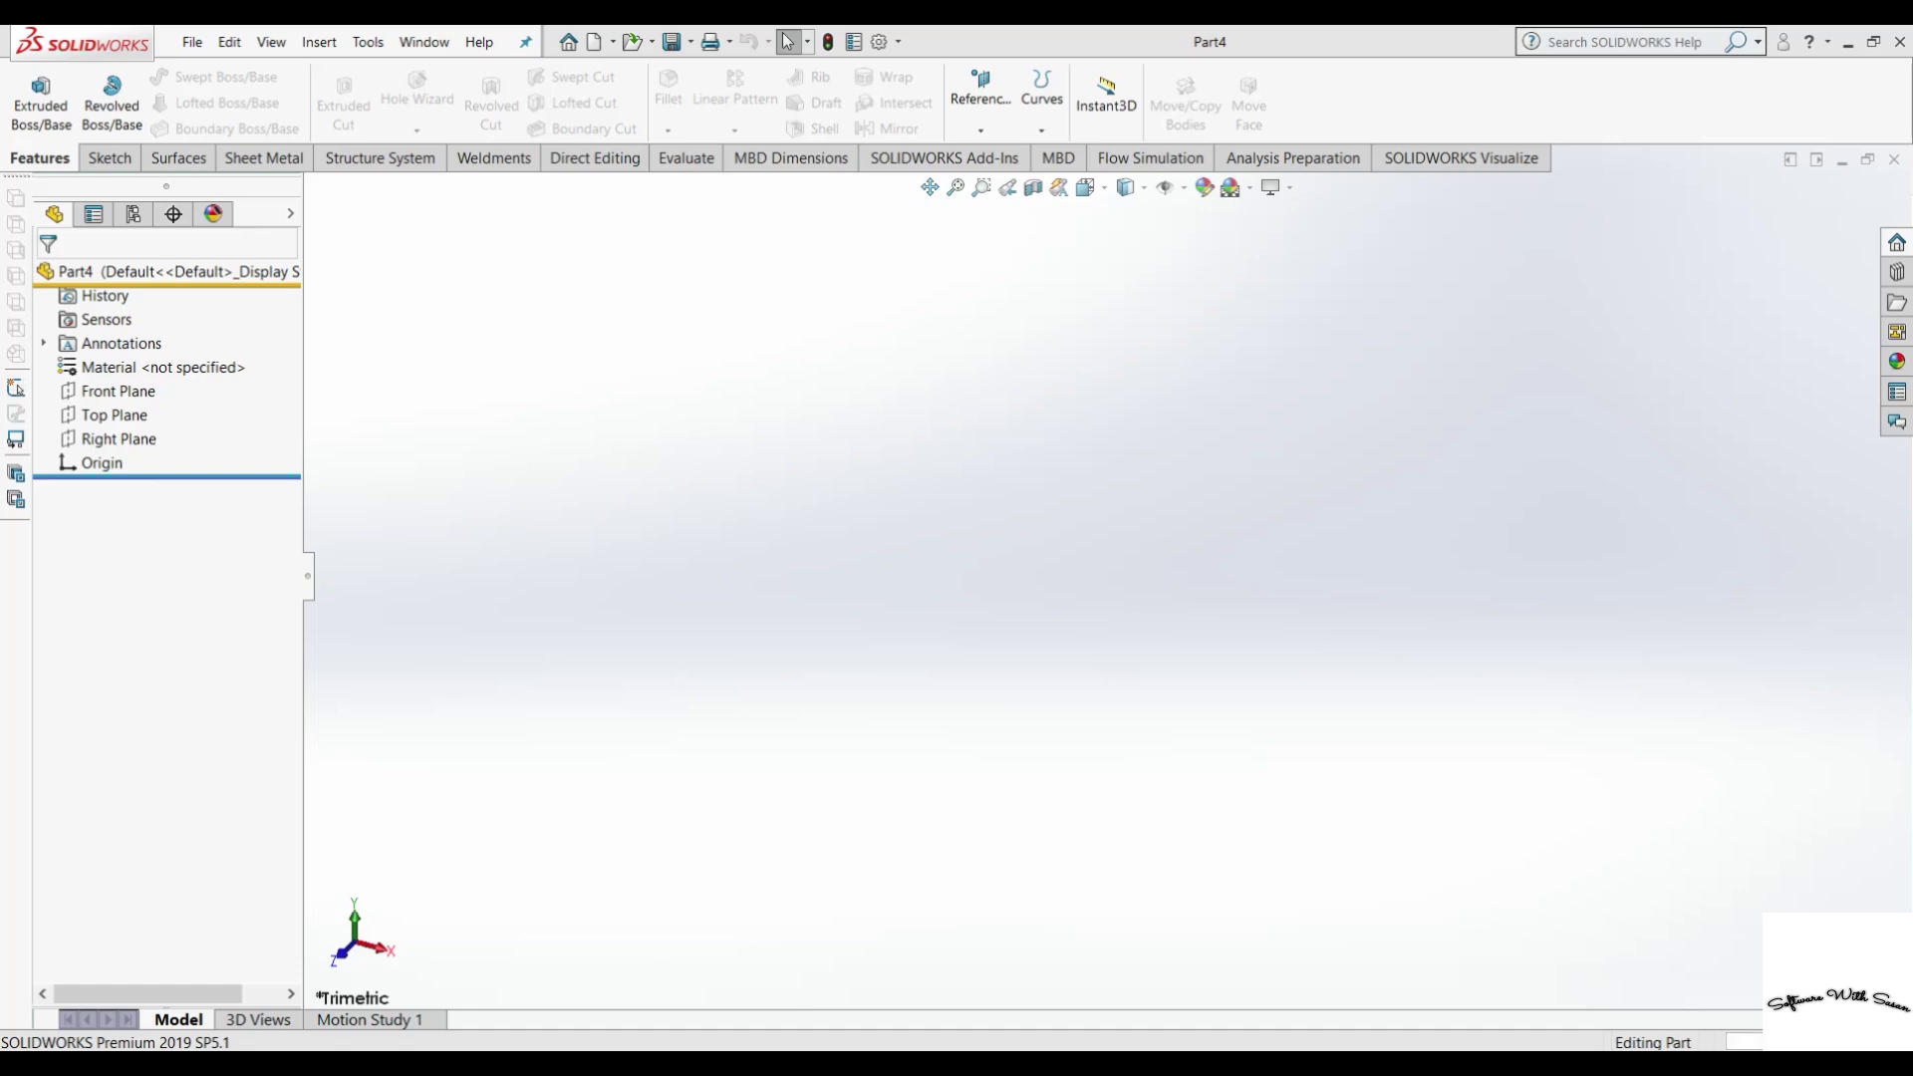
Set the part's unit system and view the Top Plane normal to the screen.
left_click(1743, 1042)
left_click(1693, 952)
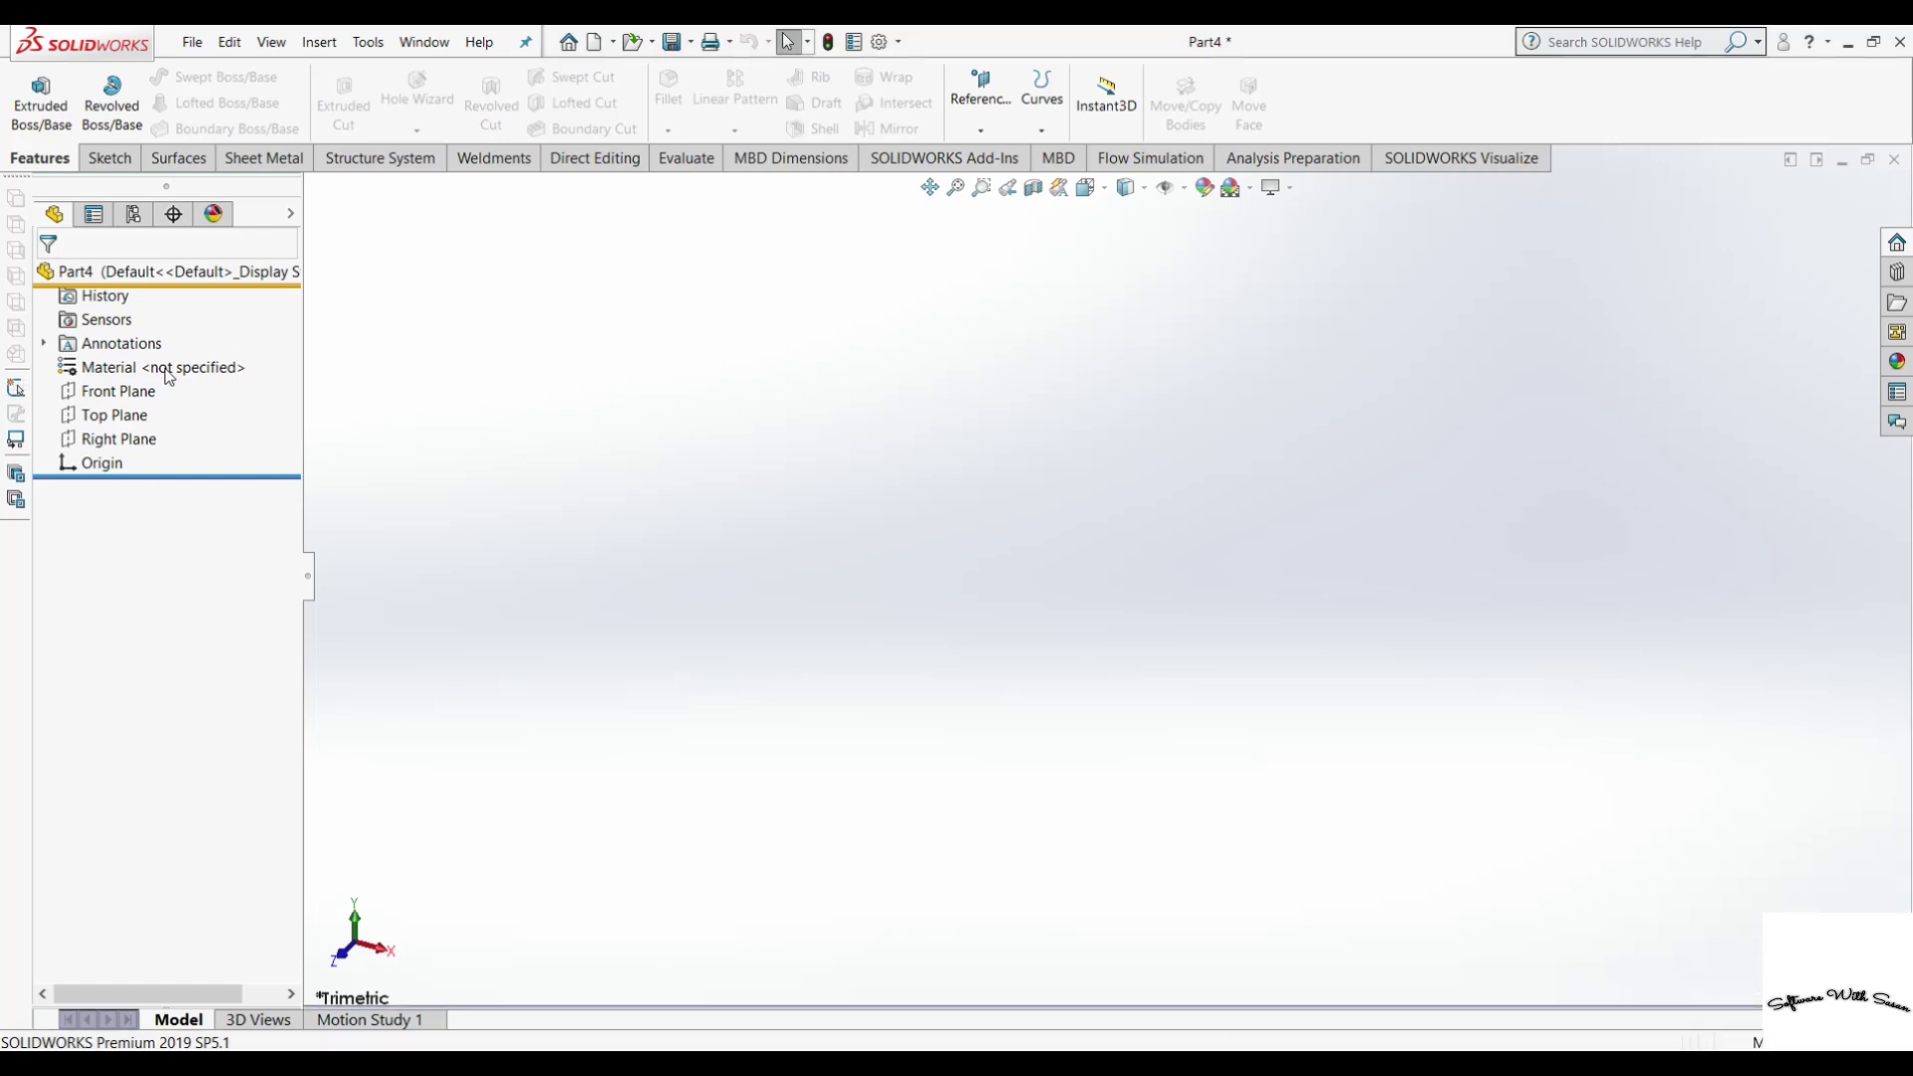
left_click(109, 415)
left_click(247, 391)
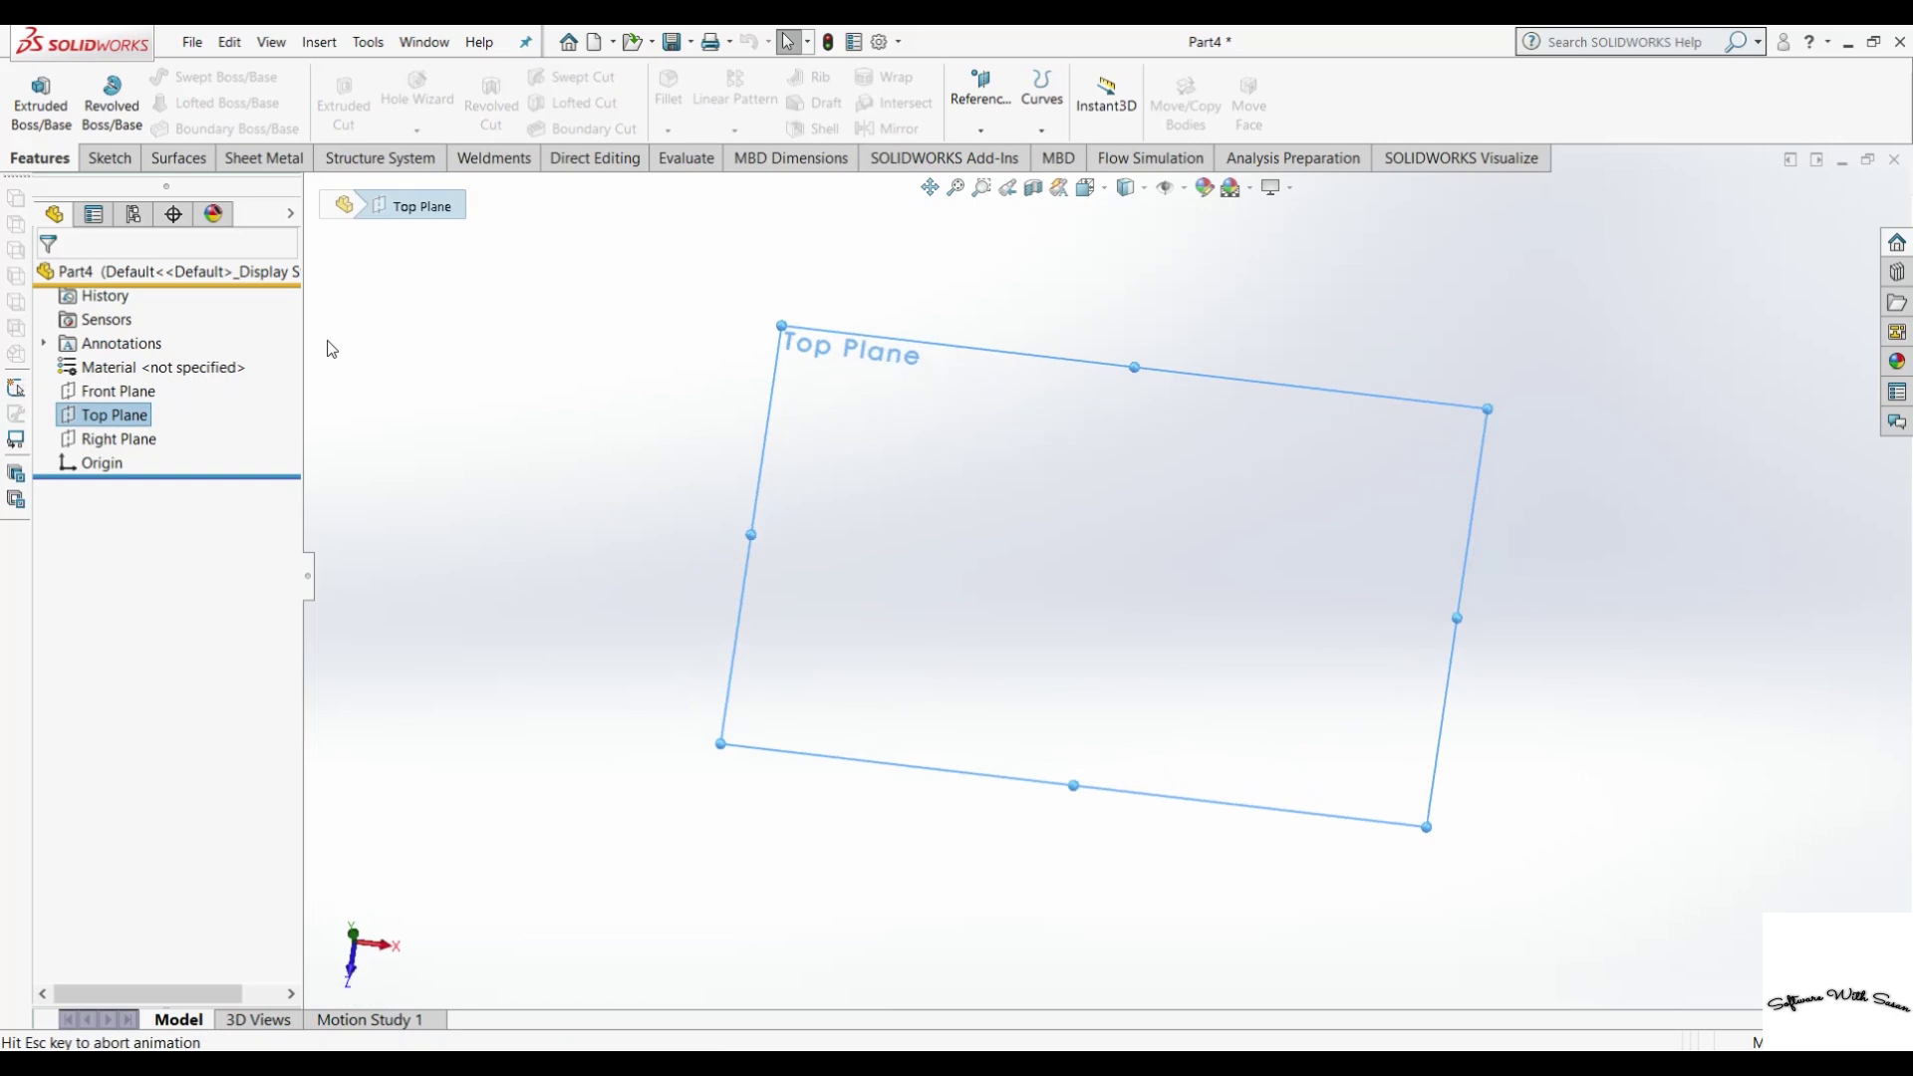
Open and close the Tools > Customize settings, then bring up the Options.
left_click(897, 42)
left_click(913, 96)
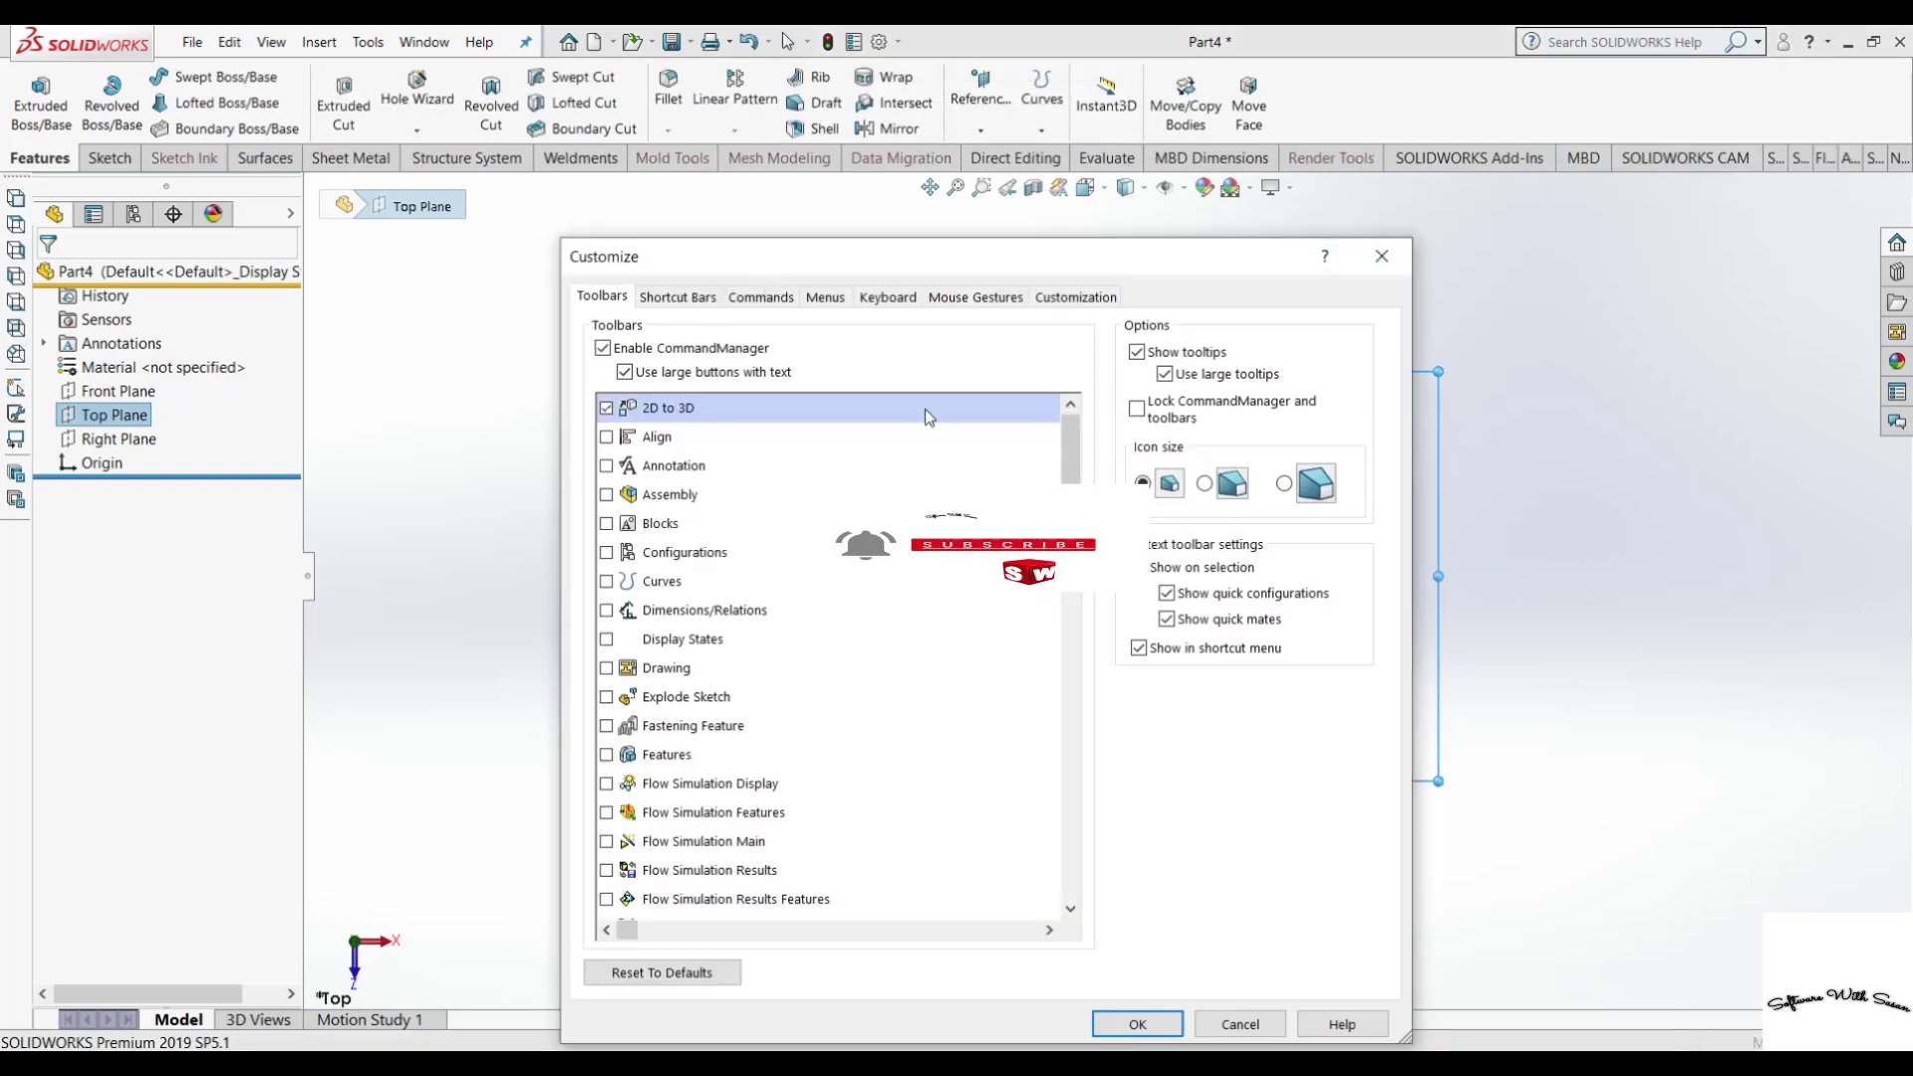
left_click(1381, 256)
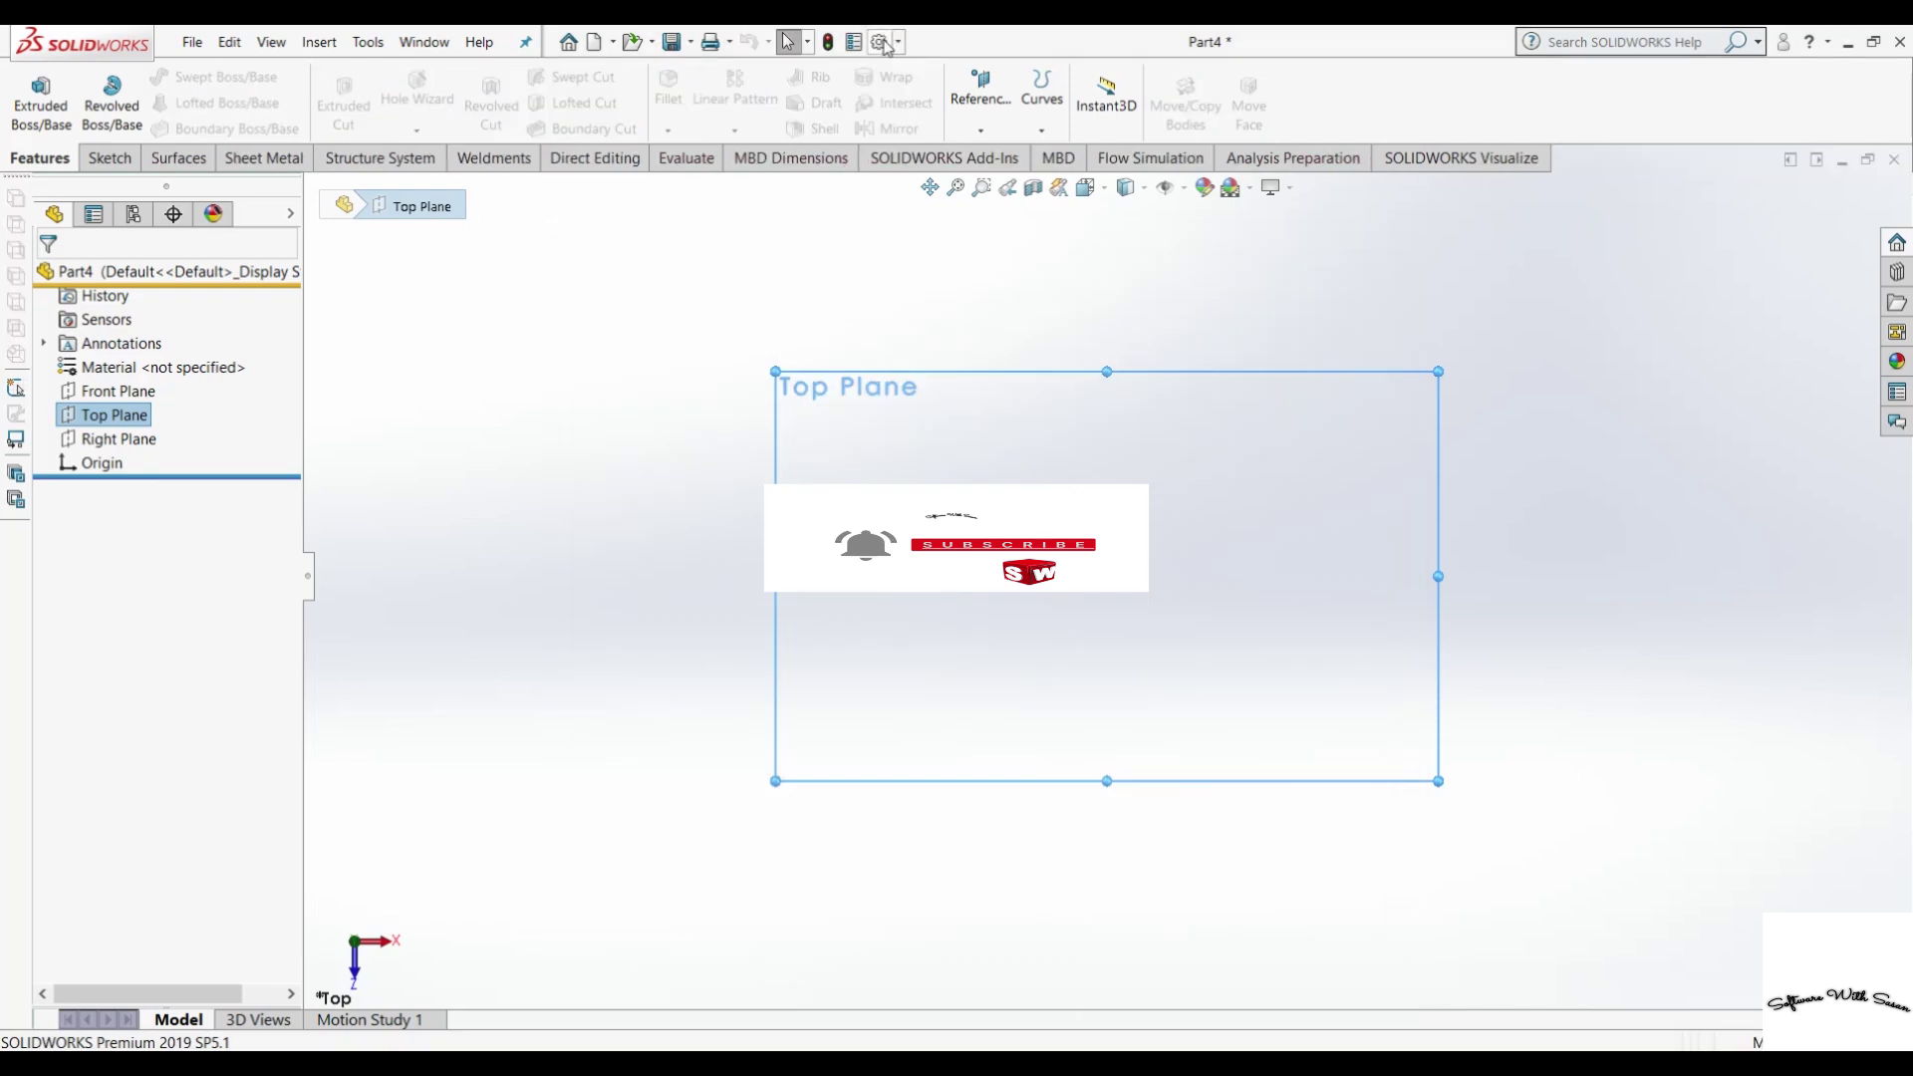
left_click(879, 42)
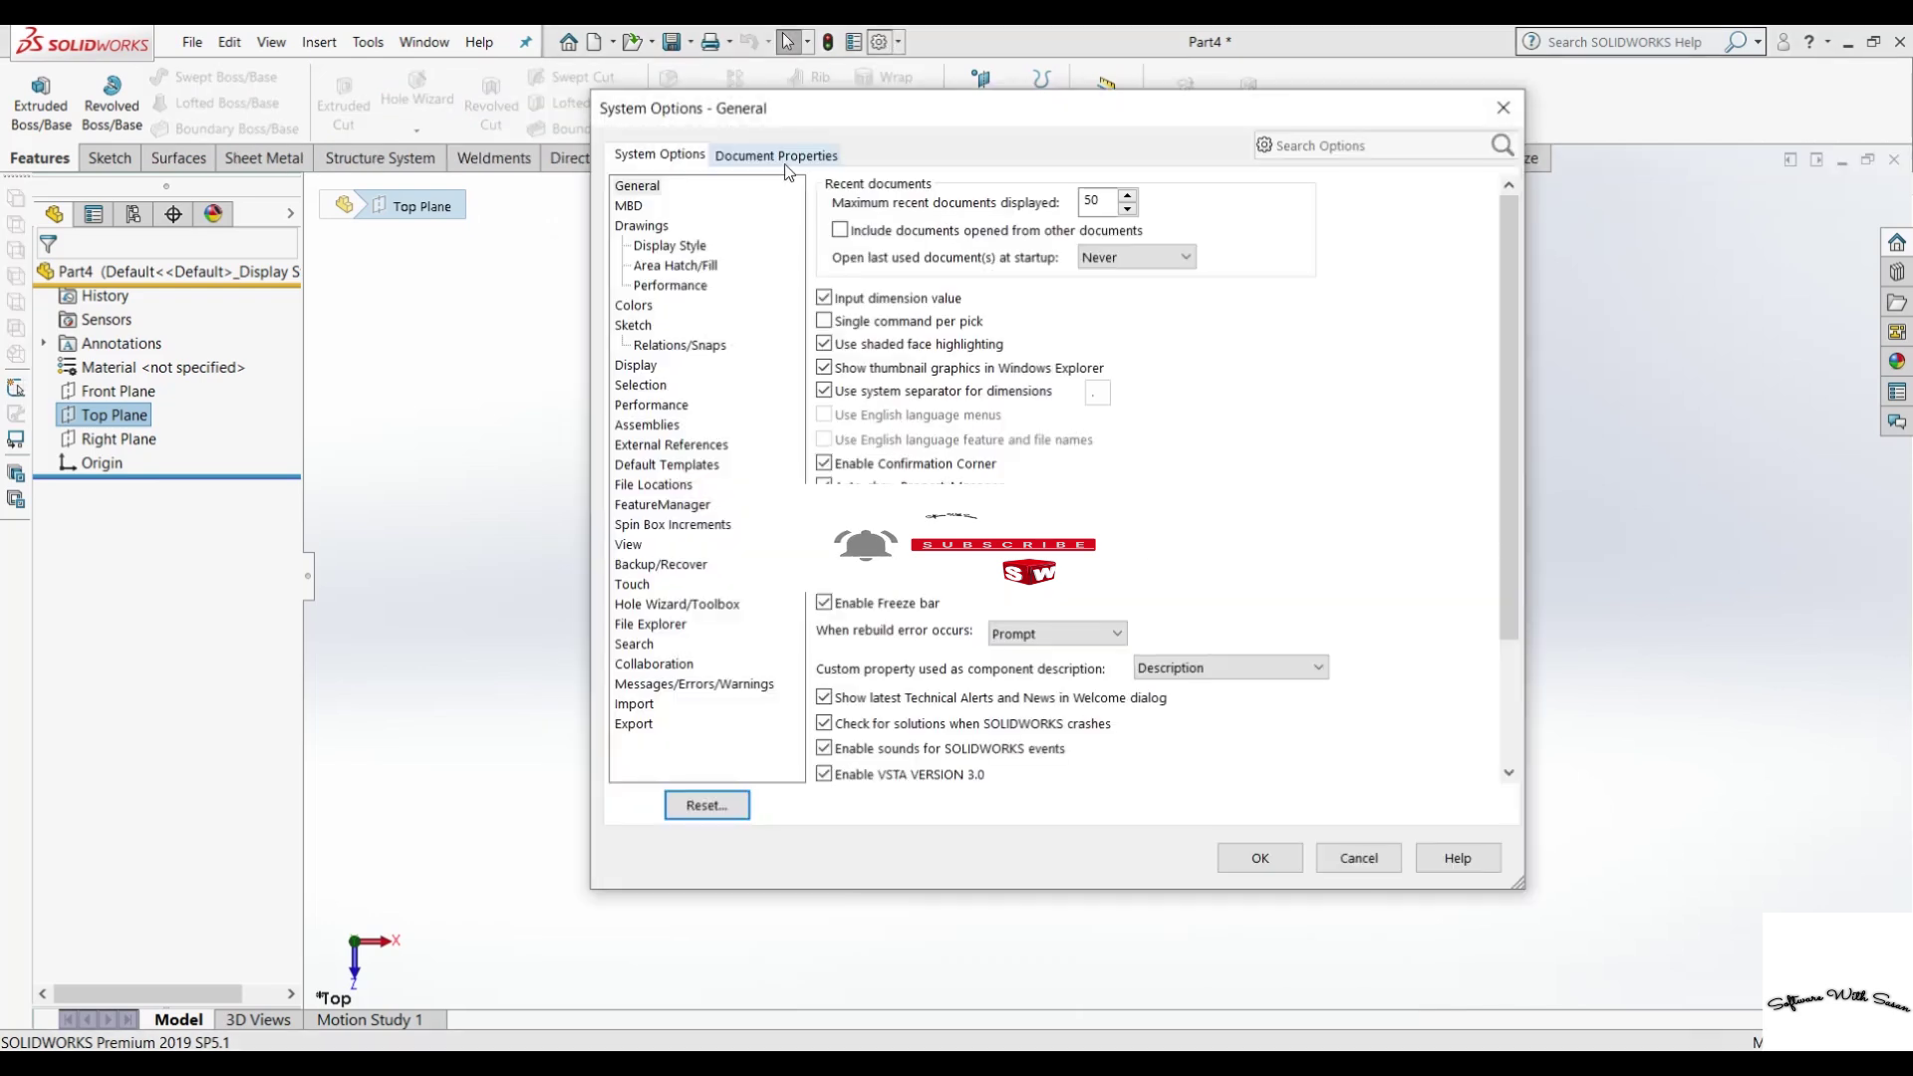
Raise the document's shaded and wireframe image quality sliders to maximum.
left_click(781, 155)
left_click(670, 404)
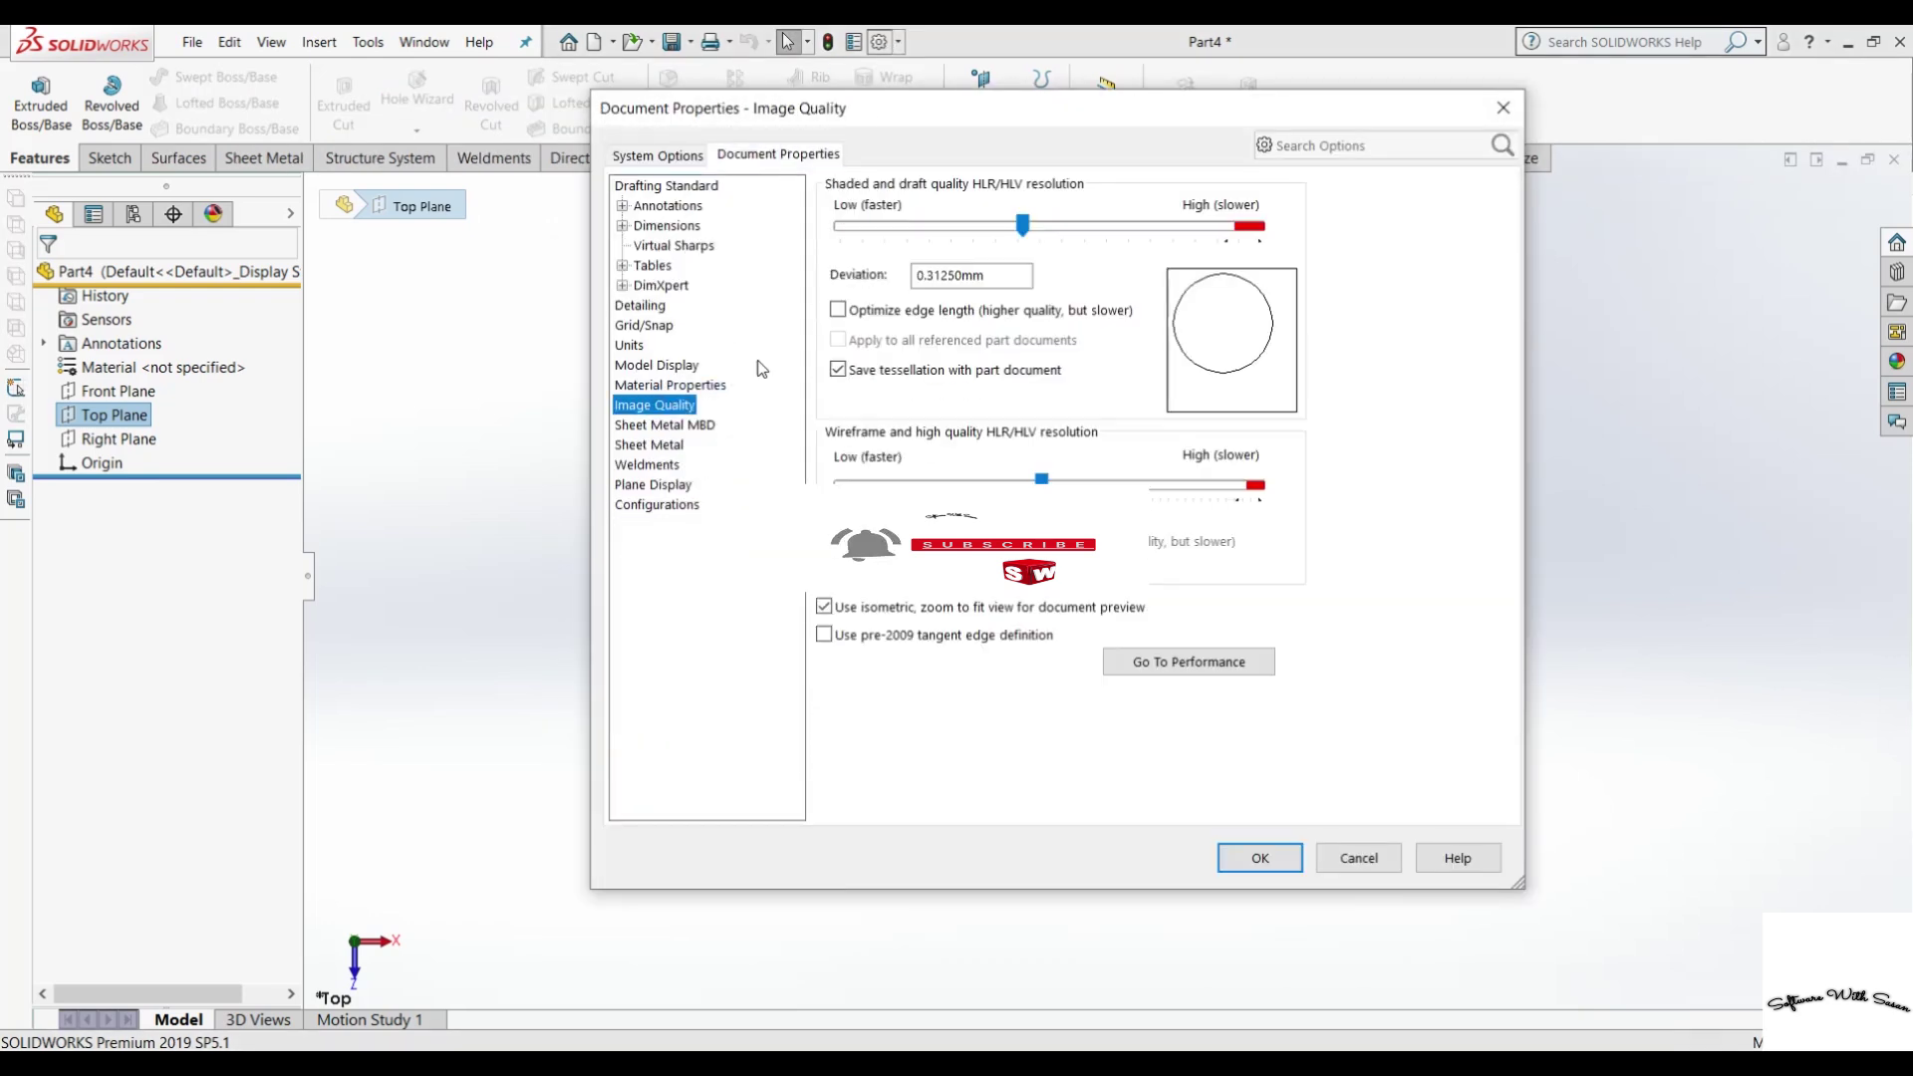
left_click_drag(1039, 224, 1260, 226)
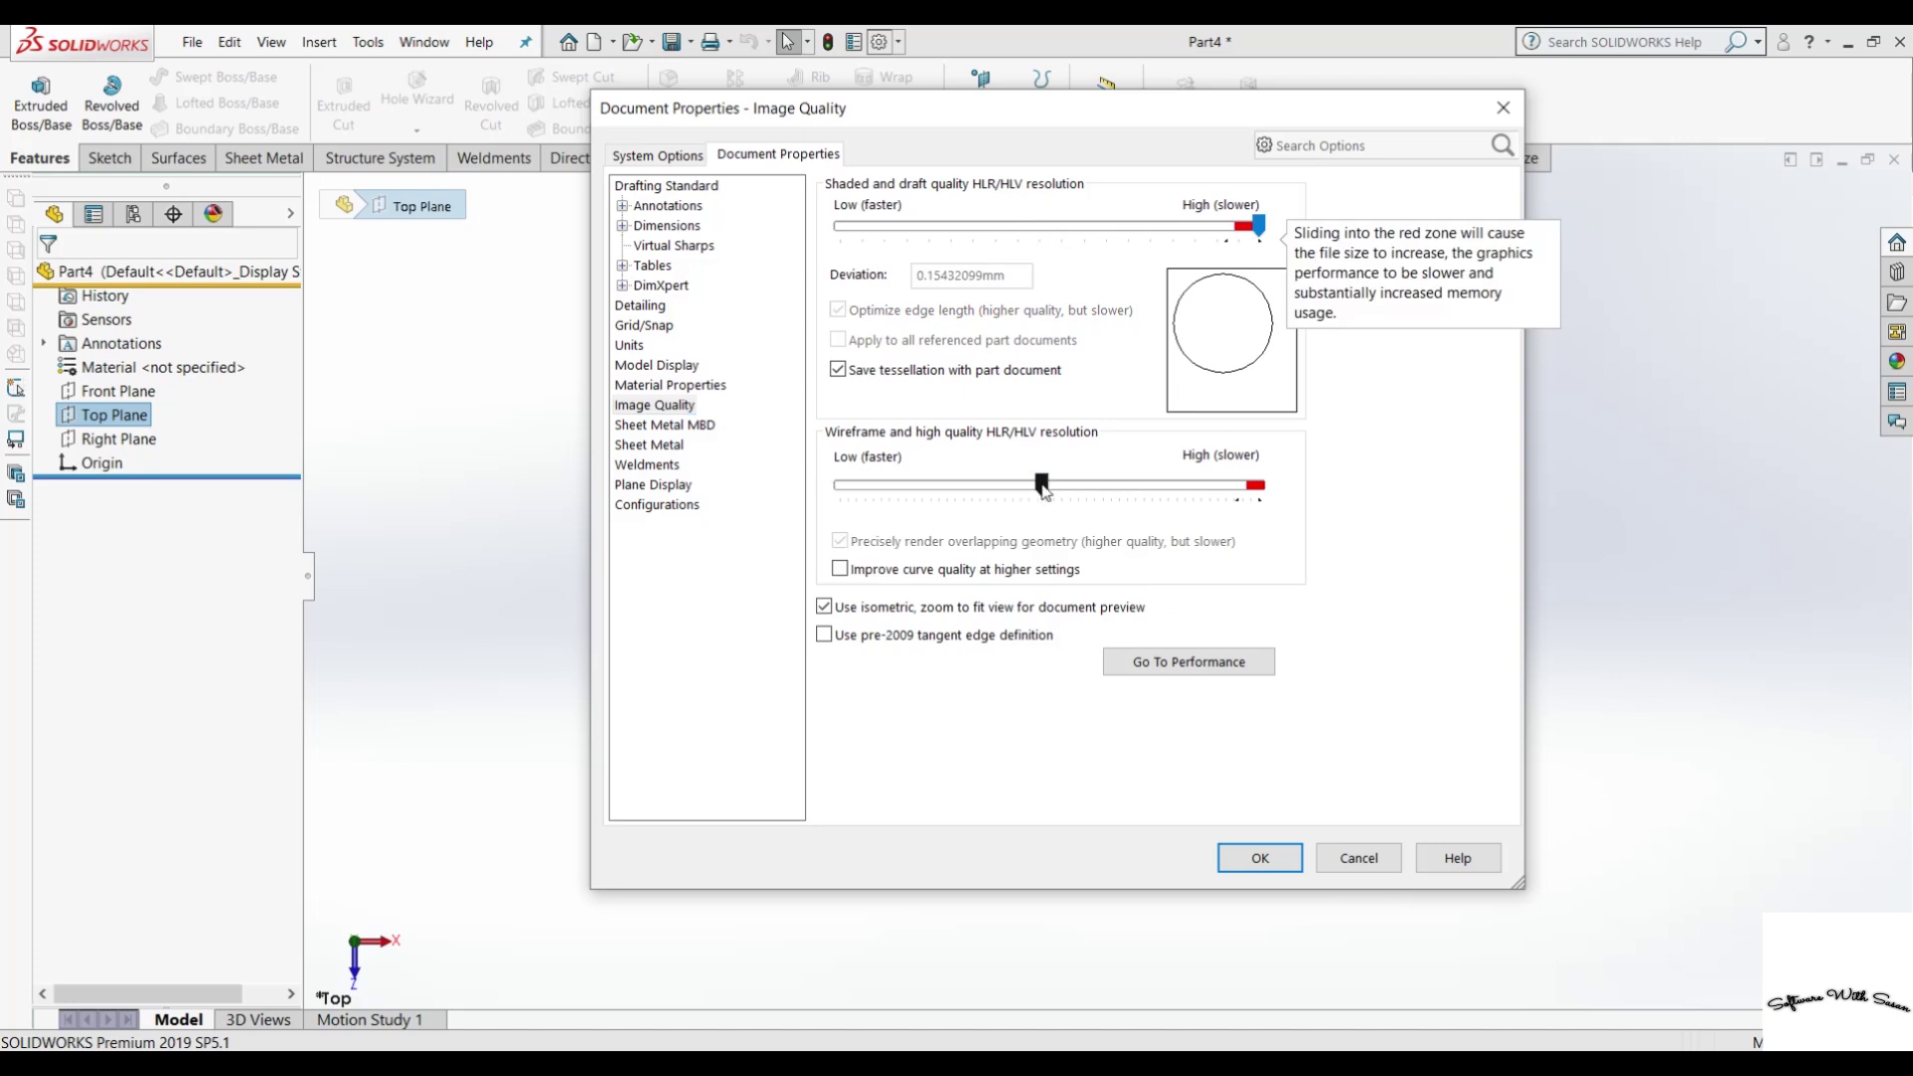
left_click_drag(1043, 486, 1501, 487)
left_click(1257, 858)
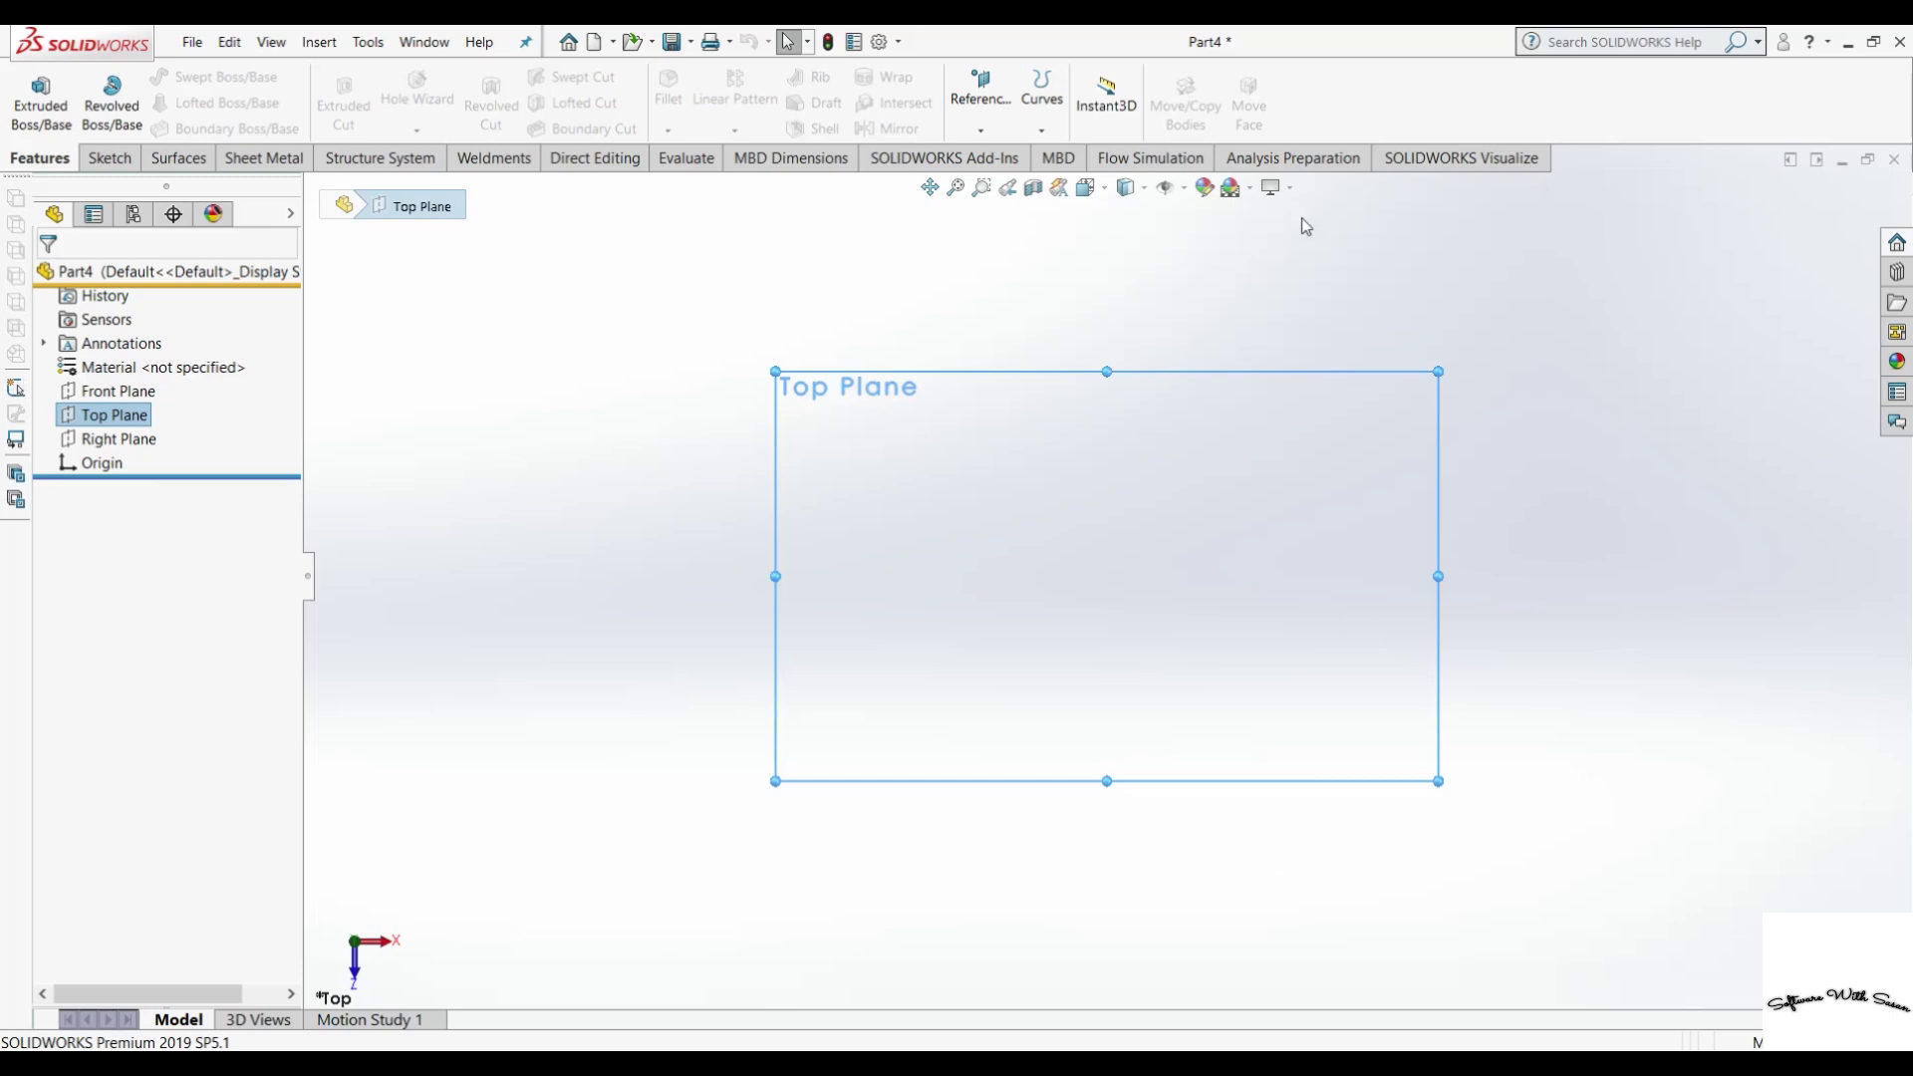
left_click(1249, 189)
Apply a plain white background and start a centerline sketch on the Top Plane.
left_click(1263, 243)
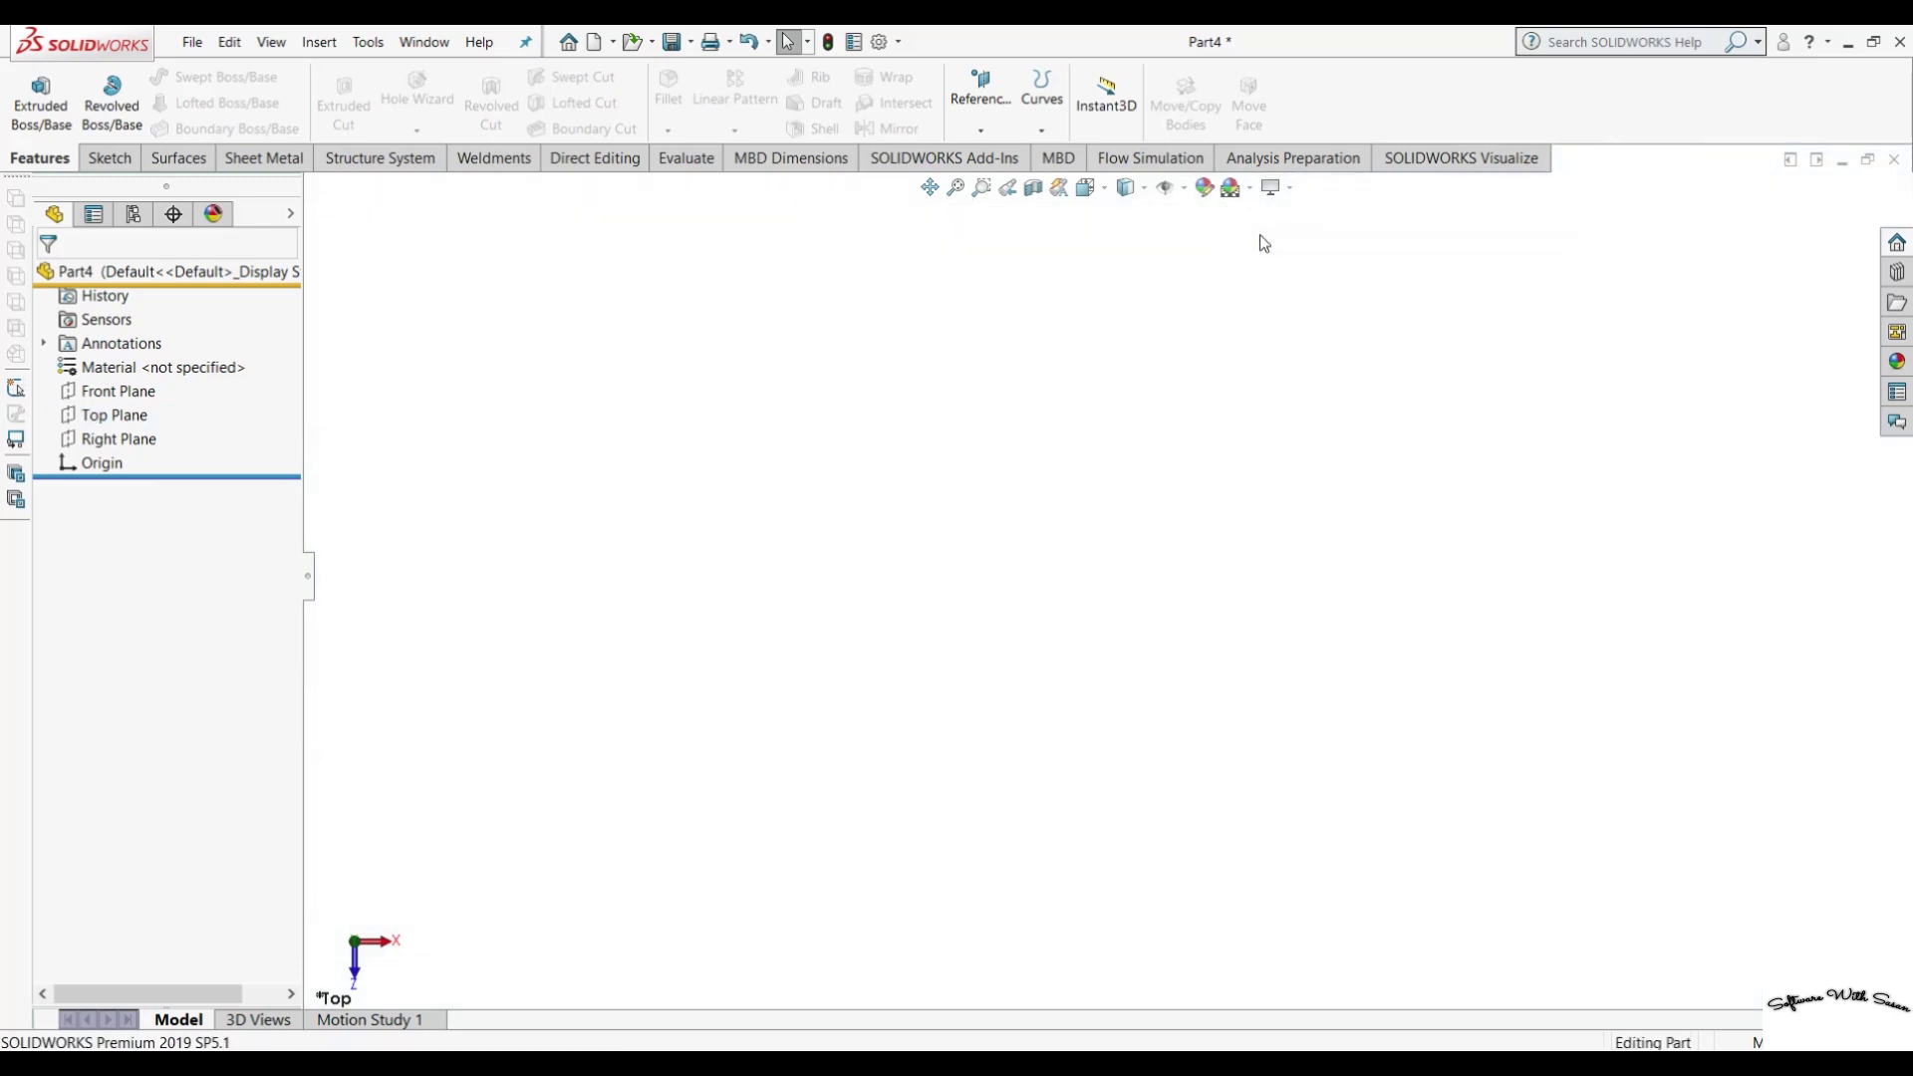
left_click(114, 414)
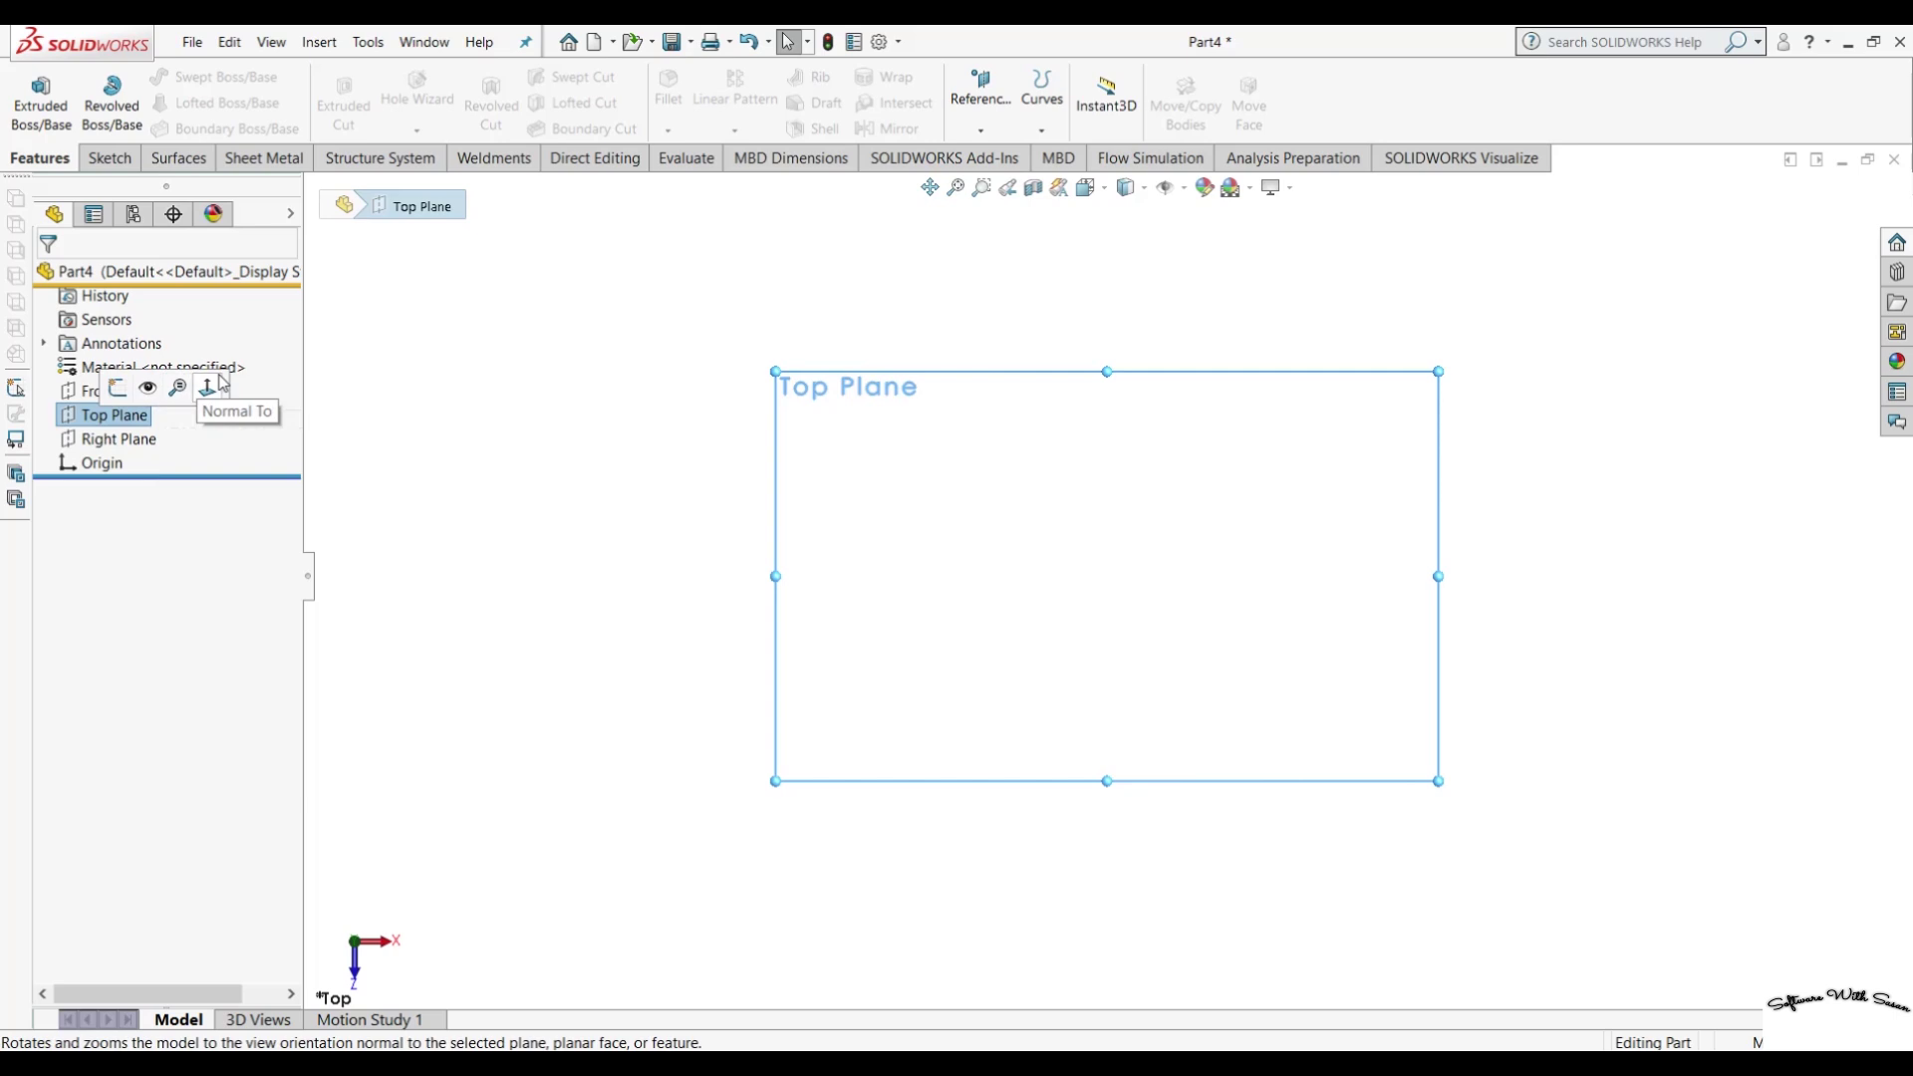
key("F2")
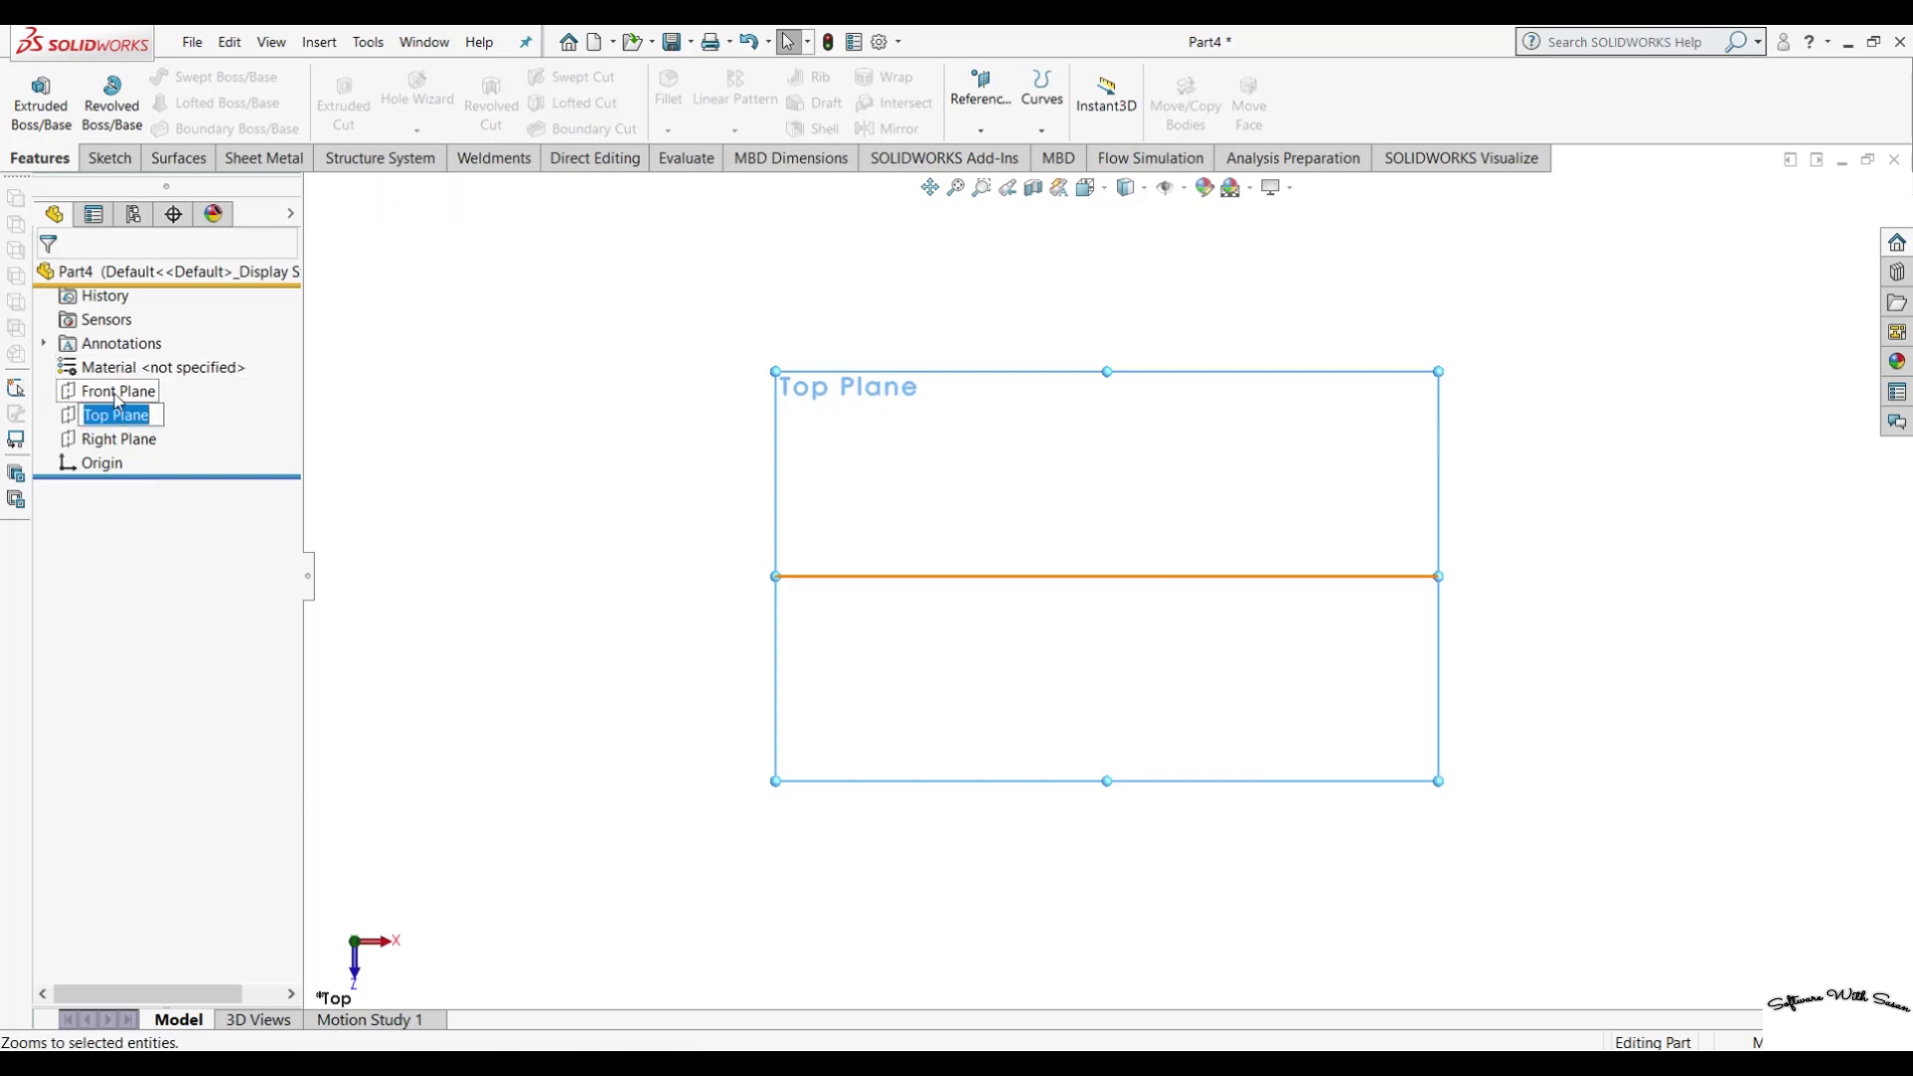
left_click(124, 158)
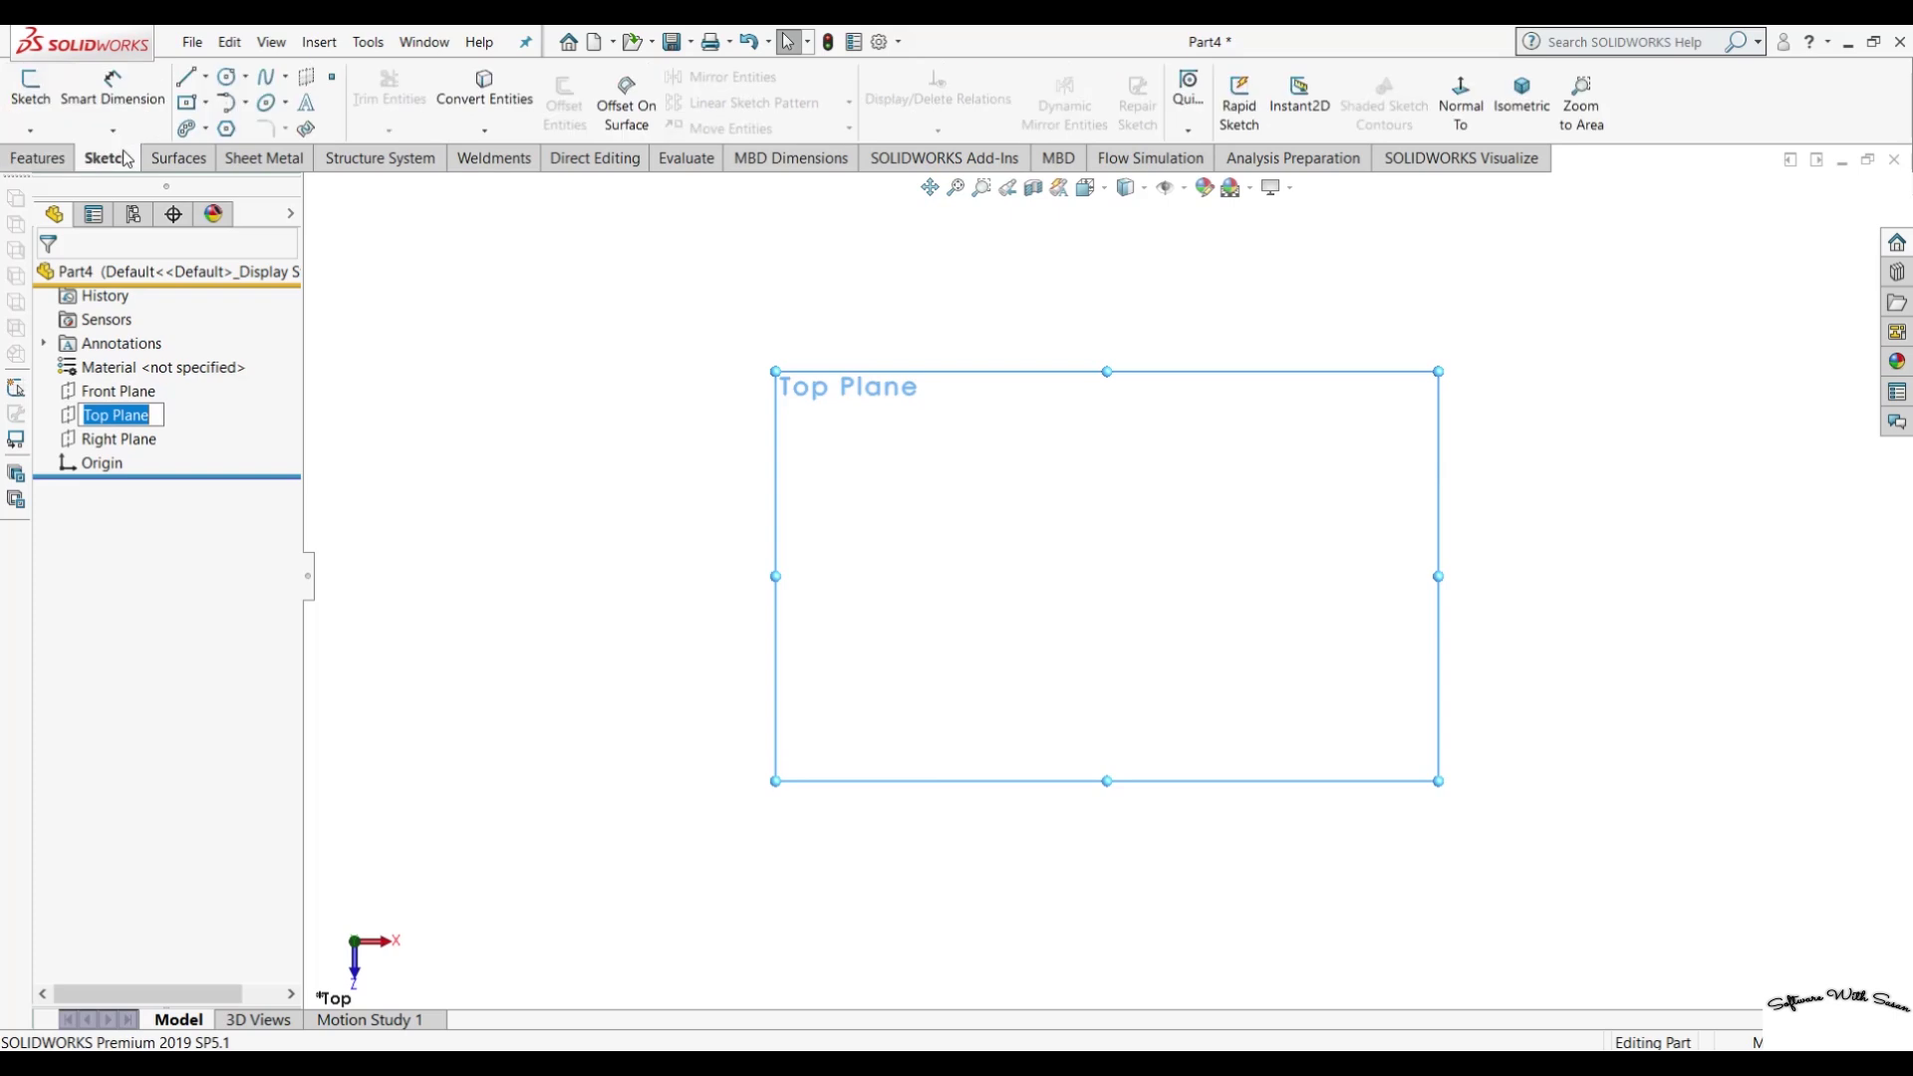
left_click(247, 80)
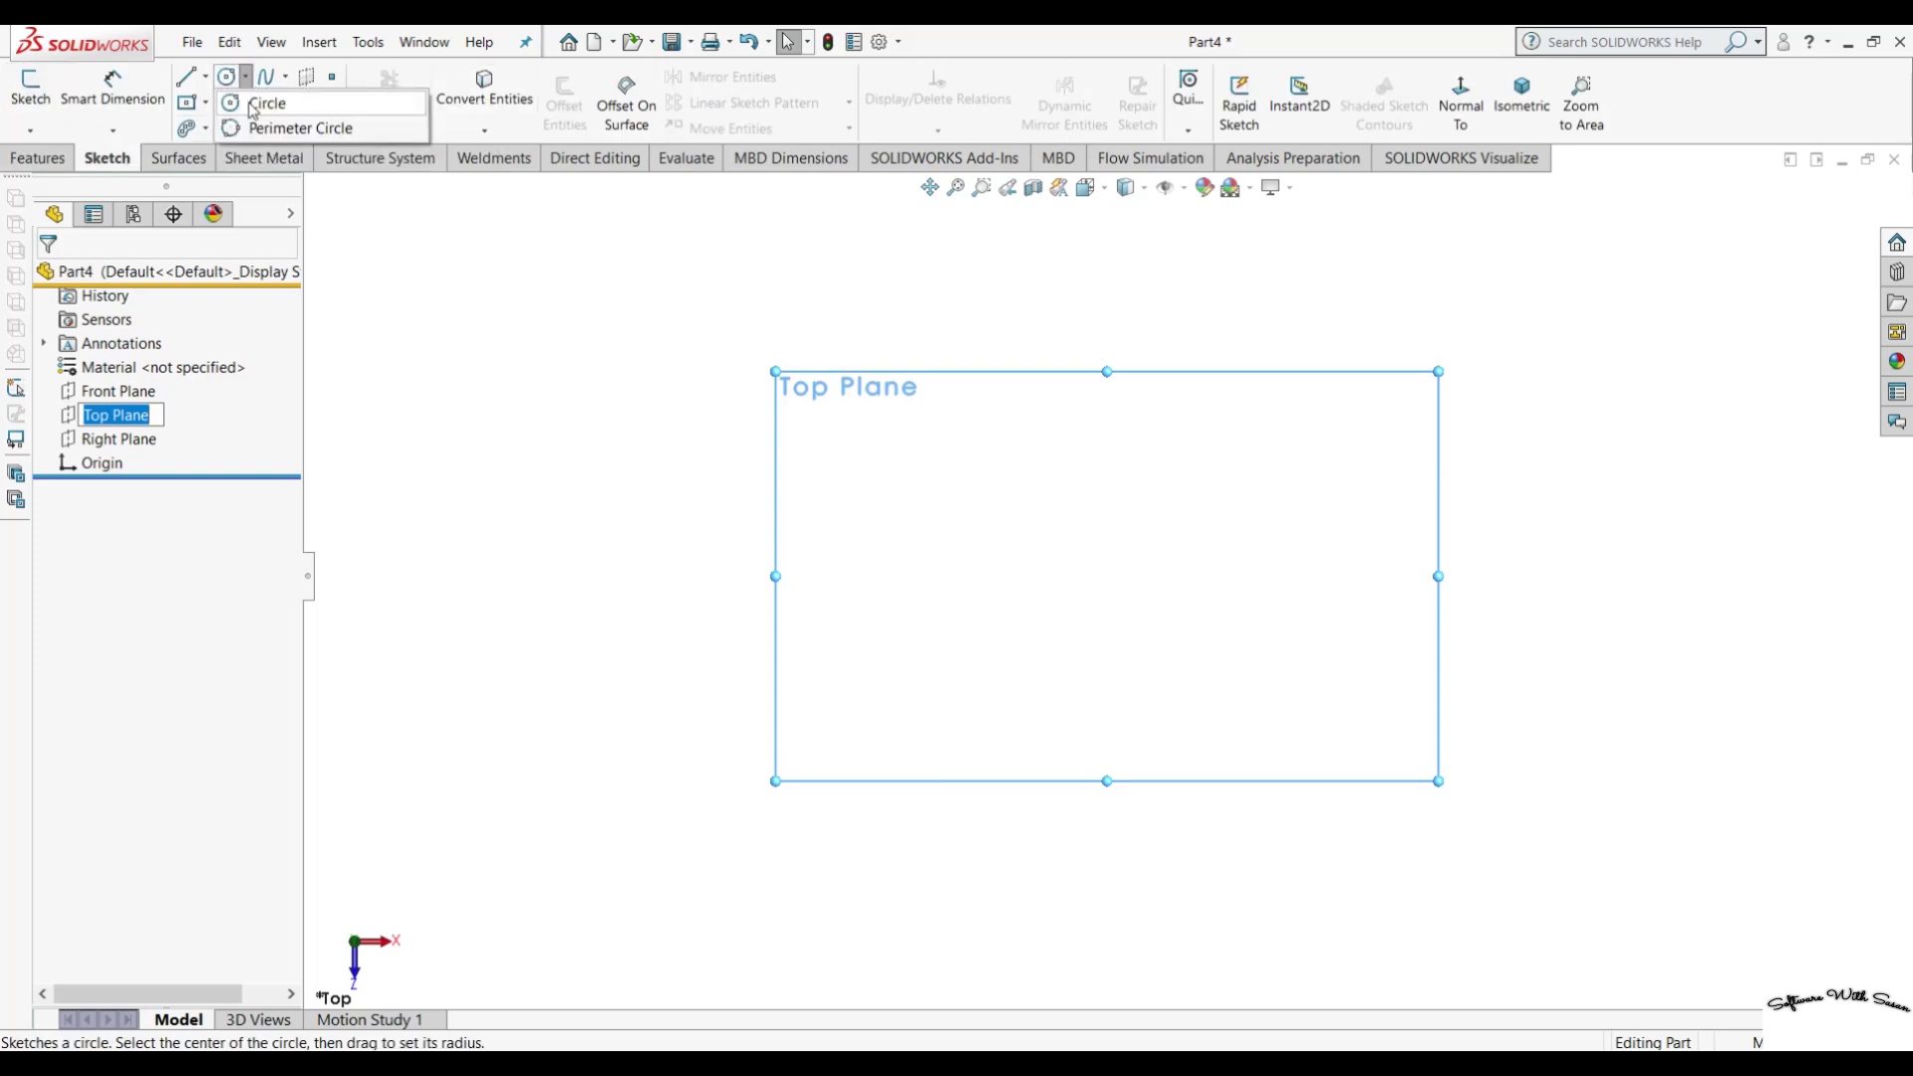
left_click(205, 77)
left_click(235, 123)
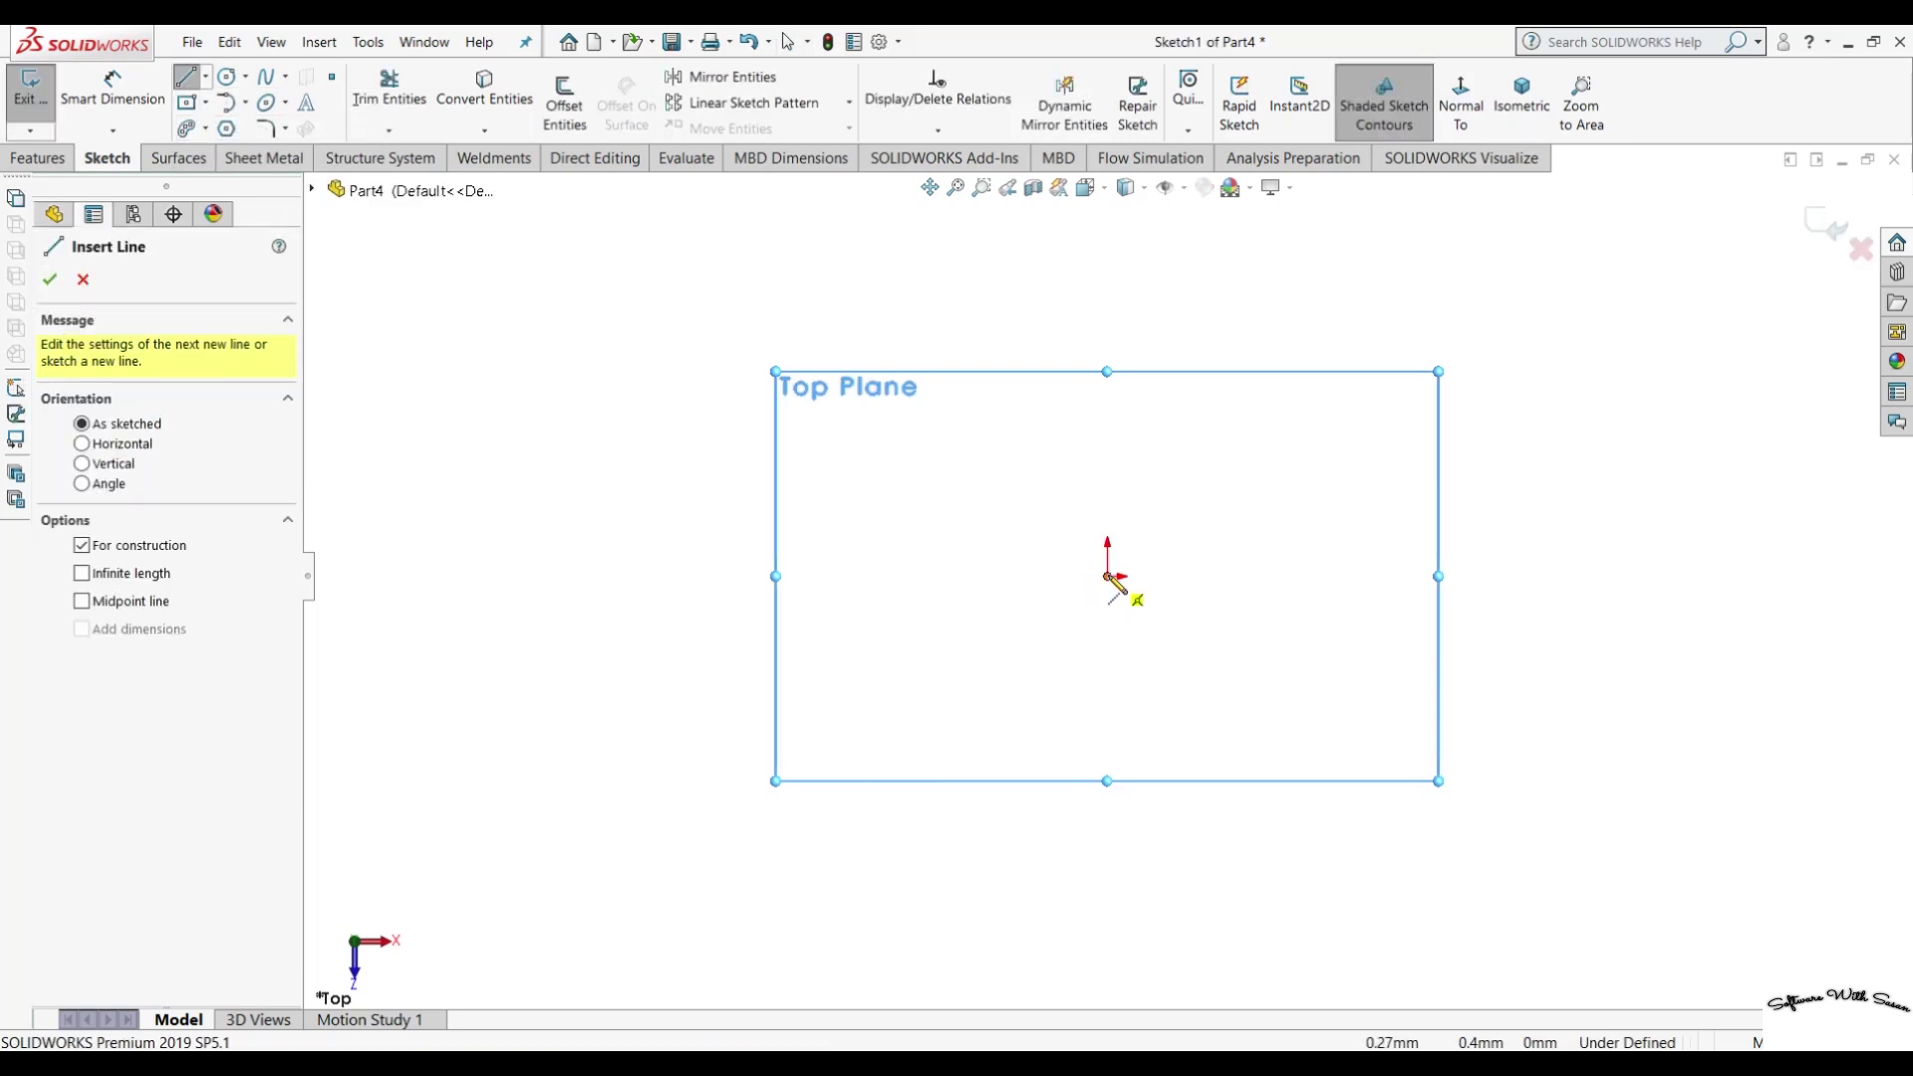
Draw a vertical centerline rising from the origin.
left_click(1107, 575)
left_click(1107, 416)
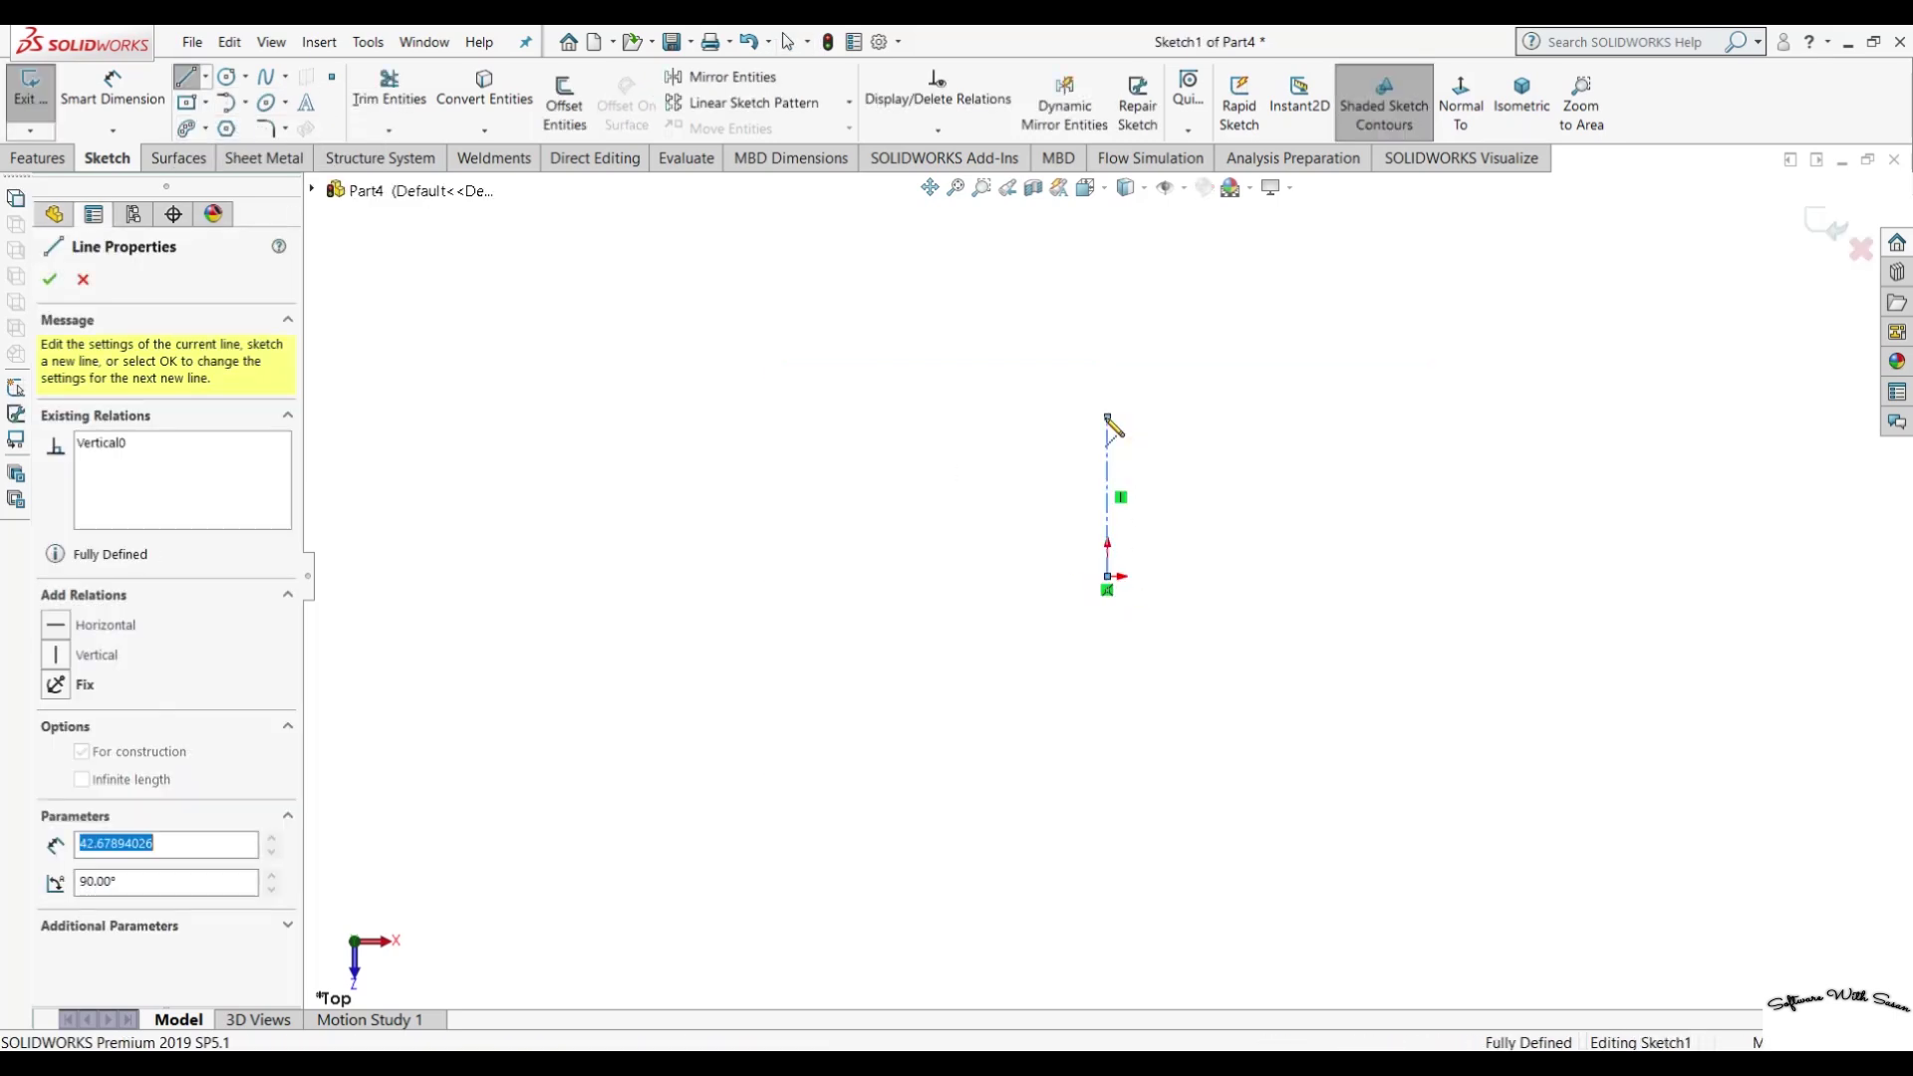
key("Escape")
key("Escape")
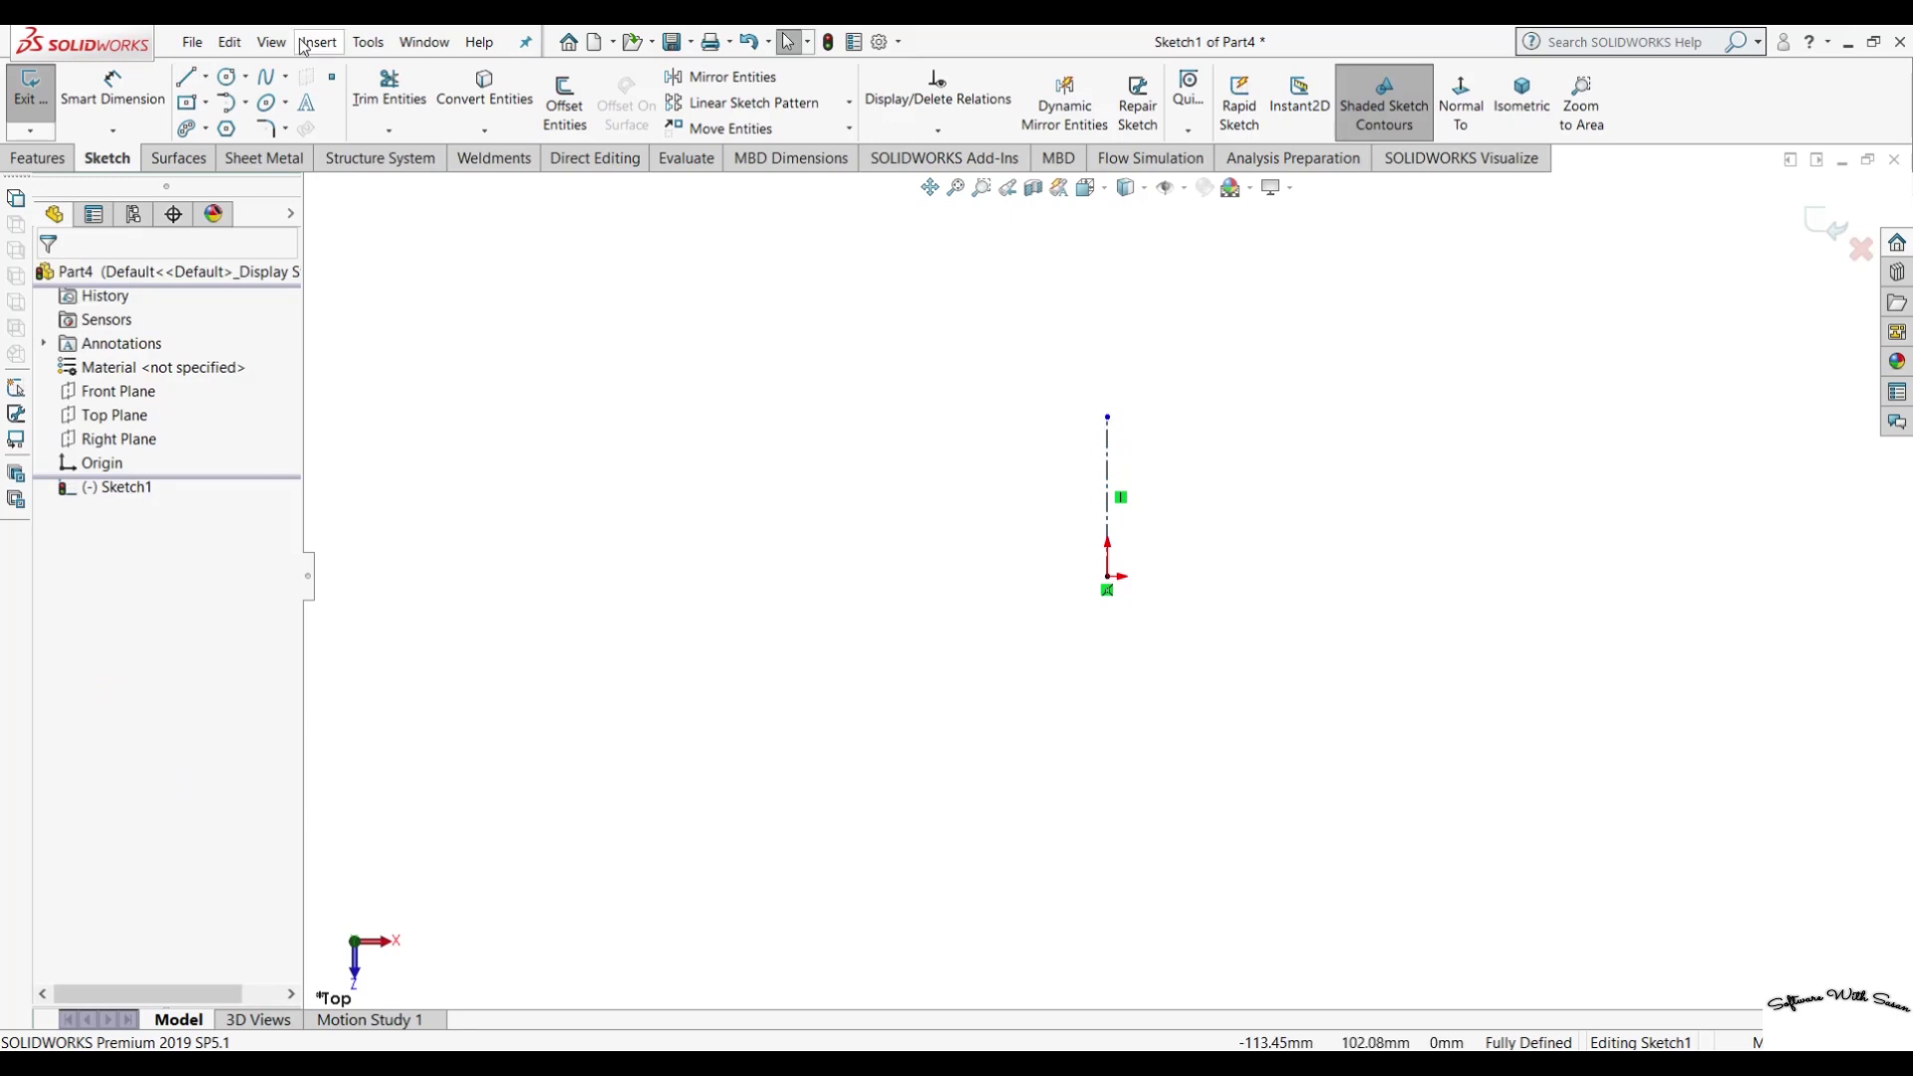
Draw a horizontal midpoint line from the origin with an 80 half-length.
left_click(205, 80)
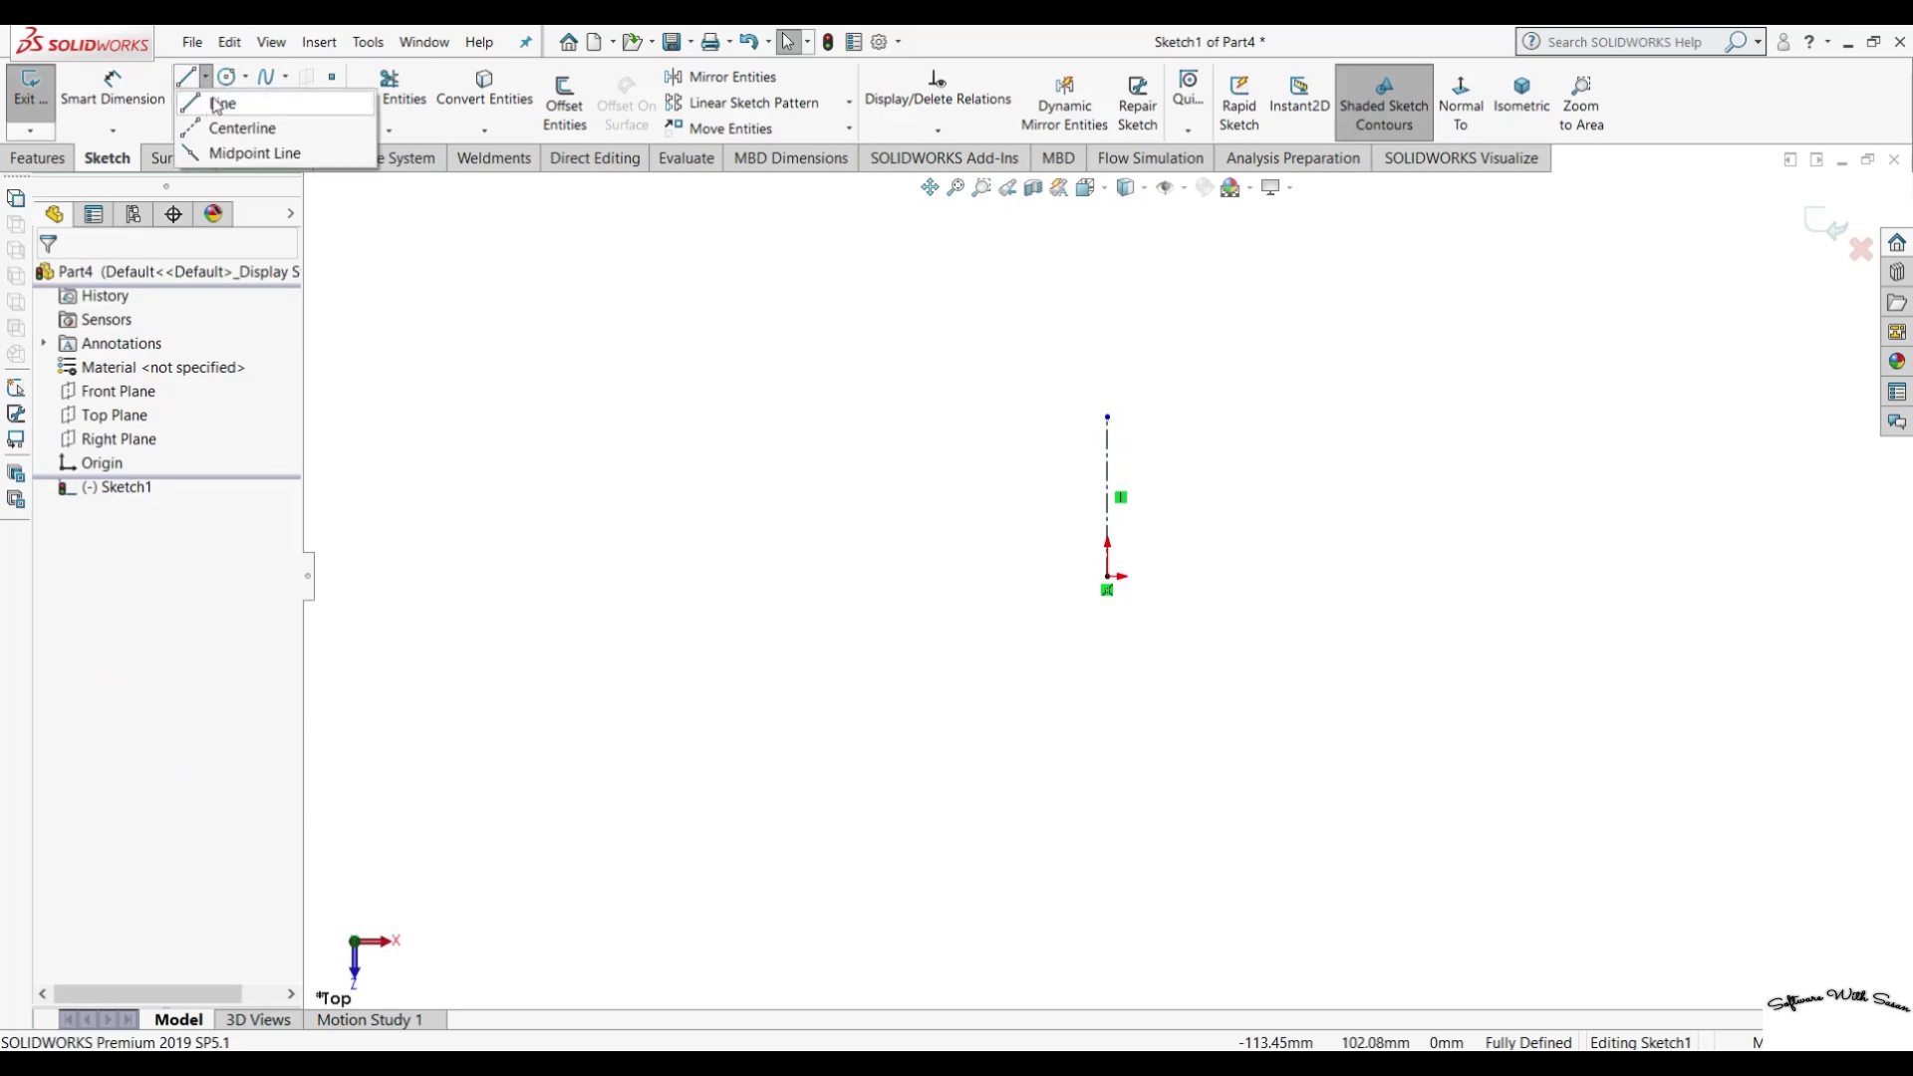
left_click(227, 153)
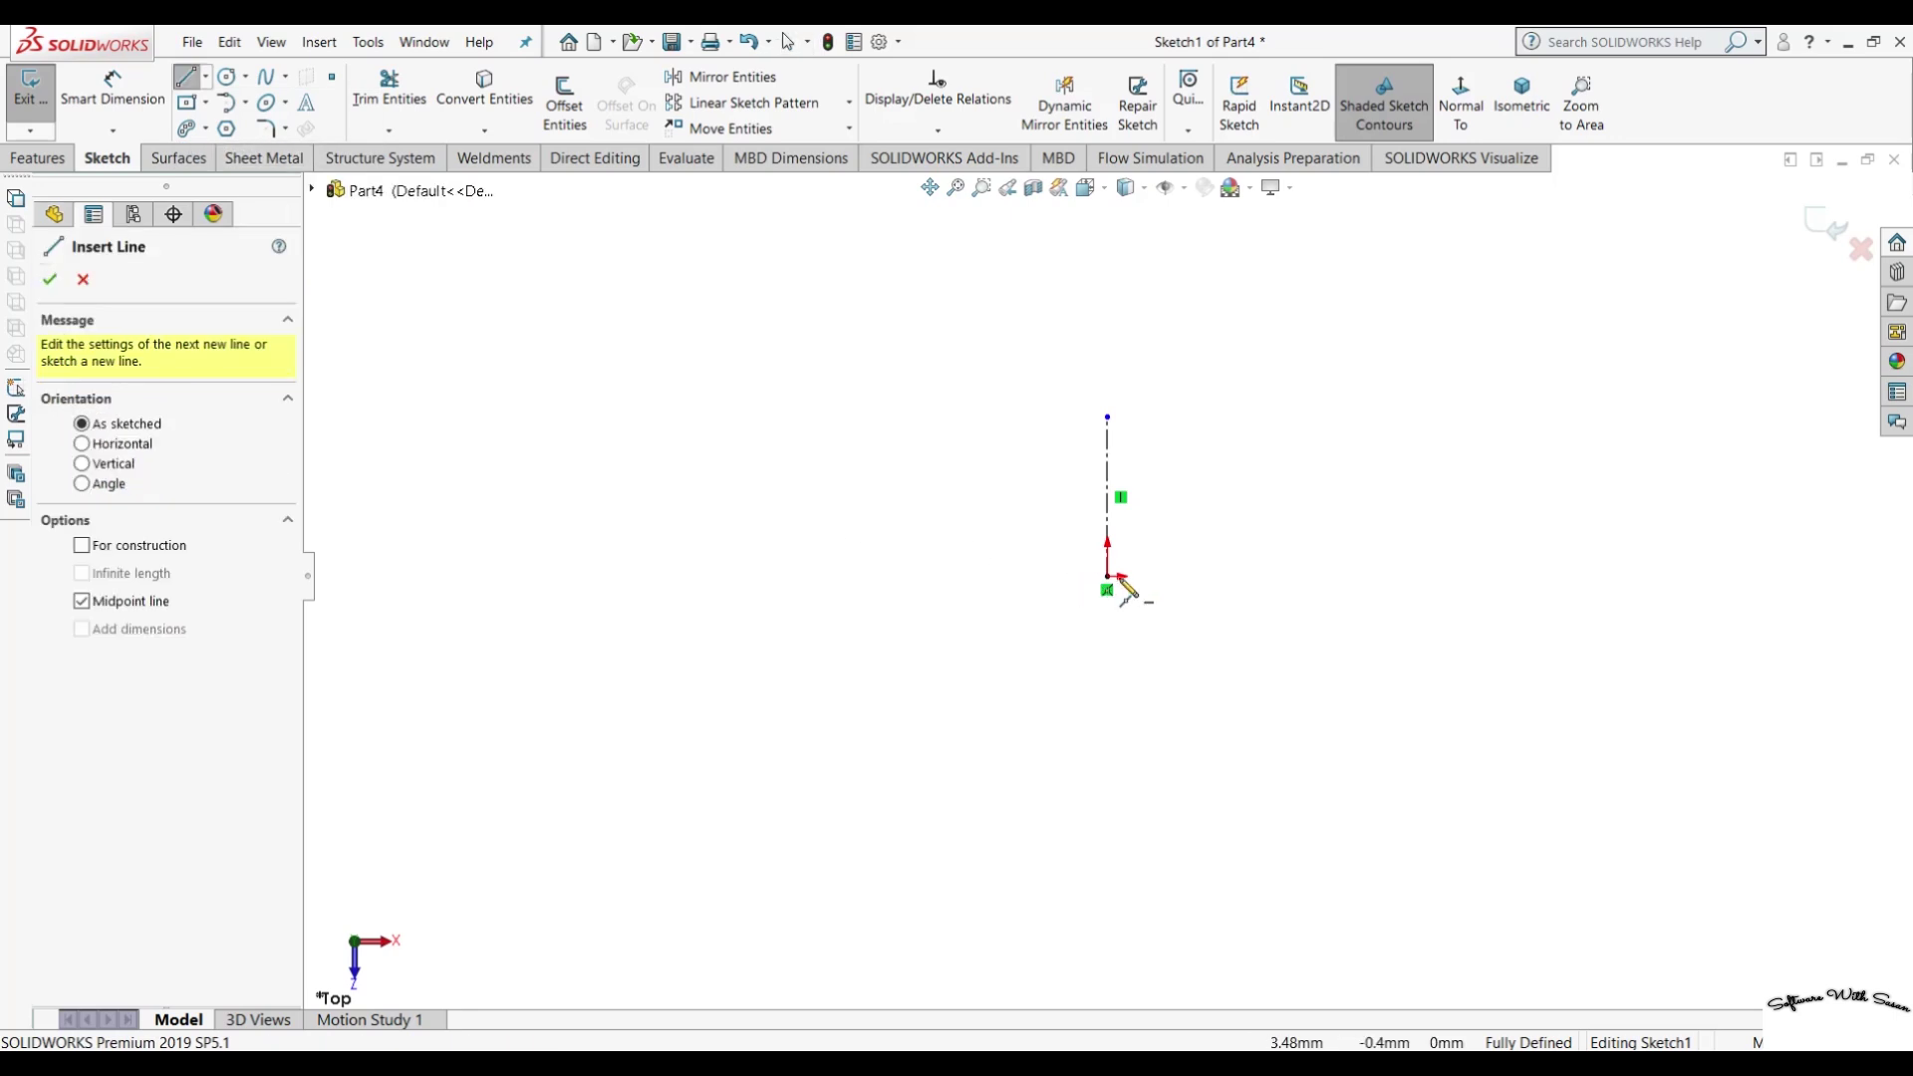
left_click(1108, 577)
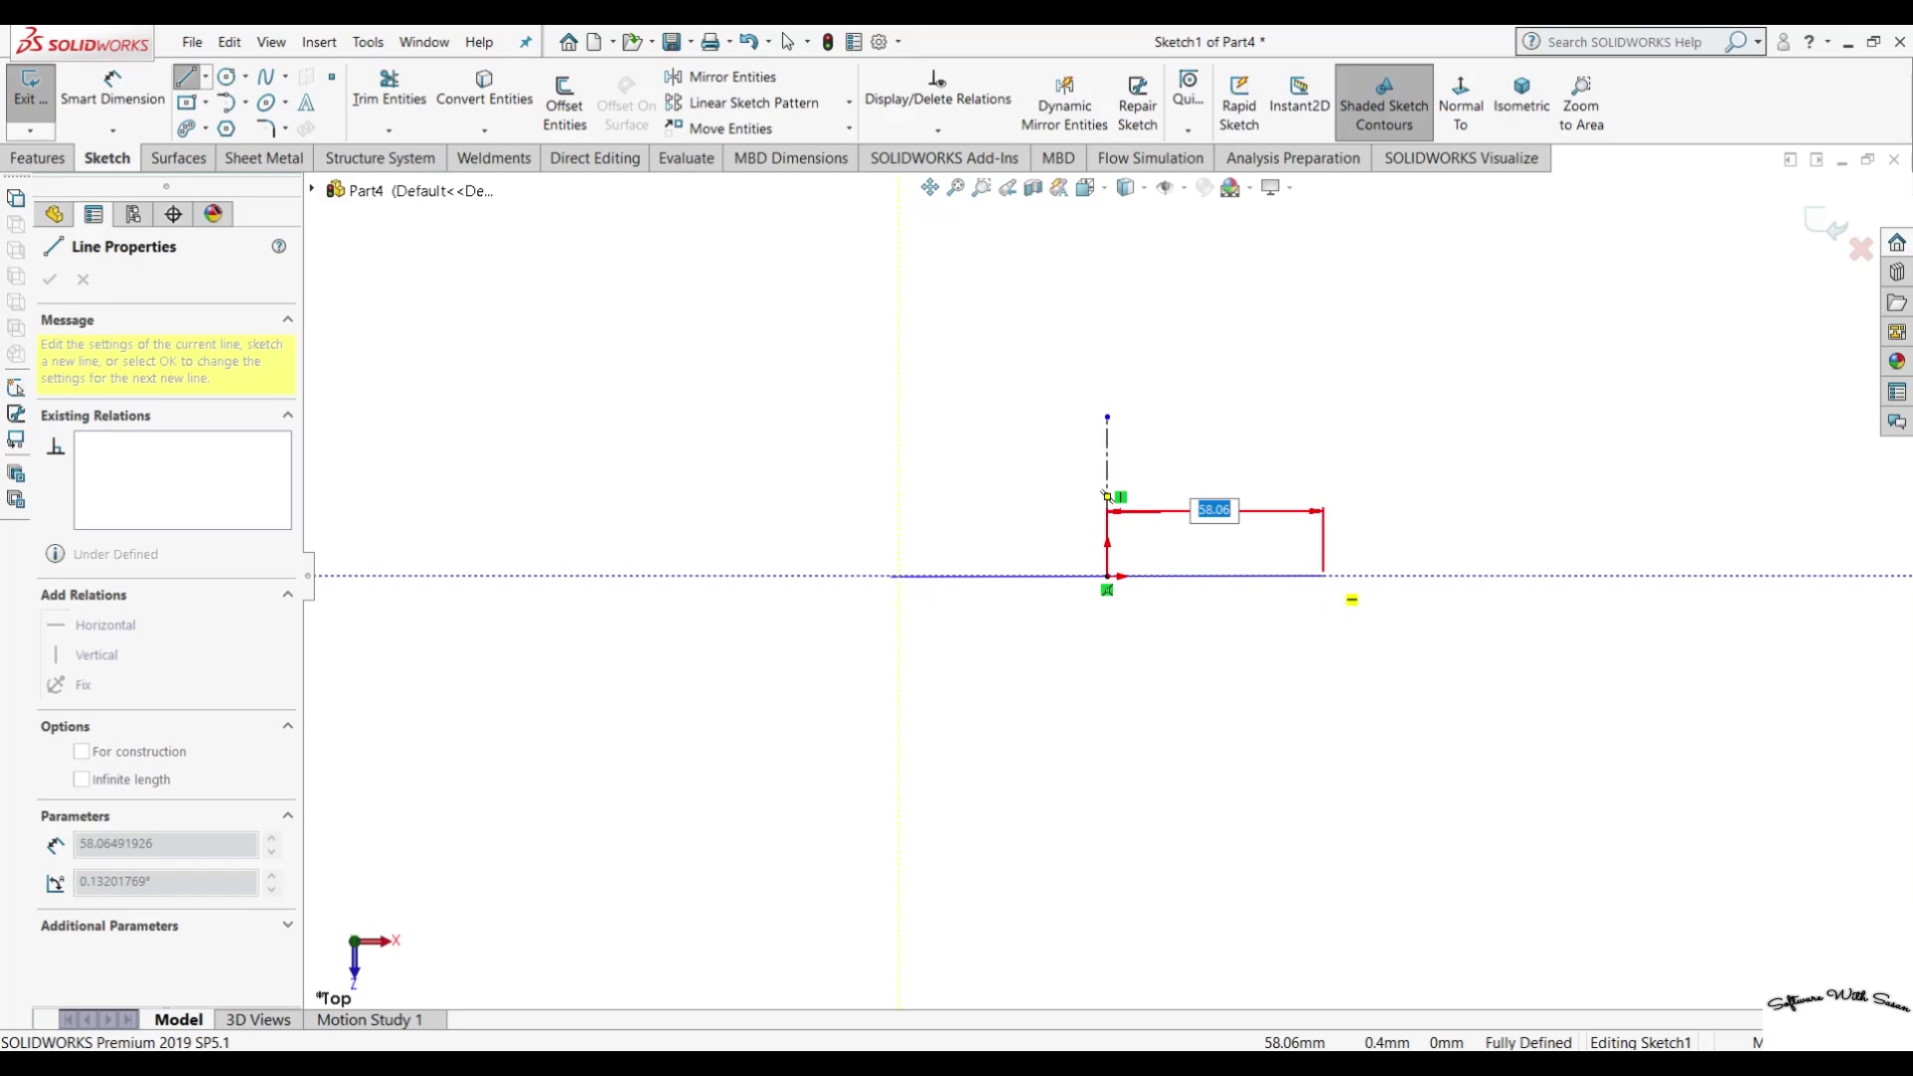
type("80")
key("Return")
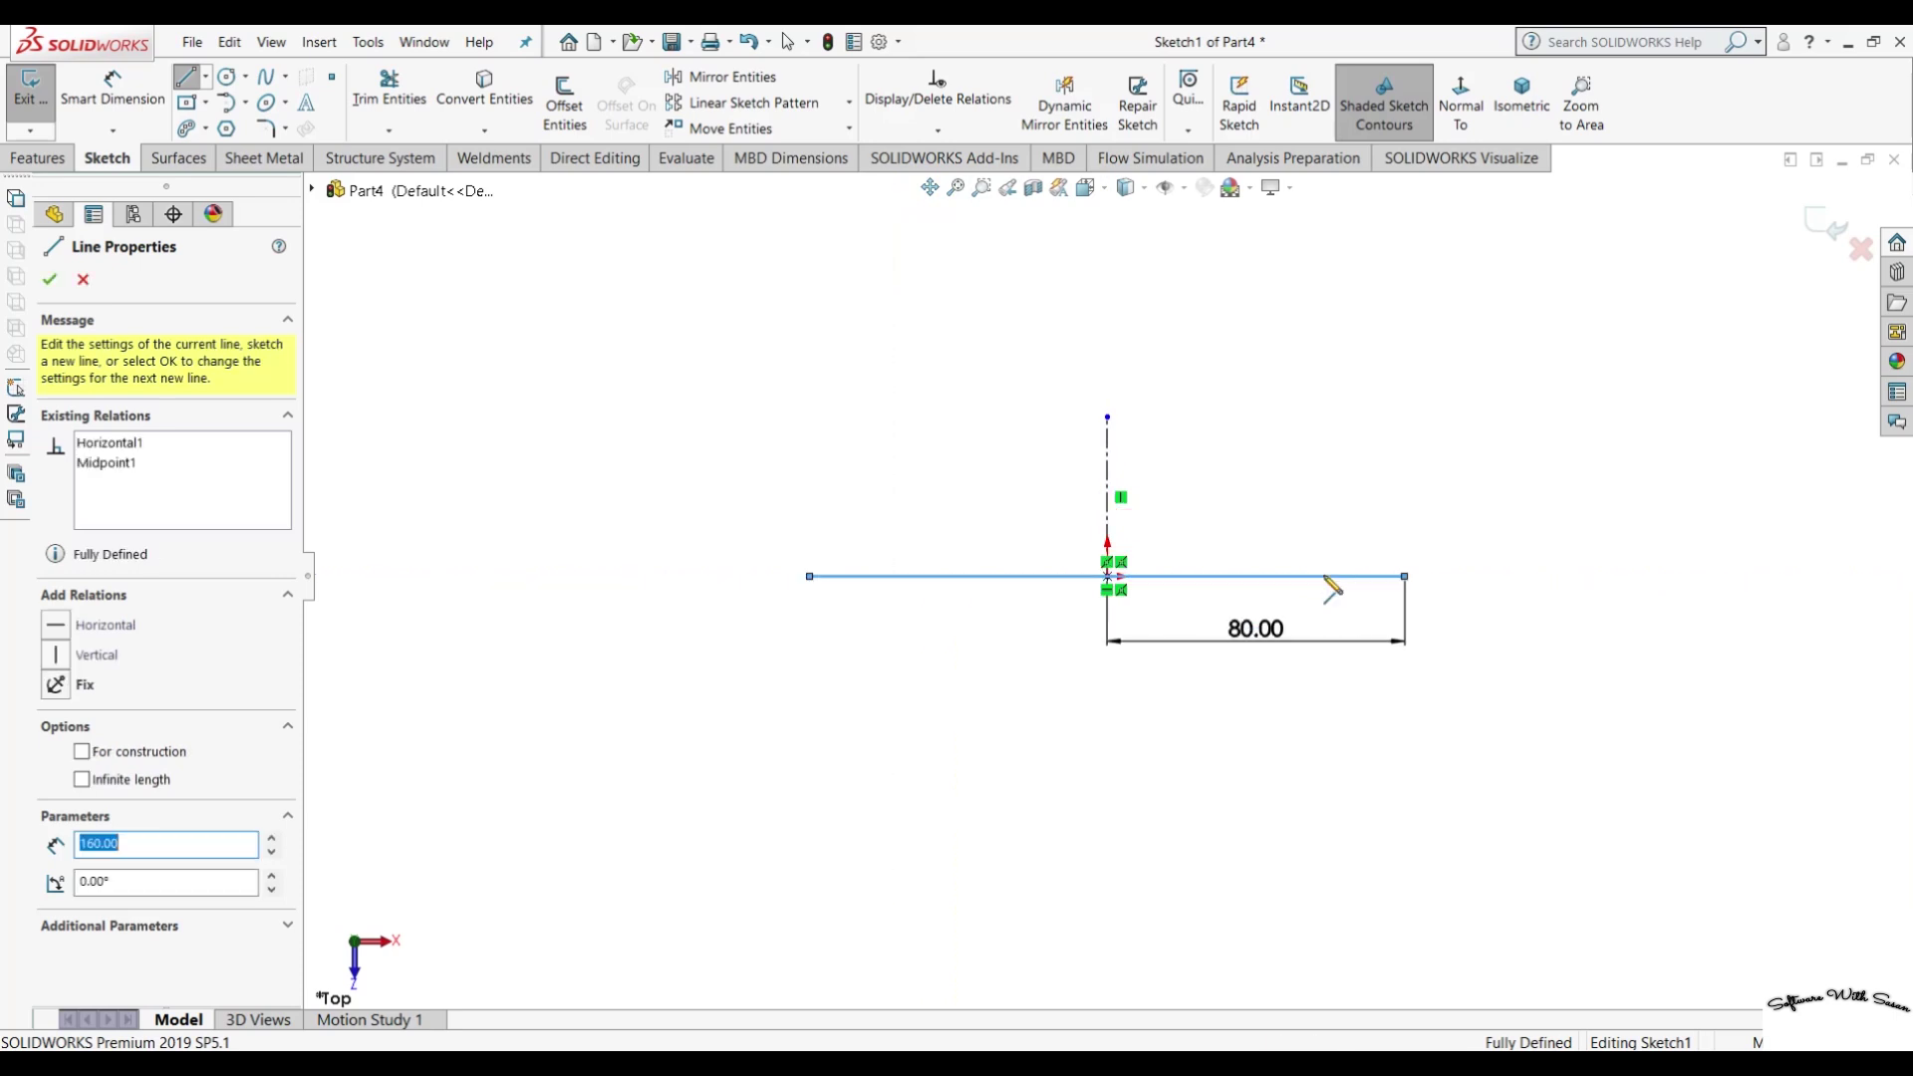
key("Escape")
left_click(1326, 576)
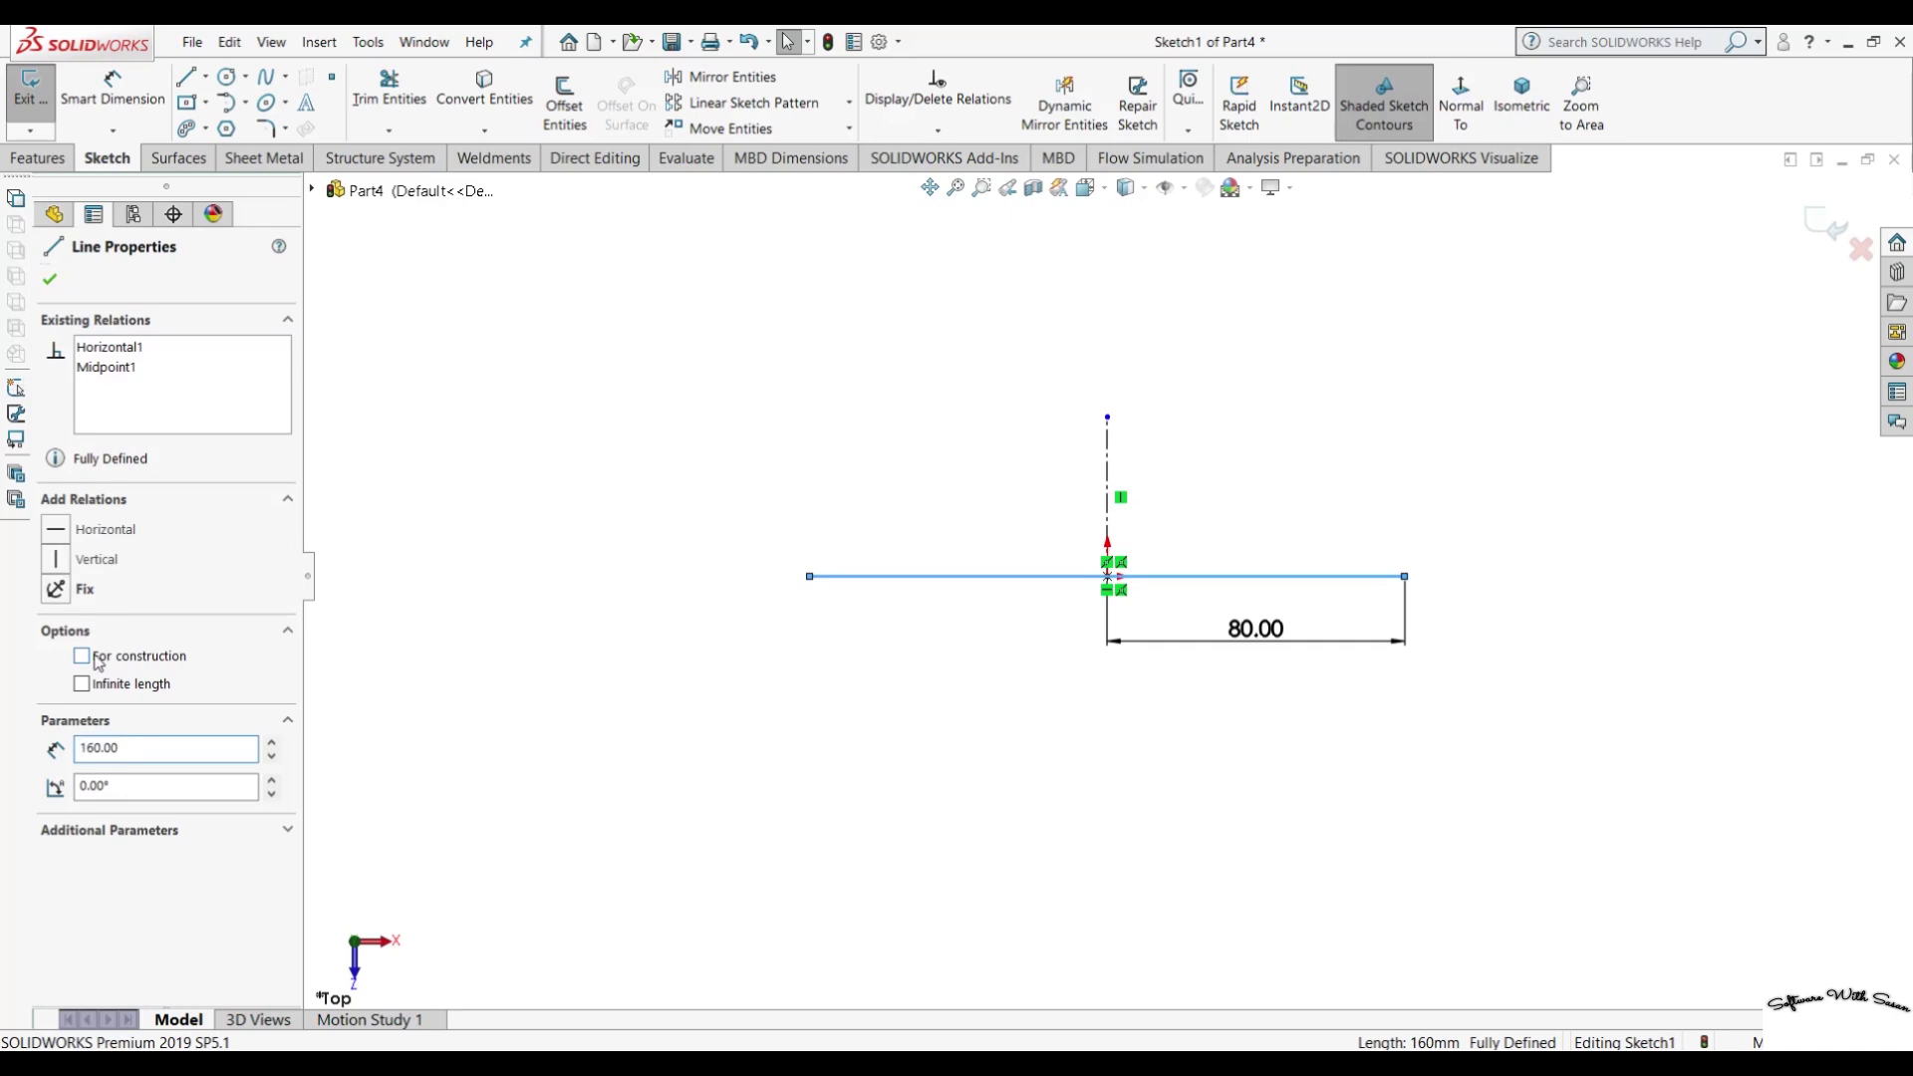
left_click(53, 281)
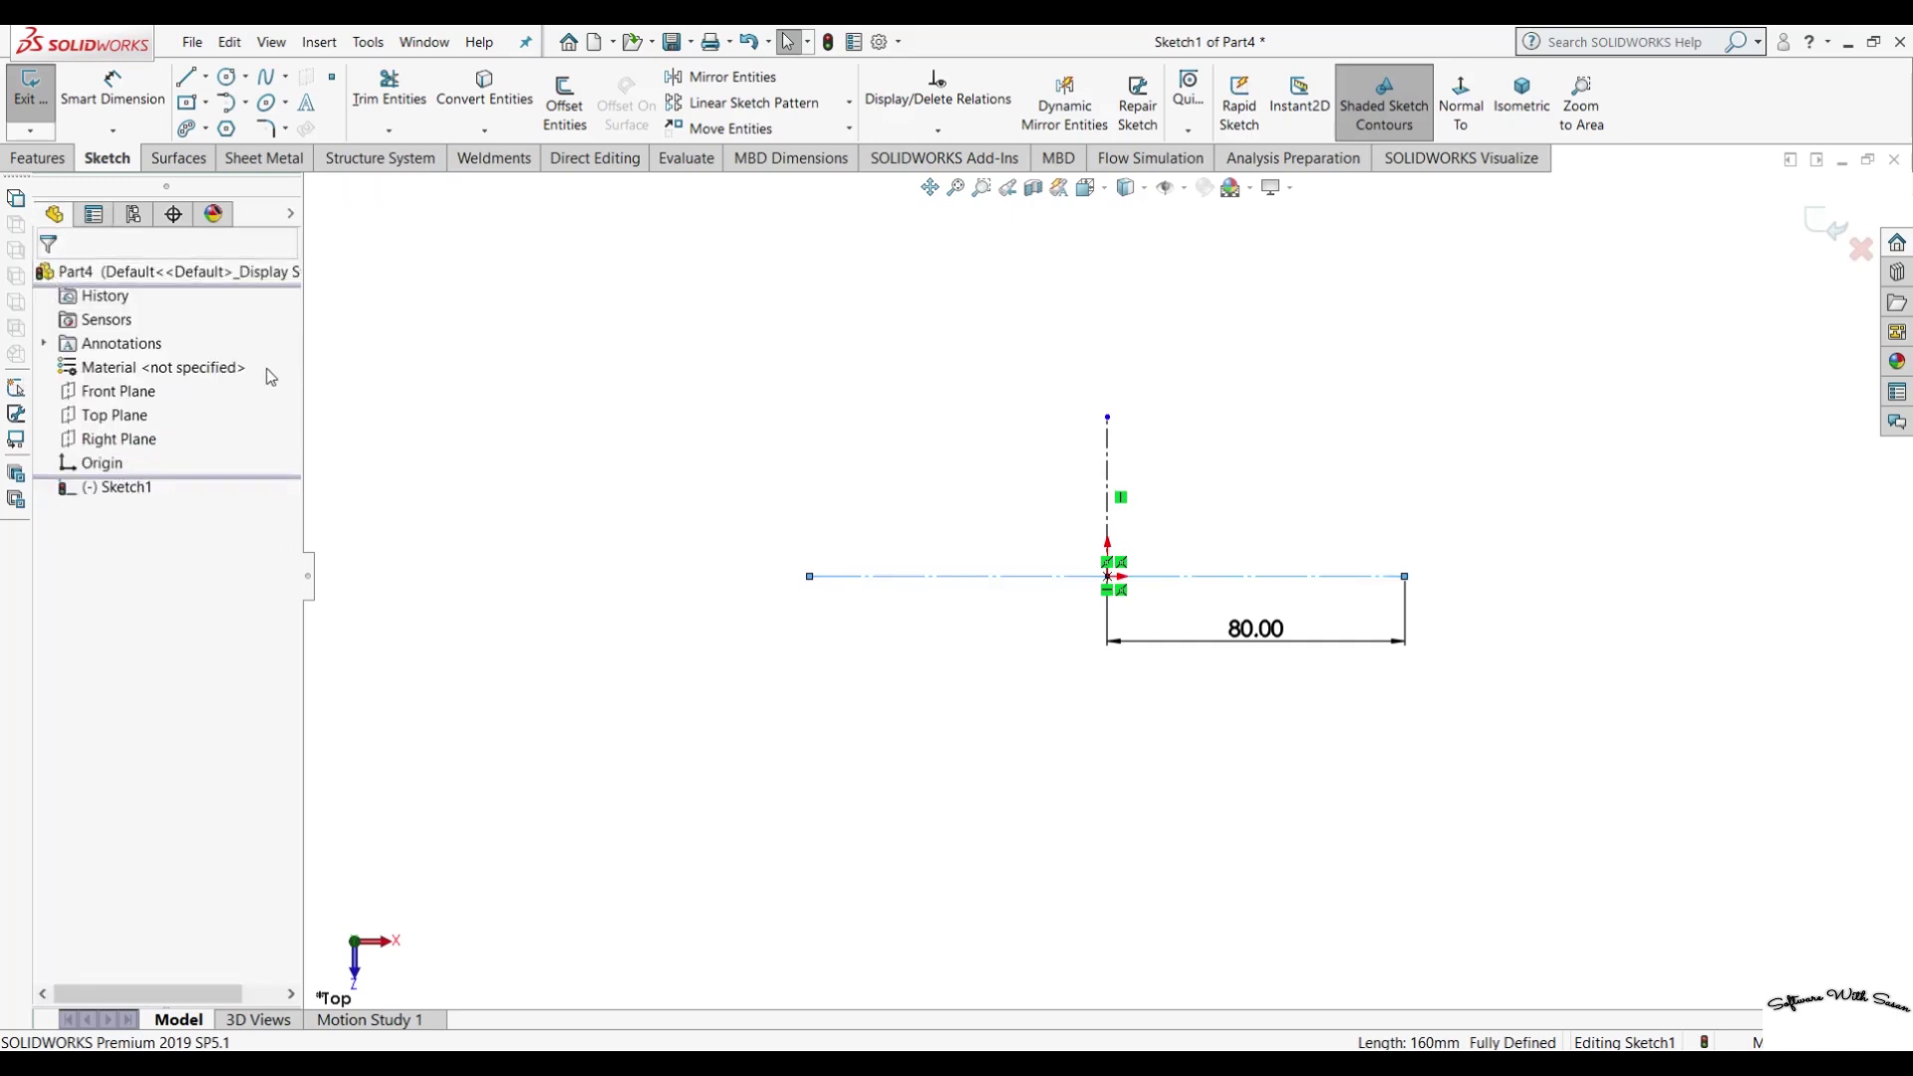
left_click(227, 77)
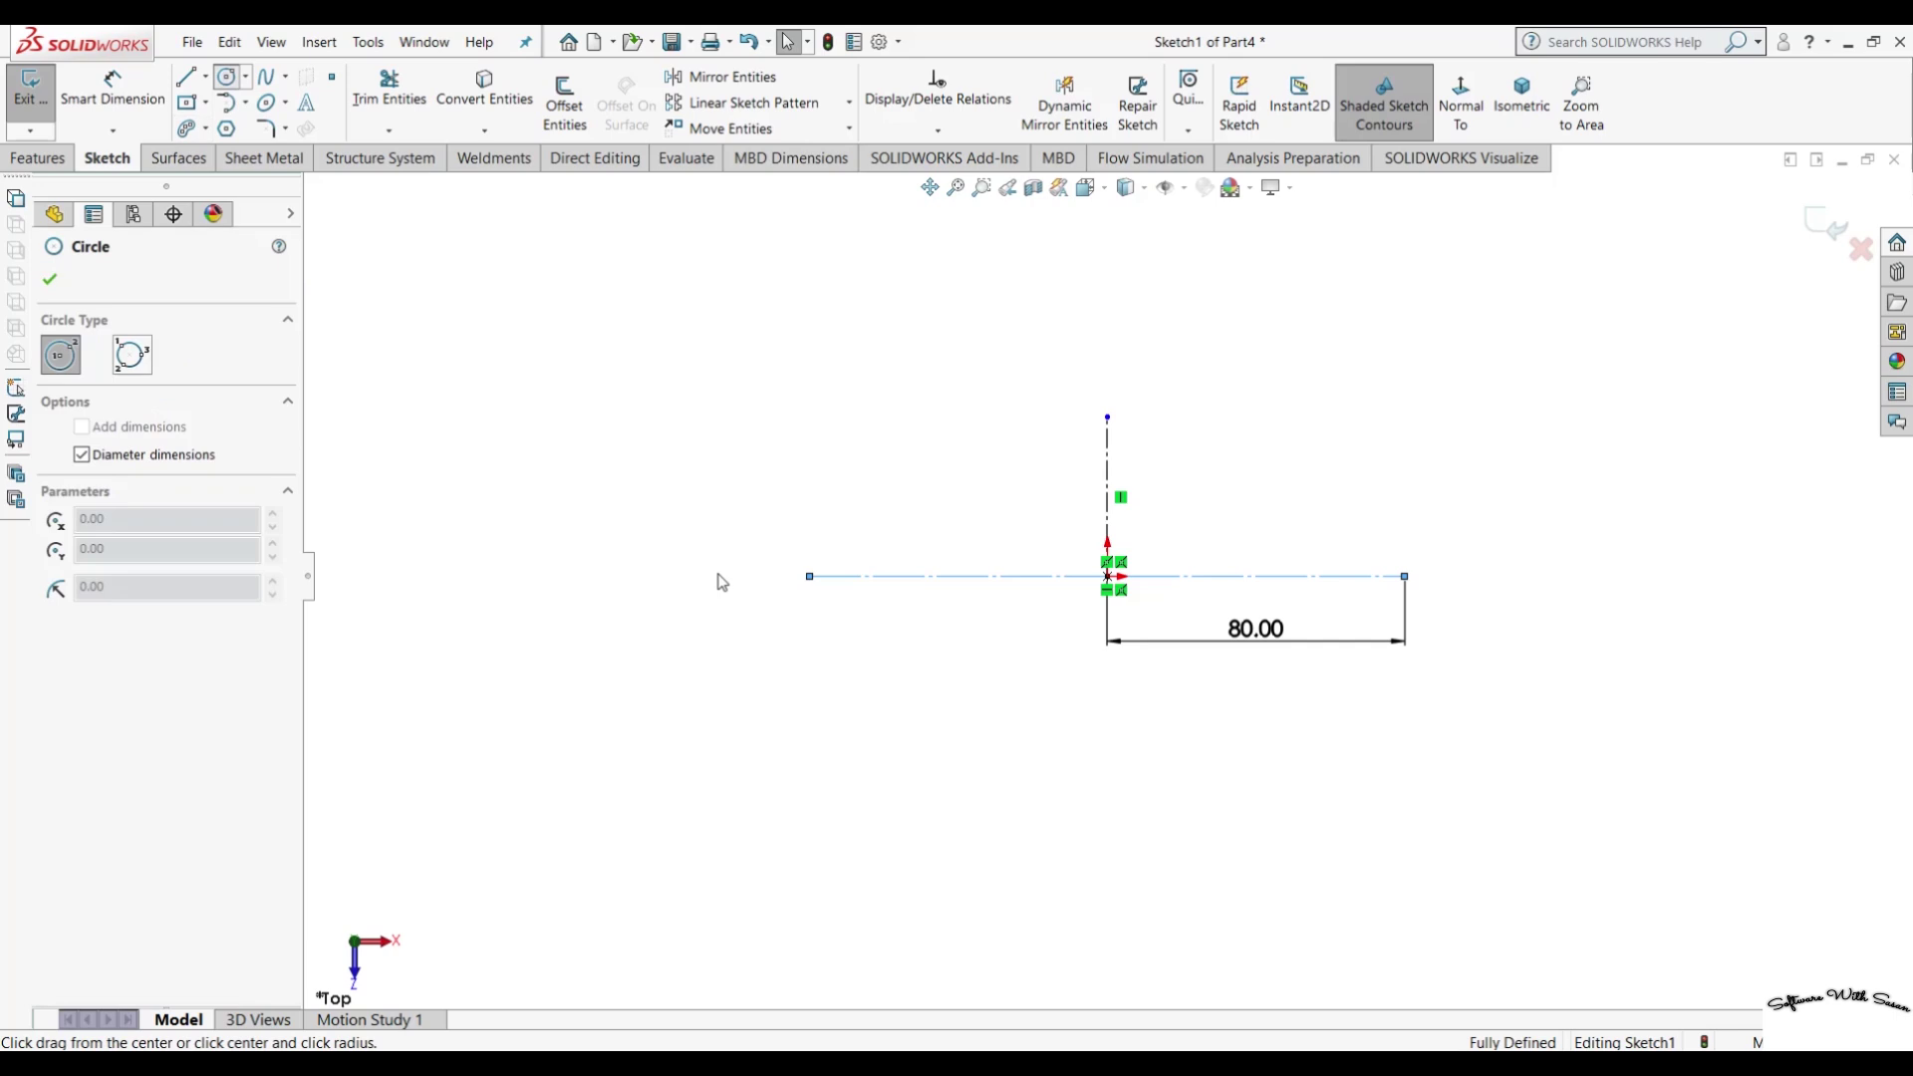
left_click(810, 576)
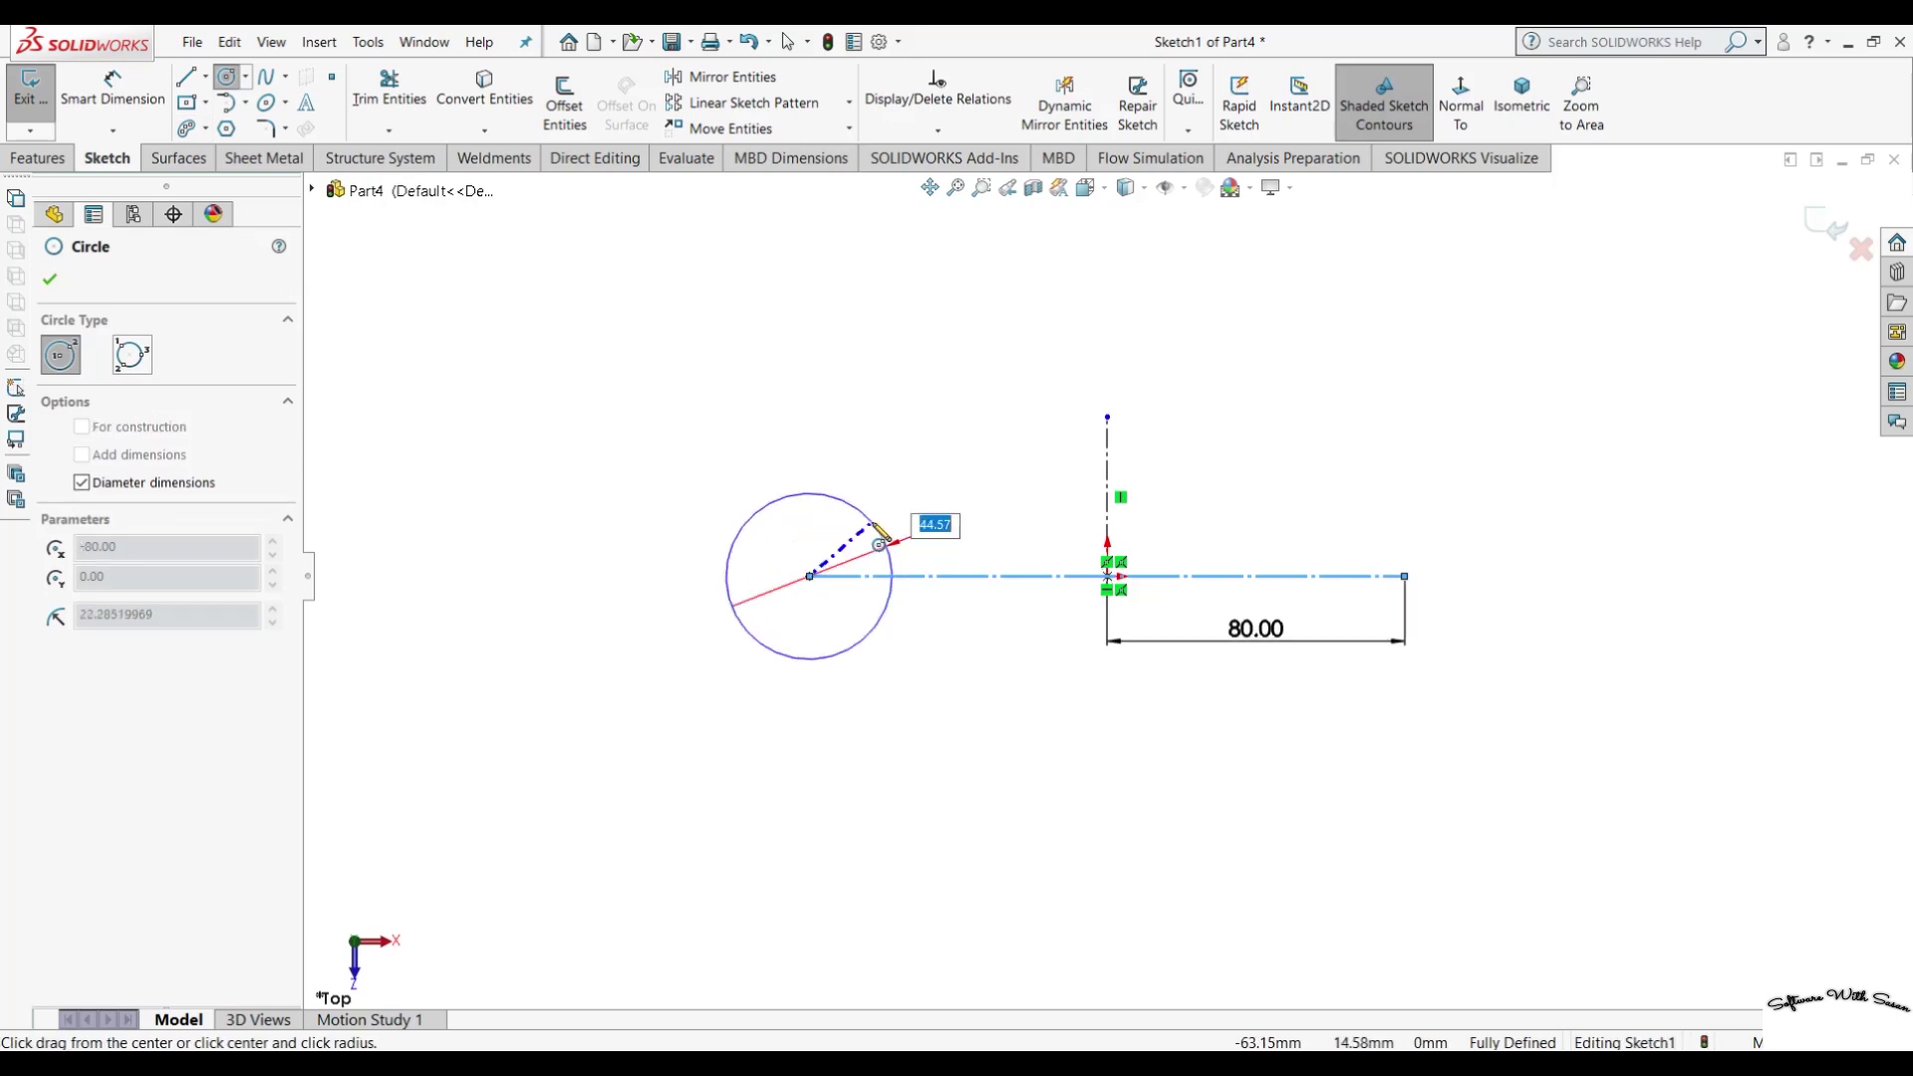
type("50")
key("Return")
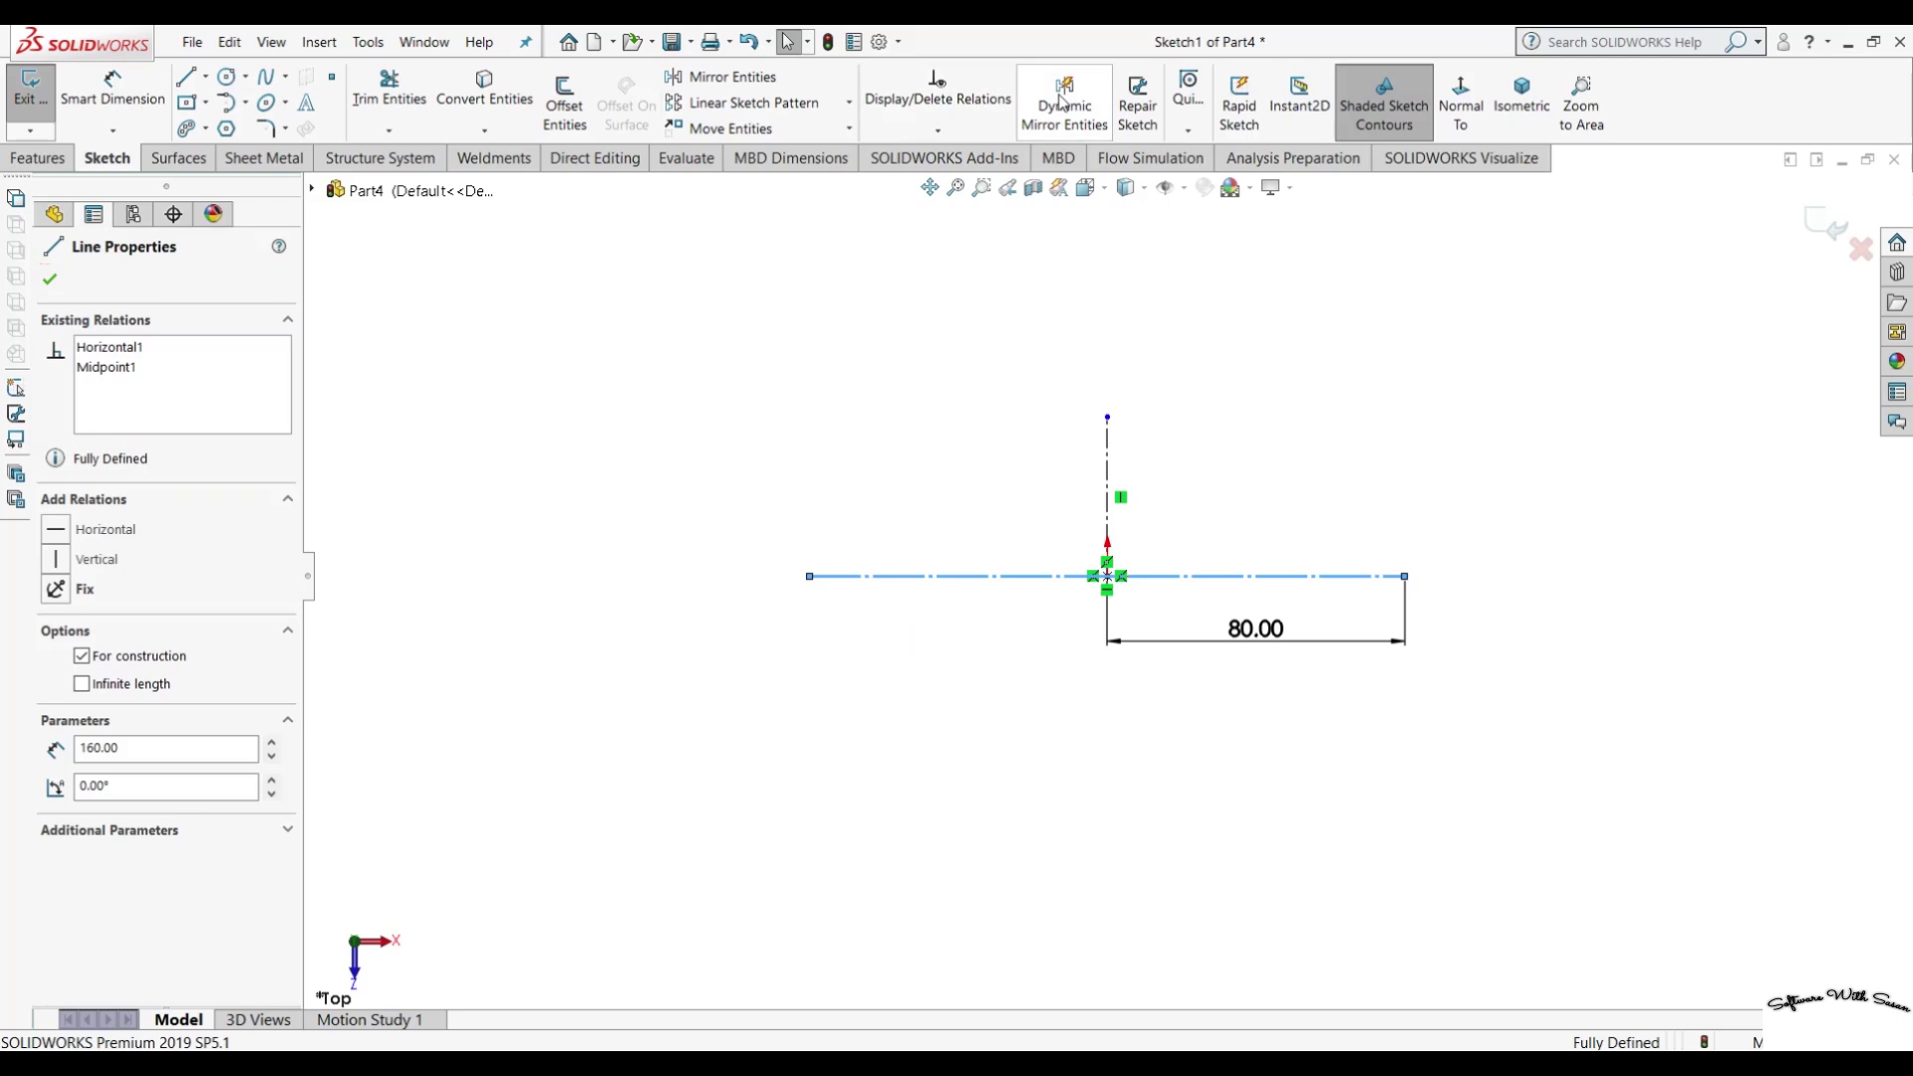
left_click(1061, 102)
left_click(1107, 454)
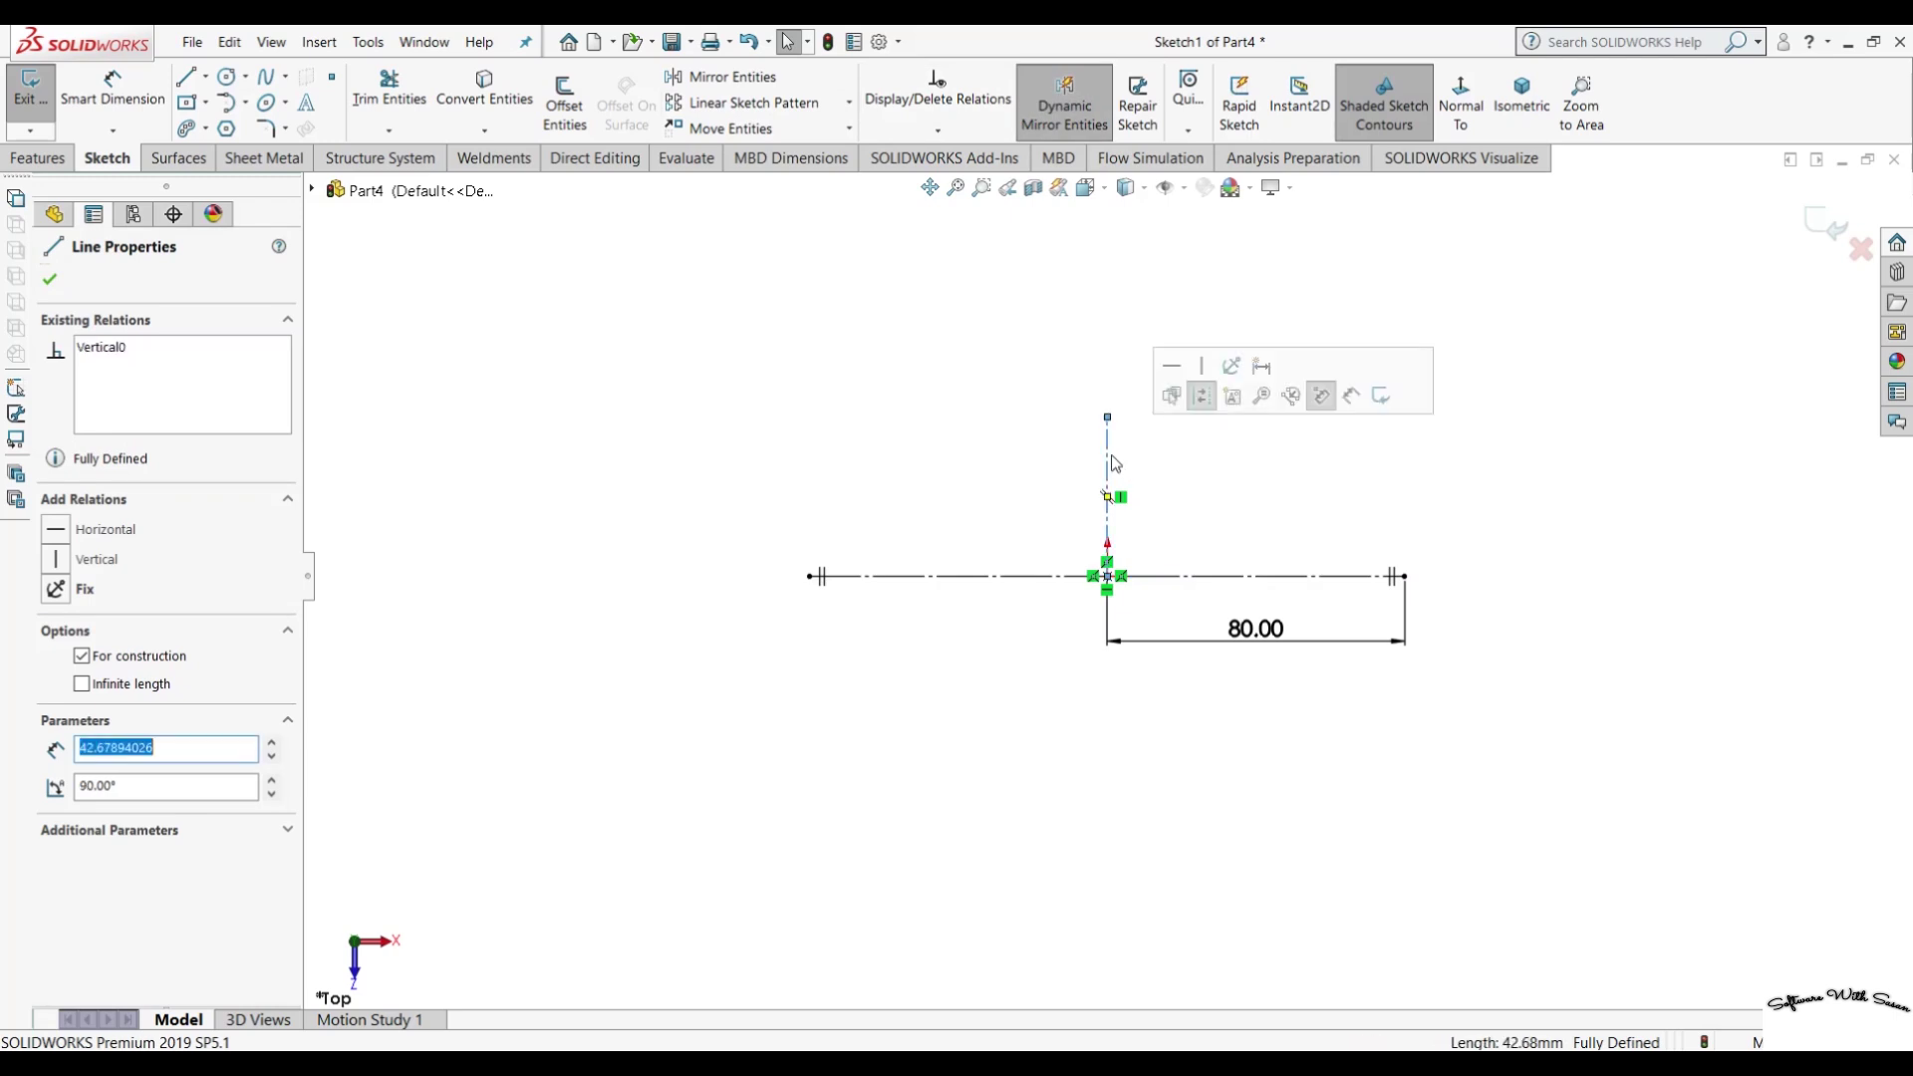
left_click(227, 77)
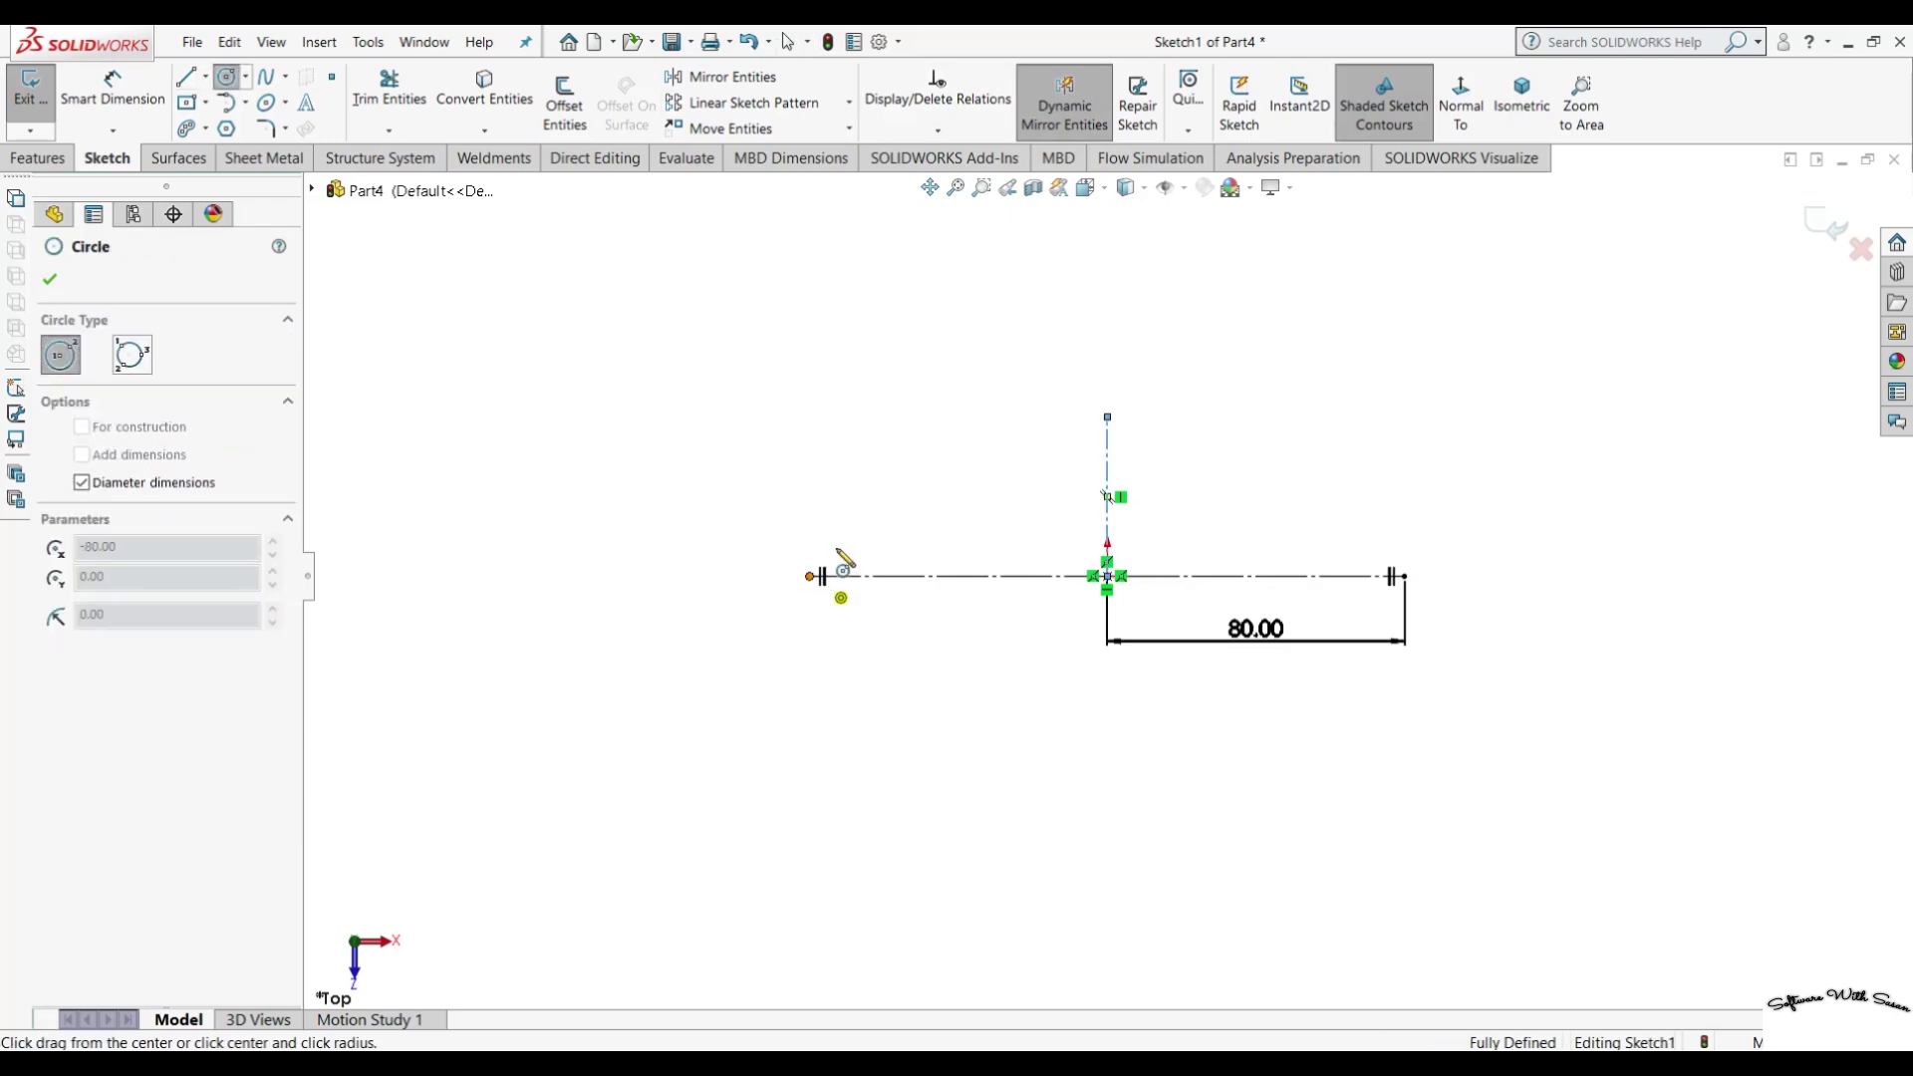
left_click(809, 575)
type("0")
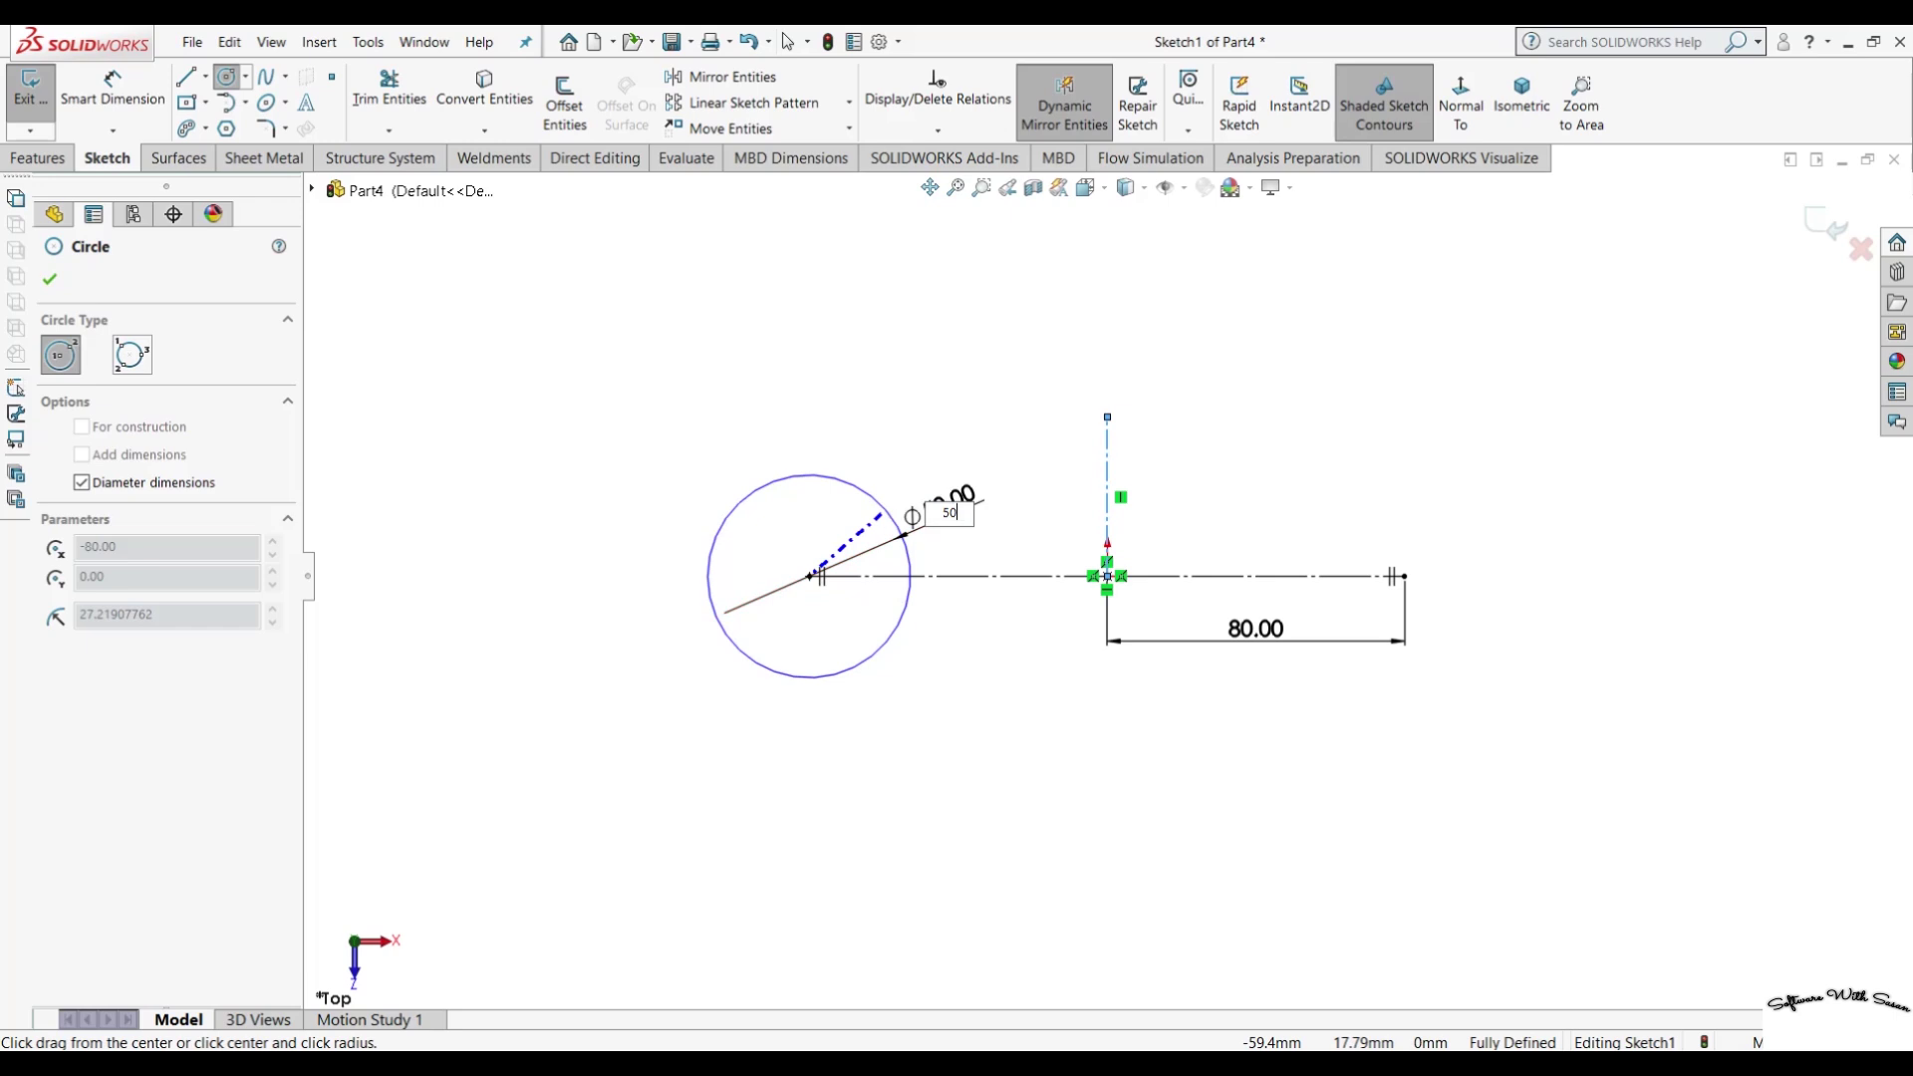
key("Return")
left_click(1109, 547)
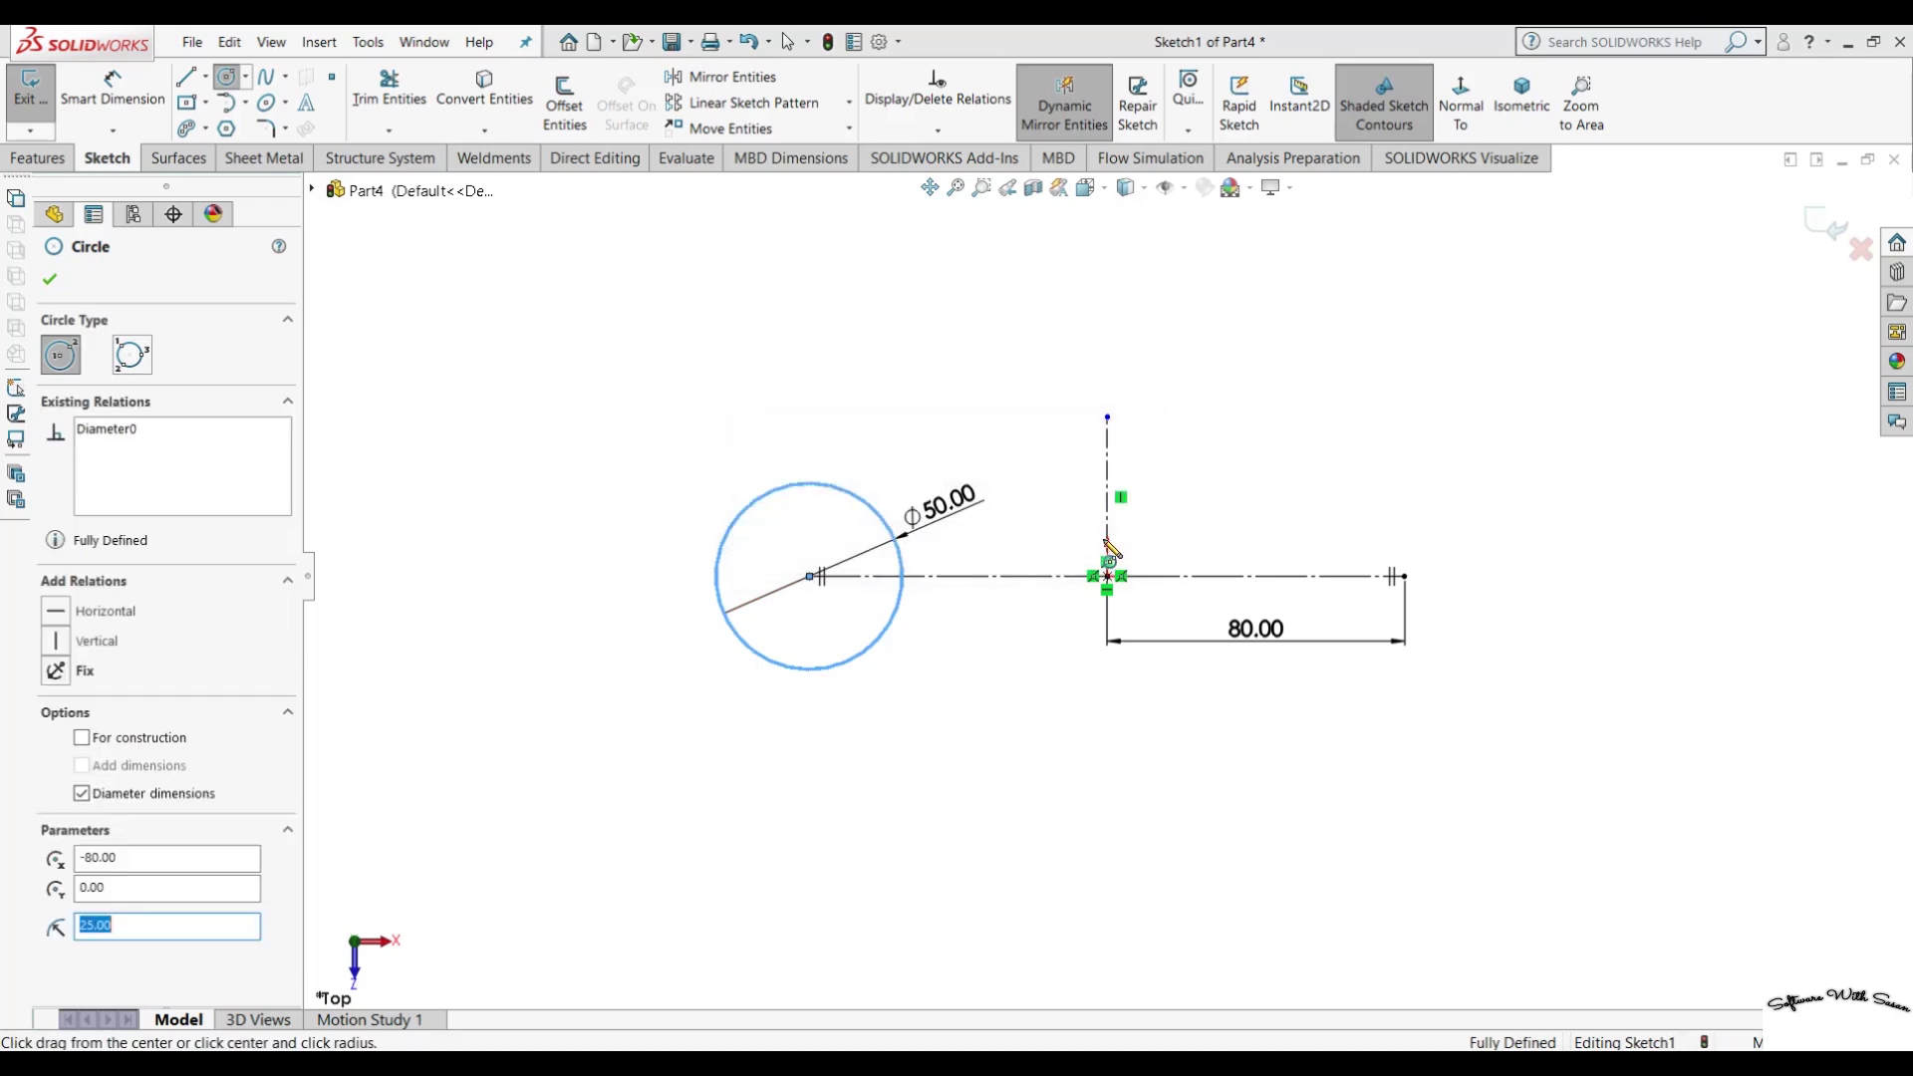
key("ctrl+z")
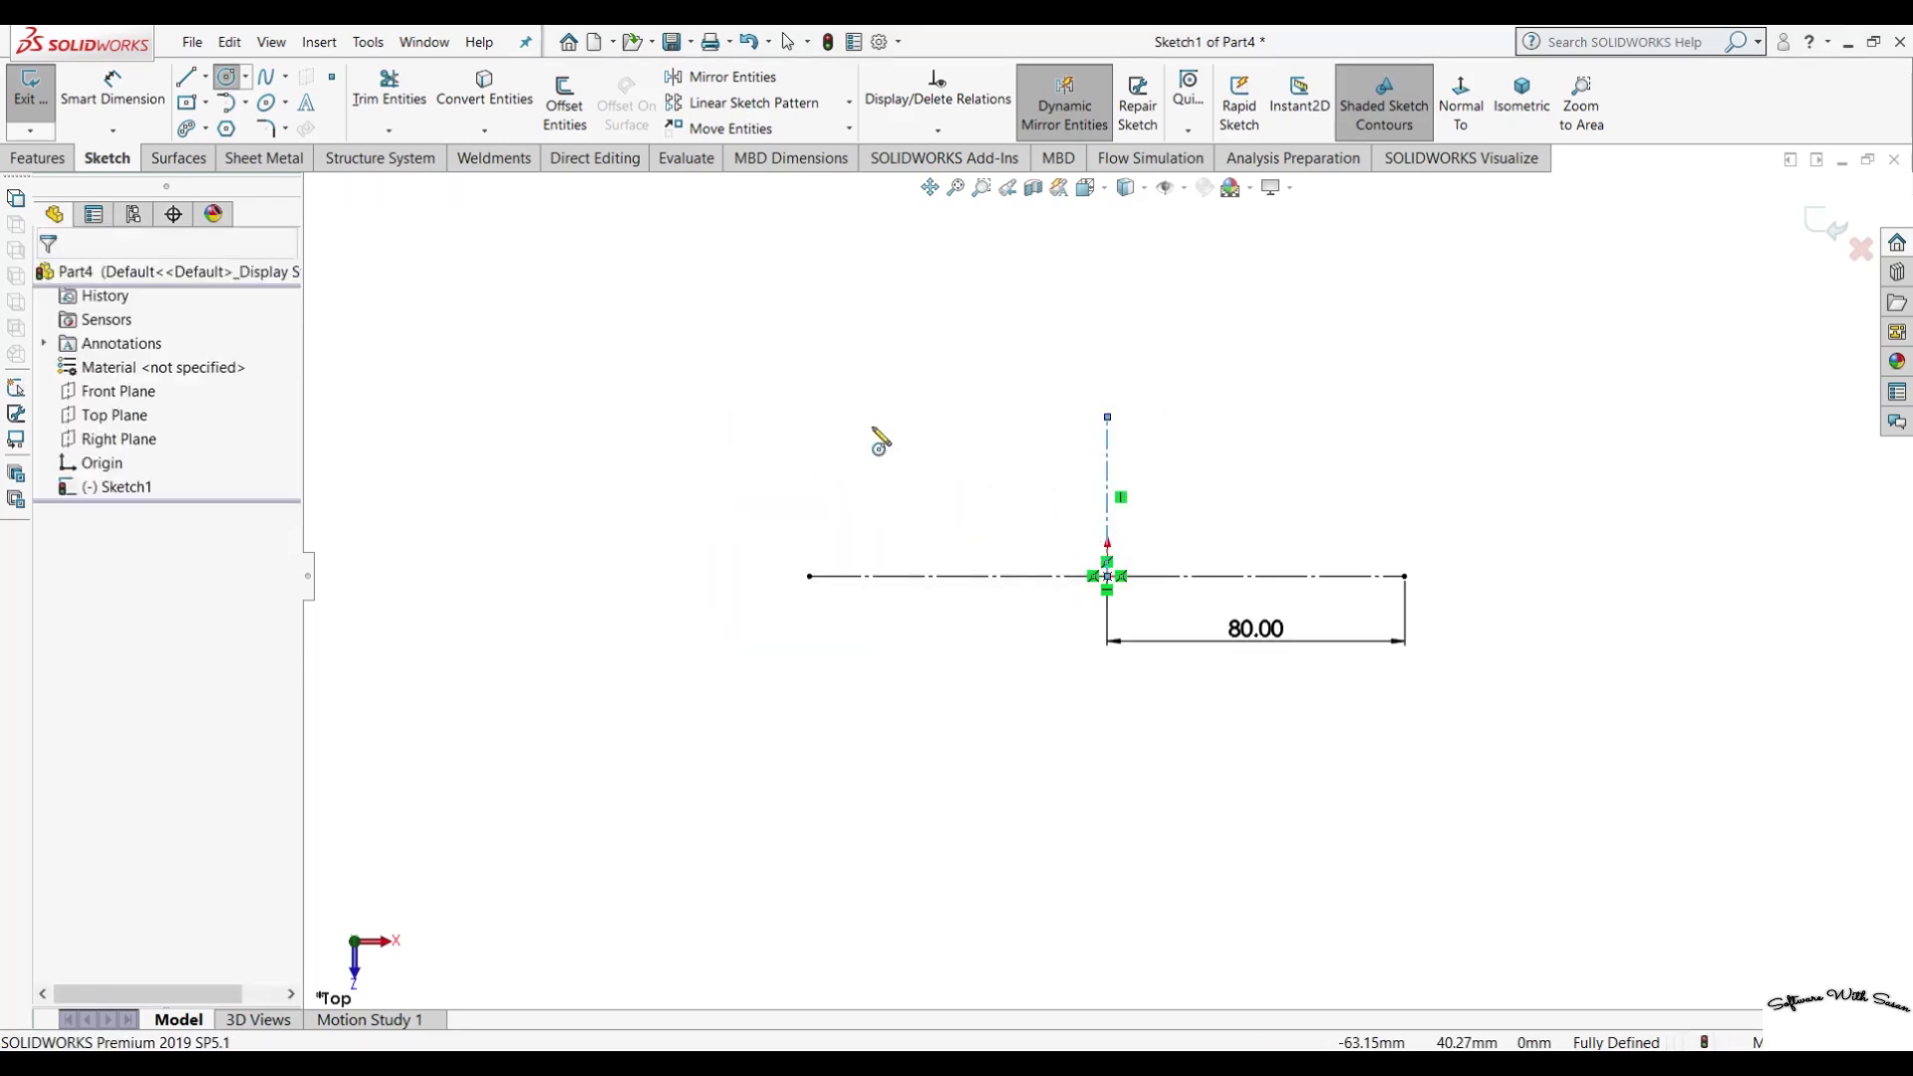
left_click(1090, 113)
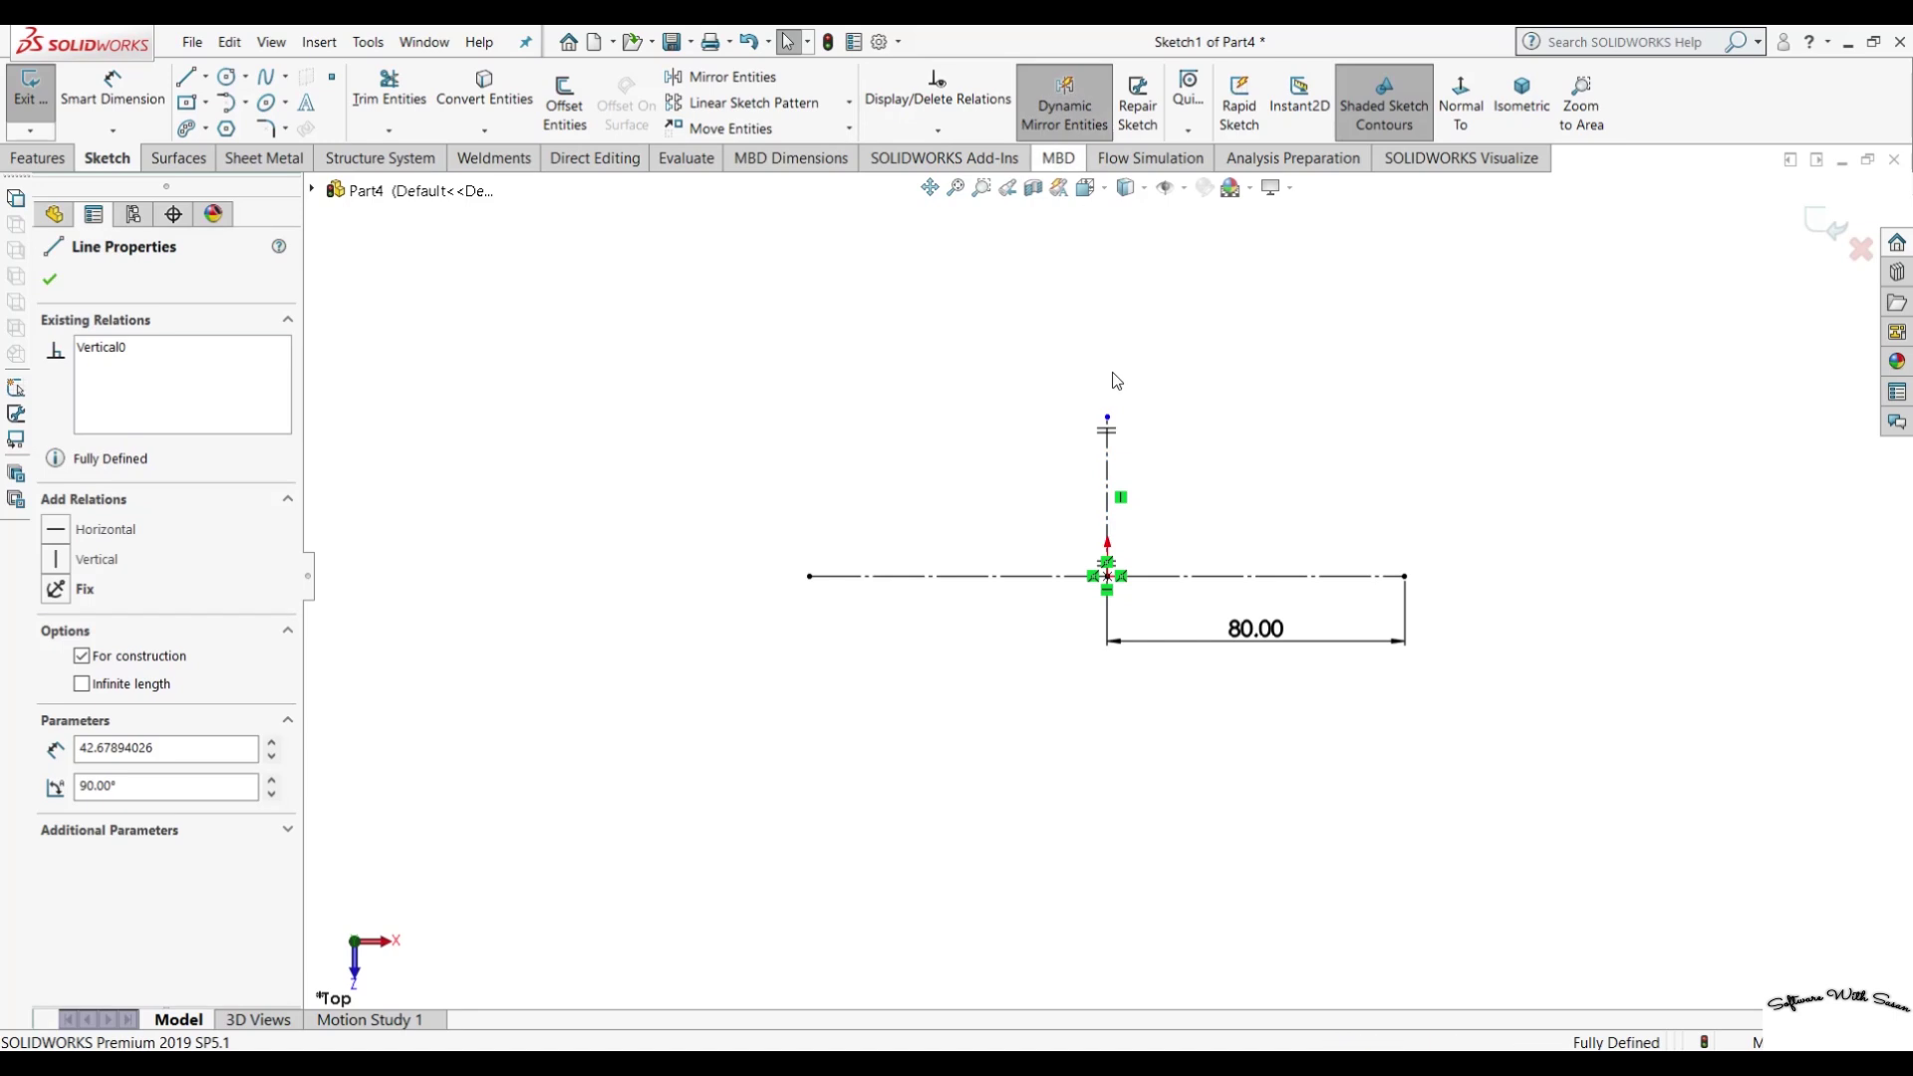
Close the line properties, turn off Dynamic Mirror Entities and exit the sketch.
left_click(51, 280)
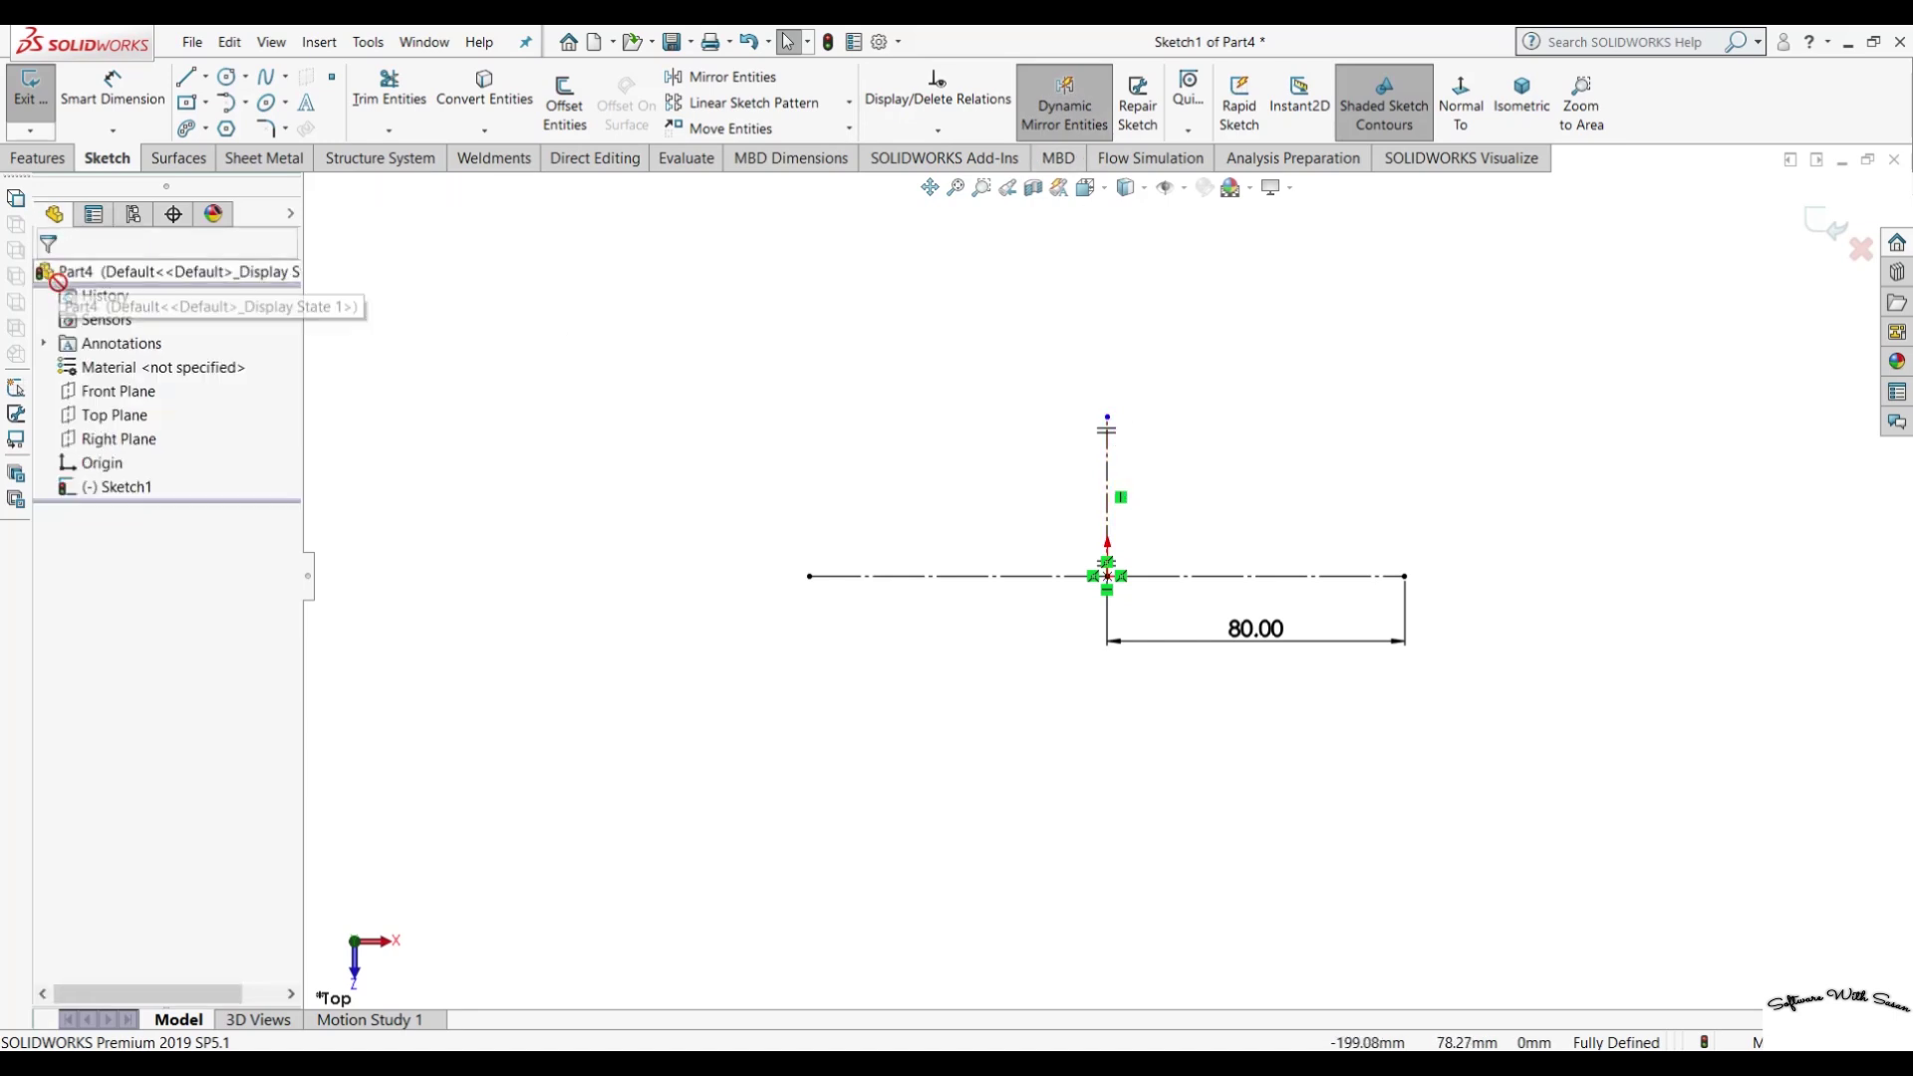
left_click(1108, 468)
left_click(44, 282)
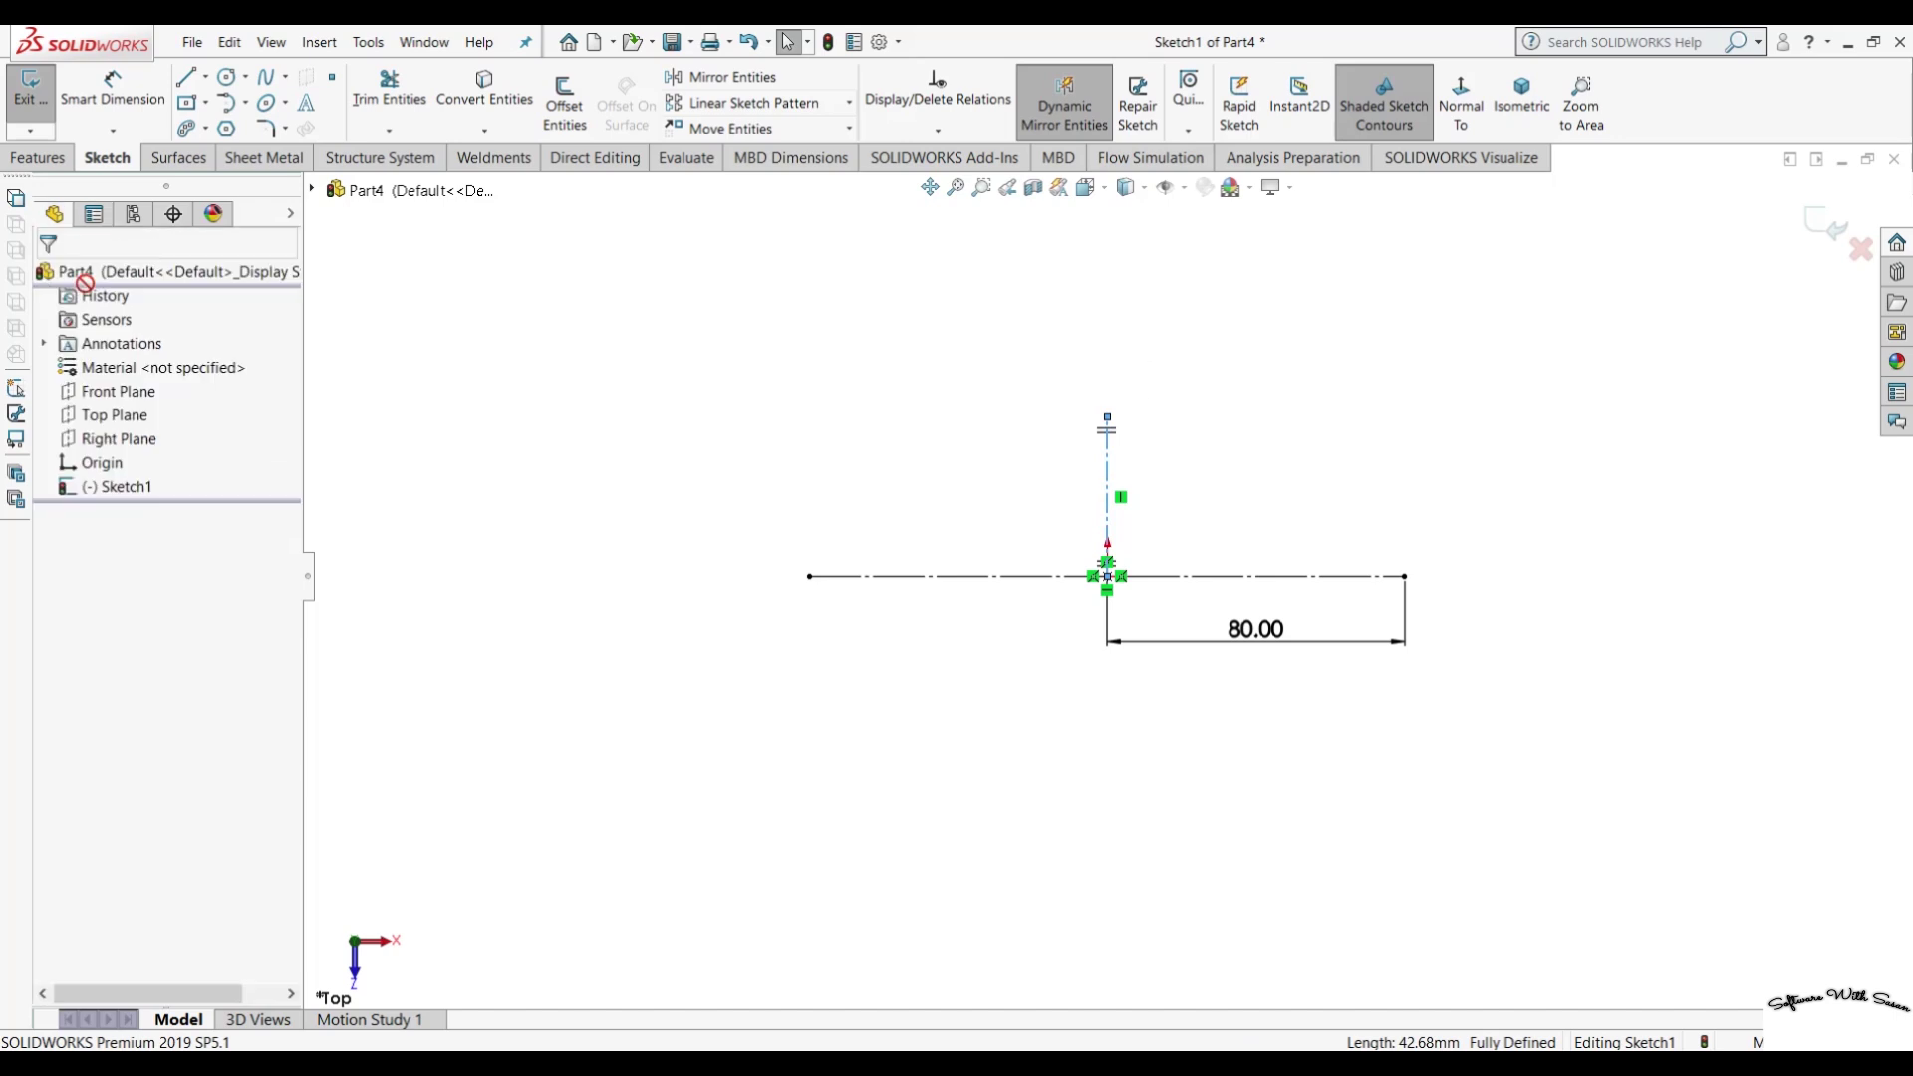
left_click(1064, 100)
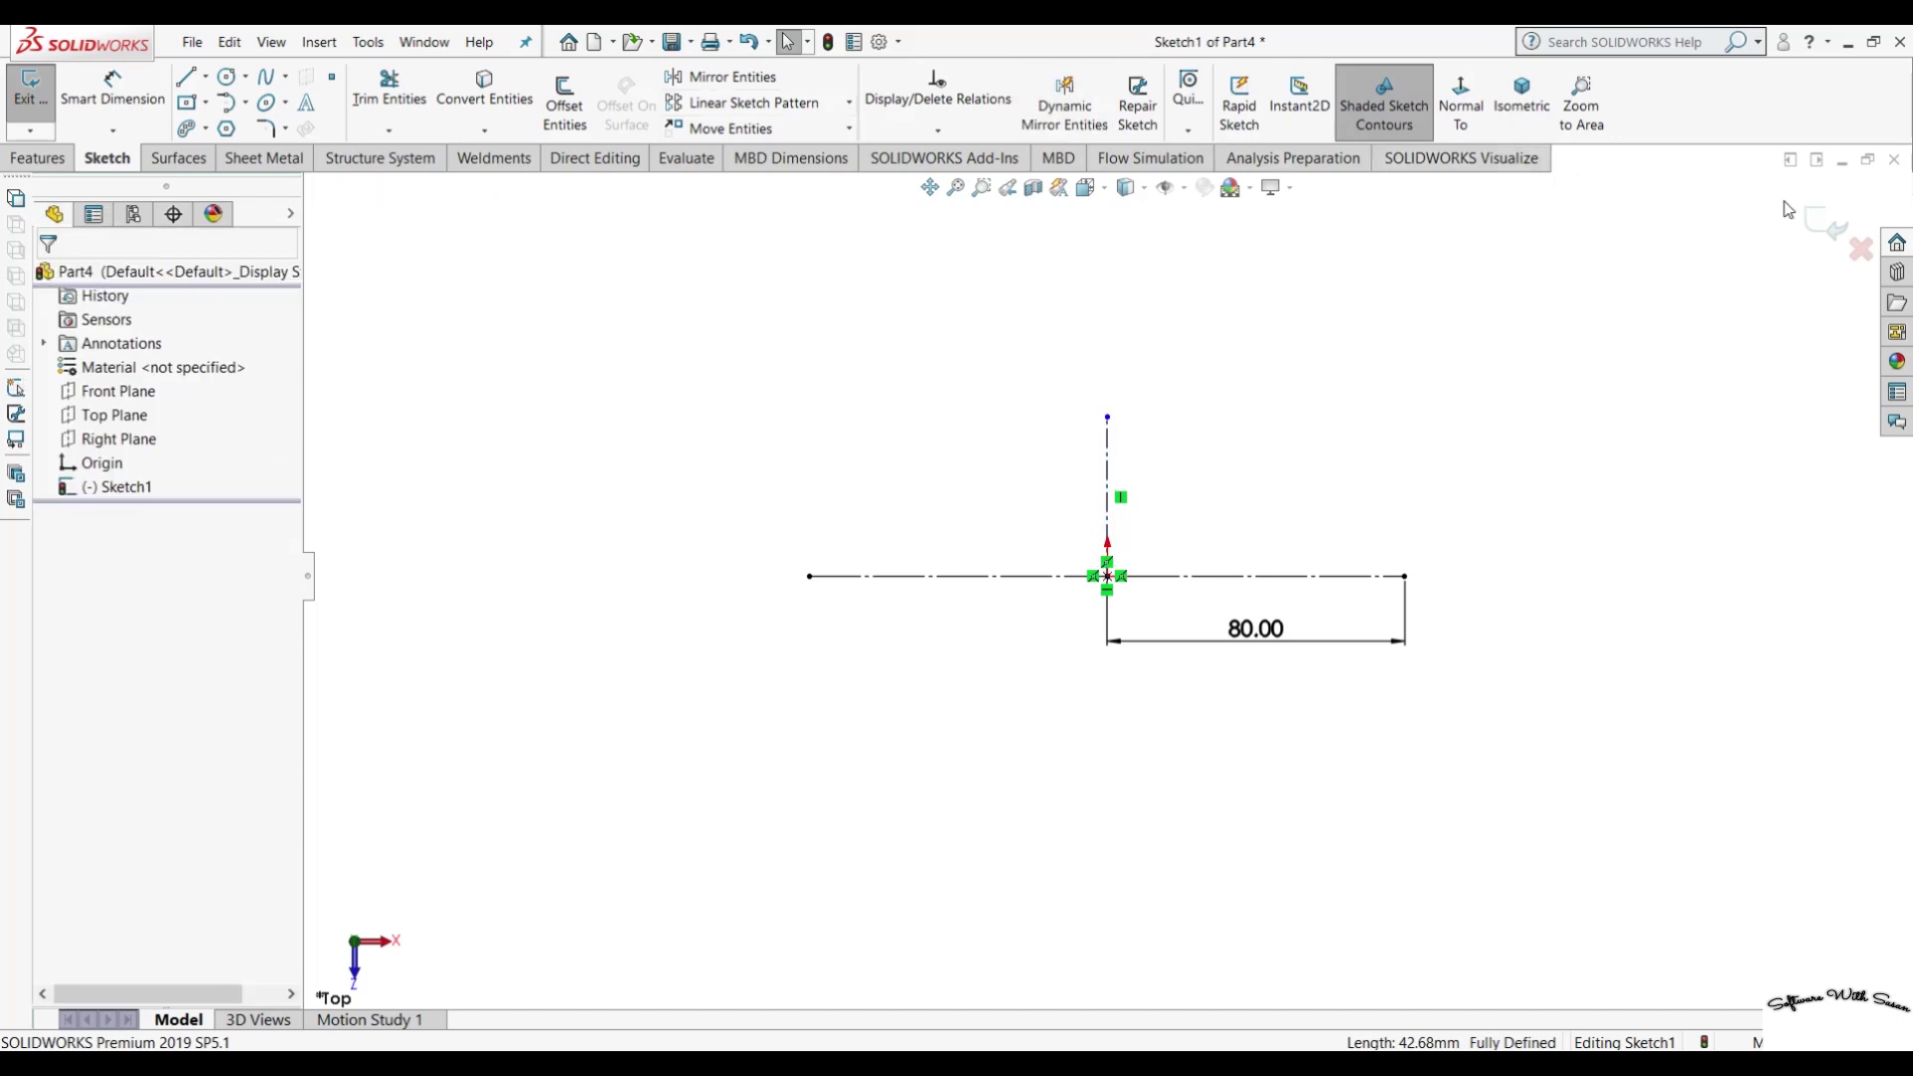
left_click(1836, 230)
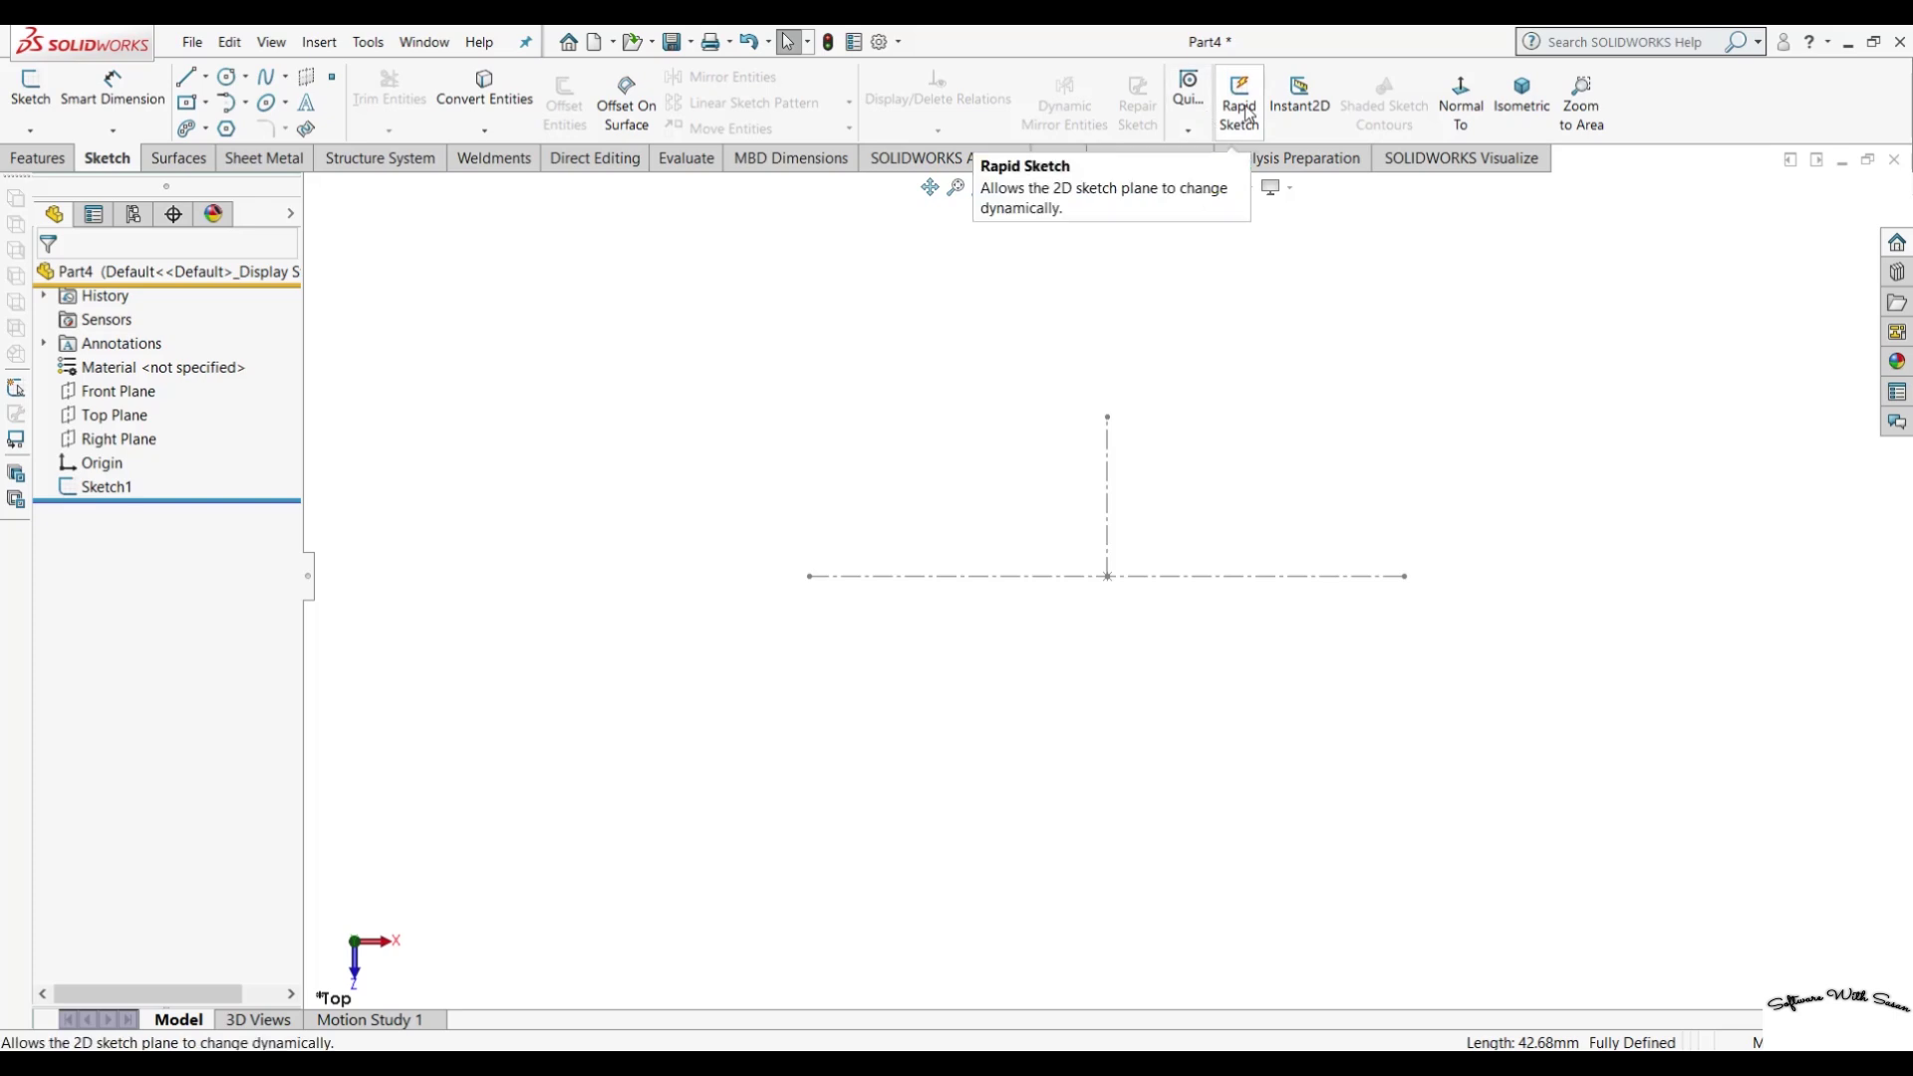
Reopen Sketch1 for editing and switch Dynamic Mirror Entities back on.
left_click(107, 486)
left_click(121, 431)
left_click(1064, 99)
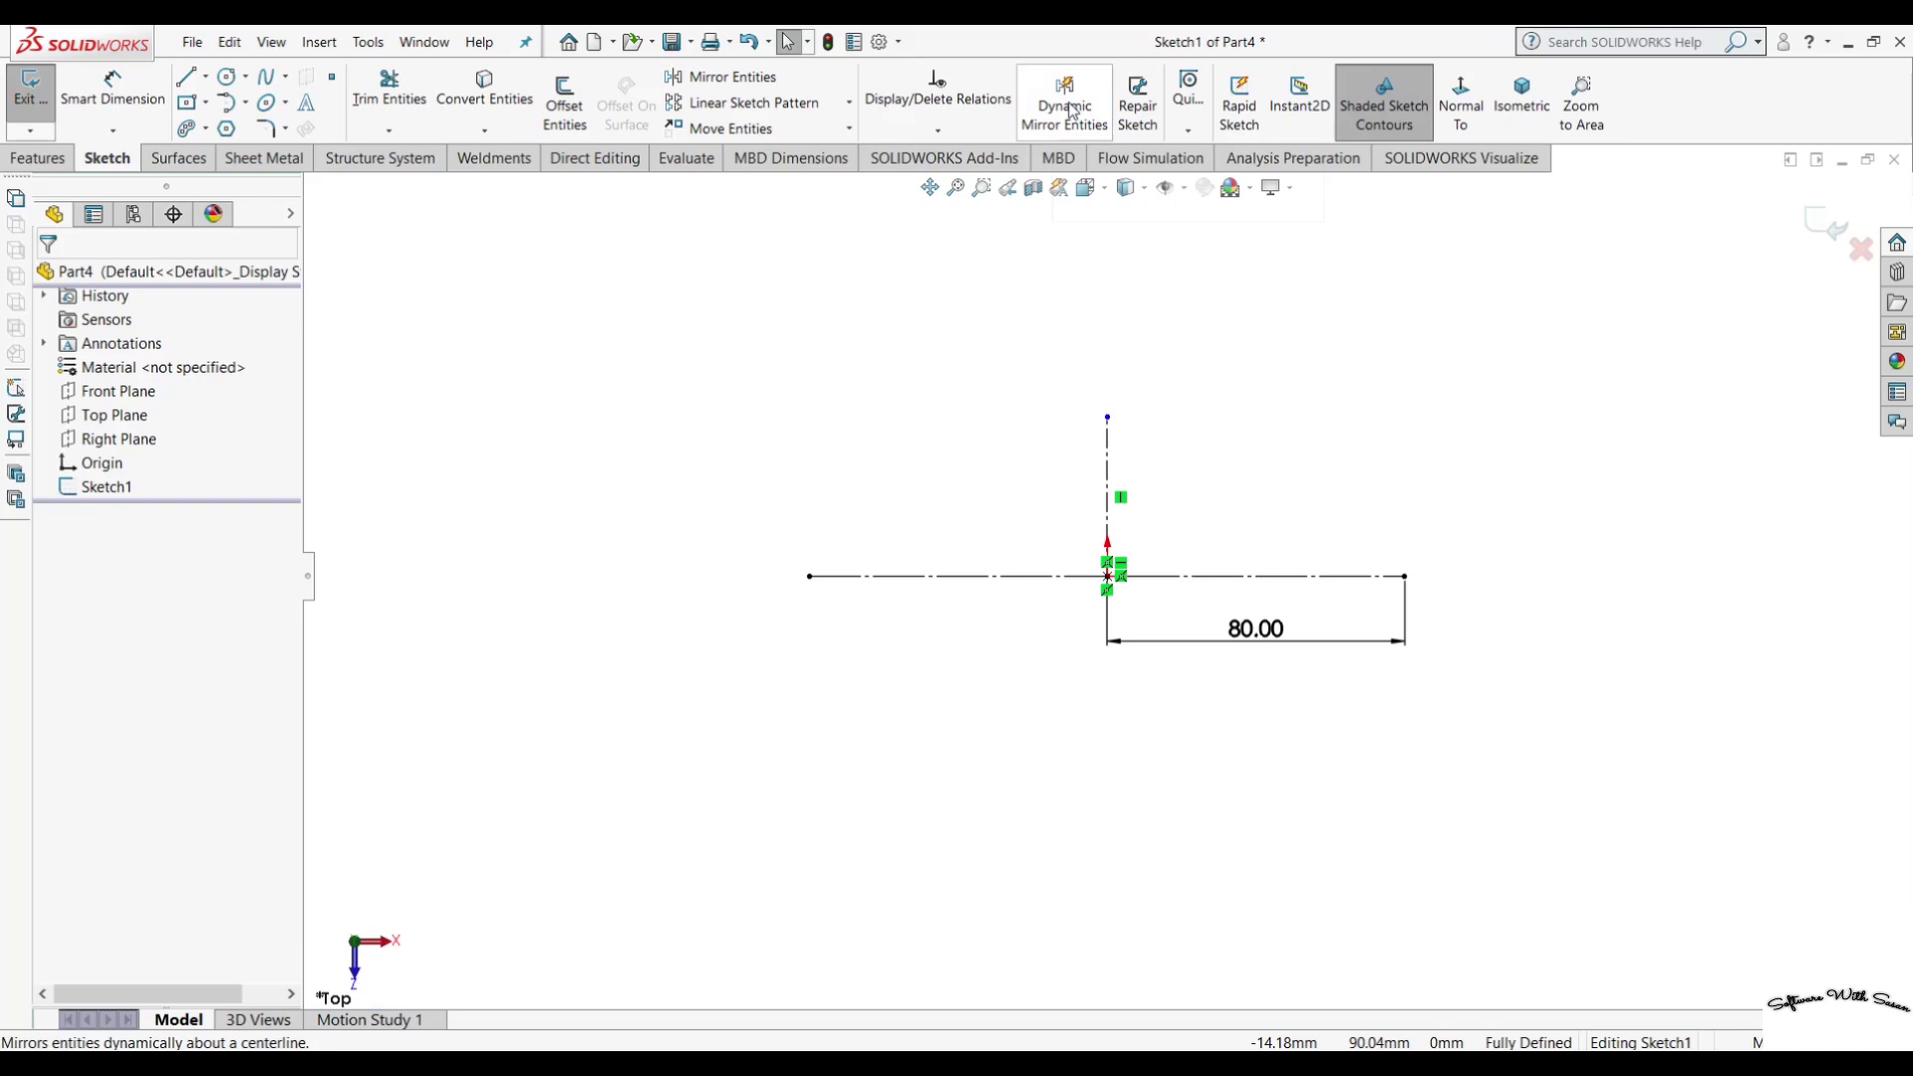
Mirror about the vertical centerline and draw concentric Ø50 and Ø30 circles at the left end.
left_click(1106, 493)
left_click(227, 77)
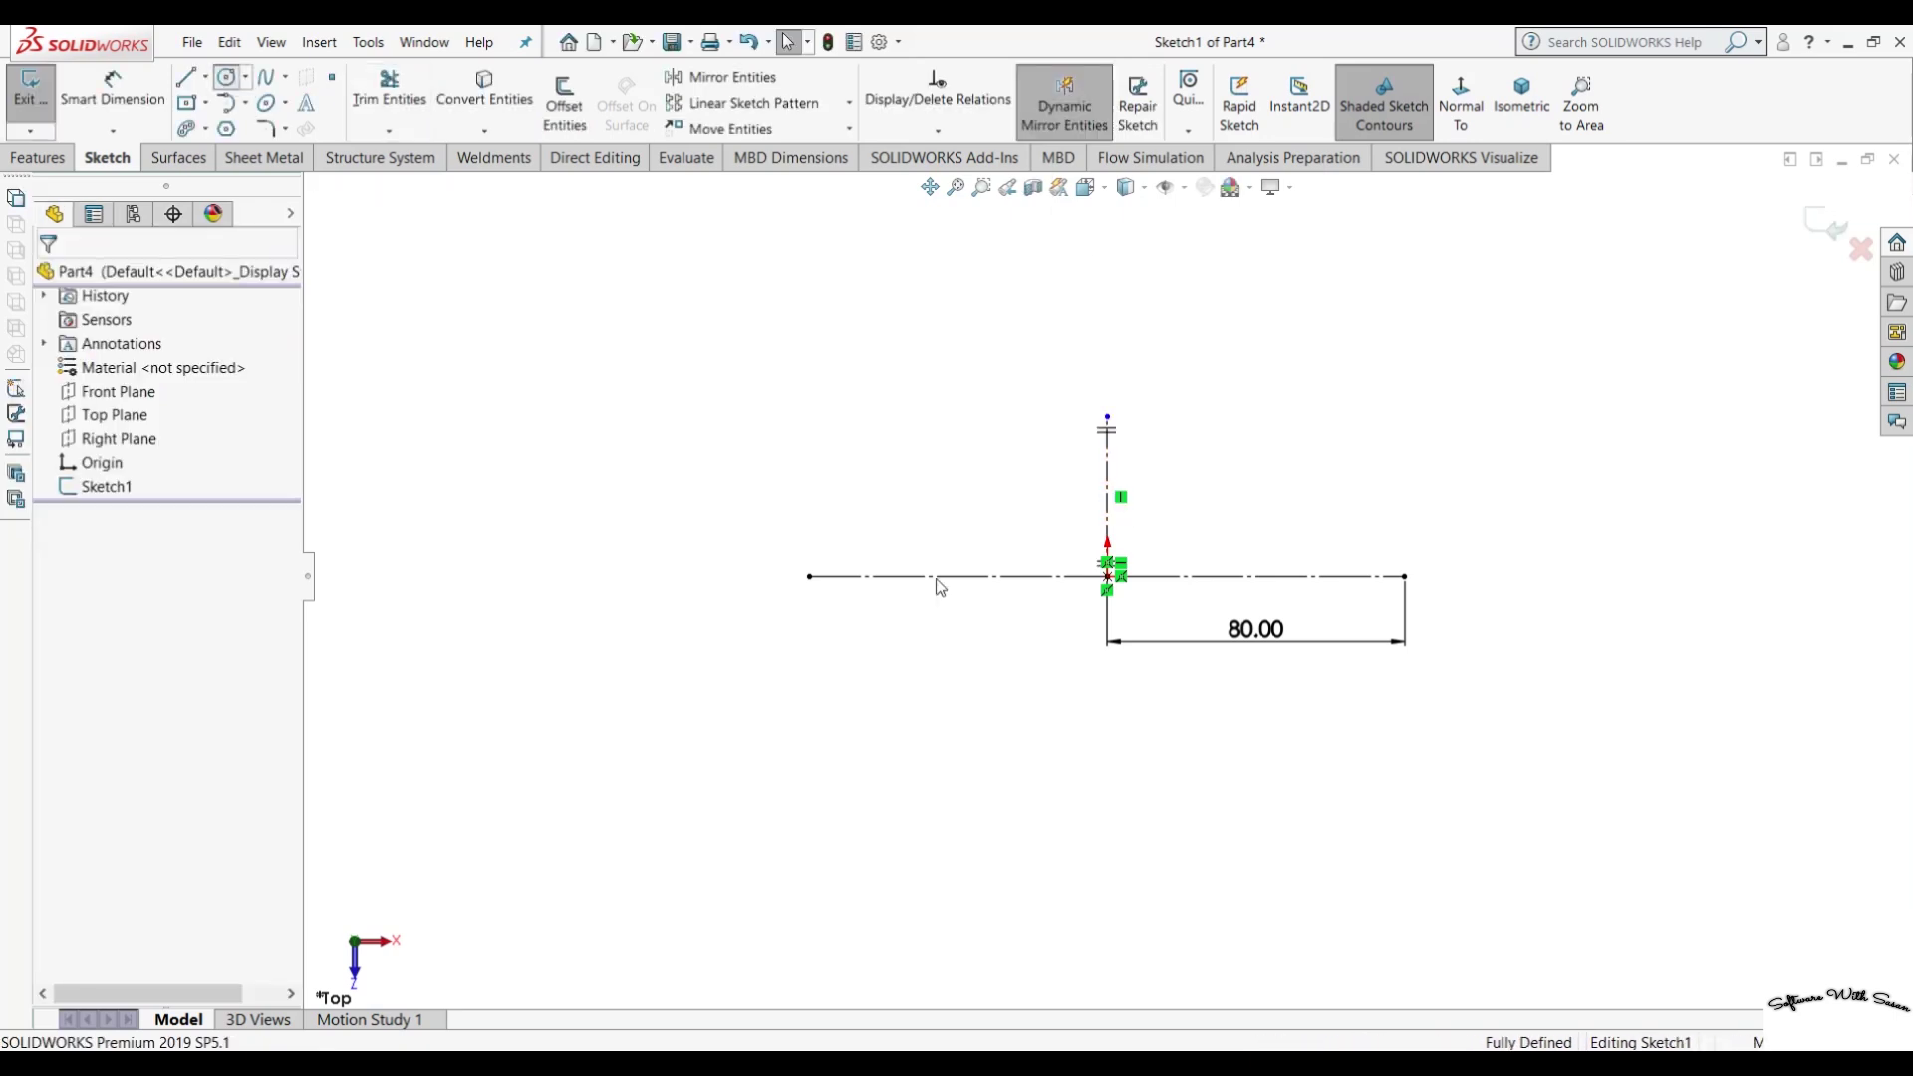
left_click(809, 576)
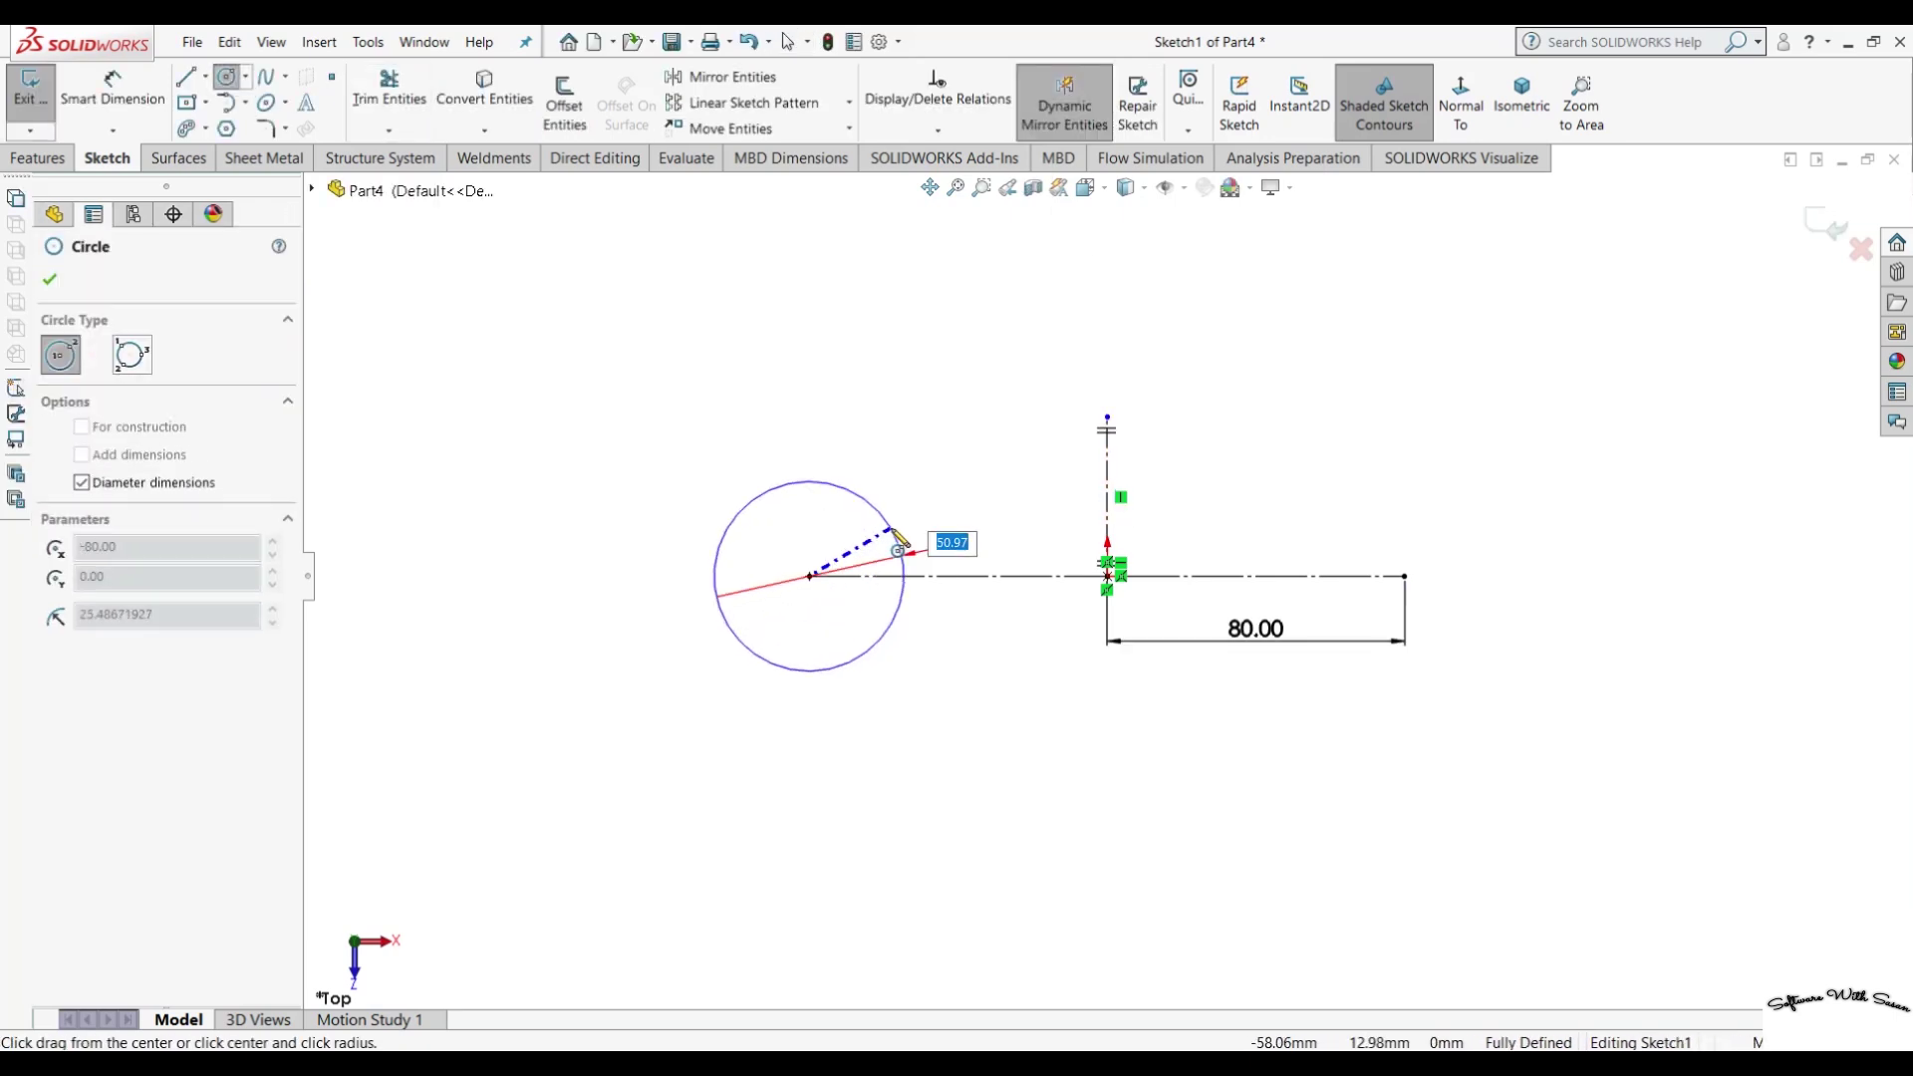
type("50")
key("Return")
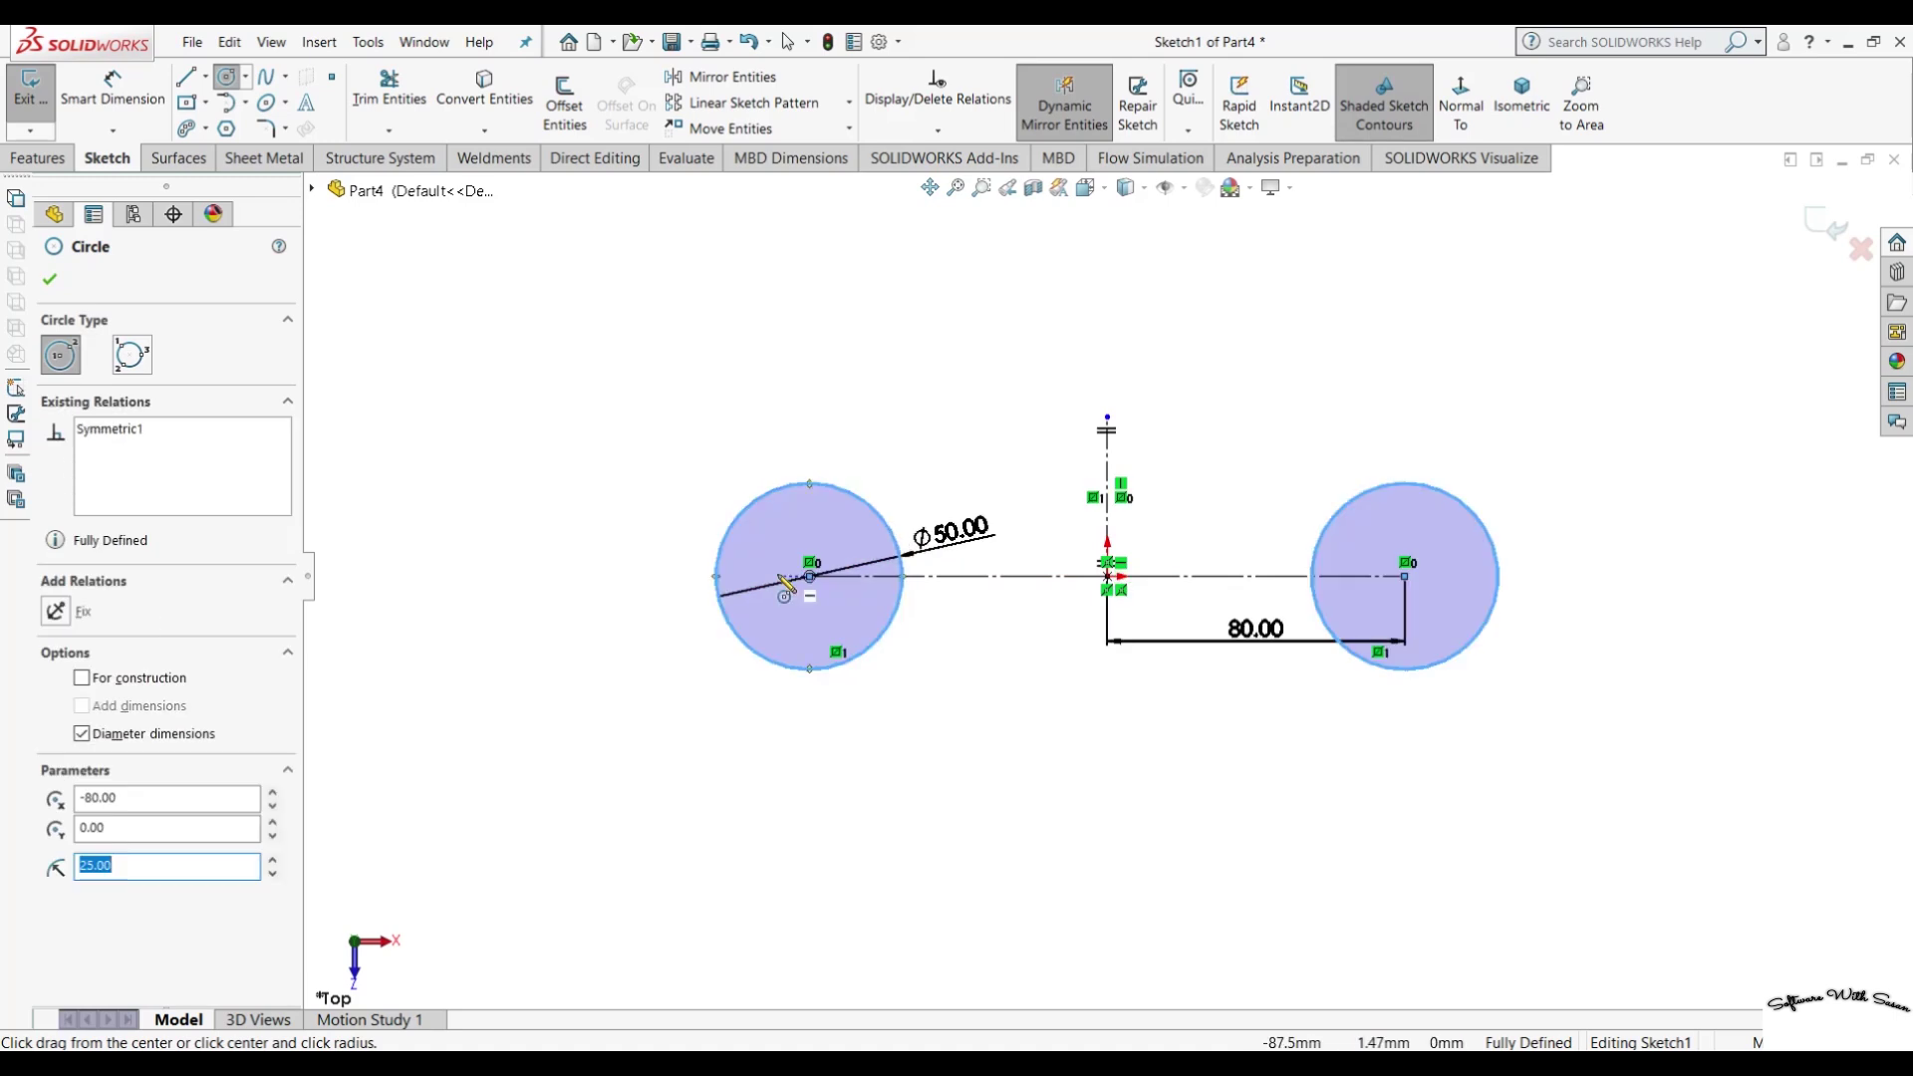
left_click(810, 577)
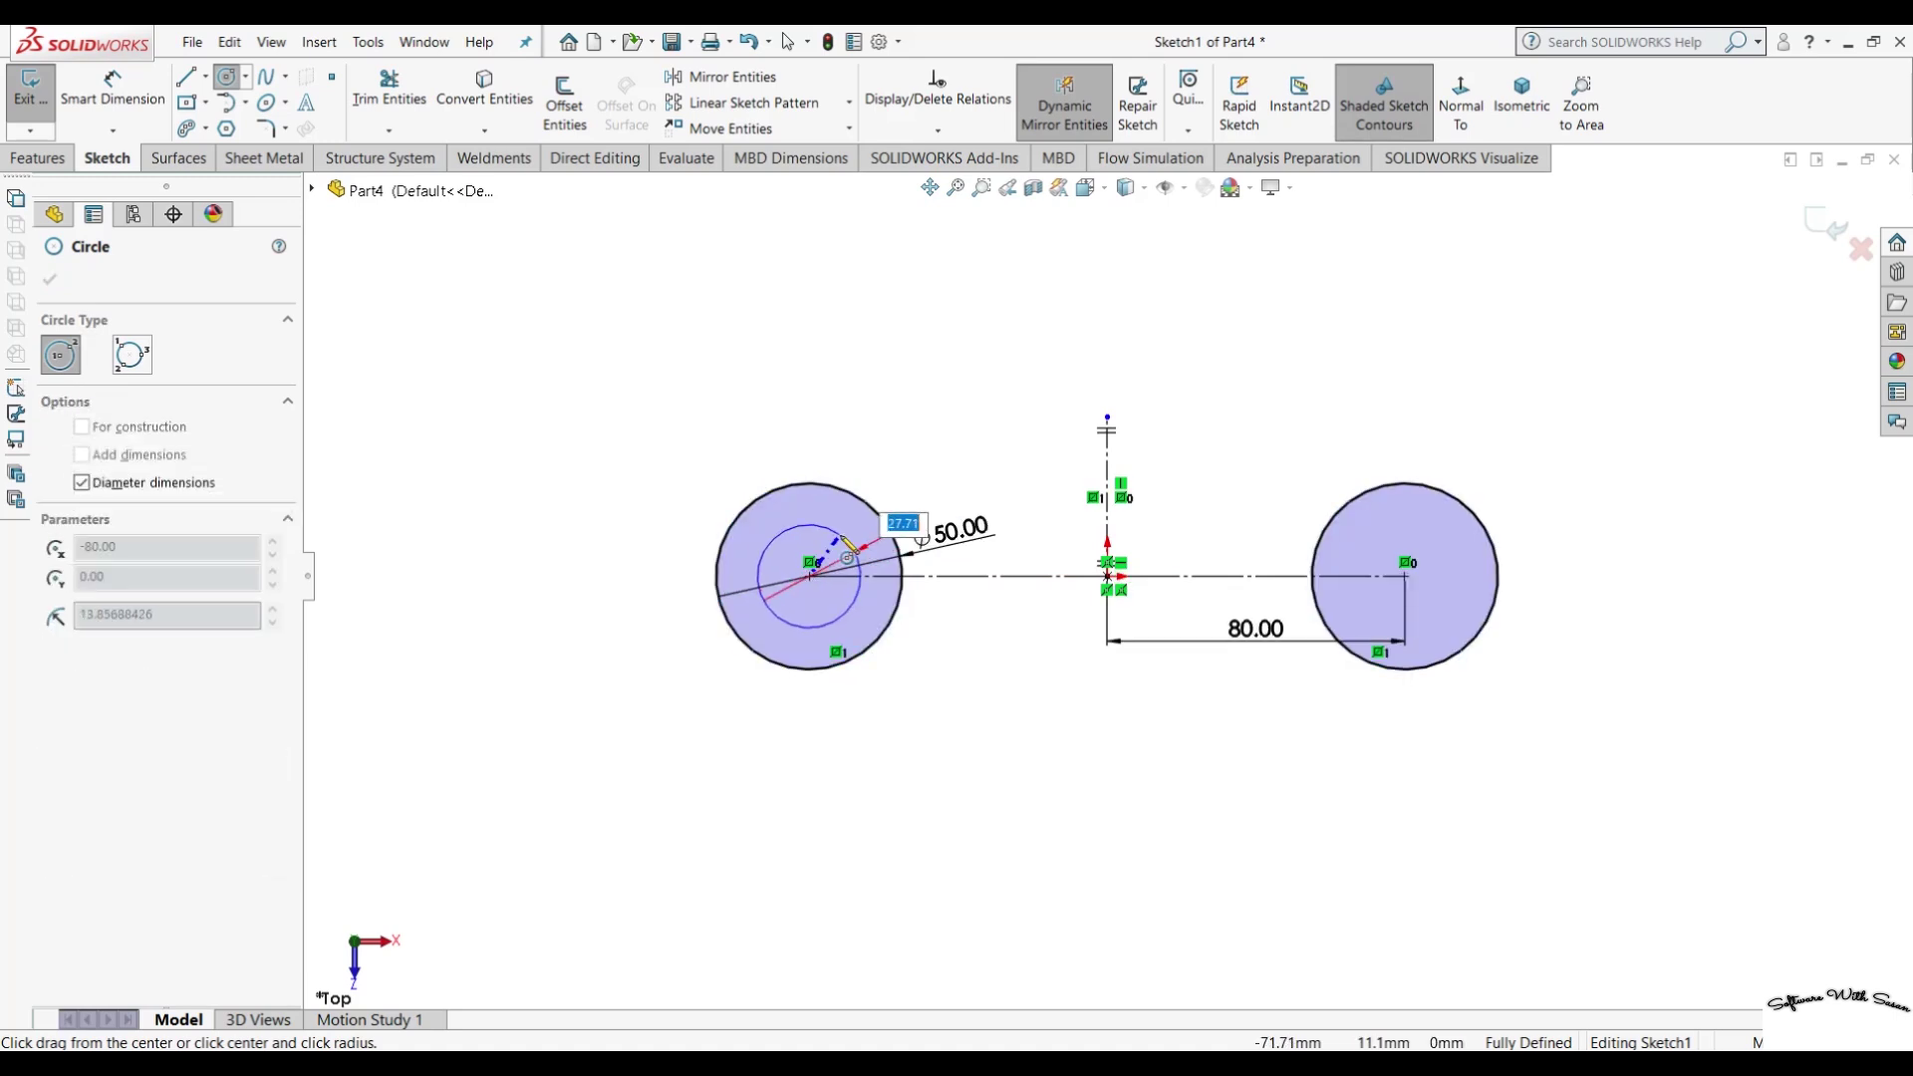
key("Return")
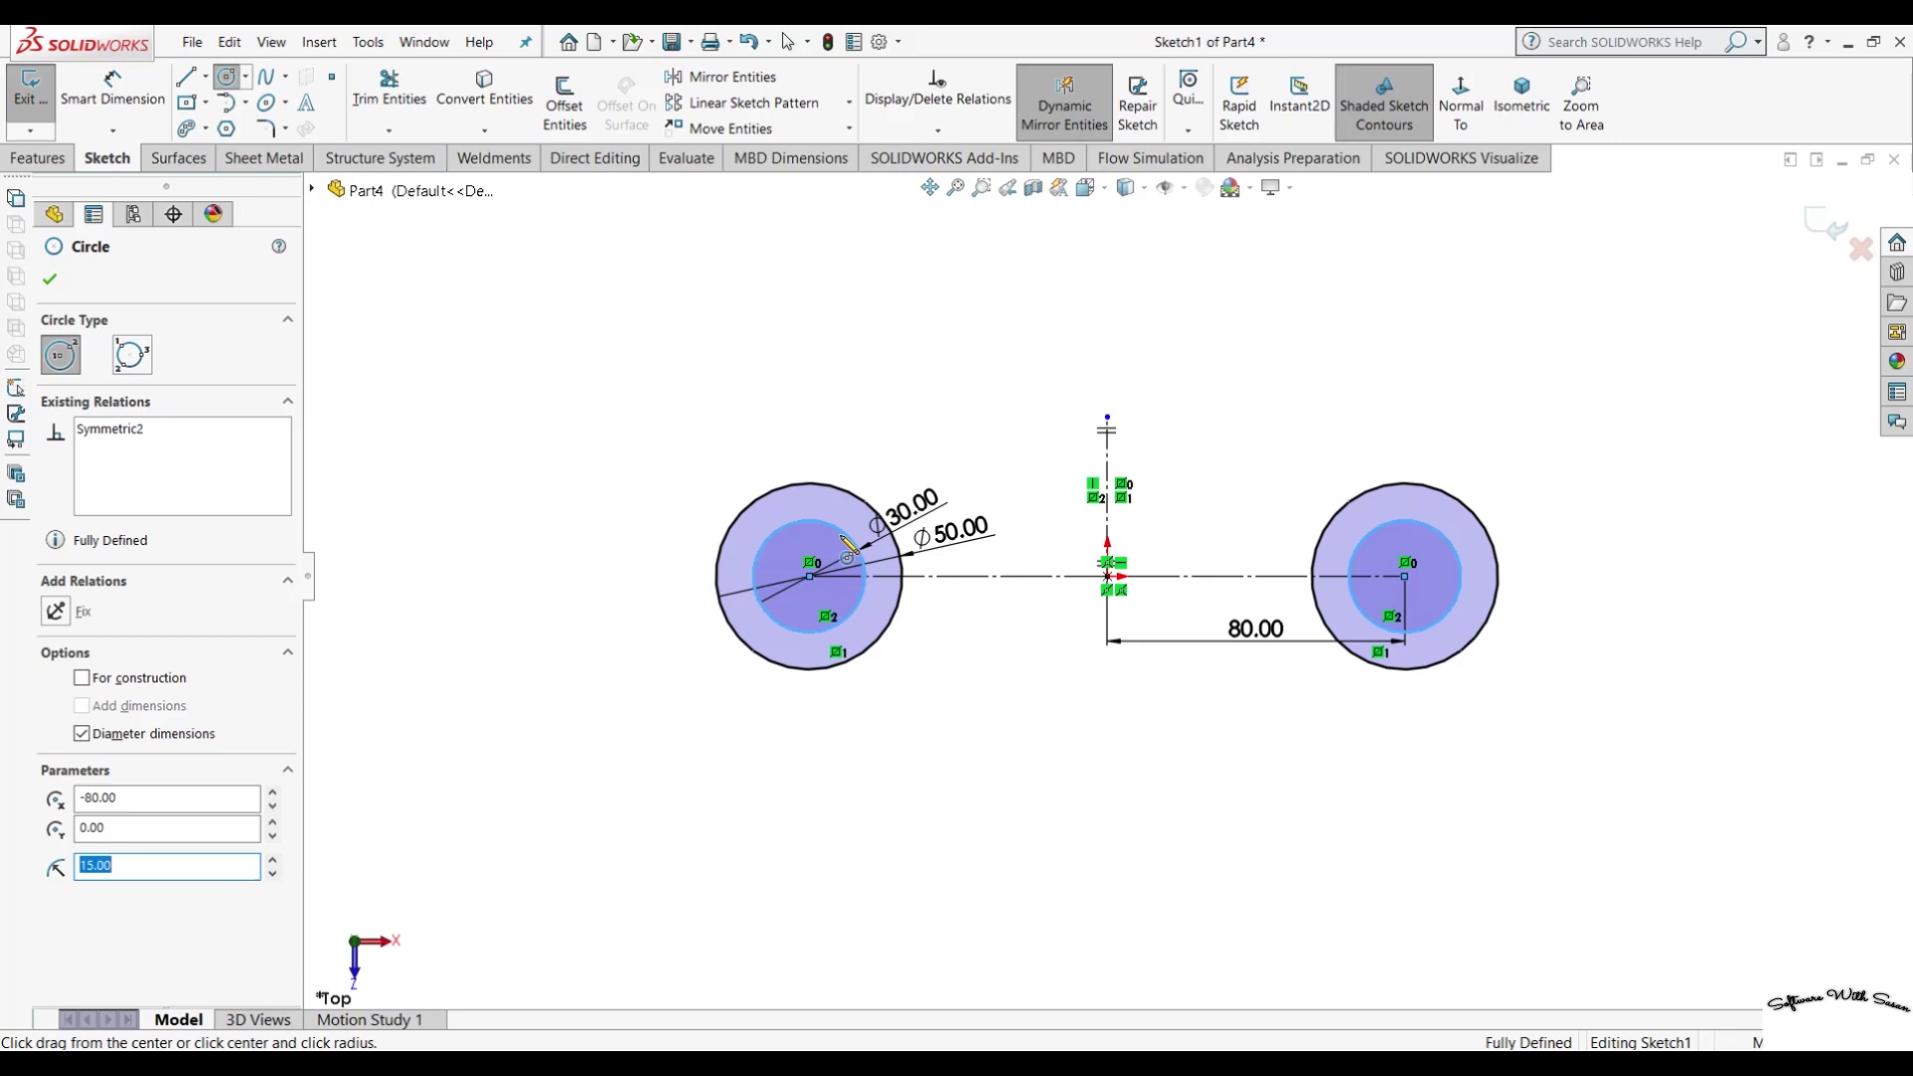
left_click(49, 279)
left_click(40, 157)
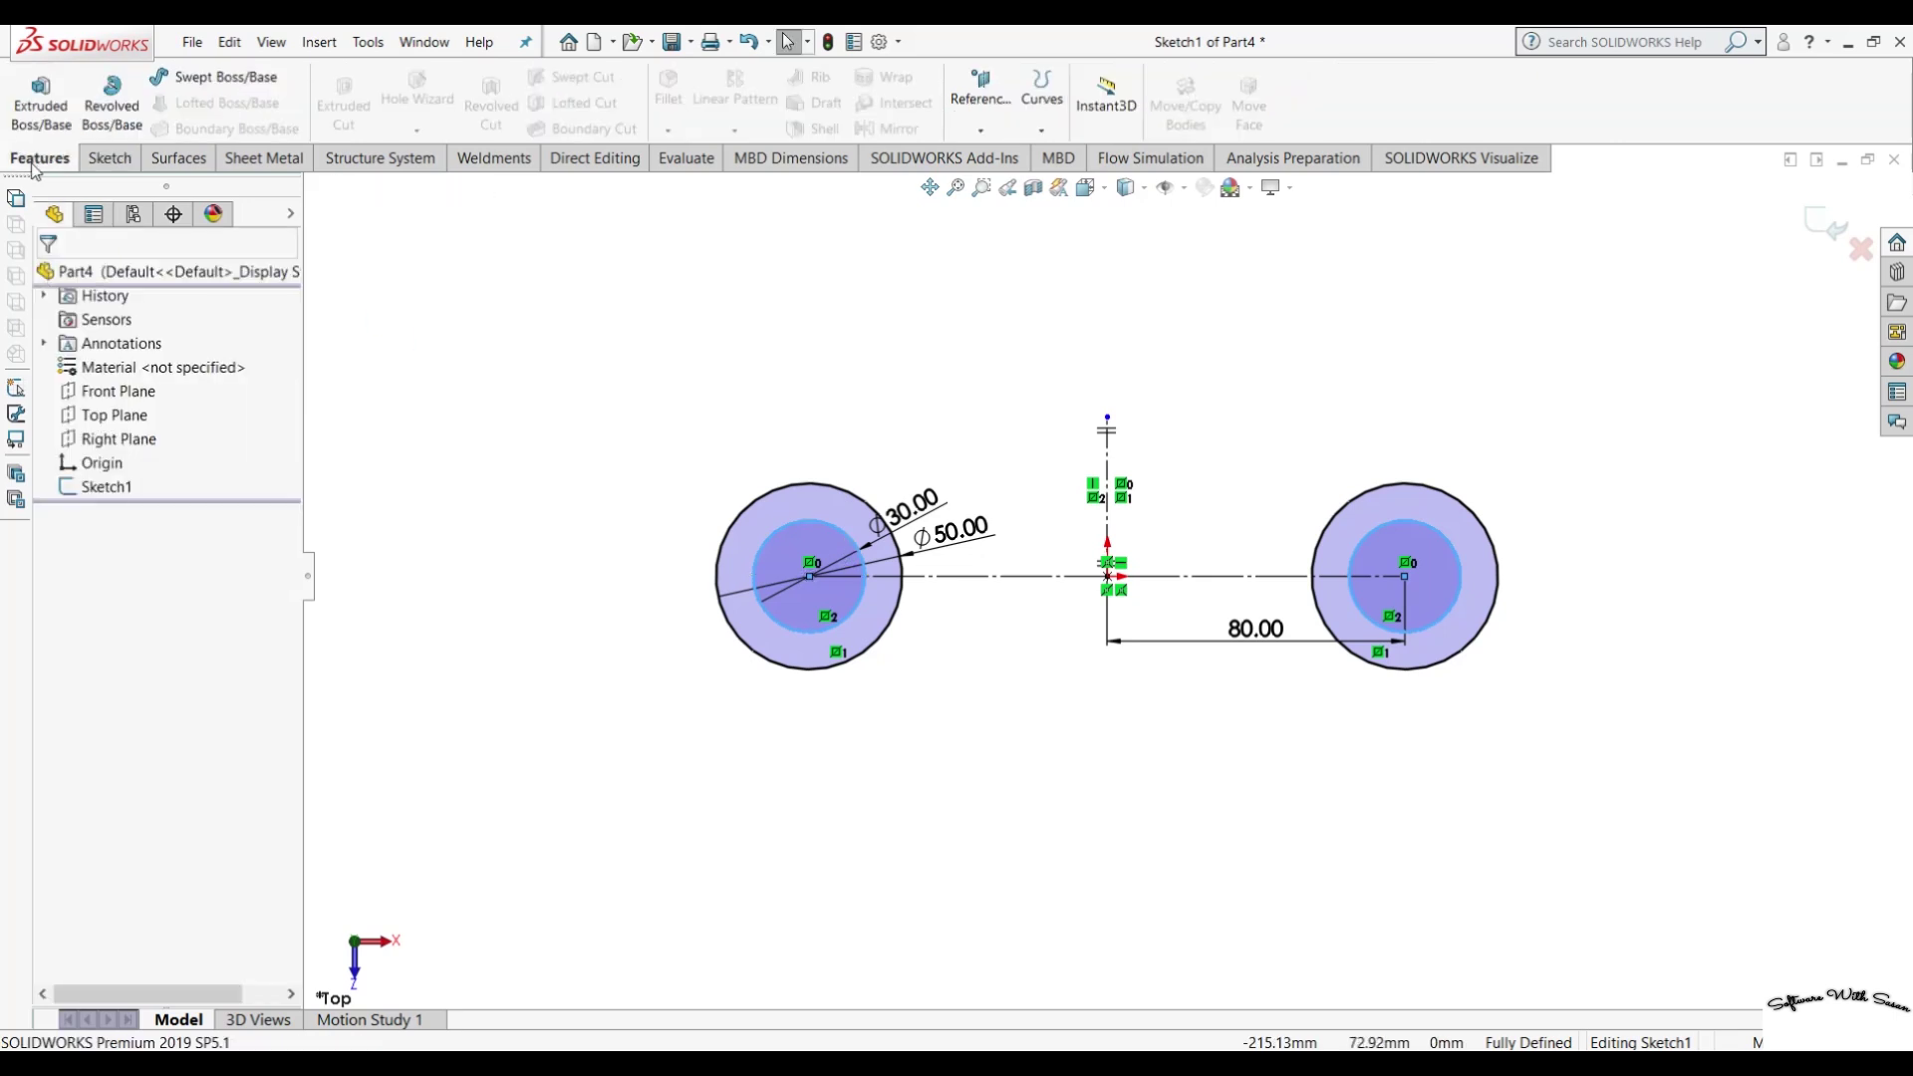
left_click(59, 98)
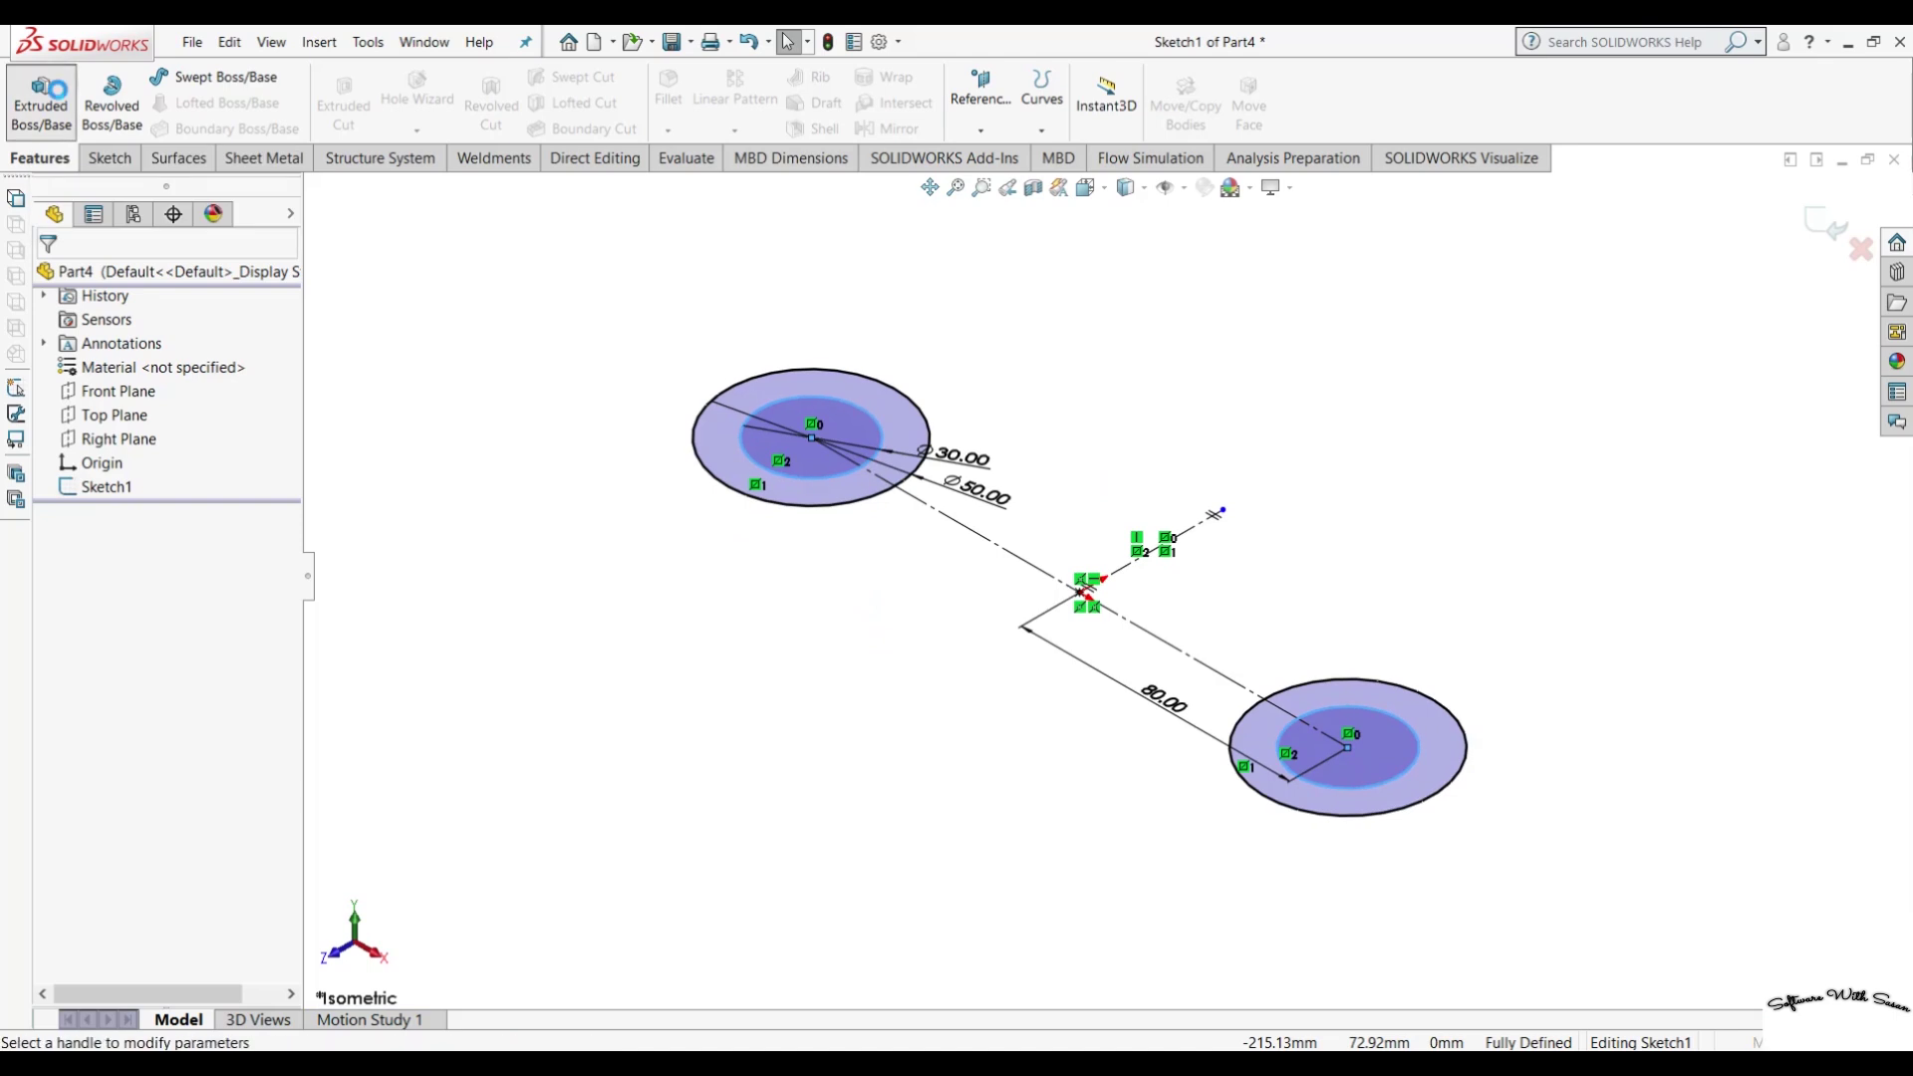
Extrude the ring profiles 60 mm into two hollow bosses.
type("60")
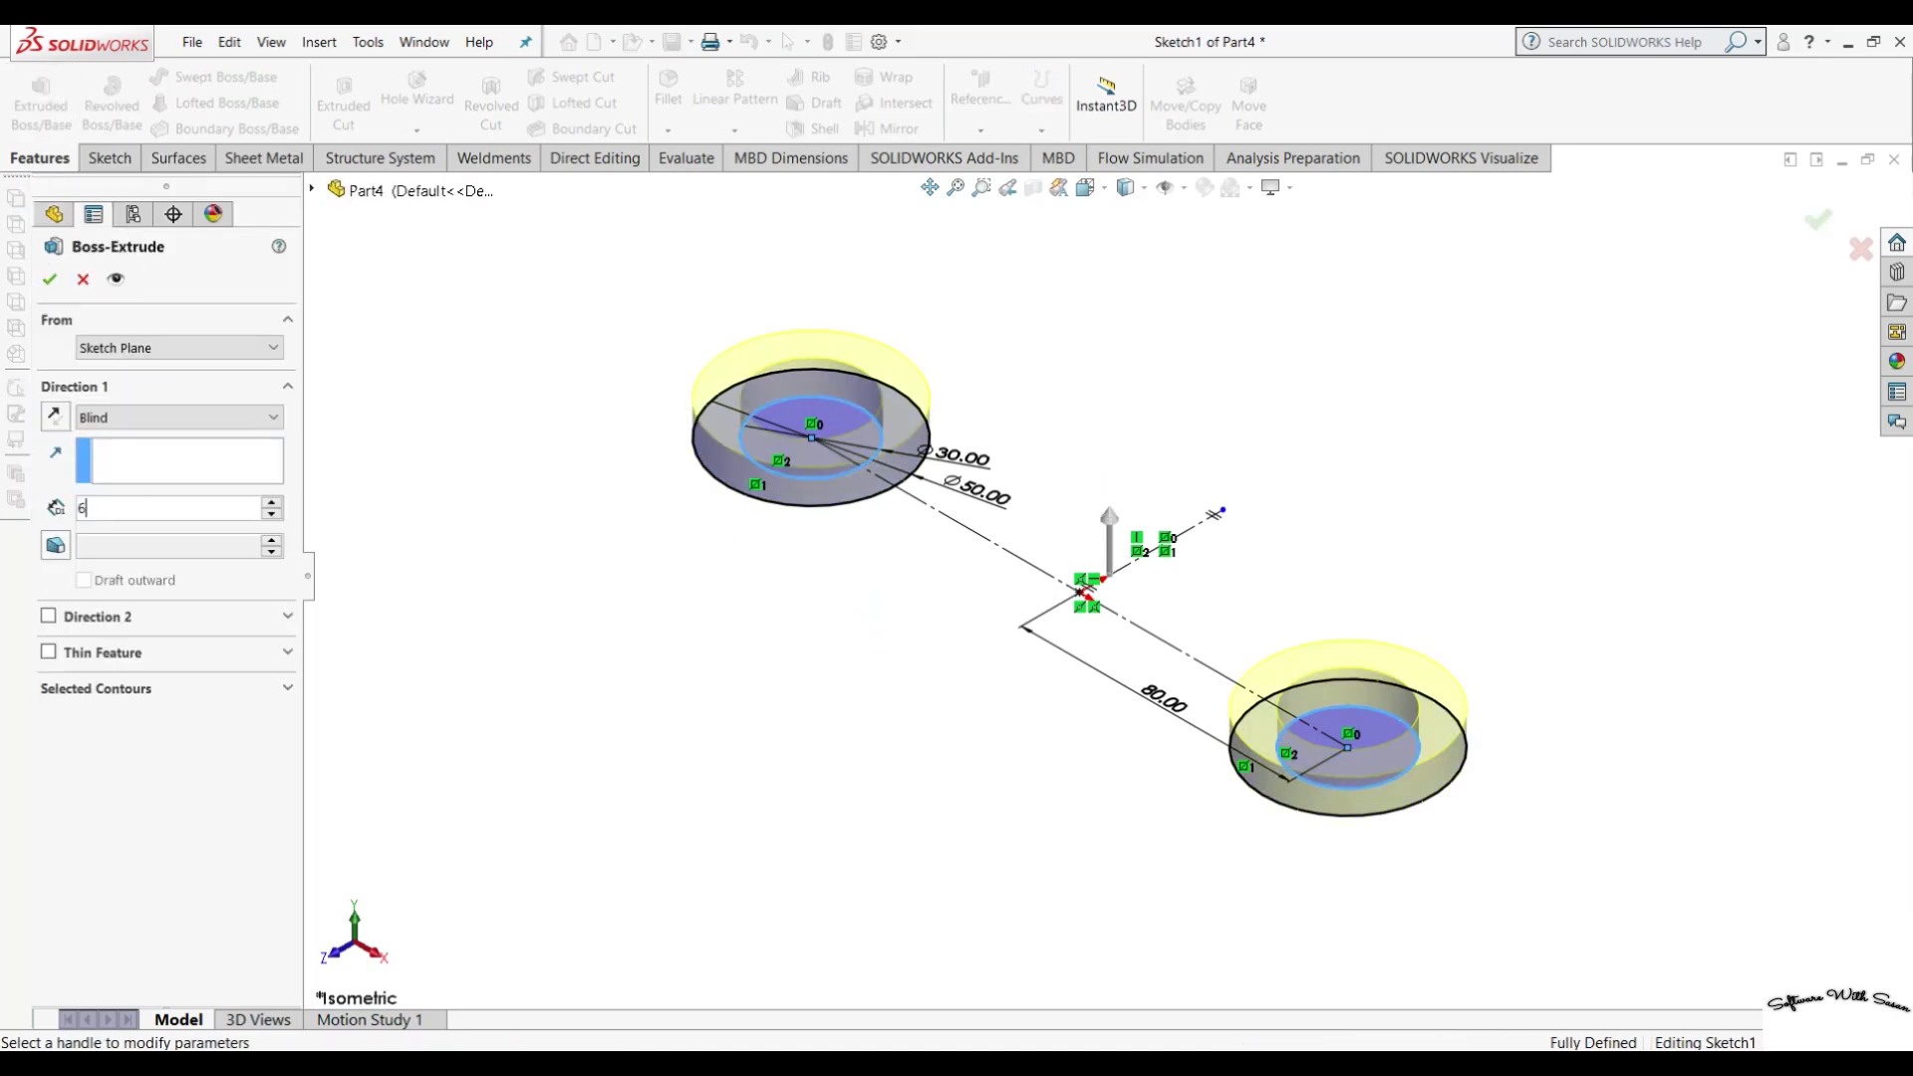
key("Return")
left_click(48, 282)
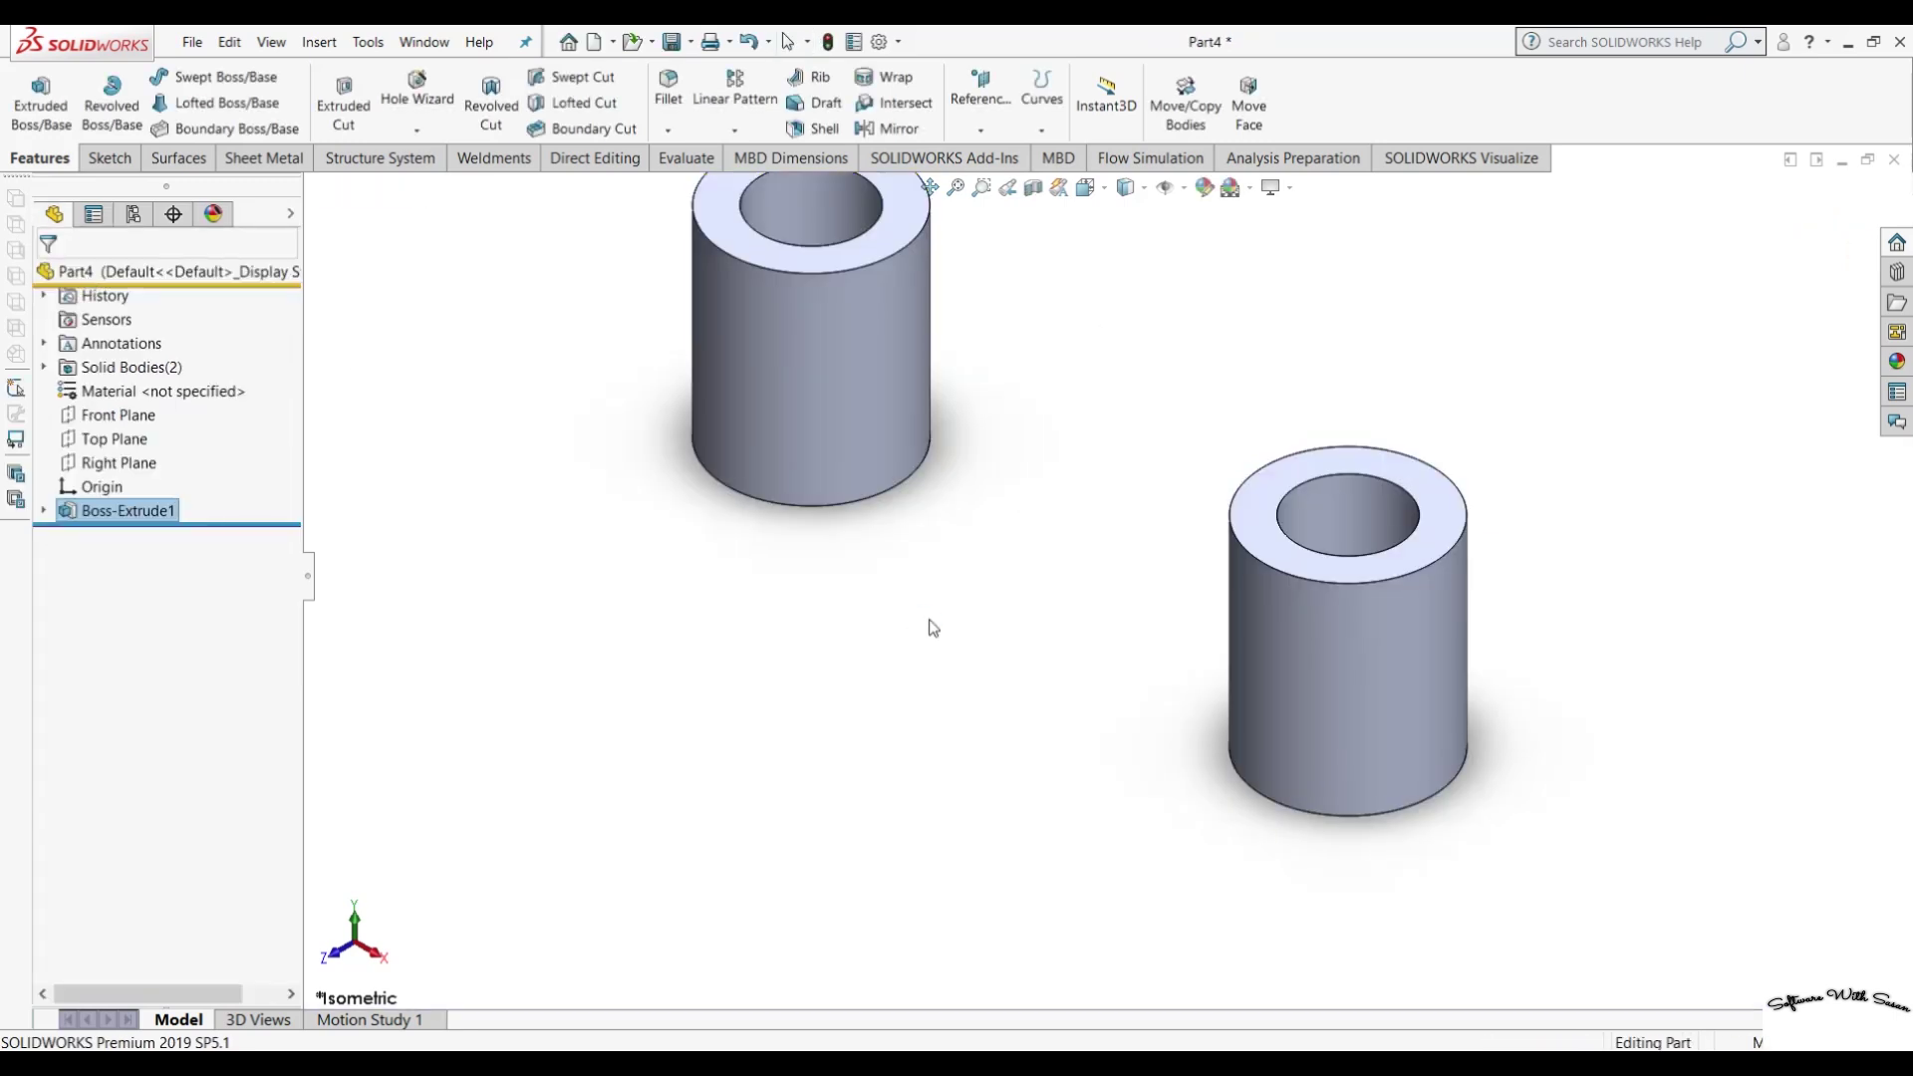
Edit Boss-Extrude1 to change its depth to 55 mm.
left_click(159, 512)
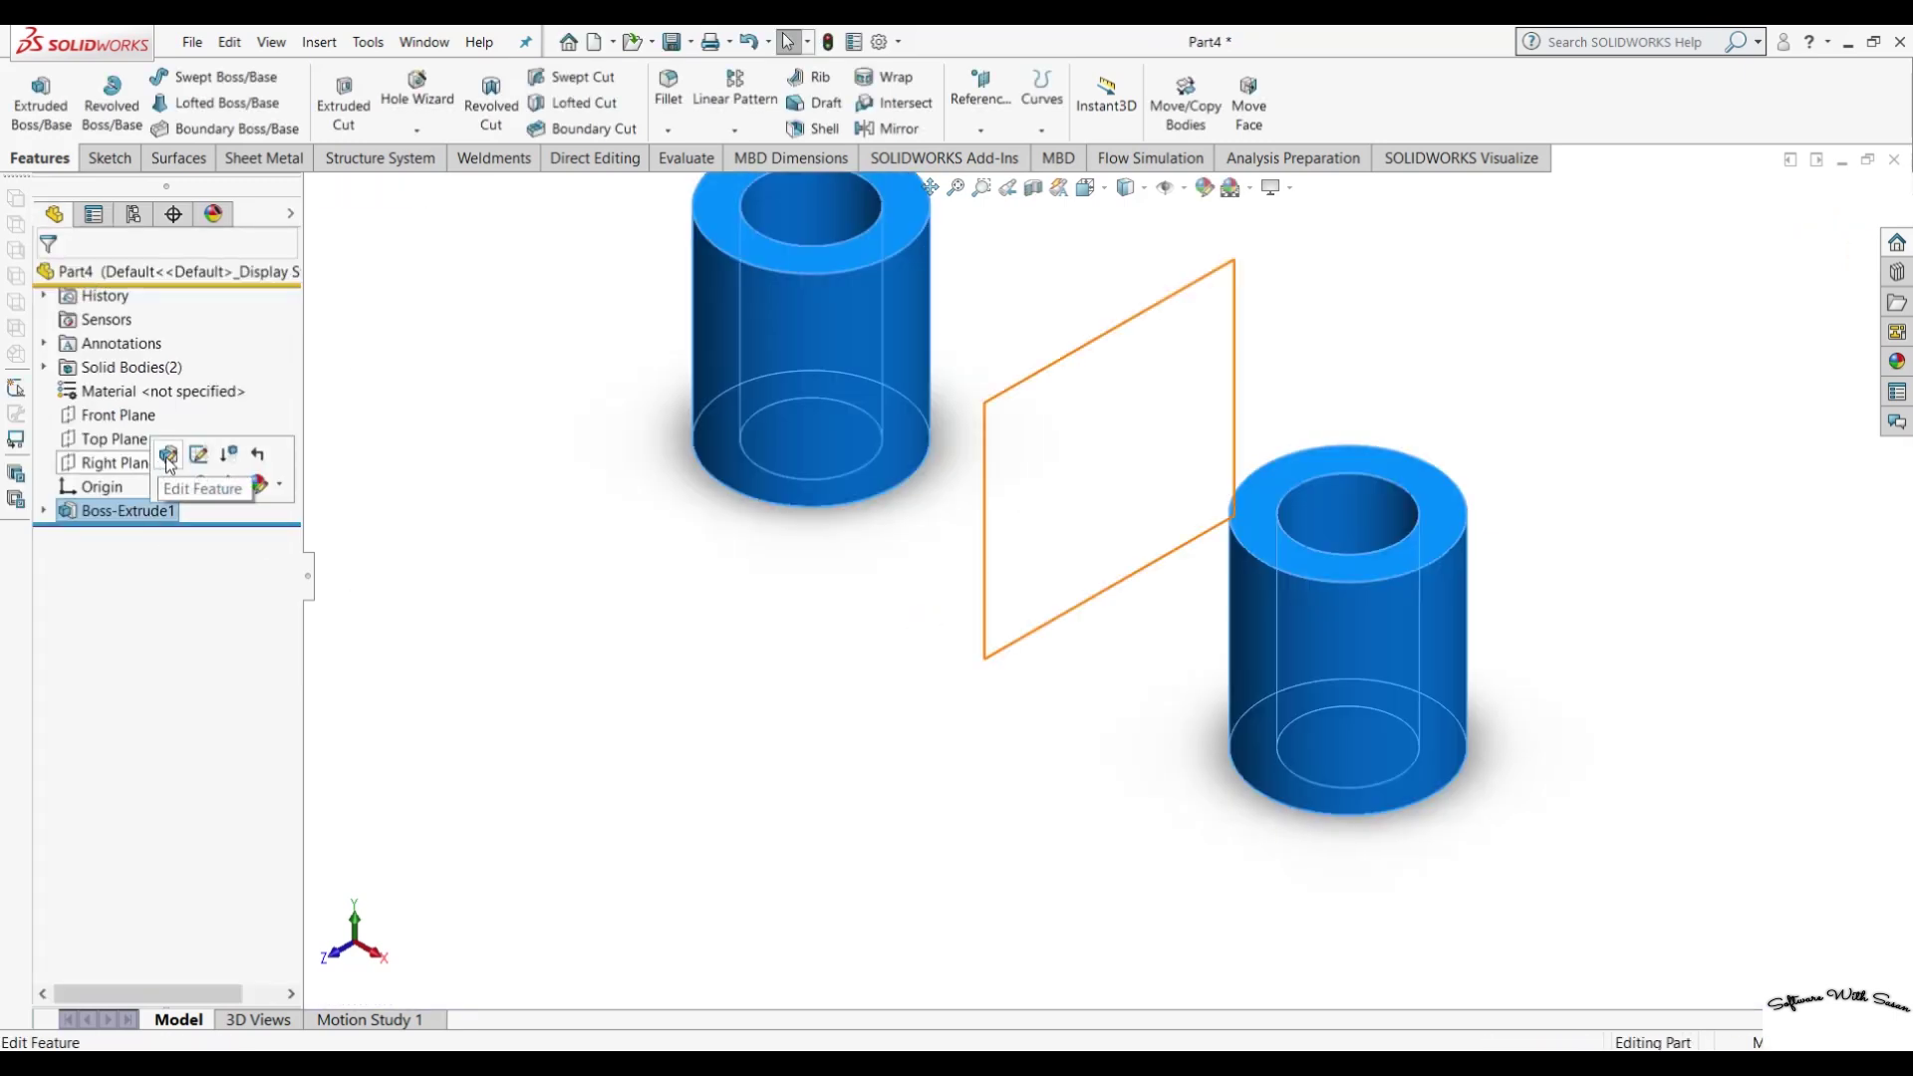
left_click(168, 457)
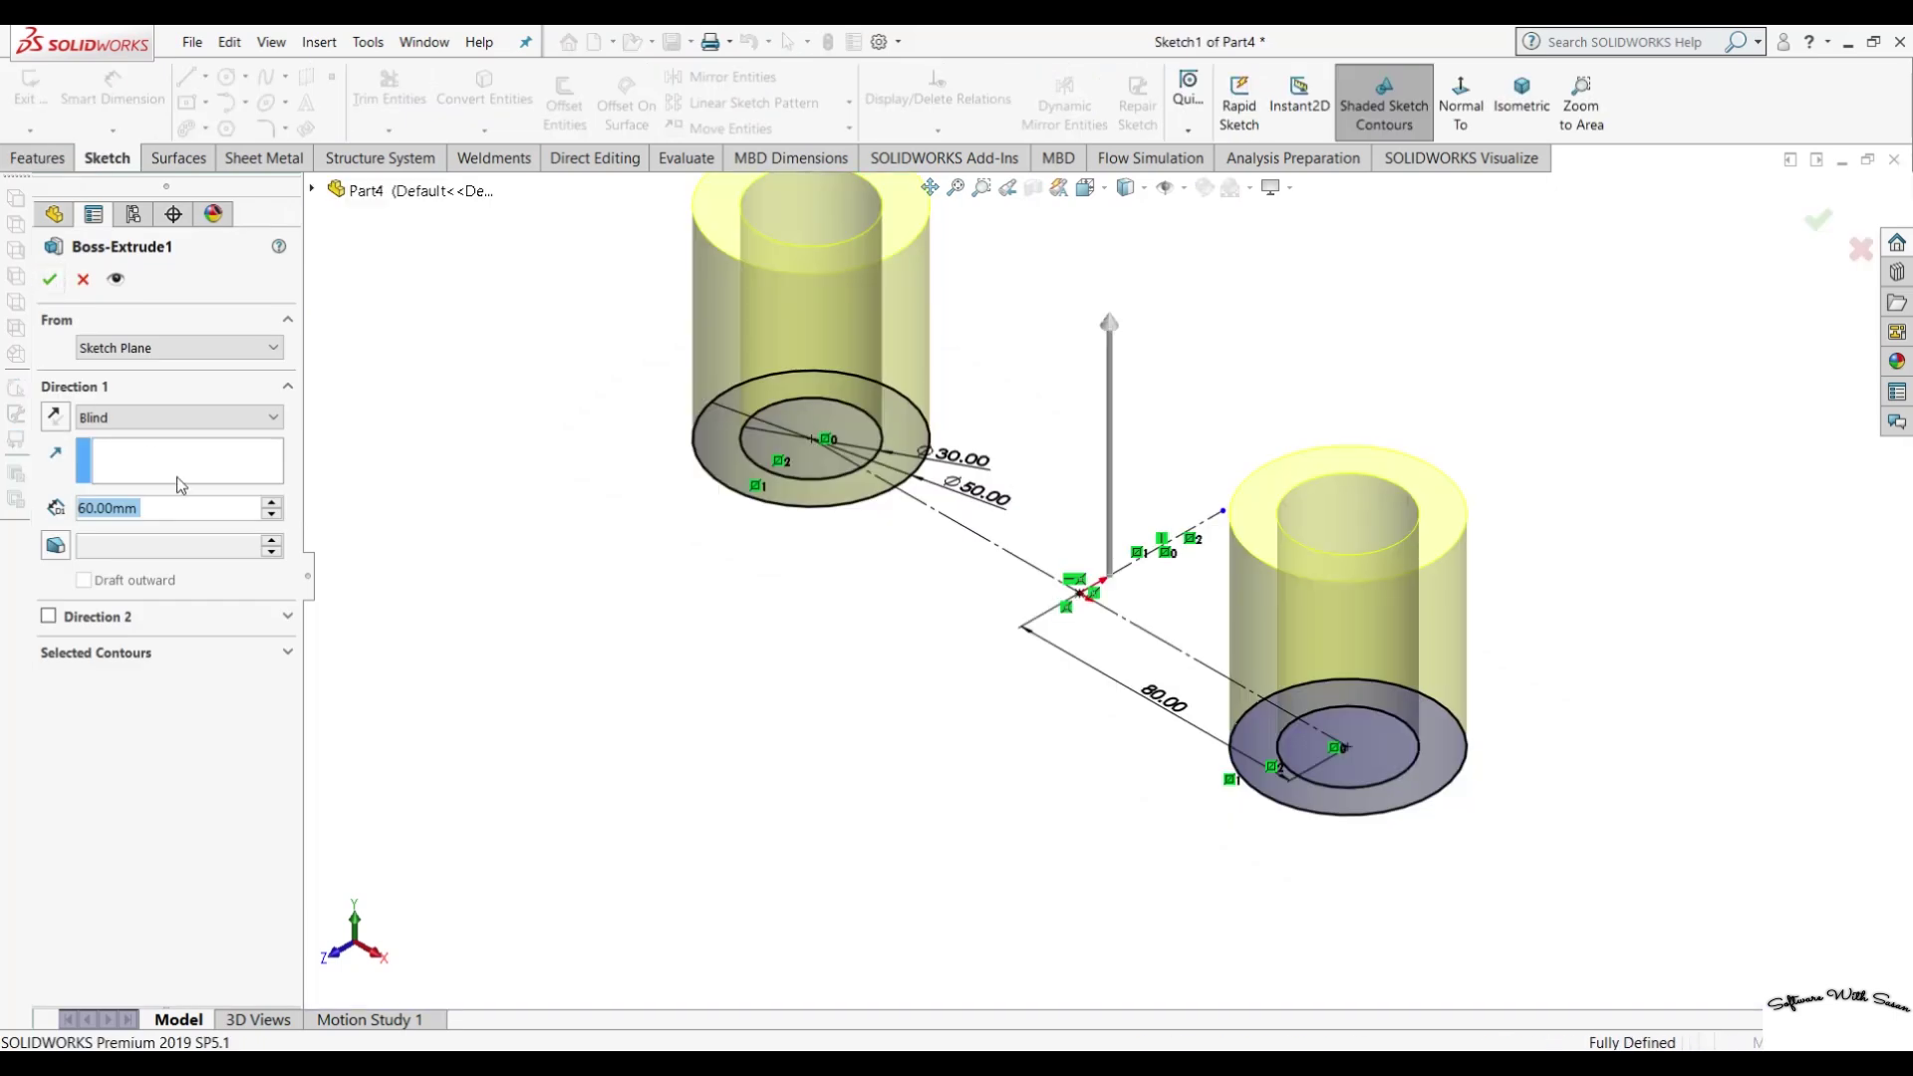
key("BackSpace")
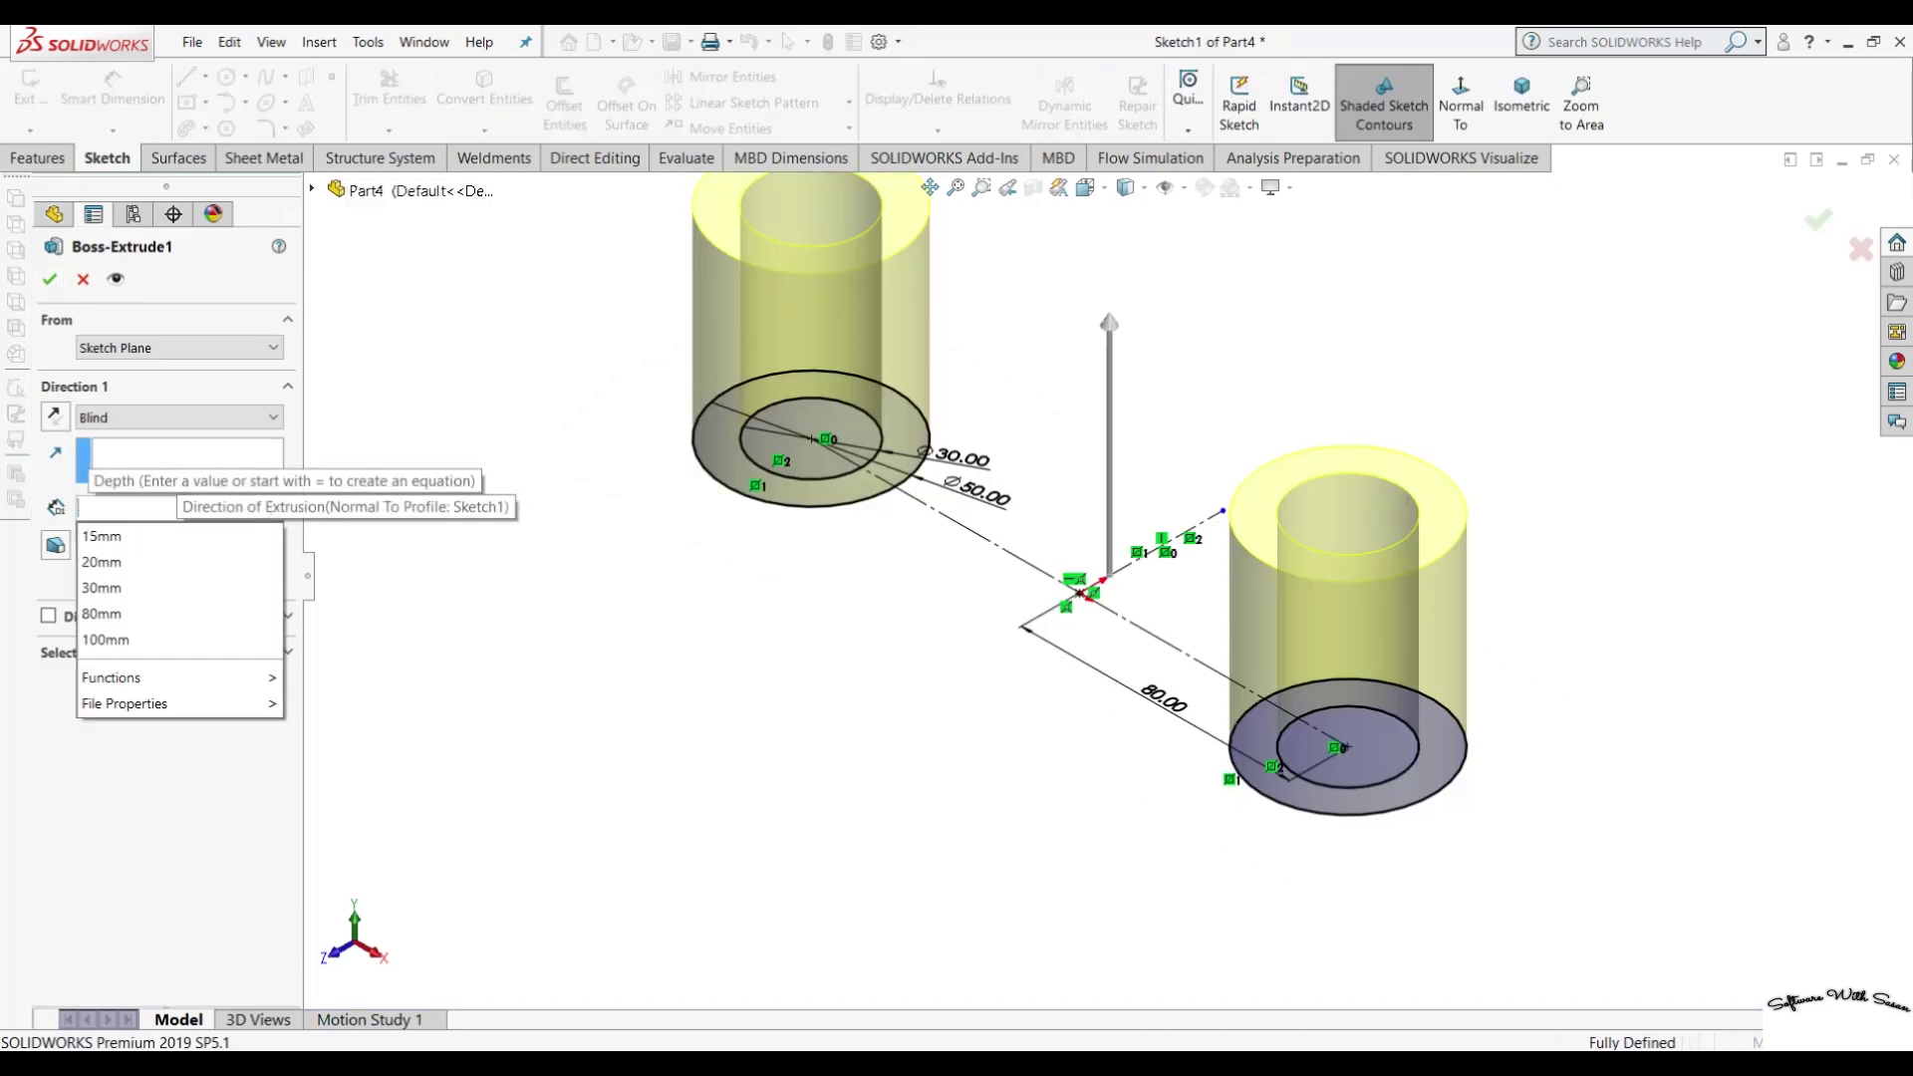
type("55")
key("Return")
left_click(49, 280)
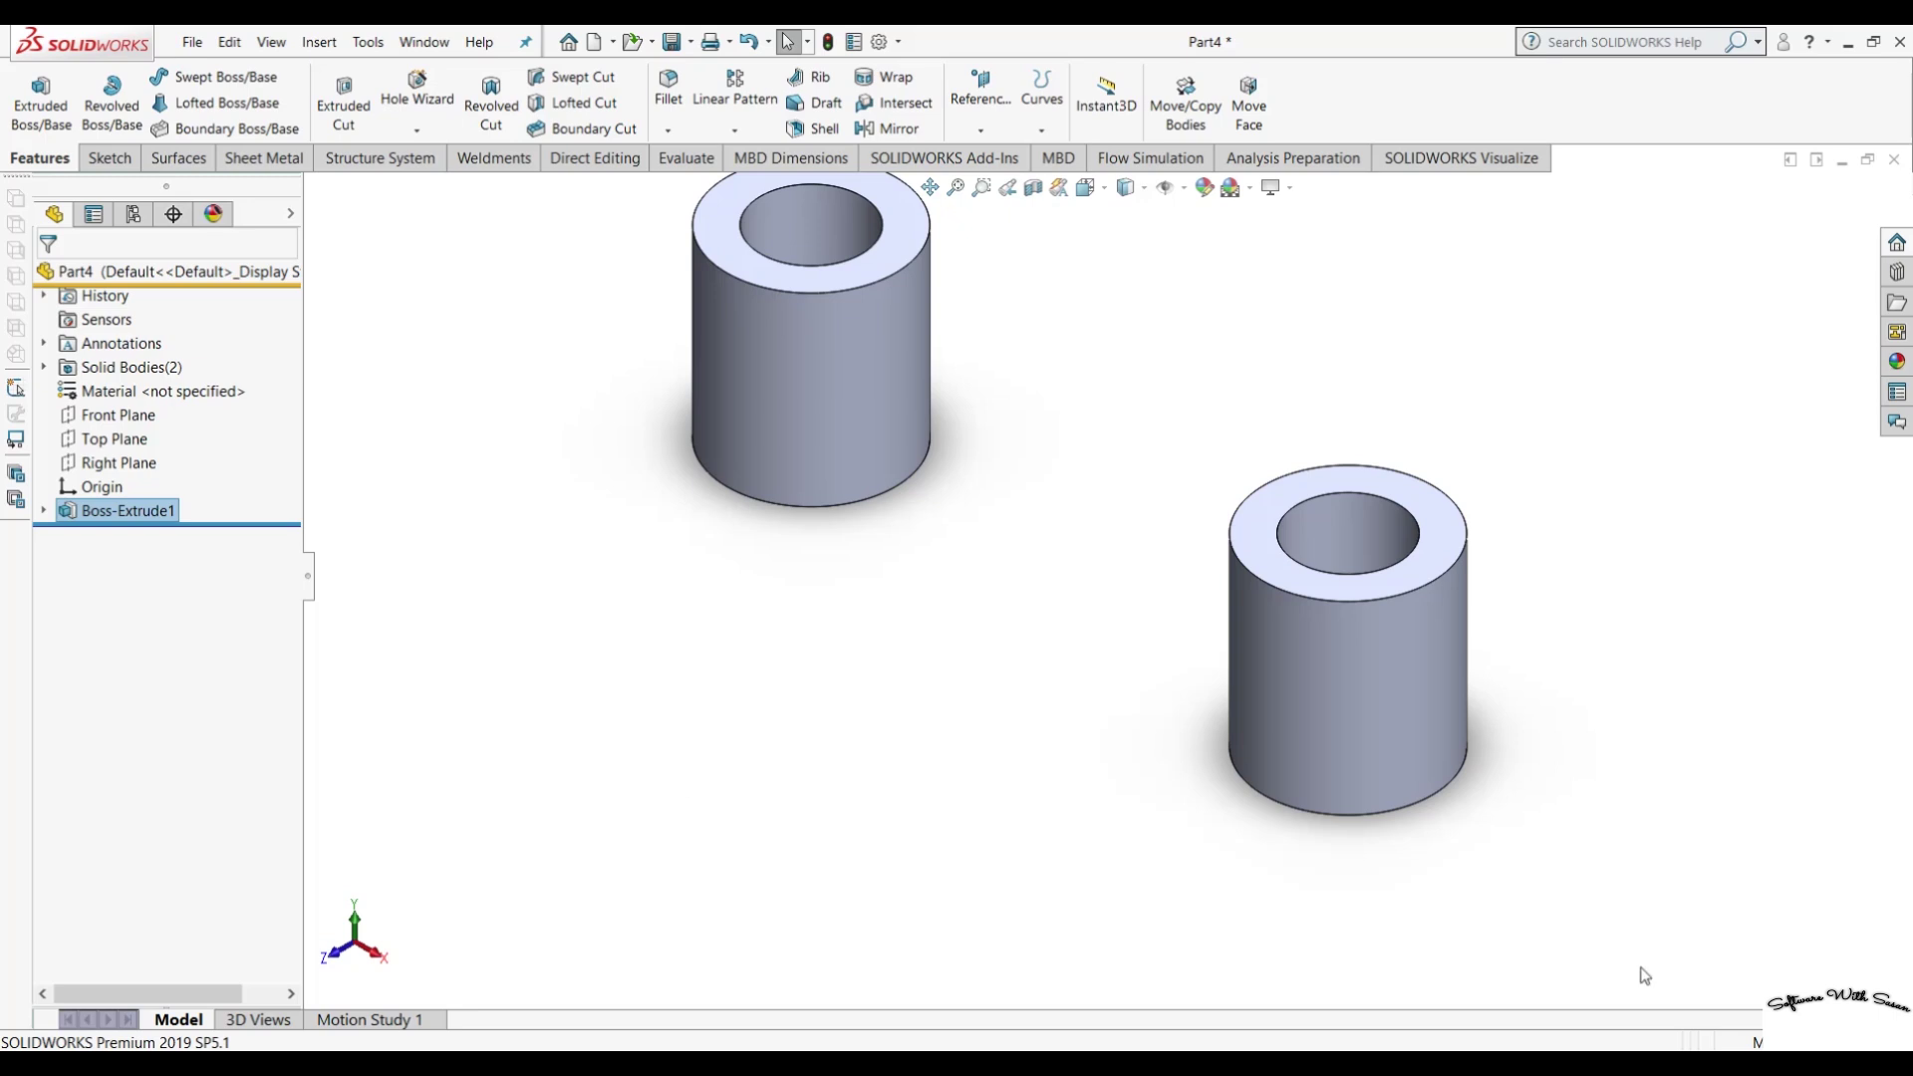
left_click(997, 809)
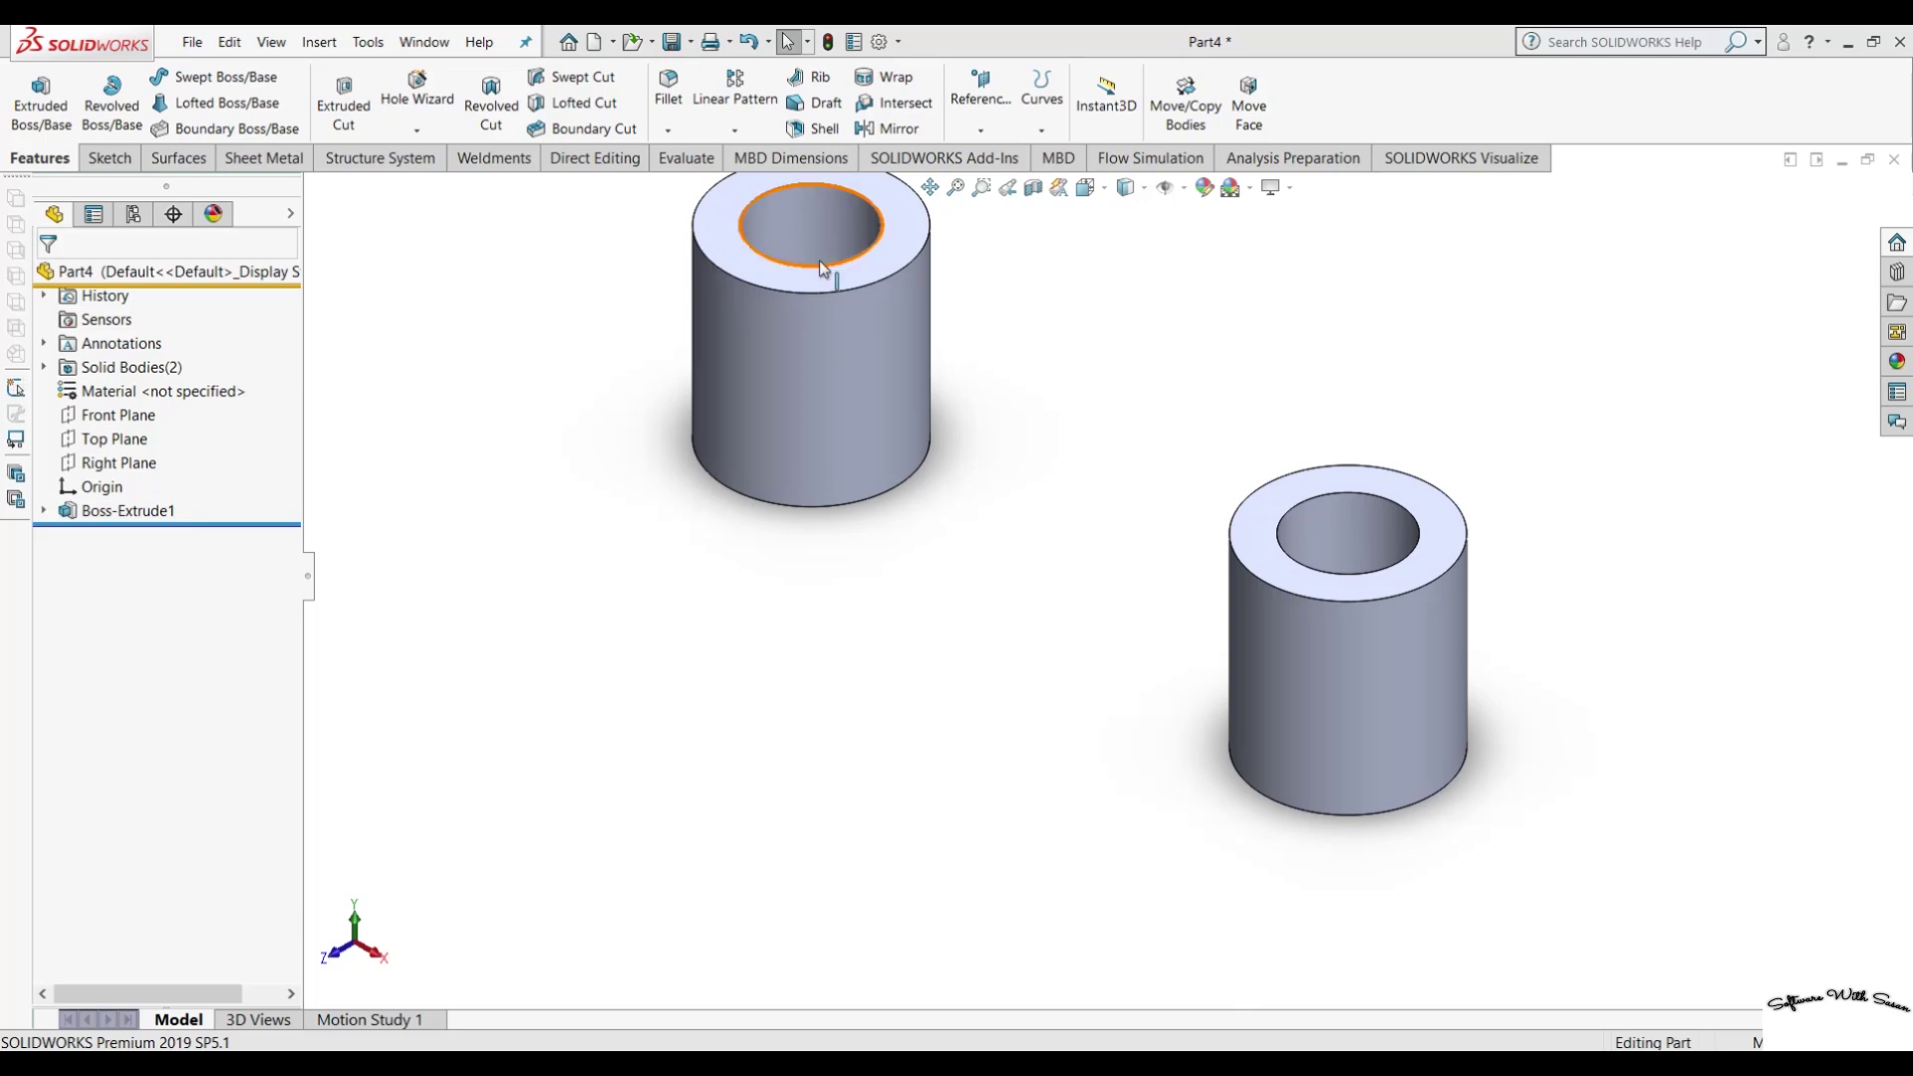
Select the left boss's bottom ring face, view it normal and start a line sketch.
mouse_move(818, 345)
middle_mouse_down()
mouse_move(824, 654)
mouse_move(865, 359)
middle_mouse_up()
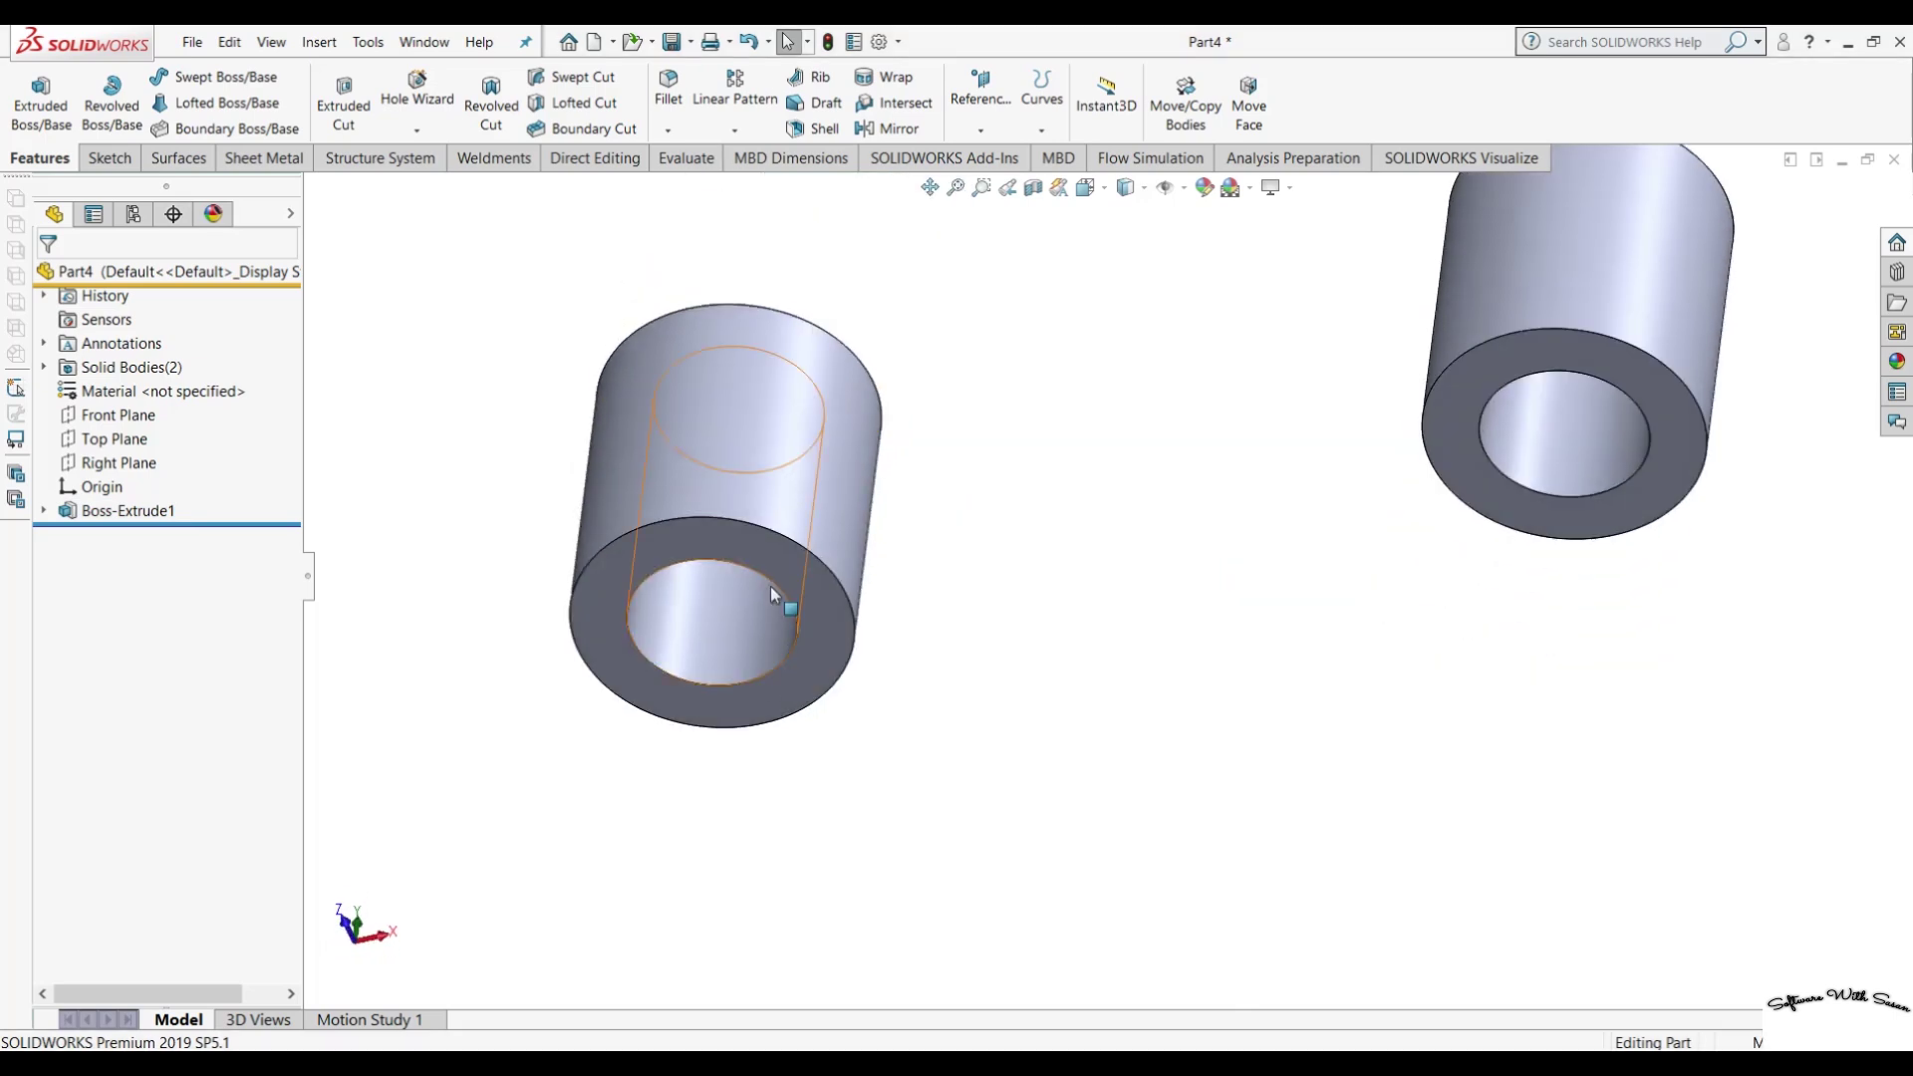
left_click(789, 565)
key("ctrl+8")
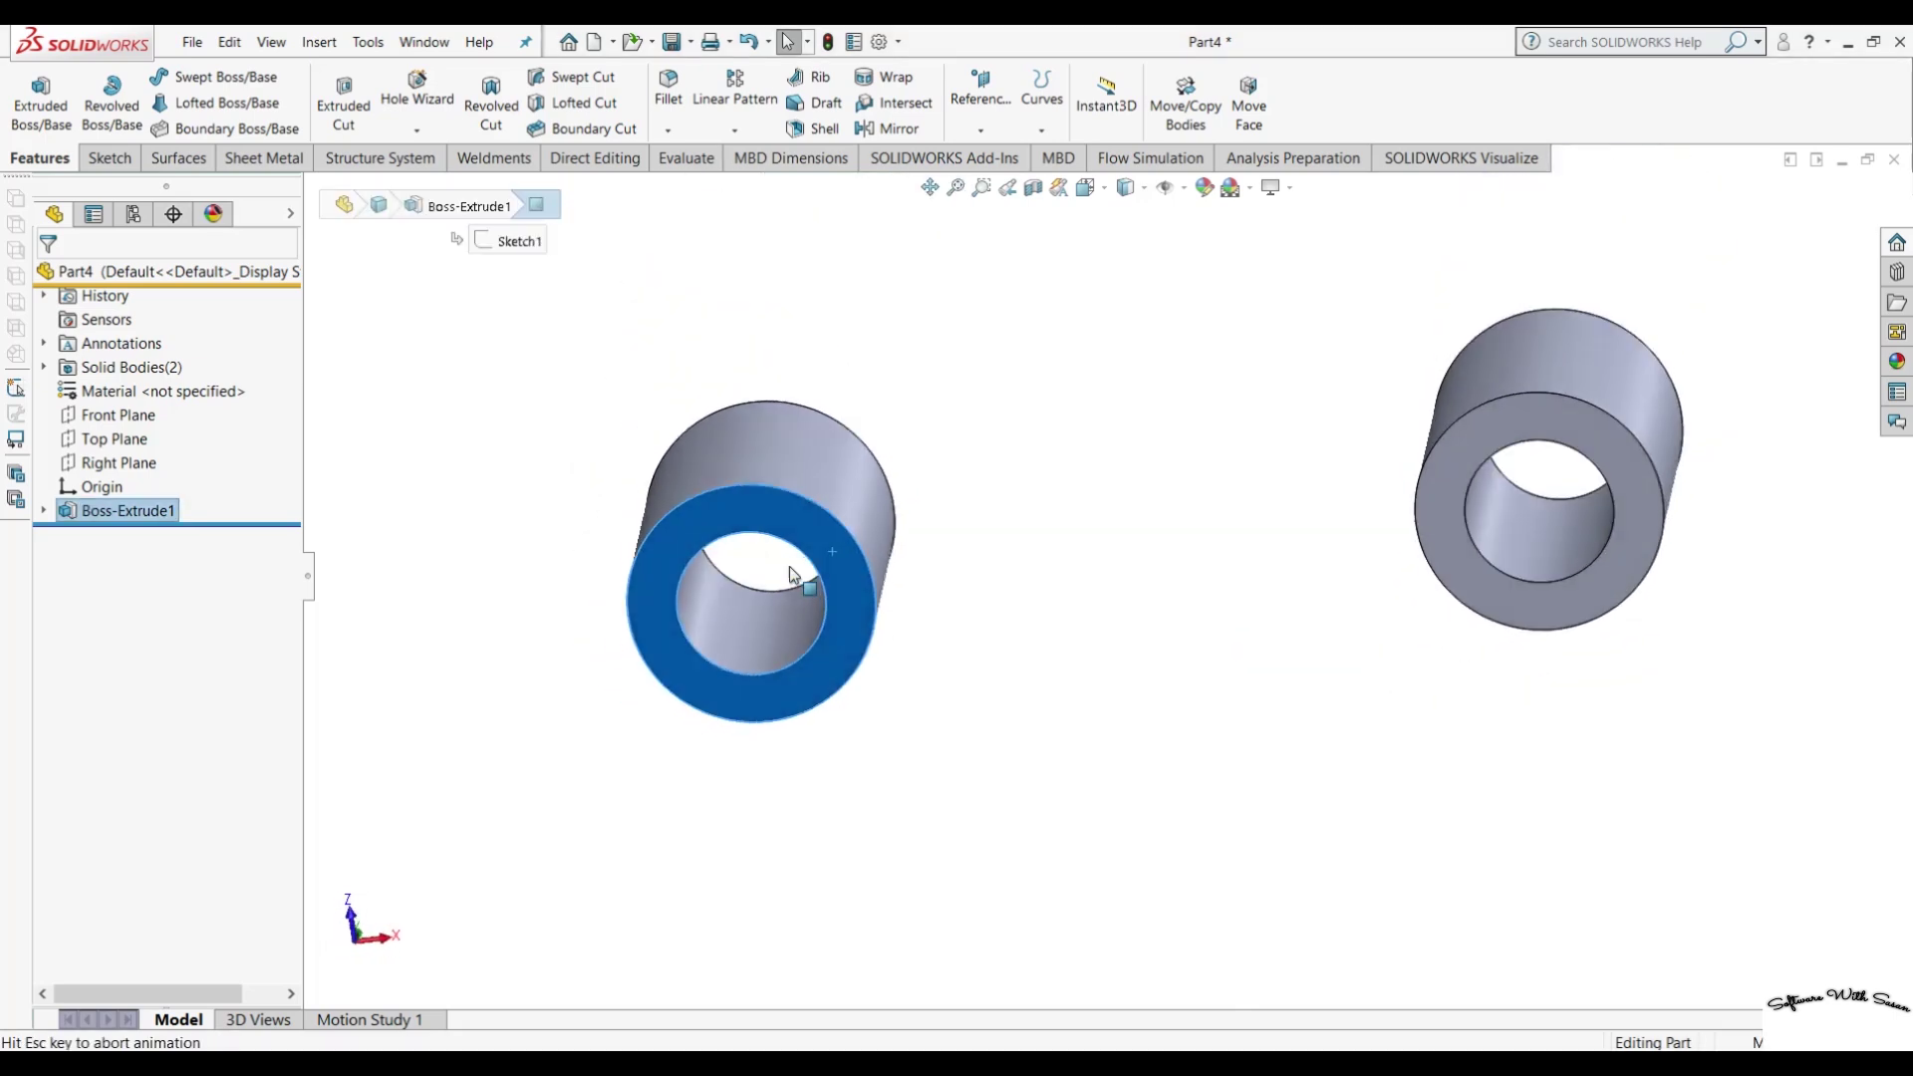
left_click(110, 157)
left_click(186, 78)
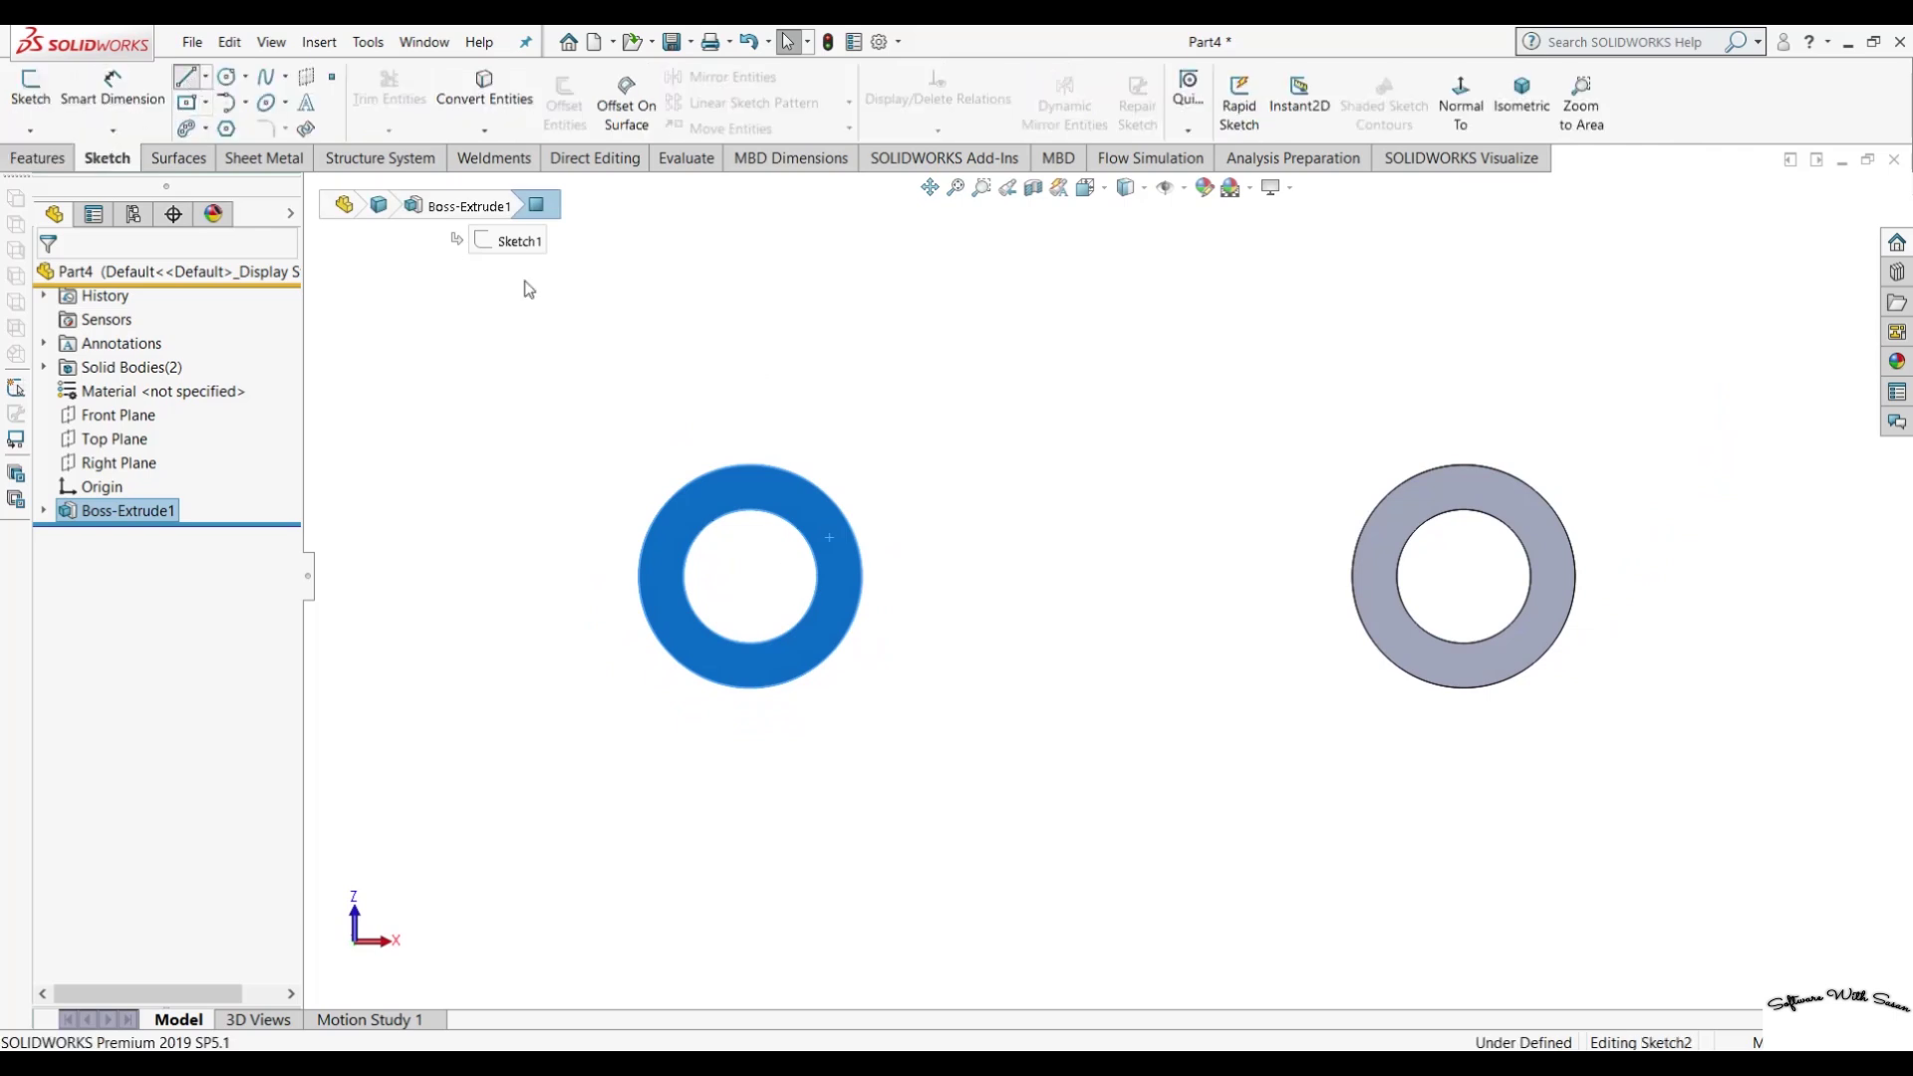
Draw two horizontal lines joining the rings' tops and bottoms.
left_click(757, 470)
left_click(1463, 465)
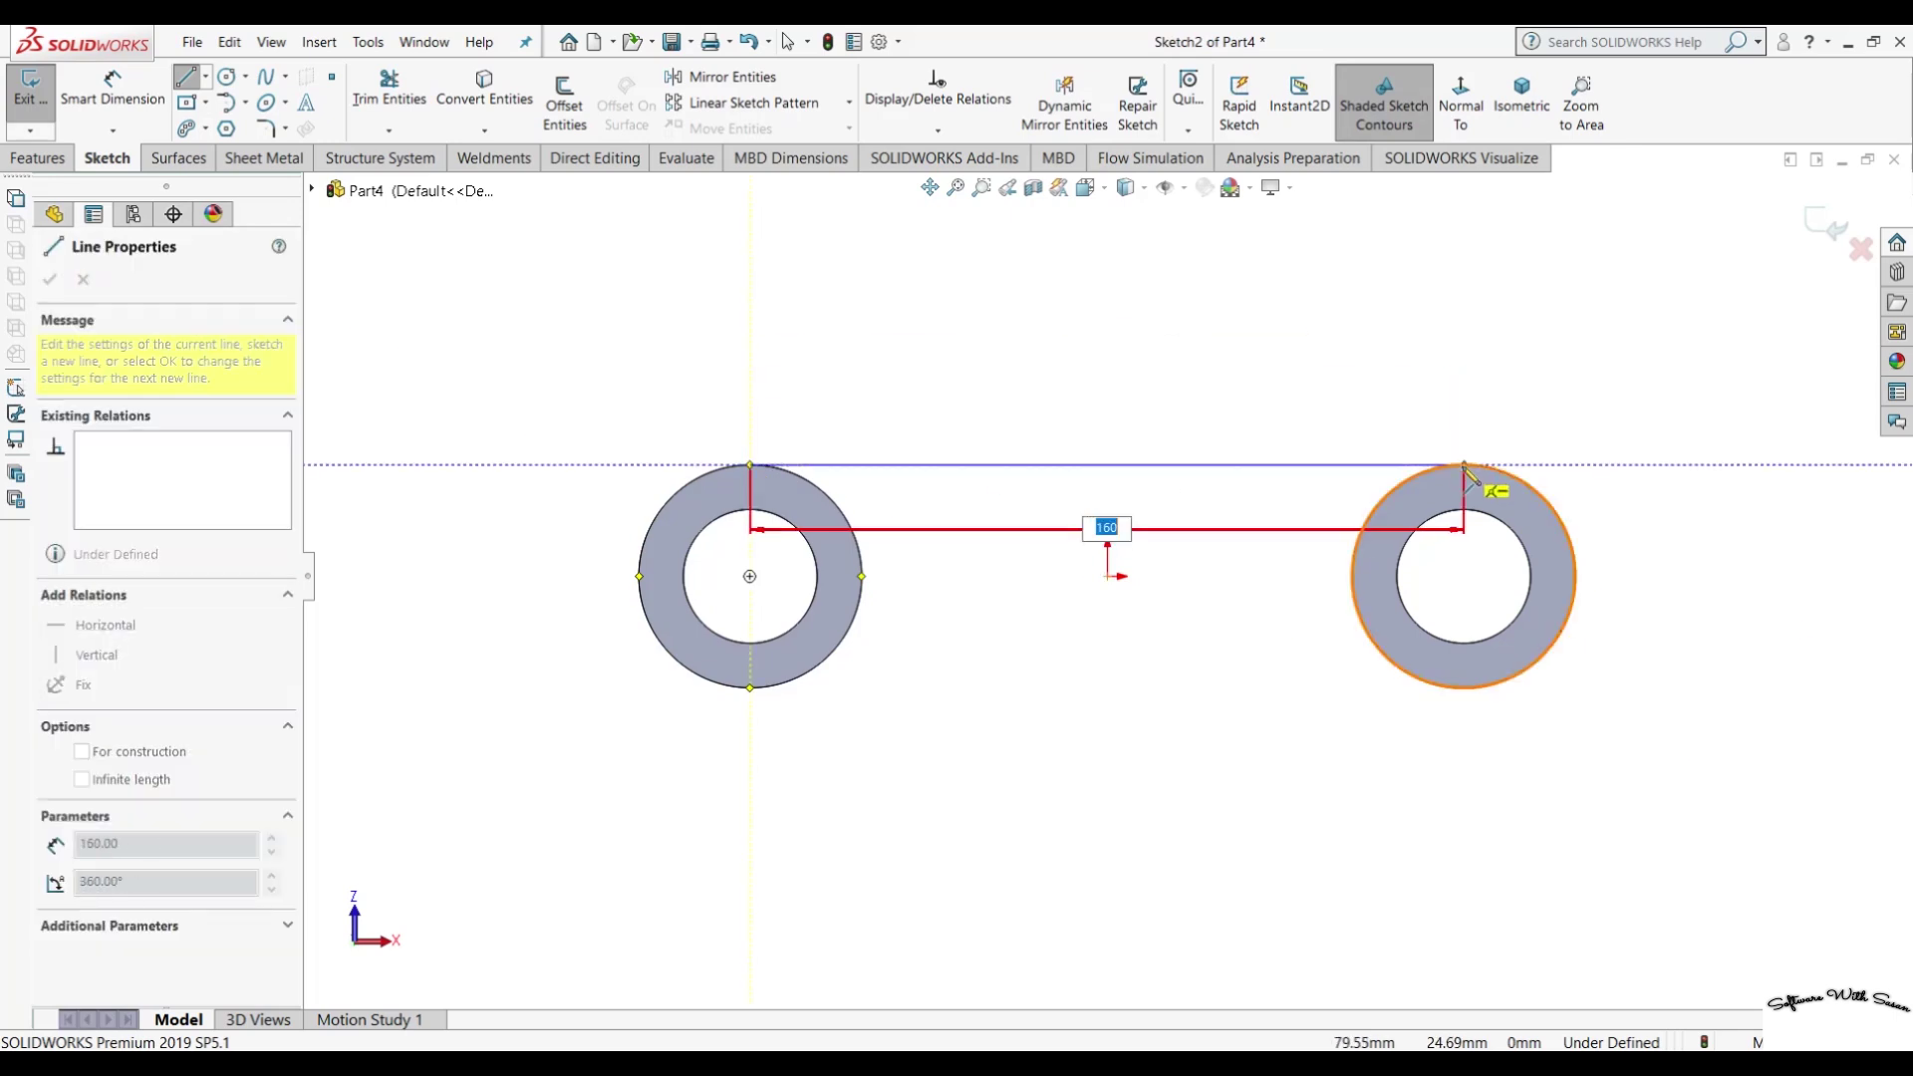
key("Escape")
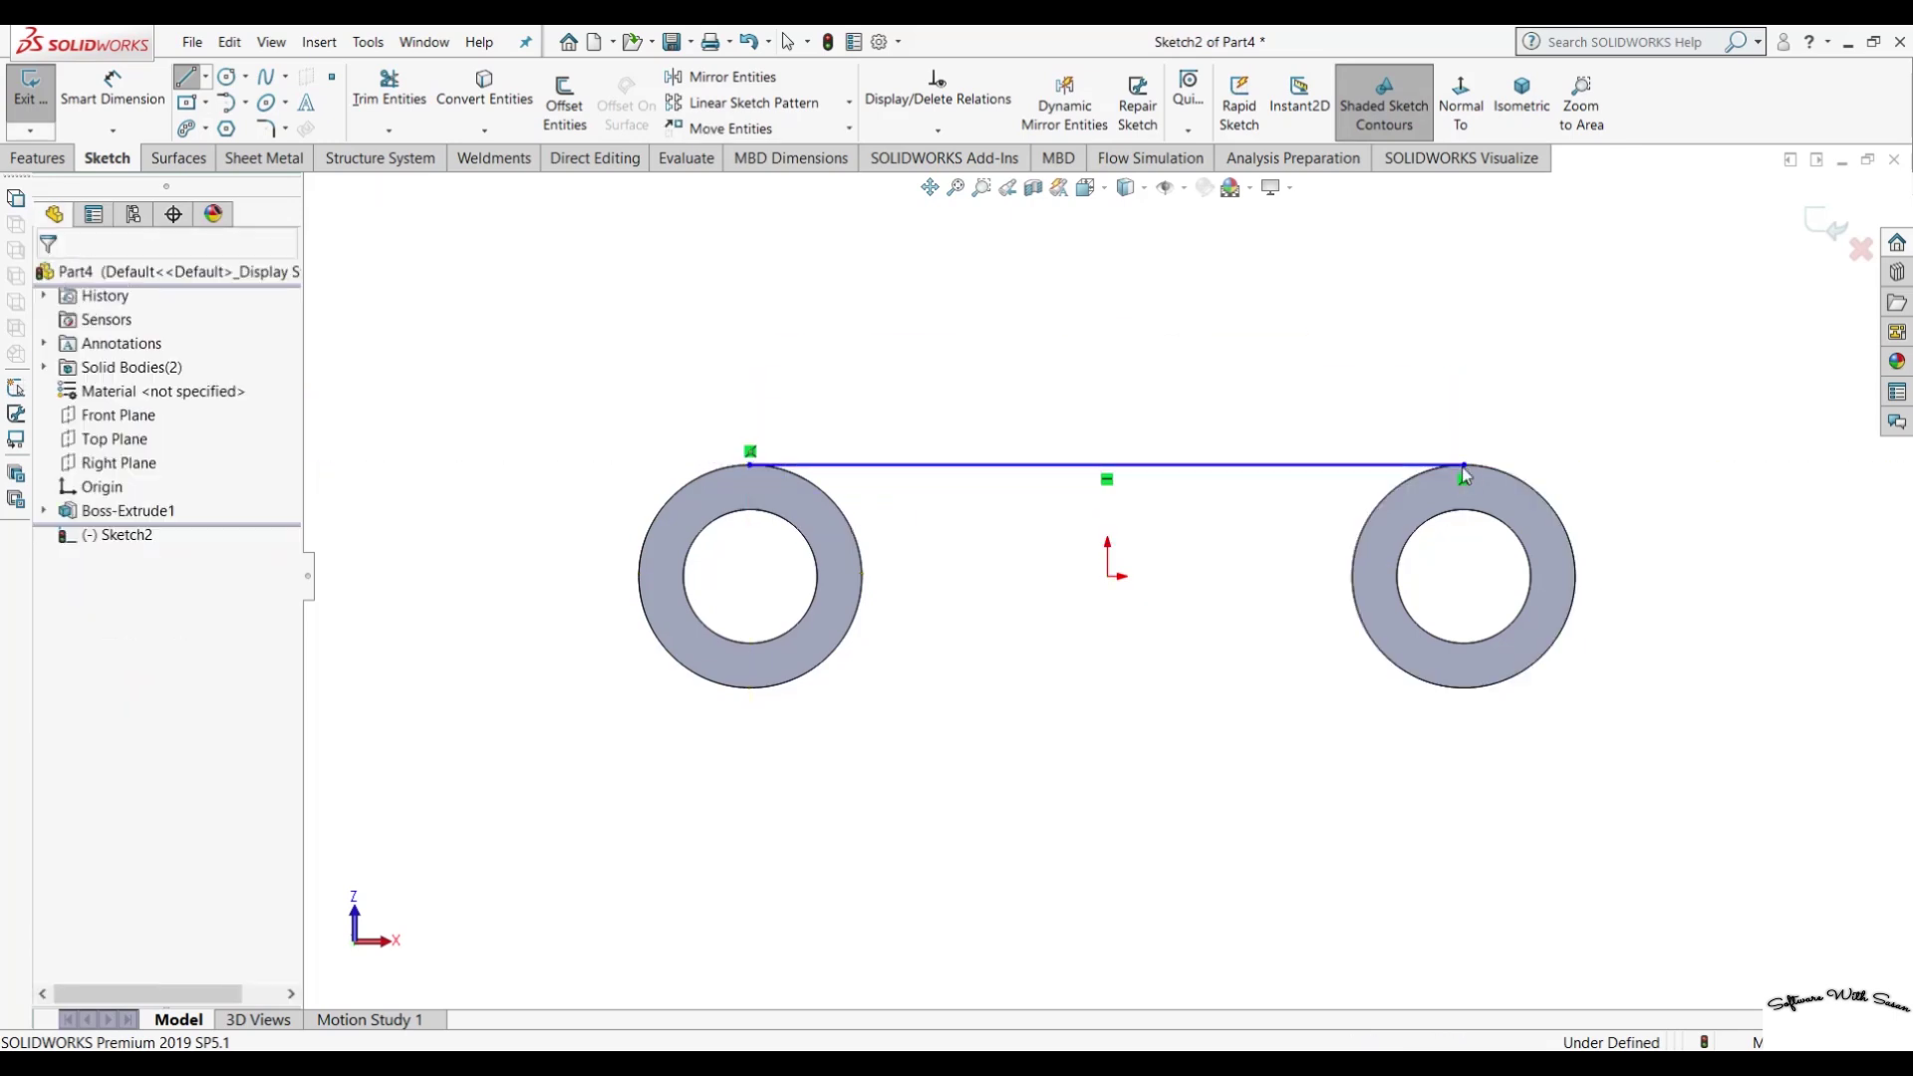
left_click(187, 86)
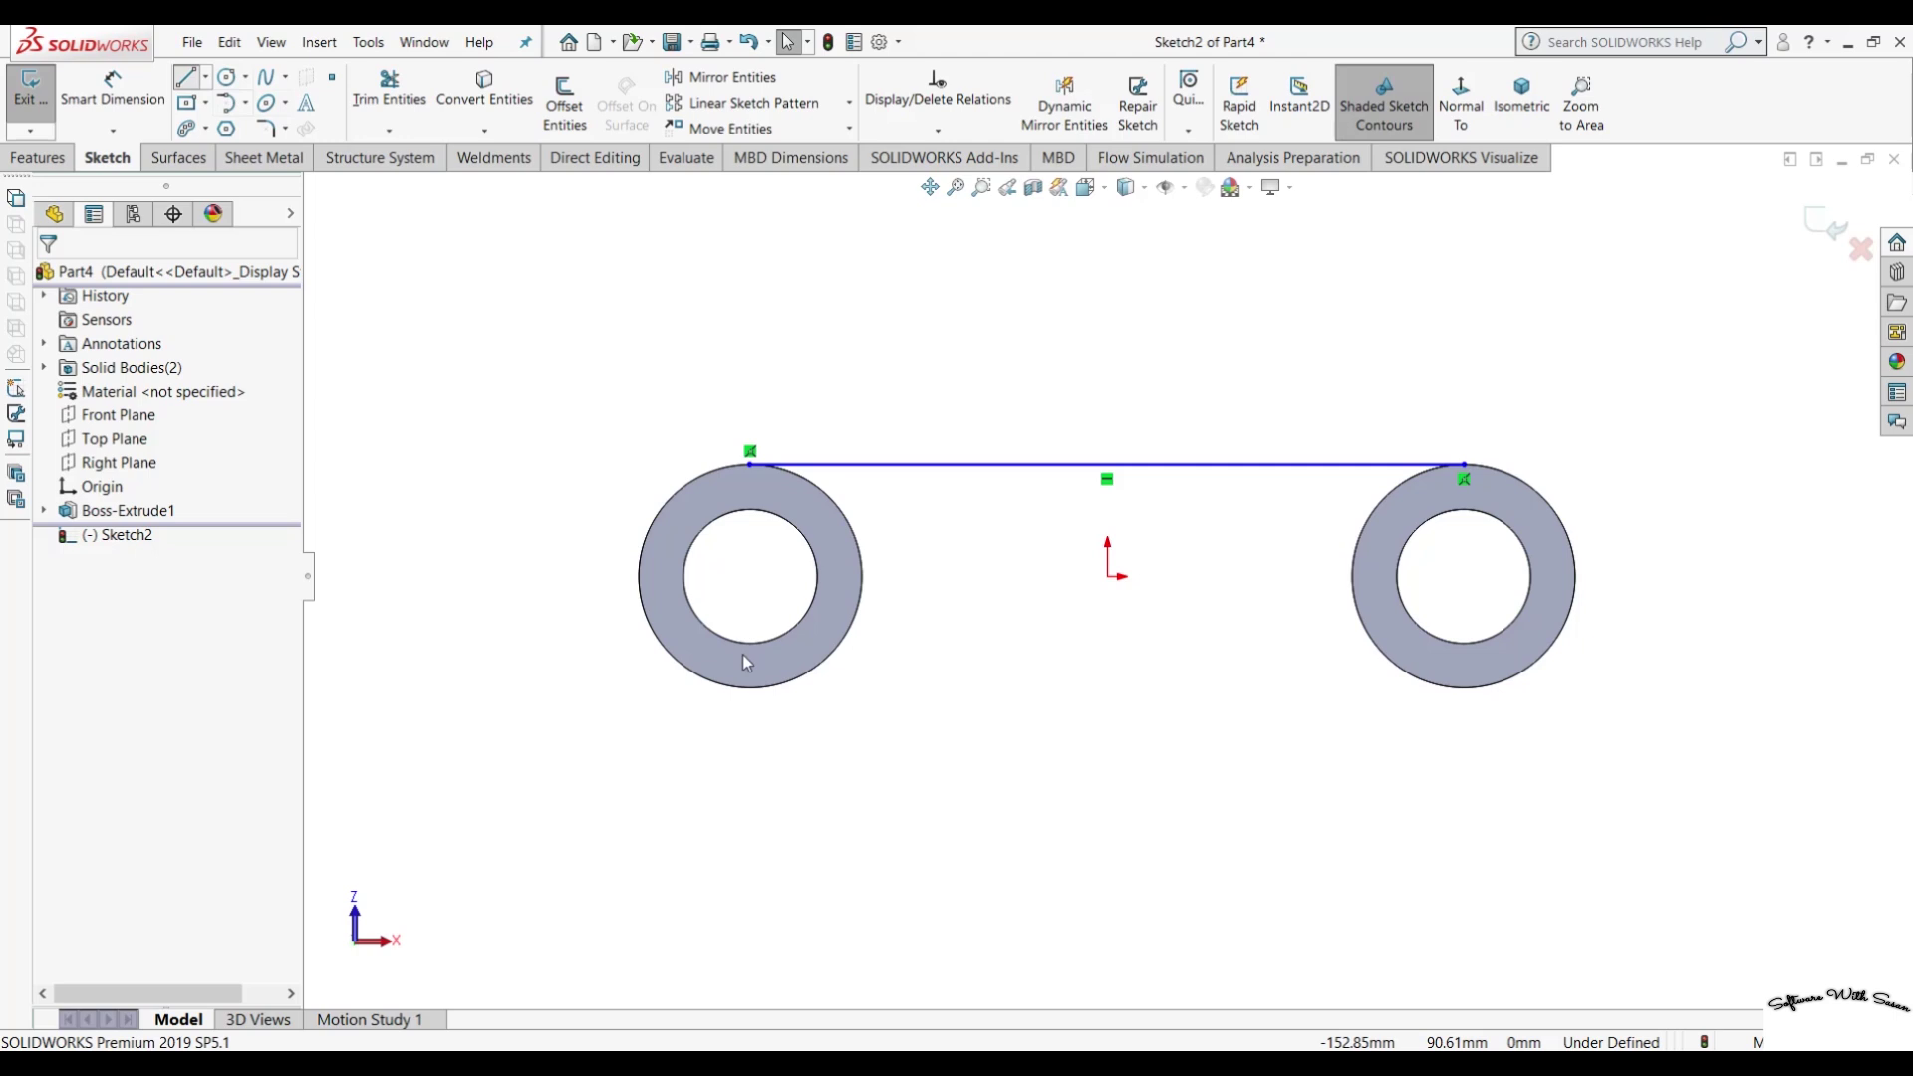
left_click(750, 688)
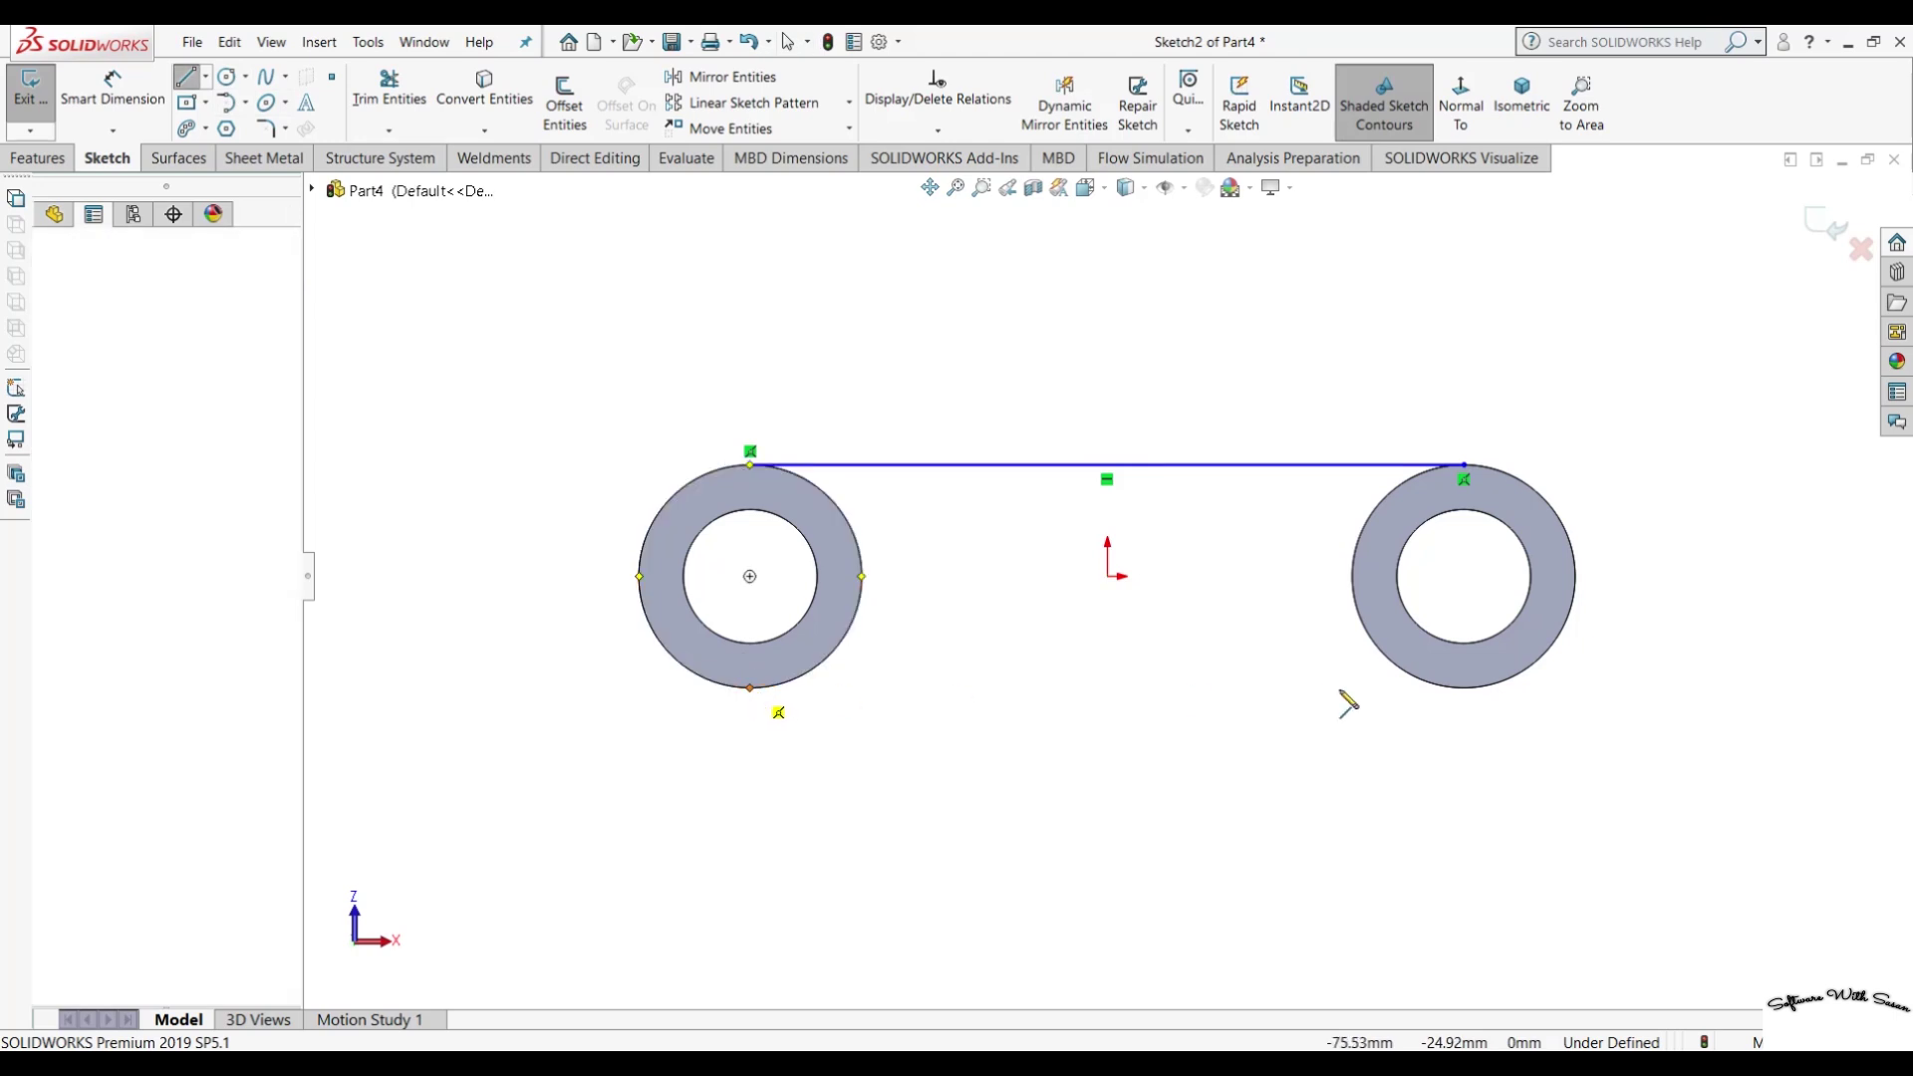
left_click(1463, 688)
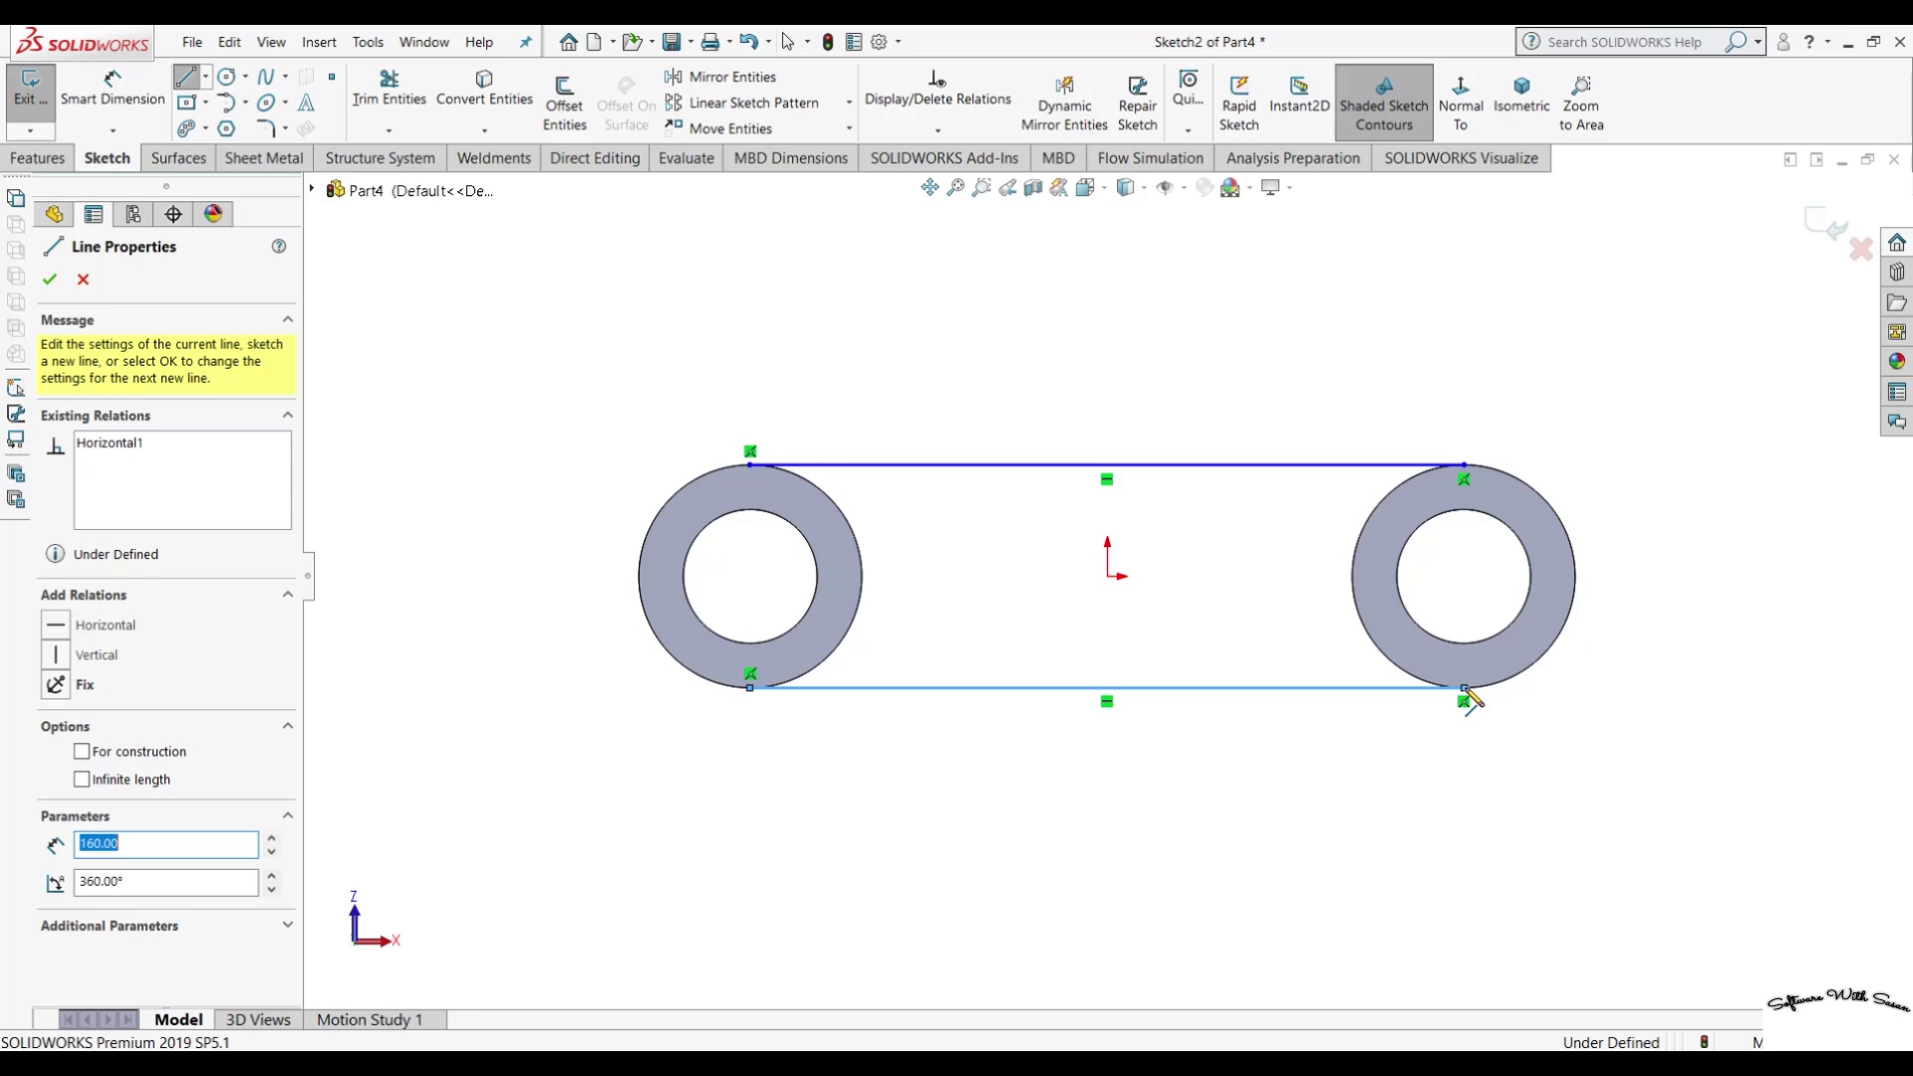
key("Escape")
key("Escape")
Convert both ring faces' edges into the sketch.
left_click(503, 97)
left_click(717, 497)
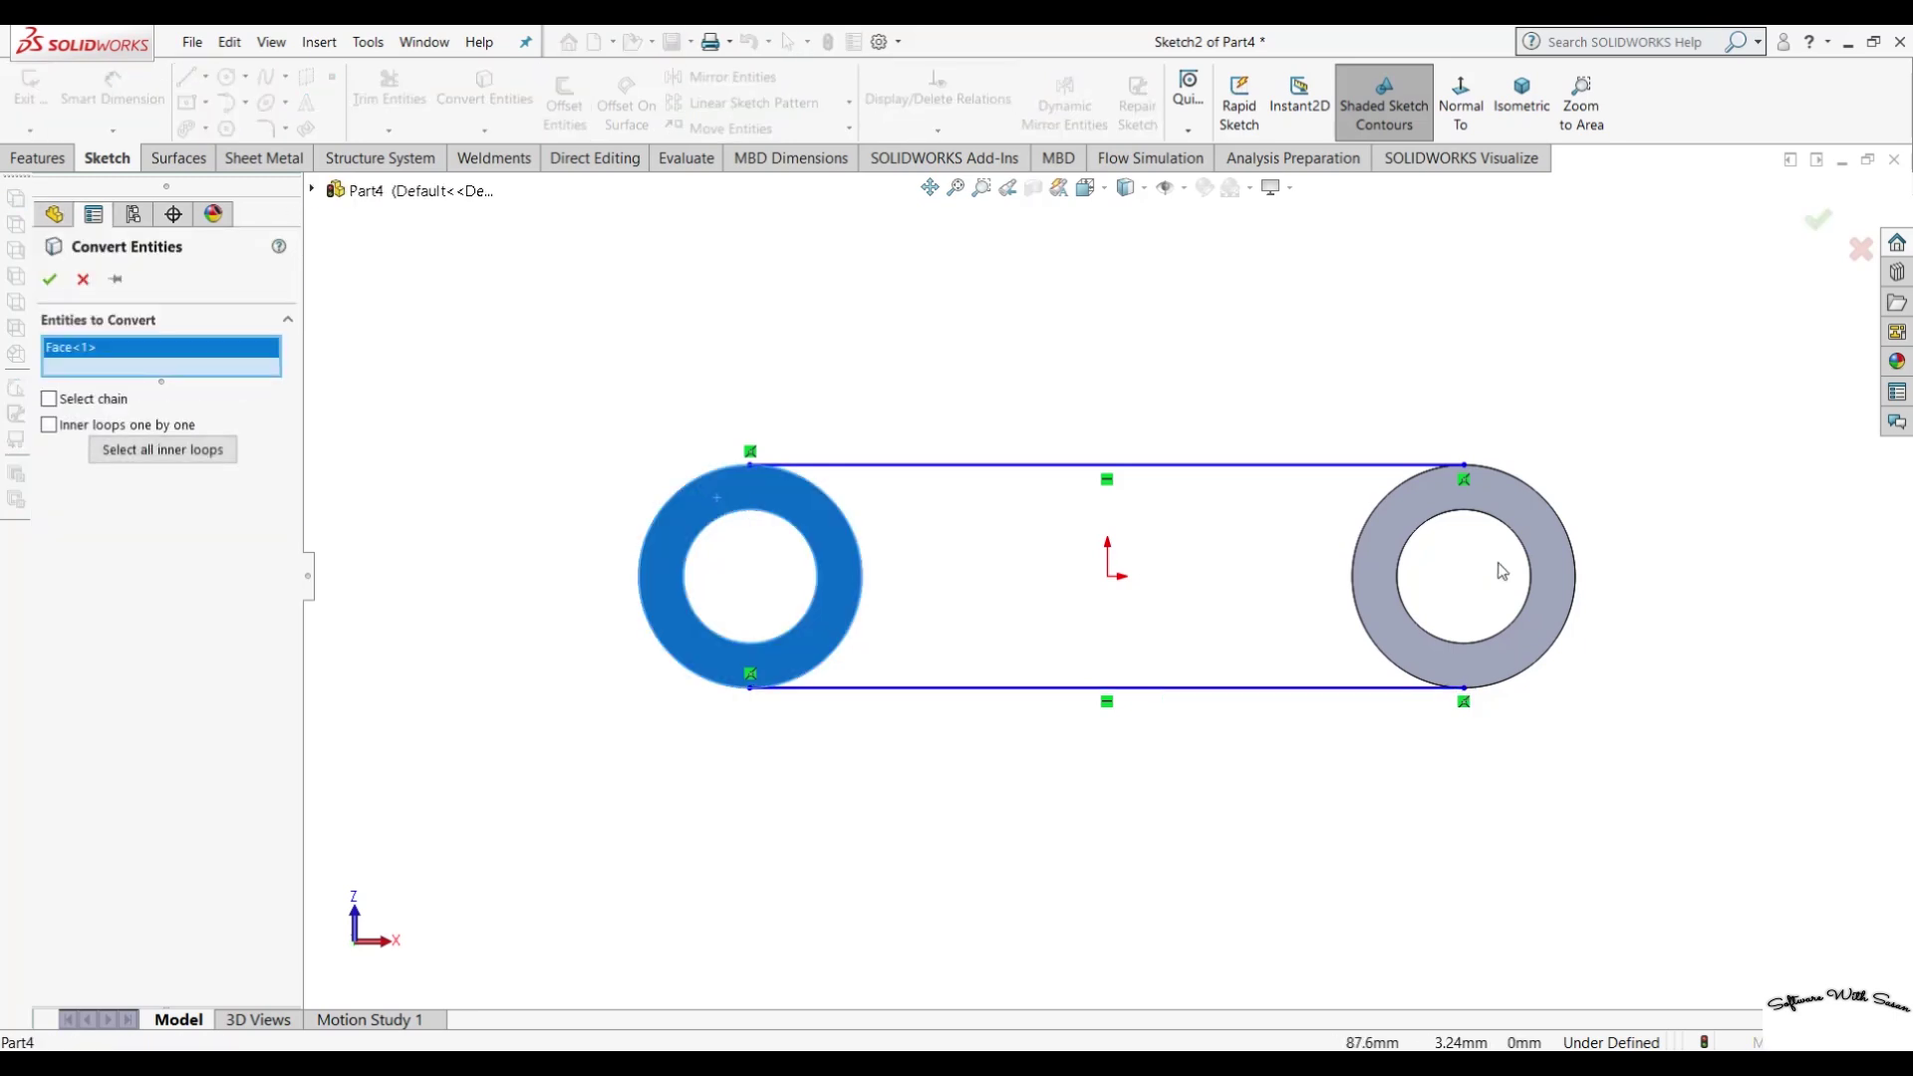
left_click(1393, 527)
left_click(48, 279)
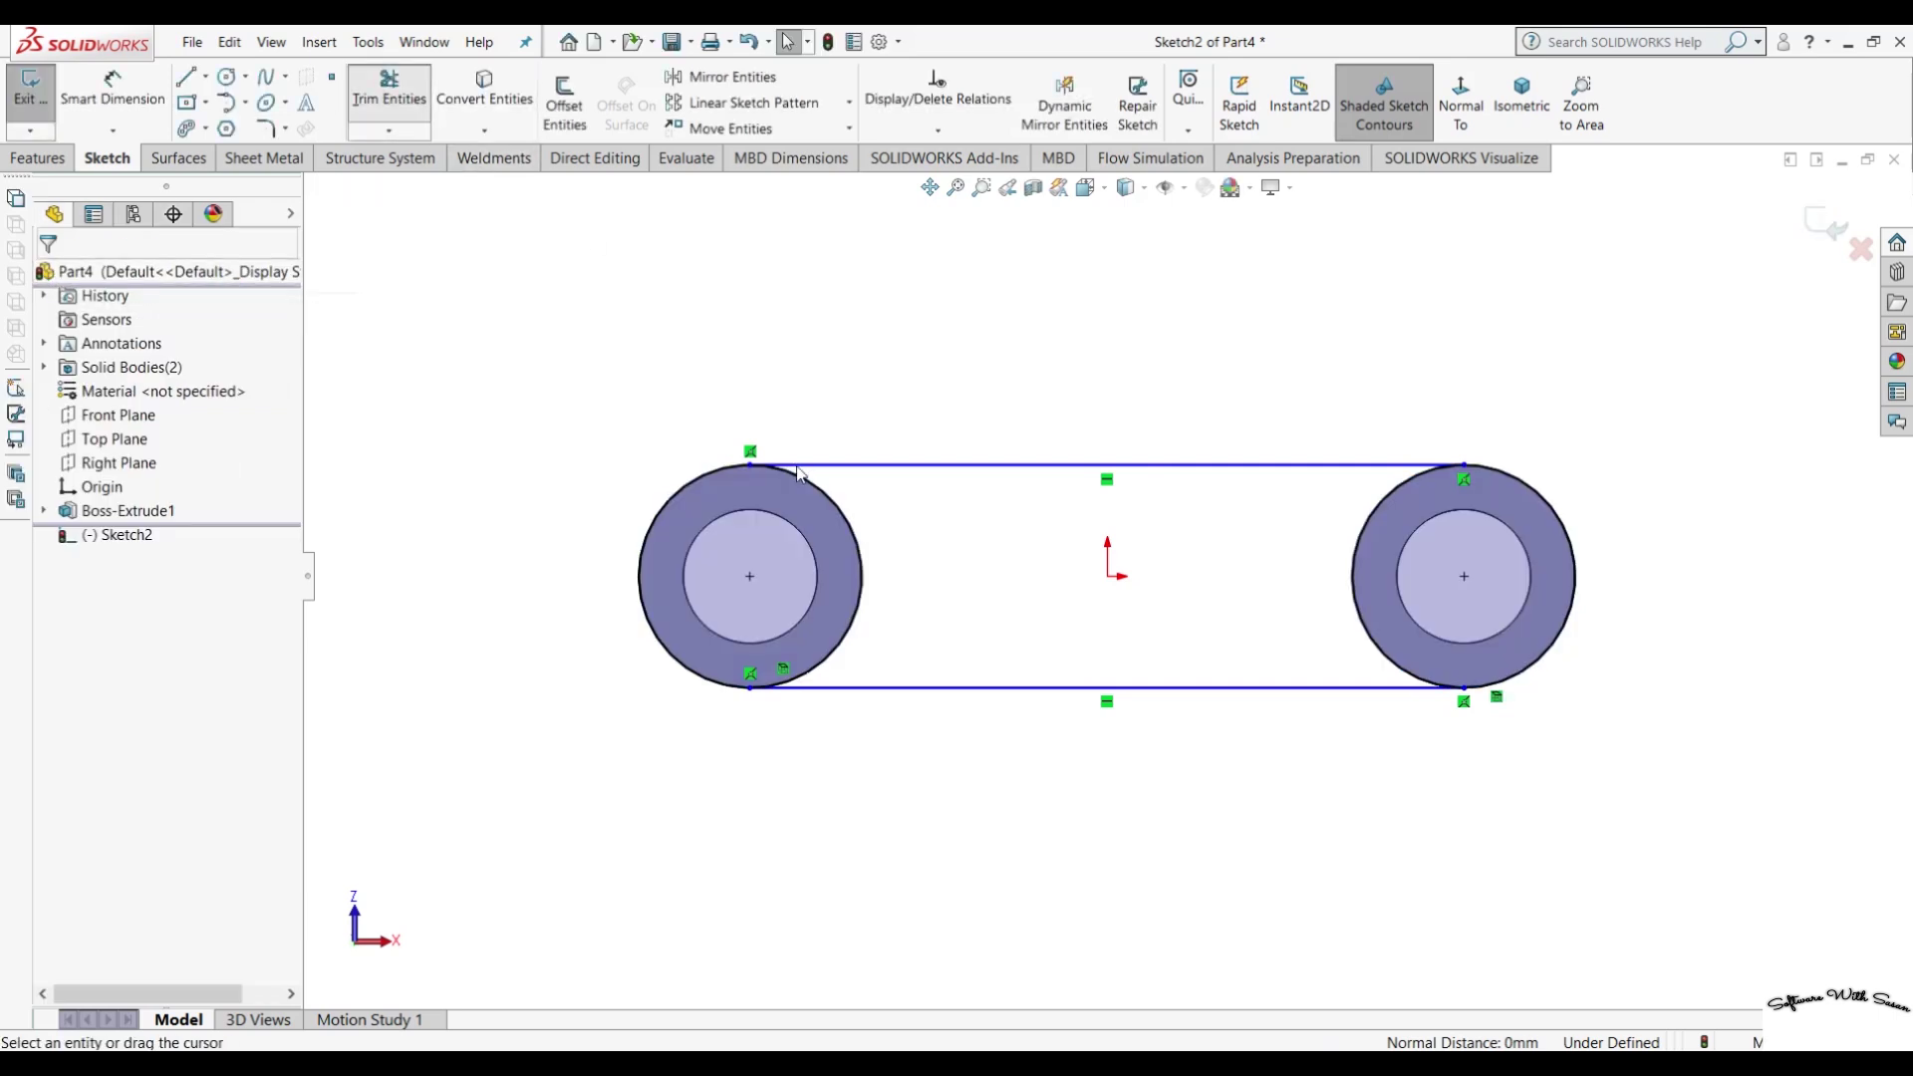
Trim the ring arcs lying inside the plate outline.
left_click(388, 90)
left_click_drag(987, 543, 812, 571)
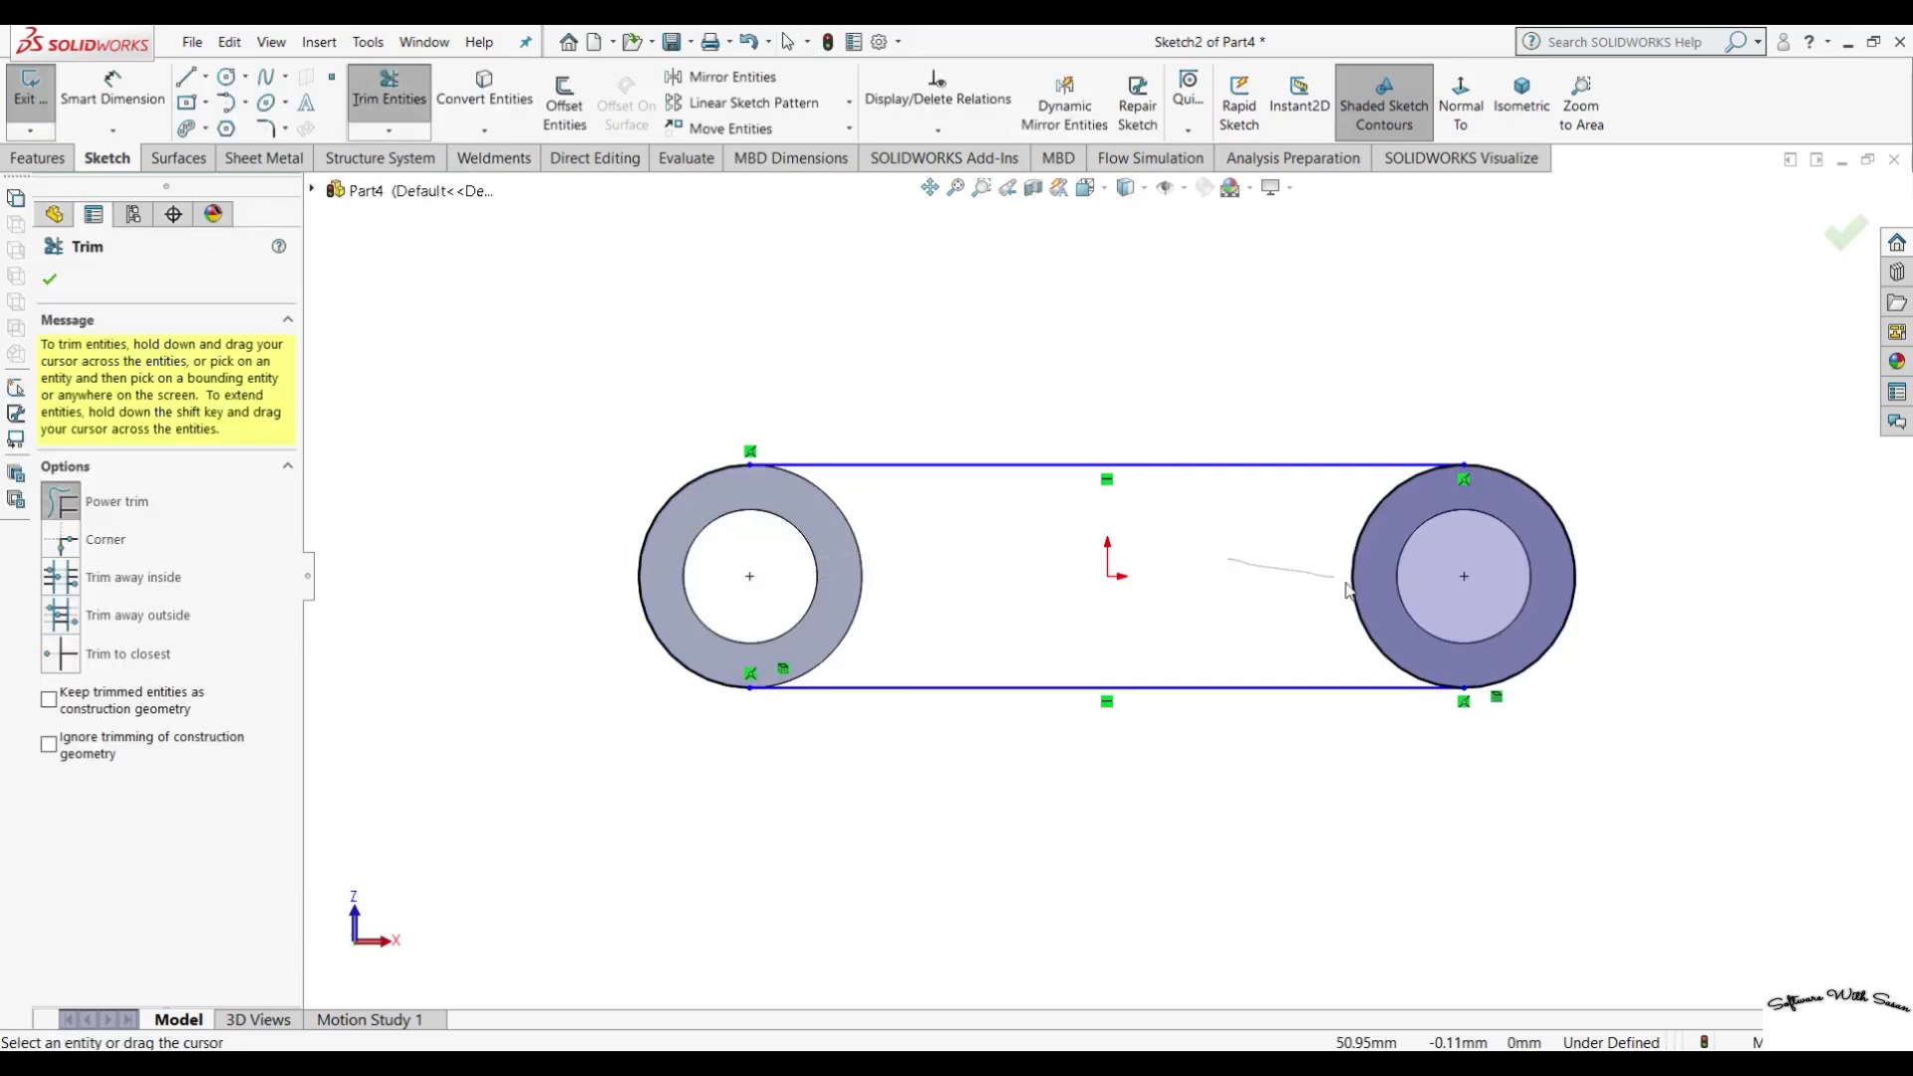
left_click_drag(1345, 588, 1375, 603)
Try an extrusion from isometric view, then cancel it and return to the normal view.
key("ctrl+7")
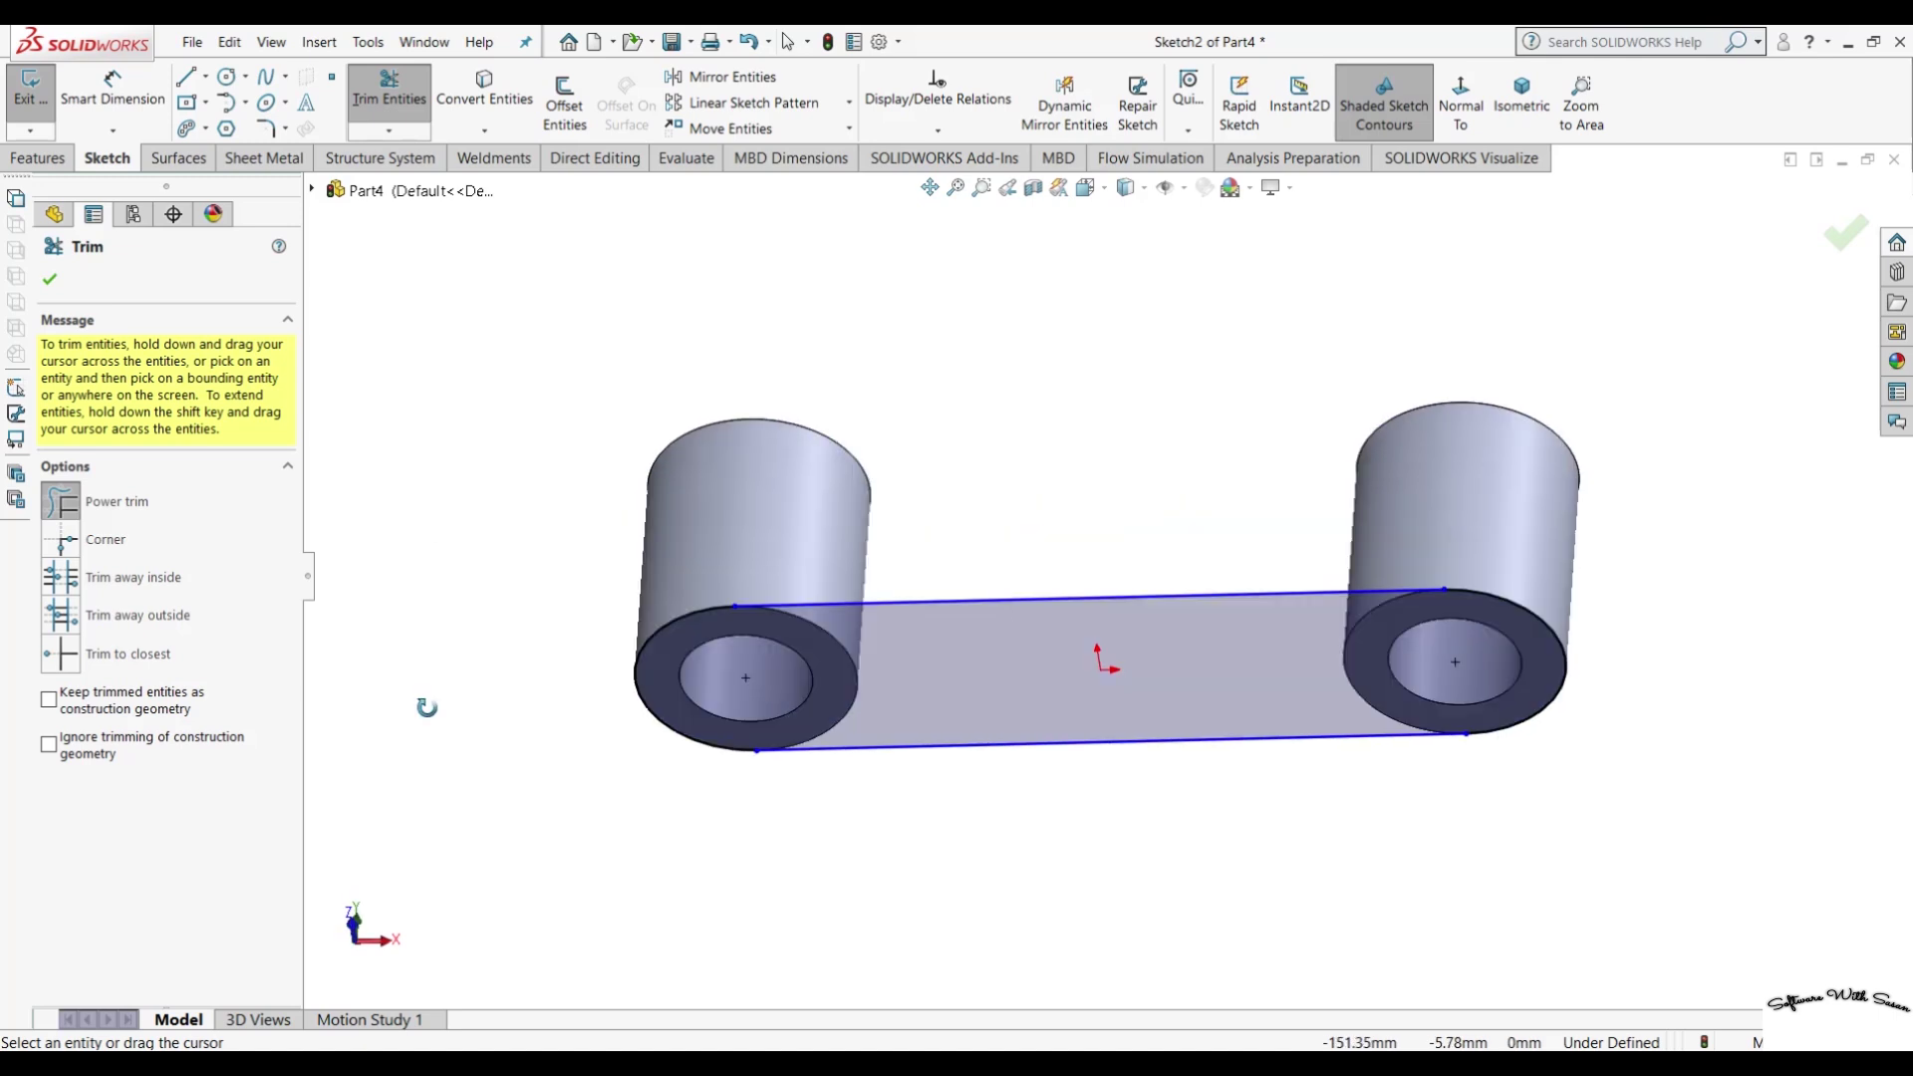
left_click(38, 157)
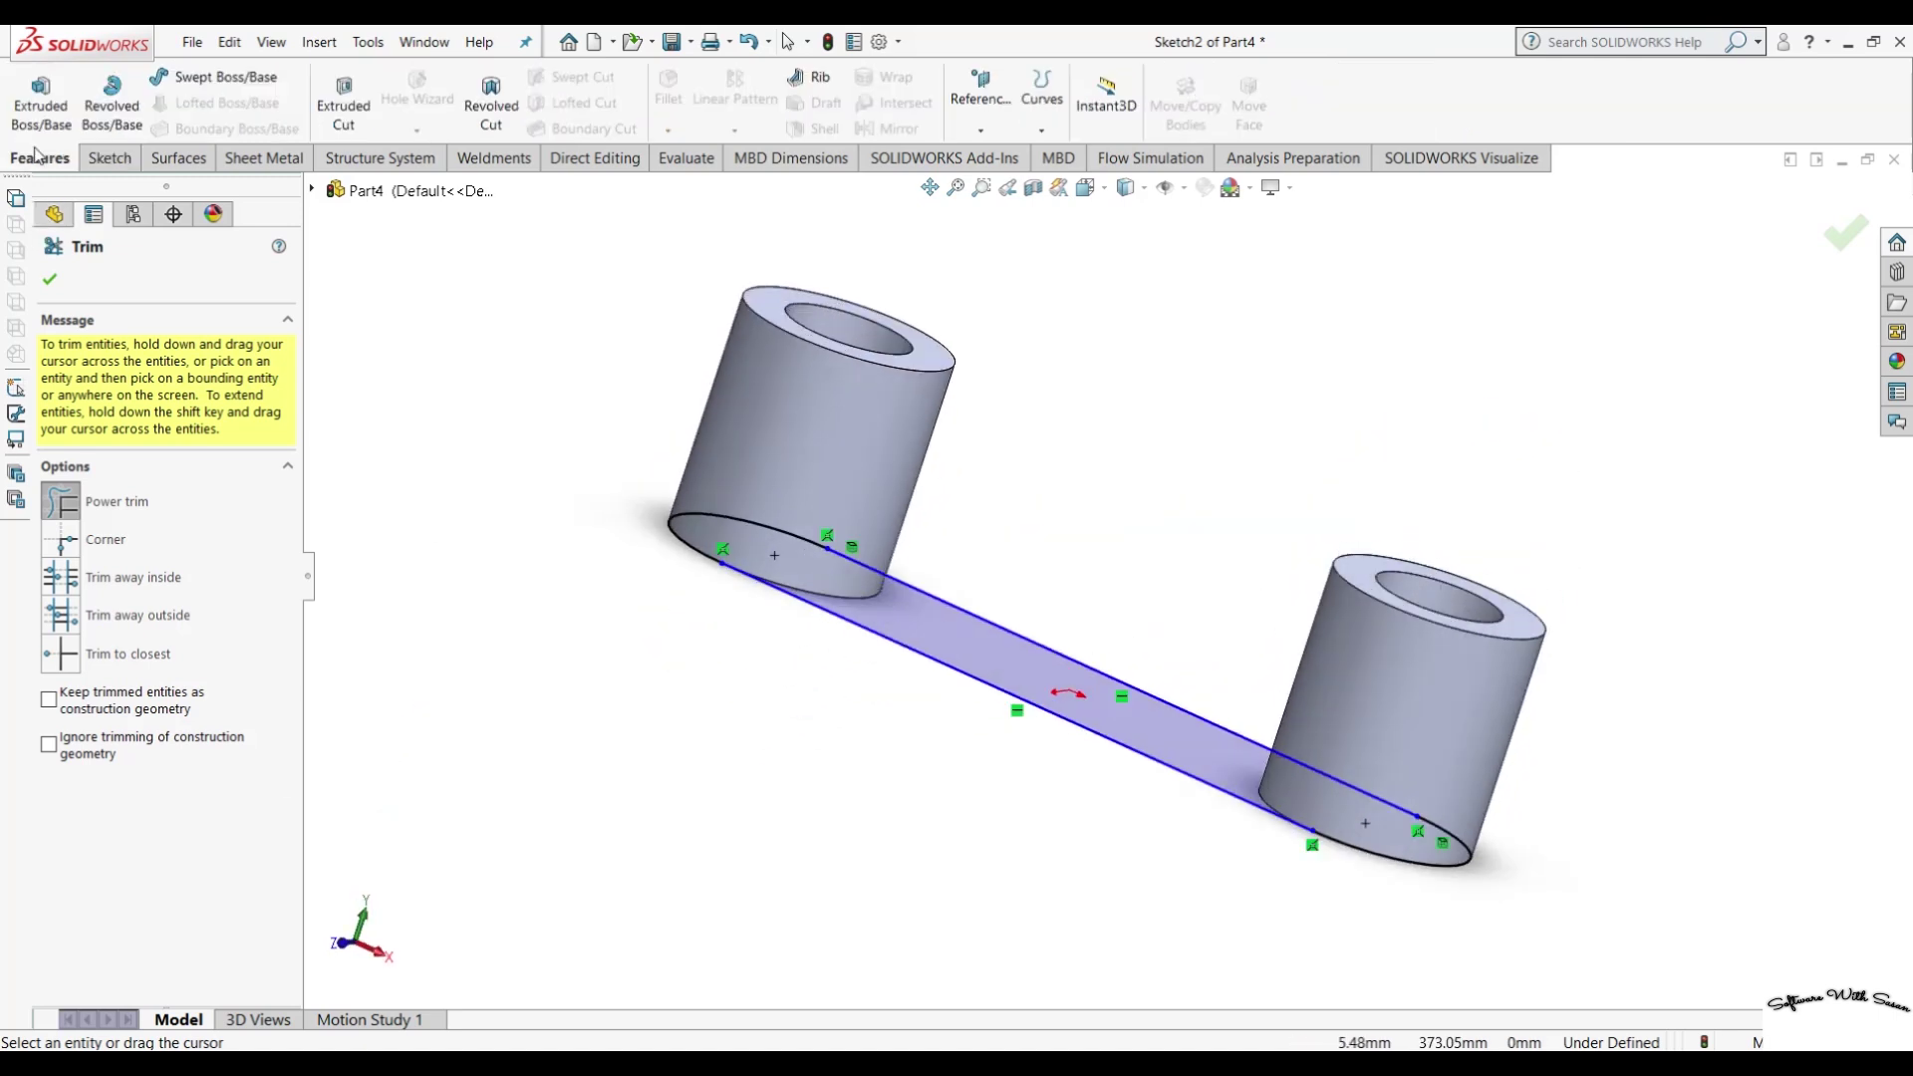
left_click(29, 115)
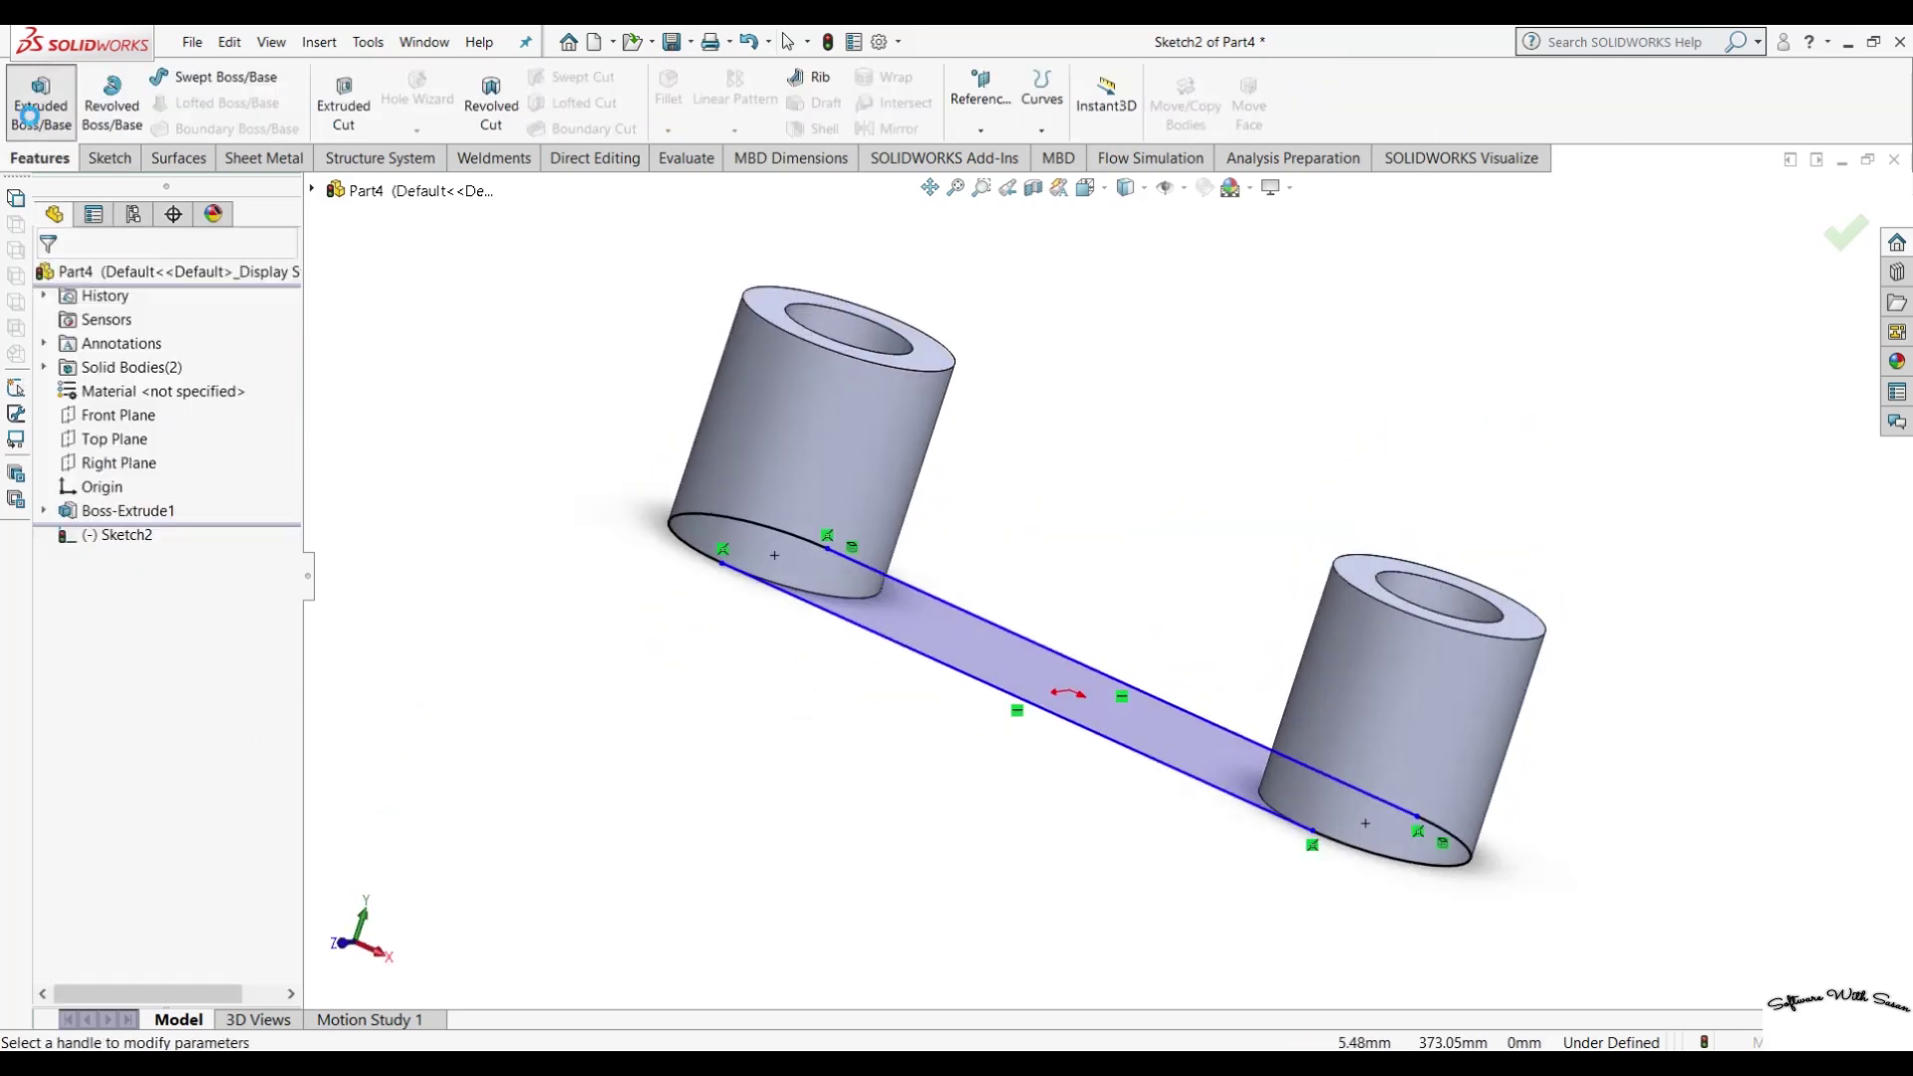
mouse_move(560, 663)
middle_mouse_down()
mouse_move(638, 419)
mouse_move(604, 289)
mouse_move(430, 545)
middle_mouse_up()
key("Escape")
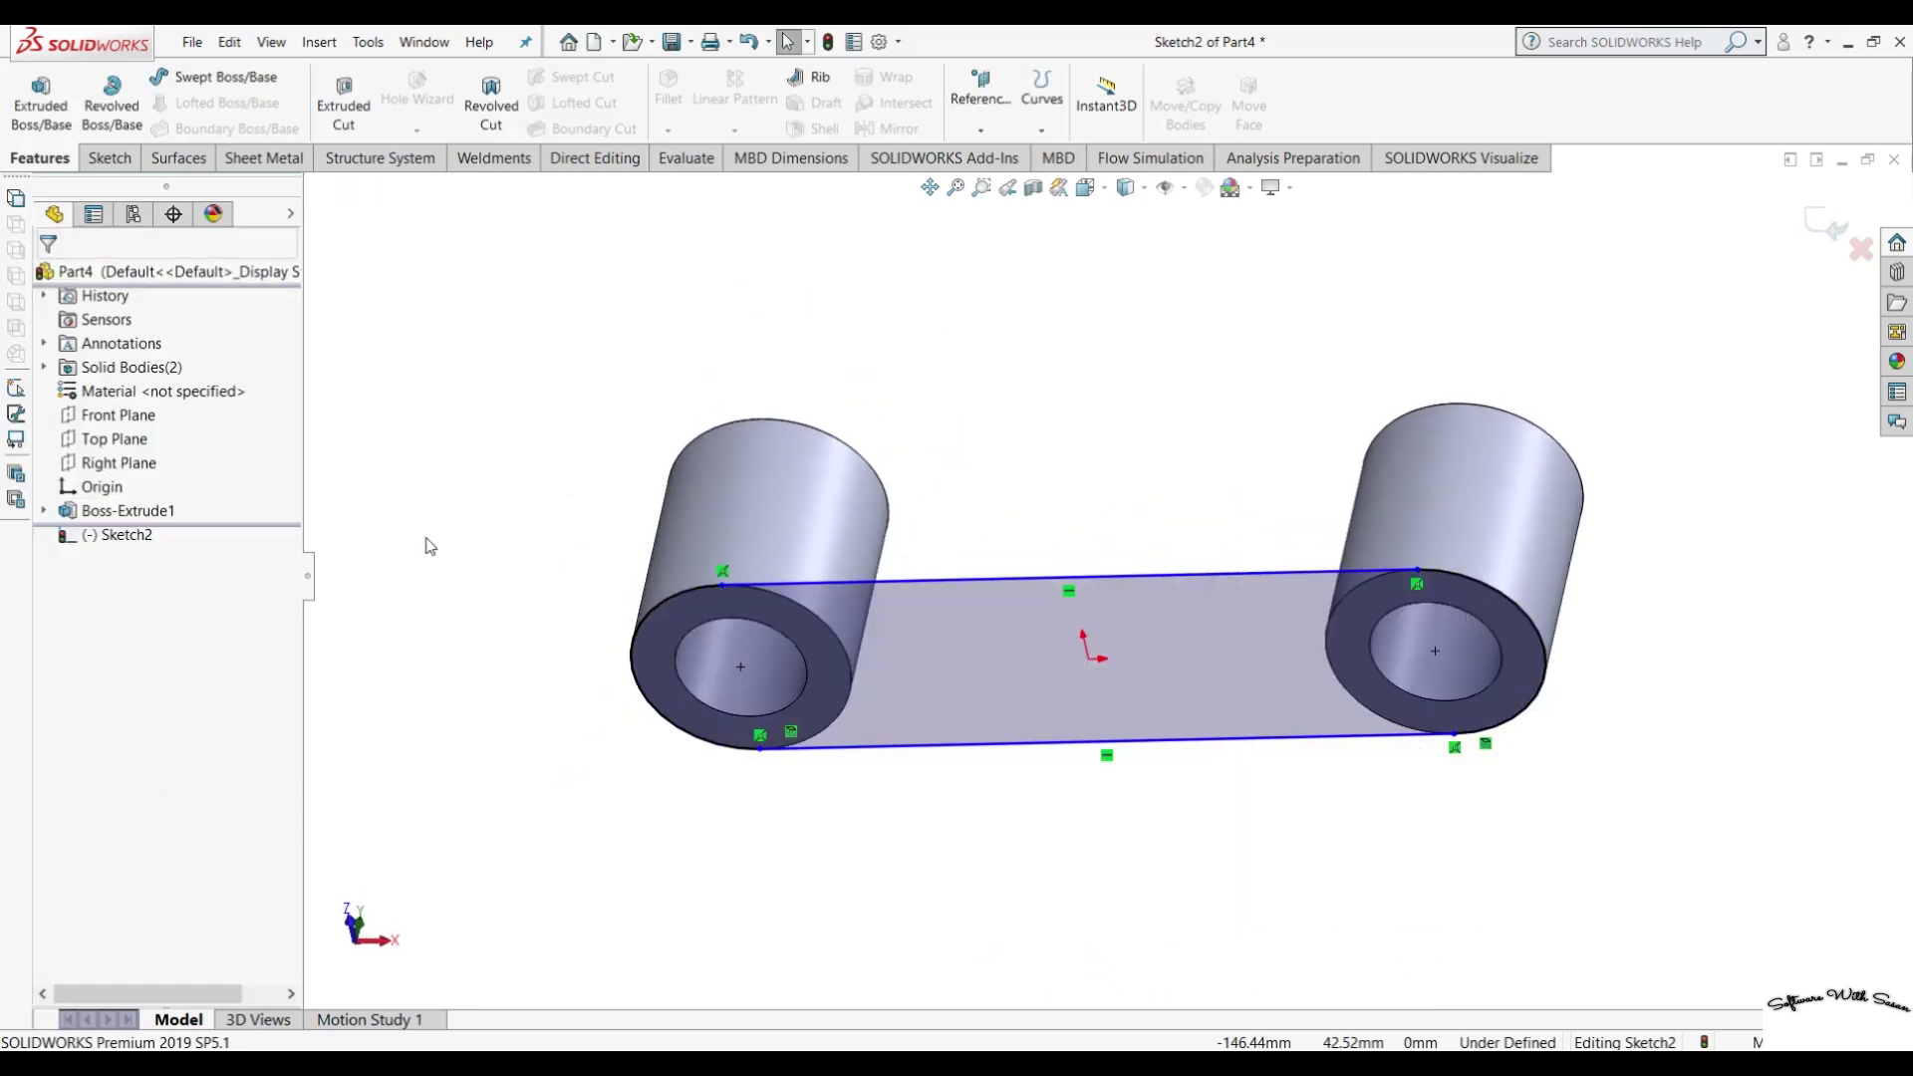
key("ctrl+8")
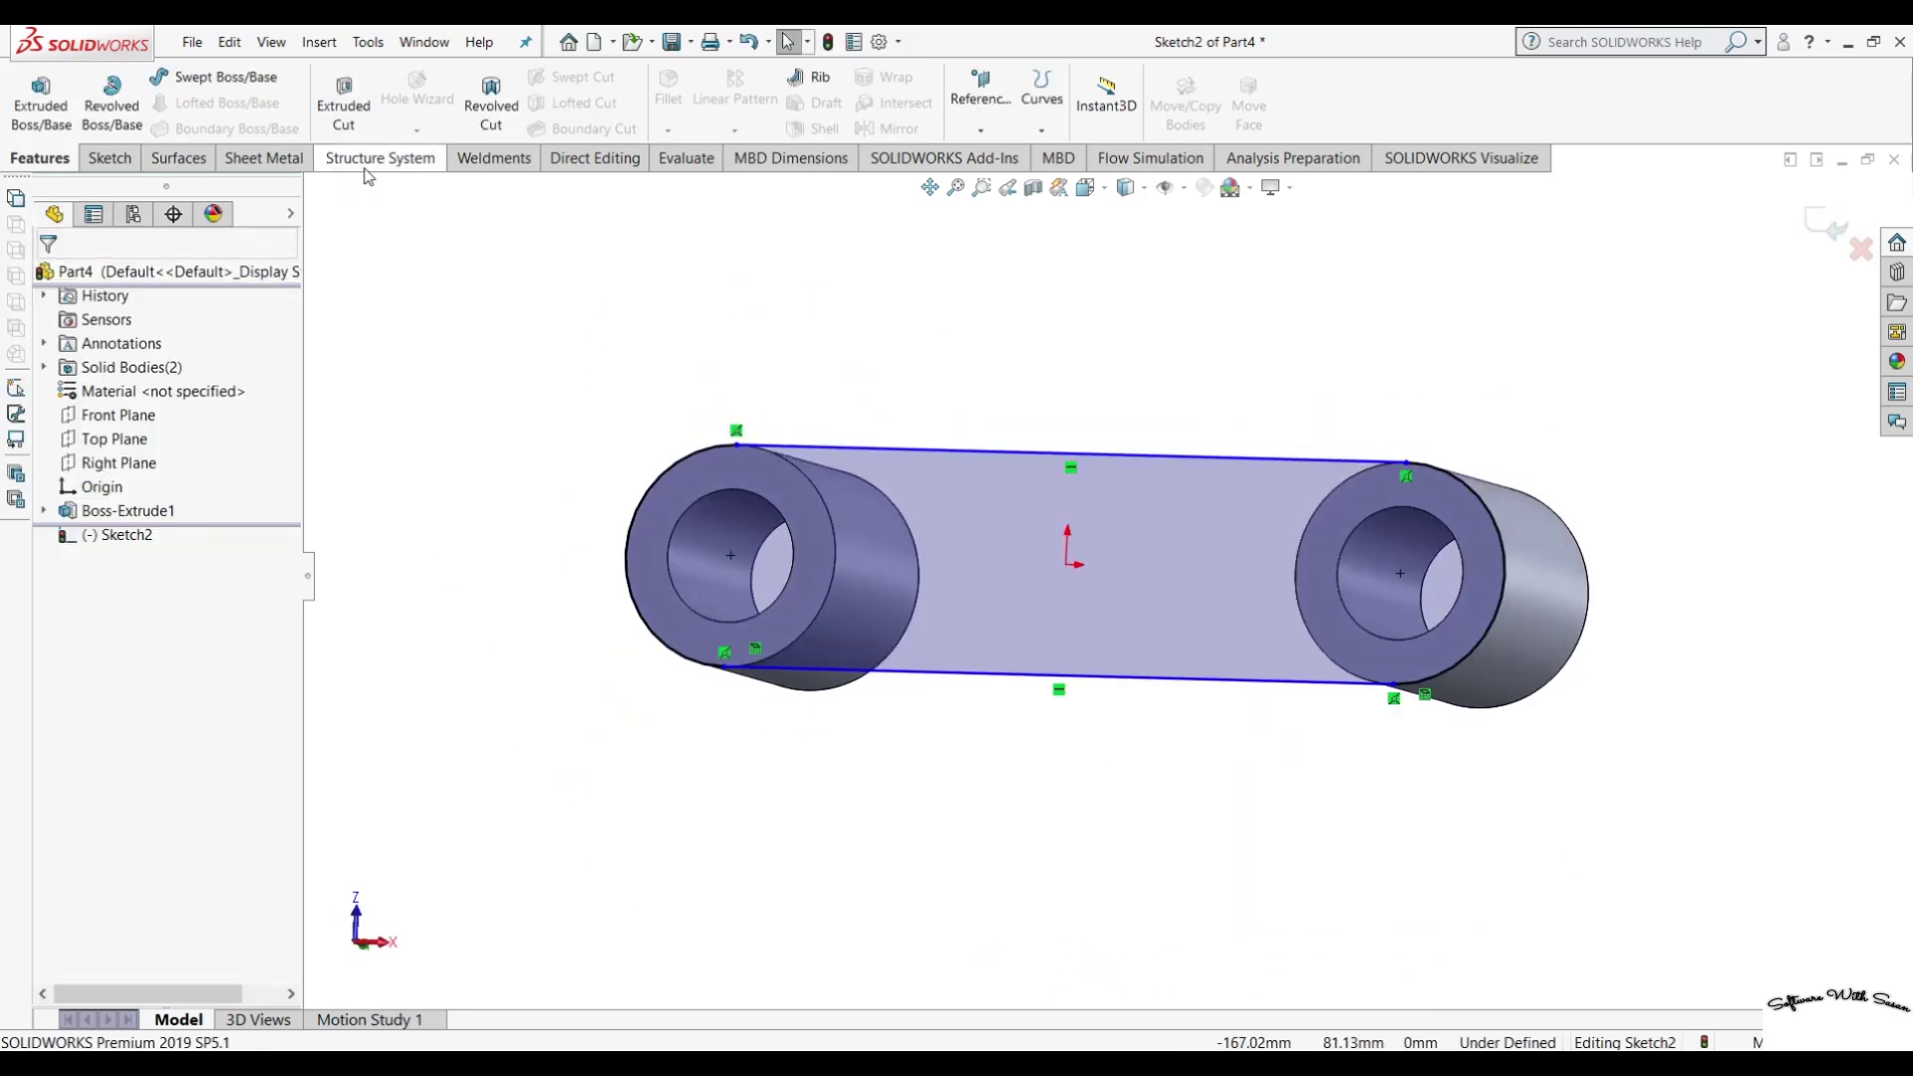
Convert both bosses' inner hole edges into the sketch.
left_click(110, 158)
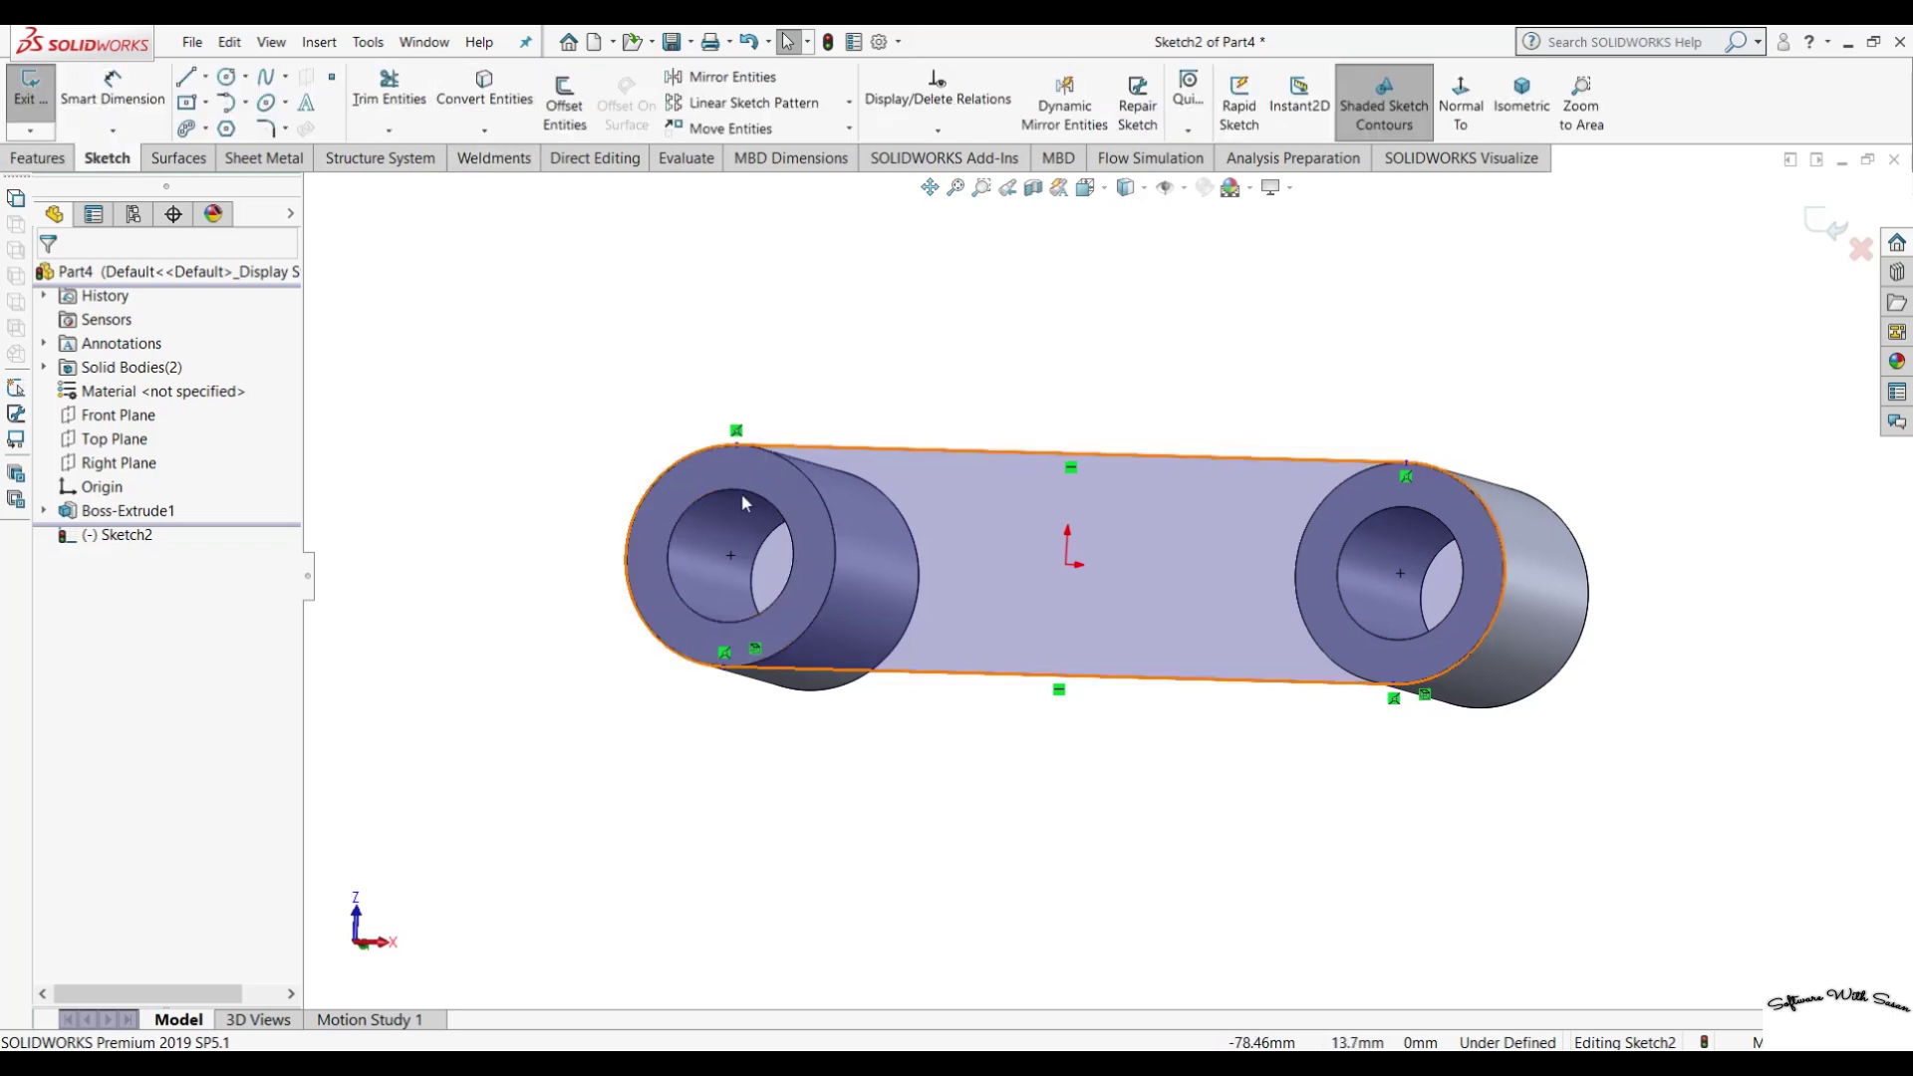
left_click(484, 90)
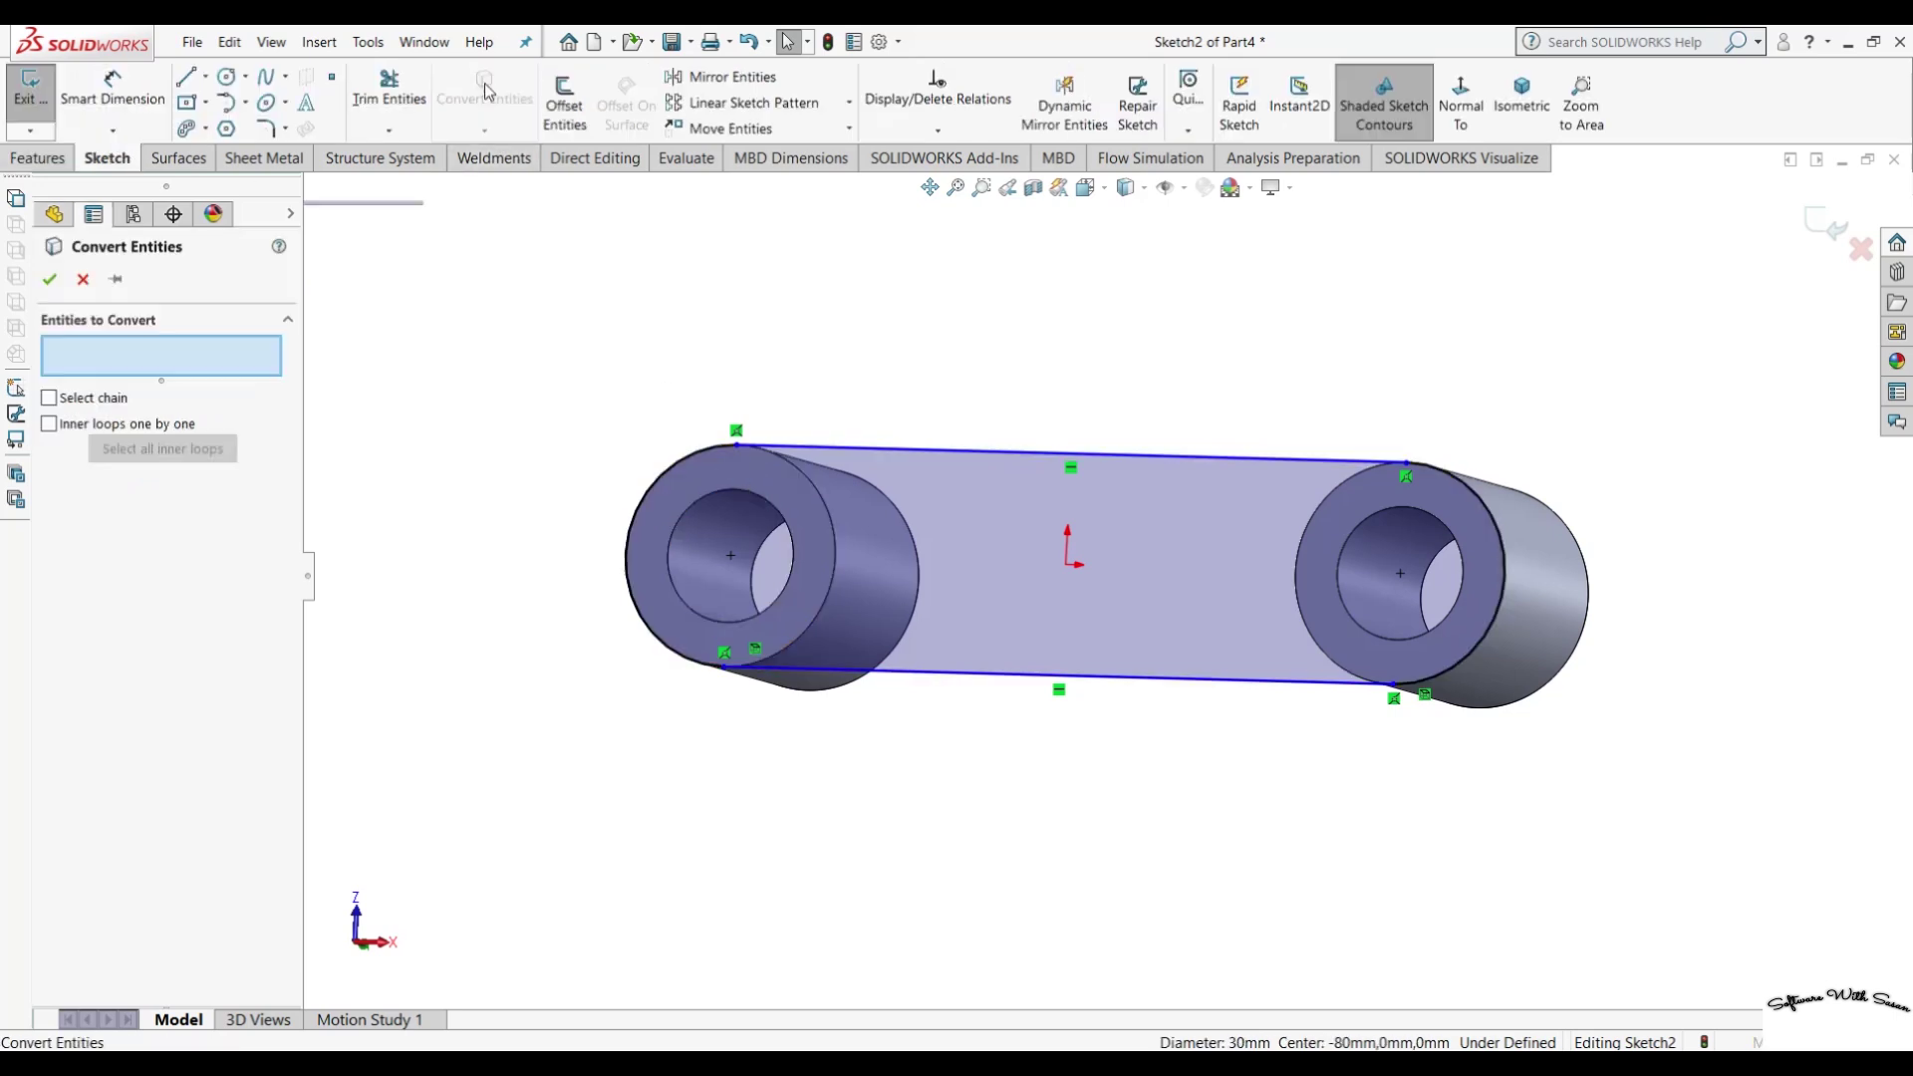
left_click(762, 501)
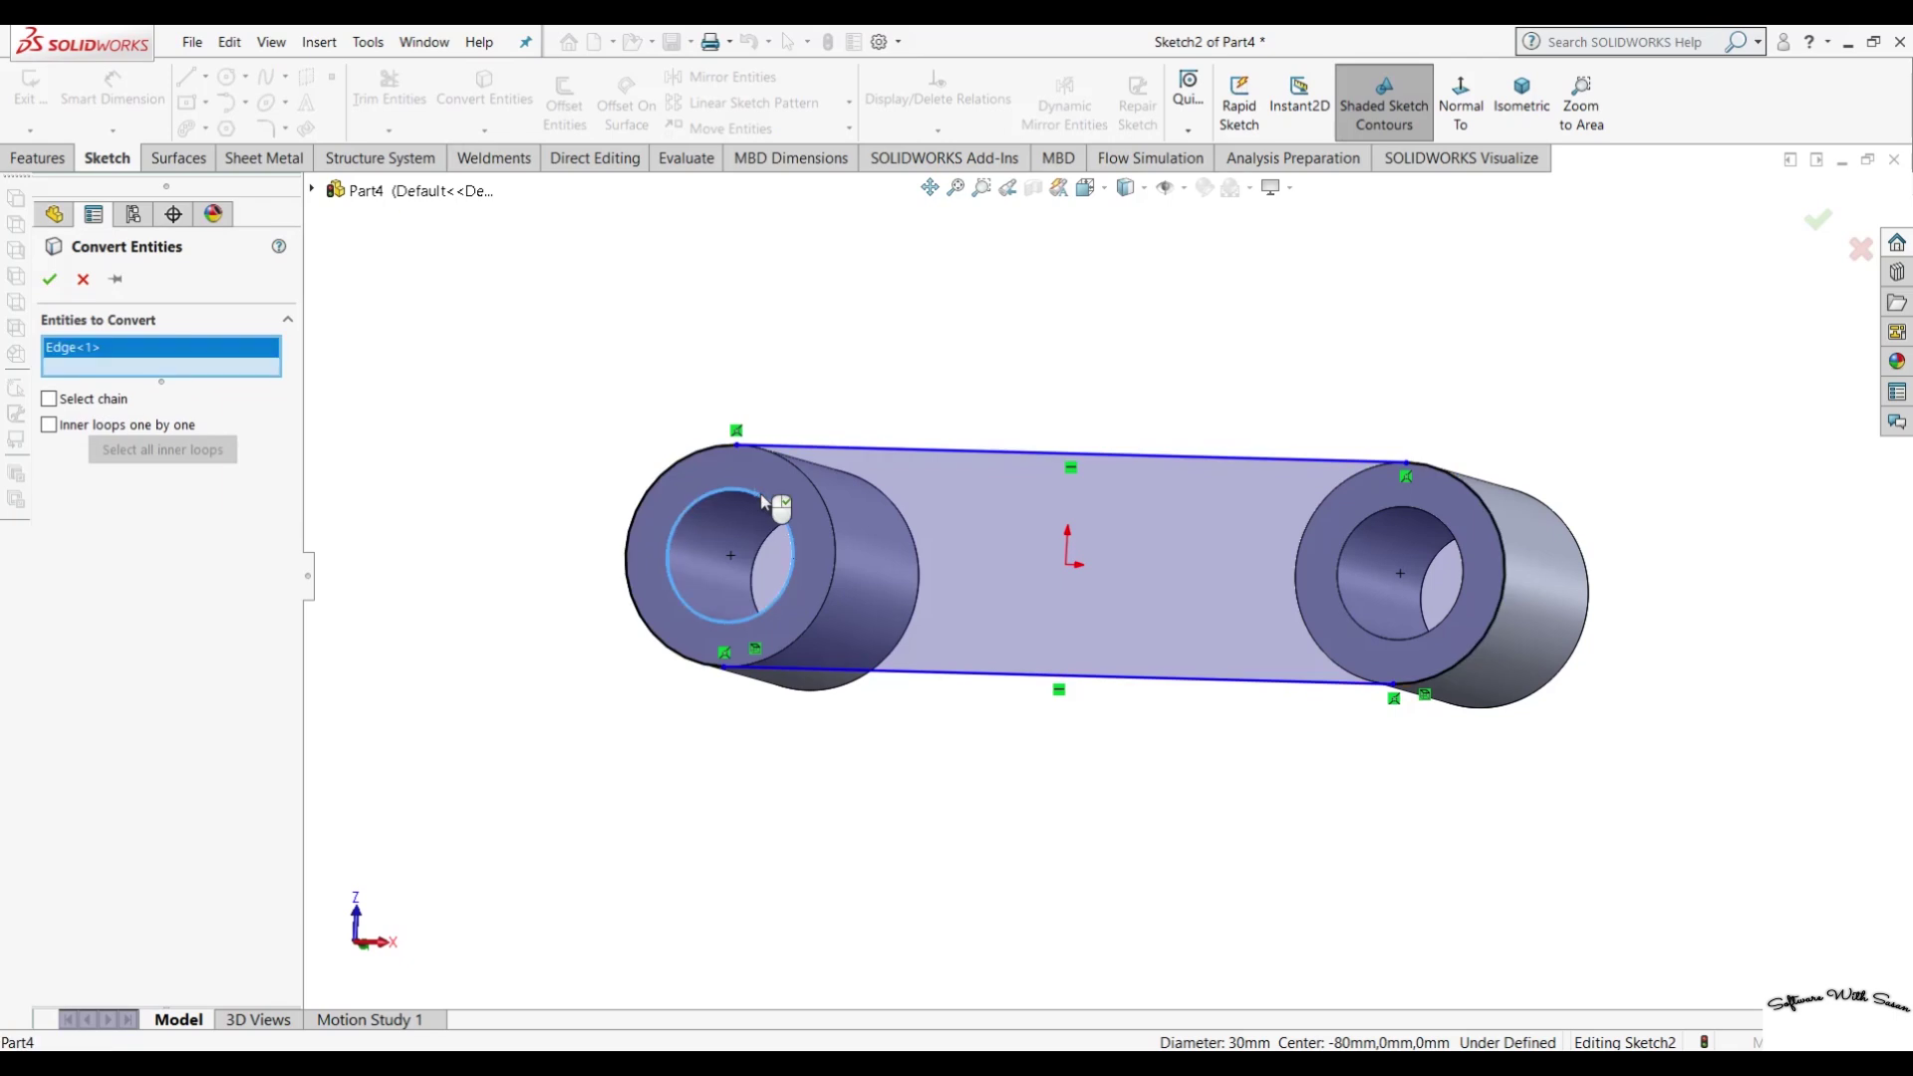
left_click(1433, 519)
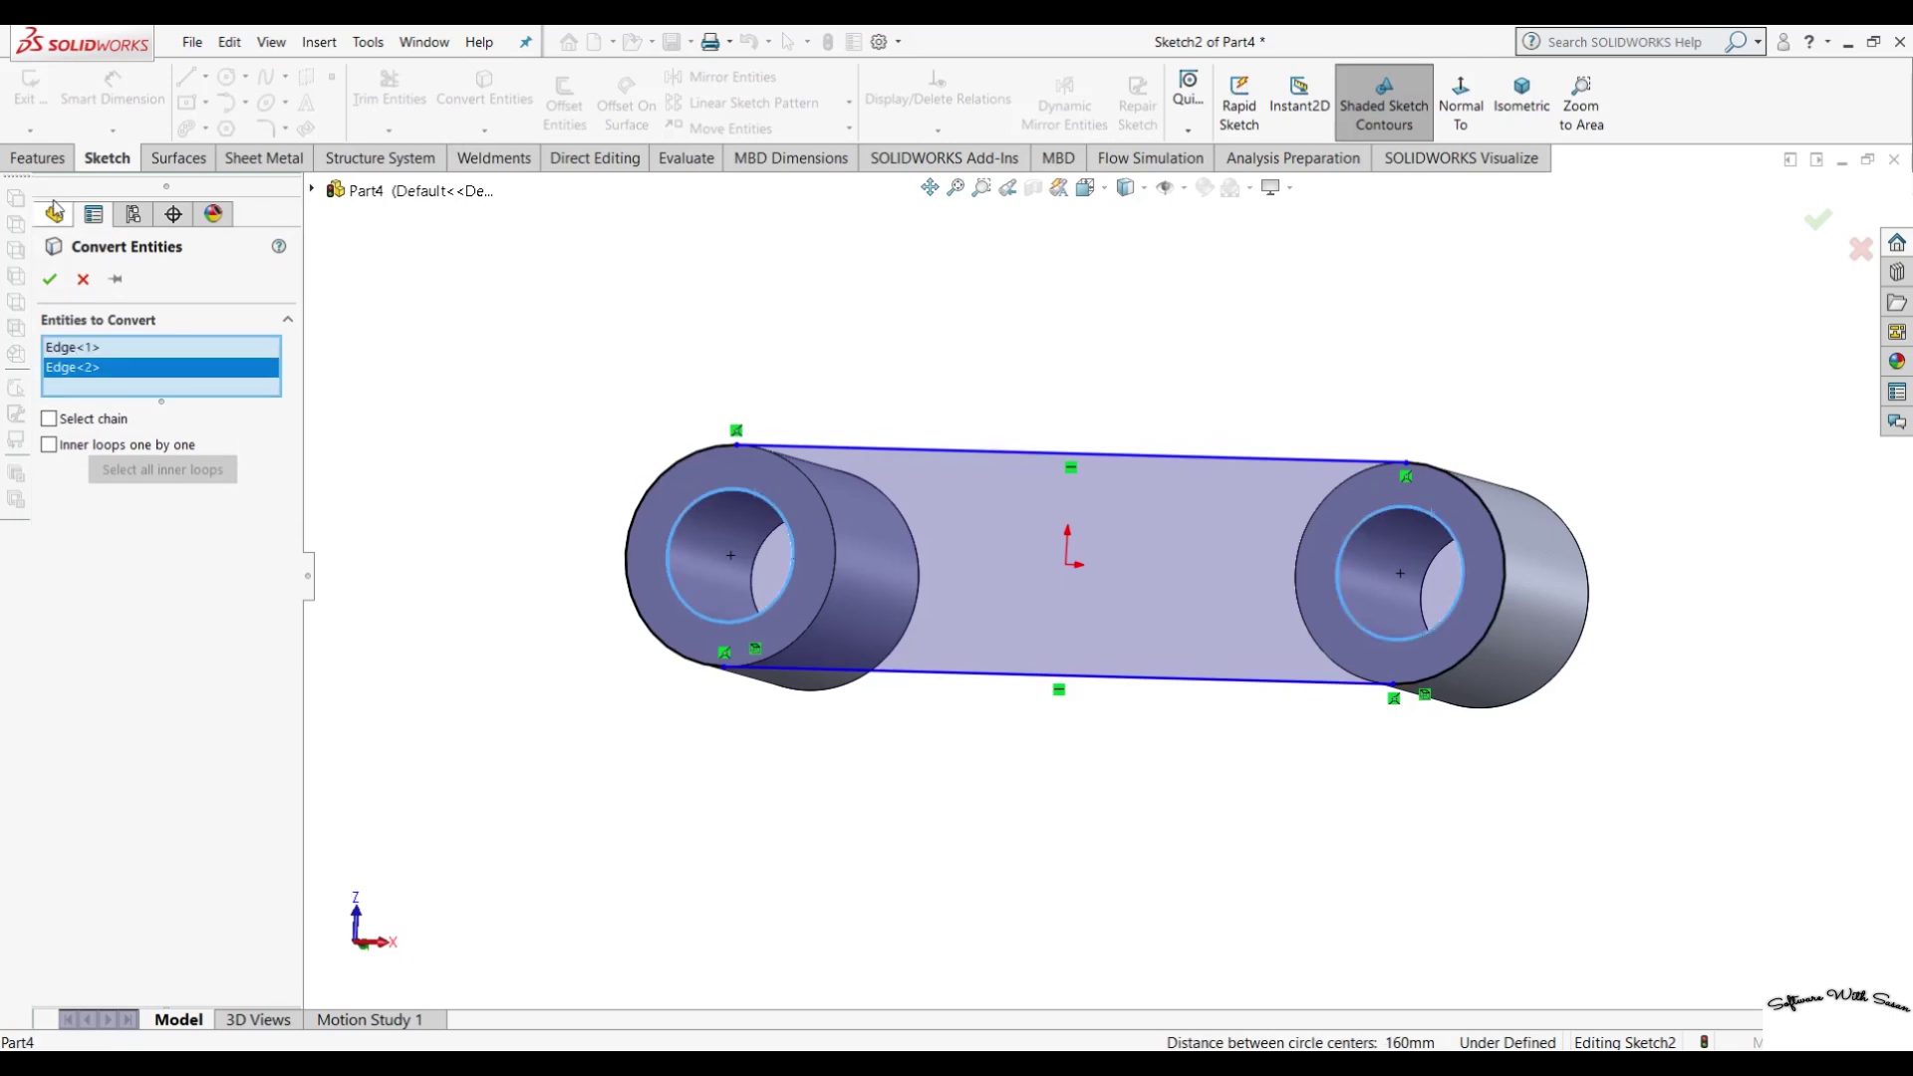
left_click(49, 279)
mouse_move(479, 375)
middle_mouse_down()
mouse_move(328, 730)
mouse_move(38, 495)
middle_mouse_up()
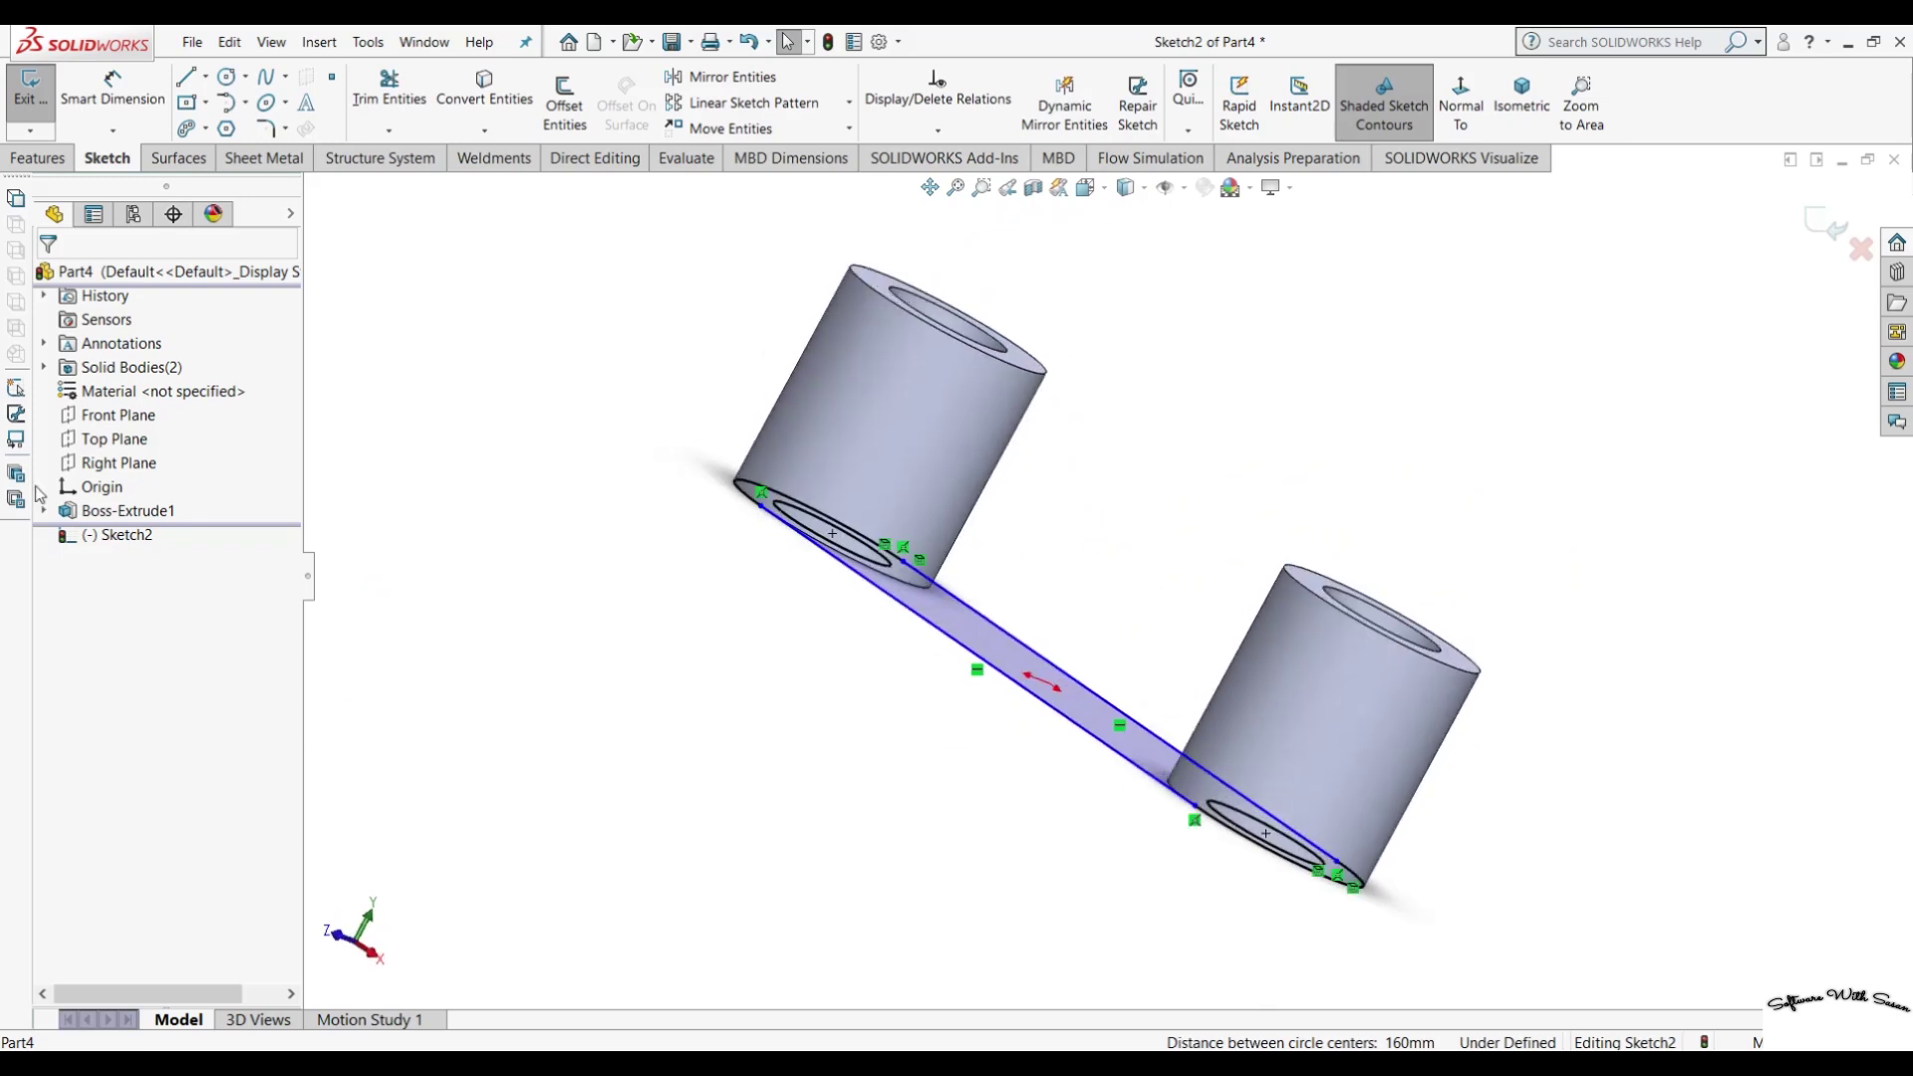
left_click(45, 159)
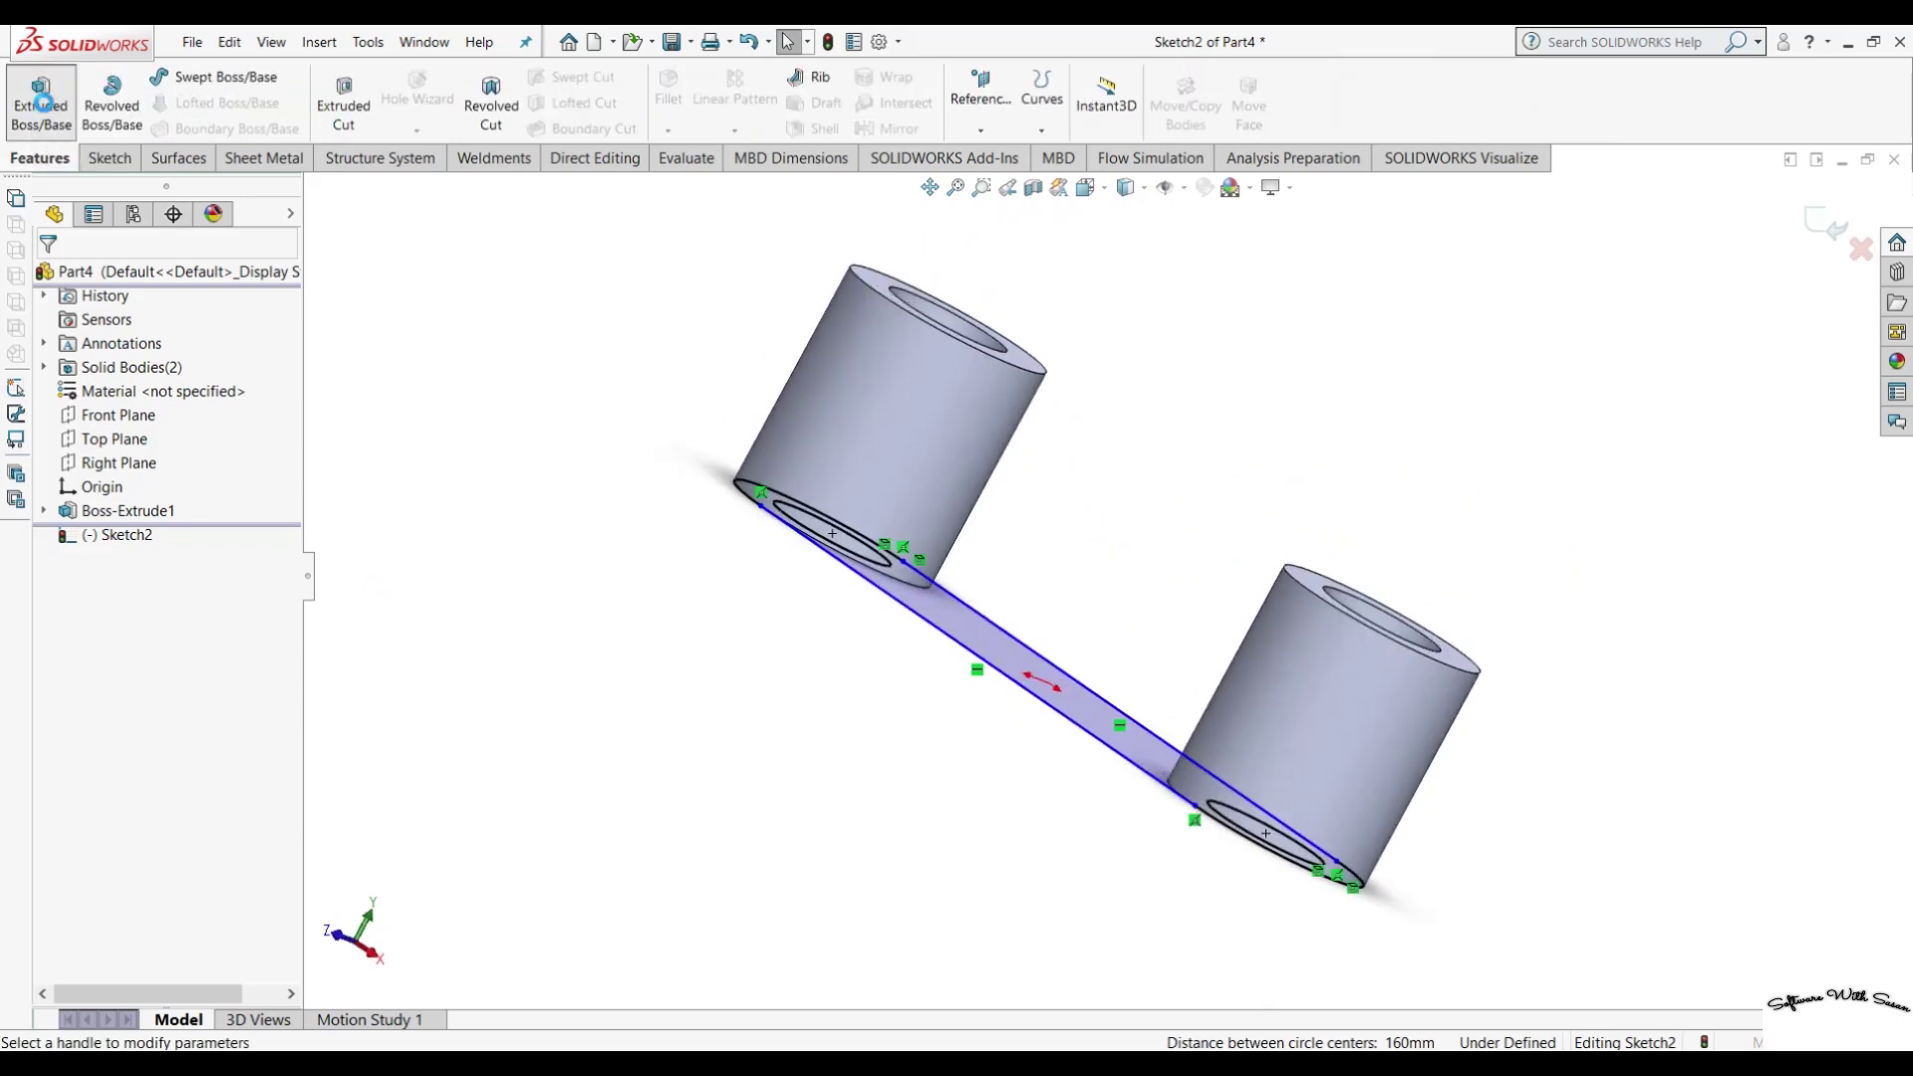
left_click(41, 100)
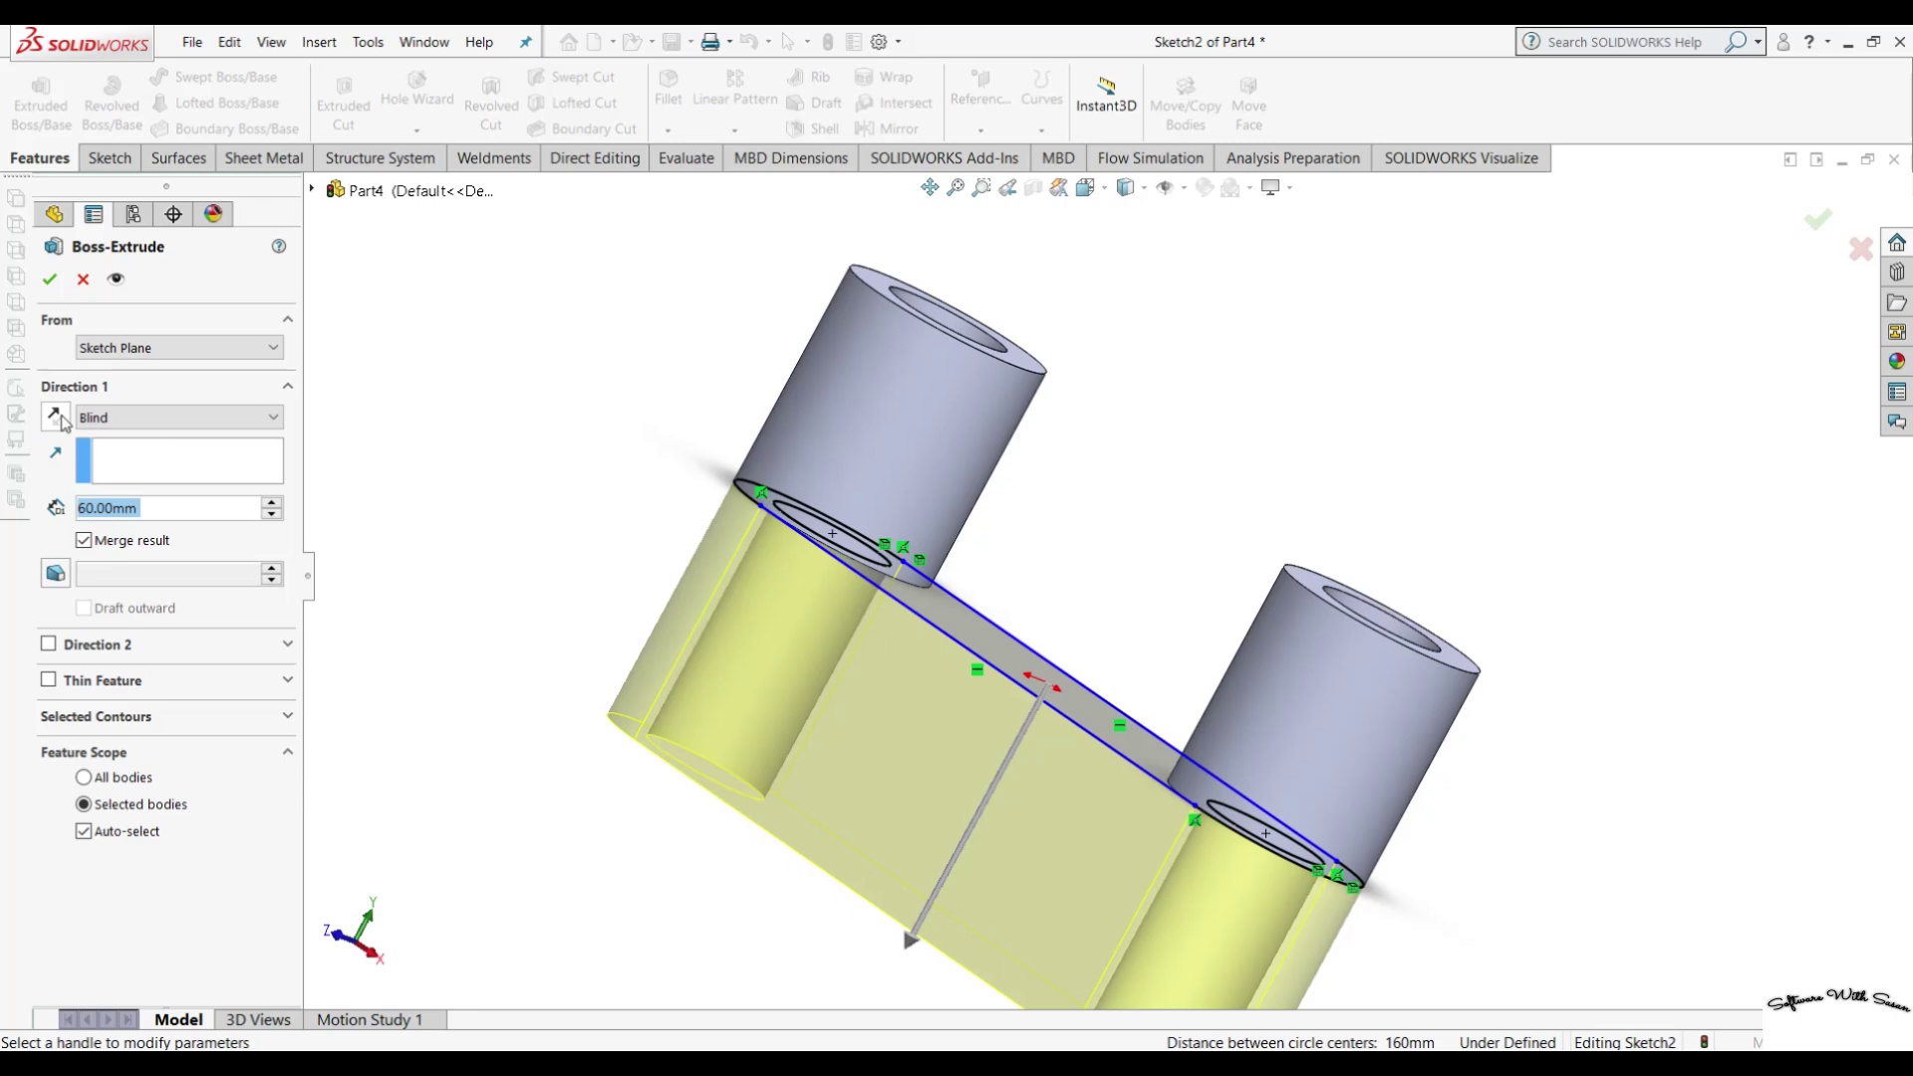
Extrude the plate 10 mm in the reversed direction as Boss-Extrude2.
left_click(59, 419)
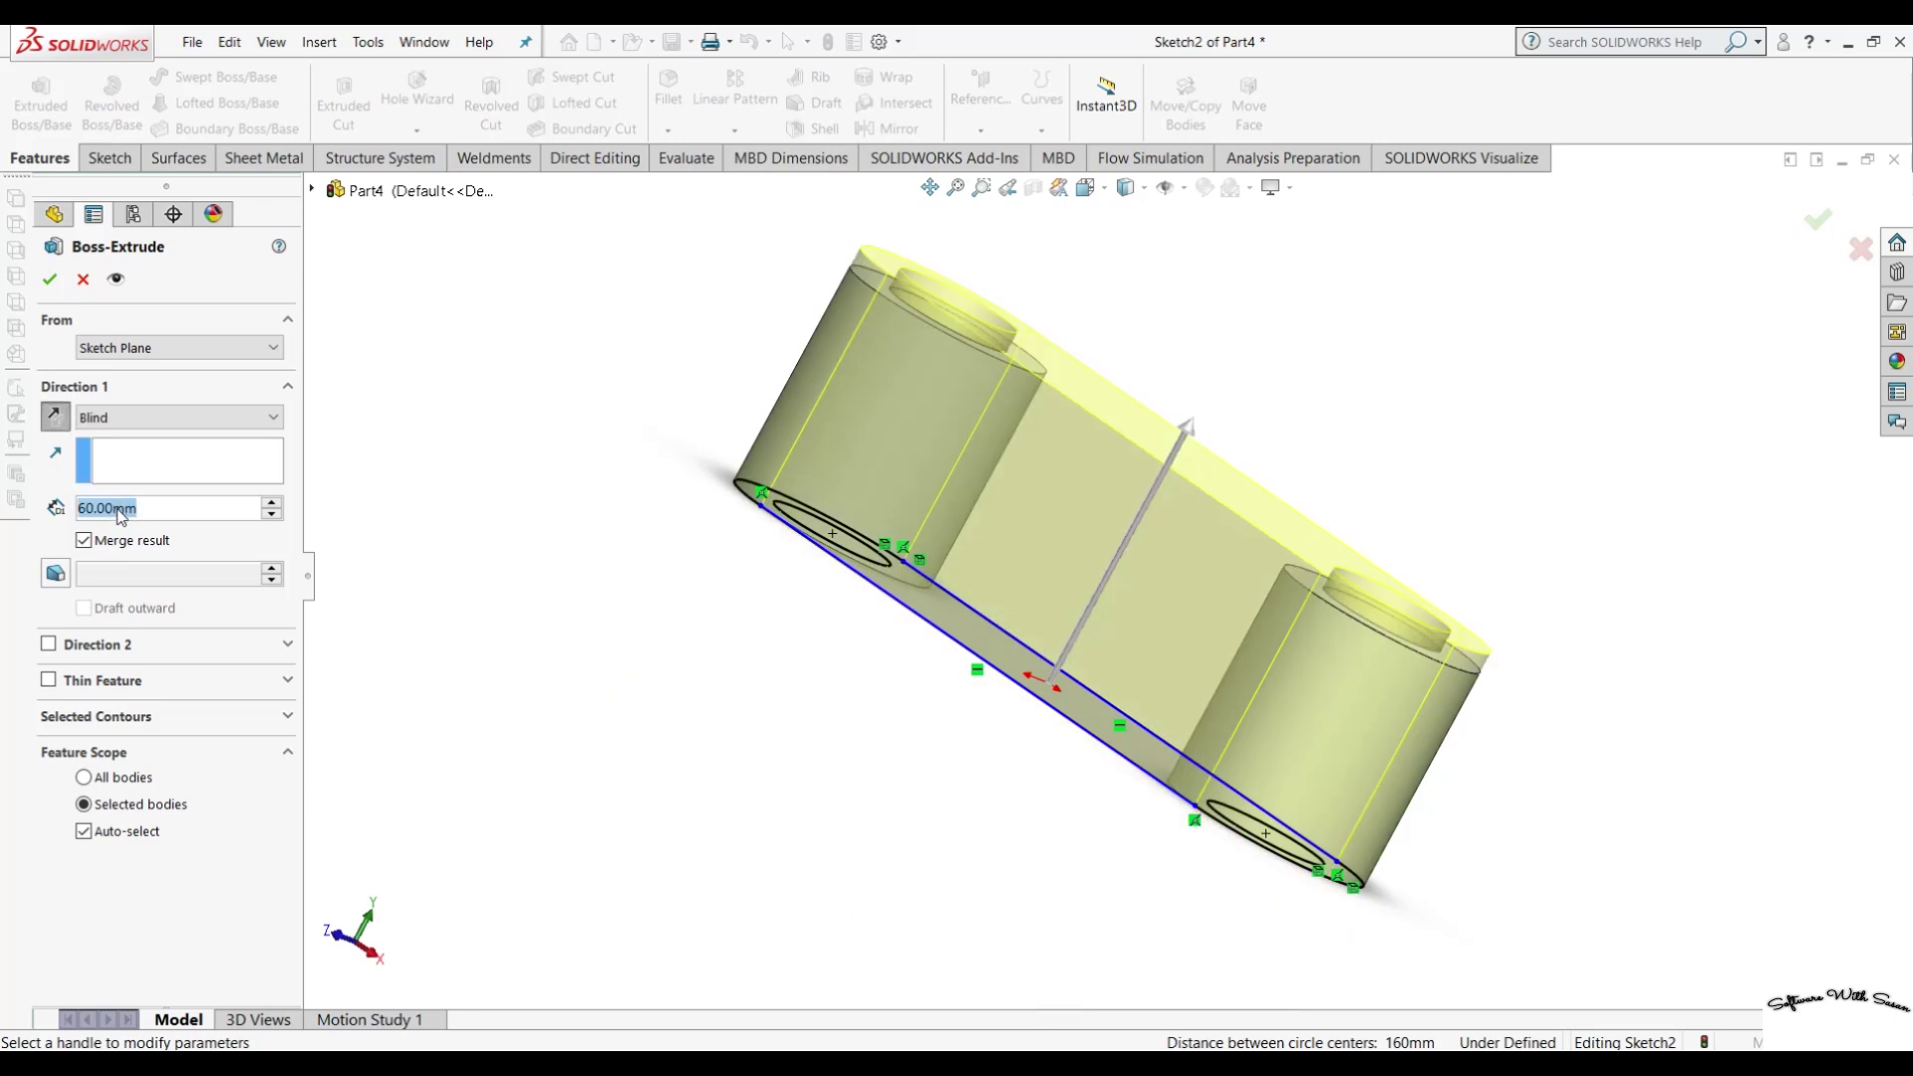
type("100")
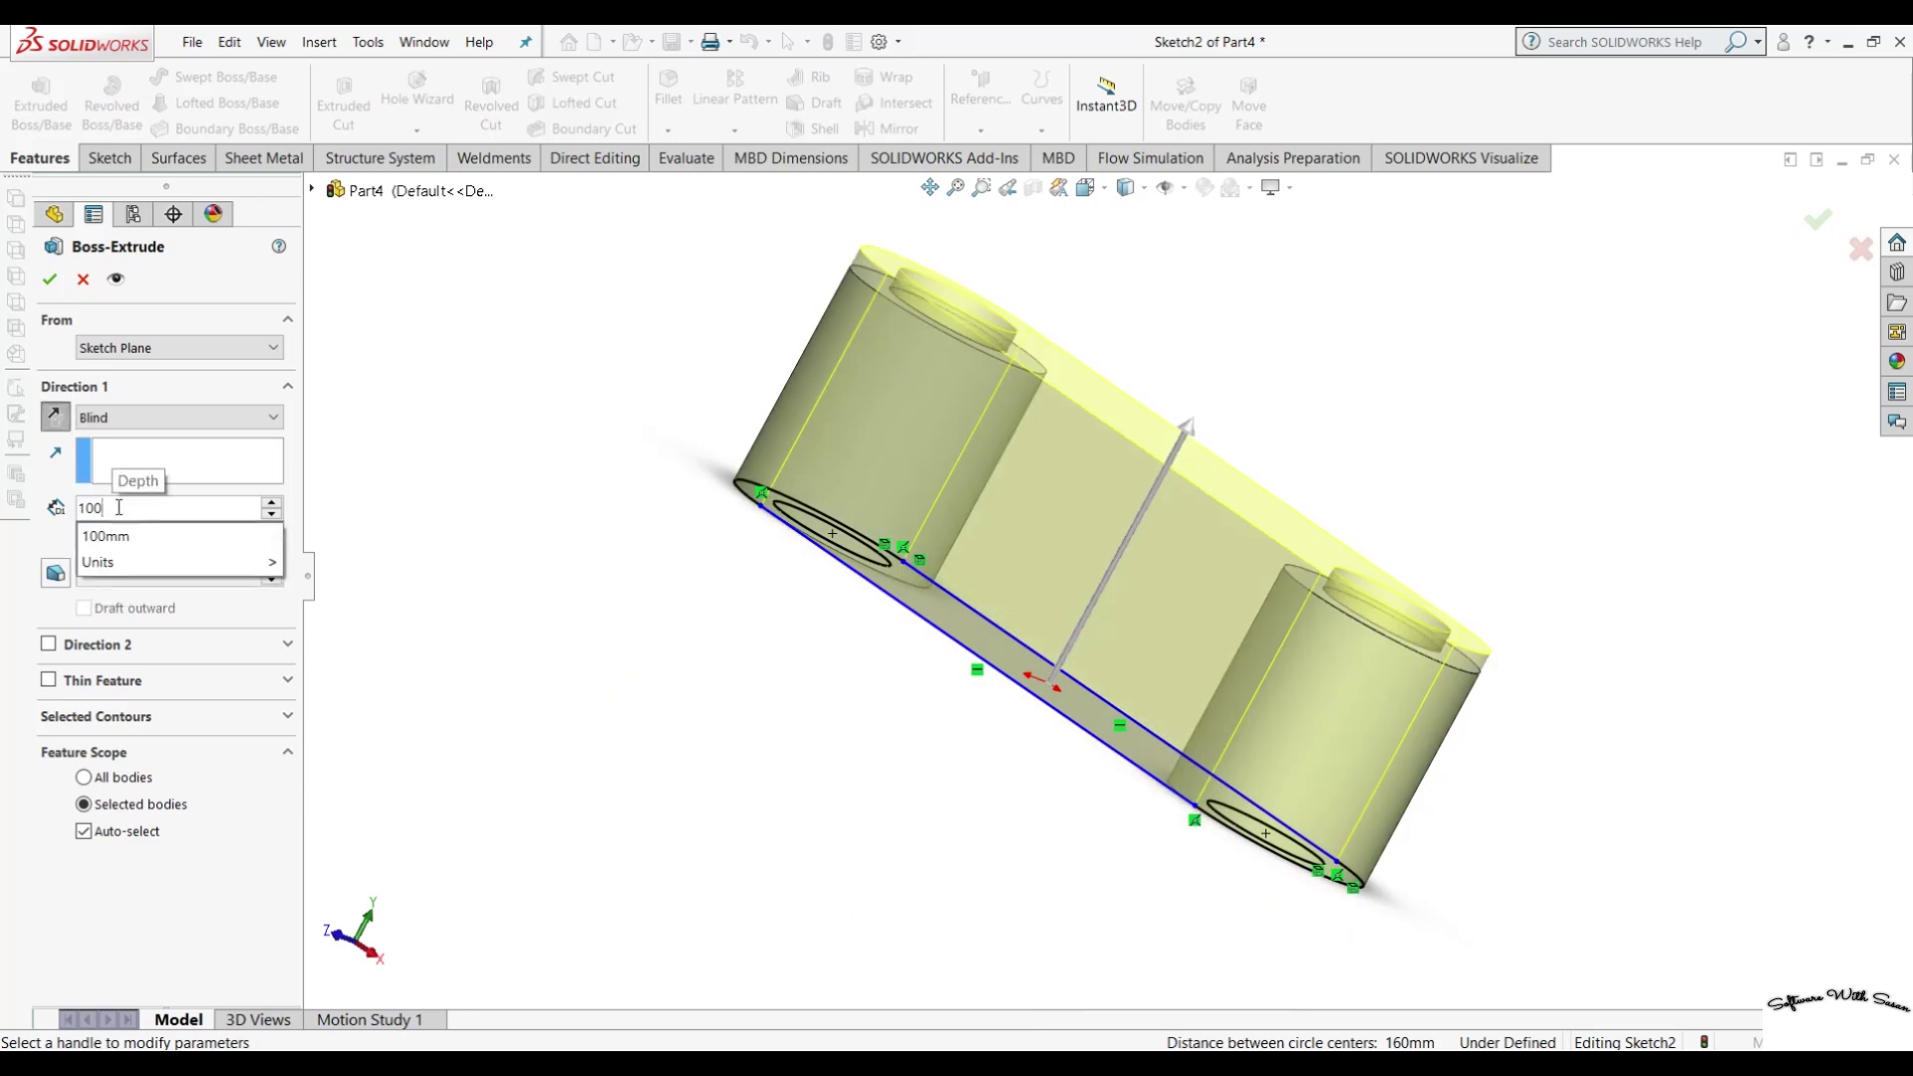
key("BackSpace")
key("Return")
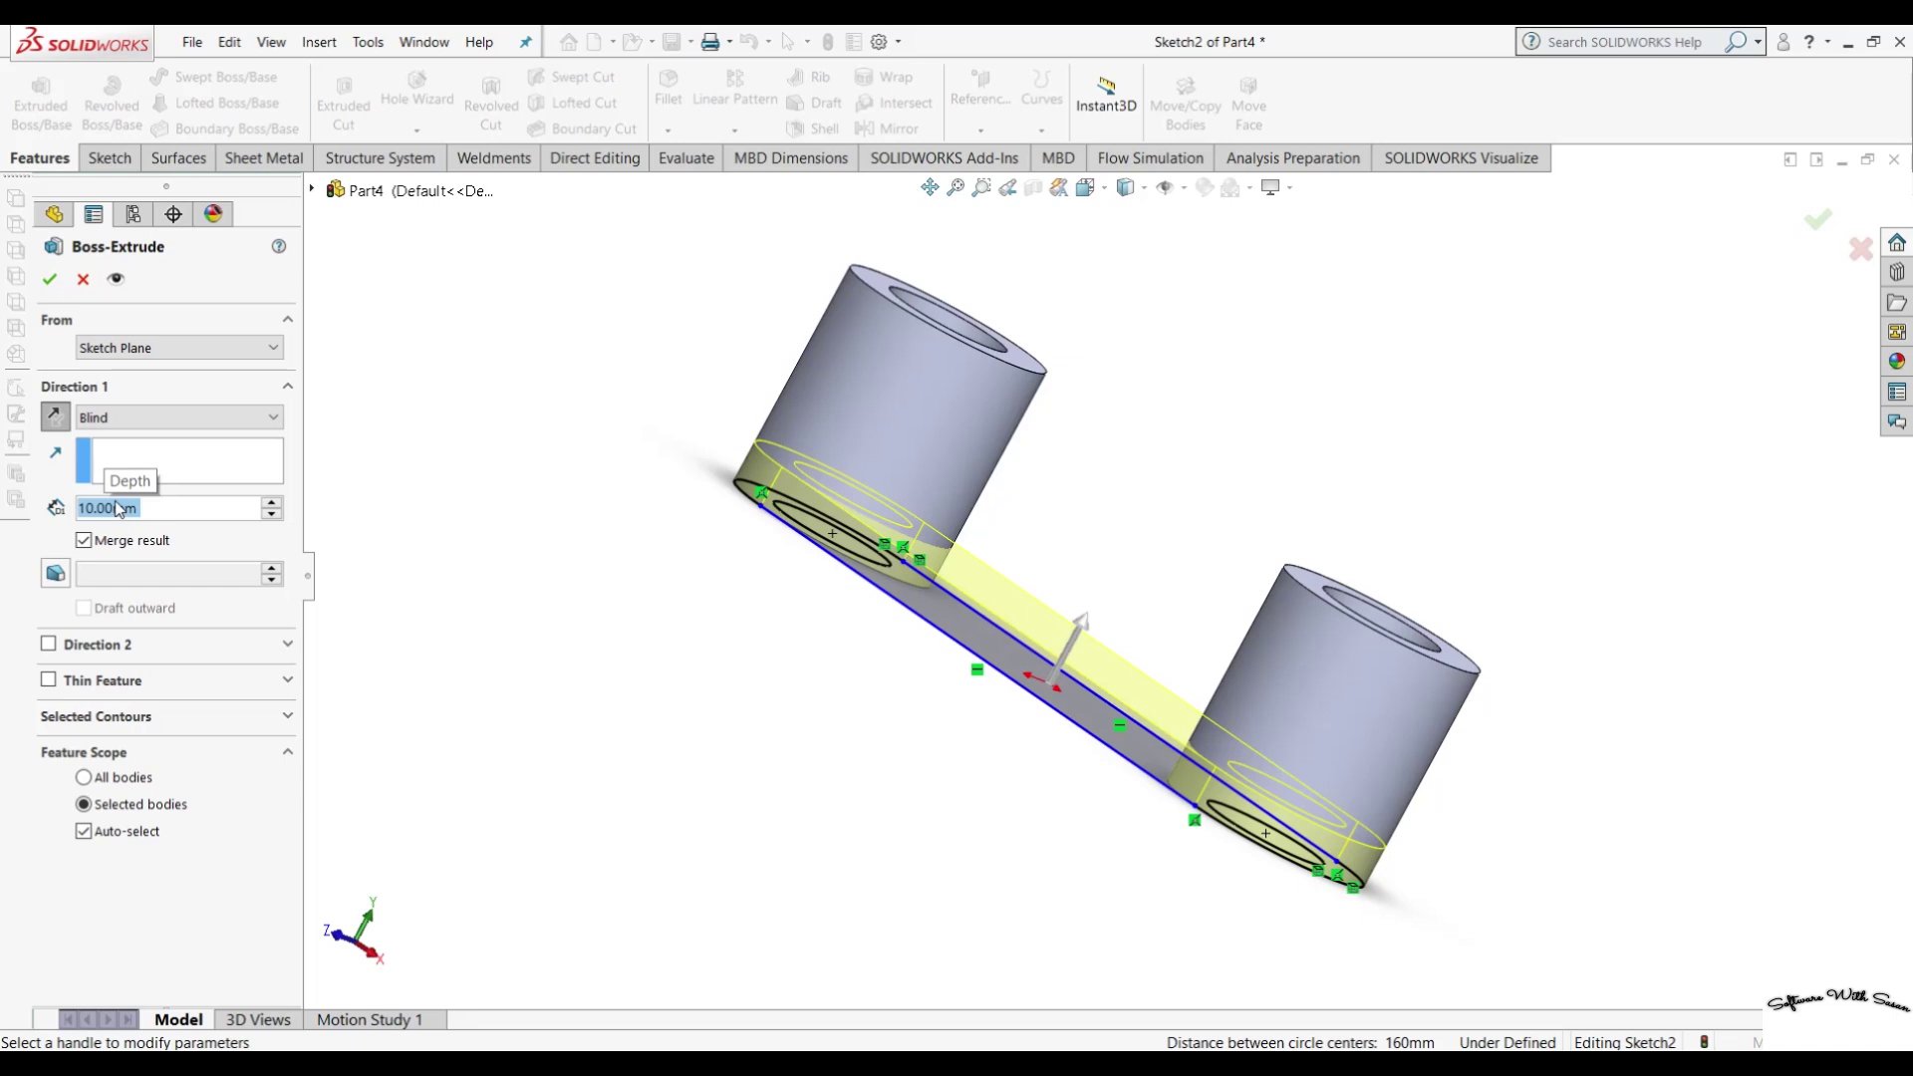
left_click(48, 280)
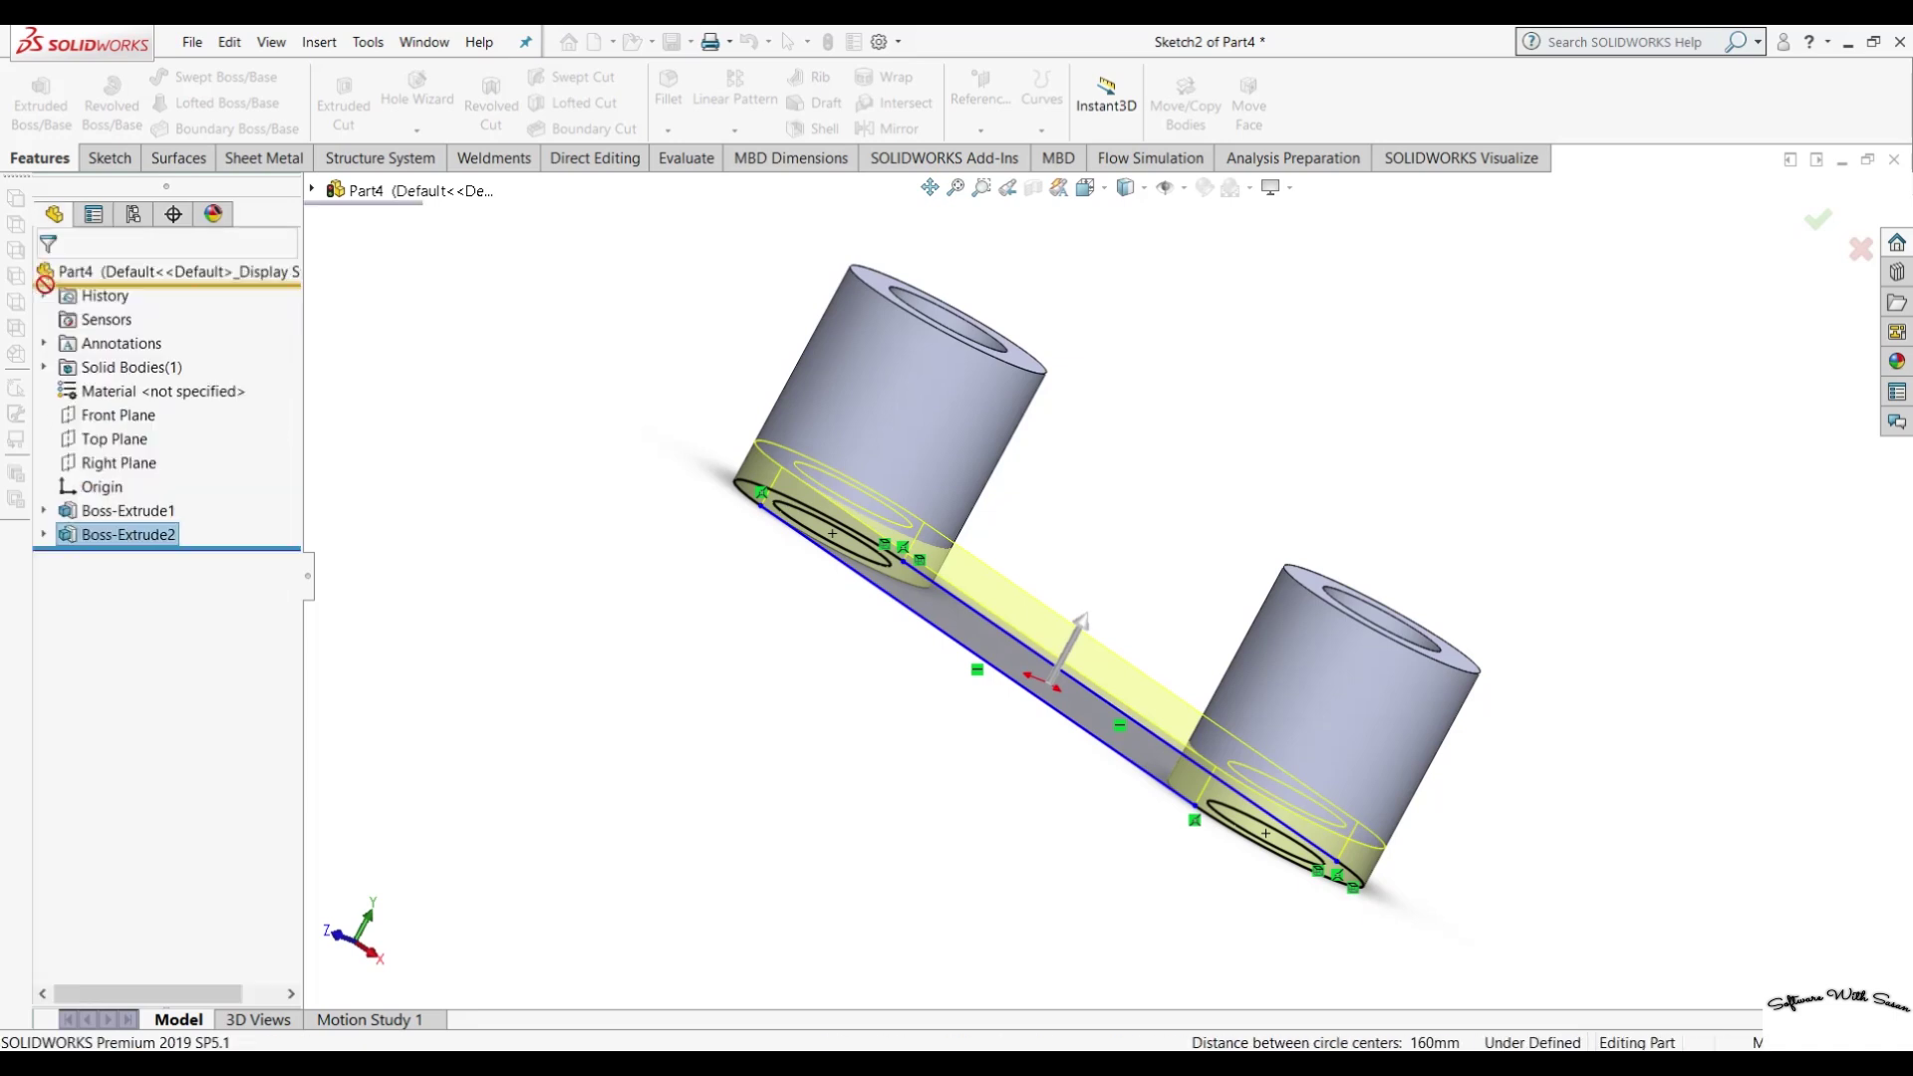
mouse_move(620, 583)
middle_mouse_down()
mouse_move(571, 726)
mouse_move(410, 506)
mouse_move(670, 529)
mouse_move(563, 529)
mouse_move(594, 649)
mouse_move(705, 573)
mouse_move(624, 618)
middle_mouse_up()
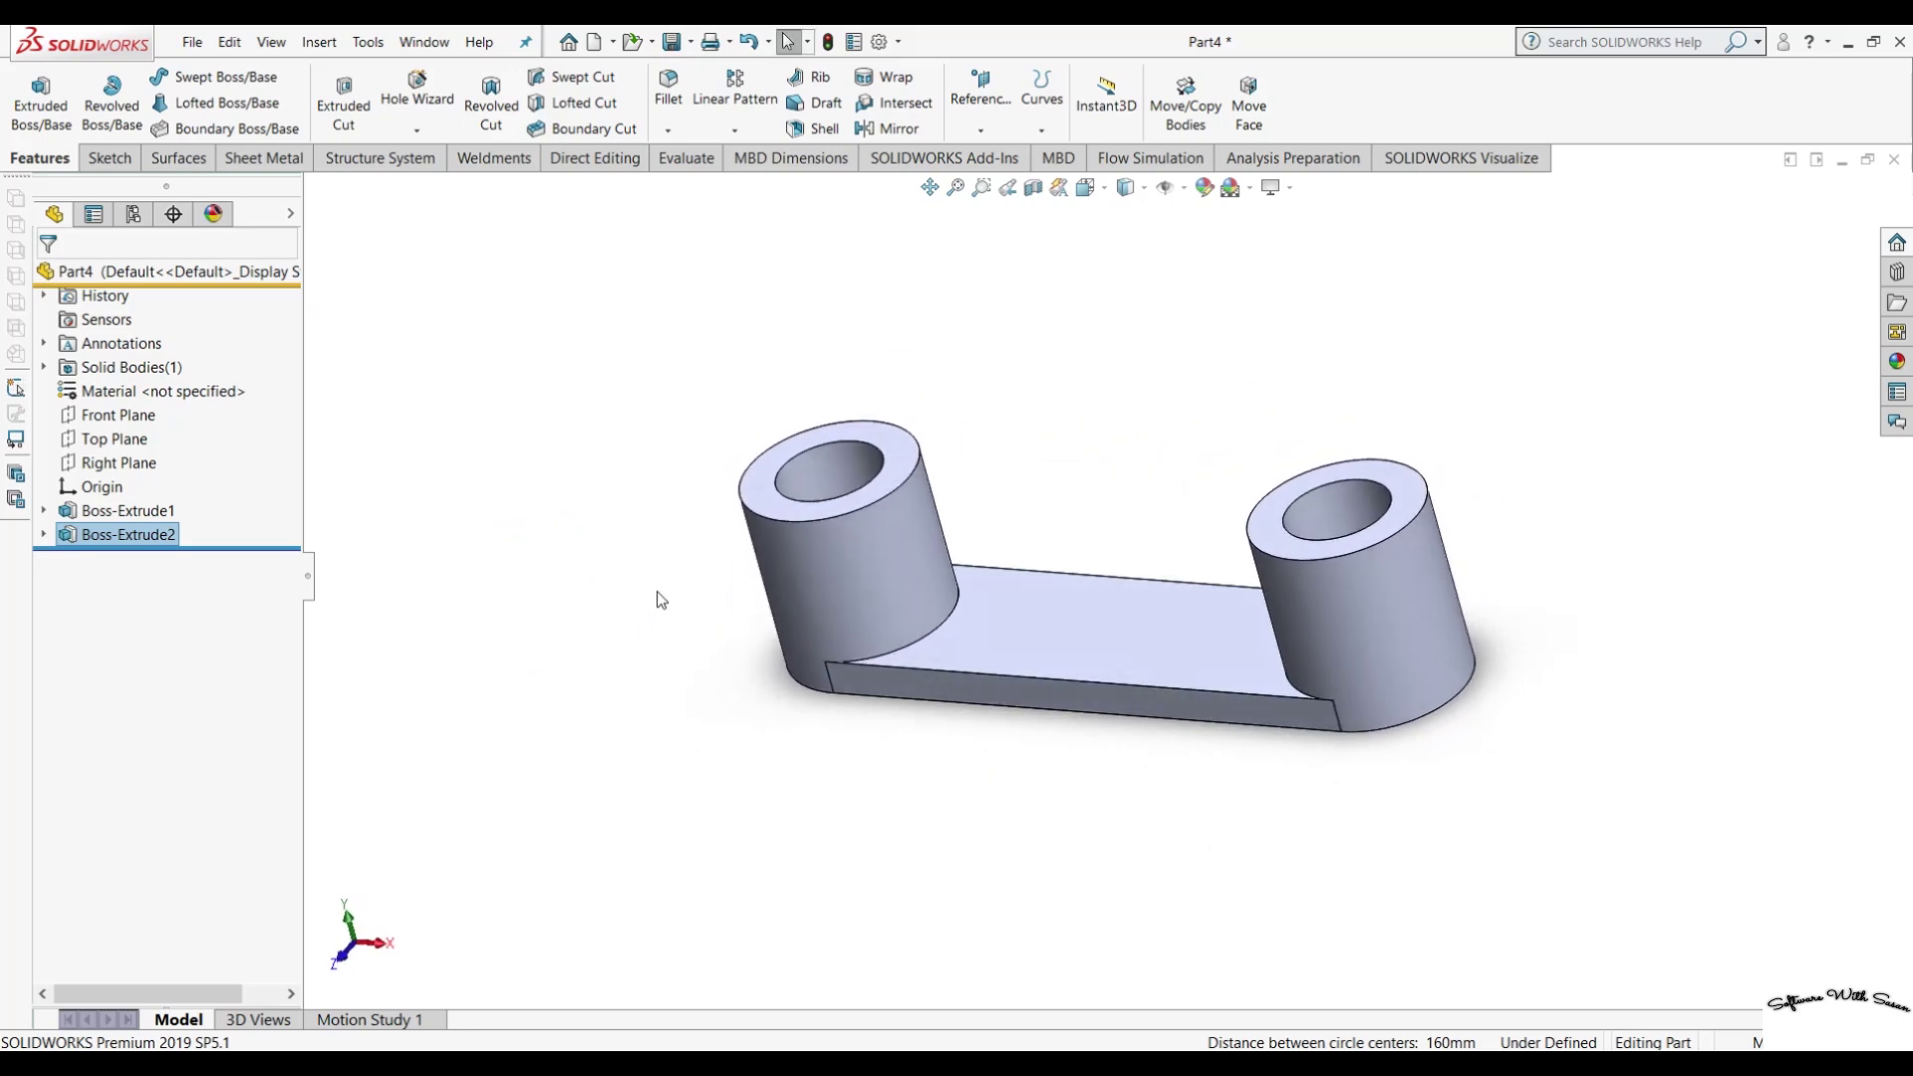
Try a 2 mm fillet on the boss-to-plate junction edge, then cancel it.
left_click(671, 112)
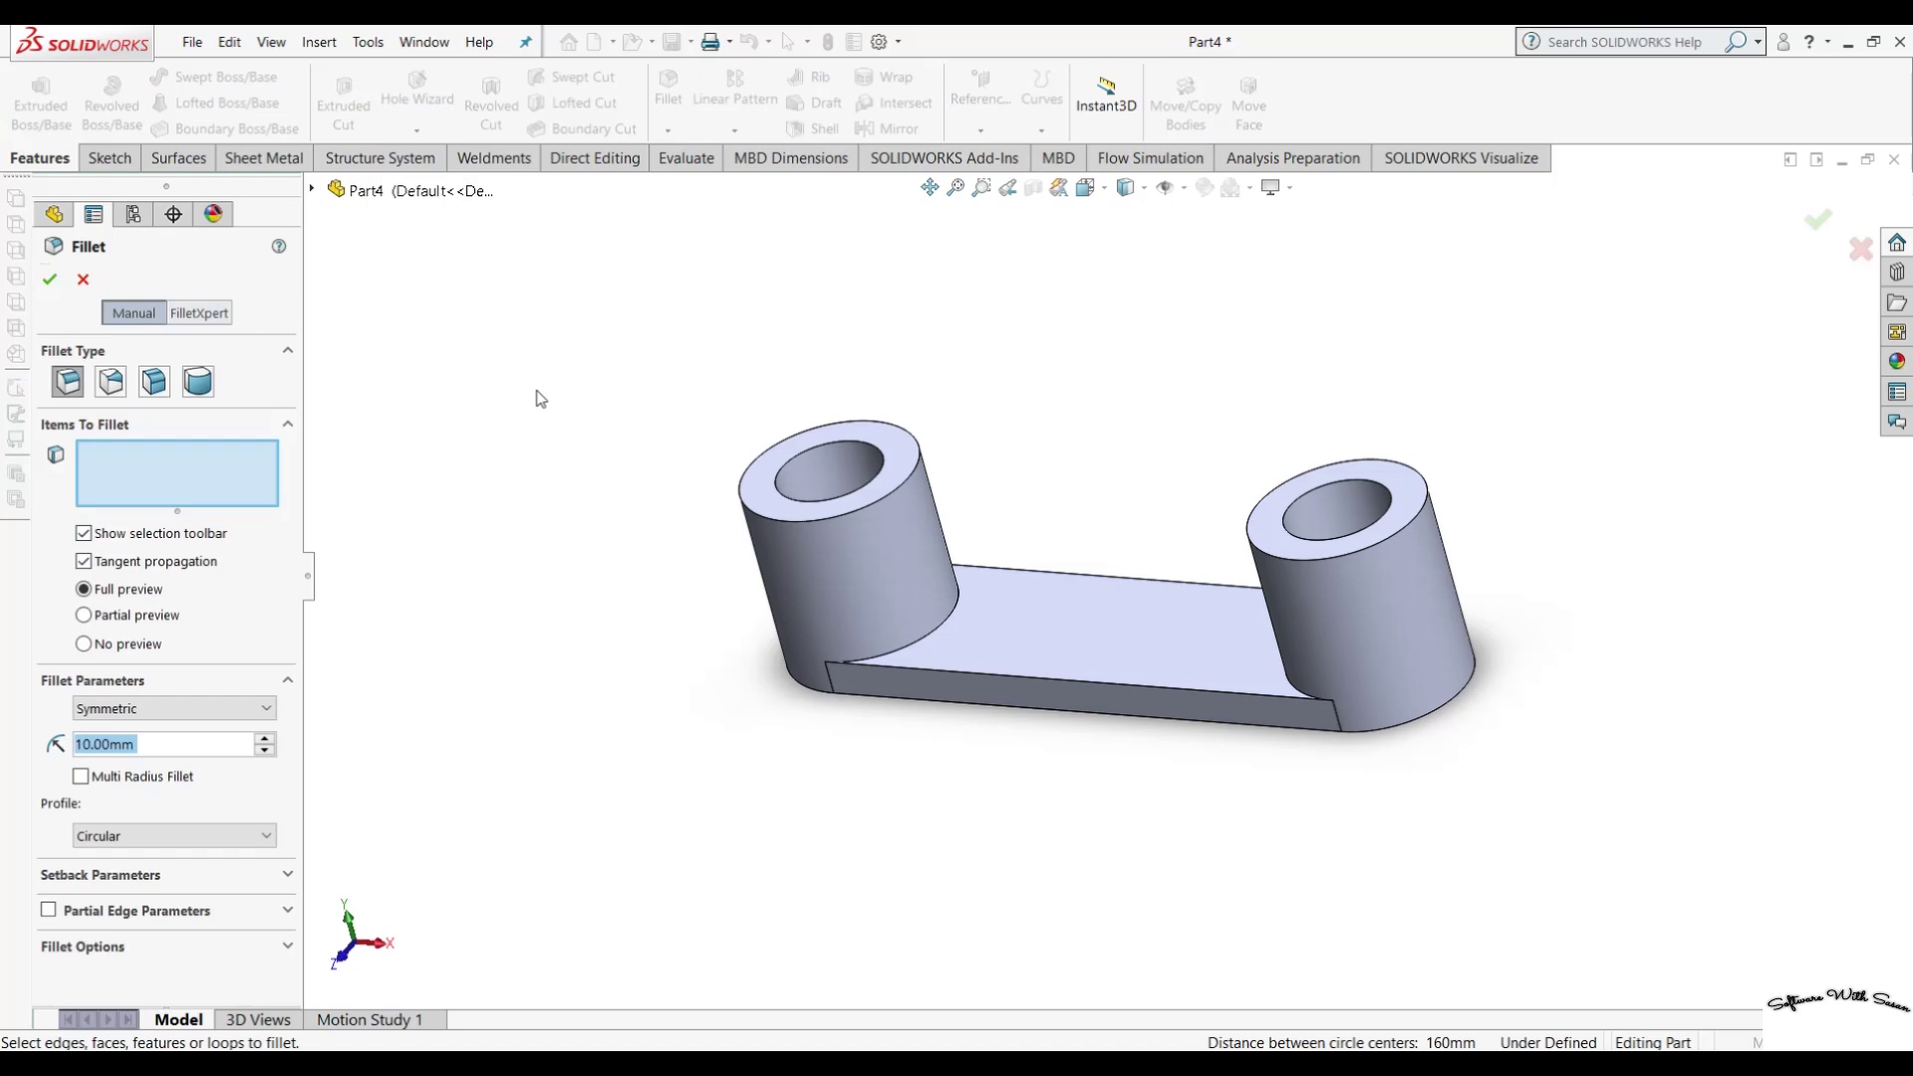
type("2")
key("Return")
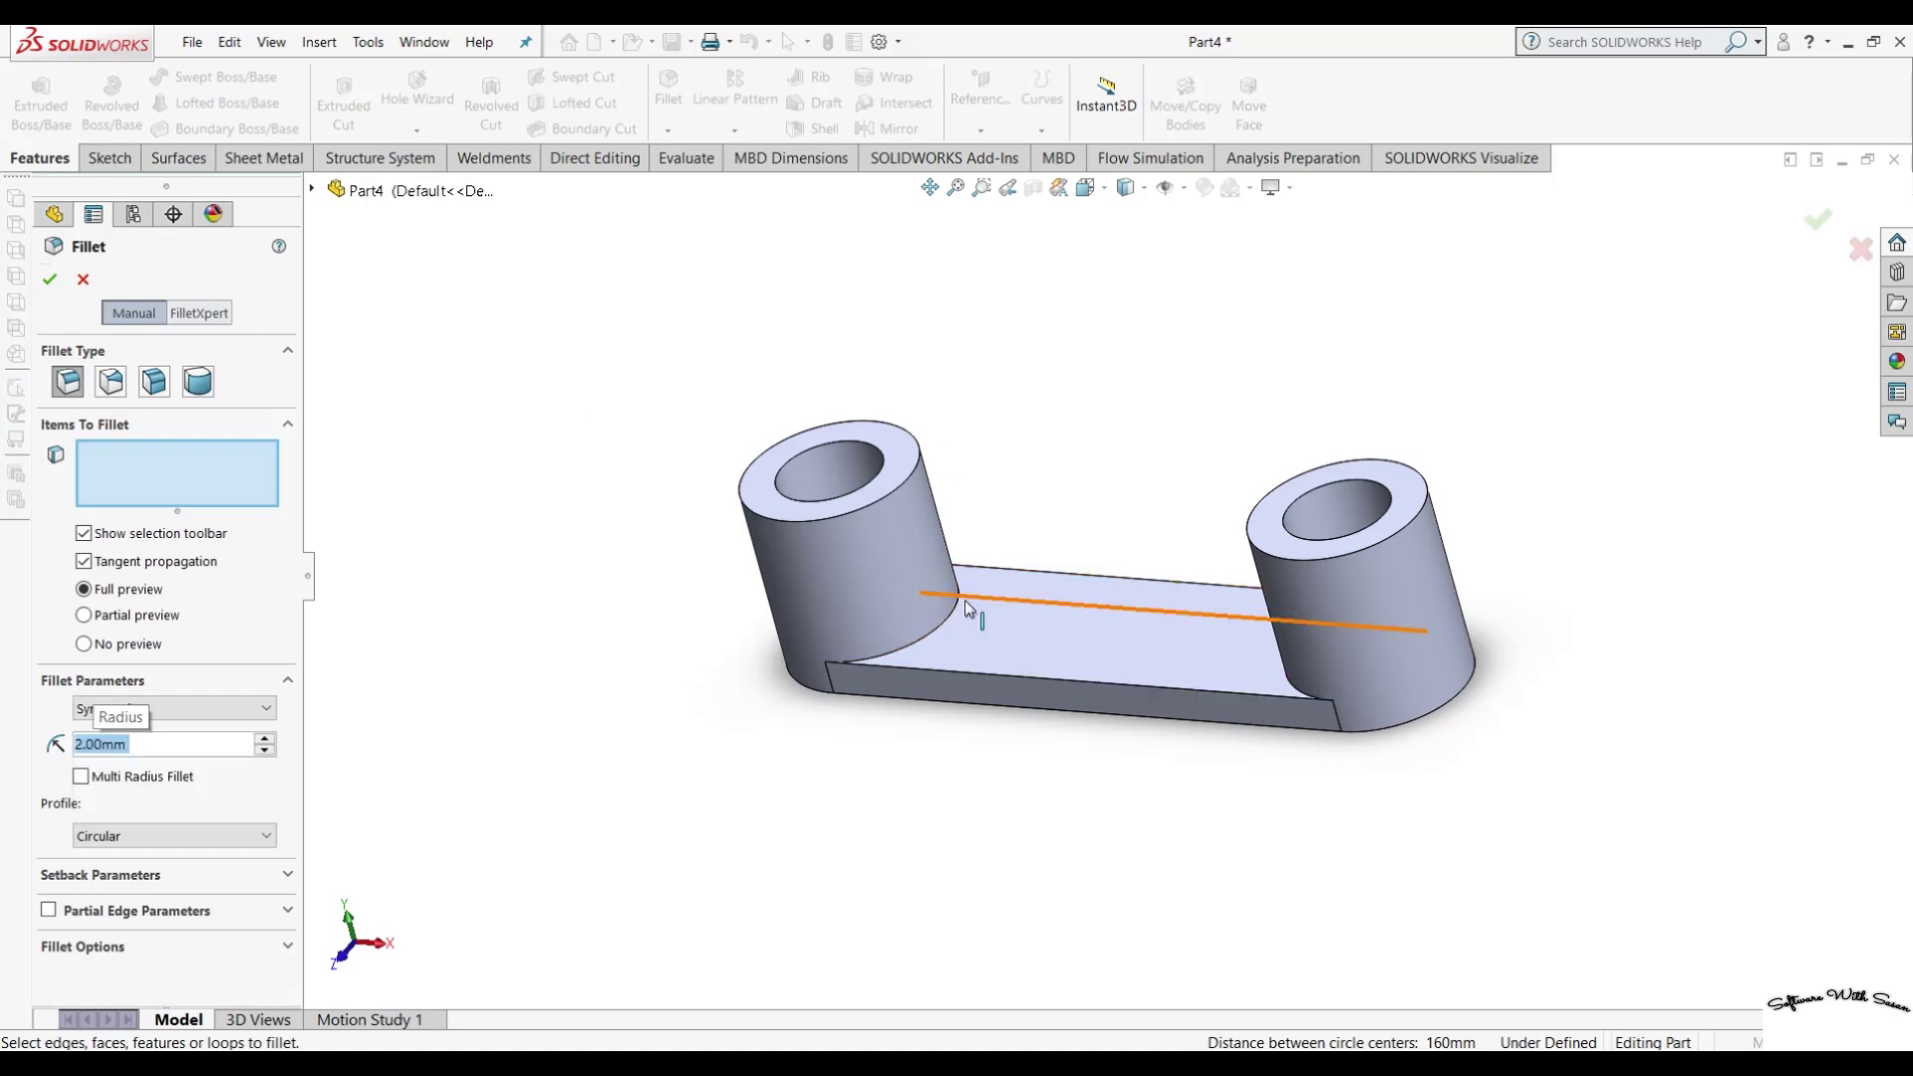
left_click(953, 620)
middle_click_drag(1222, 814, 1332, 747)
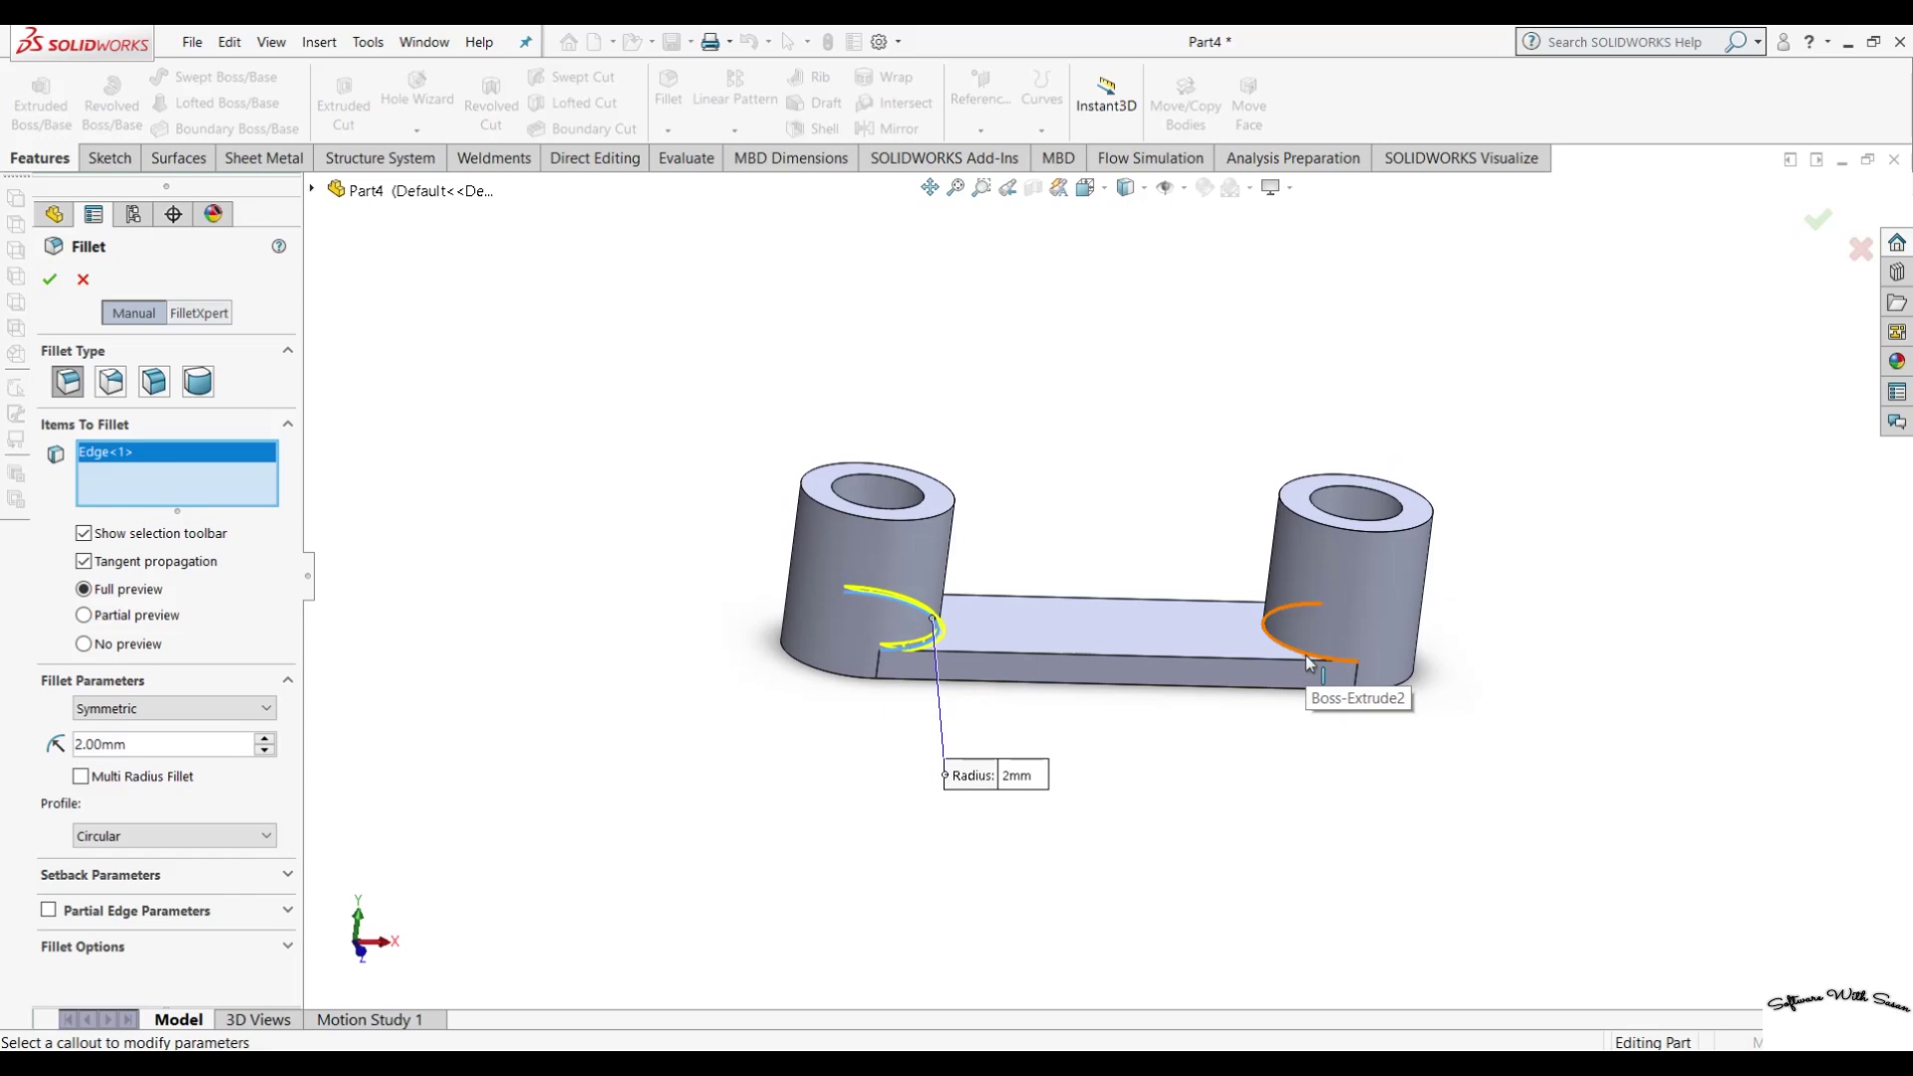
left_click(83, 280)
mouse_move(1208, 833)
middle_mouse_down()
mouse_move(1180, 812)
mouse_move(1087, 843)
mouse_move(1089, 781)
mouse_move(1127, 768)
mouse_move(1145, 812)
mouse_move(1136, 832)
mouse_move(1102, 768)
mouse_move(1165, 674)
mouse_move(1229, 726)
mouse_move(1110, 811)
mouse_move(1121, 555)
middle_mouse_up()
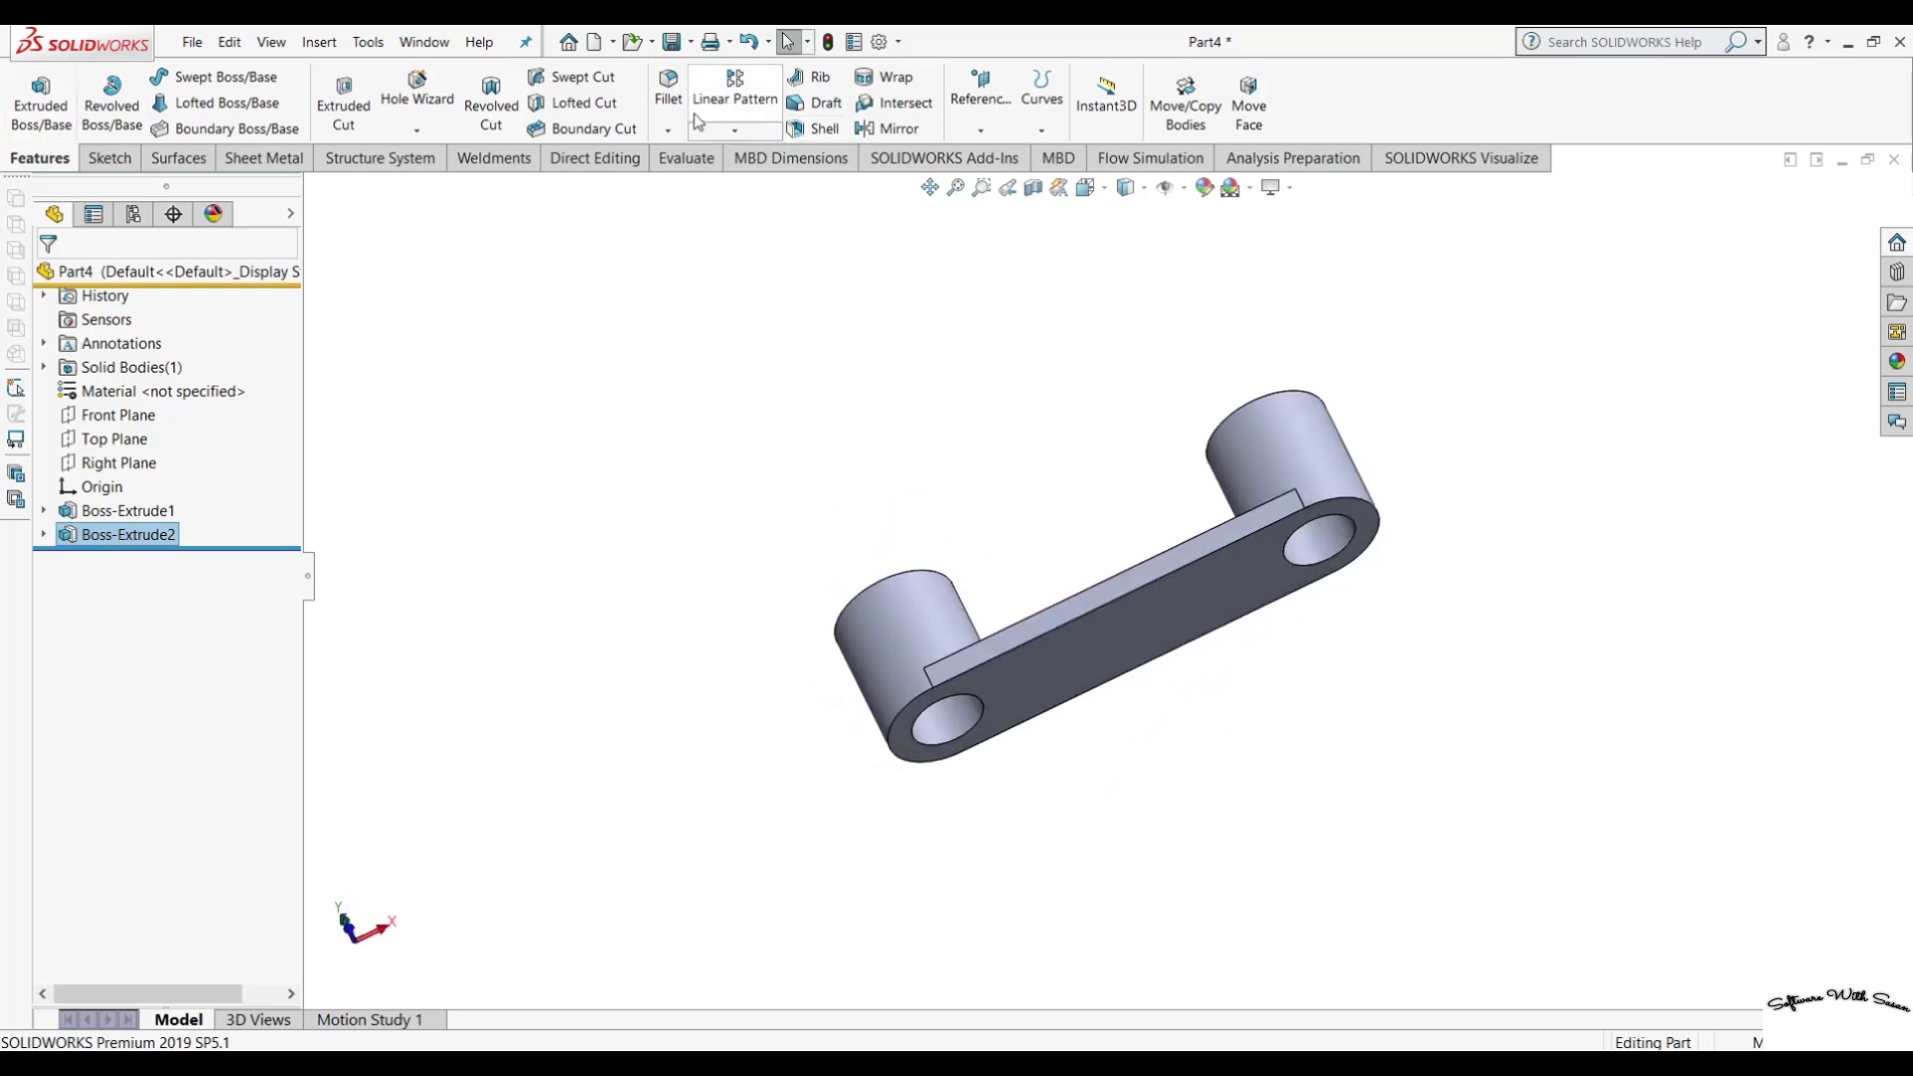
Create Plane1 from the part's bottom face and the left boss's top face.
left_click(980, 99)
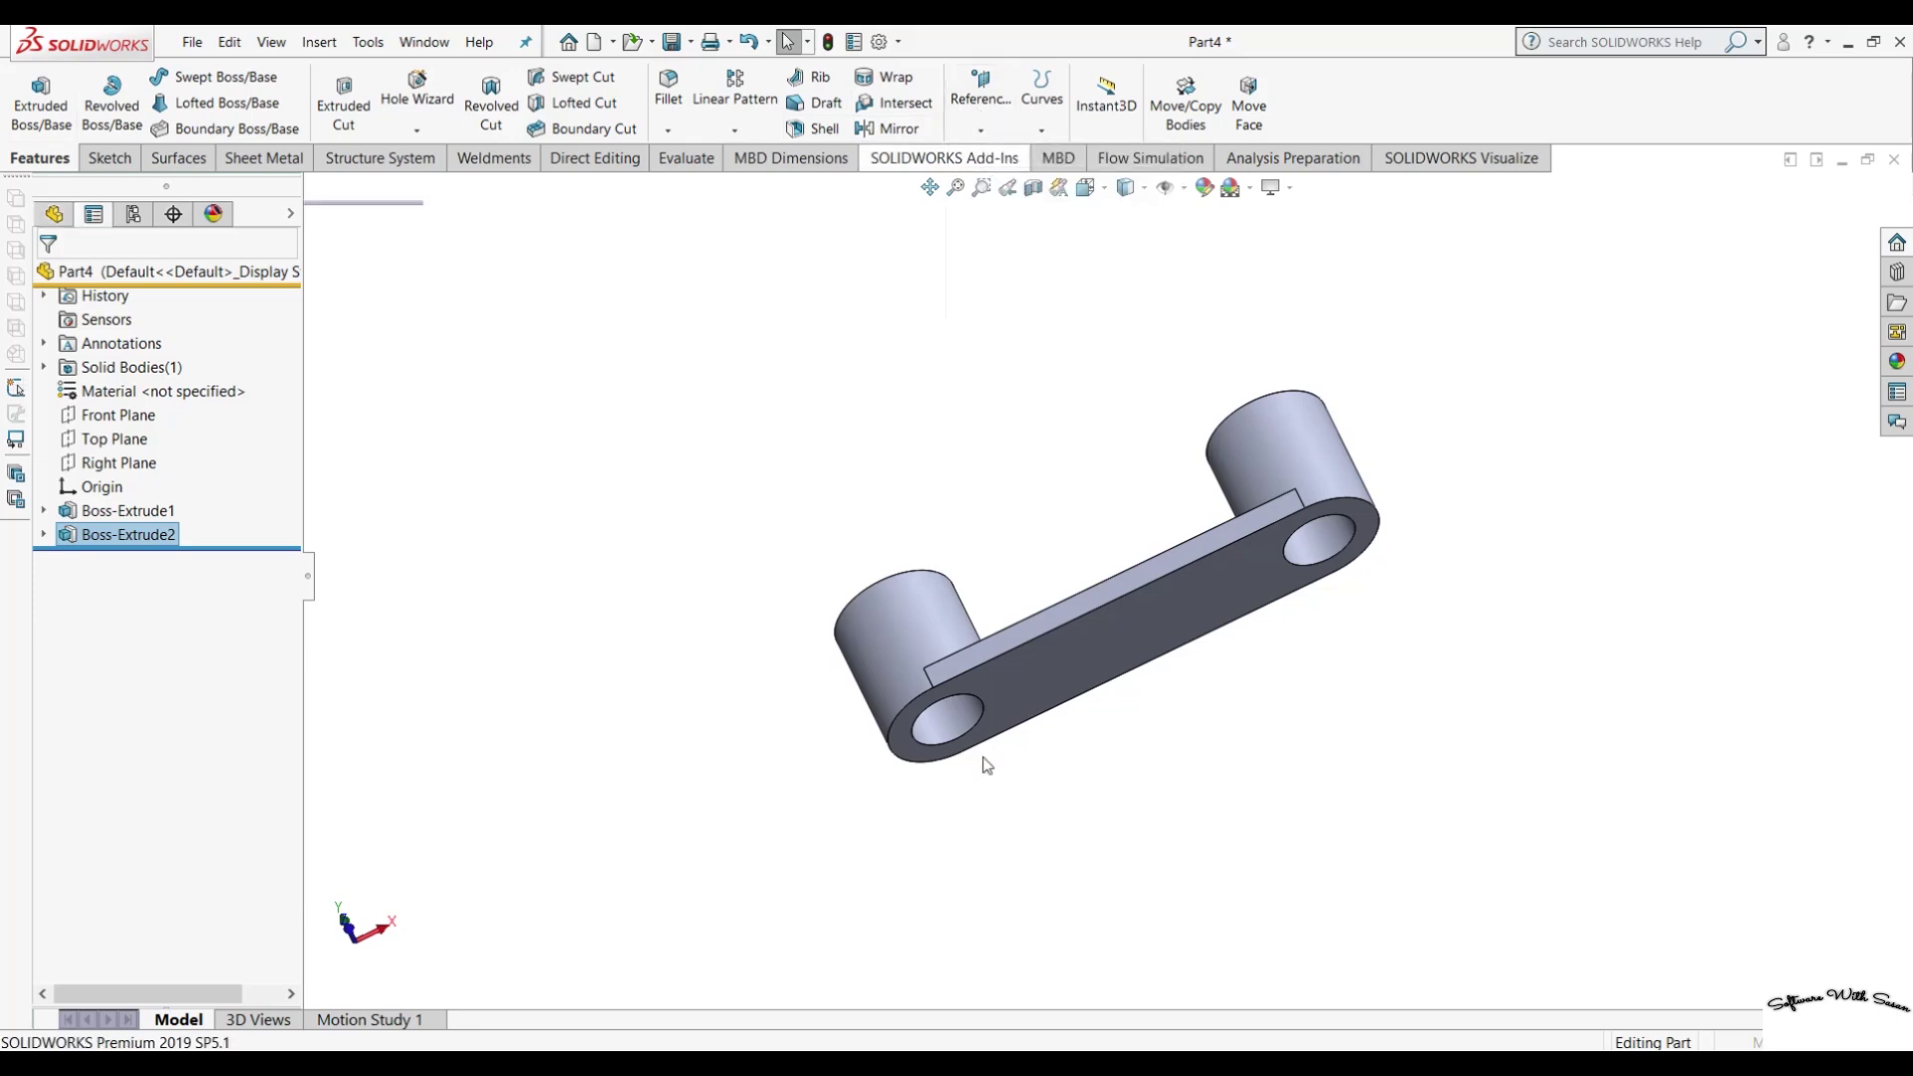
left_click(915, 754)
middle_click_drag(782, 761, 953, 757)
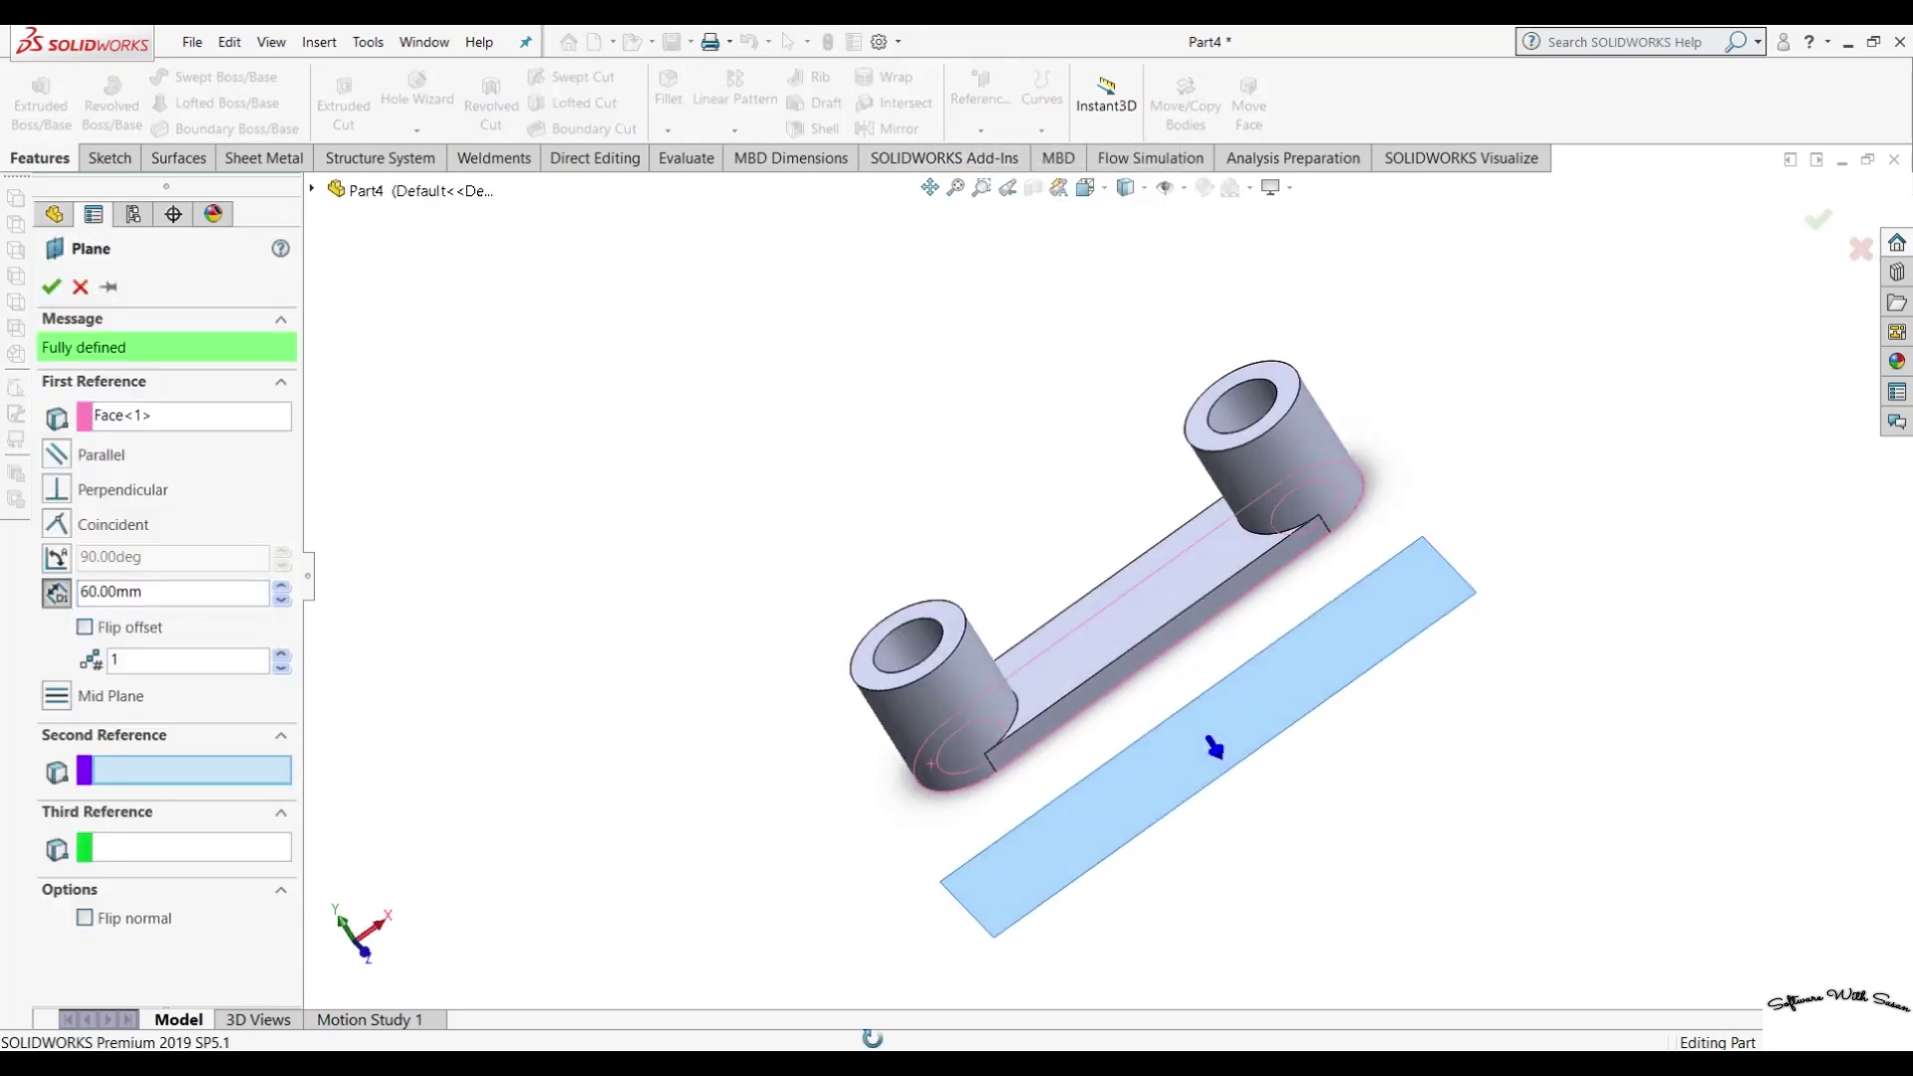
left_click(910, 692)
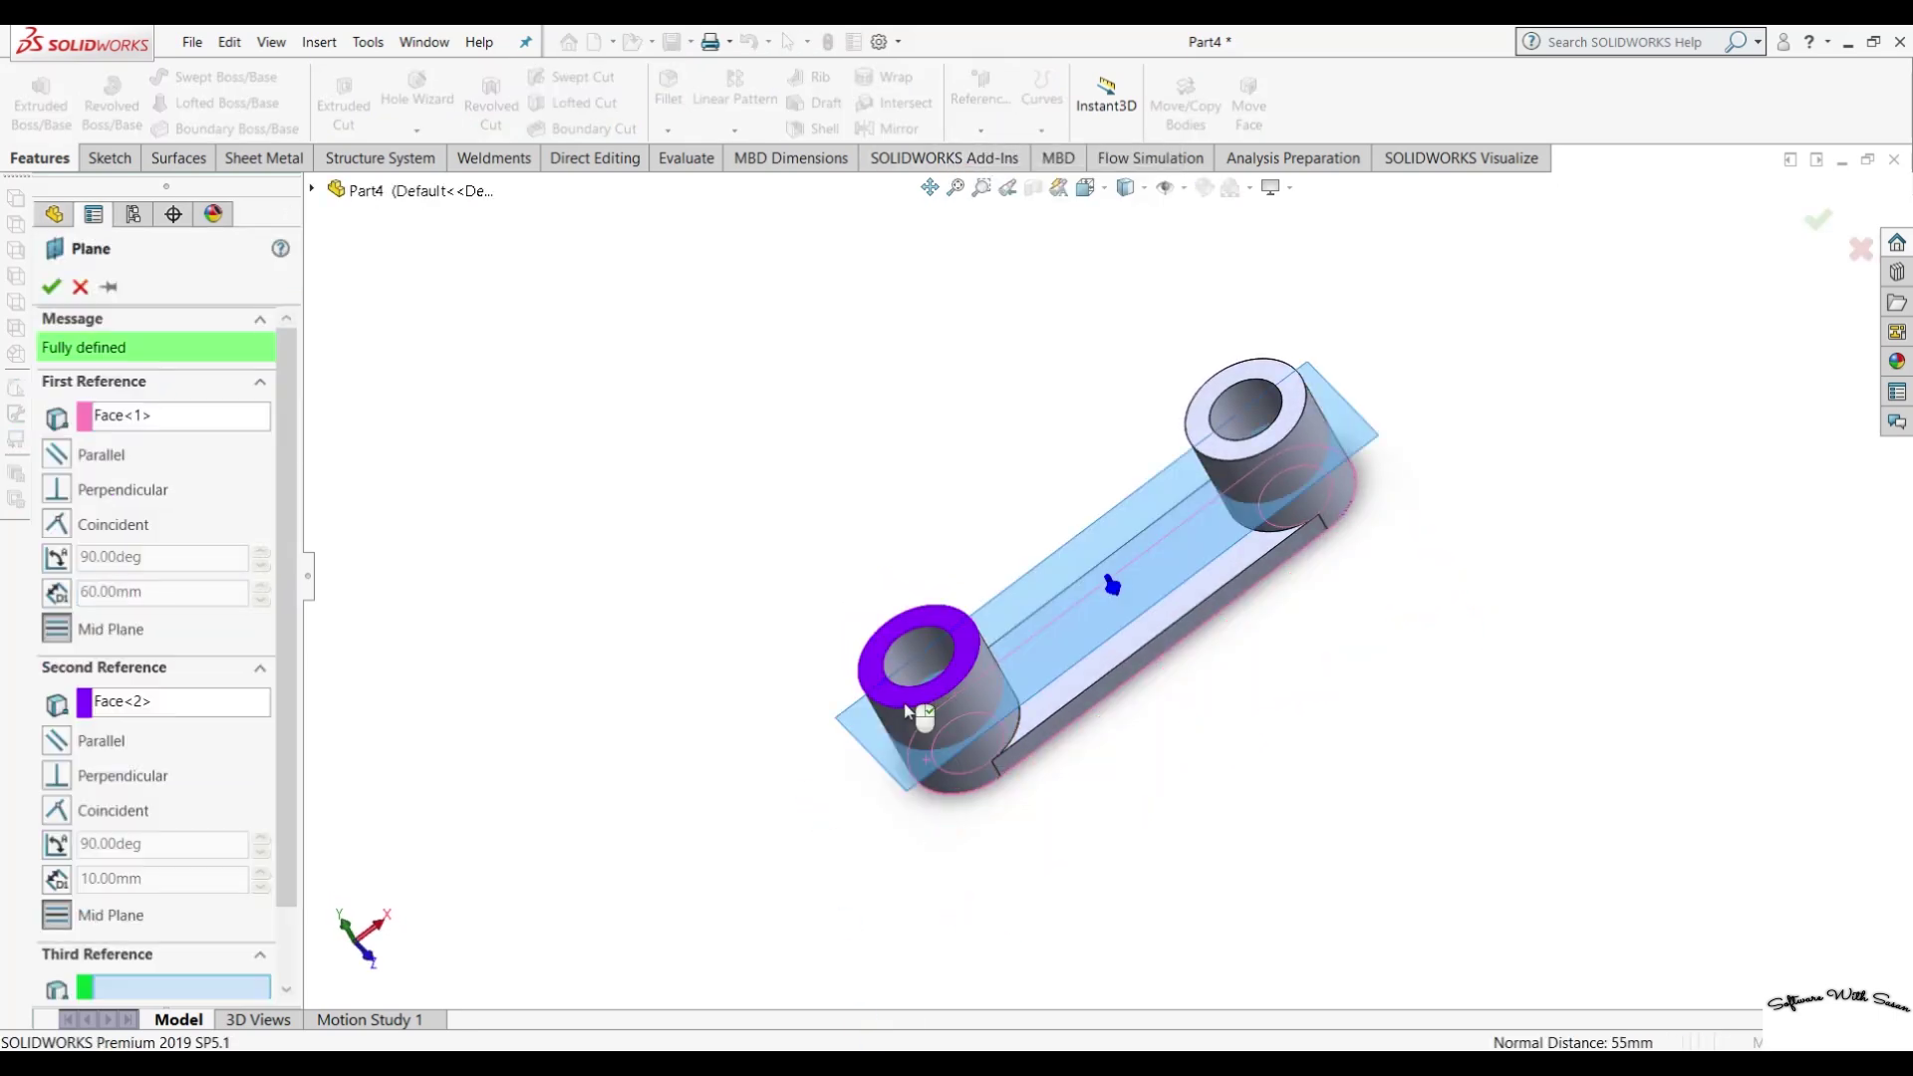
left_click(47, 287)
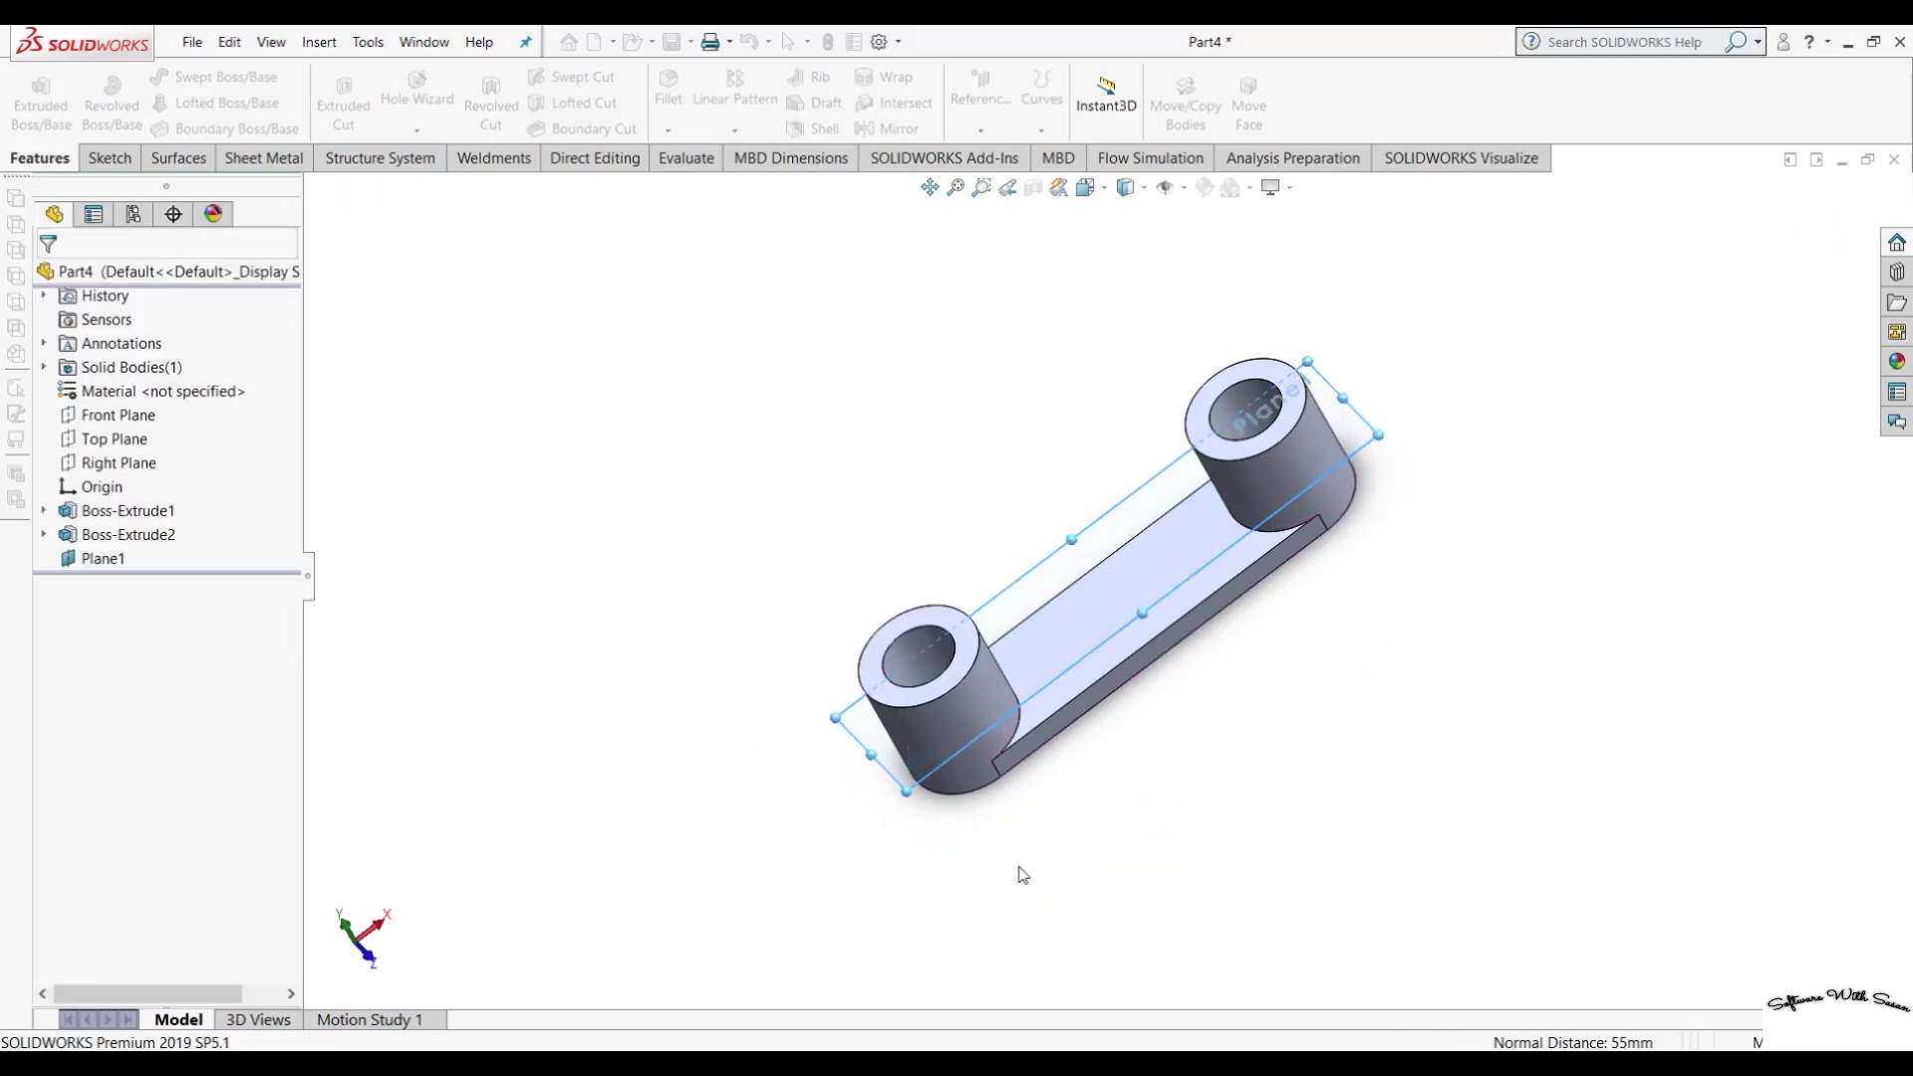
Start a sketch on Plane1 and draw a 60 mm horizontal line from the left hole's centre.
key("ctrl+8")
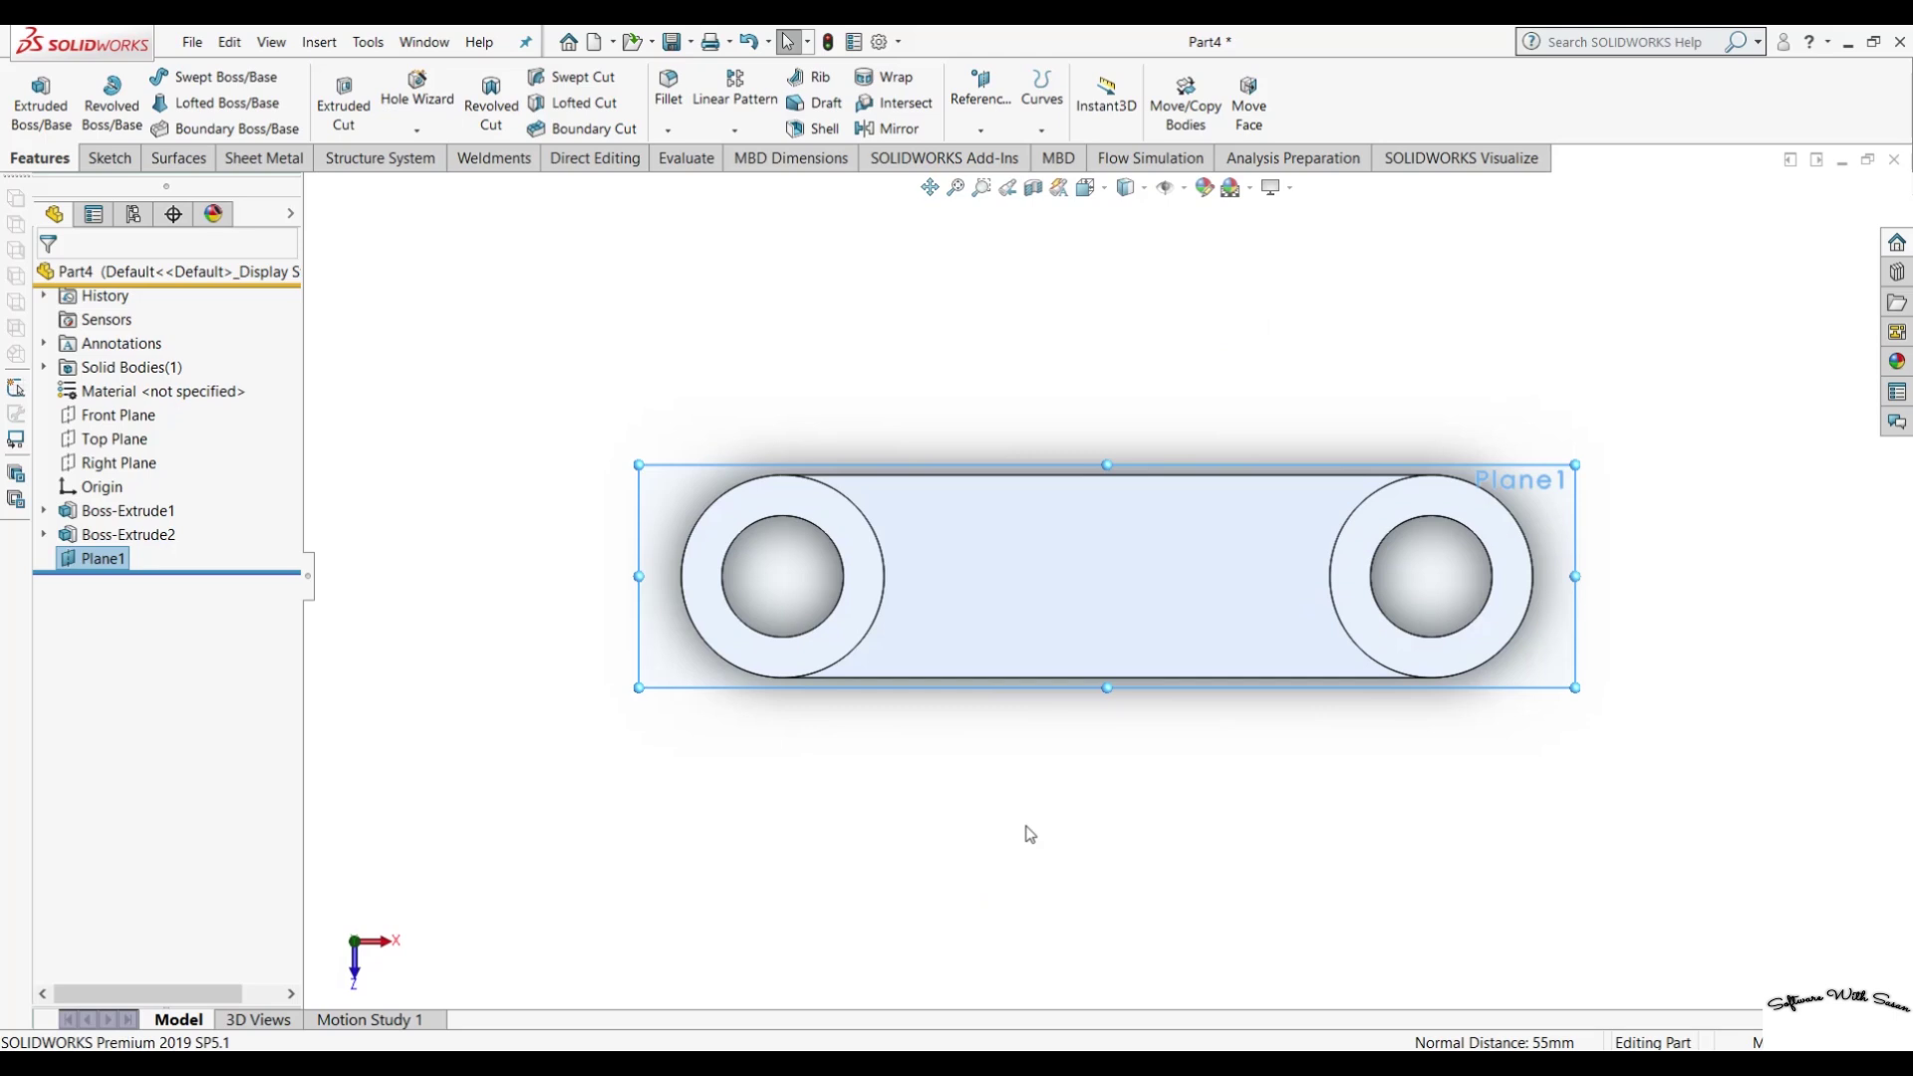
left_click(107, 158)
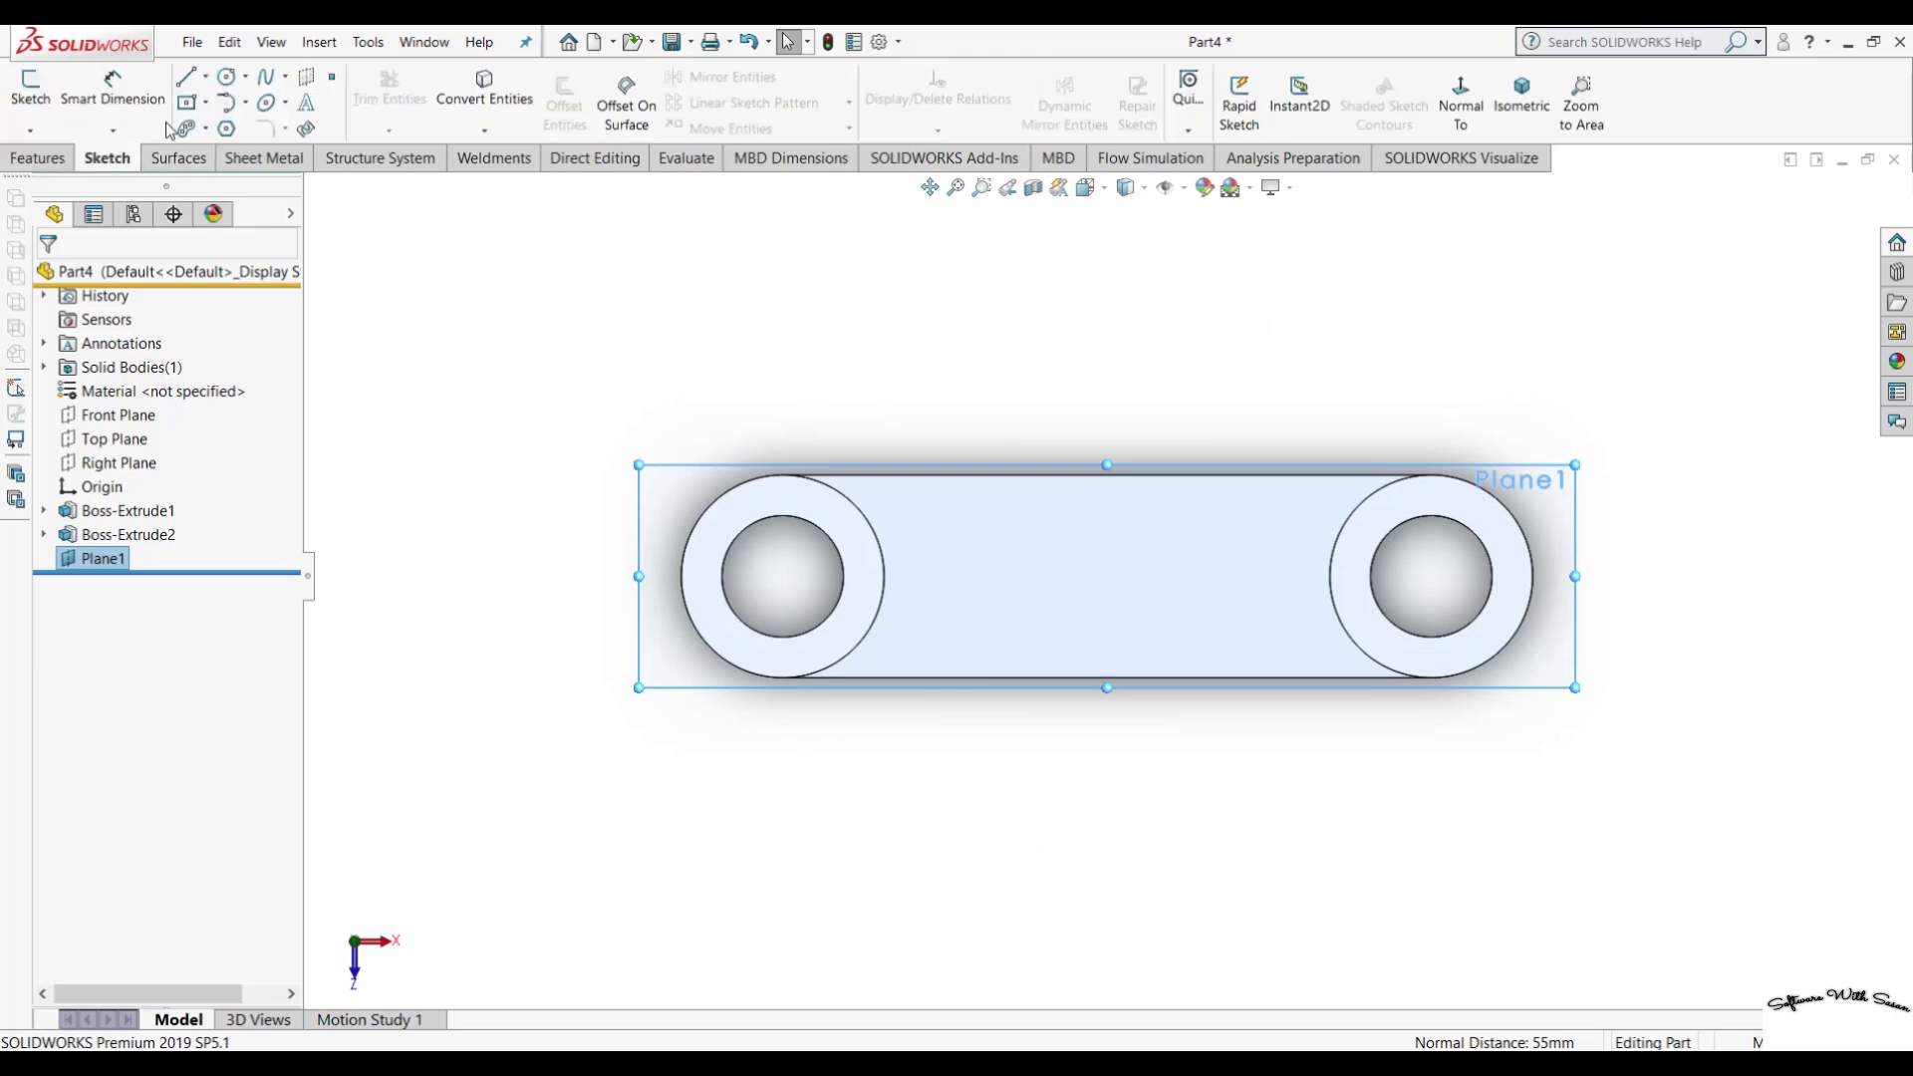
left_click(195, 78)
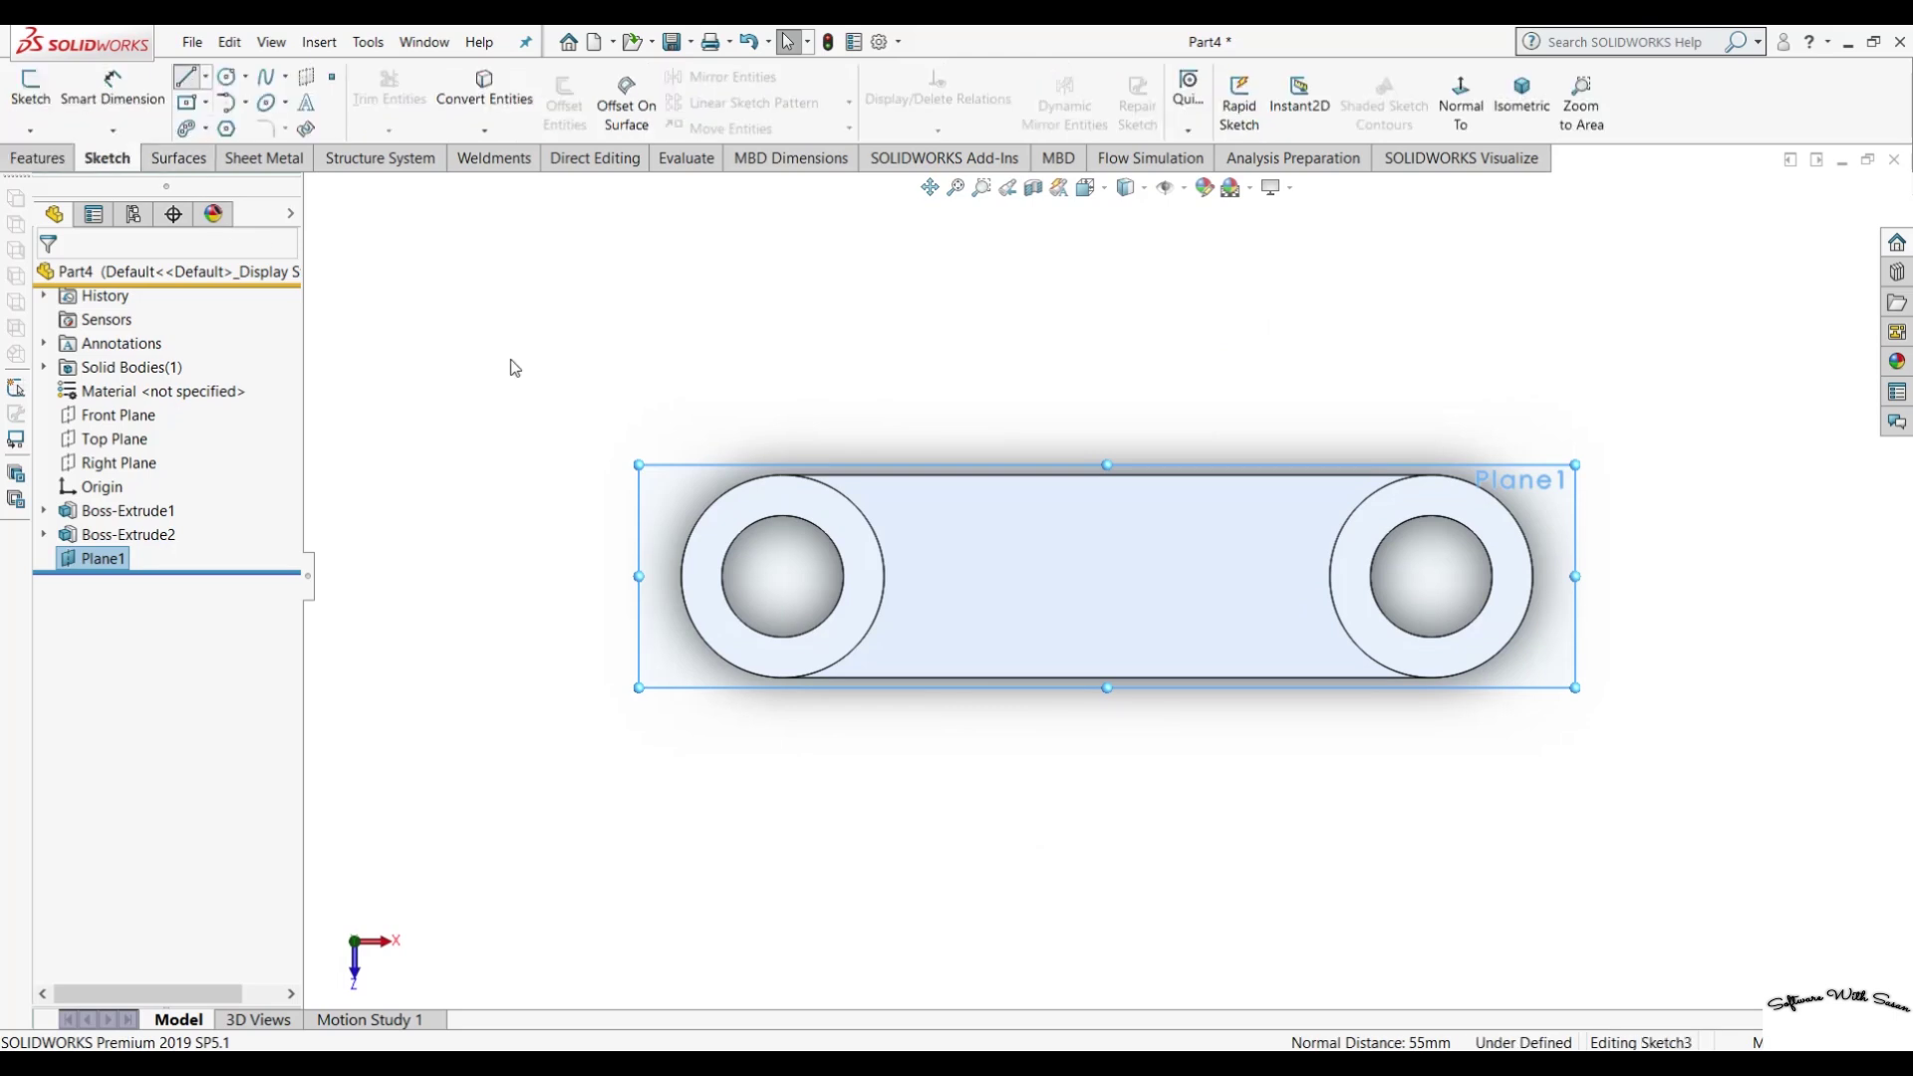
left_click(783, 476)
left_click(685, 468)
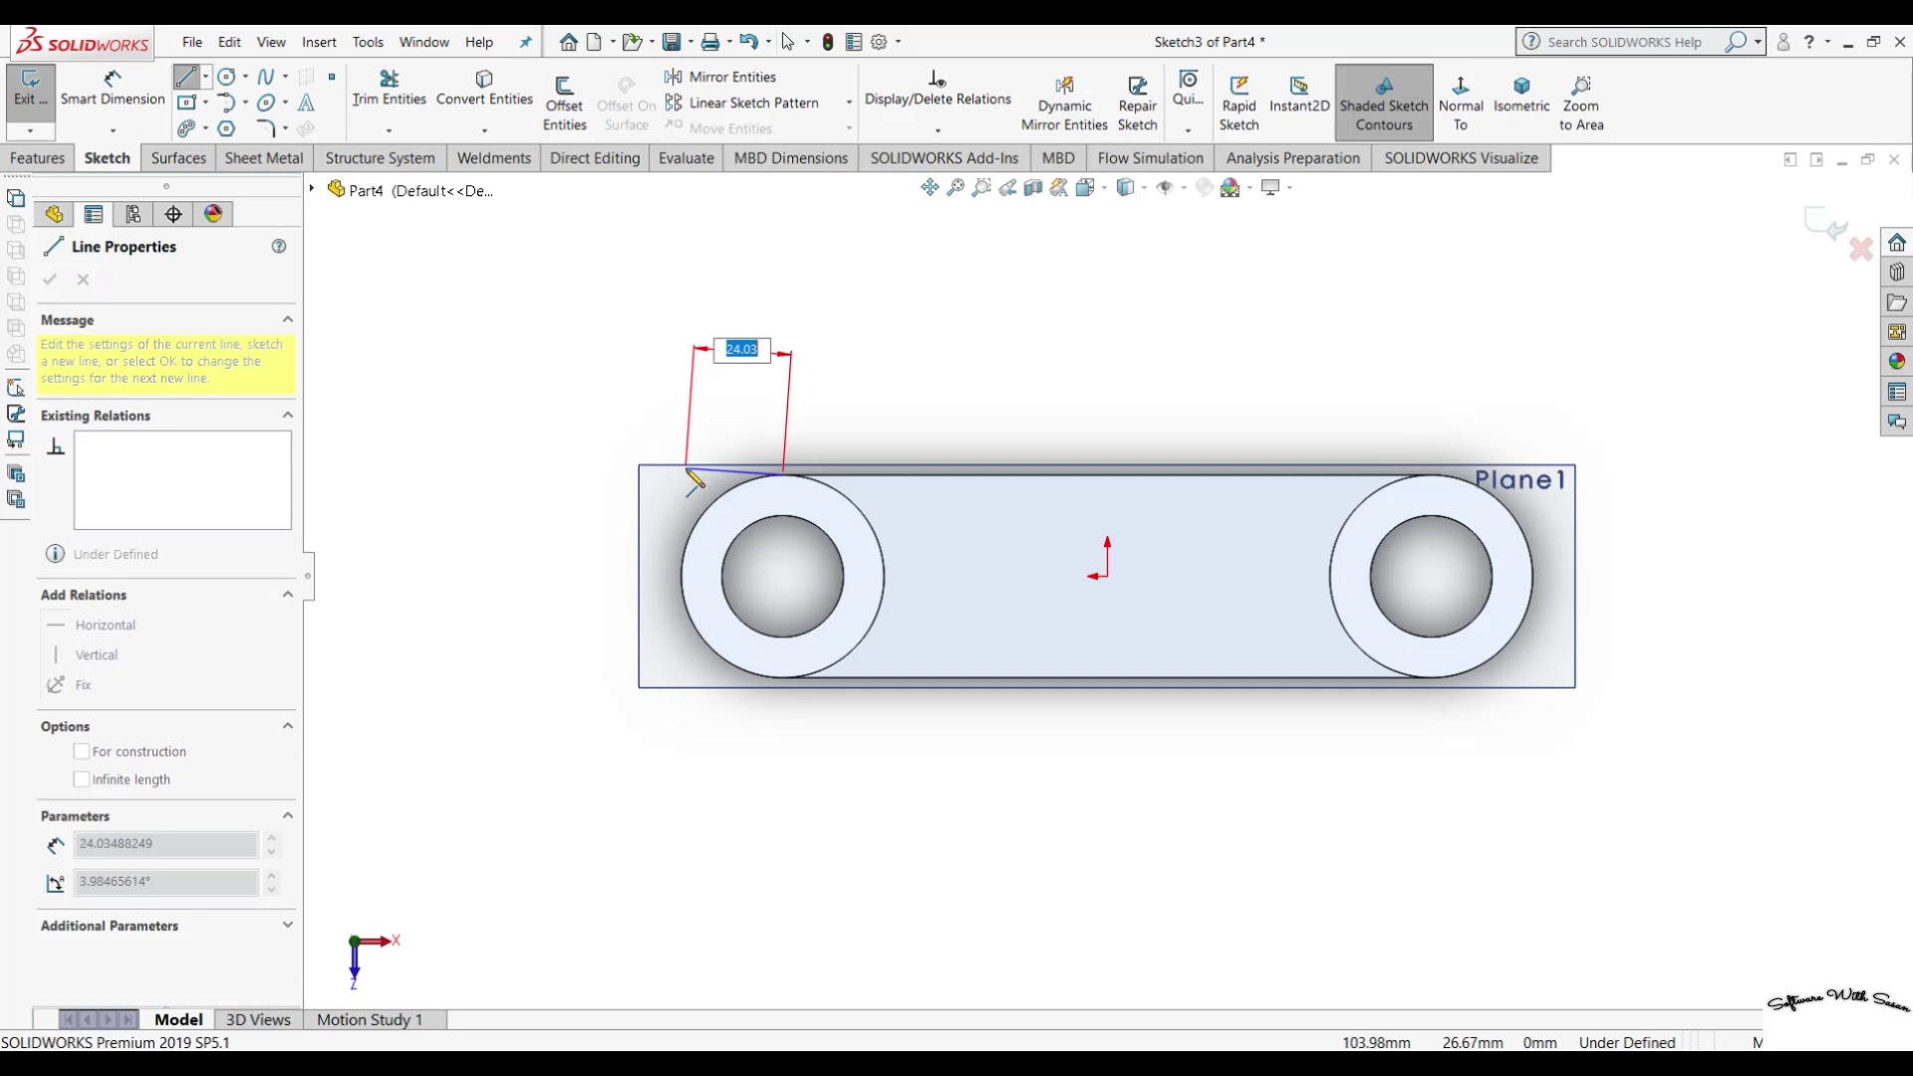
key("Escape")
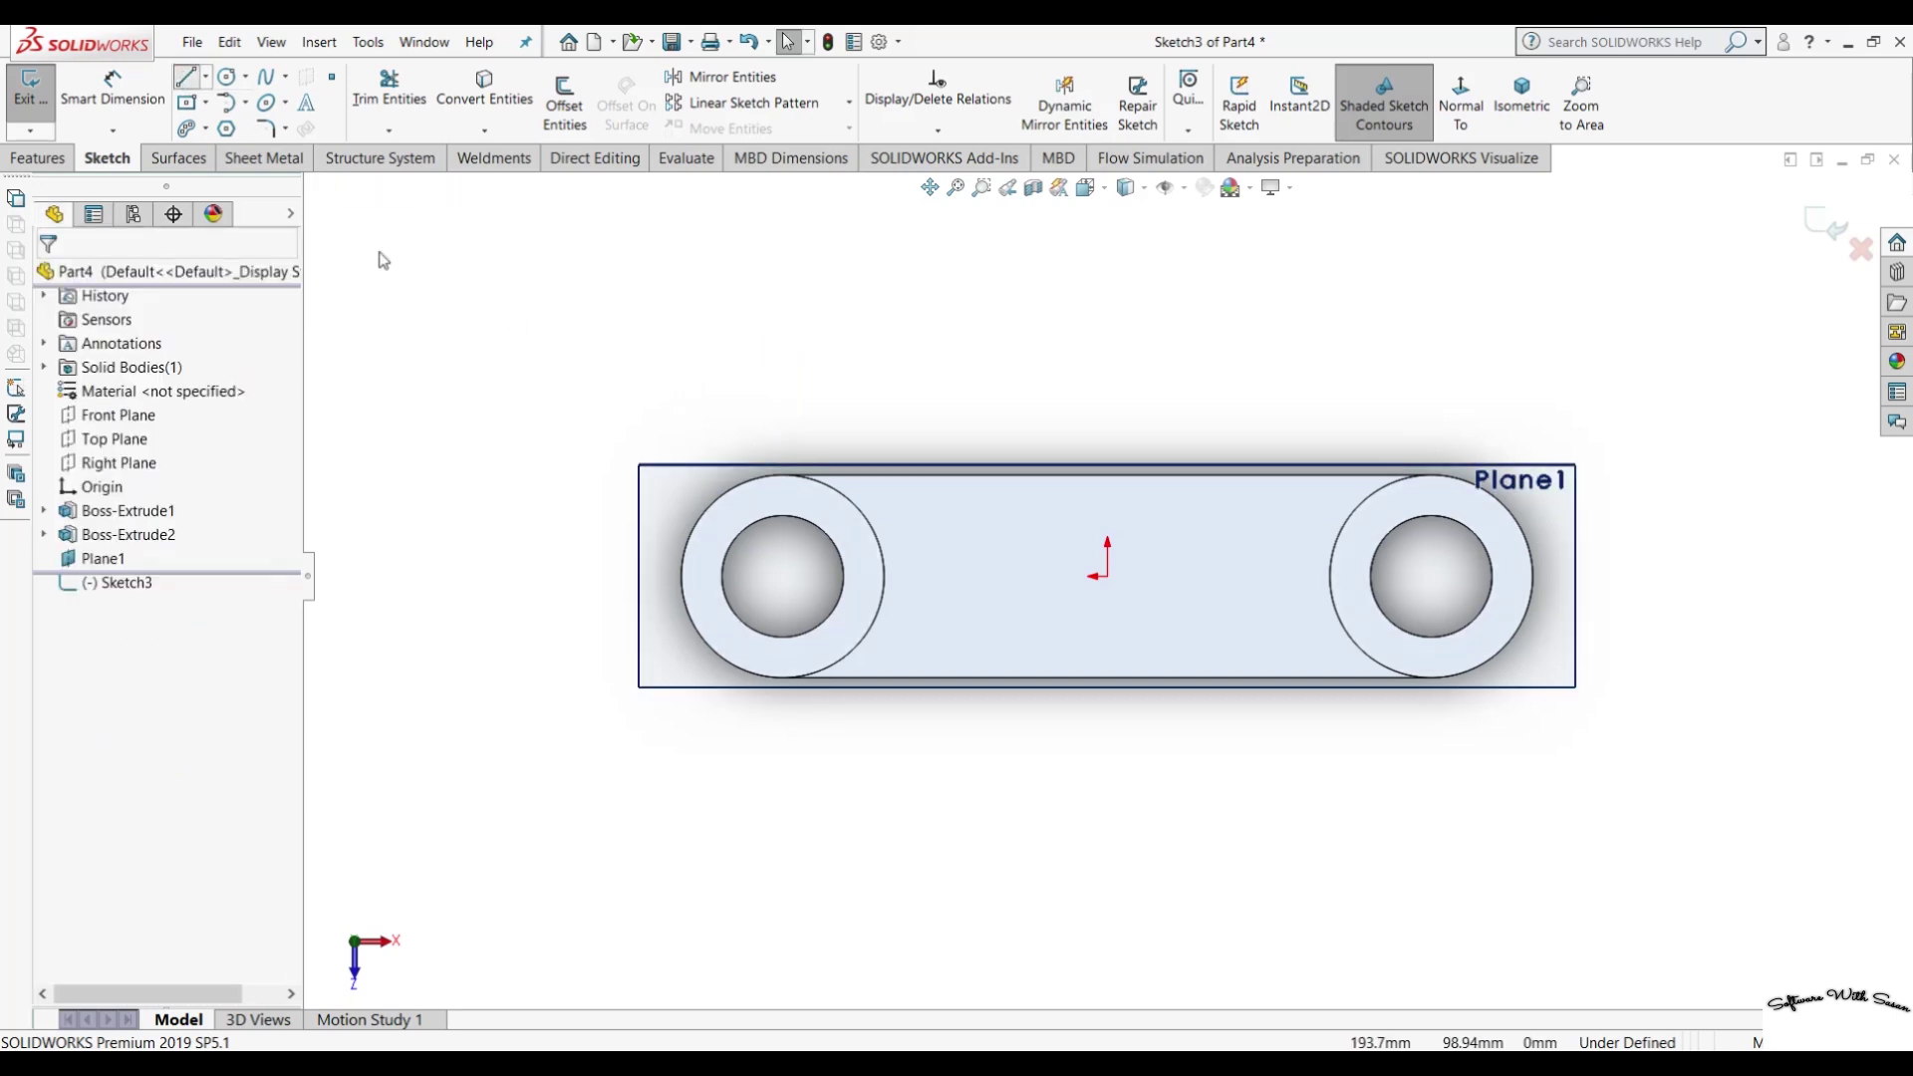
key("l")
left_click(810, 539)
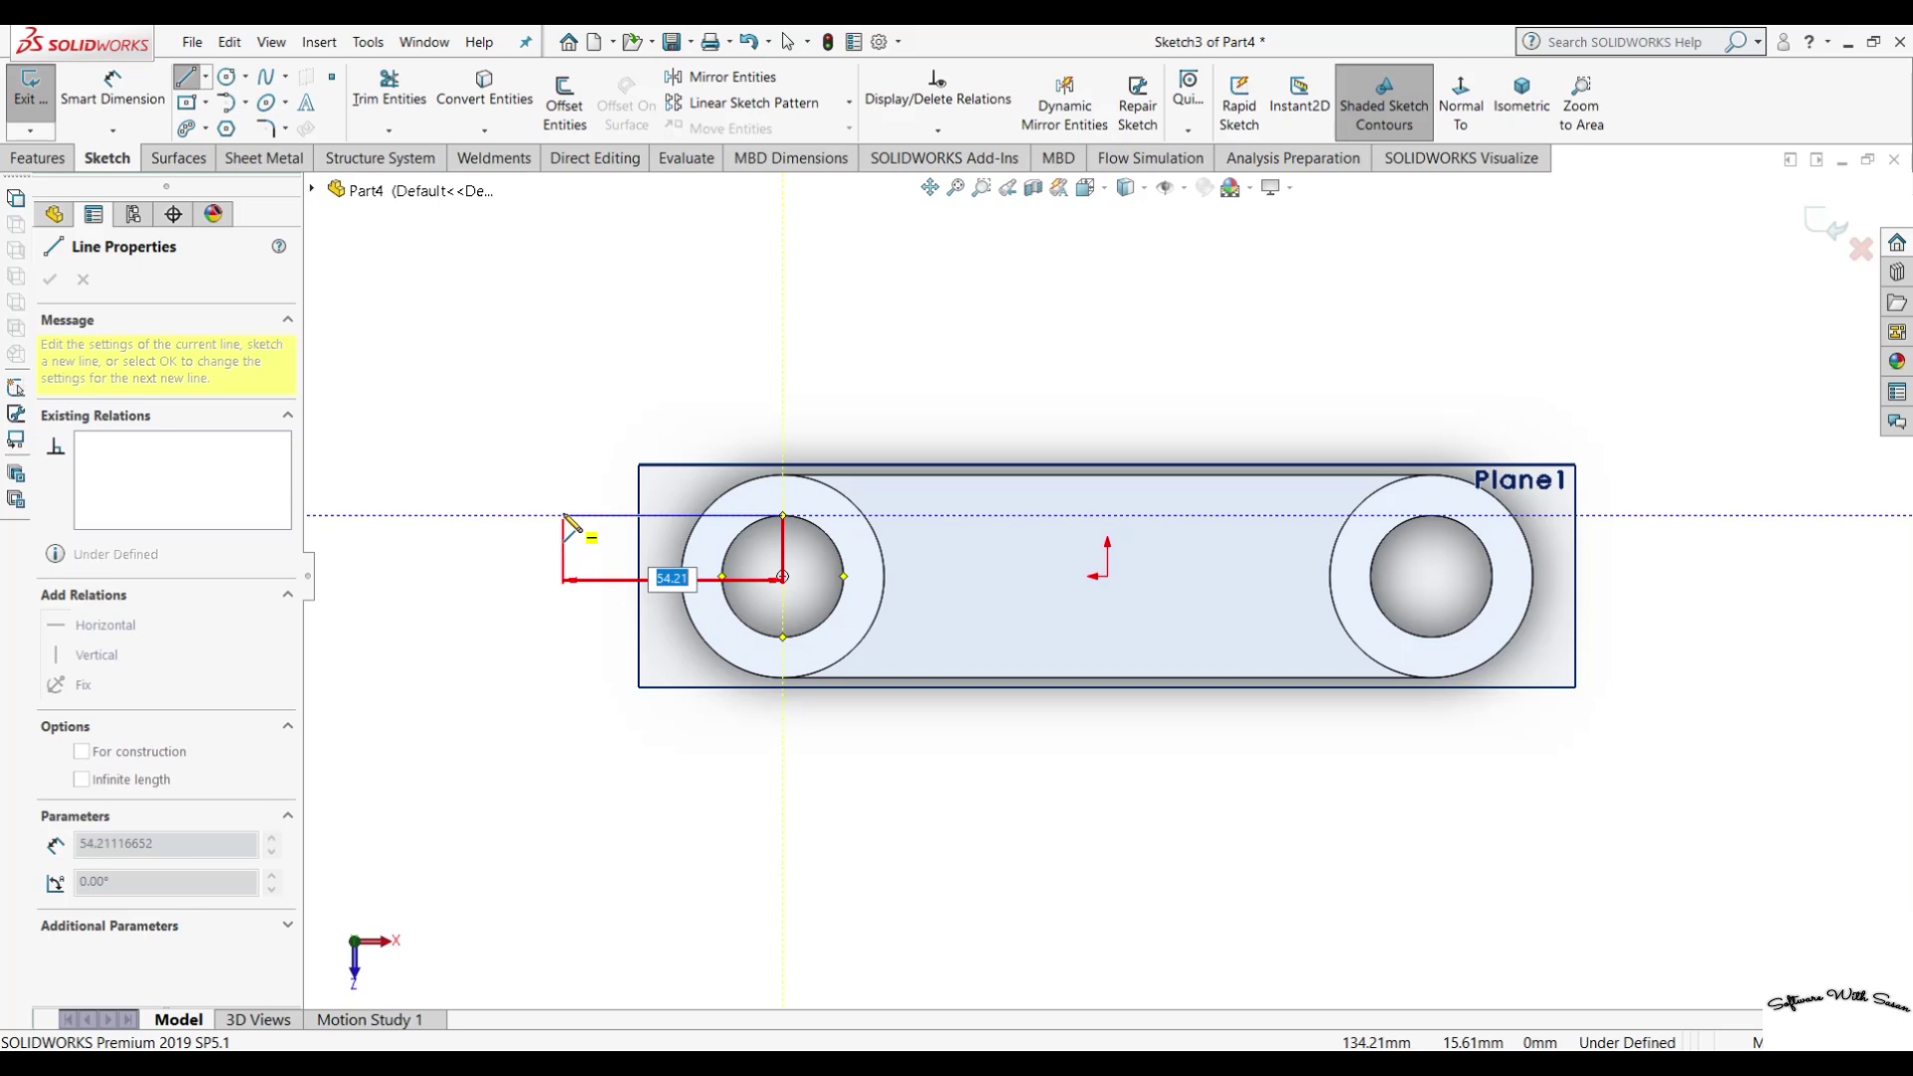
type("60")
key("Return")
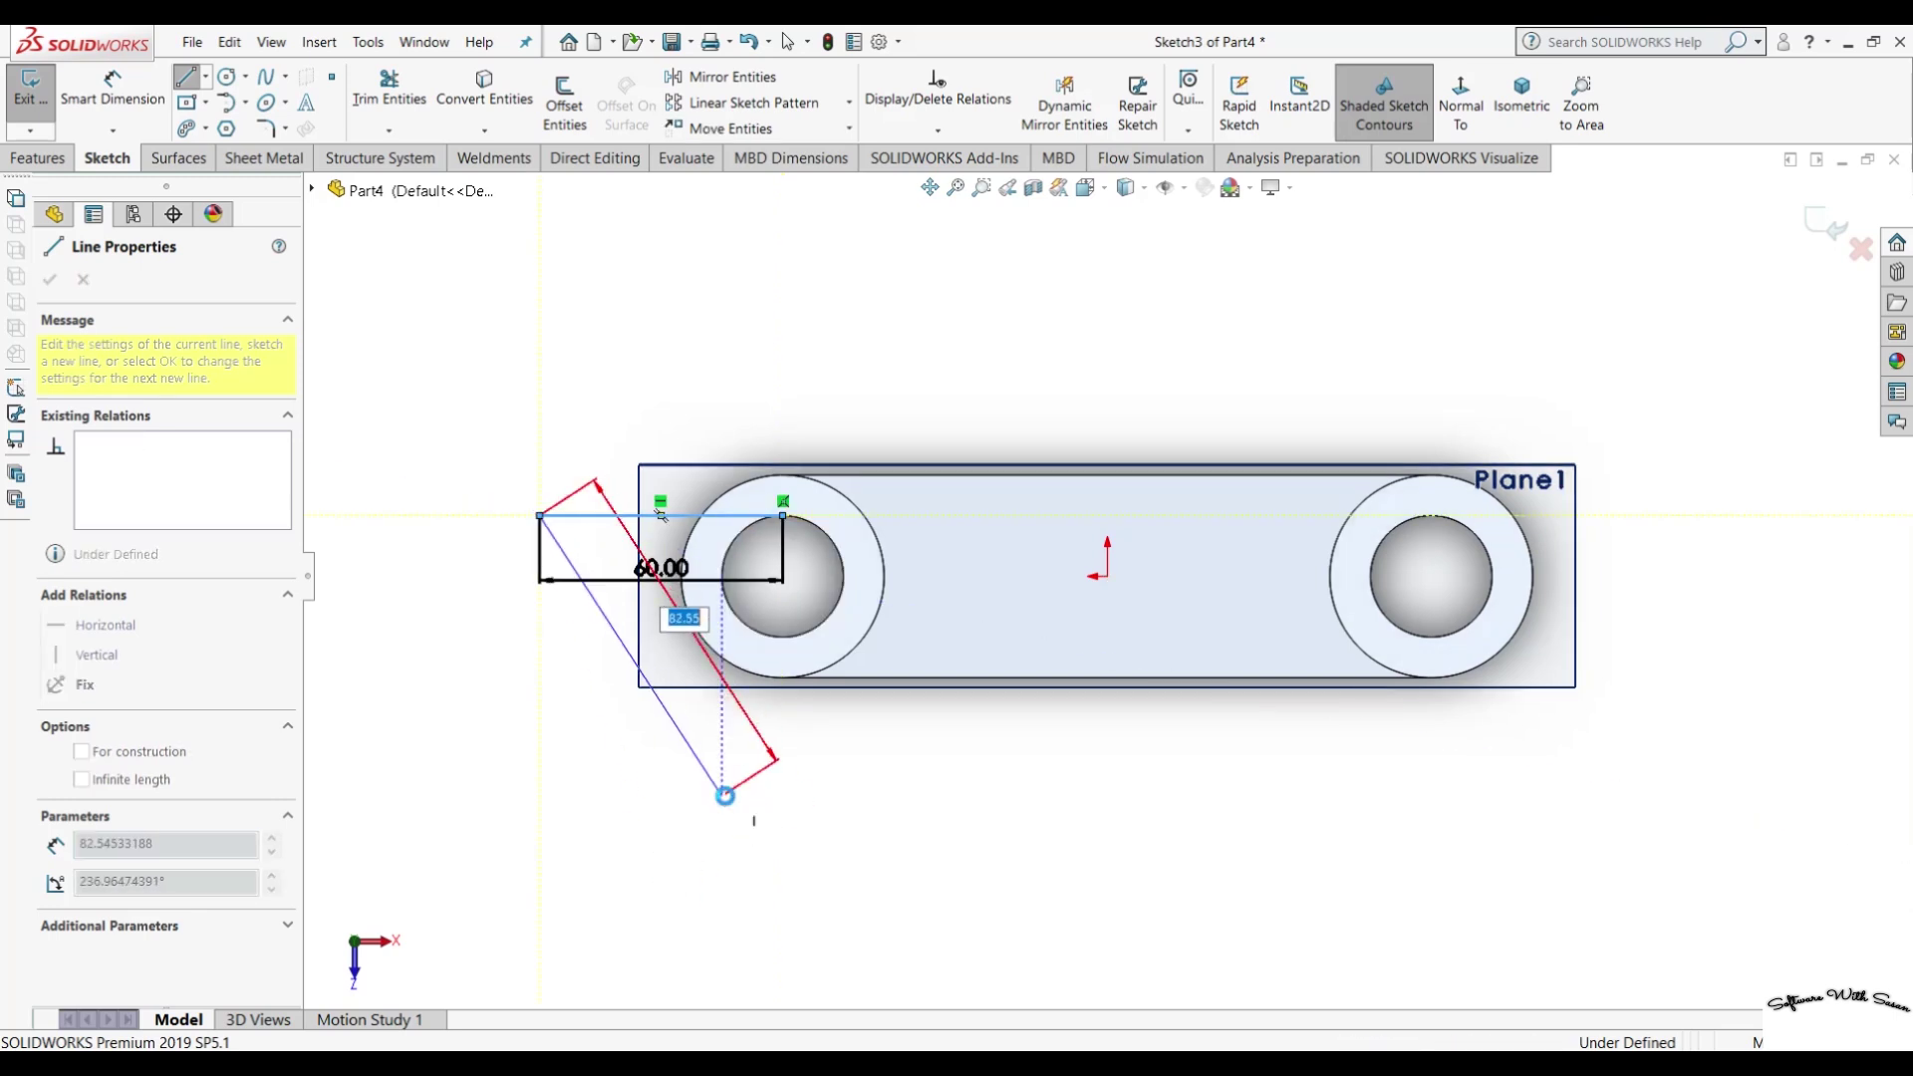
key("Escape")
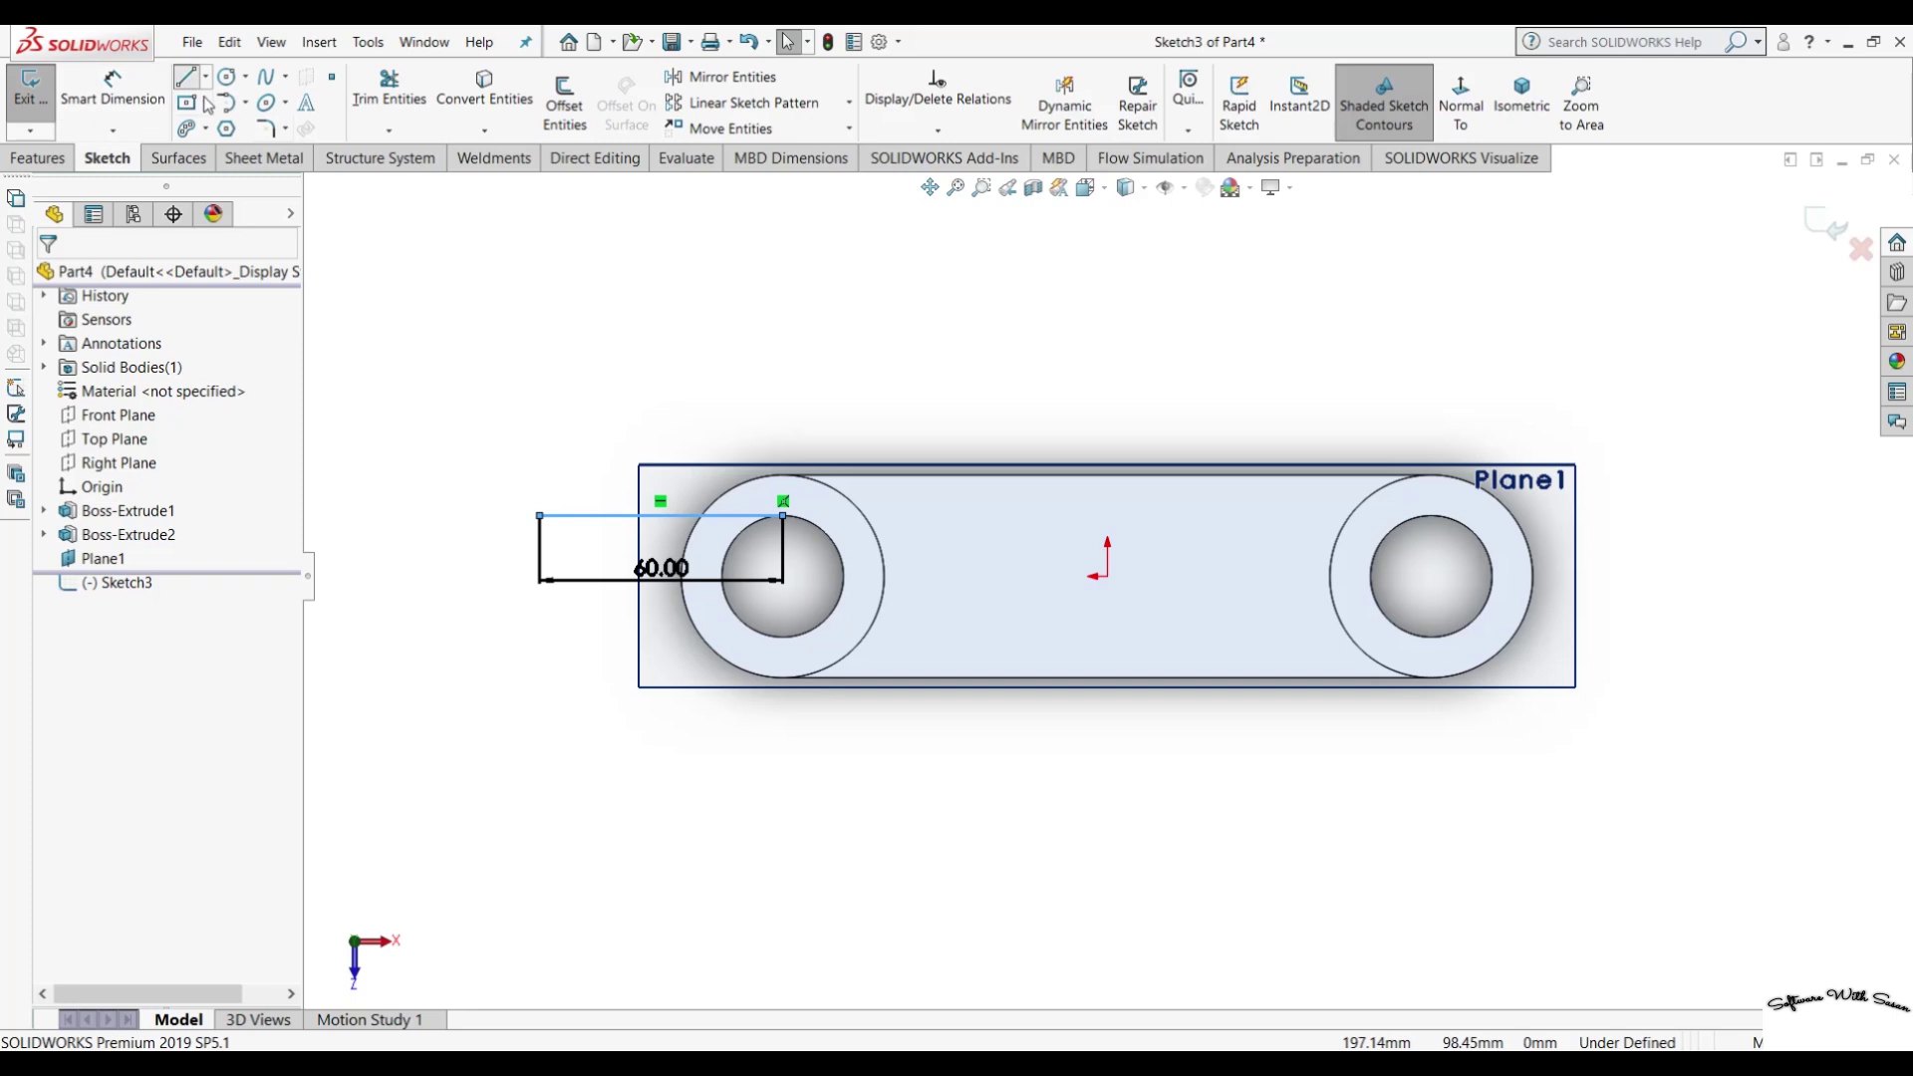
Draw the lower 60 mm line from the circle's bottom and close the end with a tangent arc.
key("l")
left_click(783, 637)
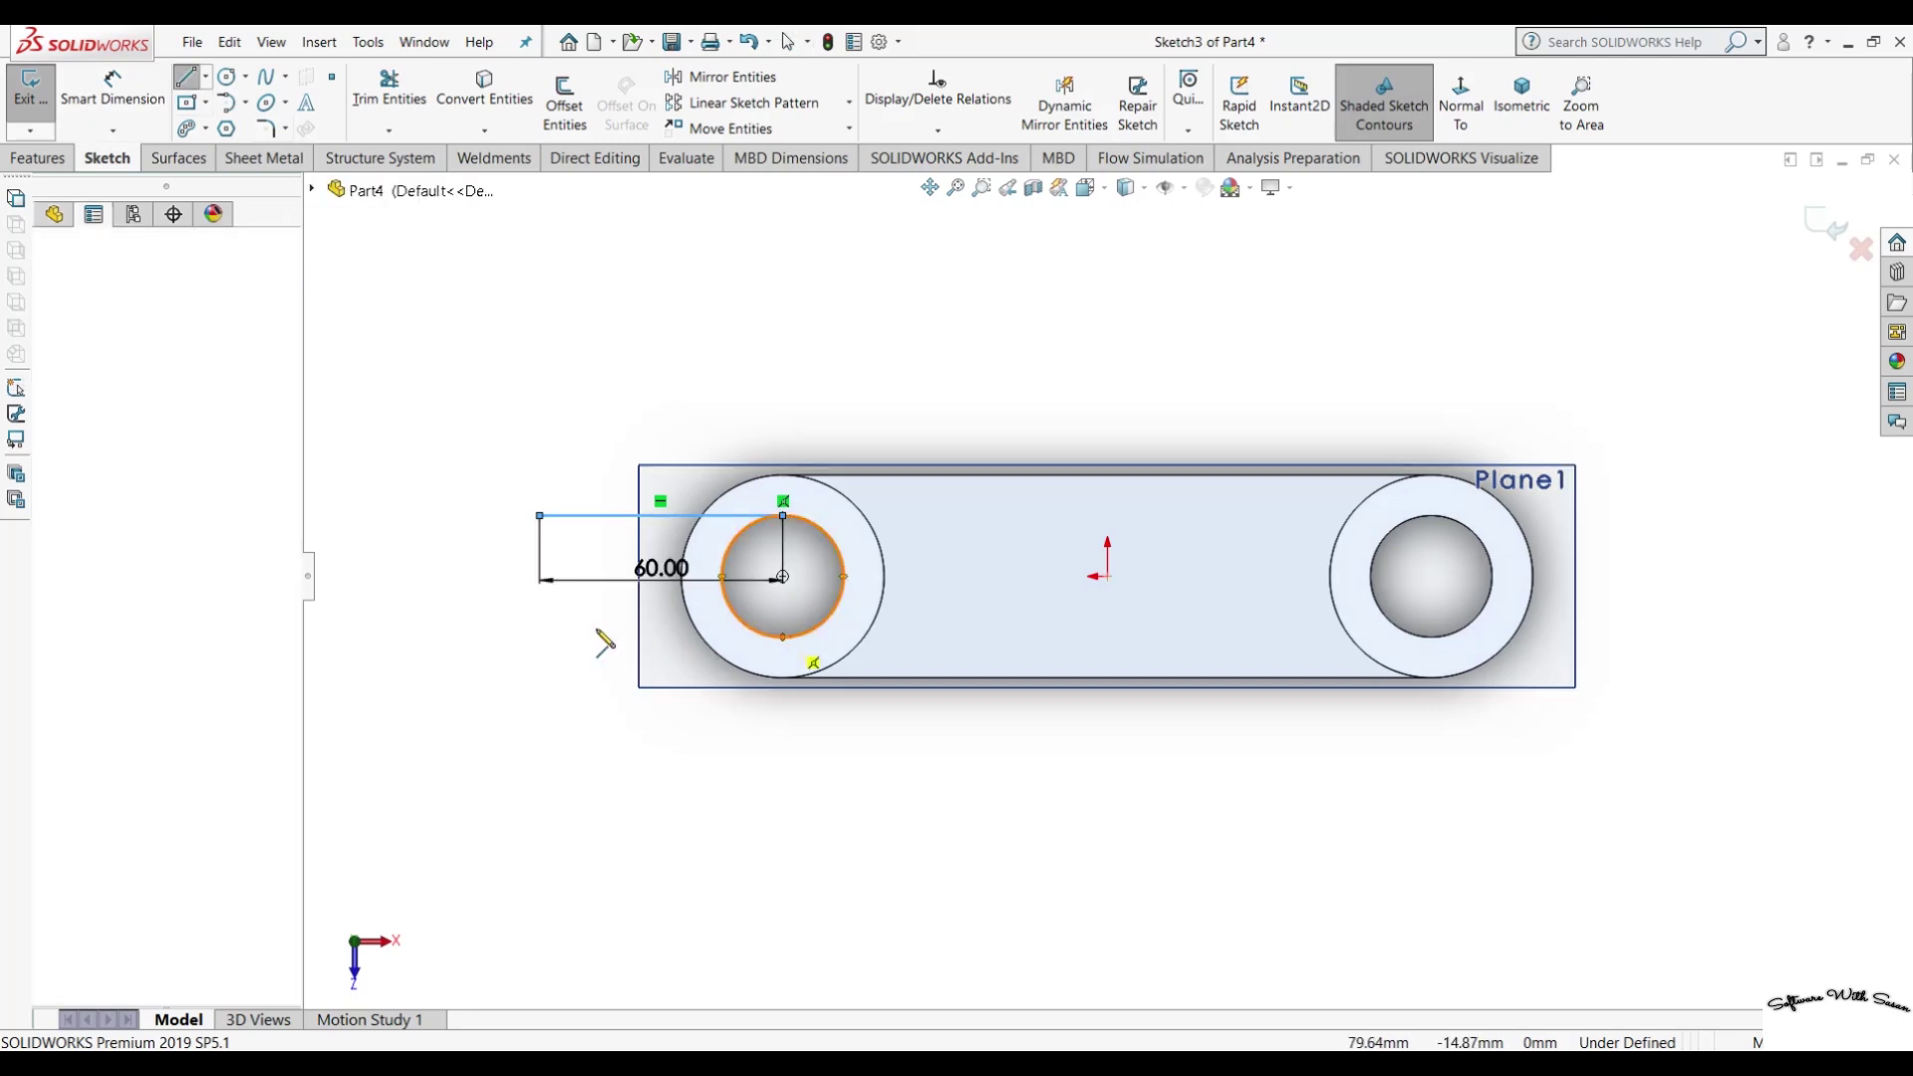
left_click(539, 636)
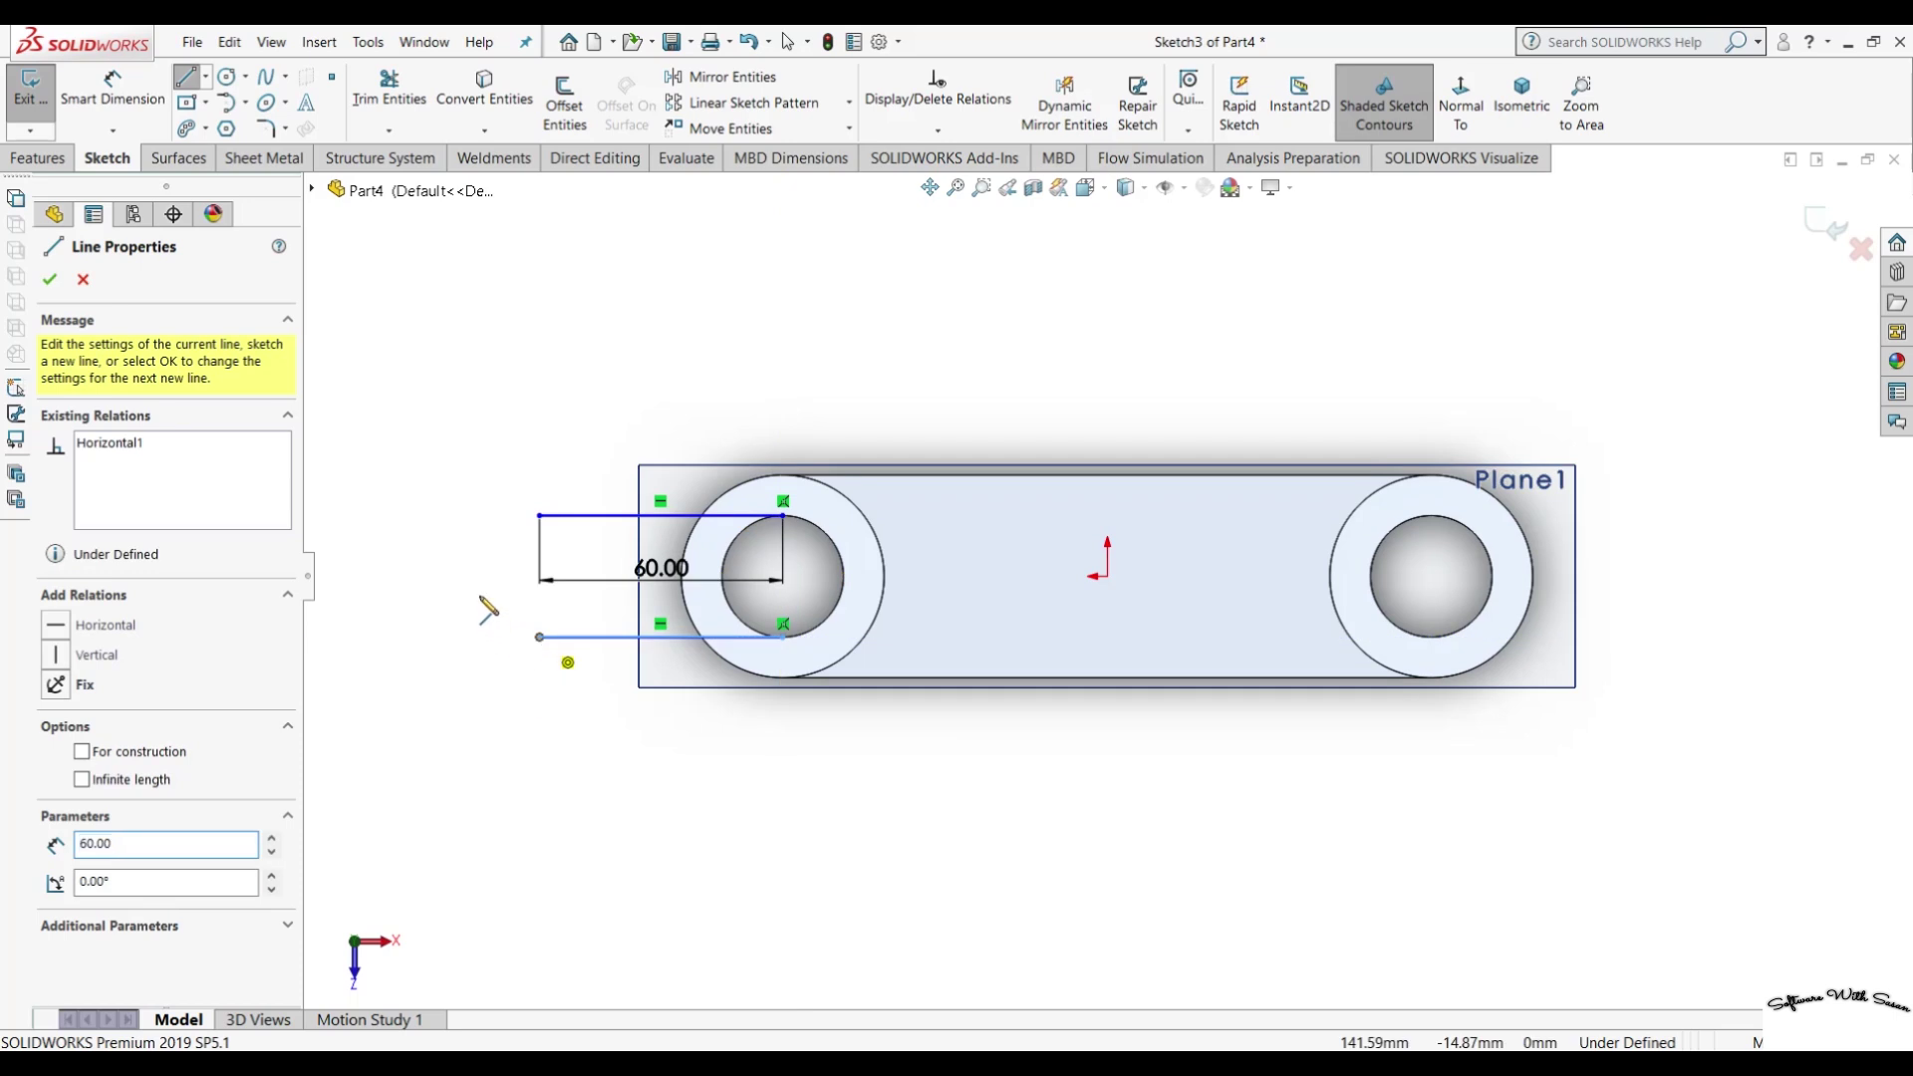
key("a")
left_click(539, 516)
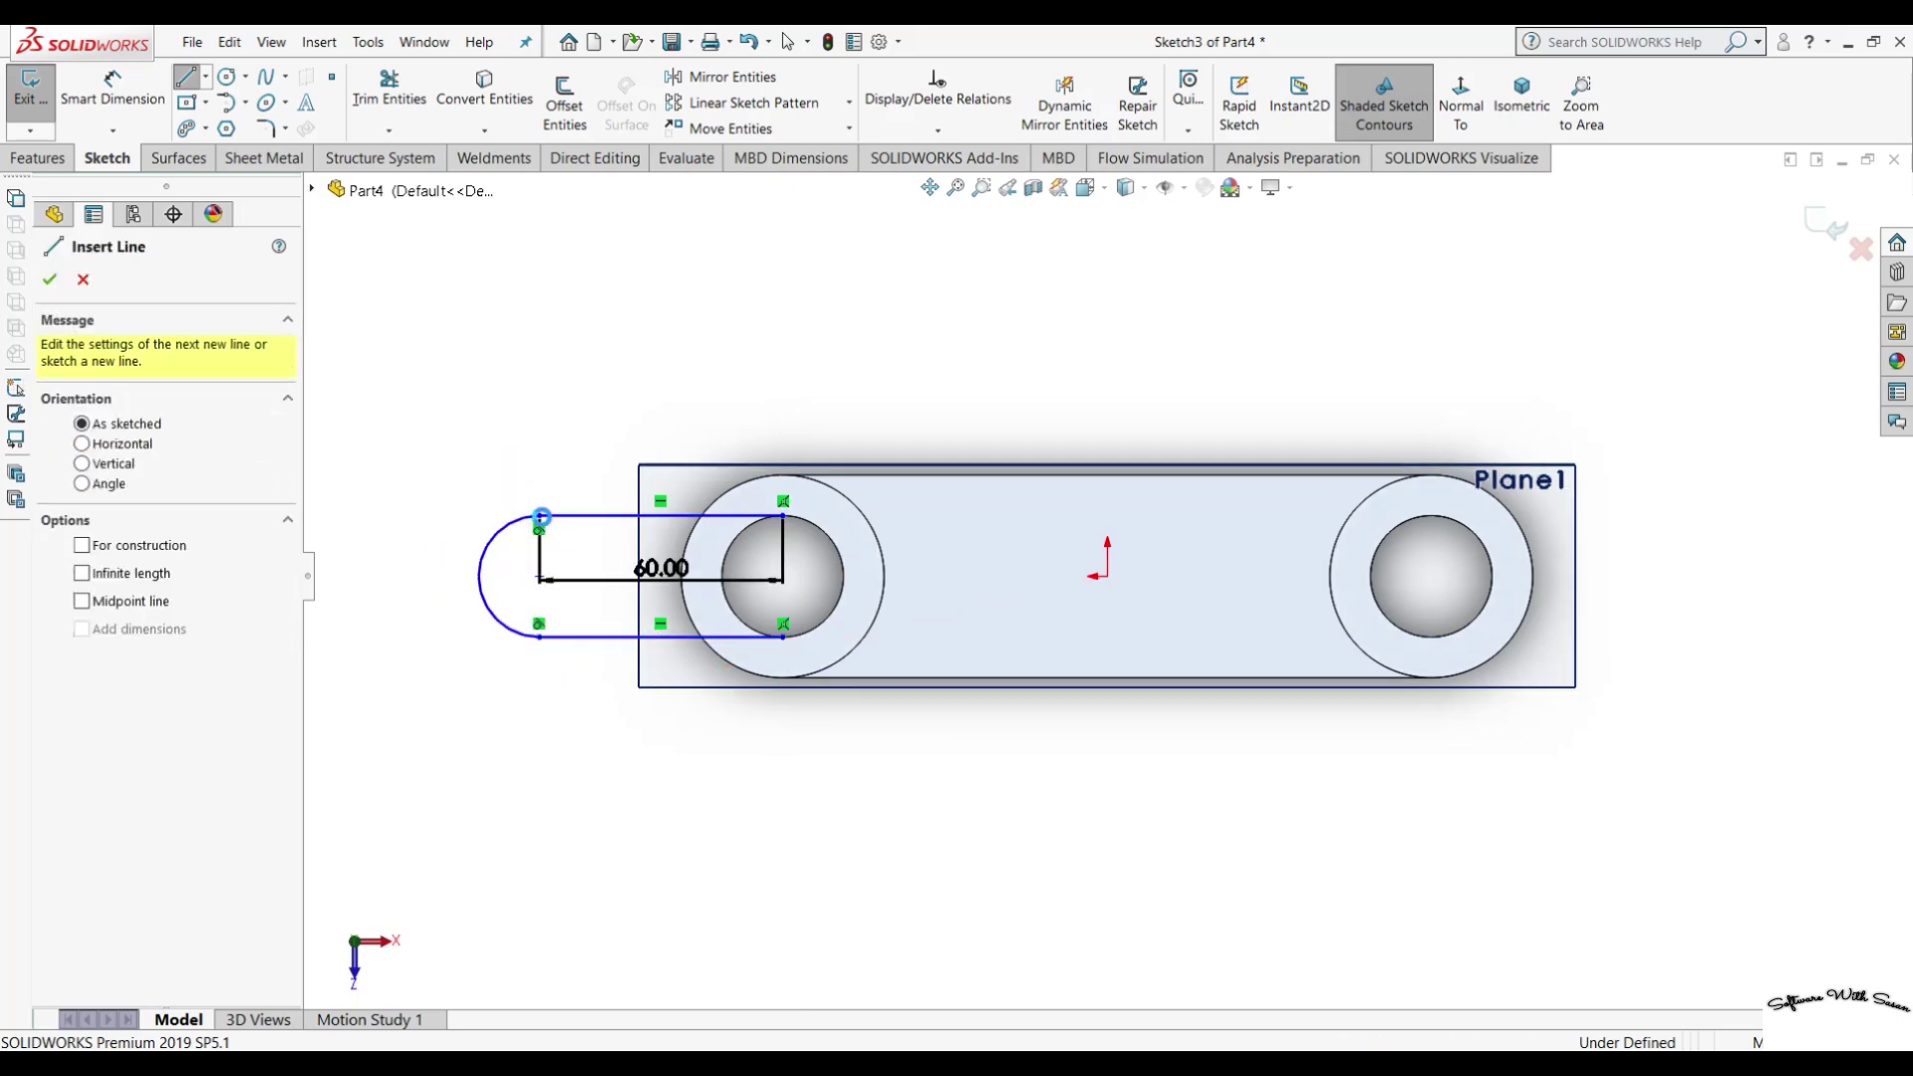
key("Escape")
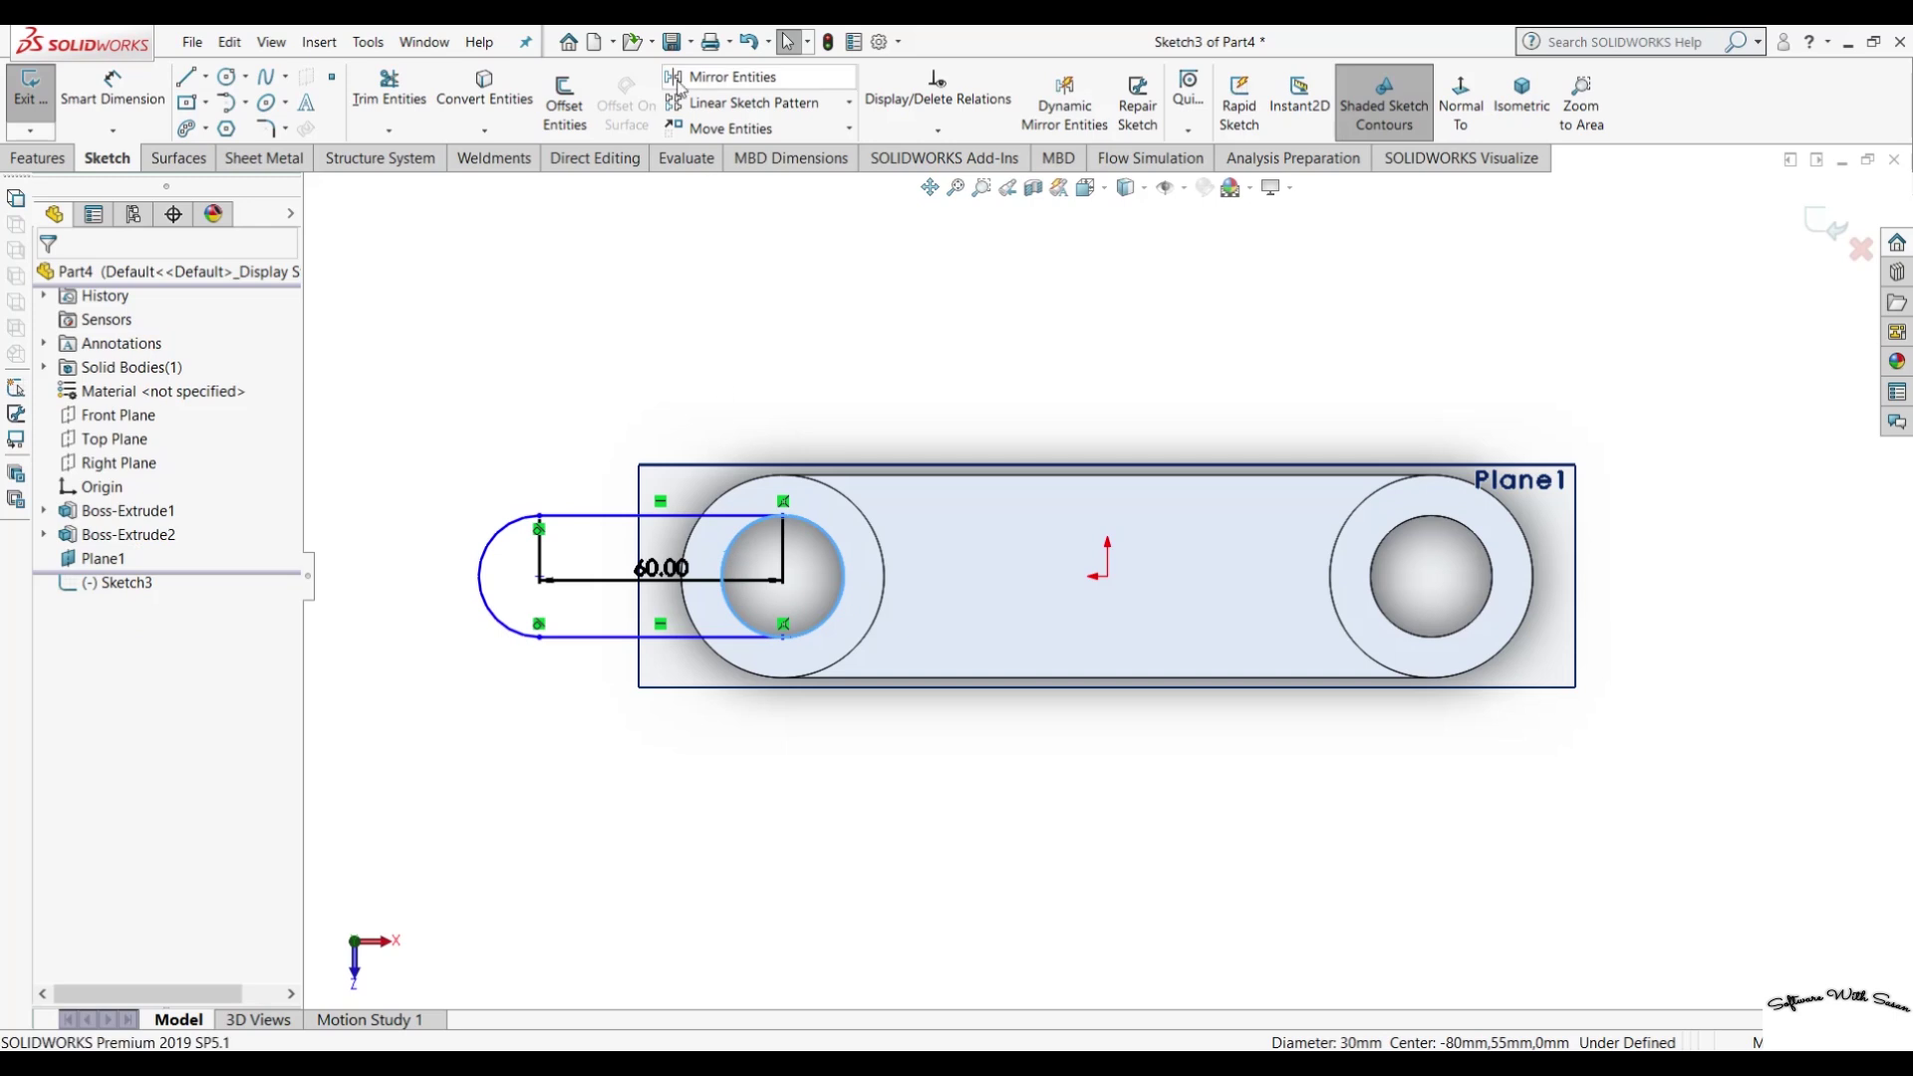
Trim away the unwanted half of the hole circle.
left_click(389, 90)
left_click(842, 573)
mouse_move(678, 874)
middle_mouse_down()
mouse_move(667, 810)
mouse_move(744, 583)
middle_mouse_up()
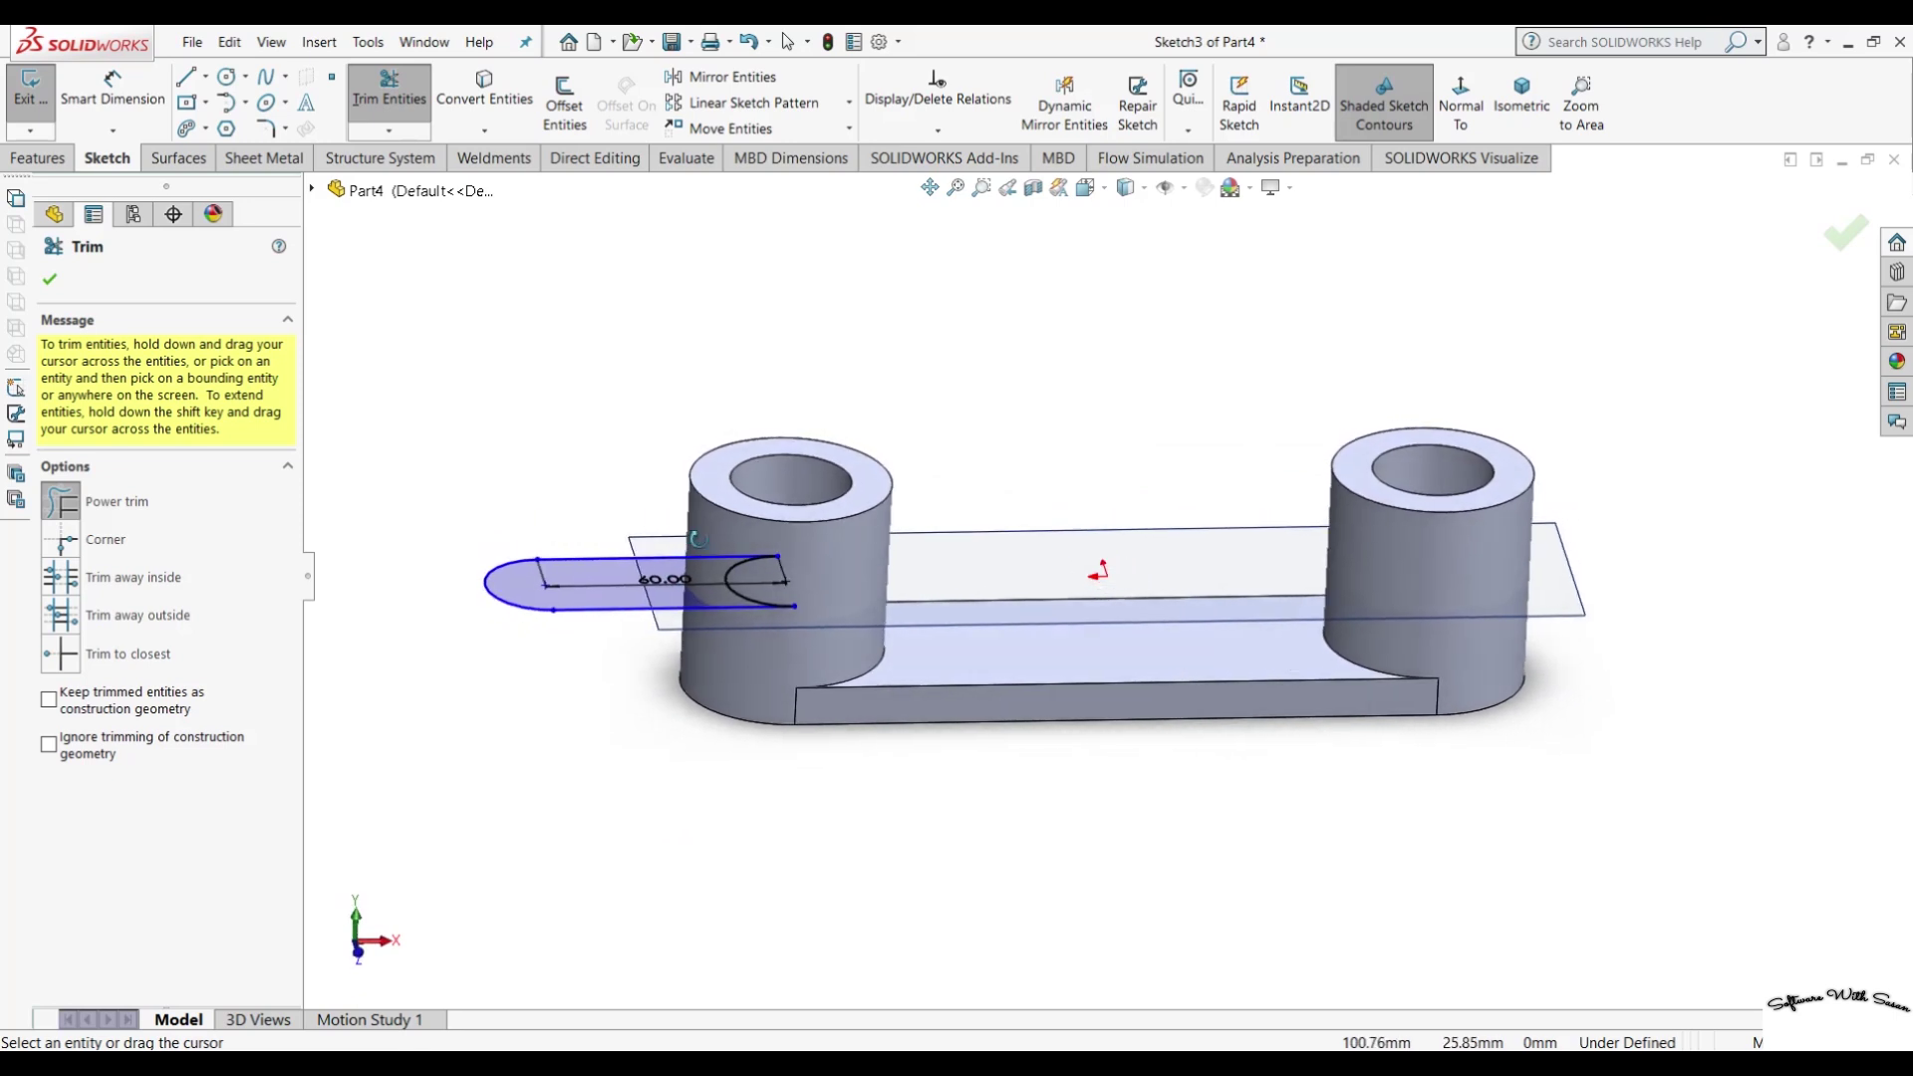
Extrude the slot profile 10 mm Mid Plane into a lug, then view the lug face normal.
left_click(38, 157)
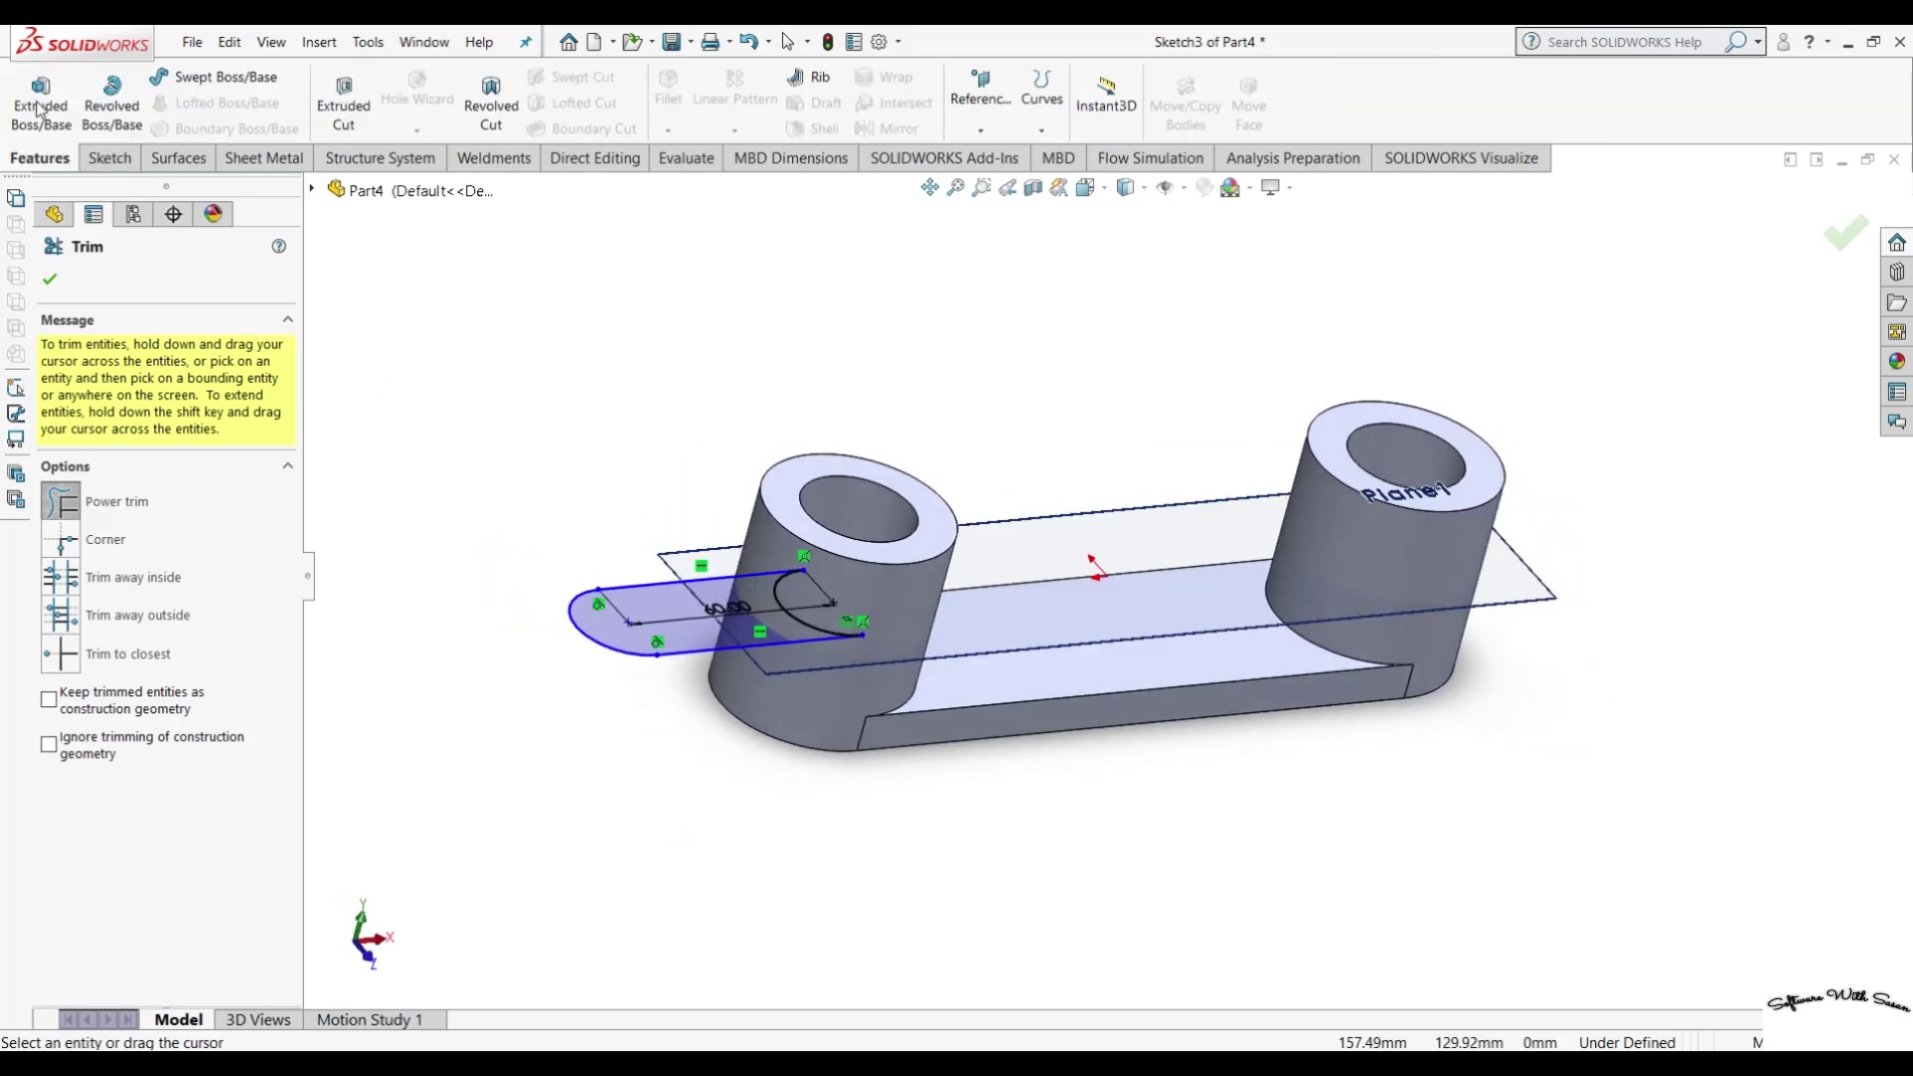
left_click(35, 97)
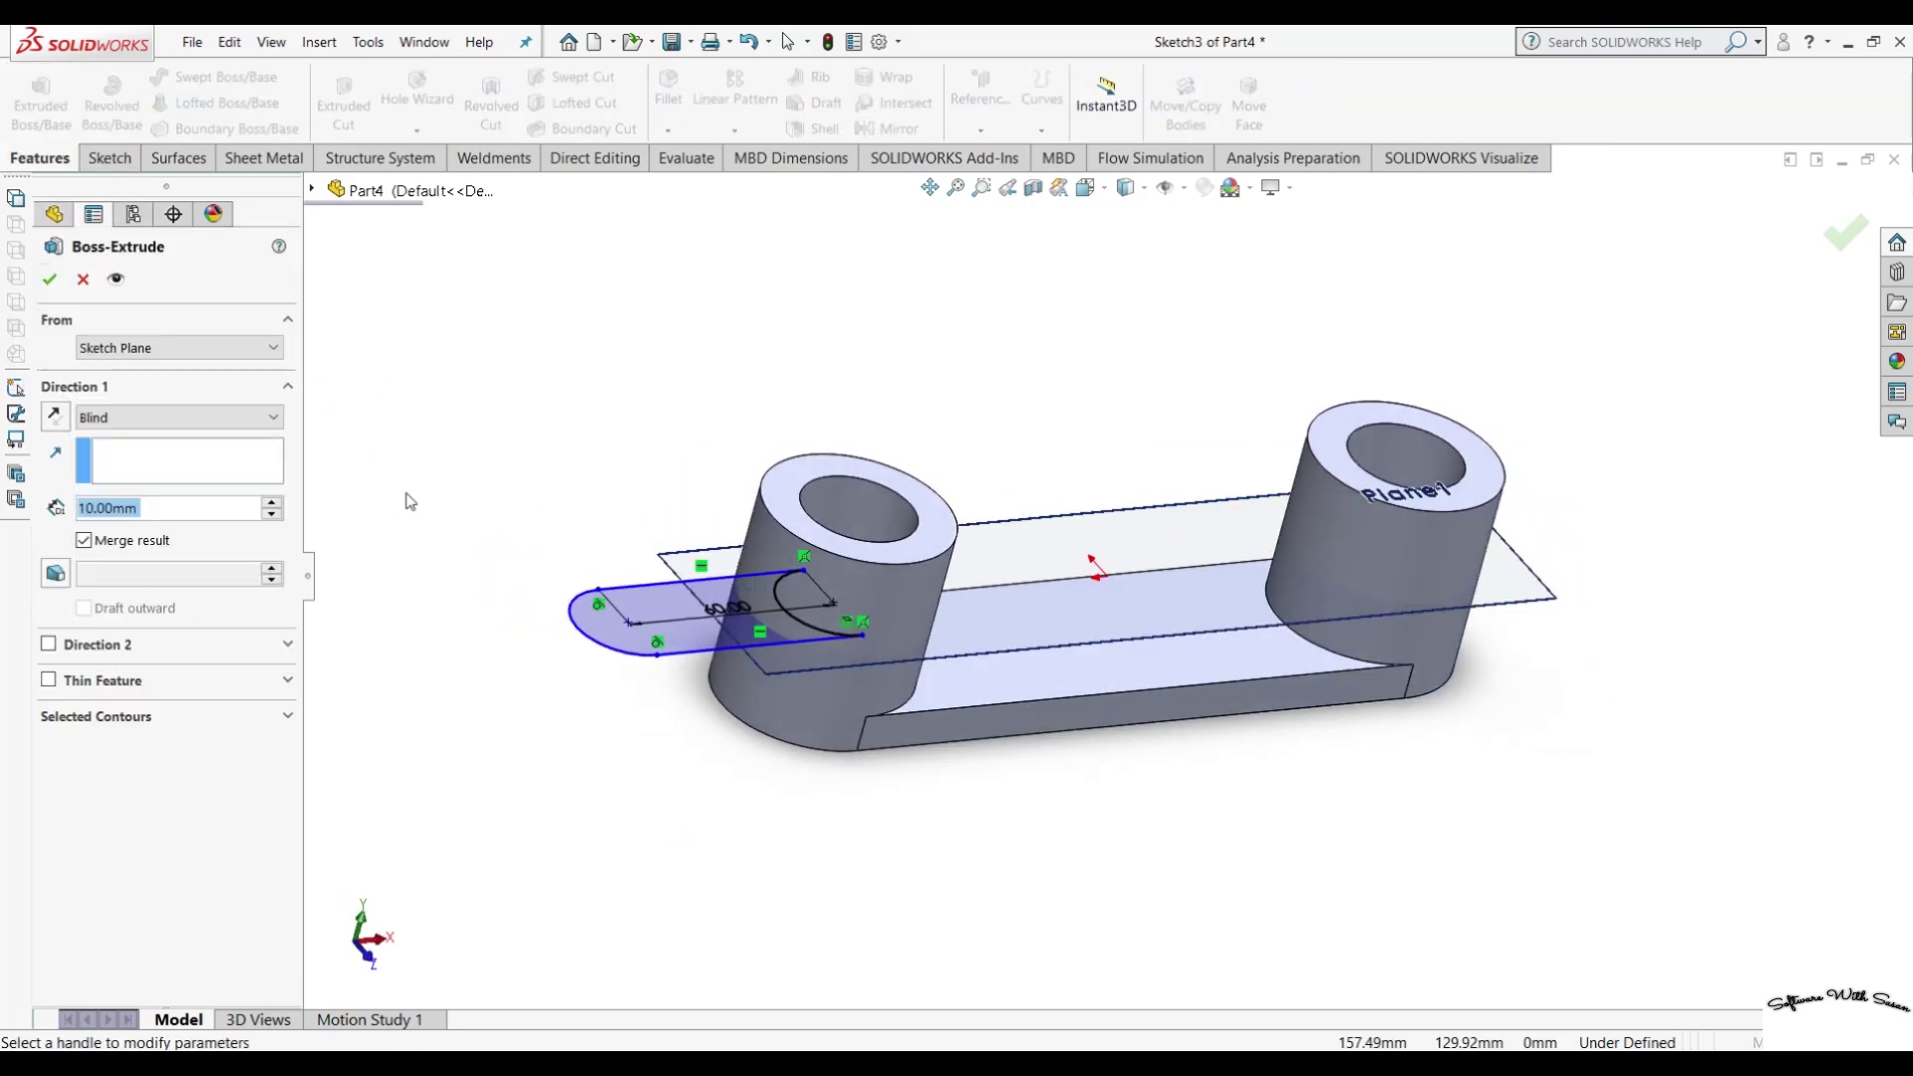
left_click(150, 419)
left_click(116, 543)
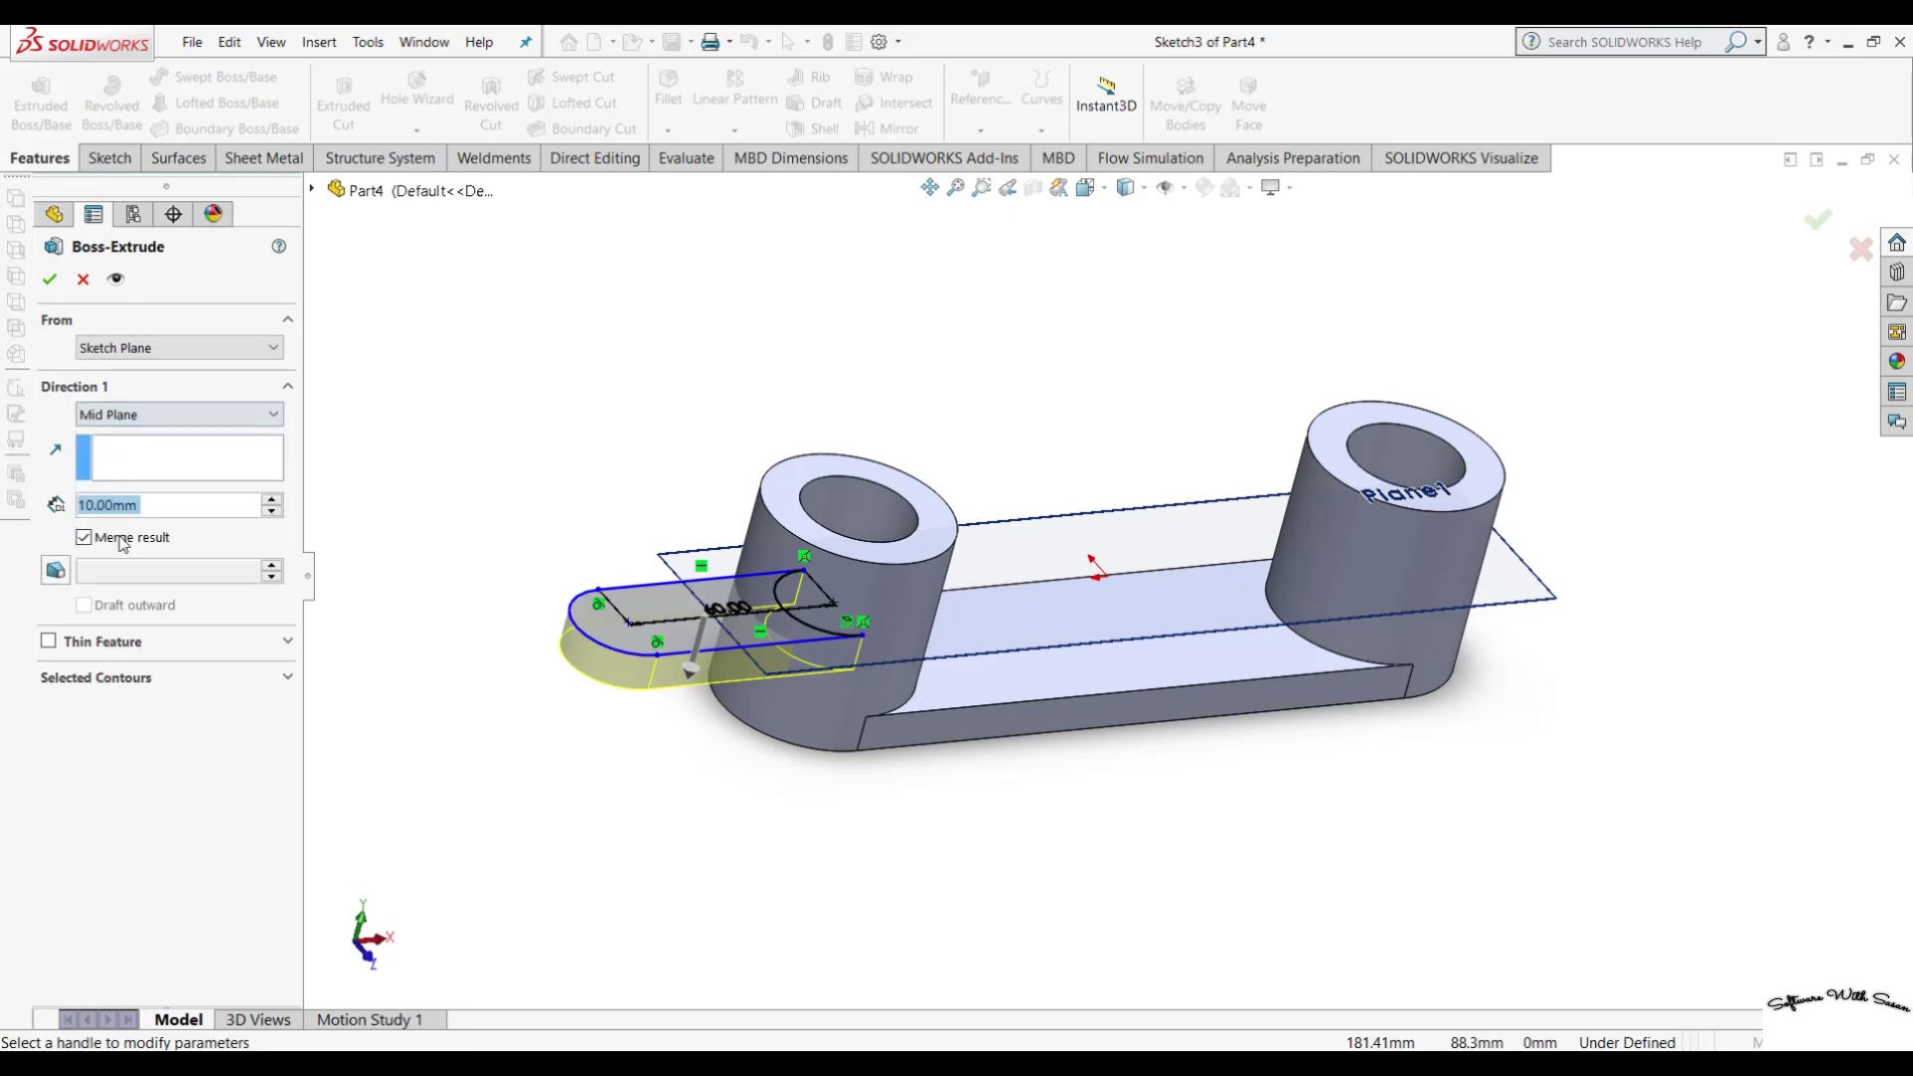
left_click(49, 279)
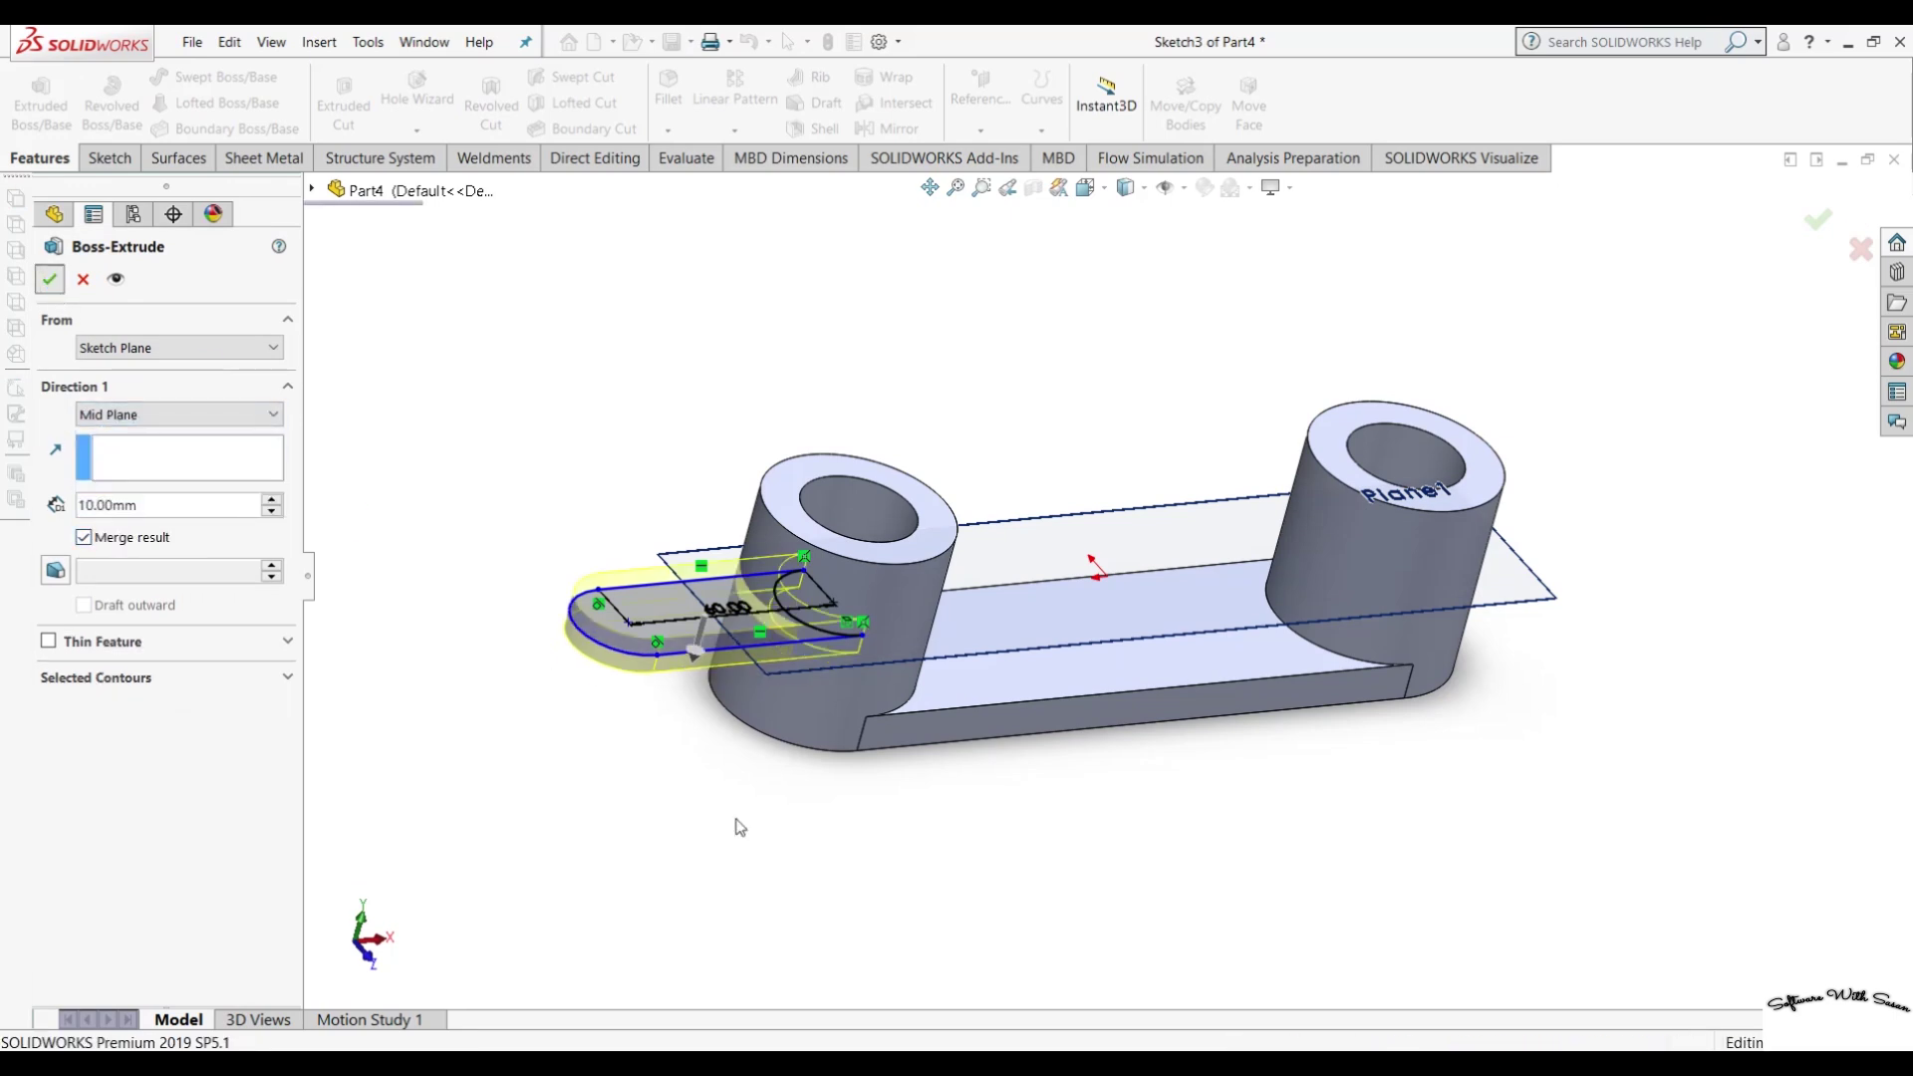
mouse_move(749, 829)
middle_mouse_down()
mouse_move(667, 978)
mouse_move(688, 988)
middle_mouse_up()
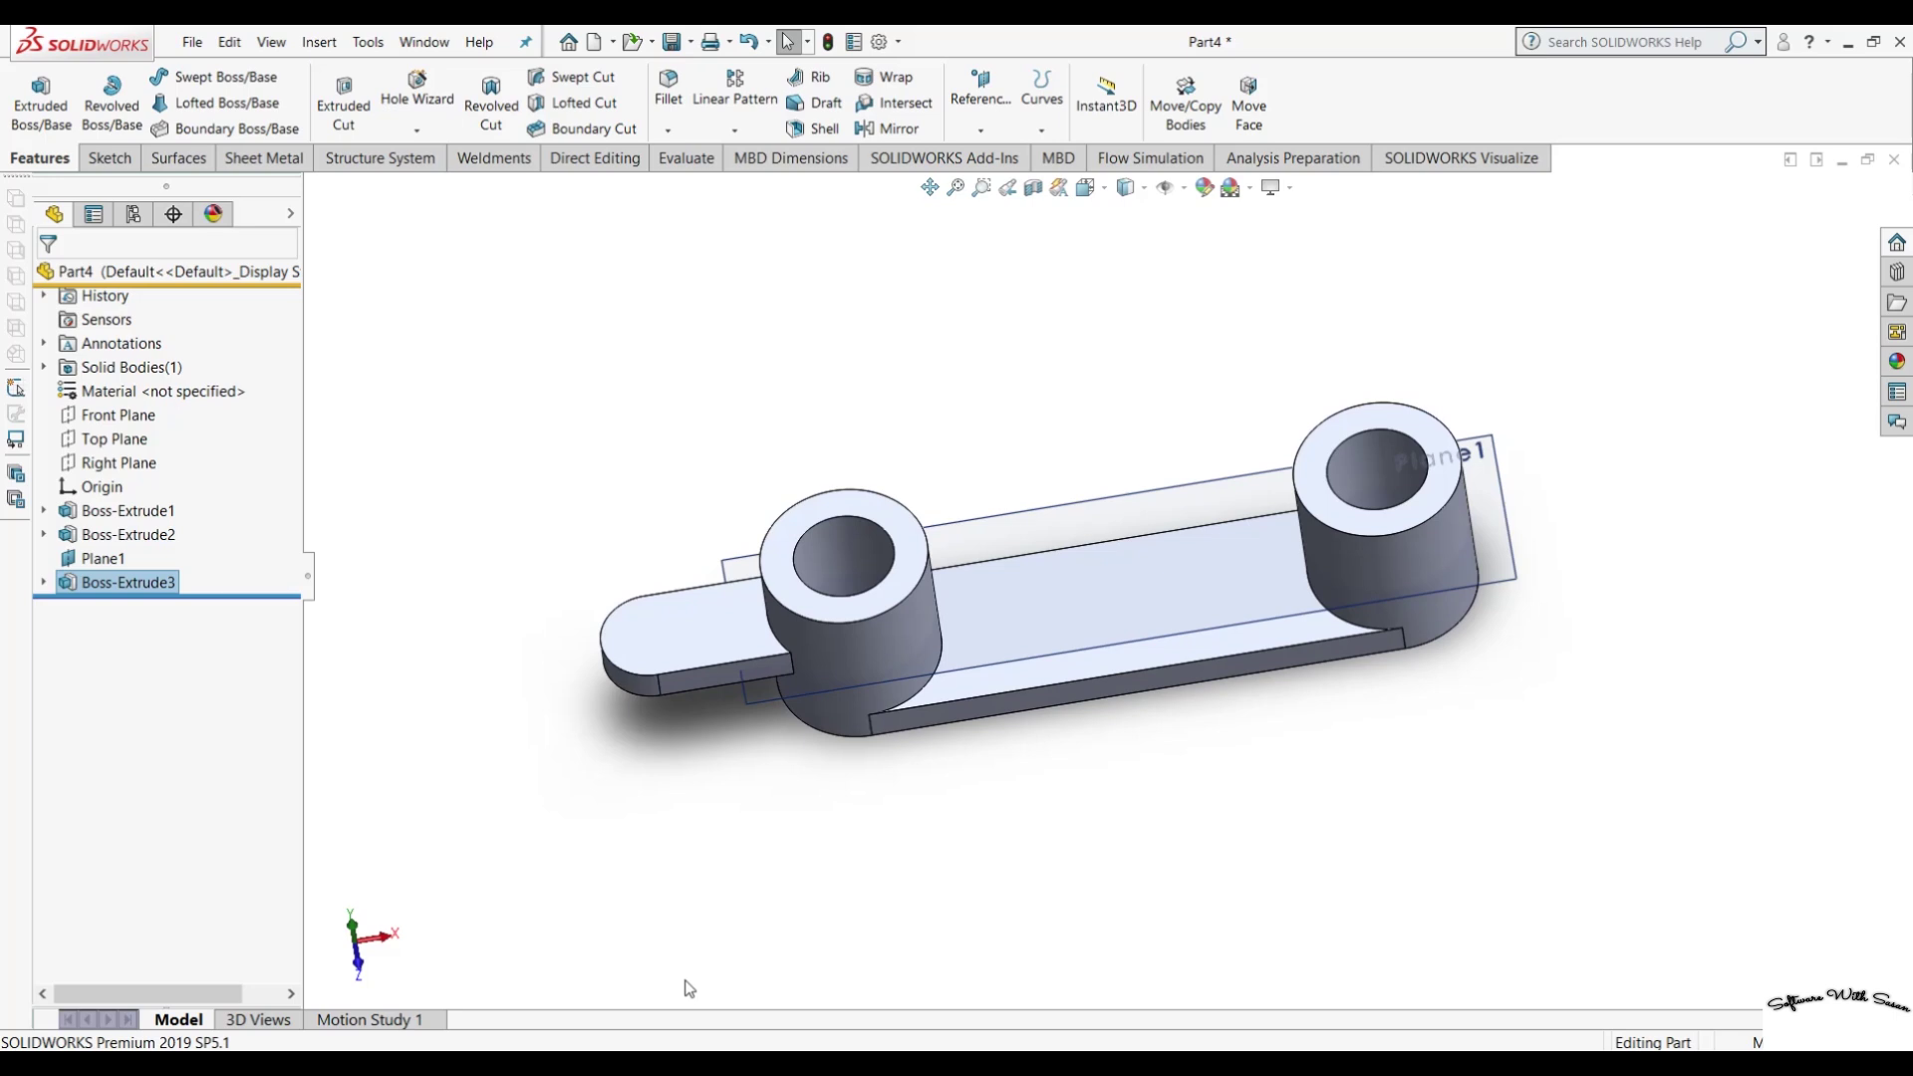
left_click(657, 658)
key("ctrl+8")
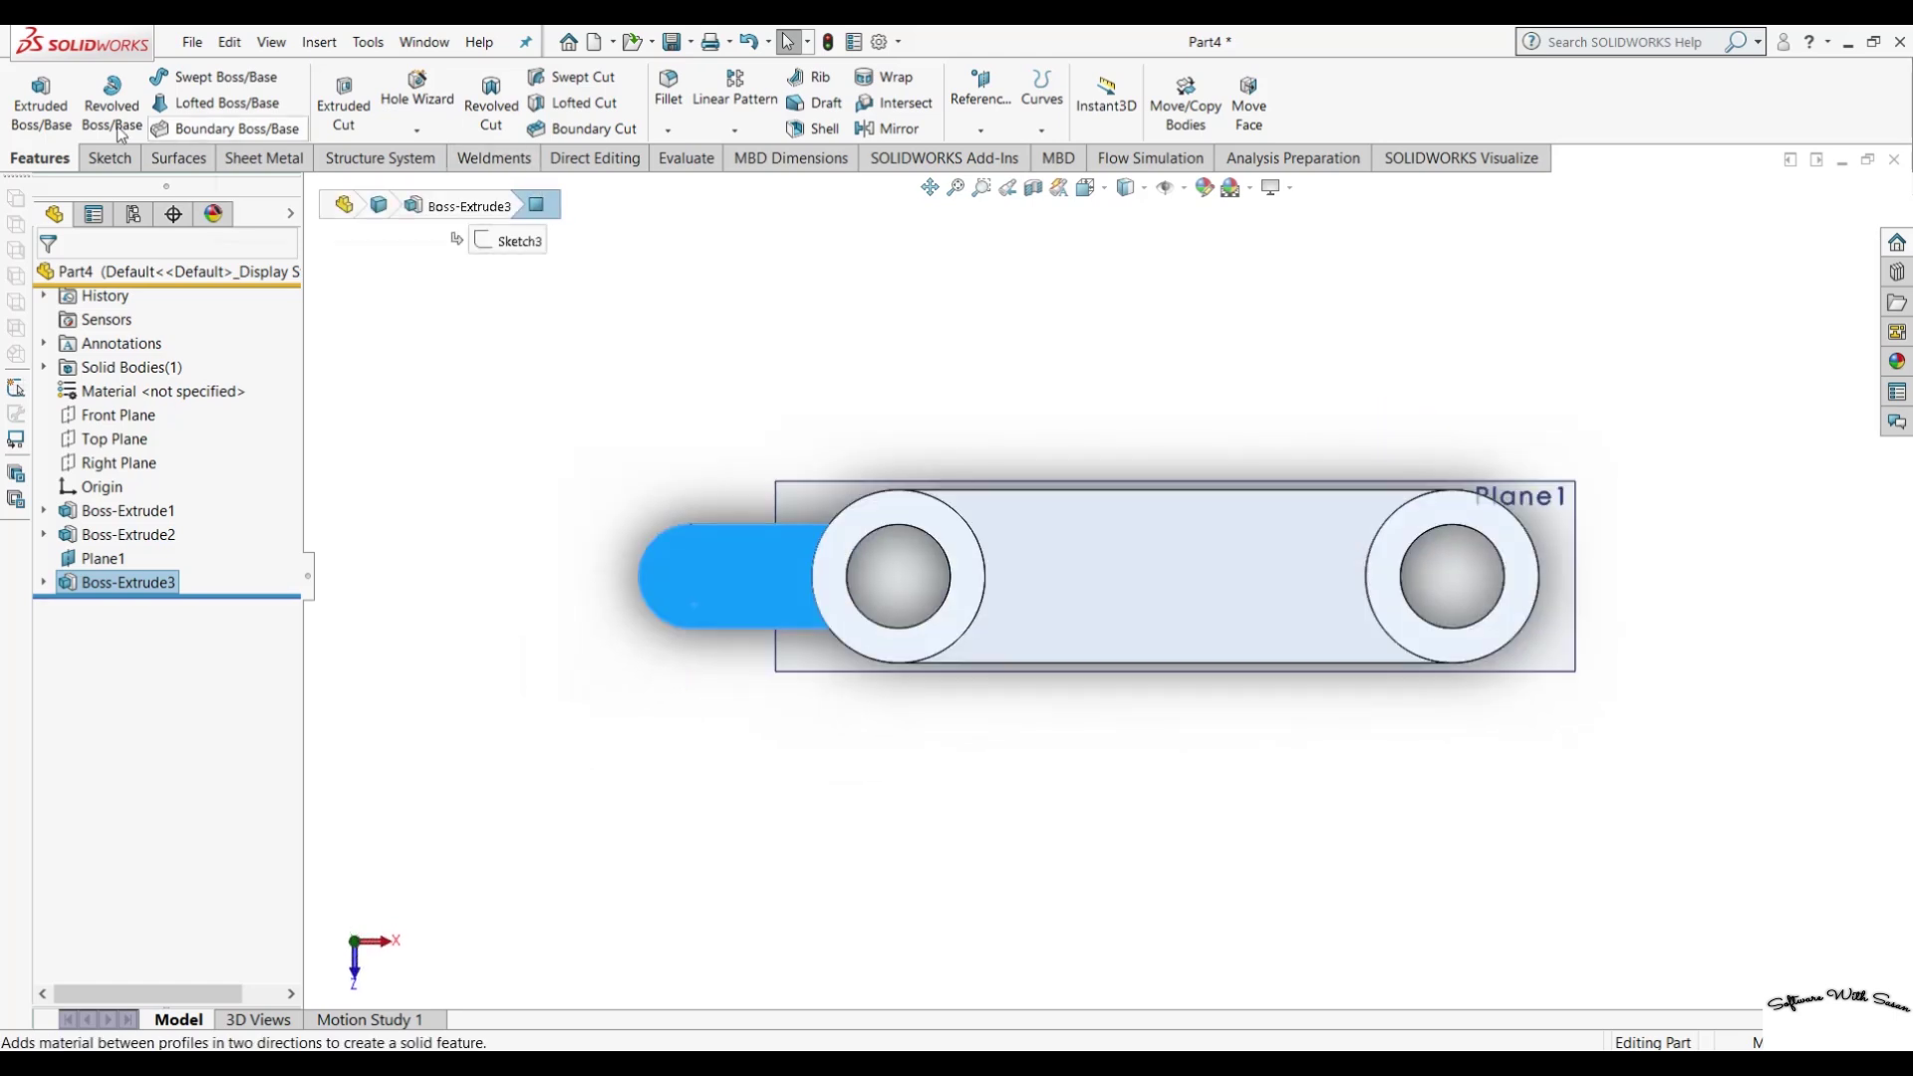
Start a sketch on the lug face and convert its edges into it.
left_click(88, 161)
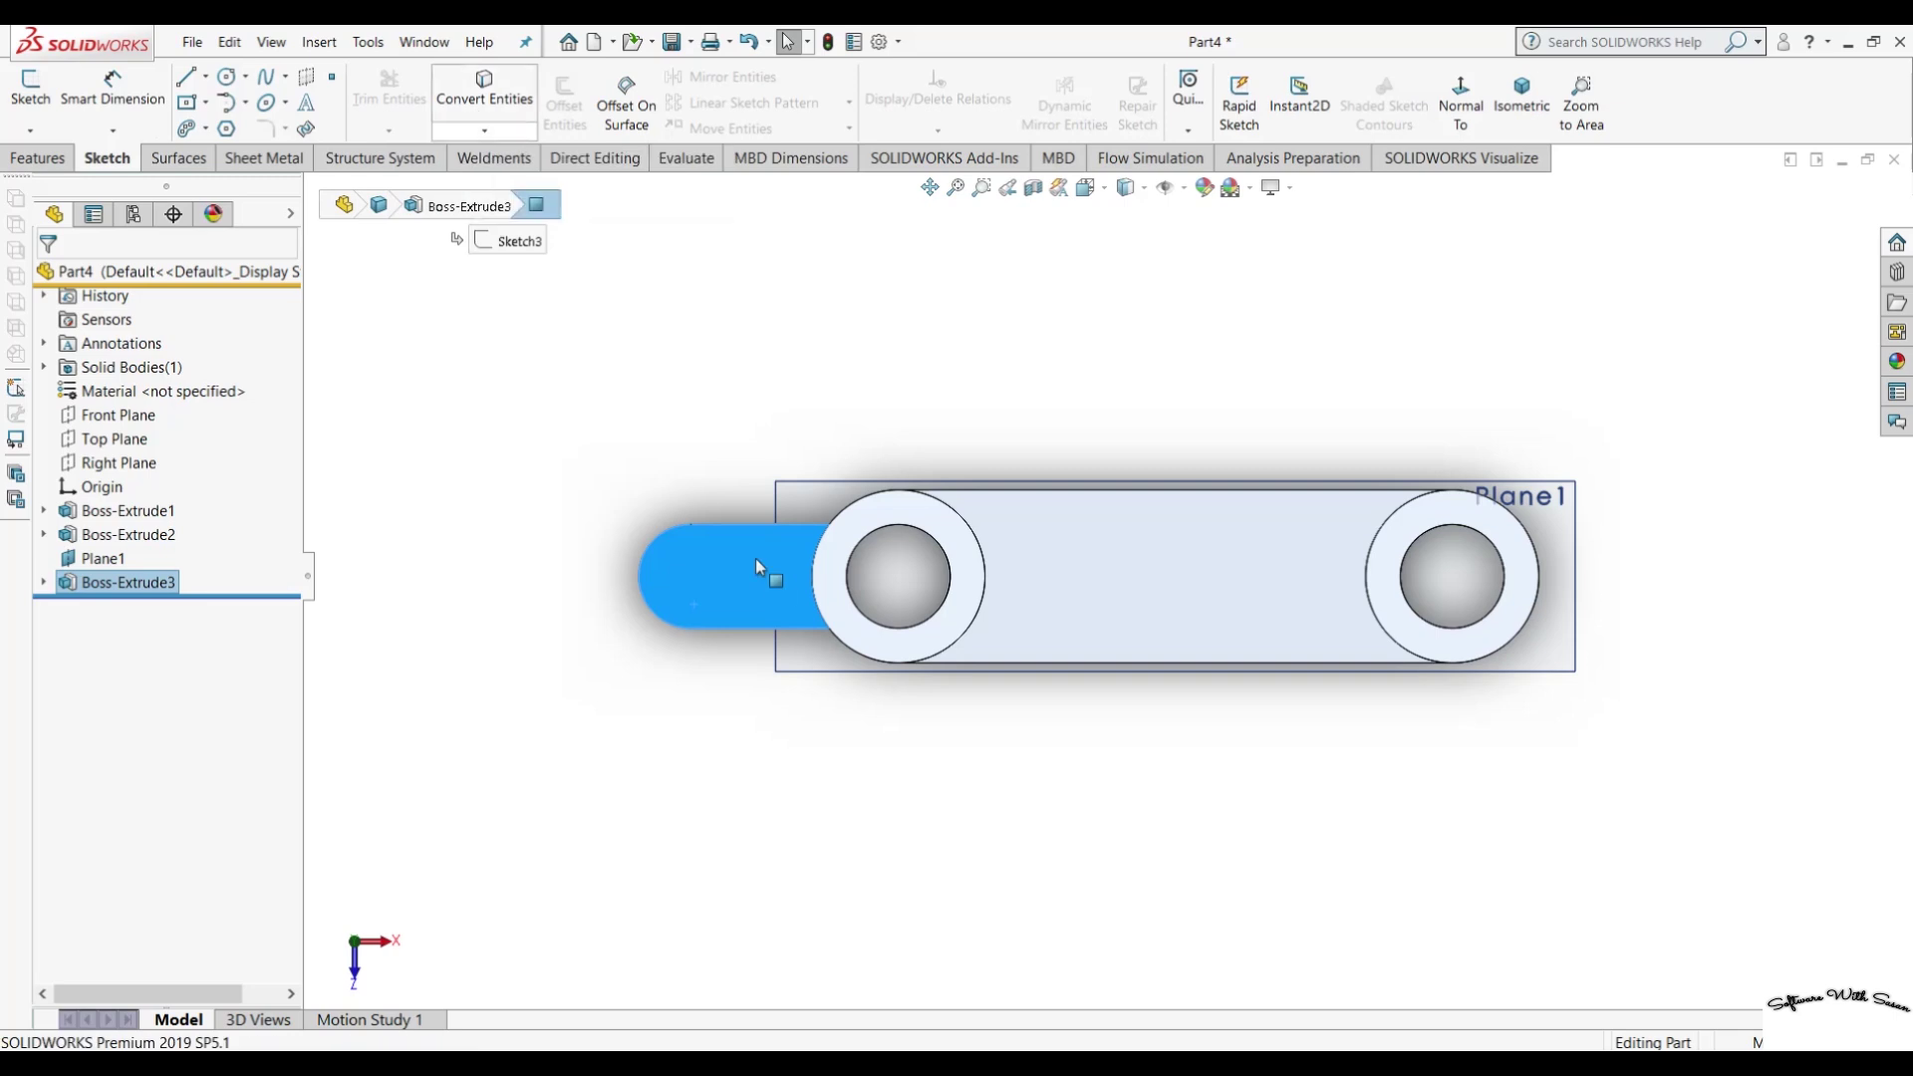
right_click(713, 596)
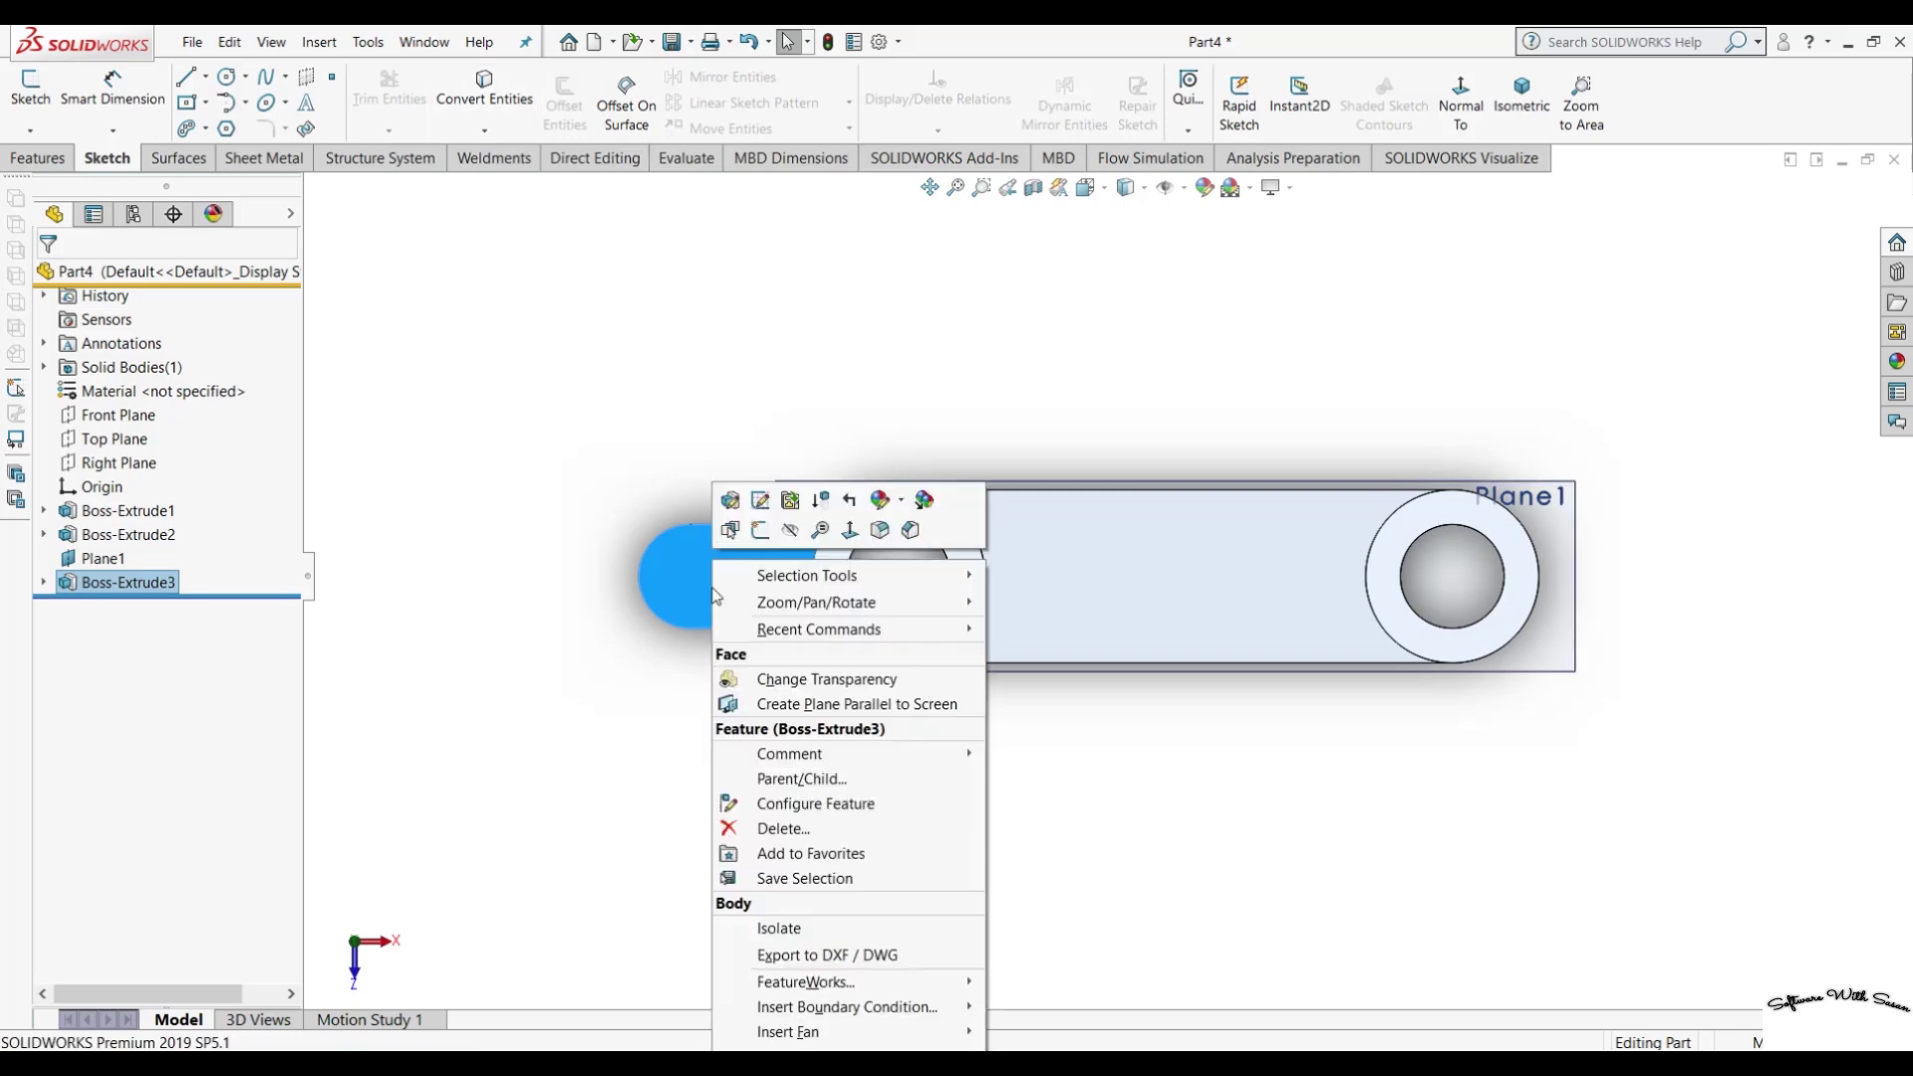
left_click(773, 518)
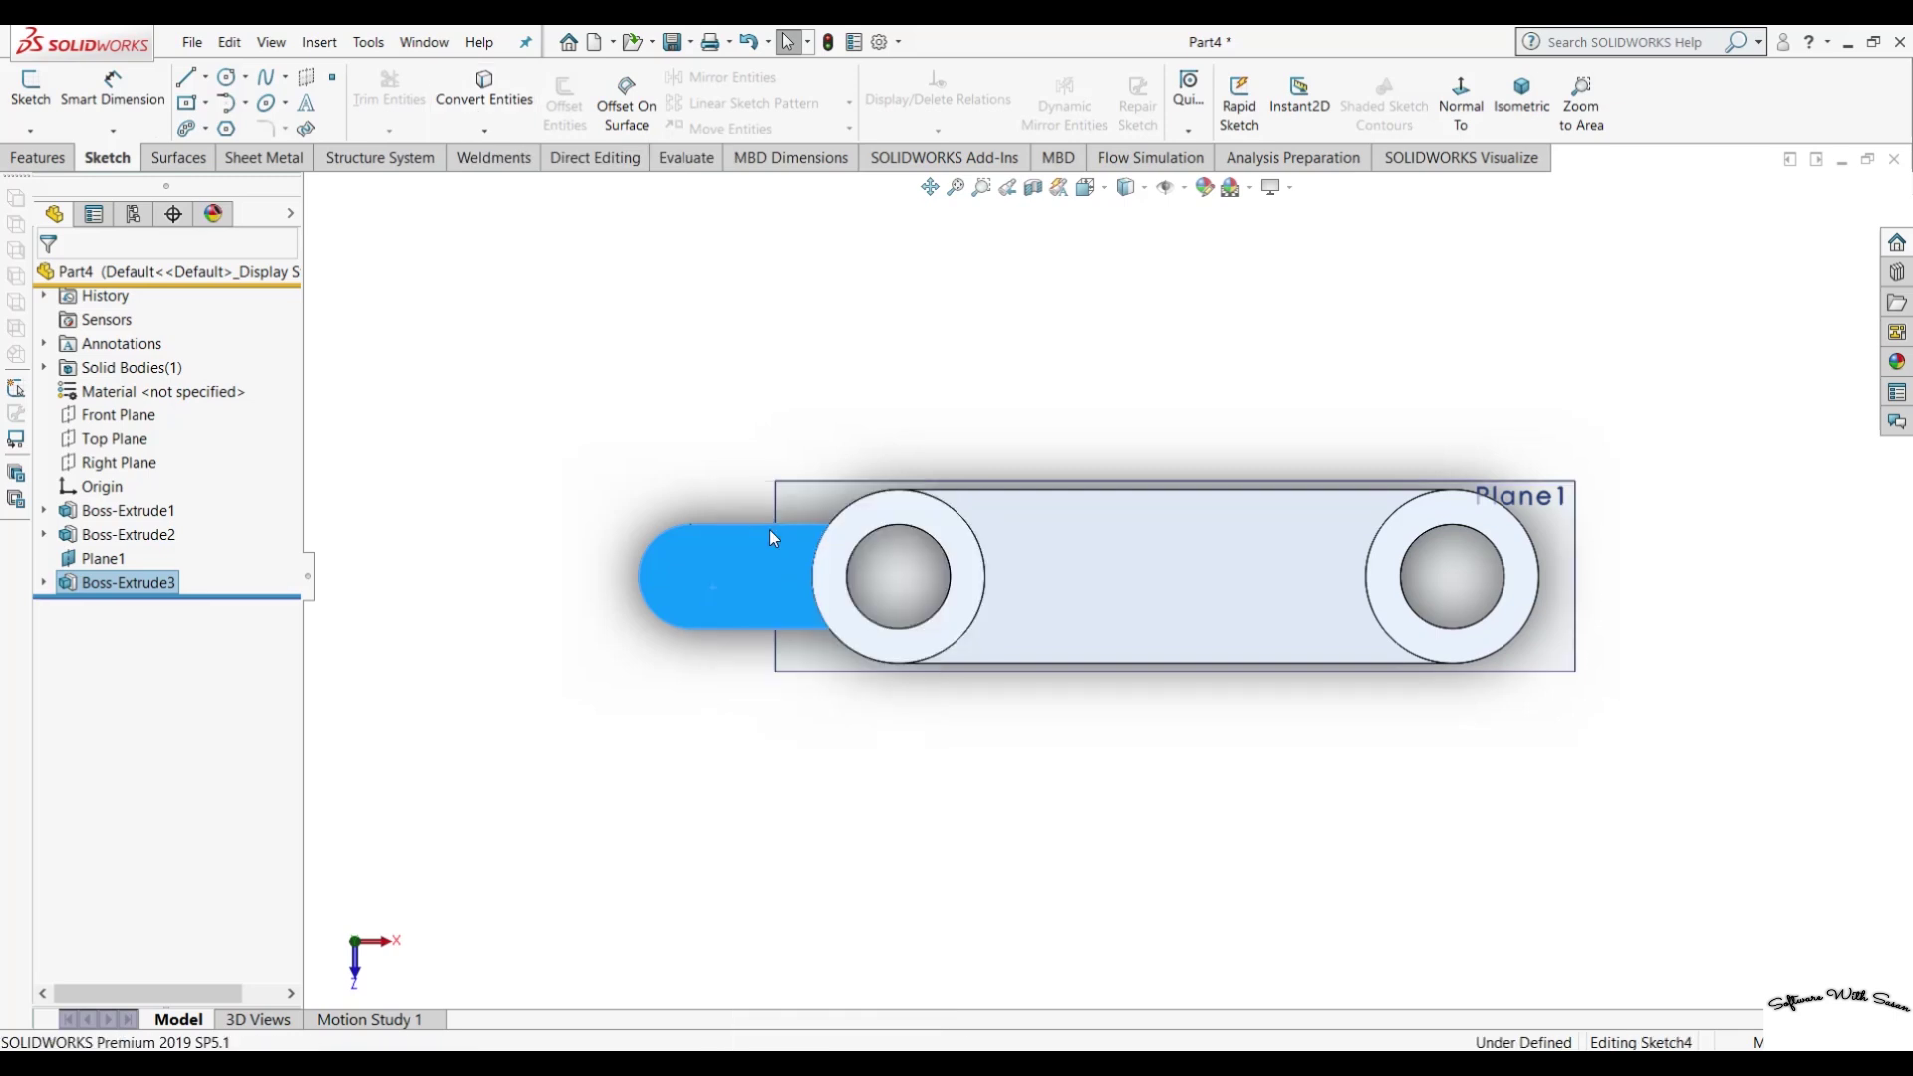
left_click(485, 87)
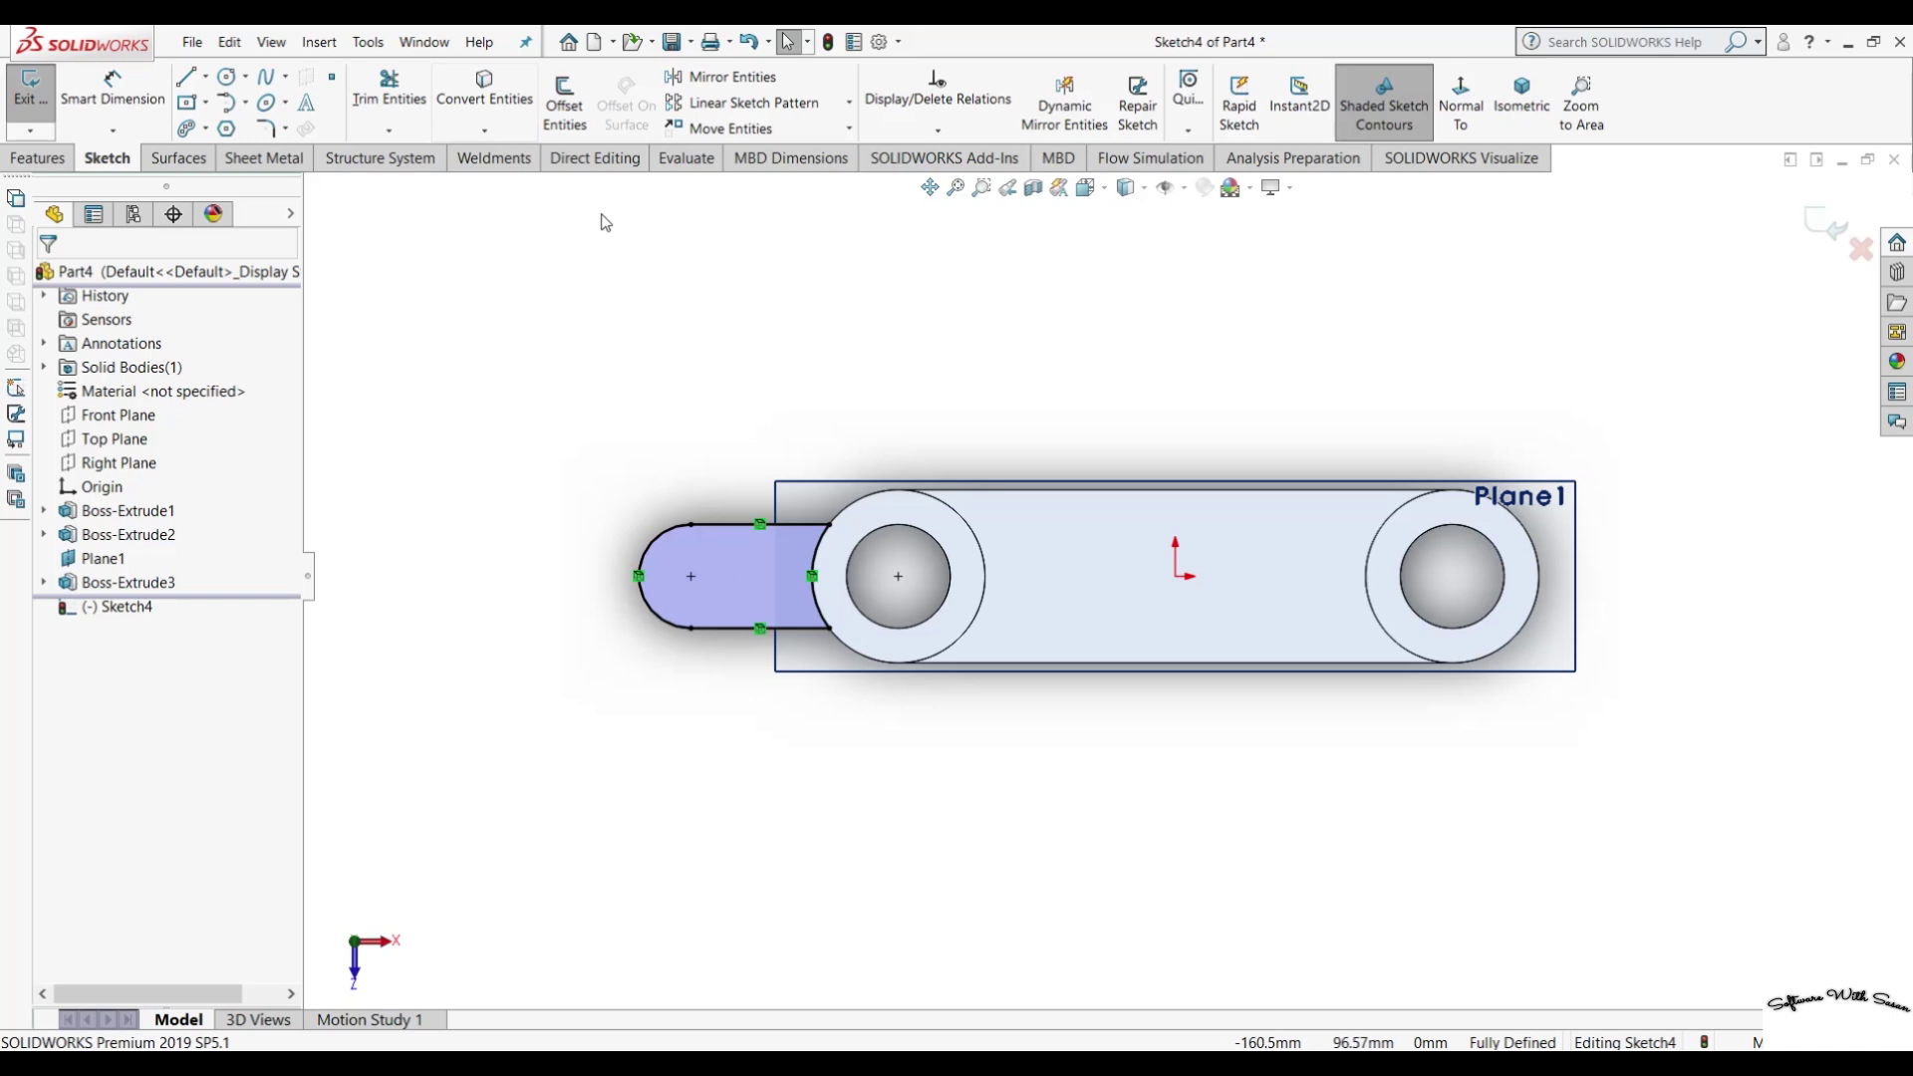
Offset the slot chain's top, bottom and arc edges 7 mm inward.
left_click(563, 104)
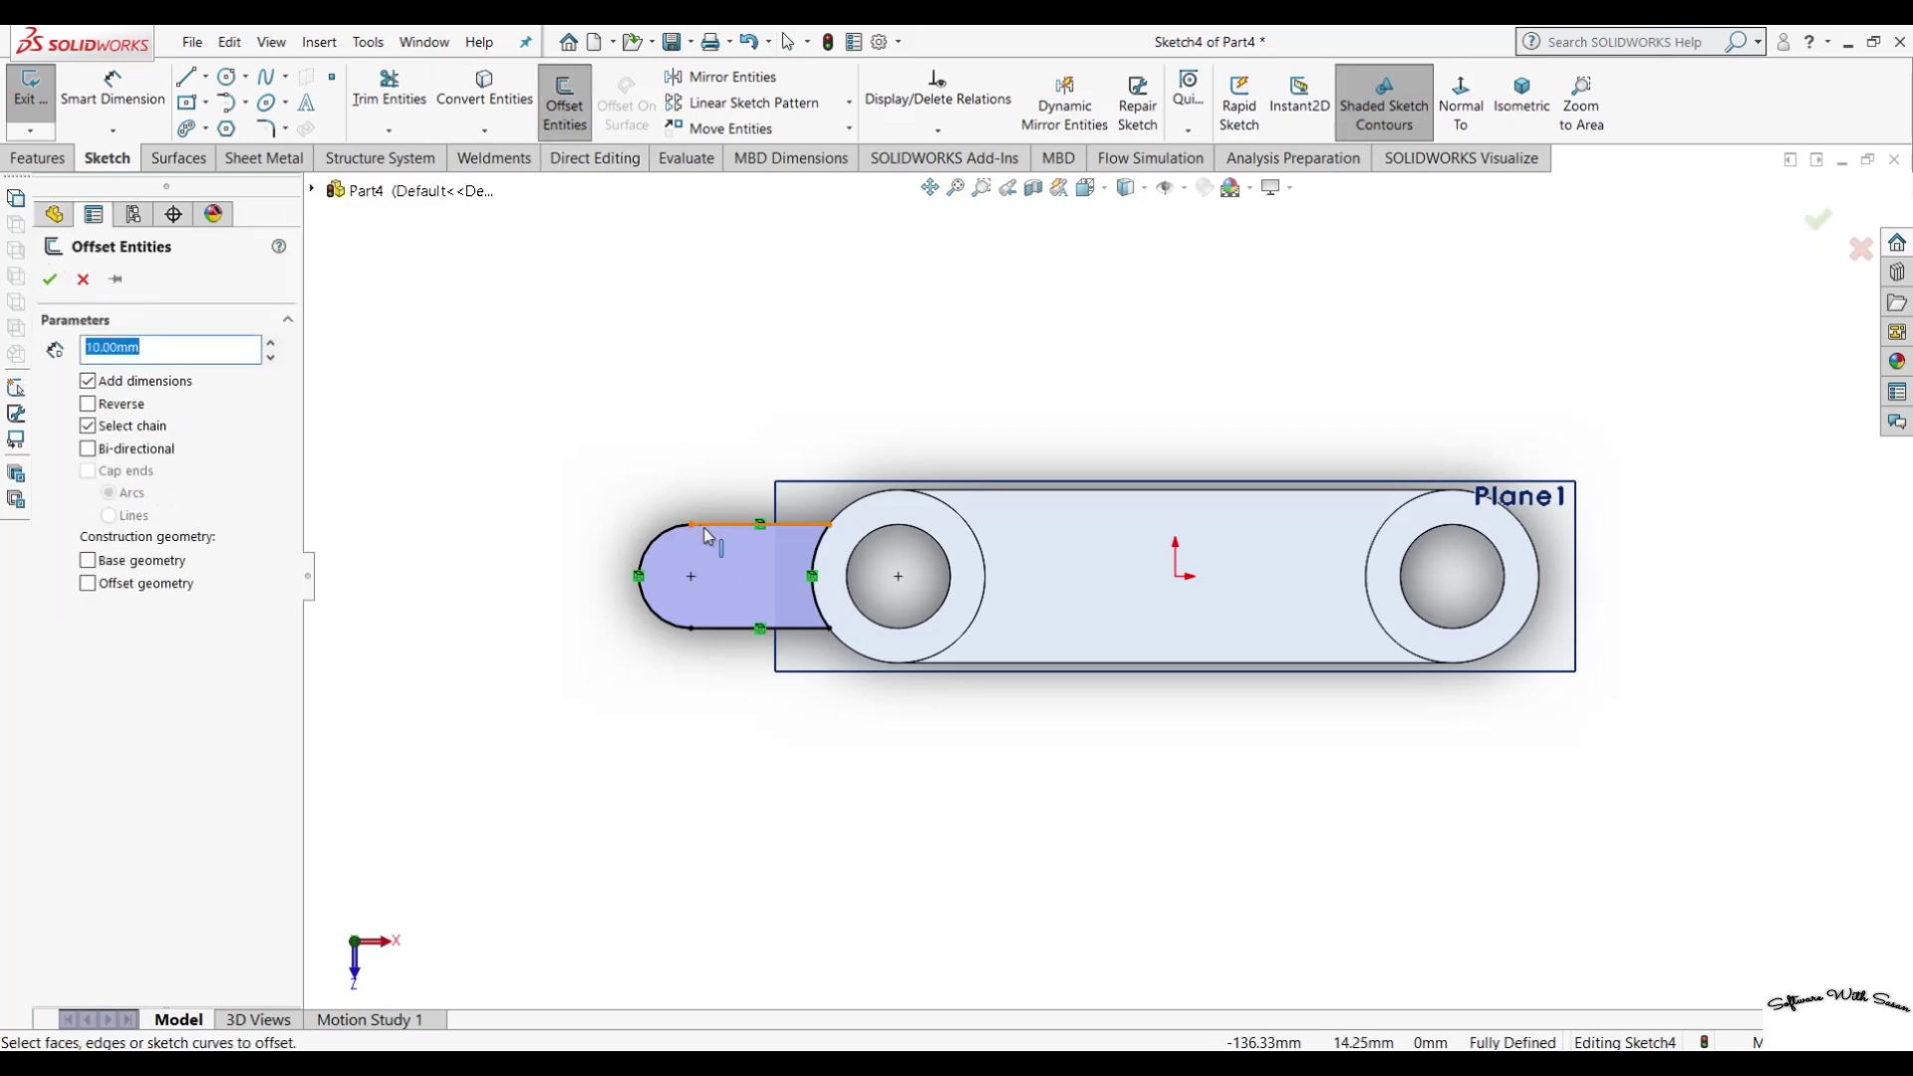
left_click(704, 528)
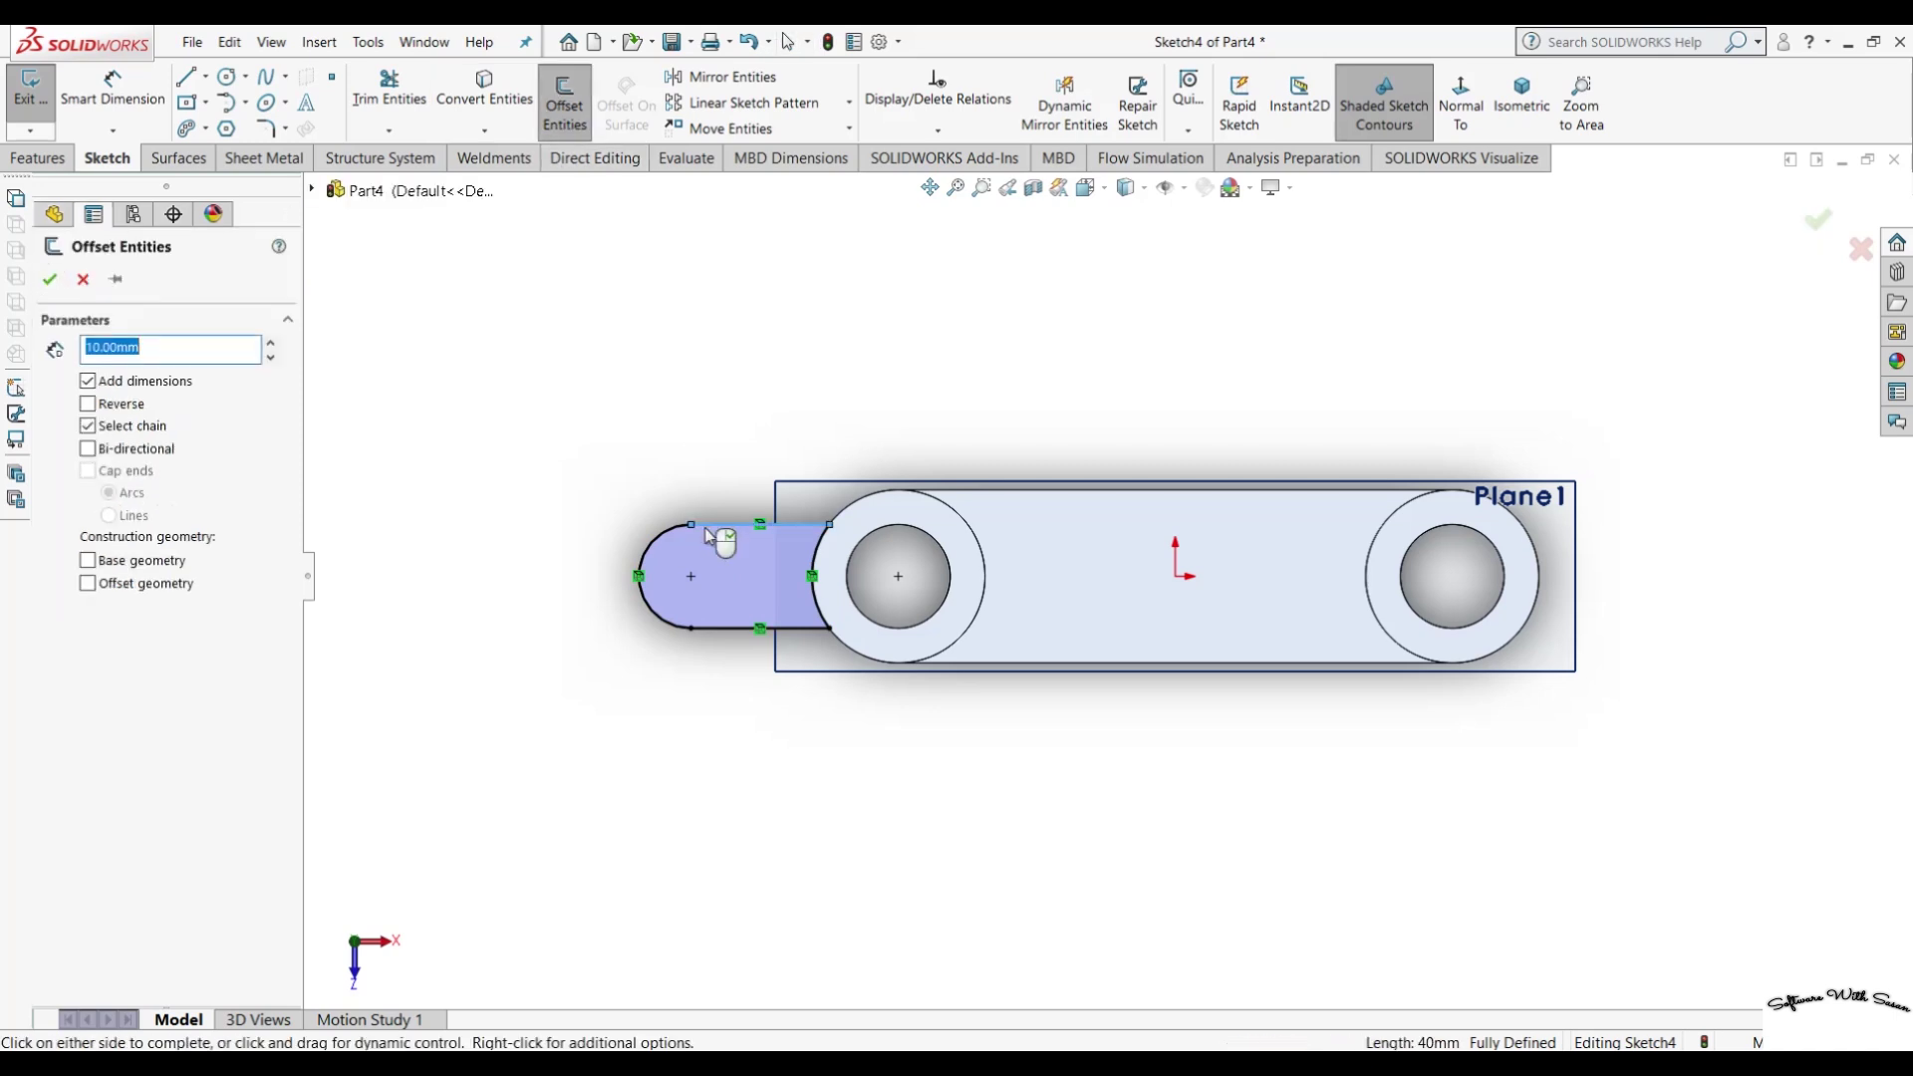
left_click(726, 630)
left_click(825, 619)
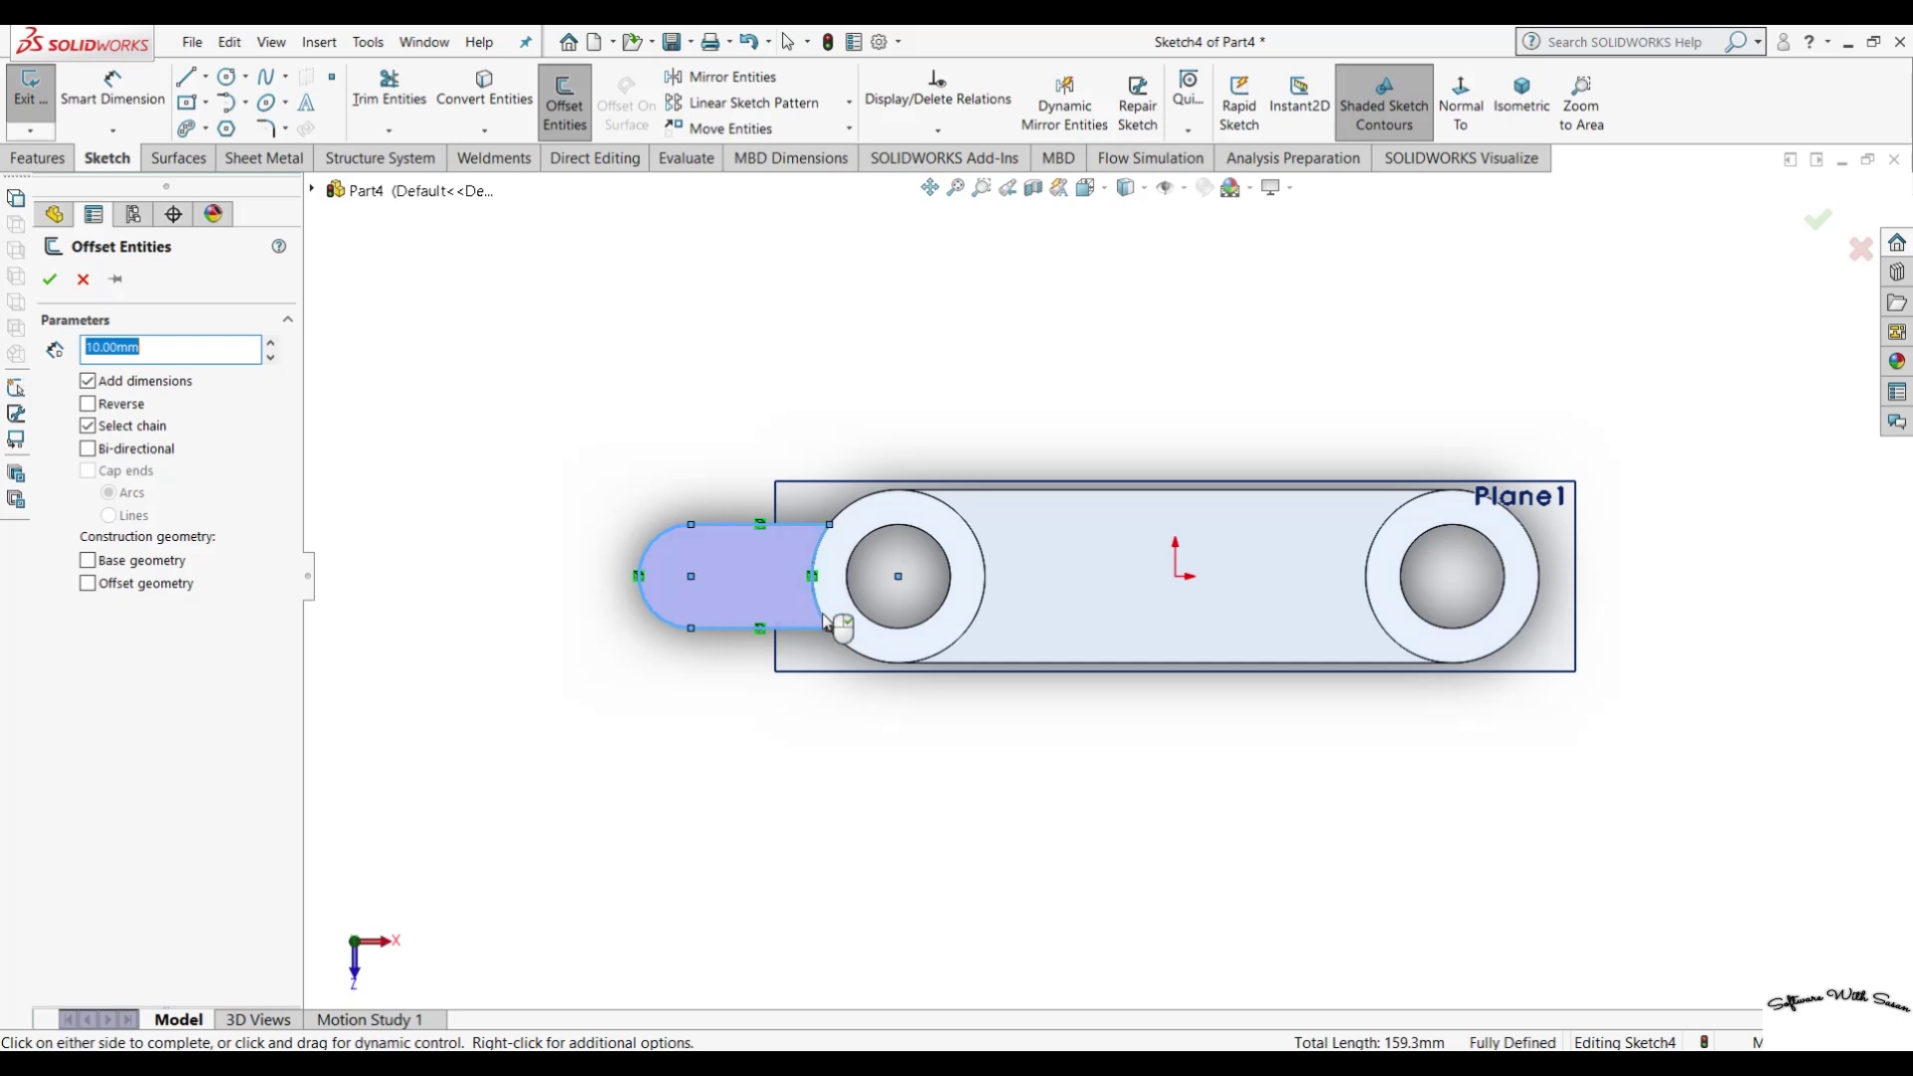
type("2")
key("Return")
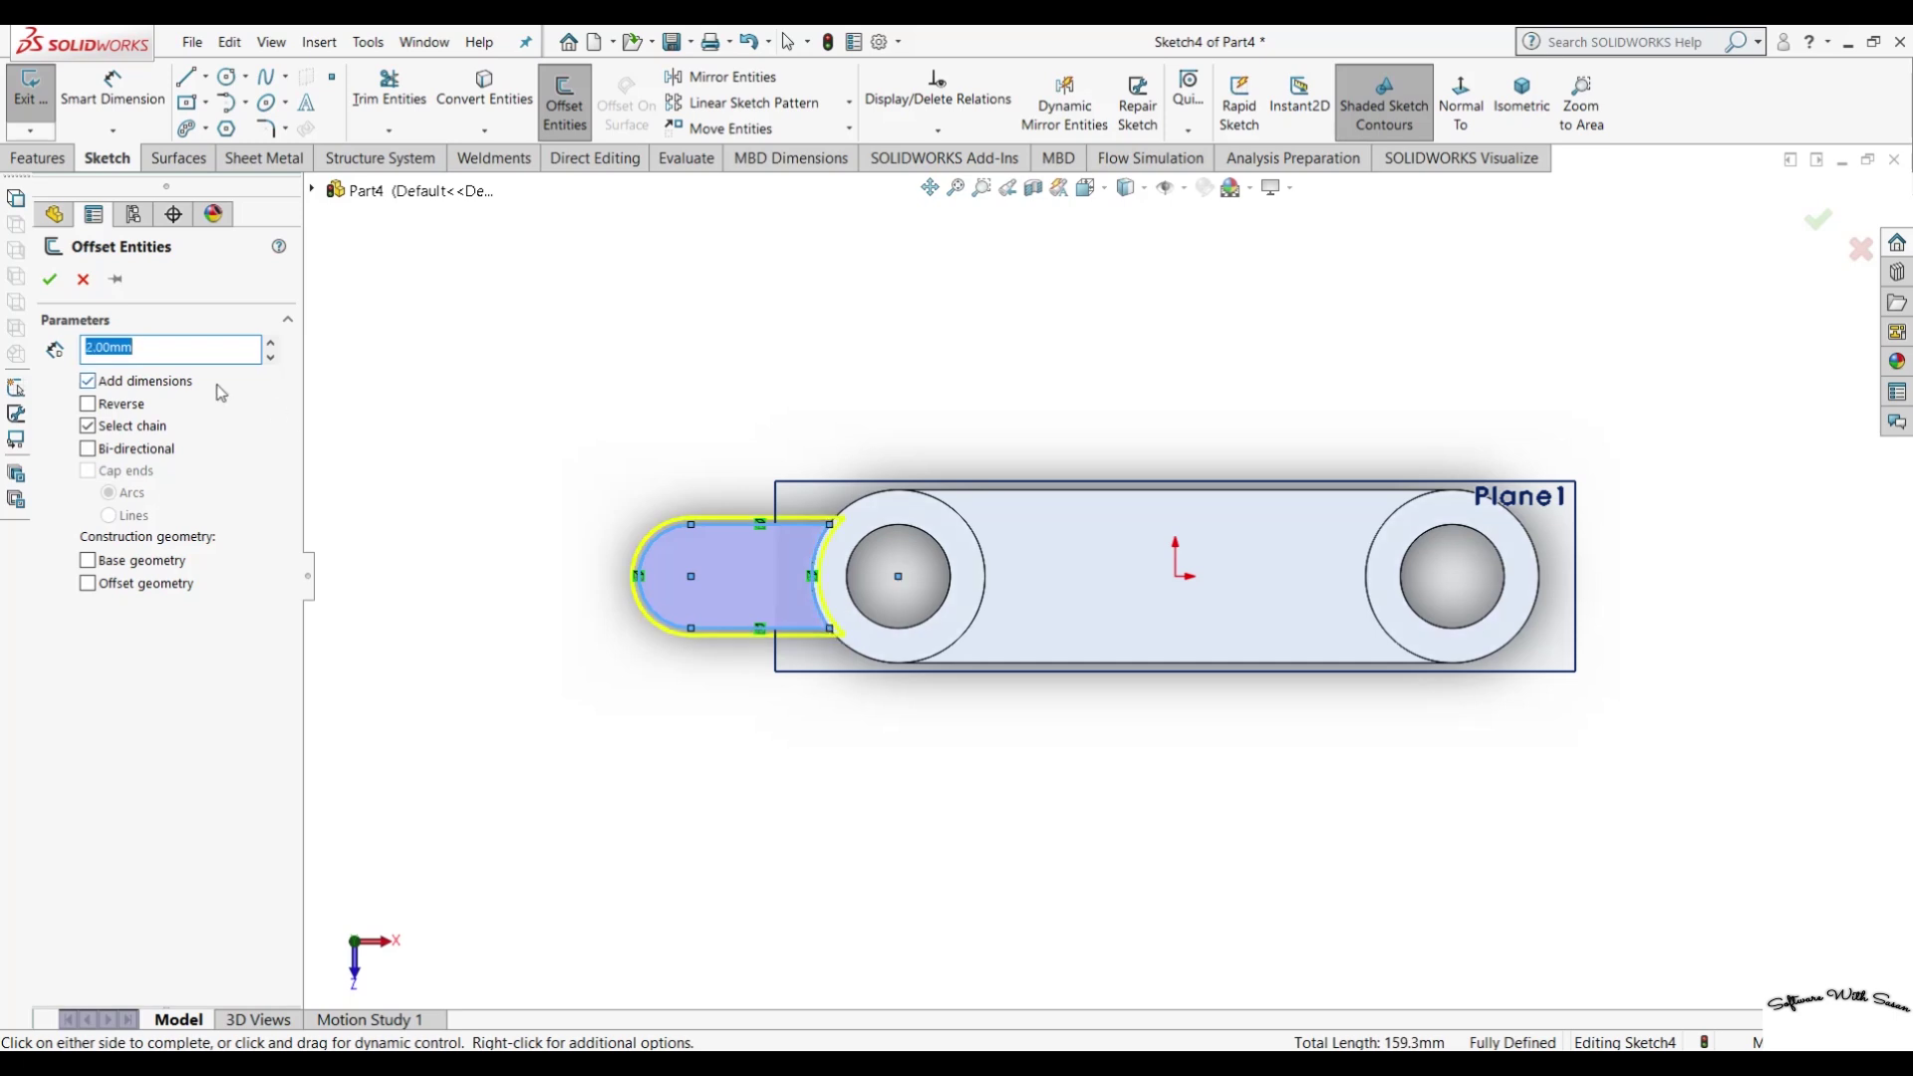
left_click(88, 404)
type("5")
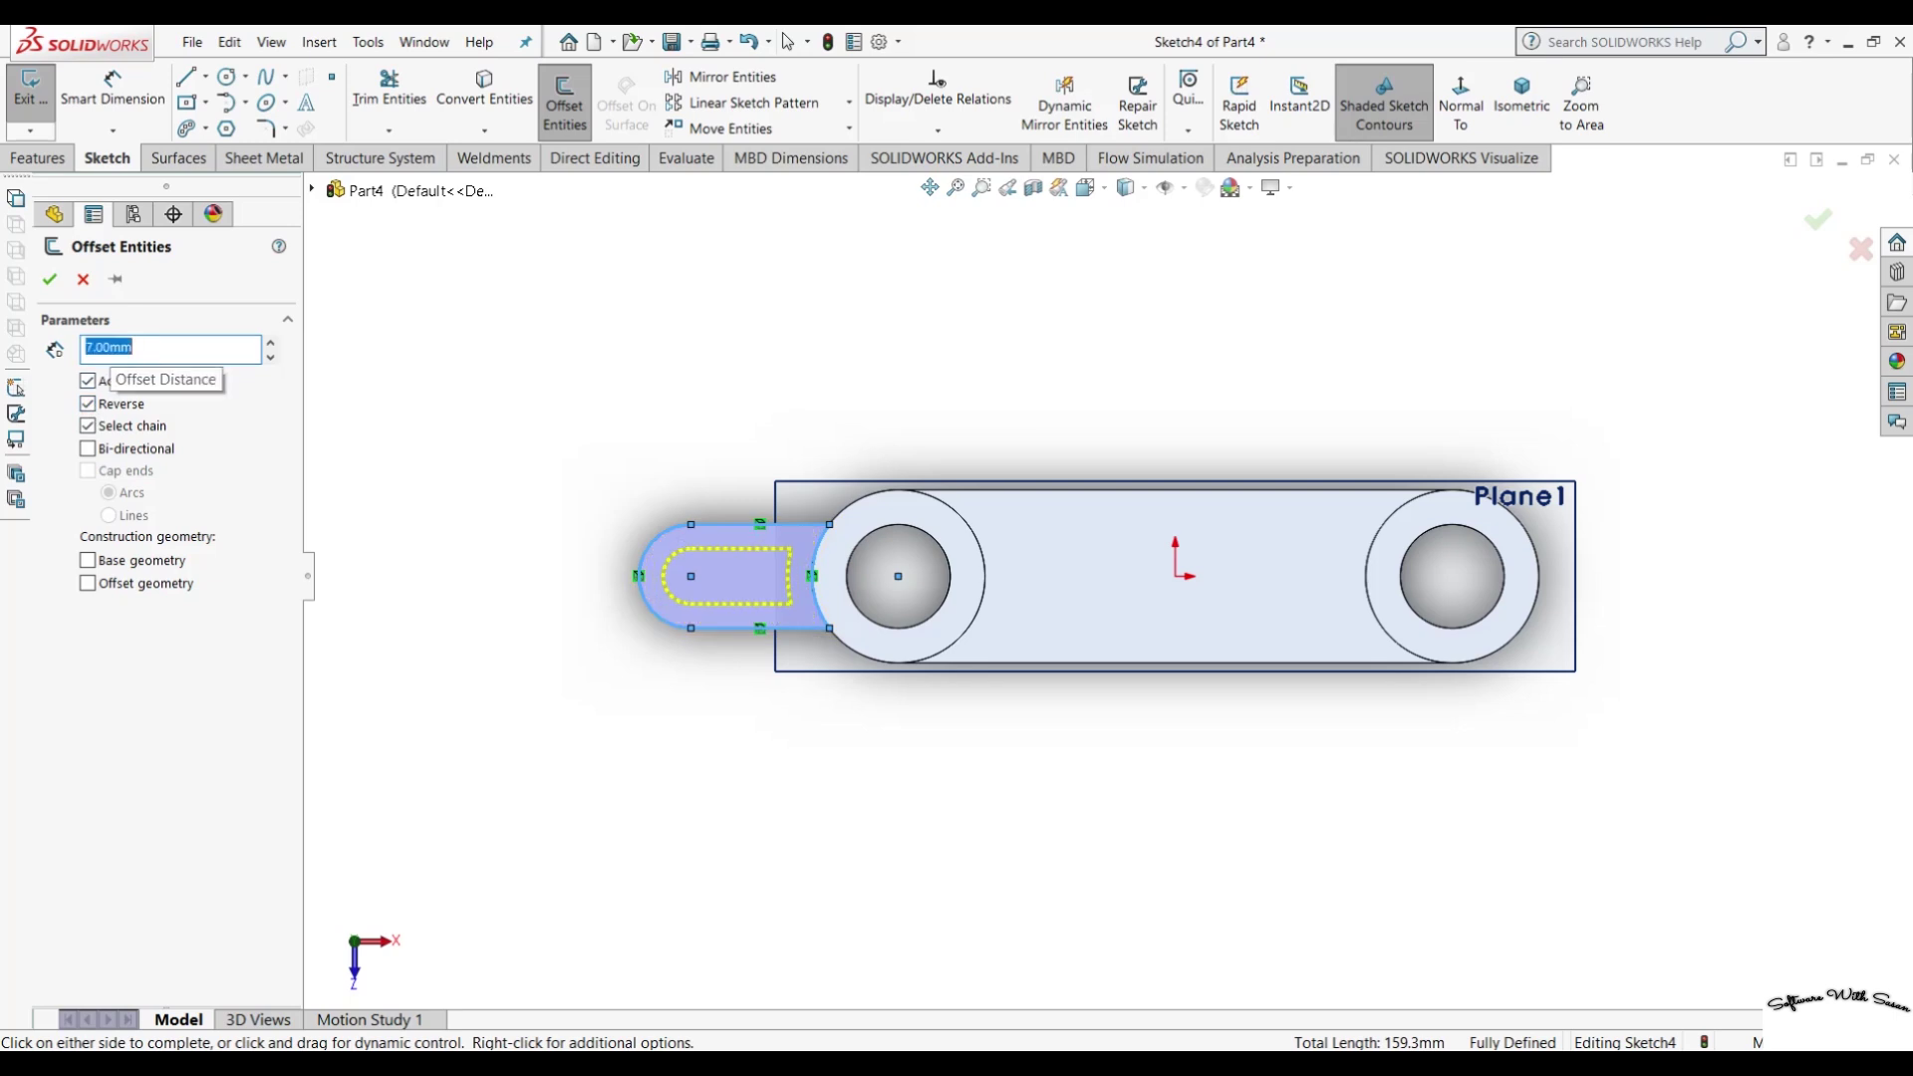
left_click(44, 278)
middle_click_drag(598, 780, 602, 504)
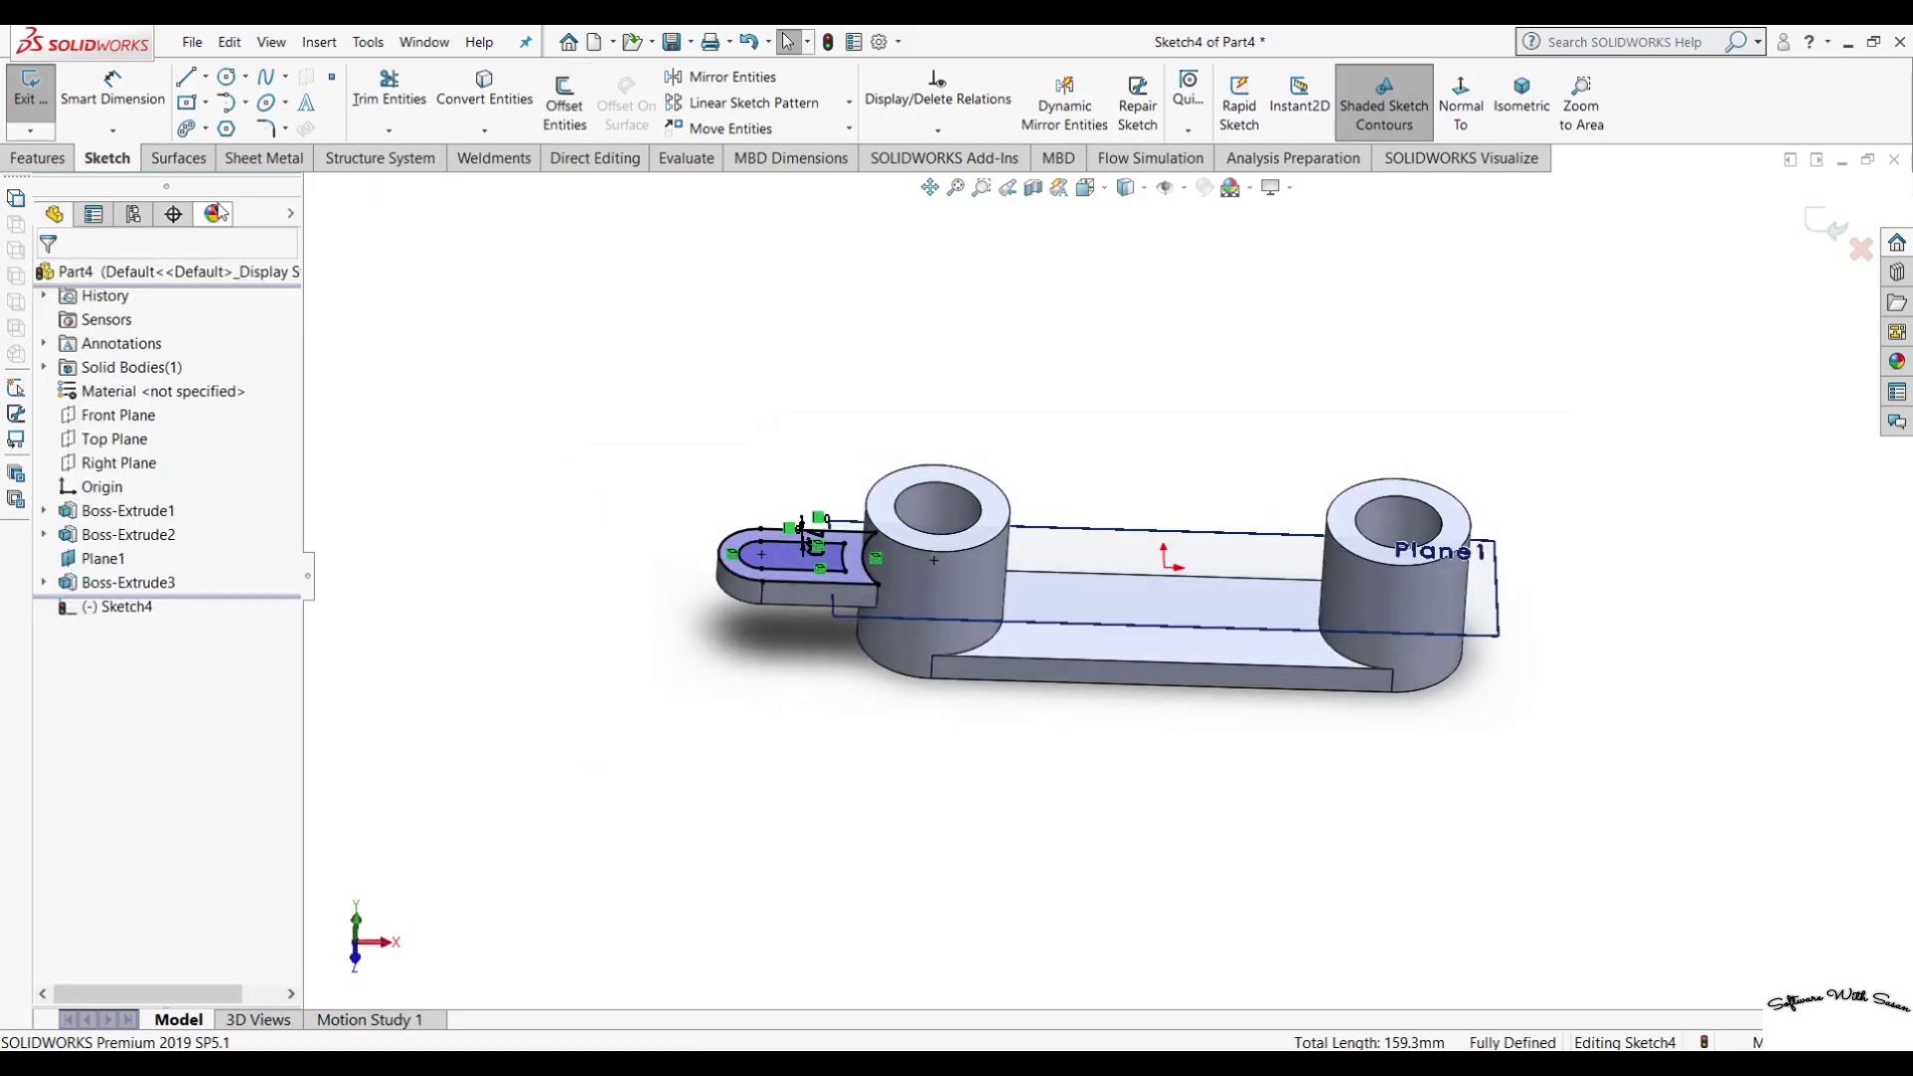
left_click(30, 159)
Cut the inner slot region through the lug as Cut-Extrude1.
left_click(346, 117)
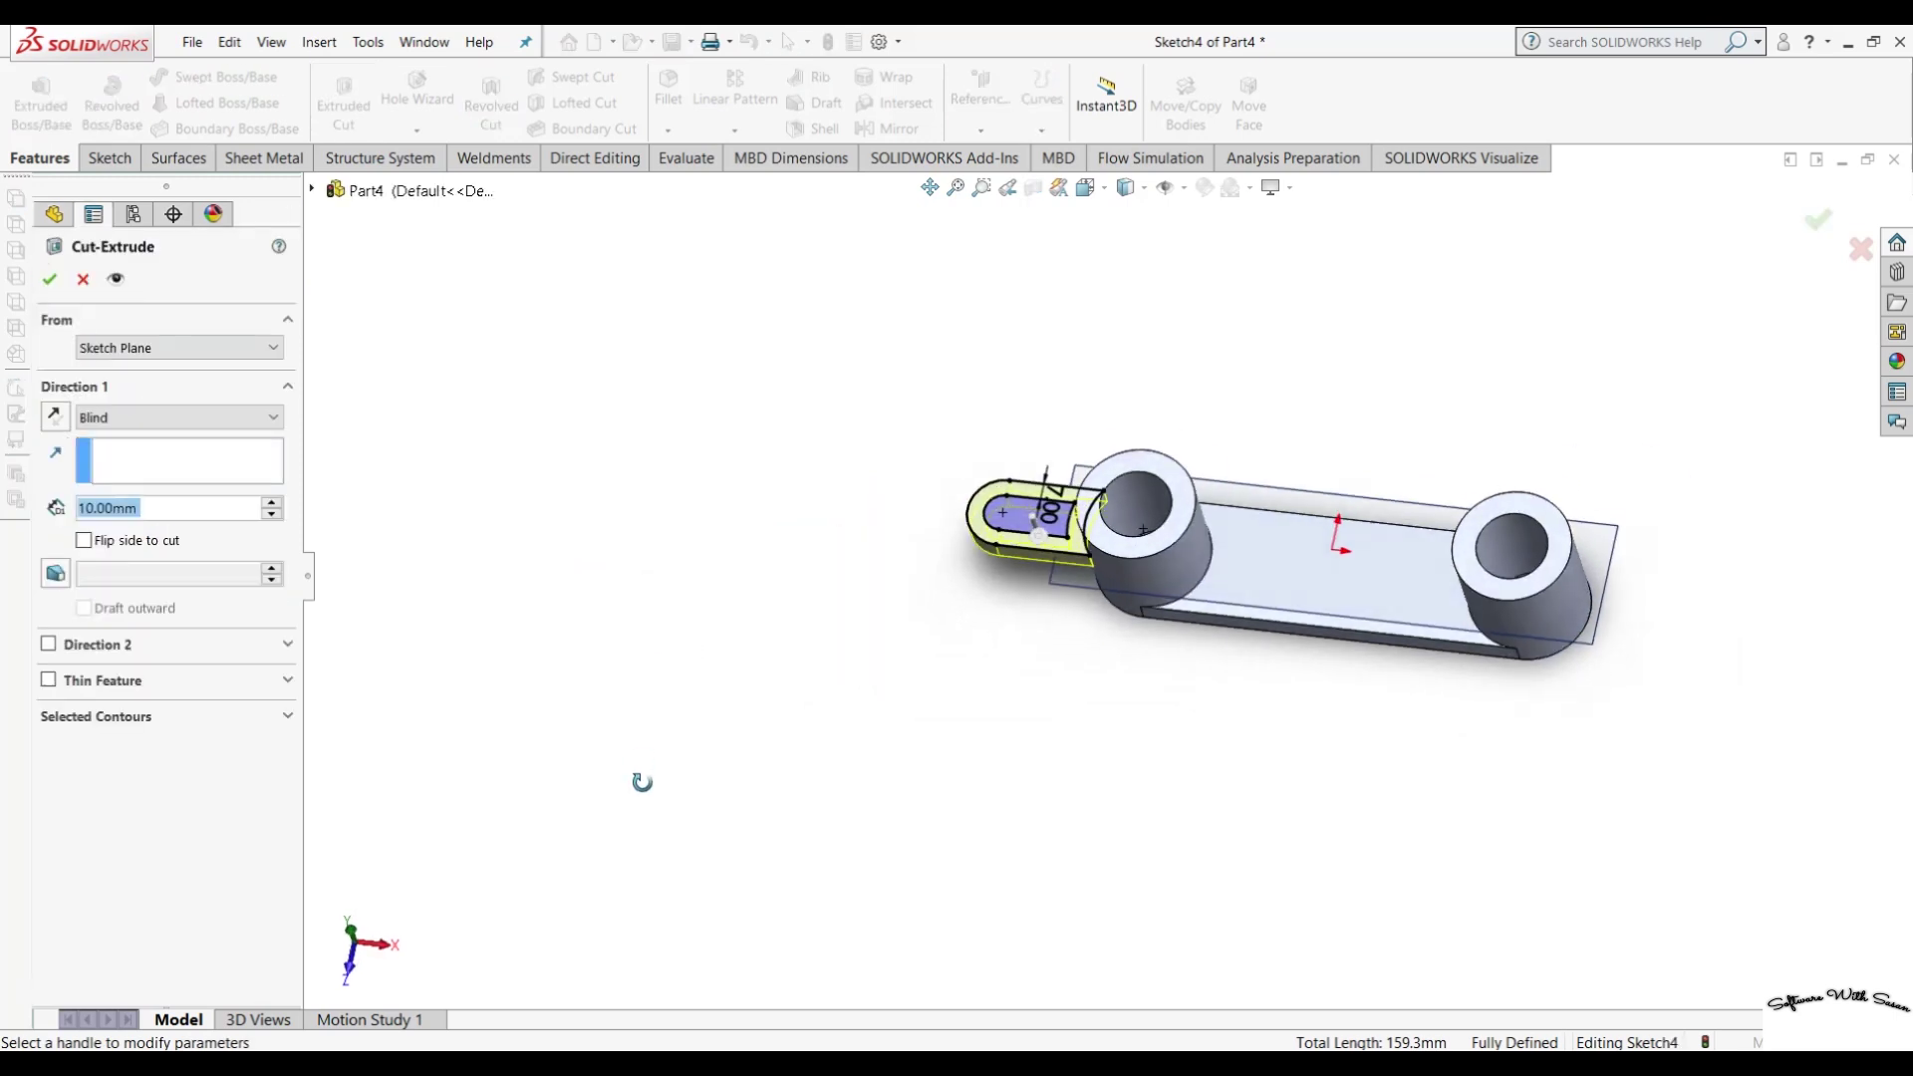
left_click(90, 717)
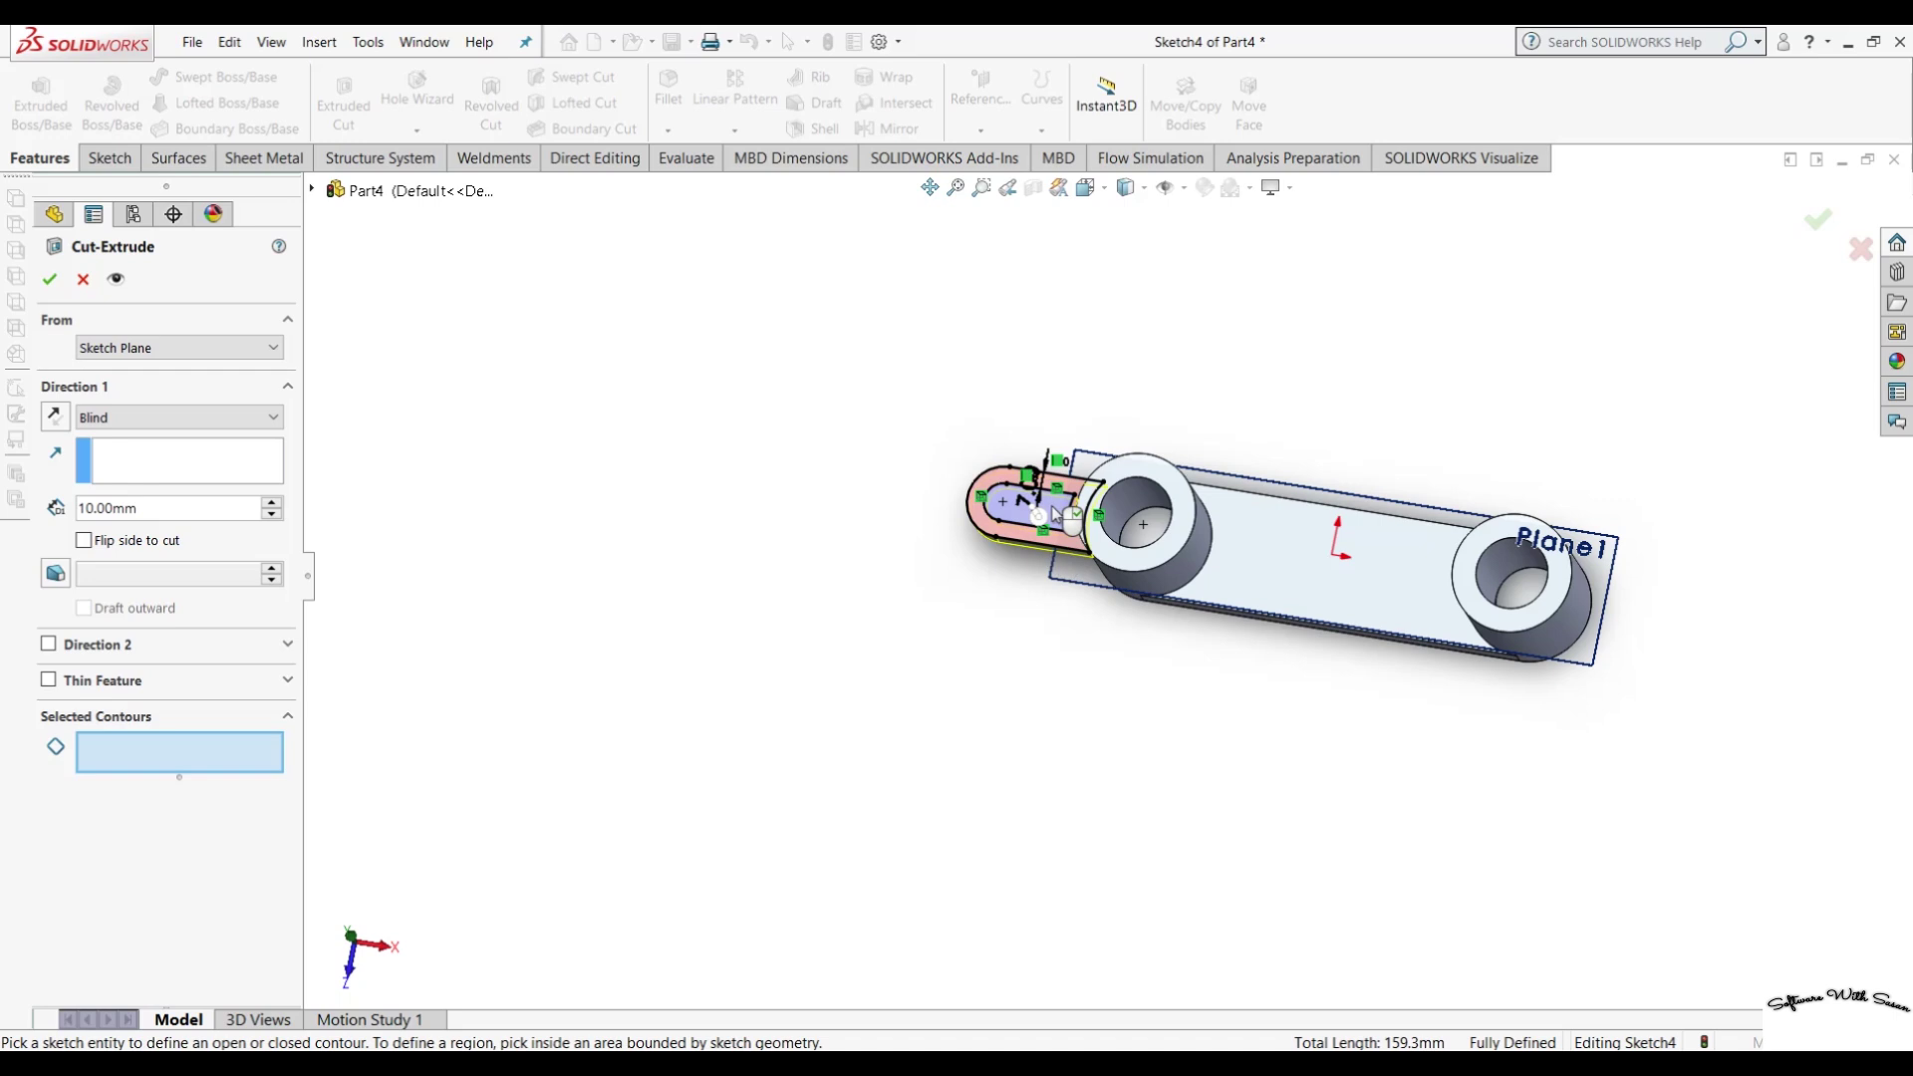
left_click(1031, 514)
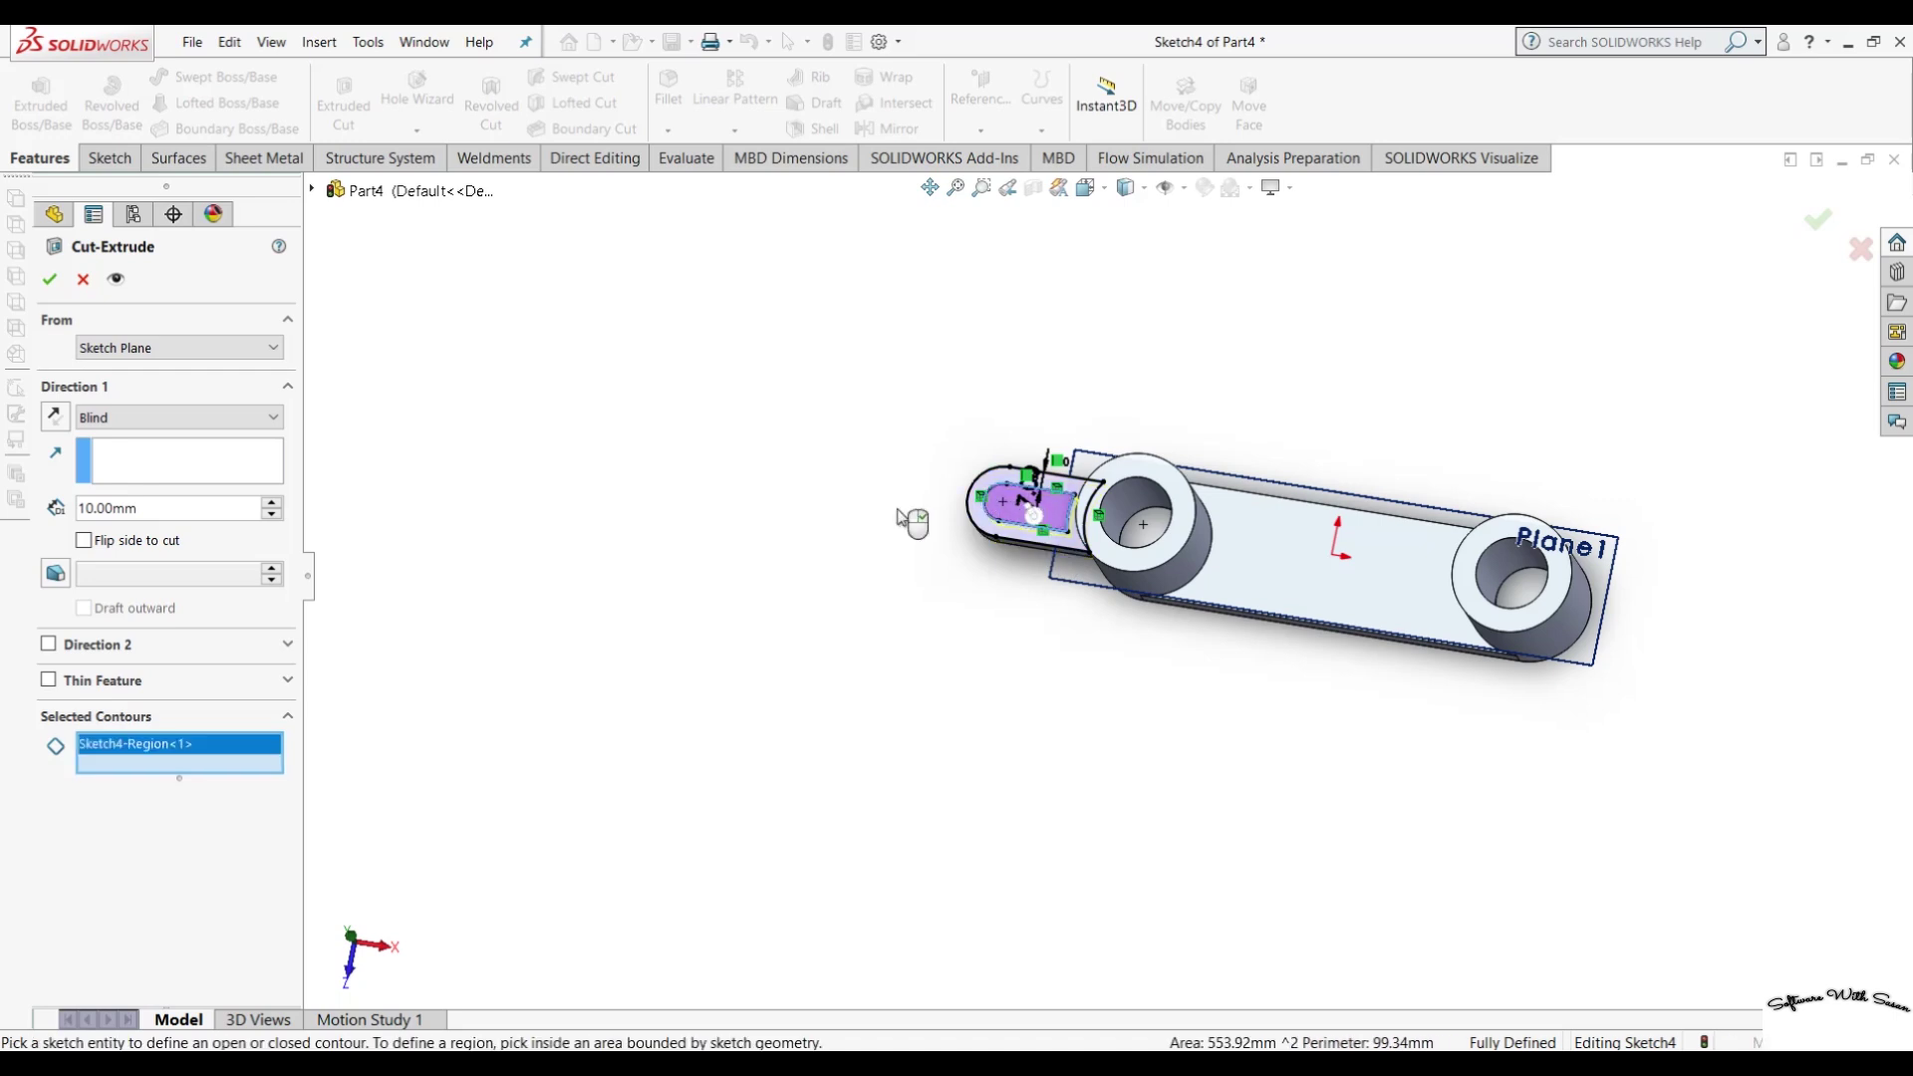
left_click(48, 280)
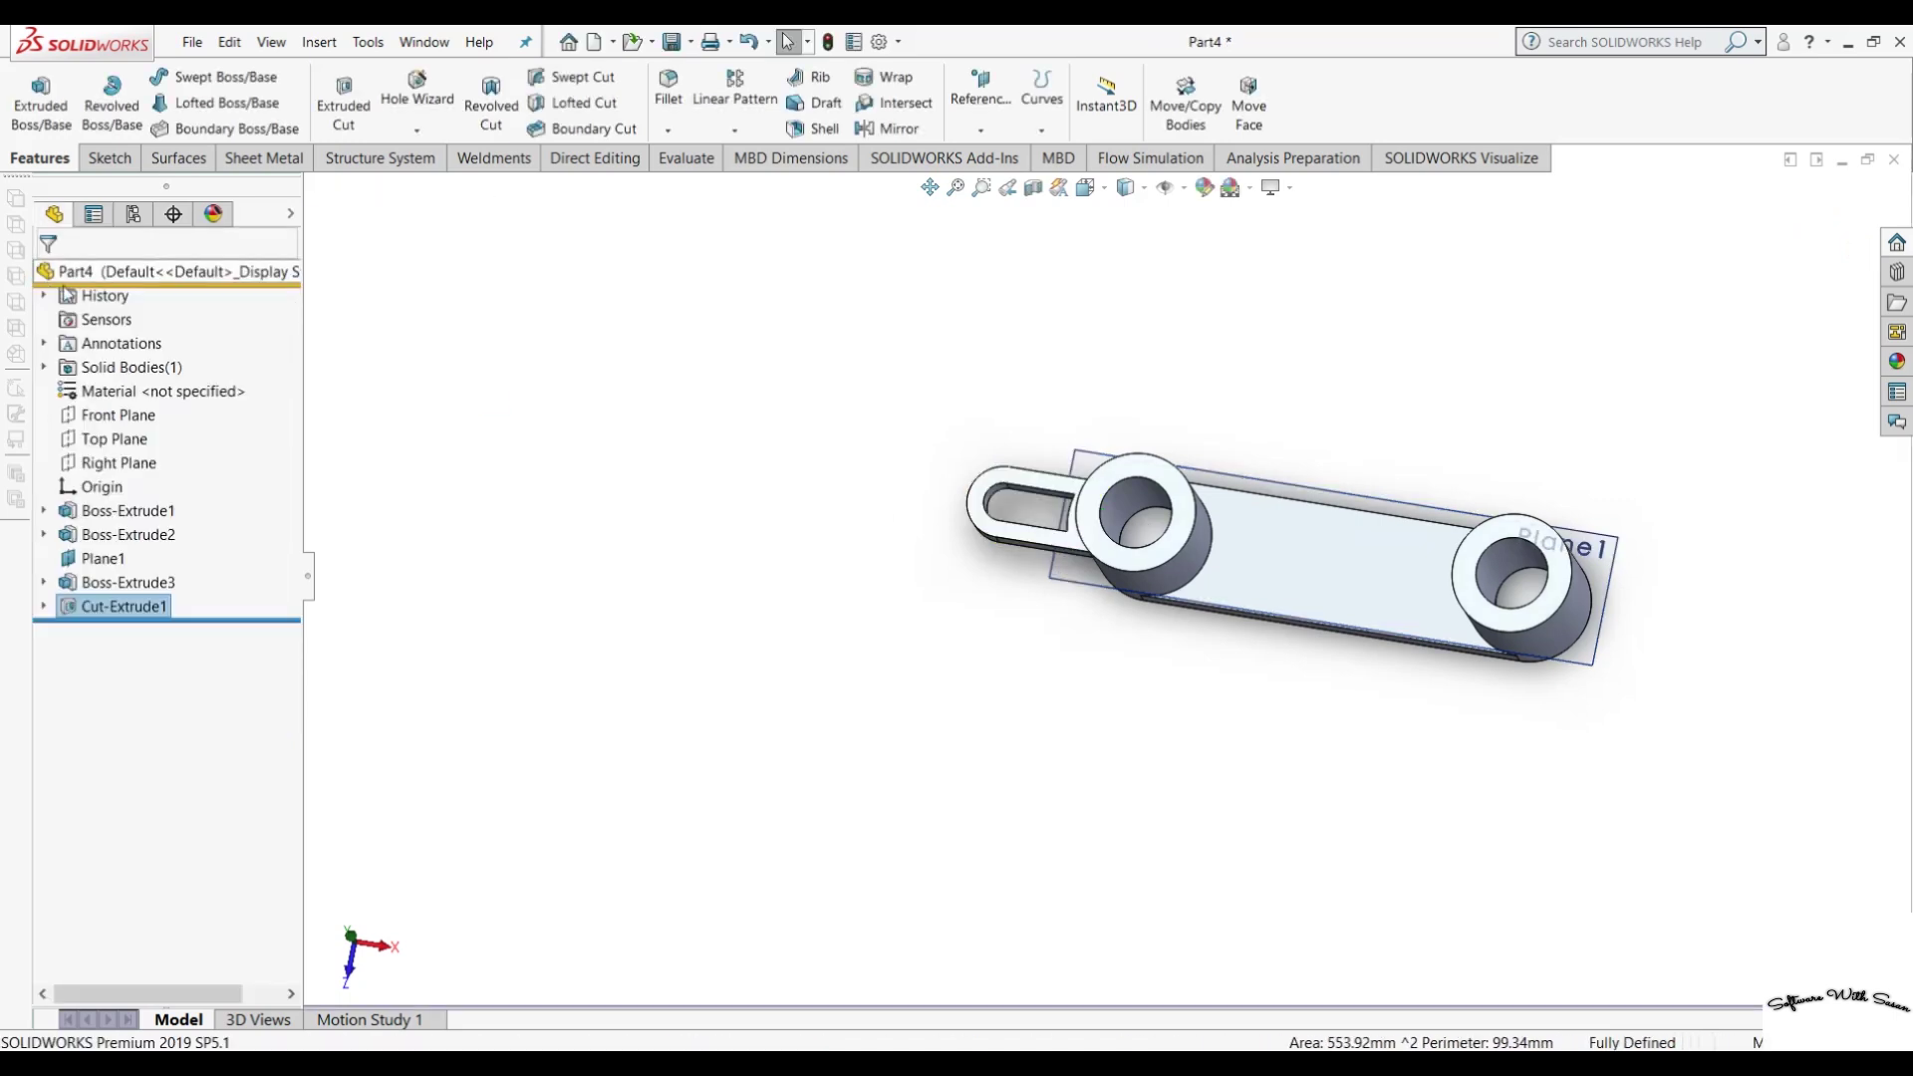
mouse_move(850, 696)
middle_mouse_down()
mouse_move(1206, 620)
mouse_move(948, 478)
mouse_move(850, 760)
mouse_move(850, 850)
mouse_move(669, 445)
middle_mouse_up()
Circularly pattern the slotted lug around the left boss's circular edge.
left_click(734, 130)
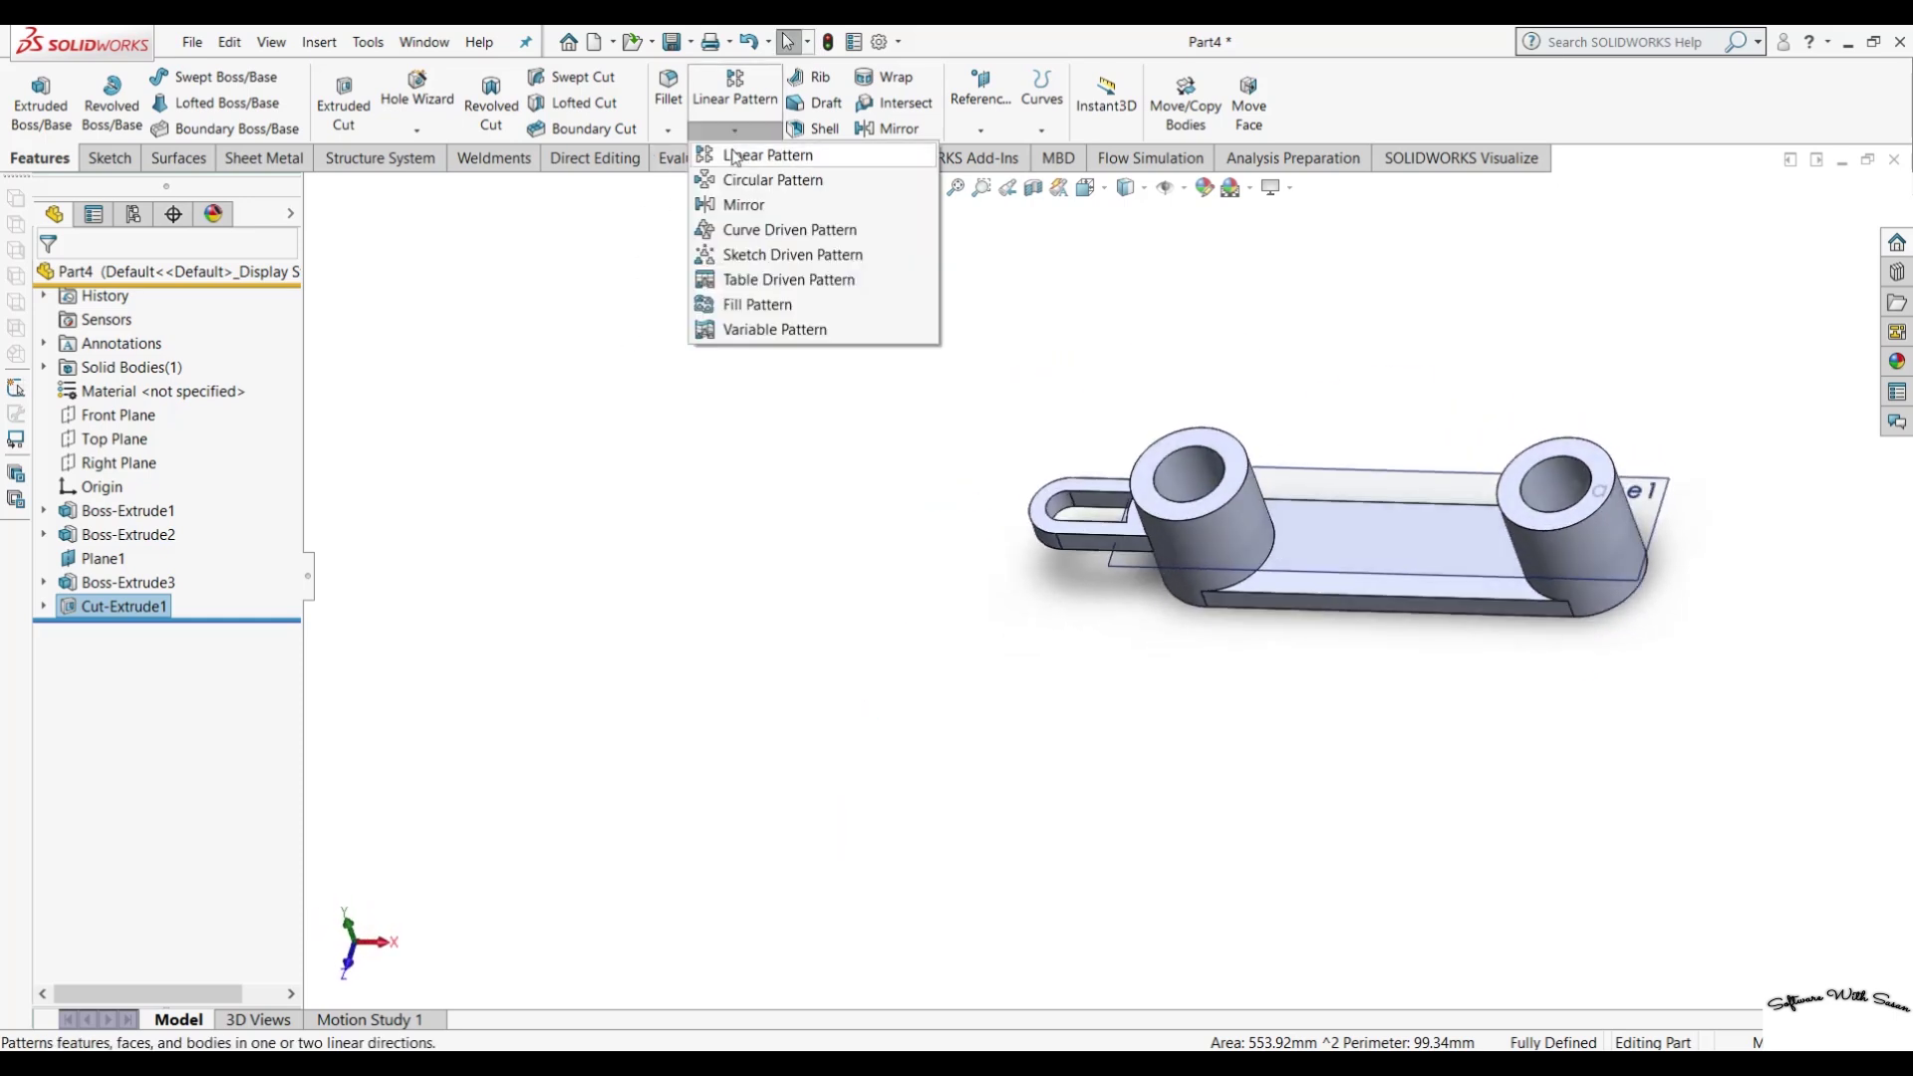
left_click(1143, 467)
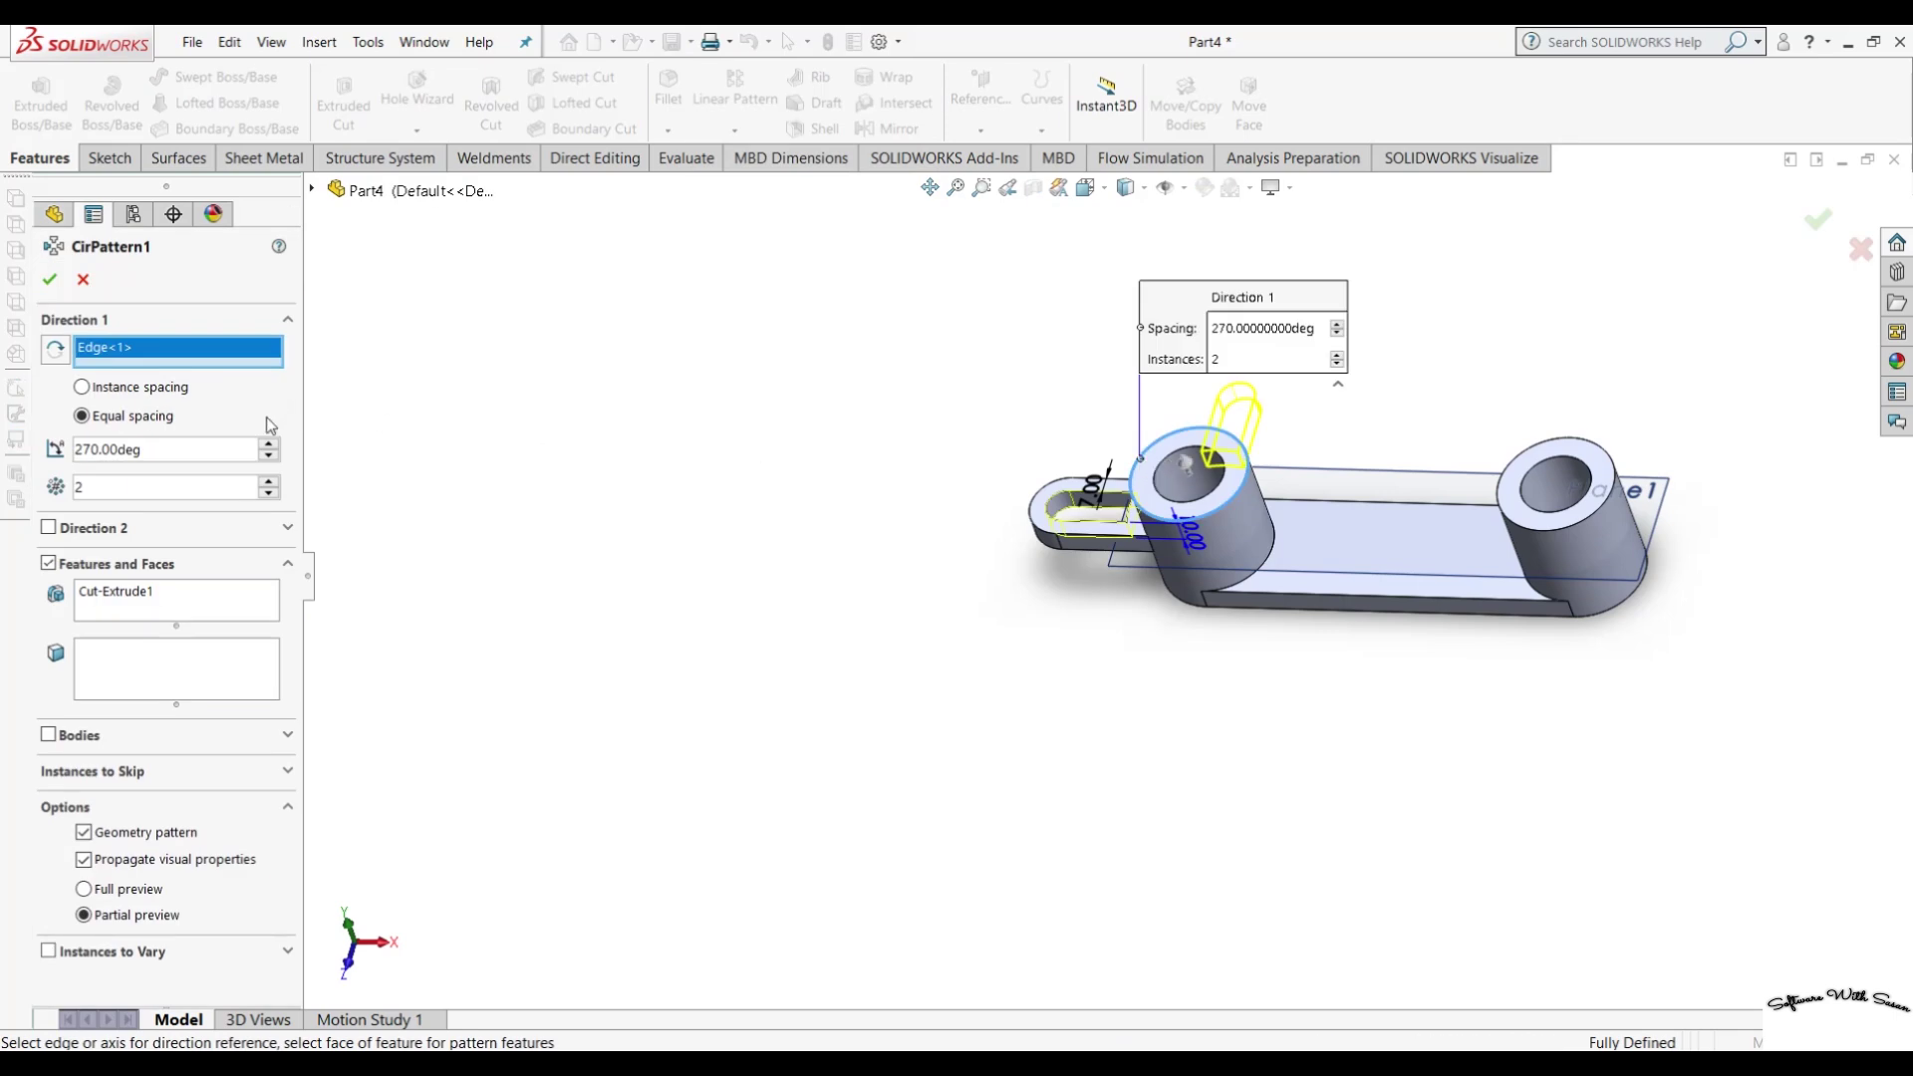
left_click(313, 189)
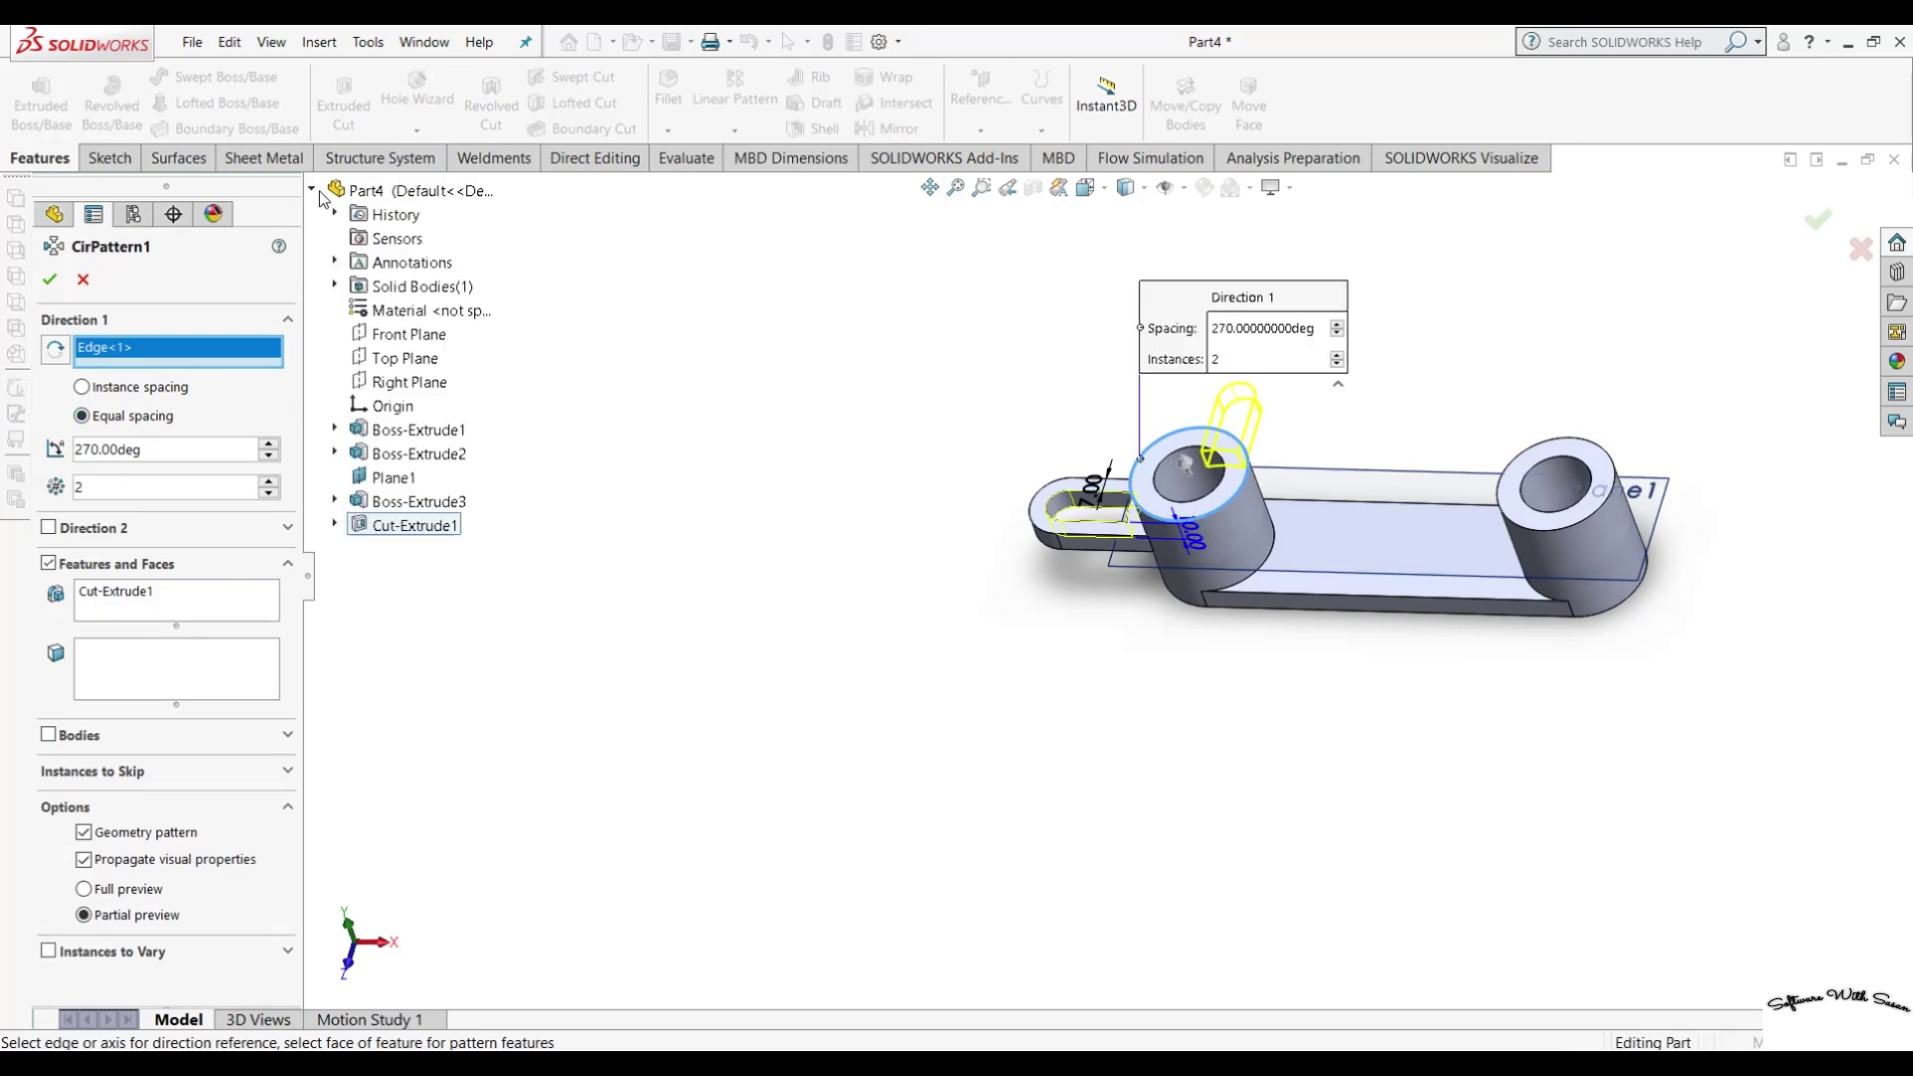
left_click(438, 502)
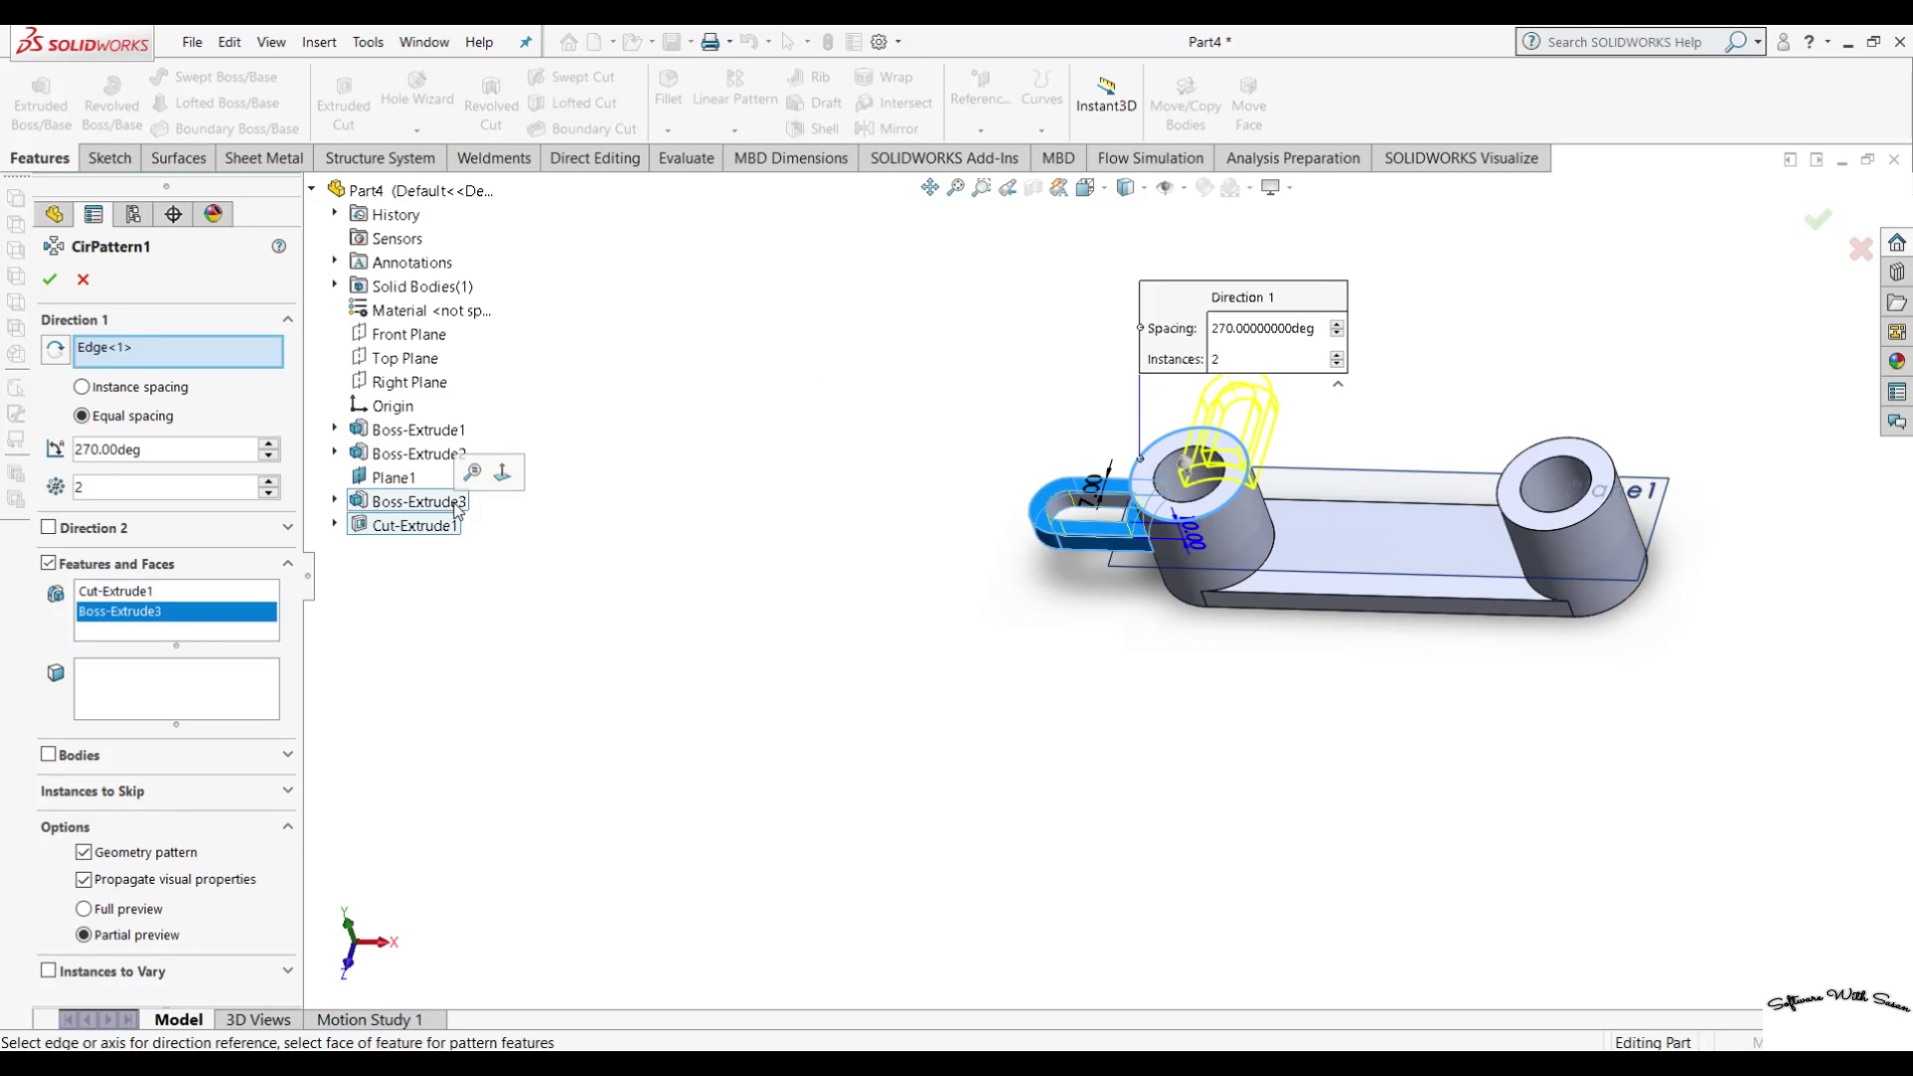
left_click(50, 279)
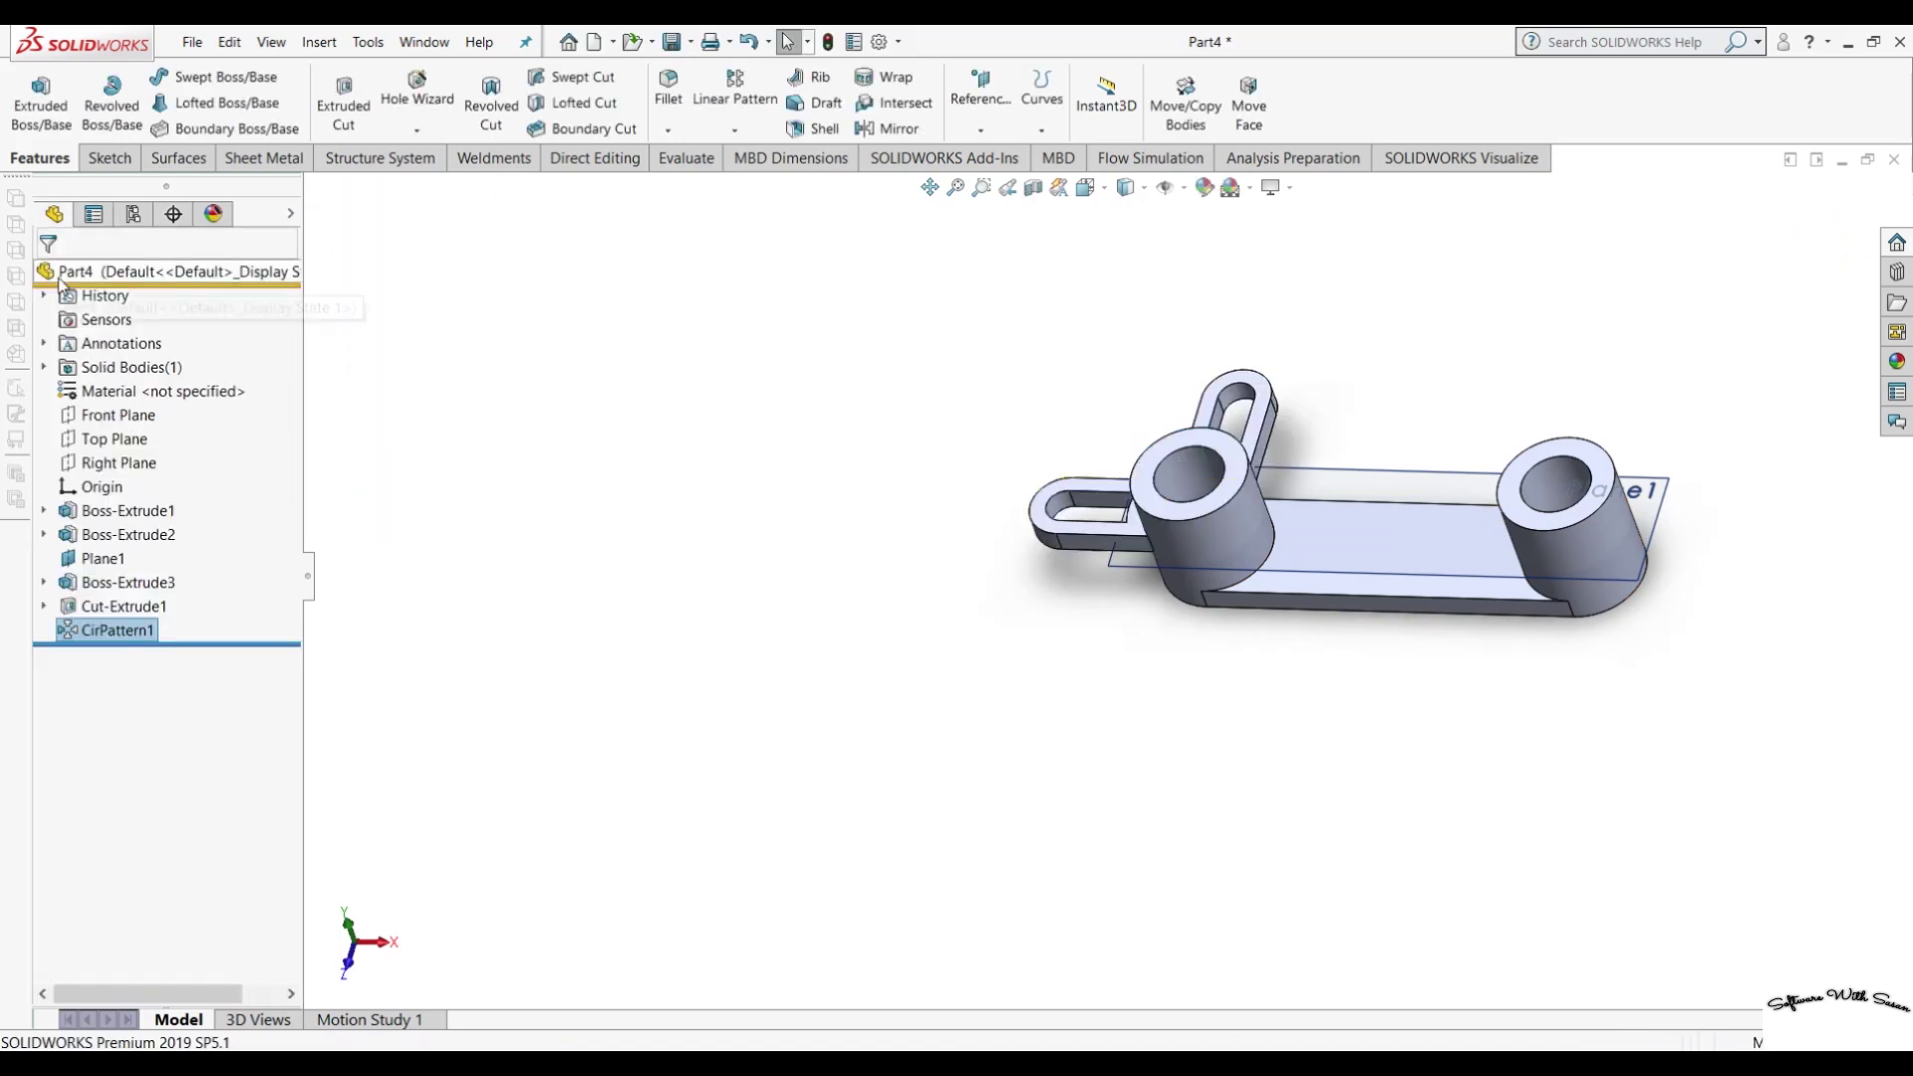
mouse_move(941, 628)
middle_mouse_down()
mouse_move(1106, 781)
mouse_move(1025, 816)
mouse_move(796, 719)
mouse_move(781, 910)
mouse_move(803, 910)
mouse_move(857, 744)
middle_mouse_up()
Select Plane1 and view it normal from the opposite side.
mouse_move(845, 834)
middle_mouse_down()
mouse_move(786, 961)
mouse_move(781, 926)
mouse_move(800, 963)
middle_mouse_up()
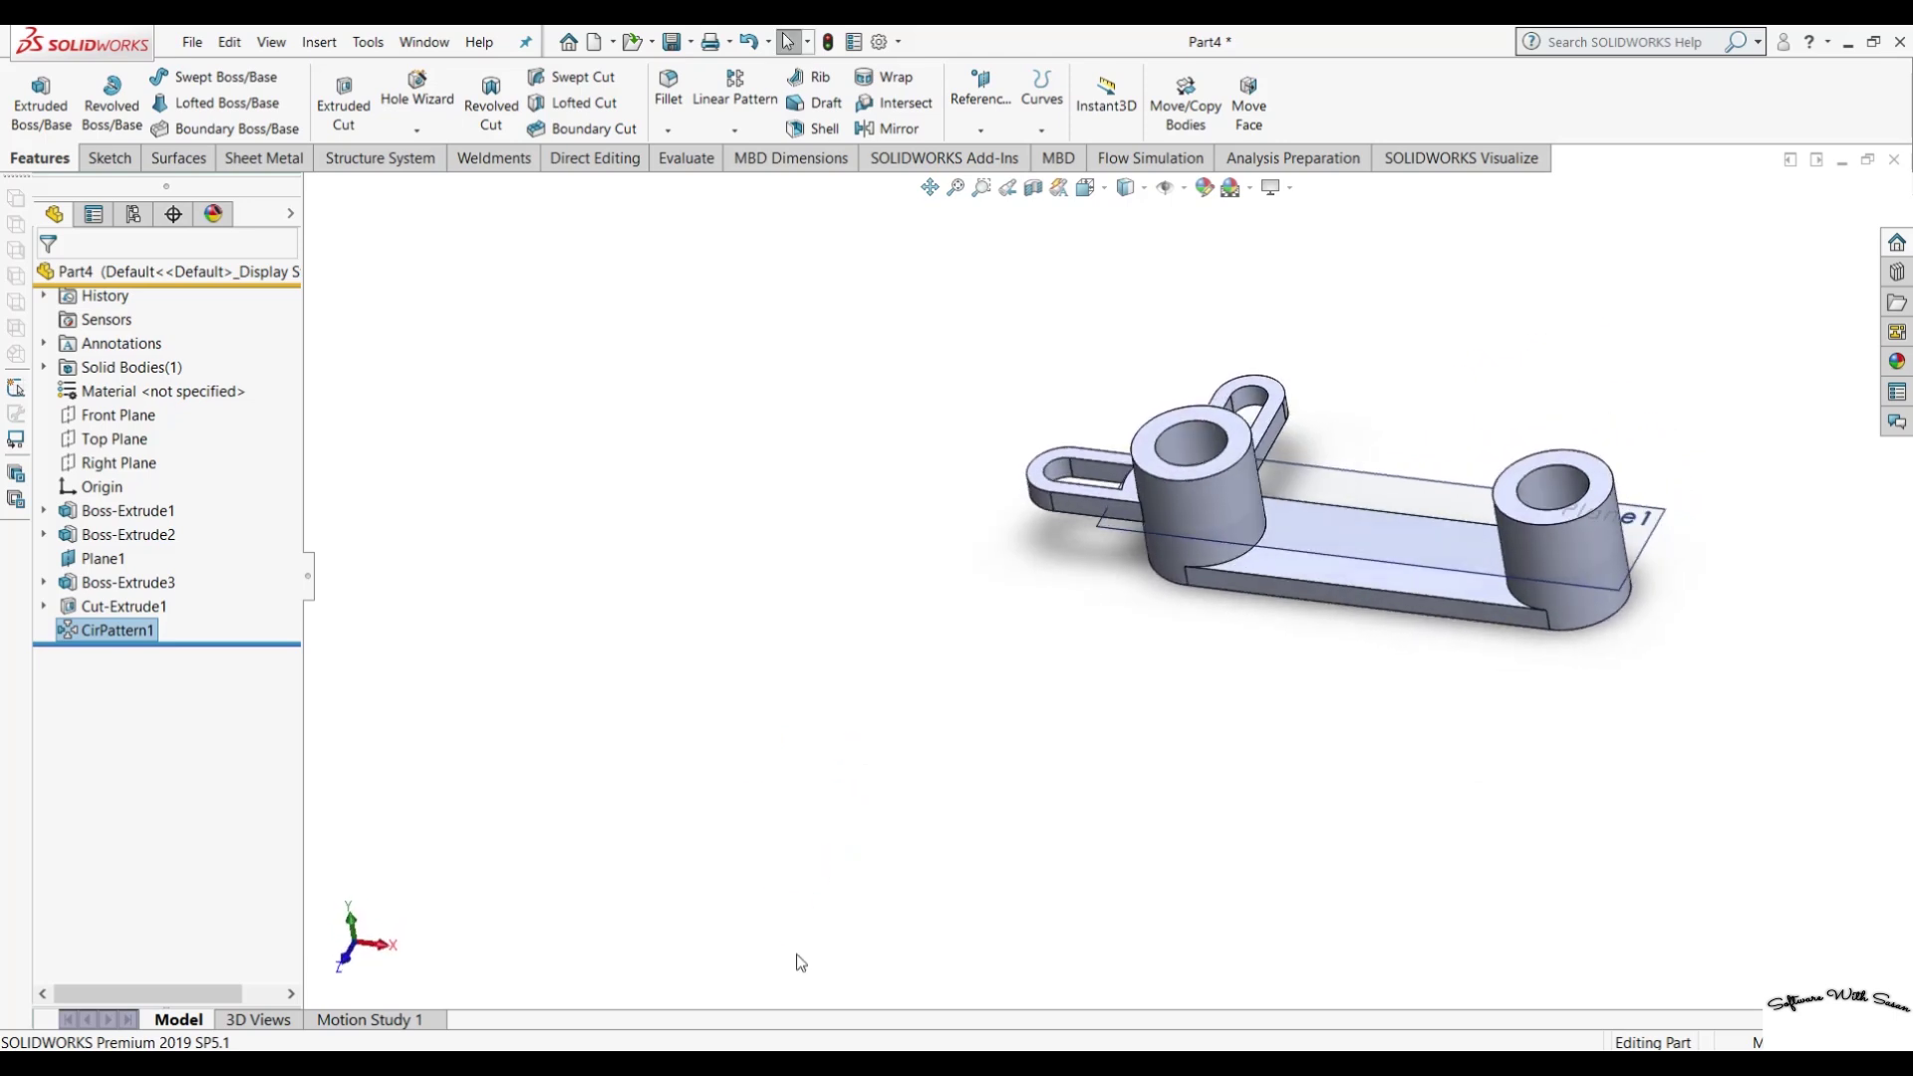
mouse_move(1481, 887)
middle_mouse_down()
mouse_move(1515, 884)
mouse_move(1507, 947)
middle_mouse_up()
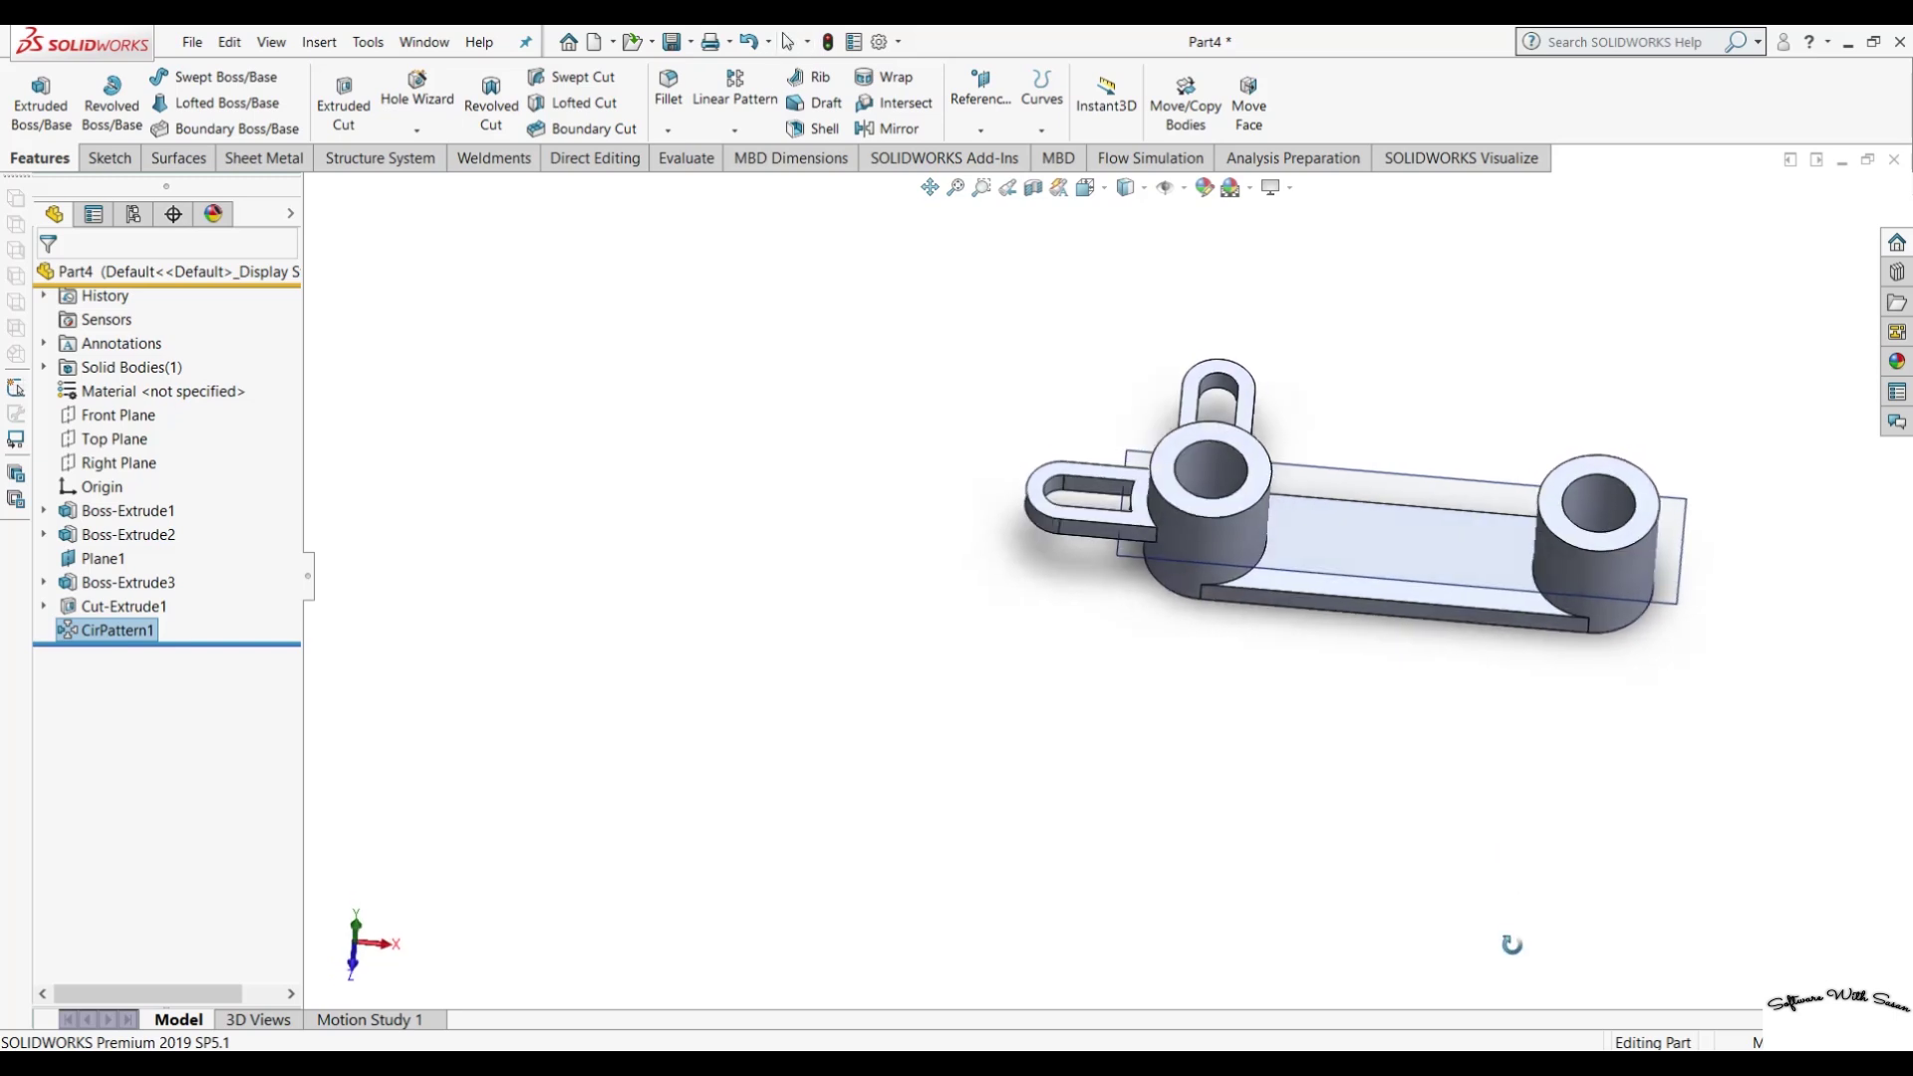
left_click(1488, 495)
key("ctrl+8")
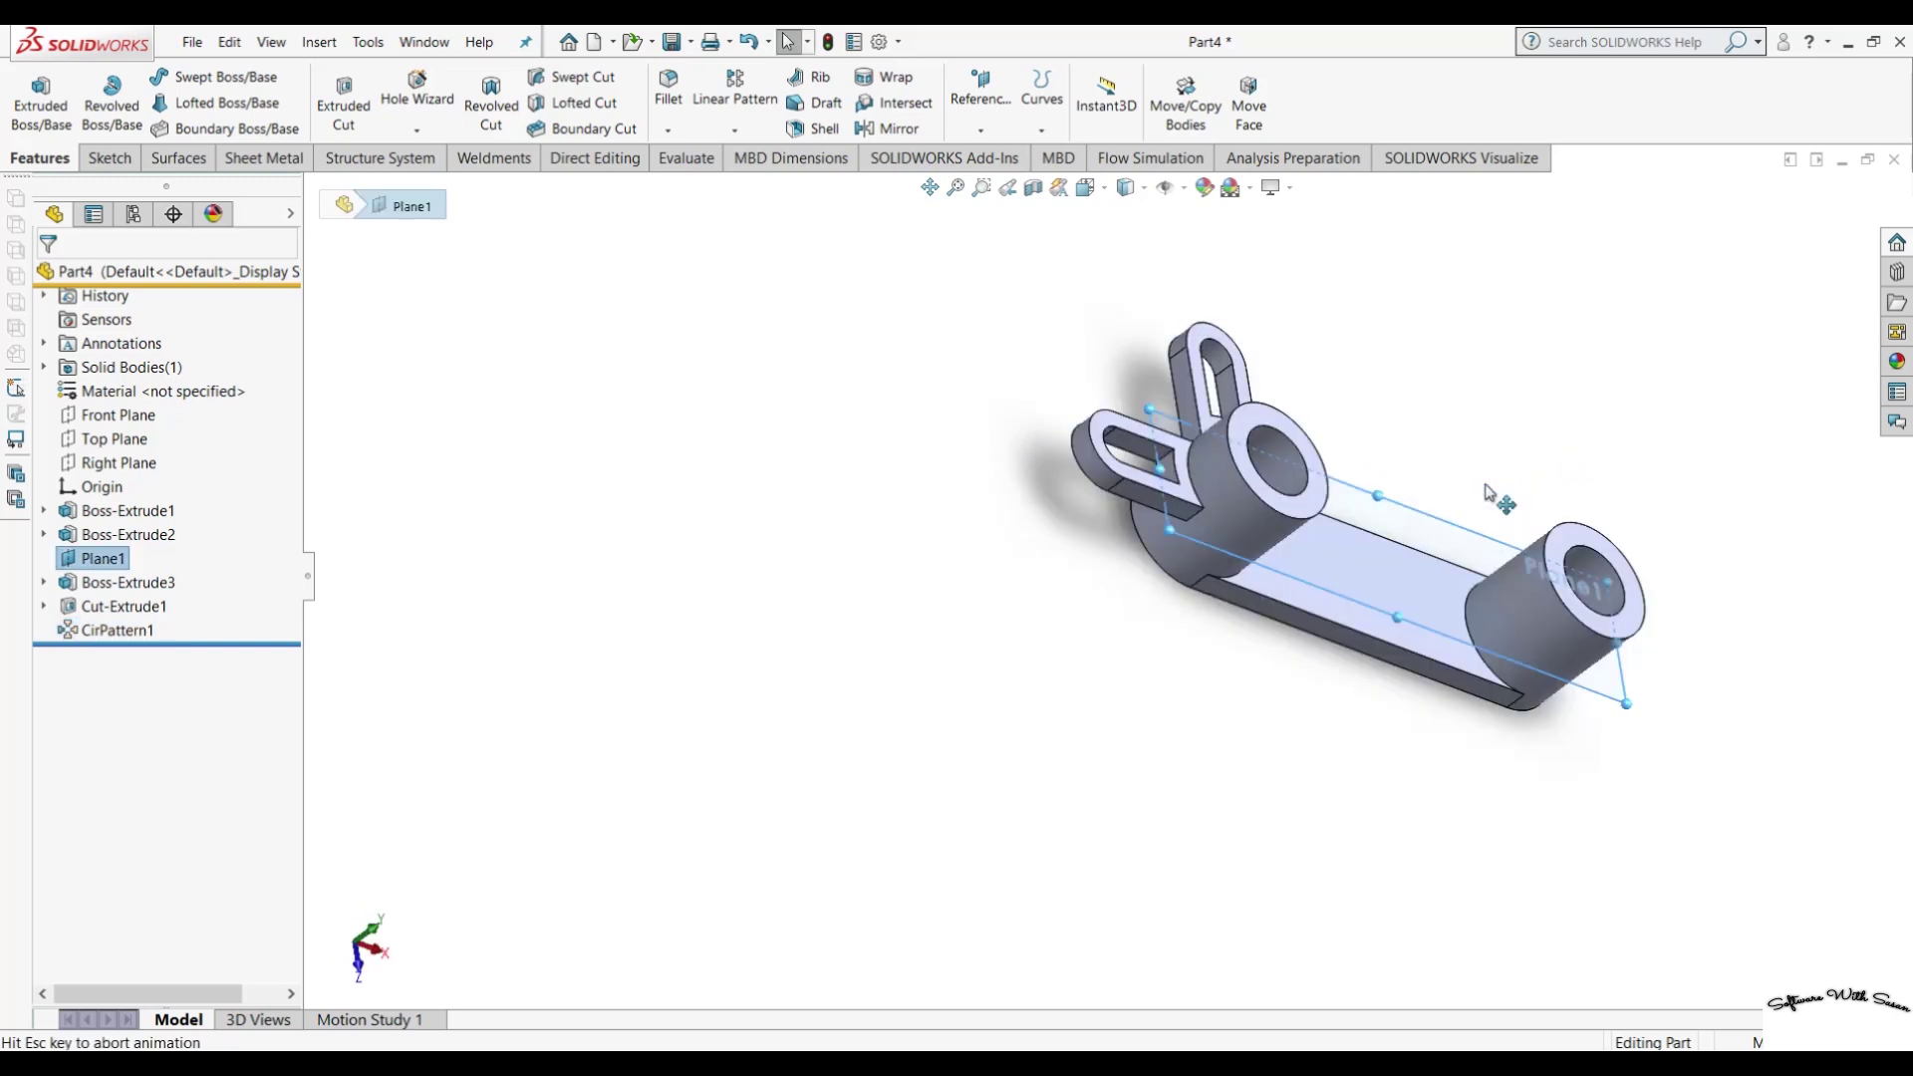
key("ctrl+8")
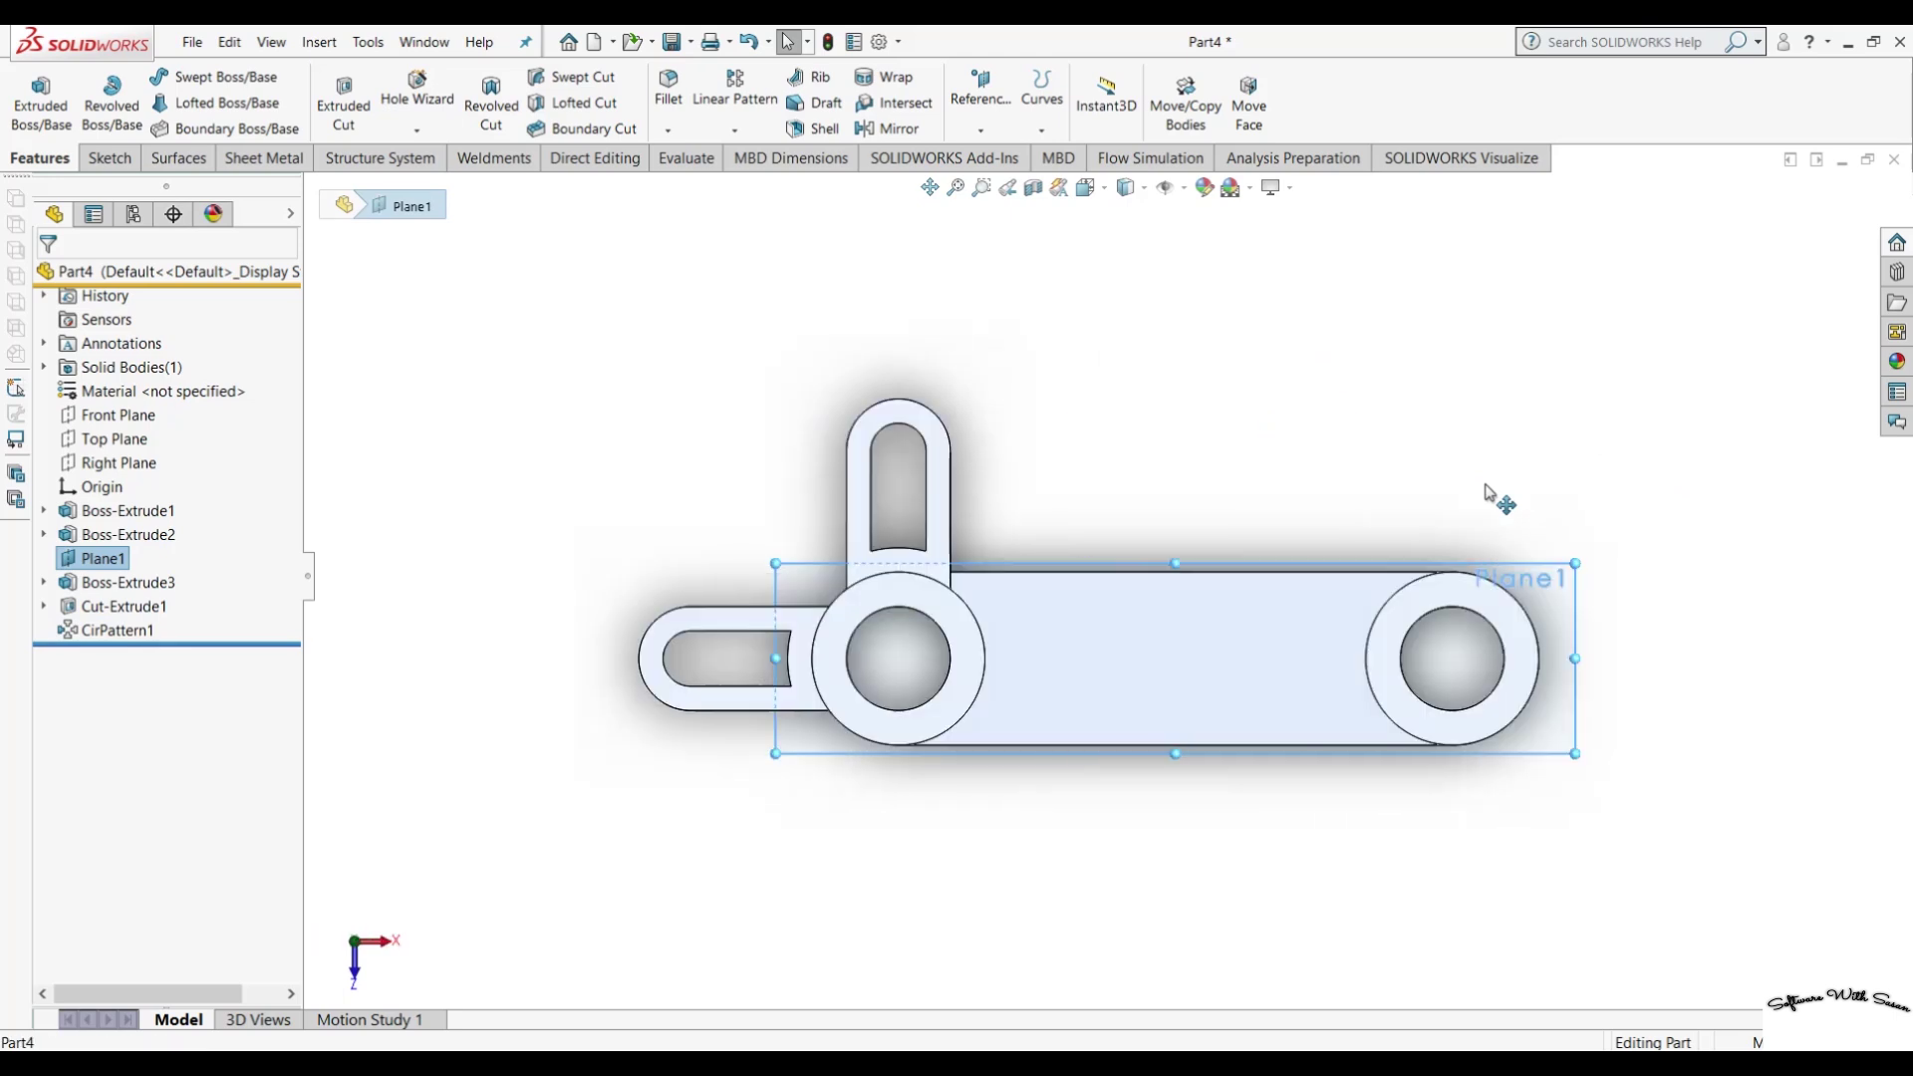
left_click(138, 164)
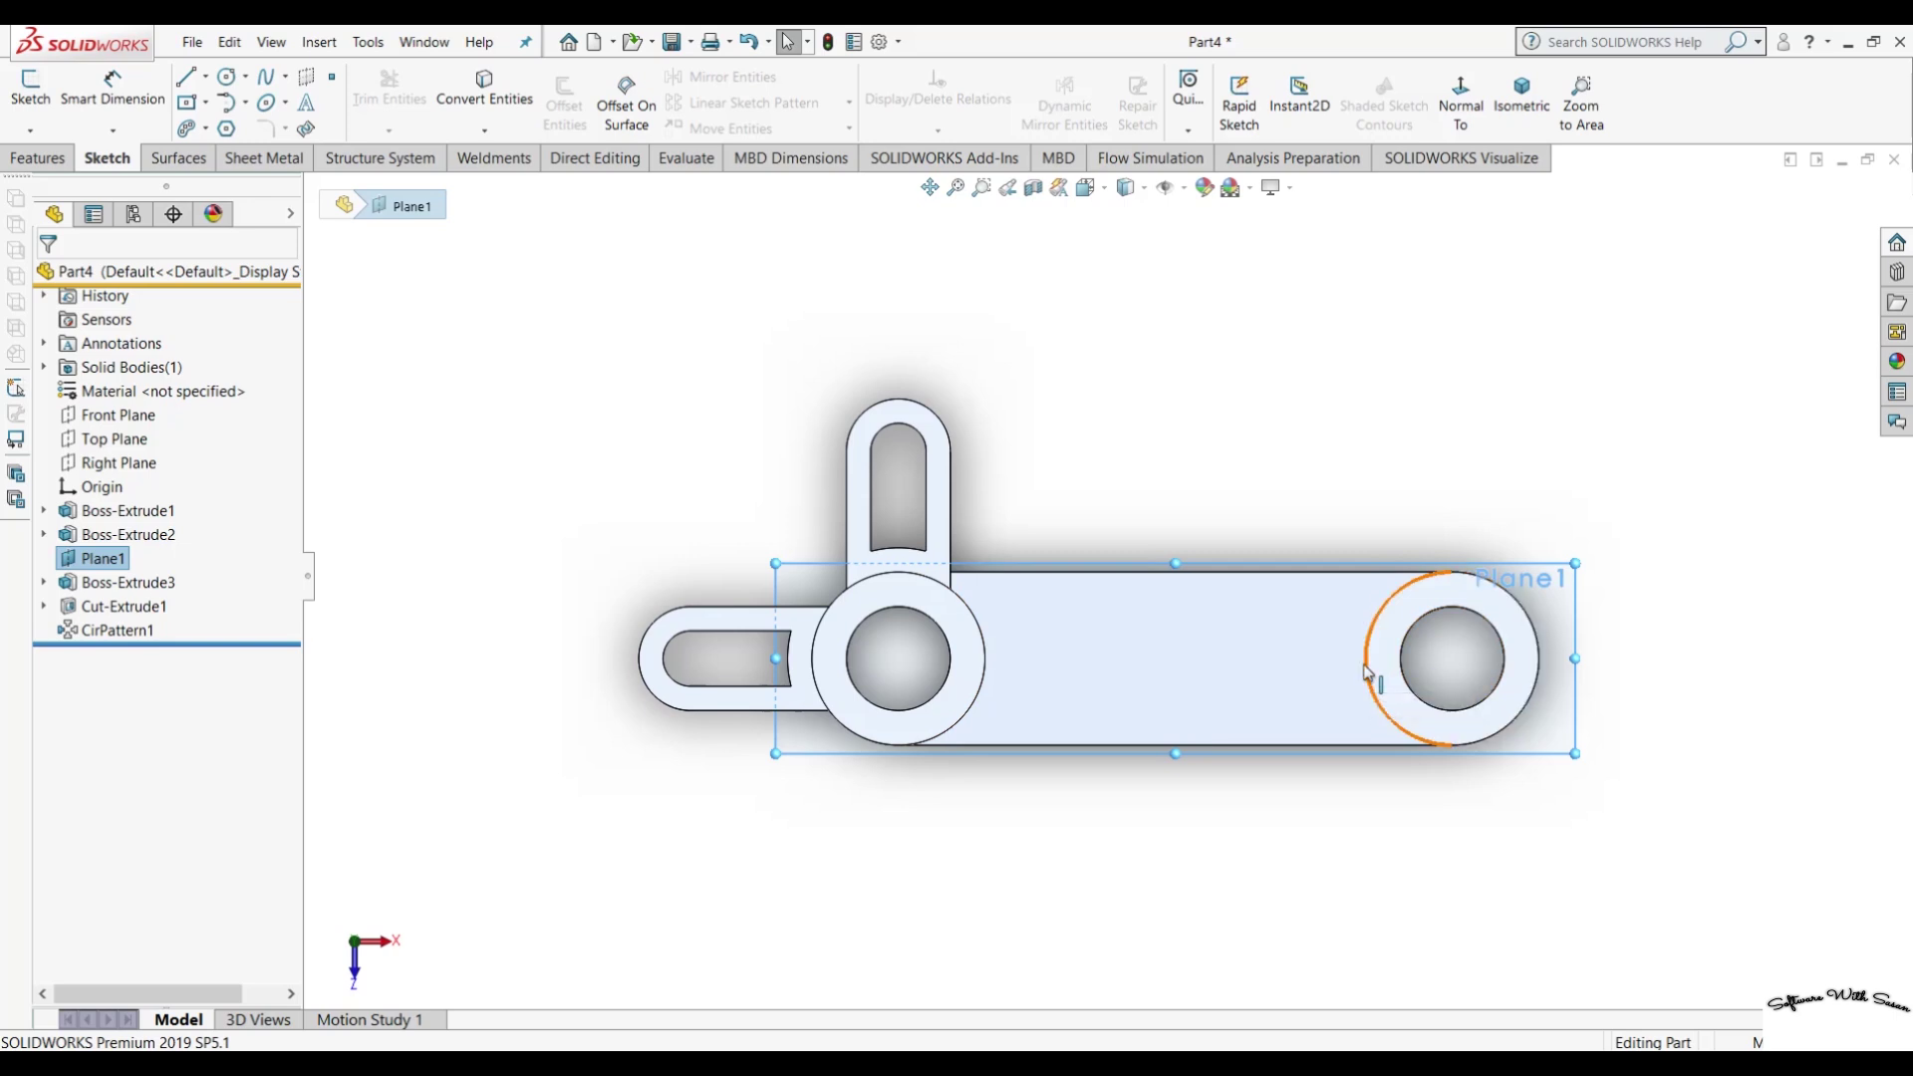
Start Sketch5 on Plane1 with the Line tool after an invalid boss-edge attempt.
left_click(1367, 671)
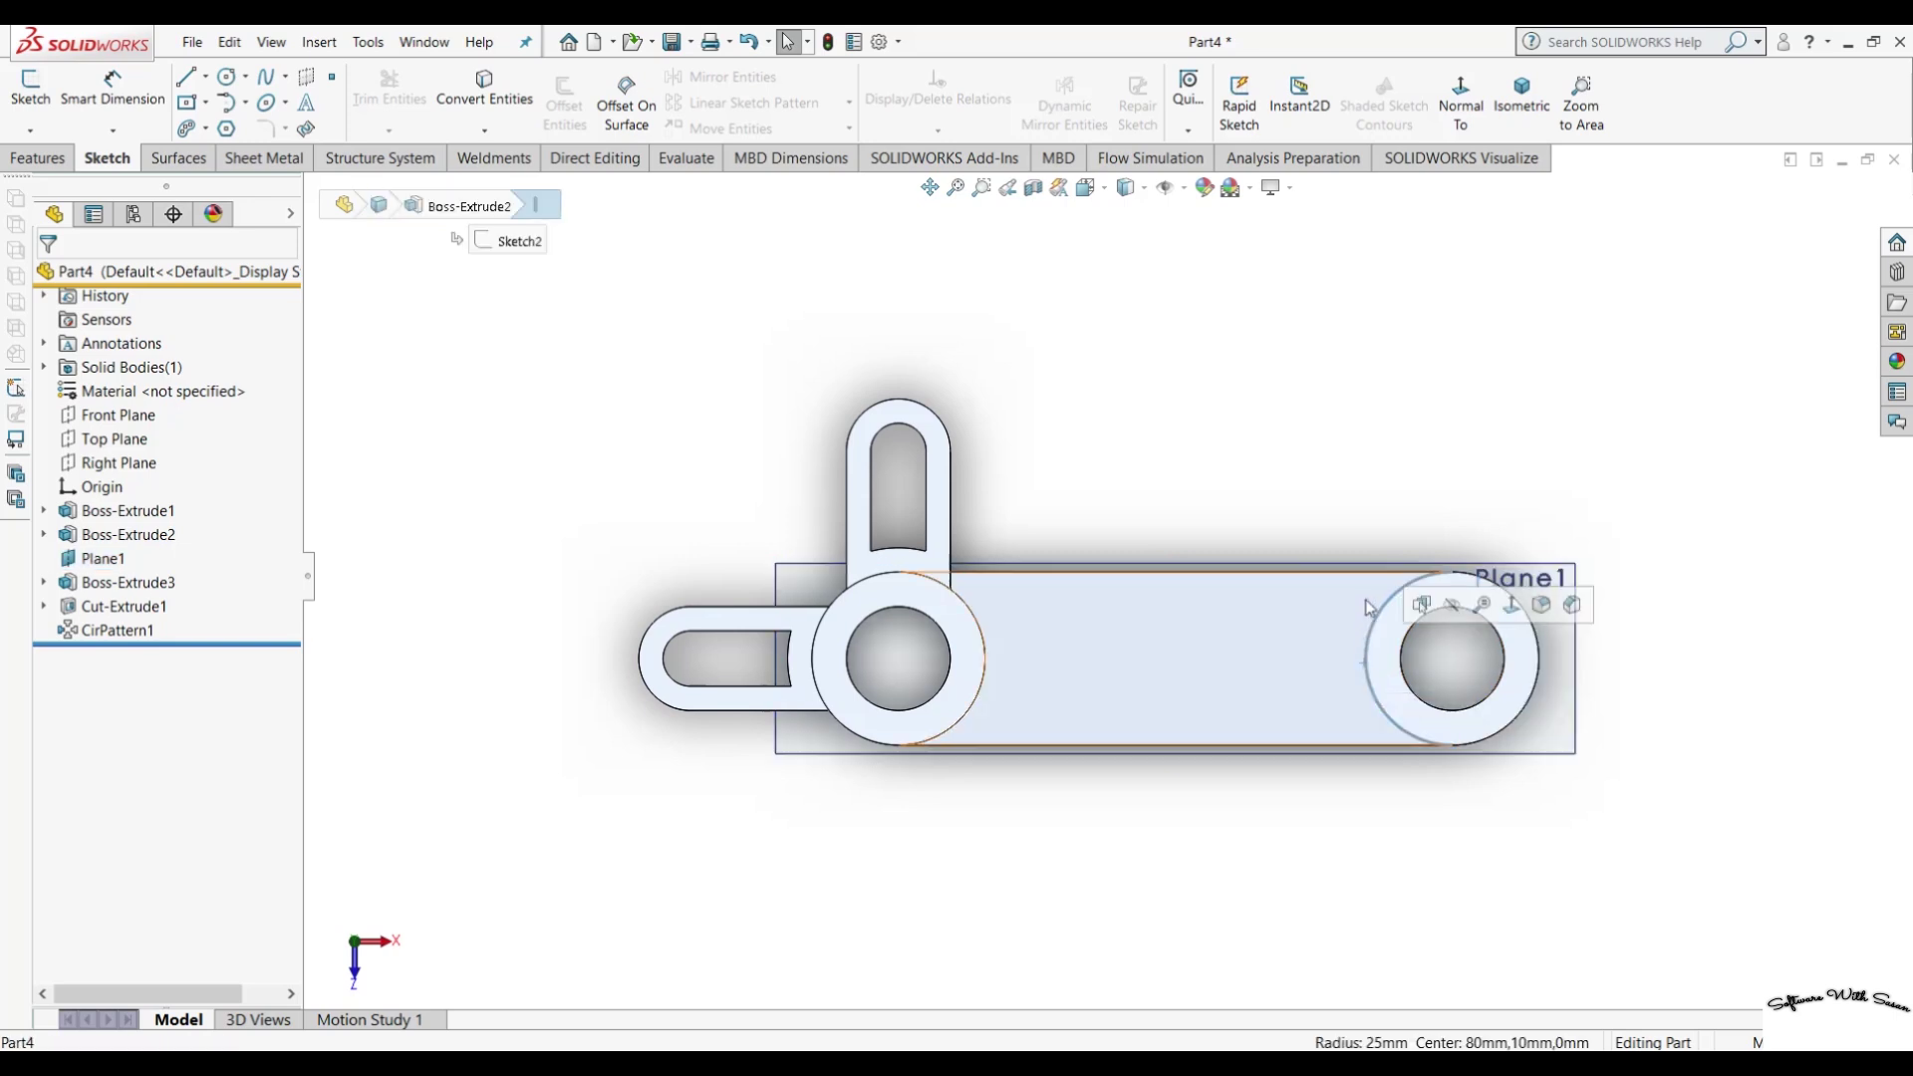
left_click(188, 82)
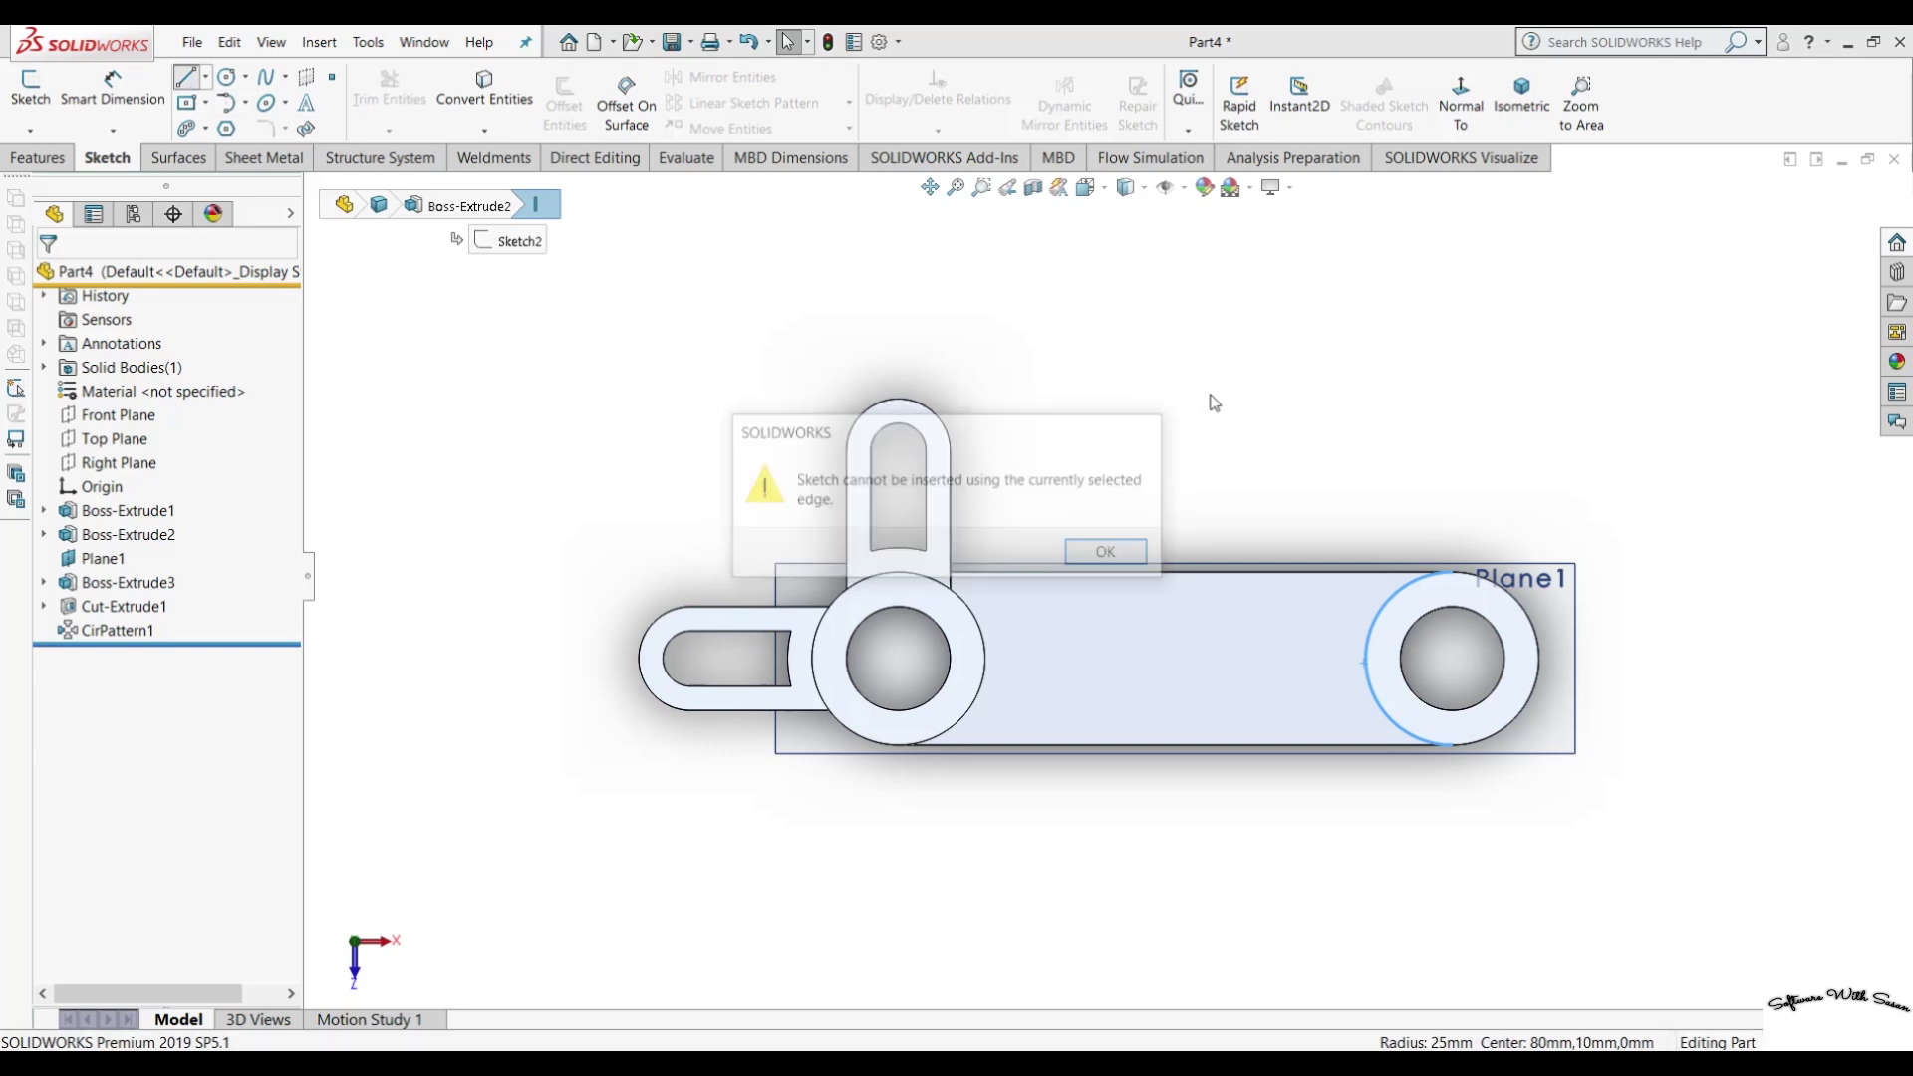
key("Return")
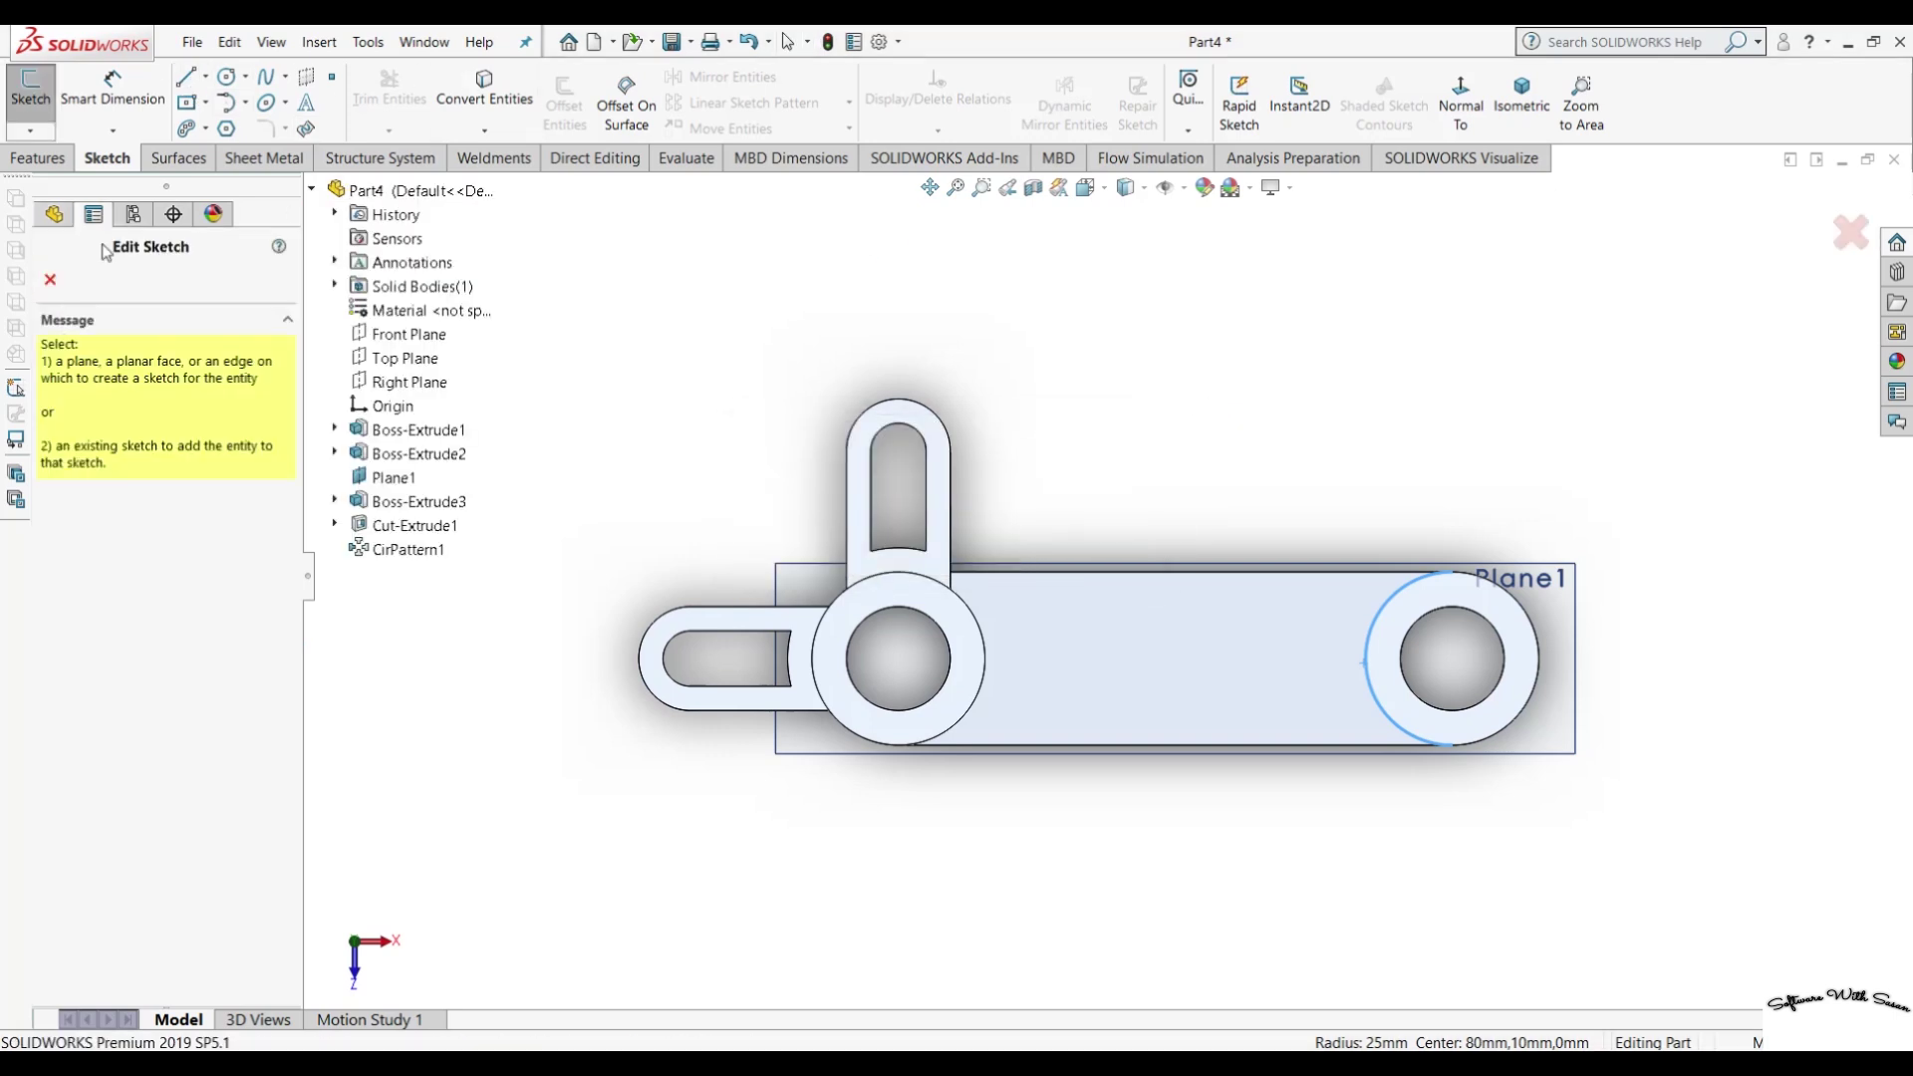
left_click(50, 280)
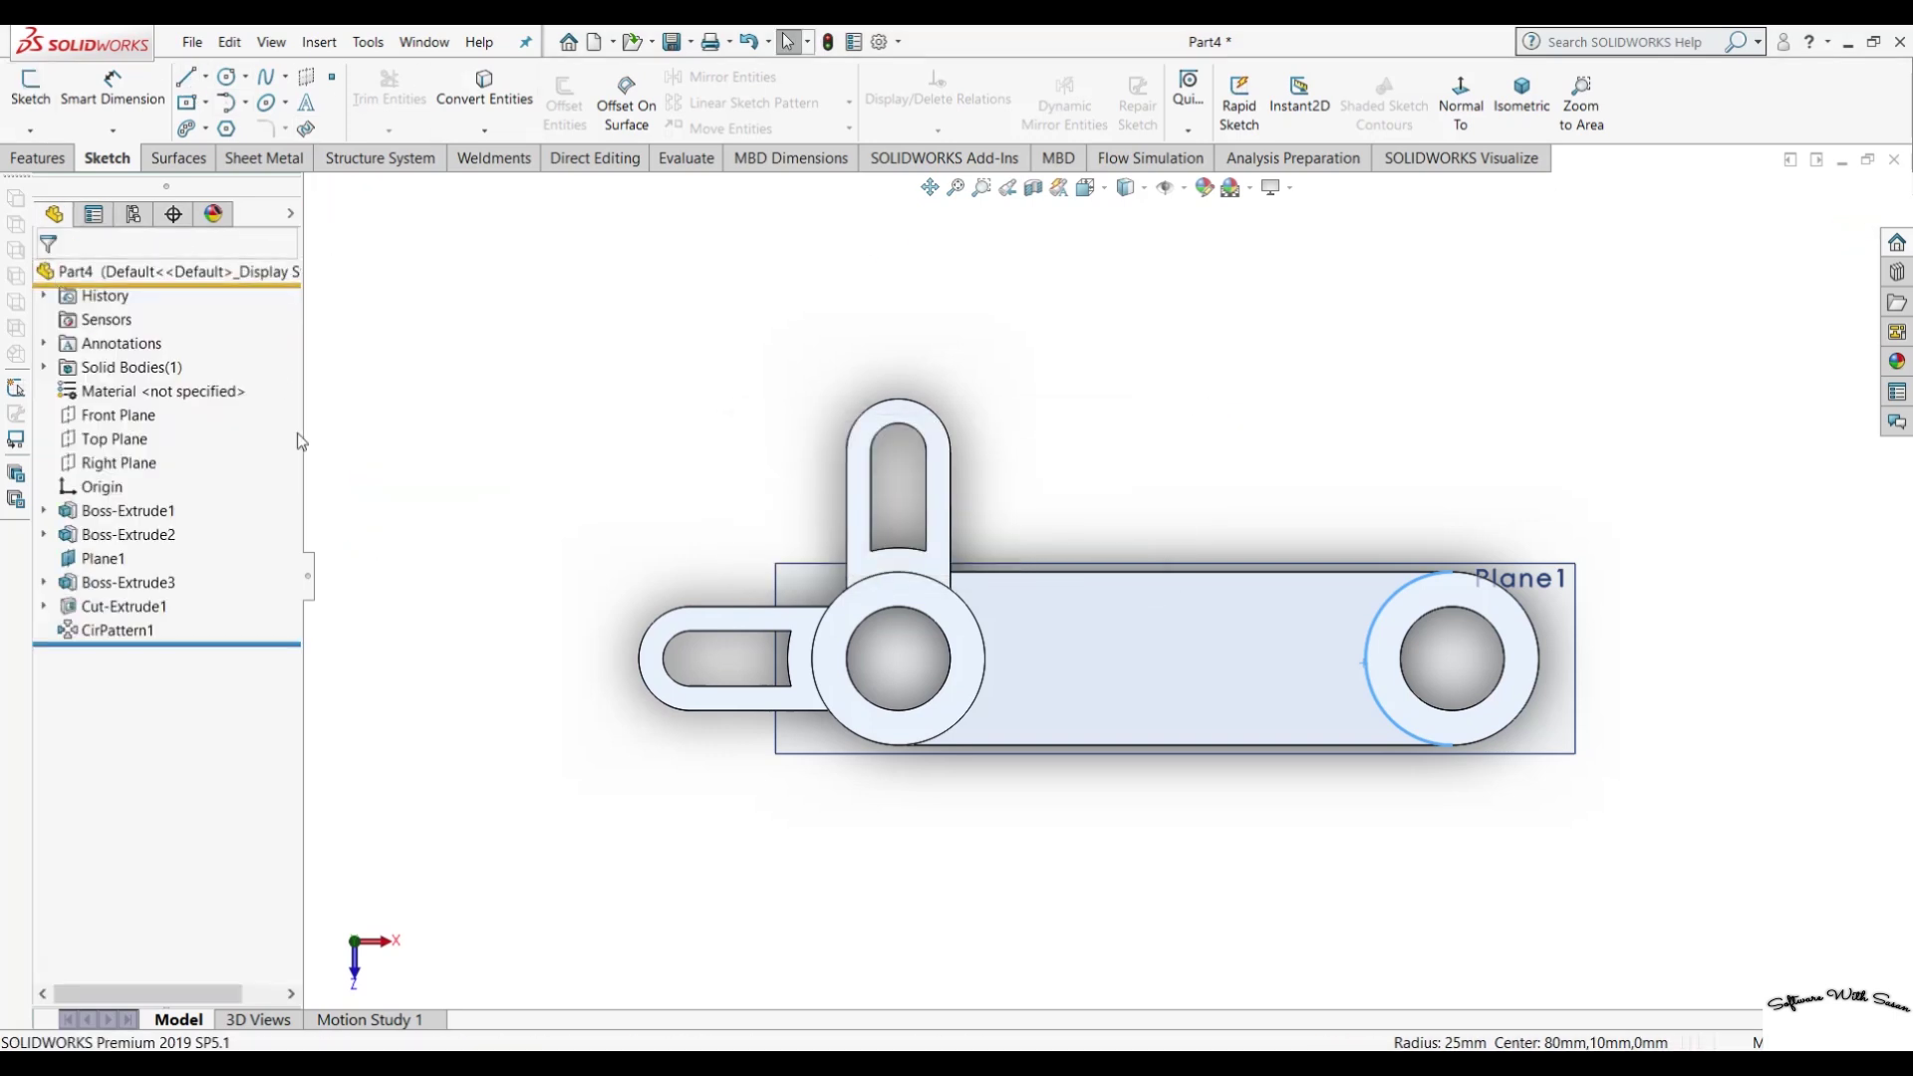
left_click(120, 561)
left_click(189, 77)
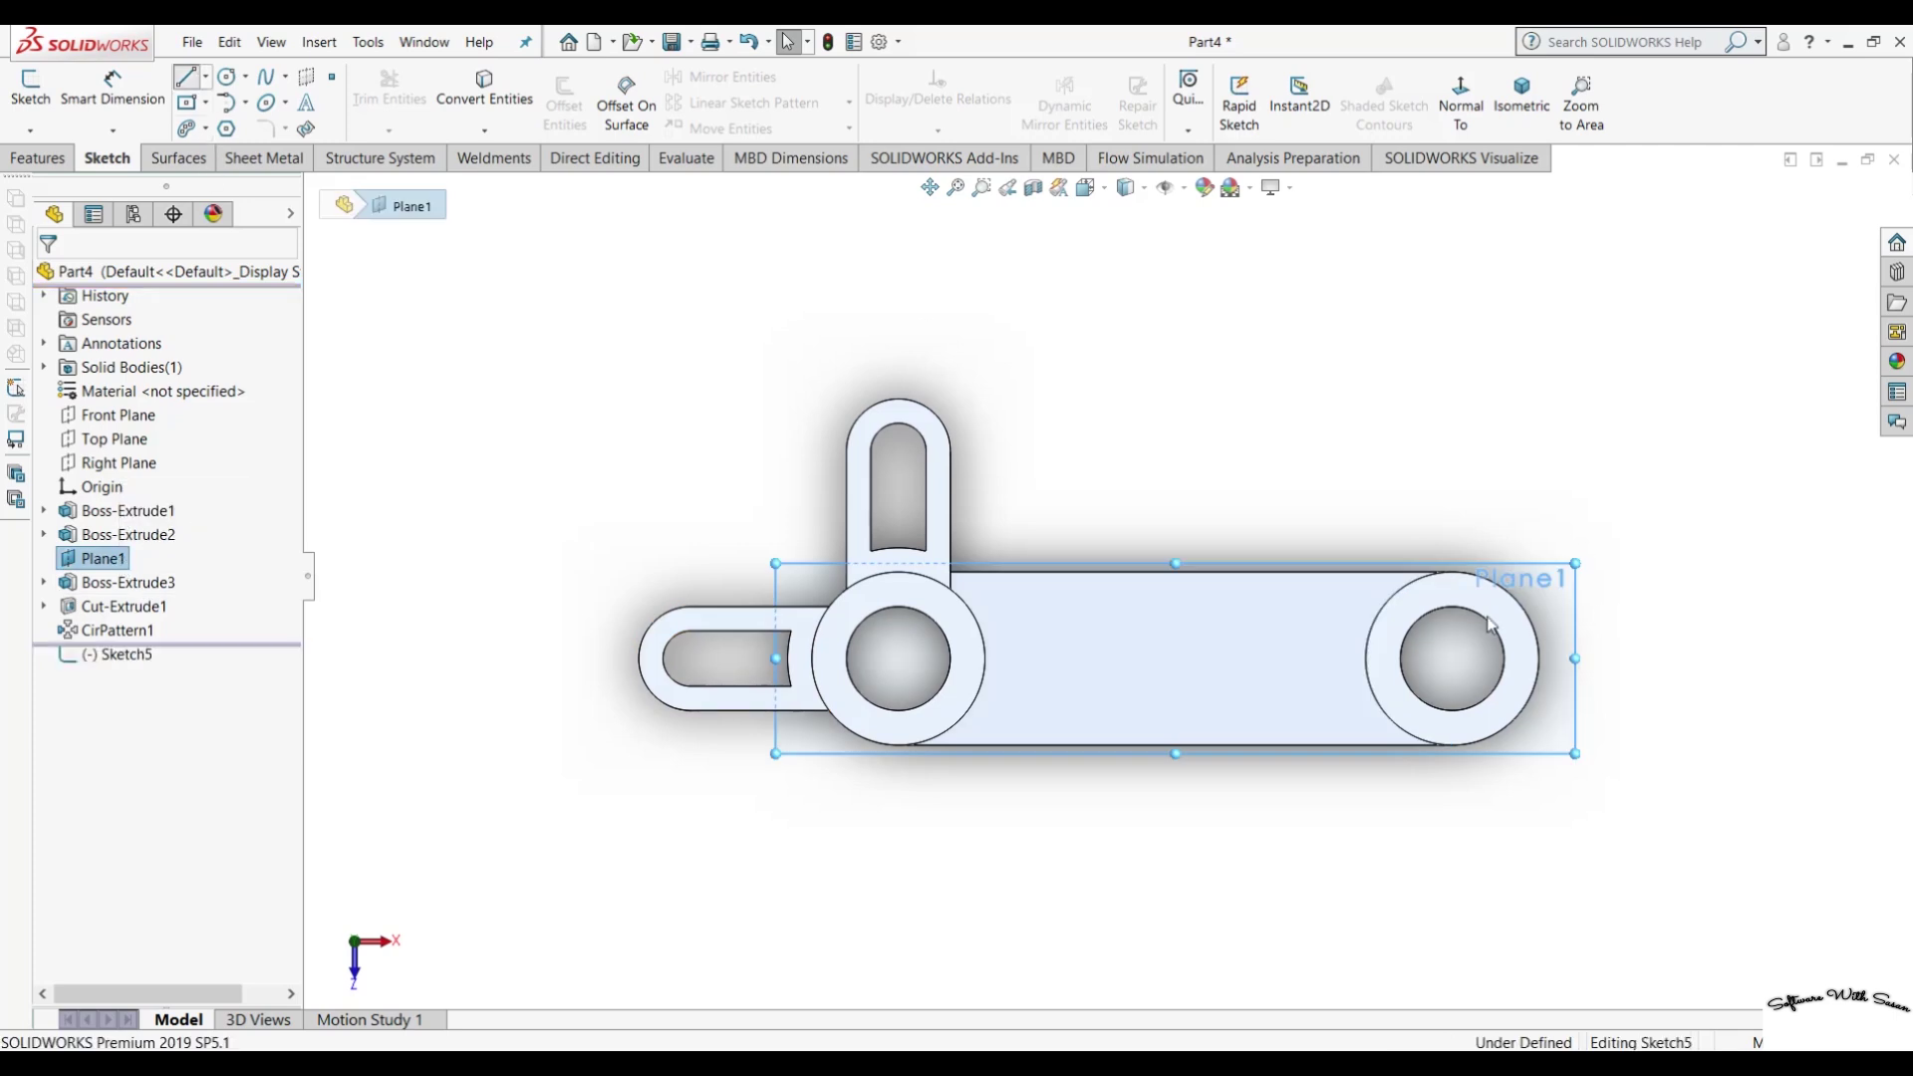
Draw a closed 50 × 60 mm rectangle rising from the right boss's centreline.
left_click_drag(1365, 657, 1366, 420)
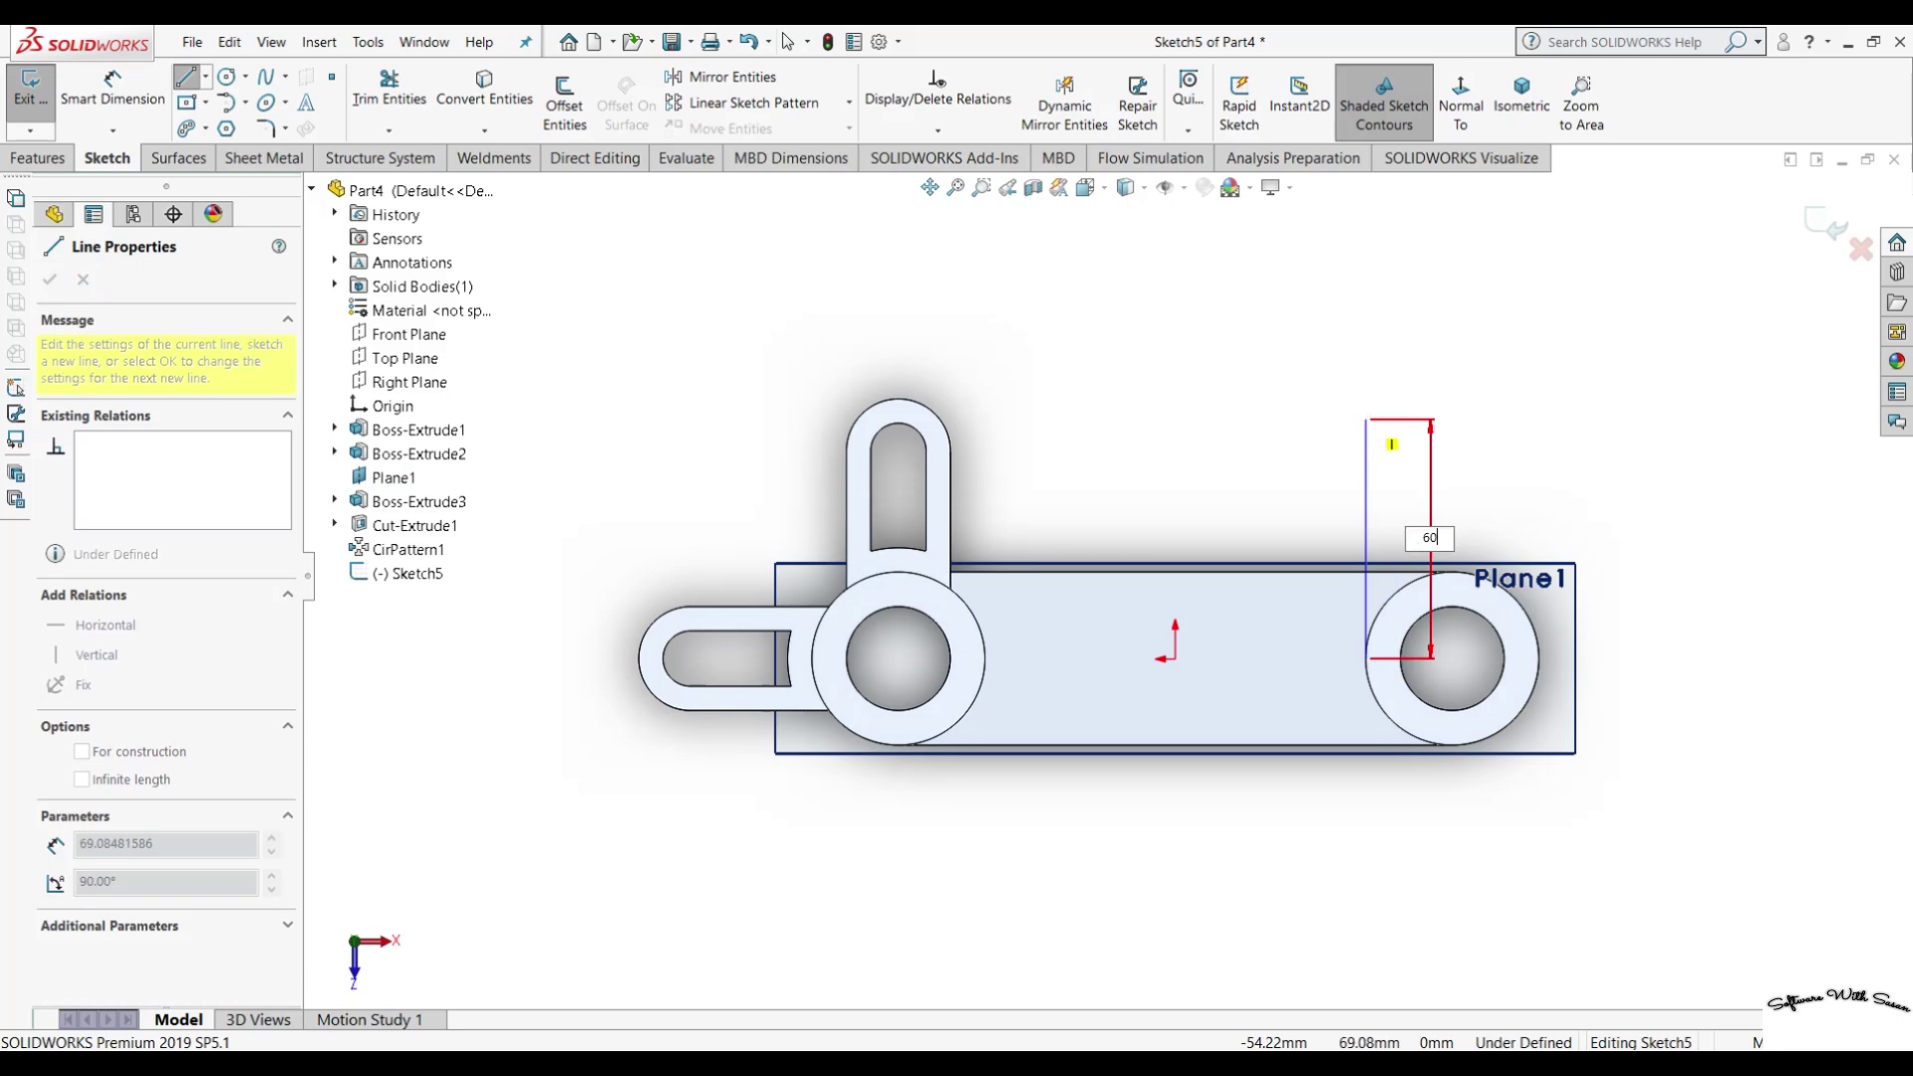
key("Return")
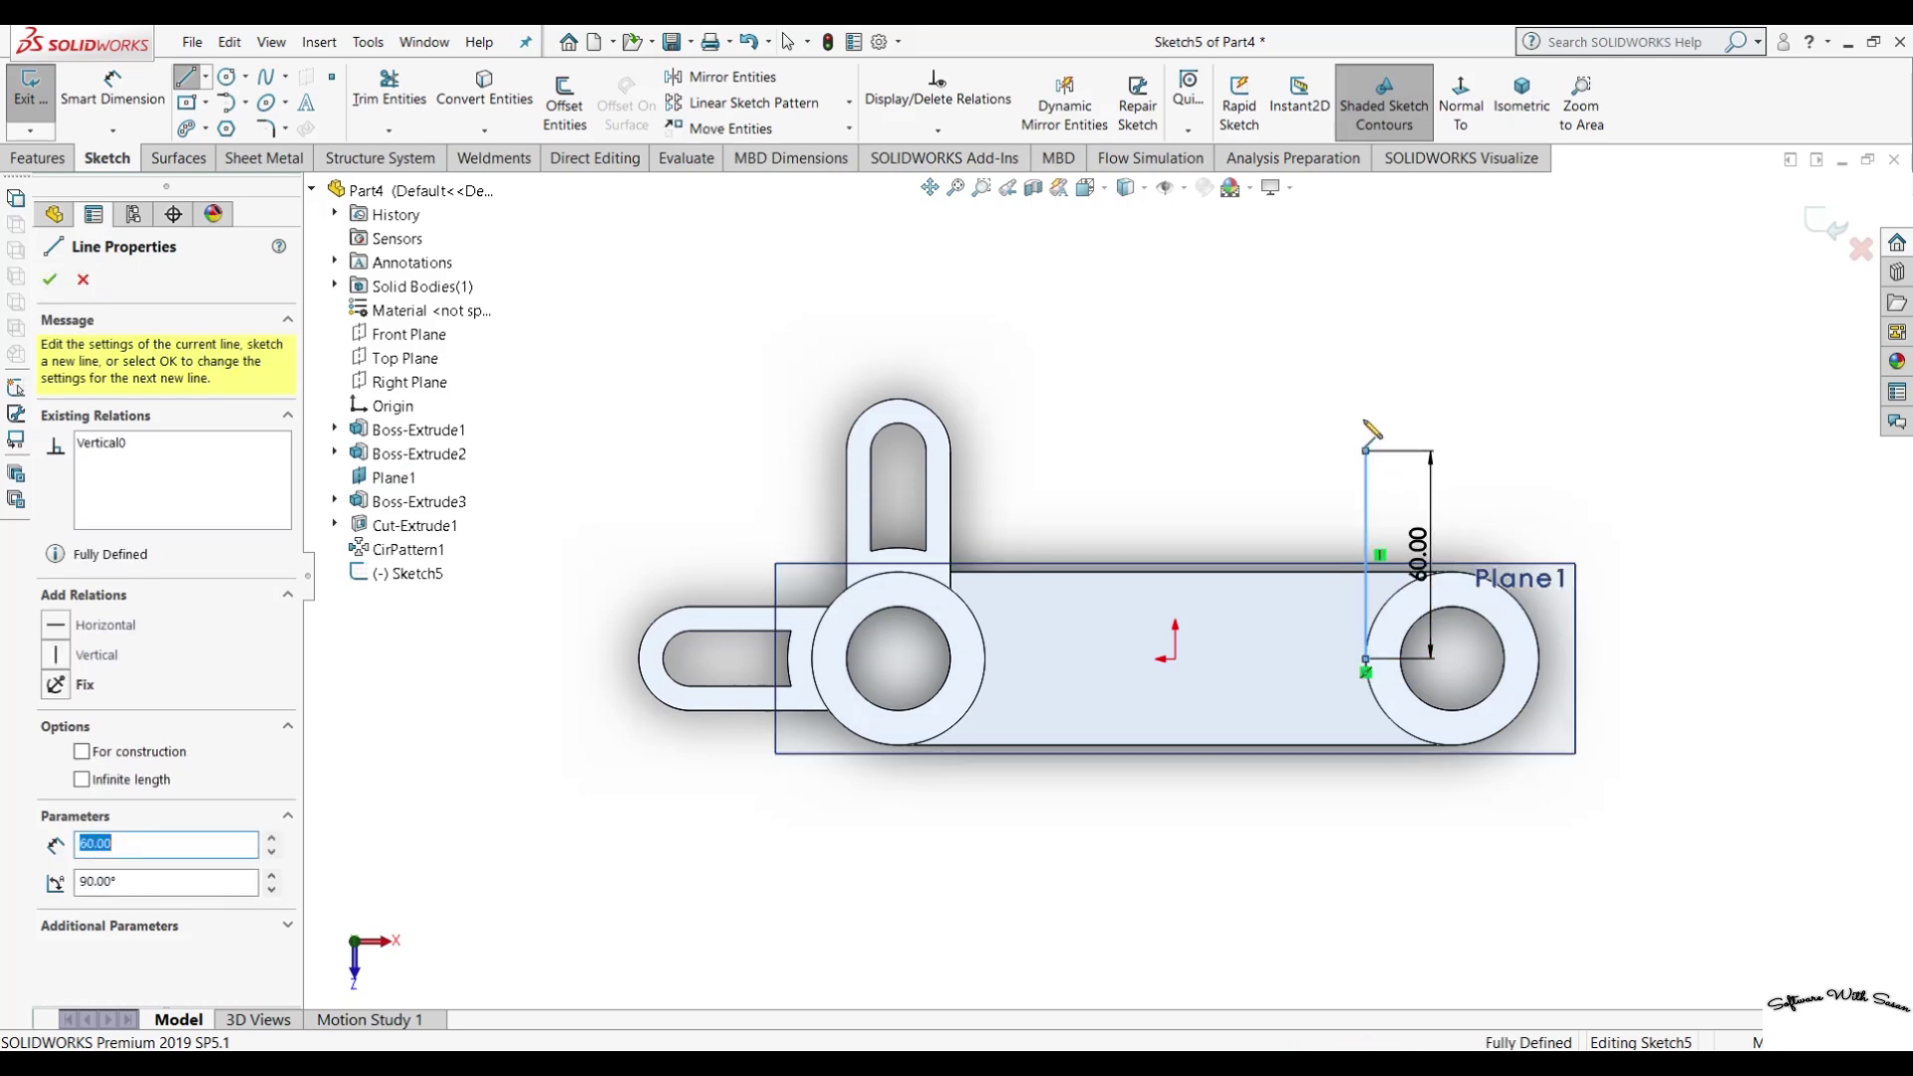
mouse_move(1365, 450)
left_mouse_down()
mouse_move(1556, 451)
mouse_move(1481, 454)
left_mouse_up()
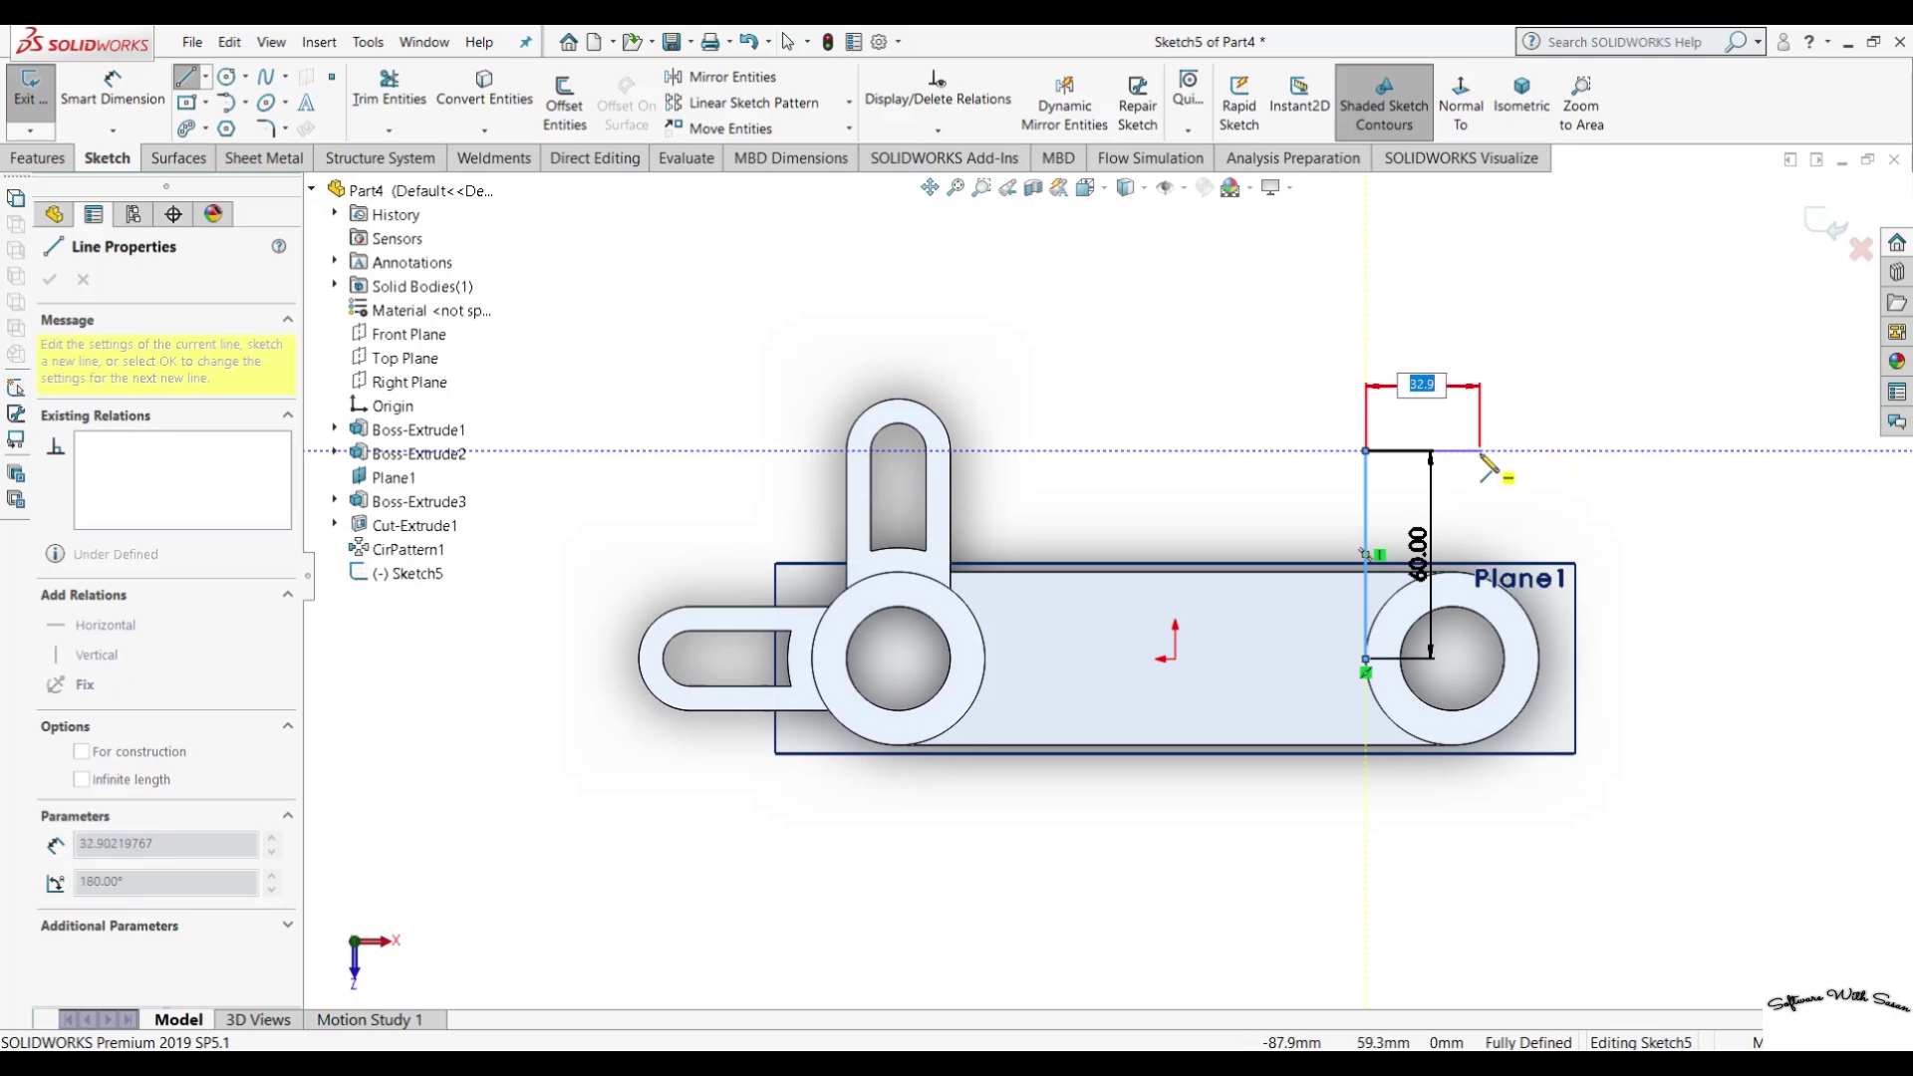
key("Escape")
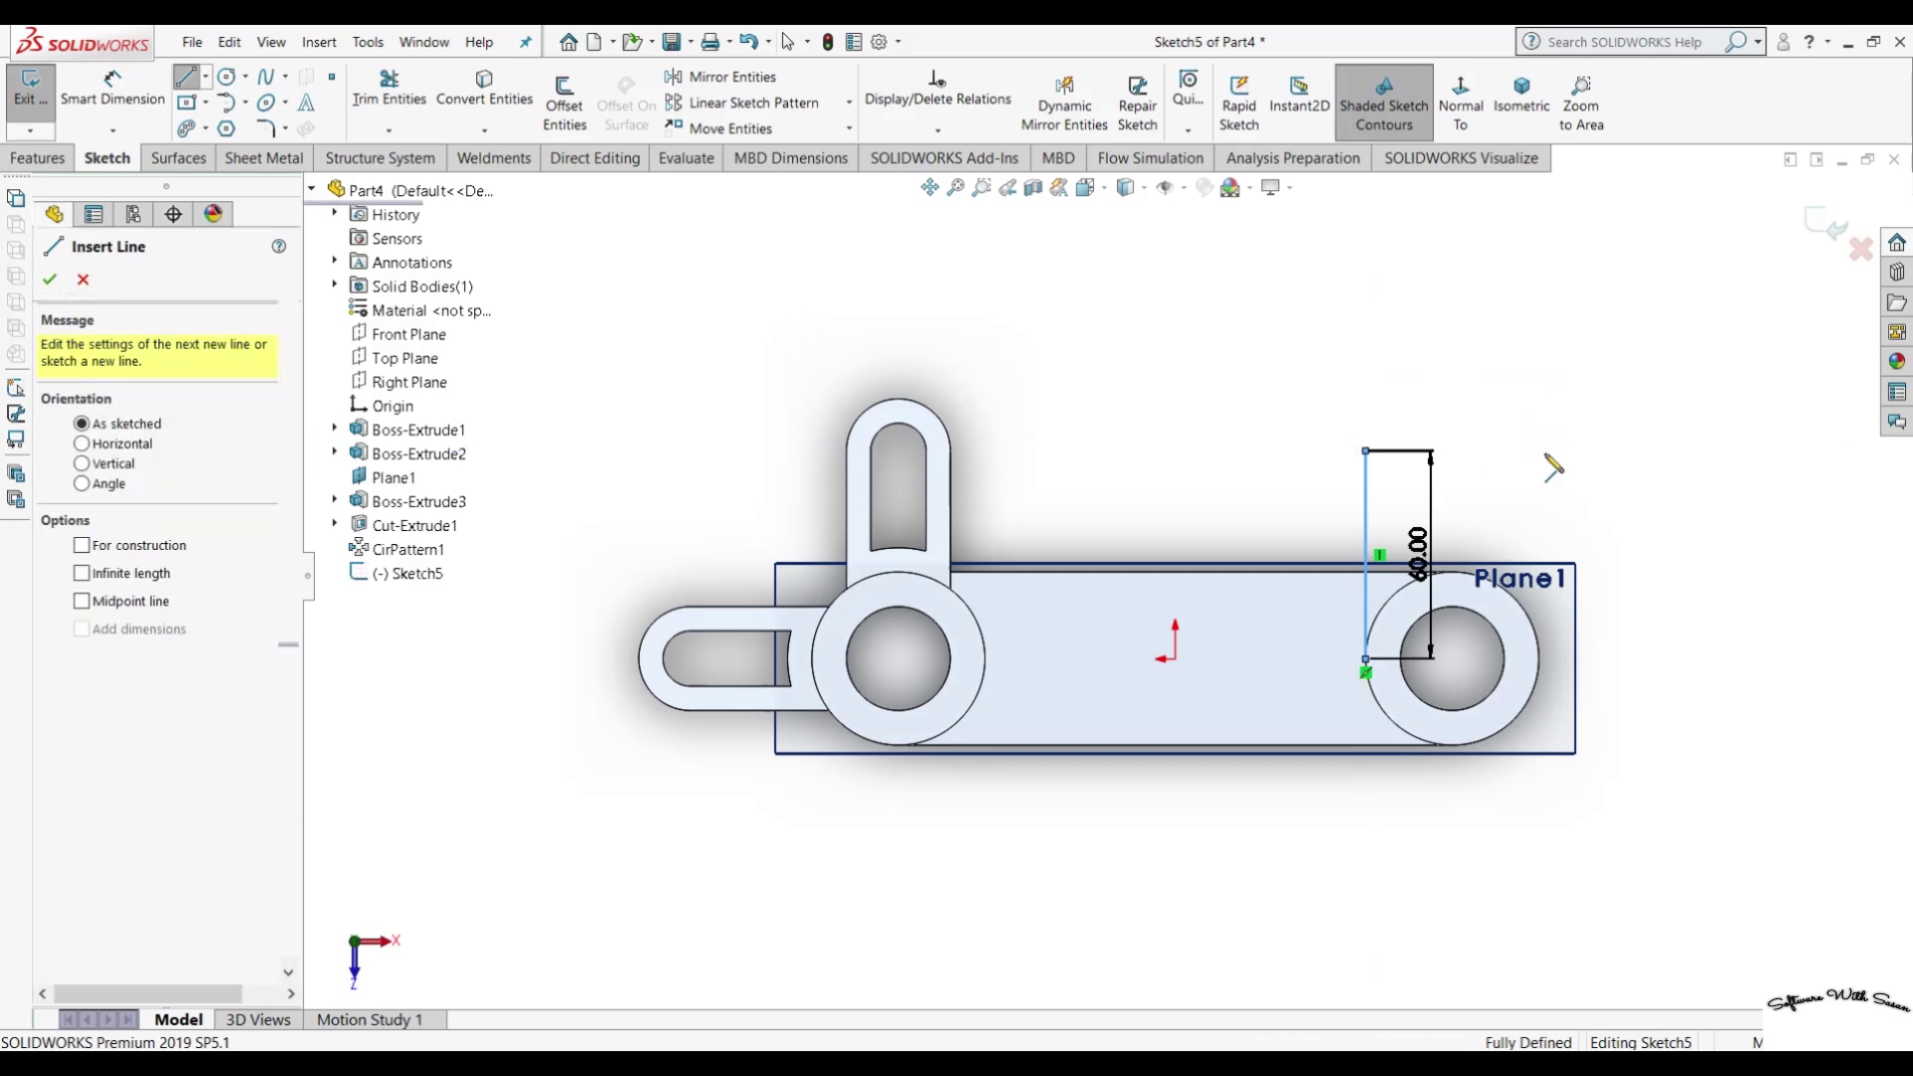
key("Escape")
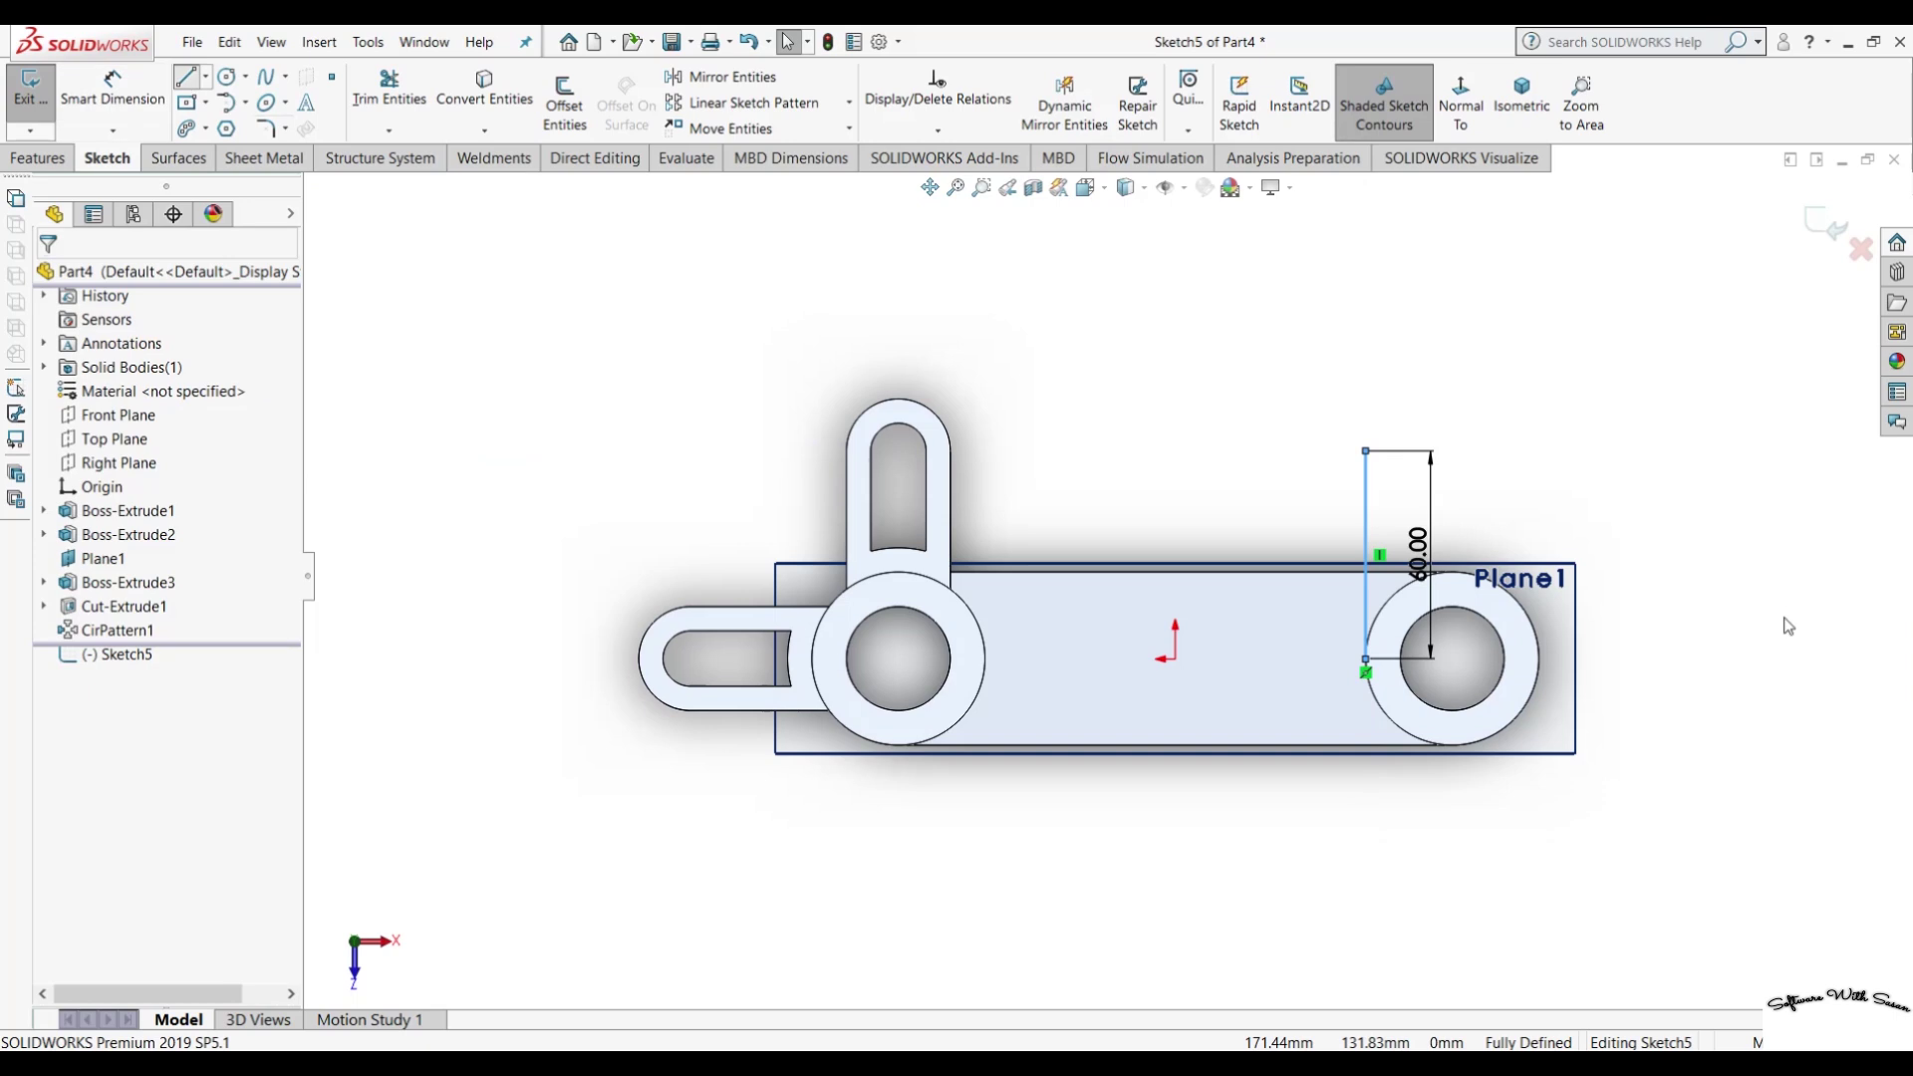
key("l")
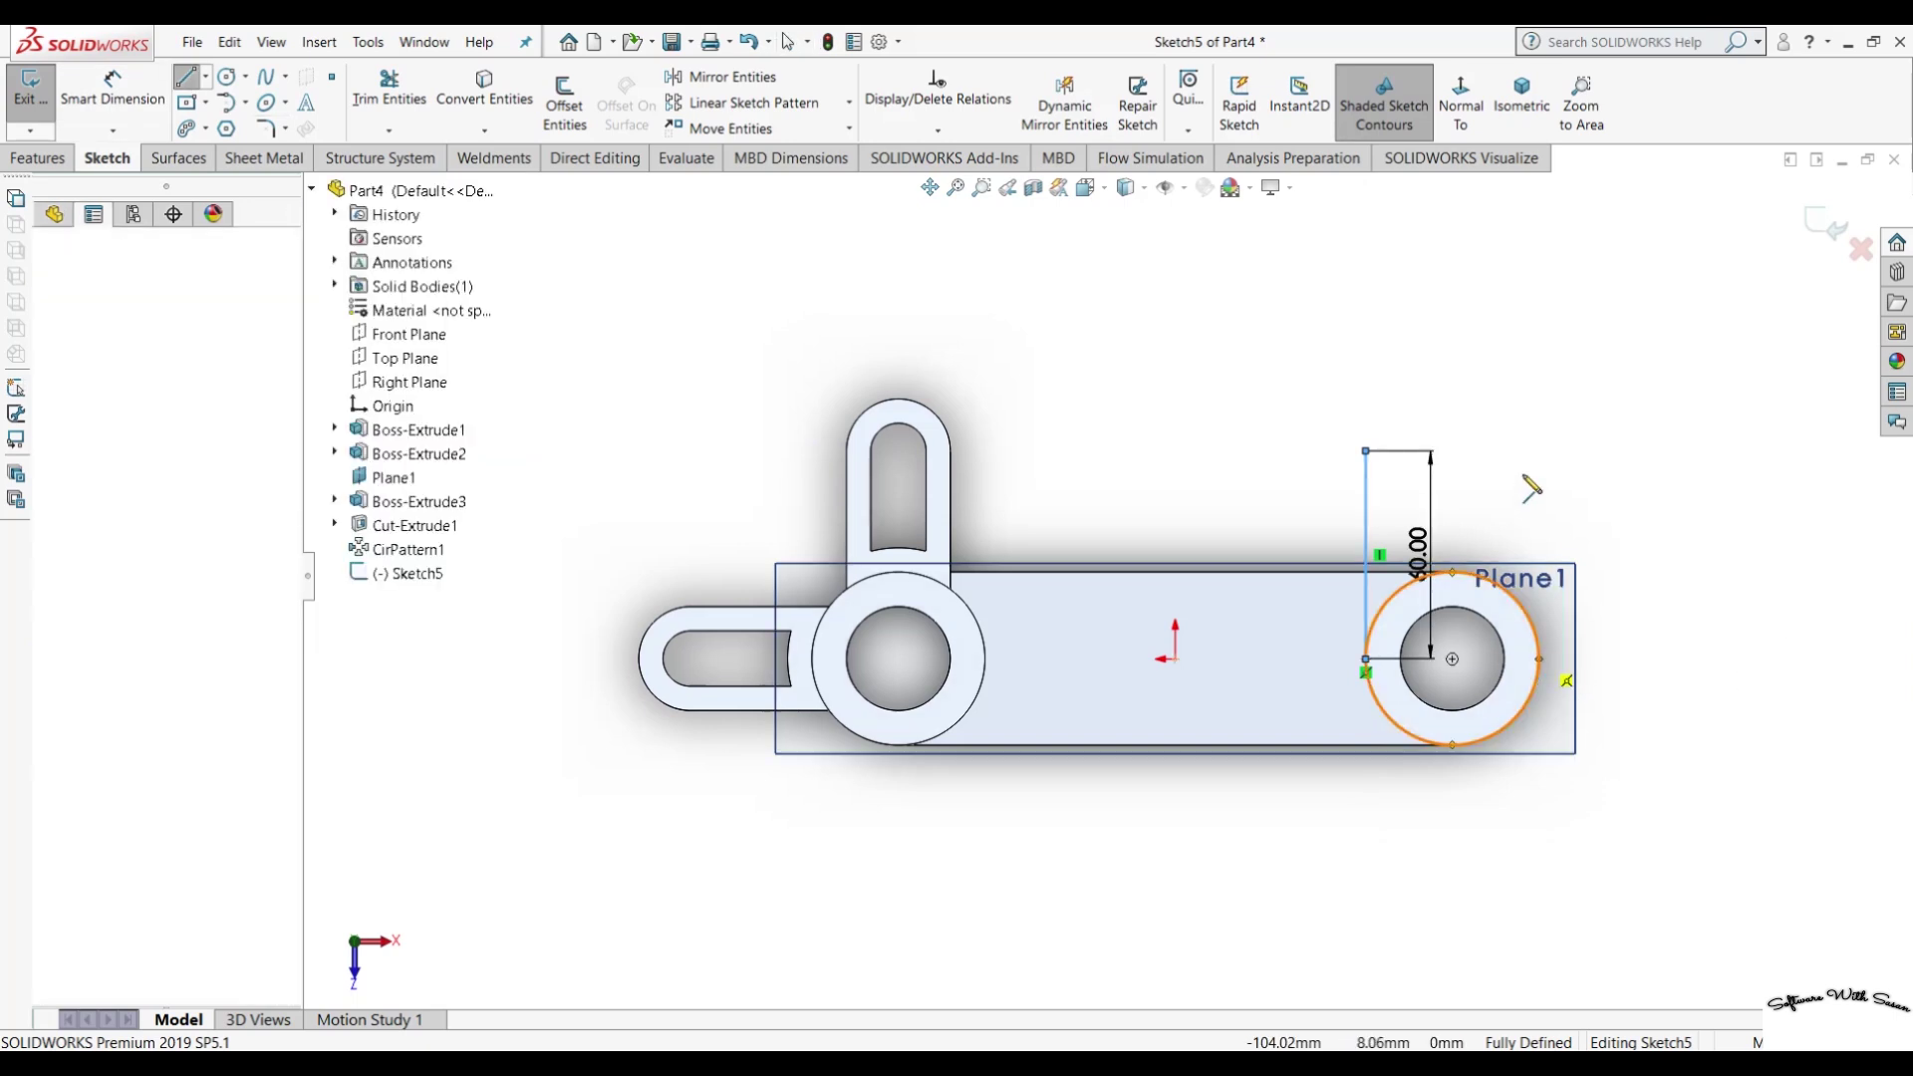
left_click(1539, 657)
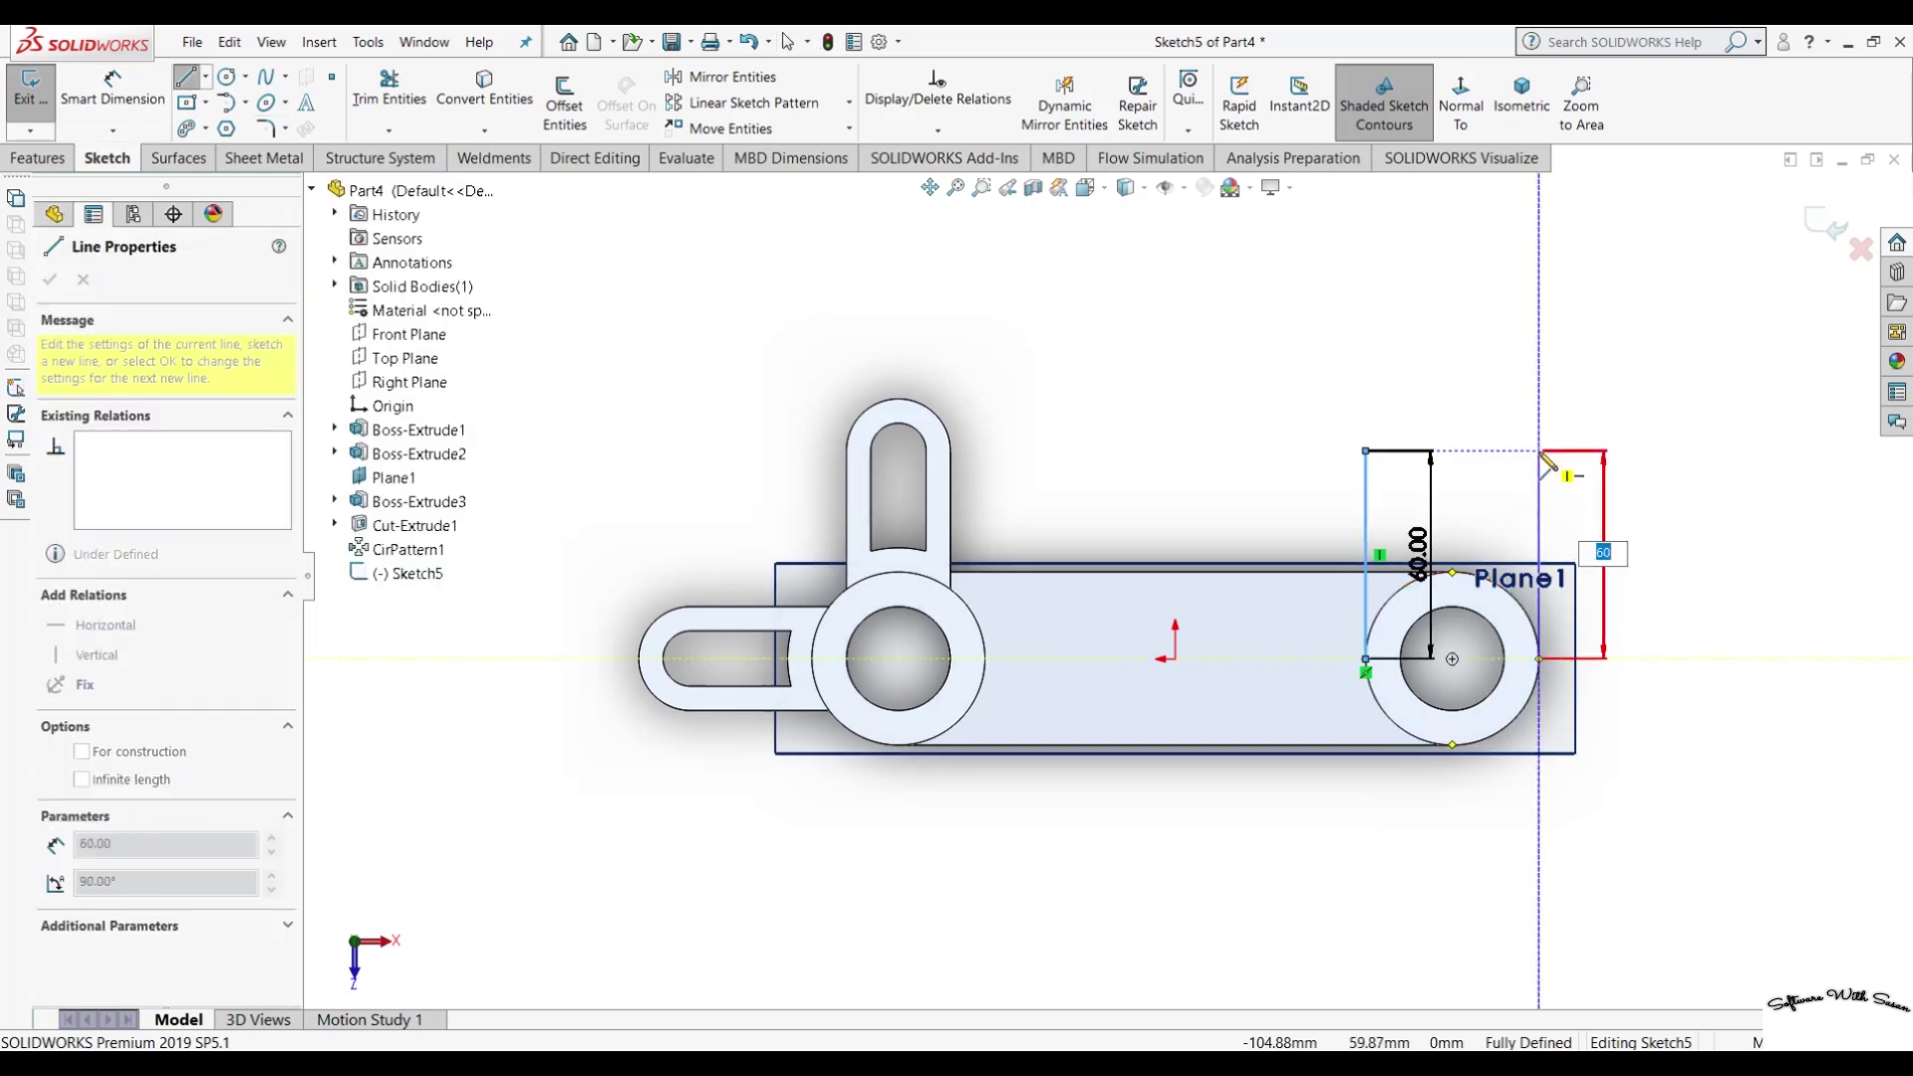
left_click(1540, 451)
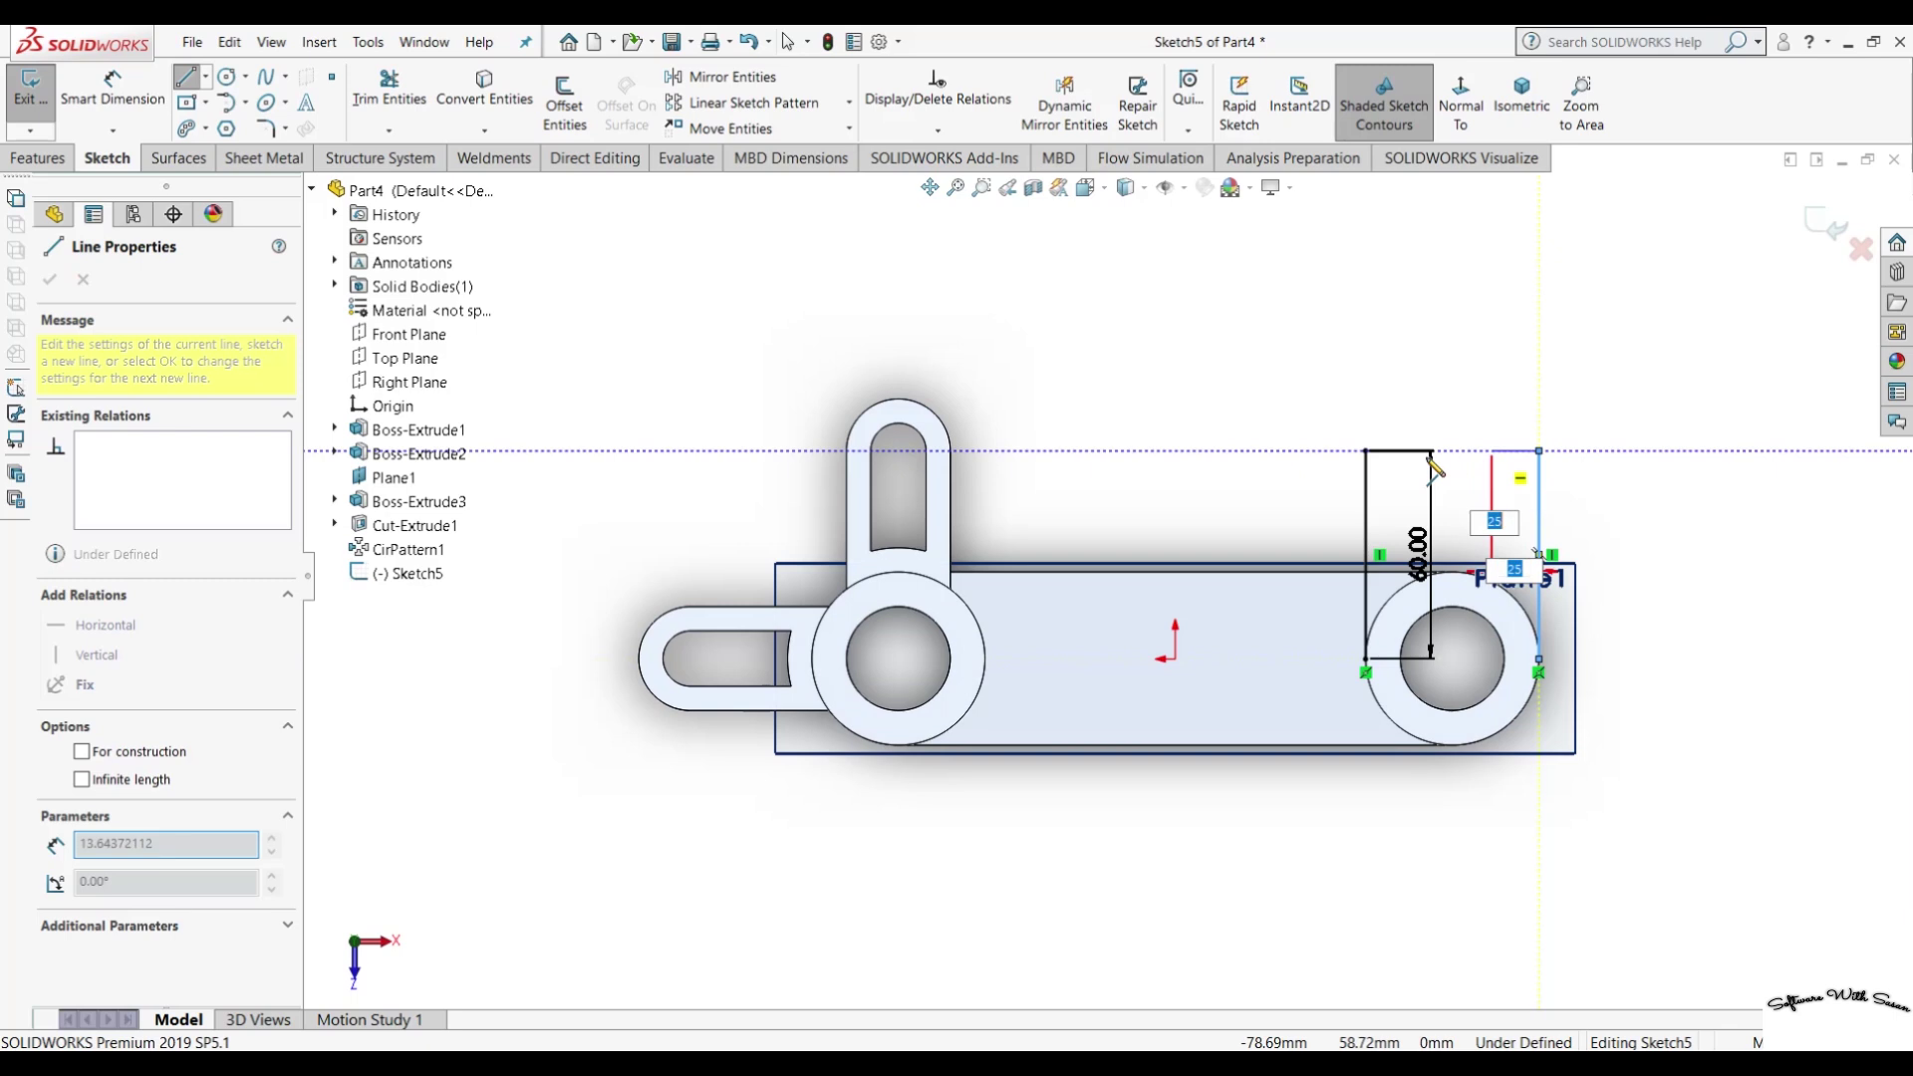
left_click(1366, 451)
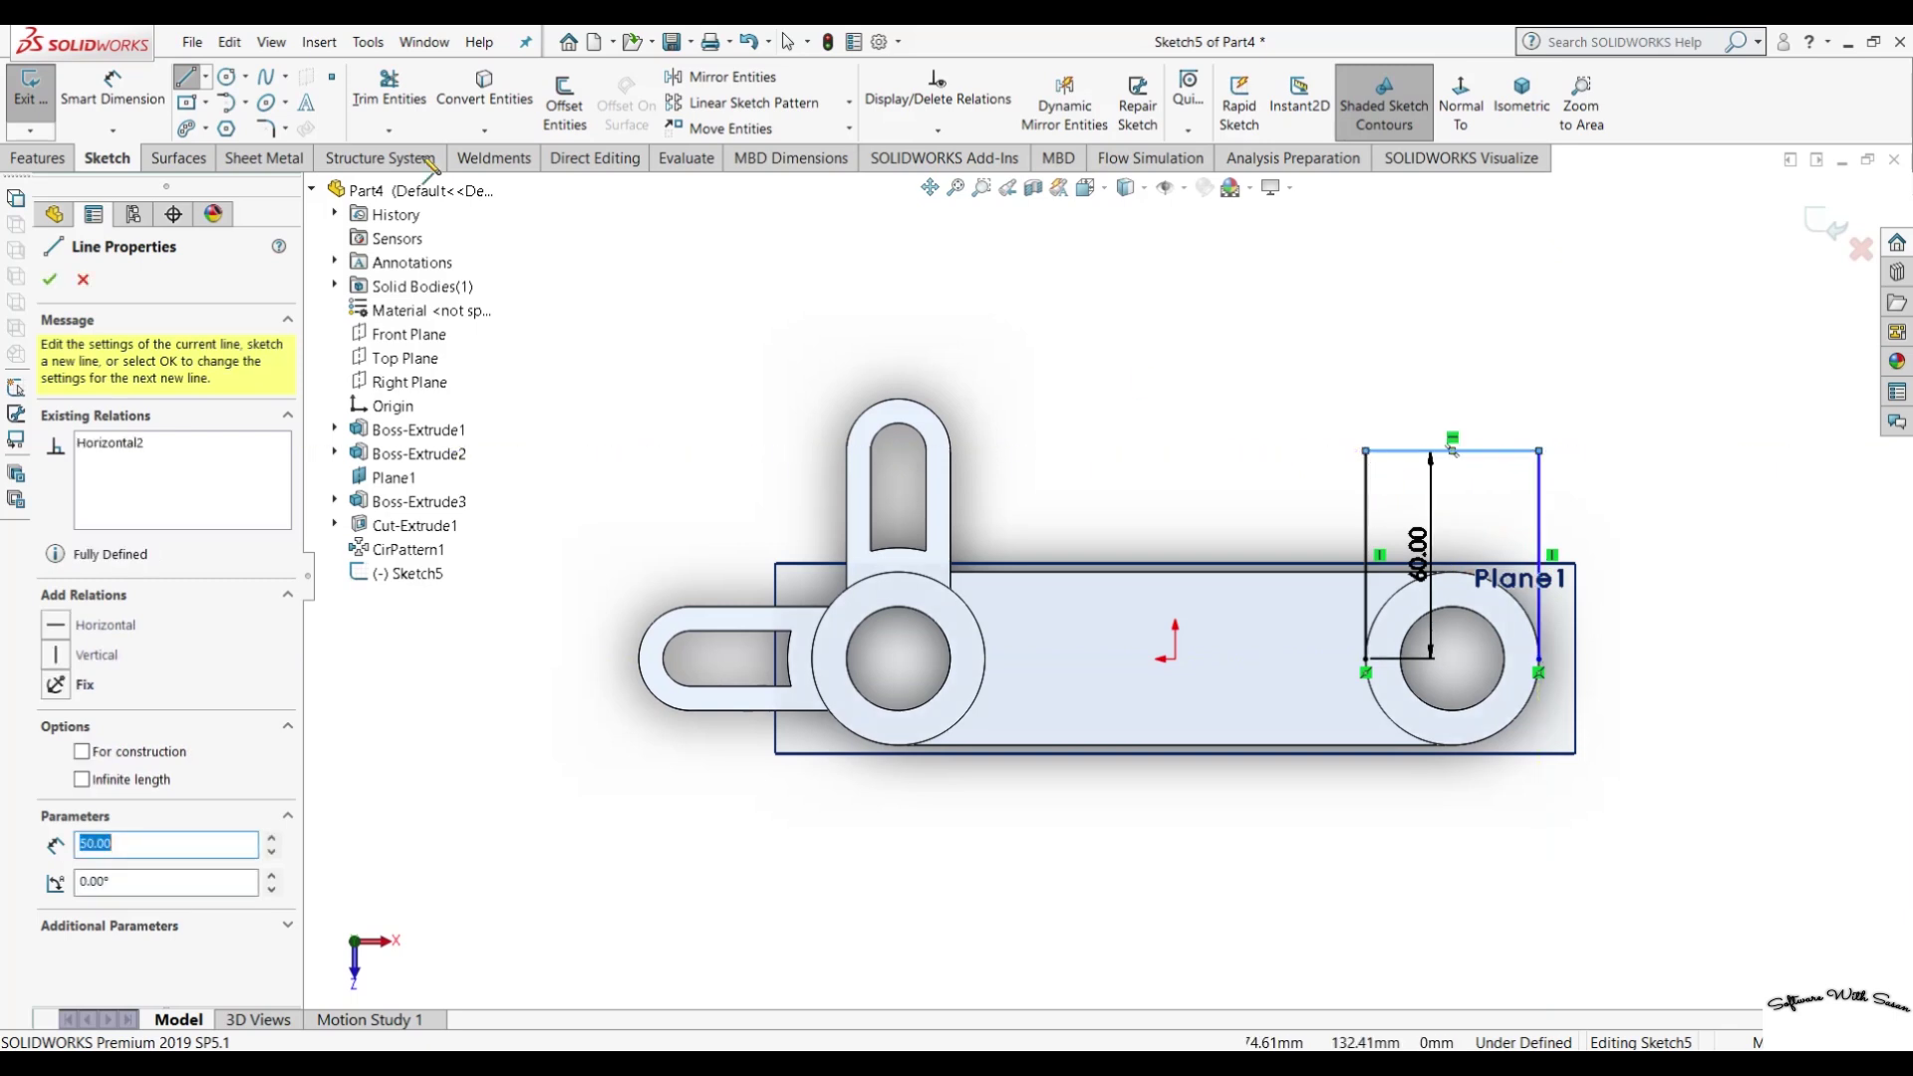
left_click(1366, 660)
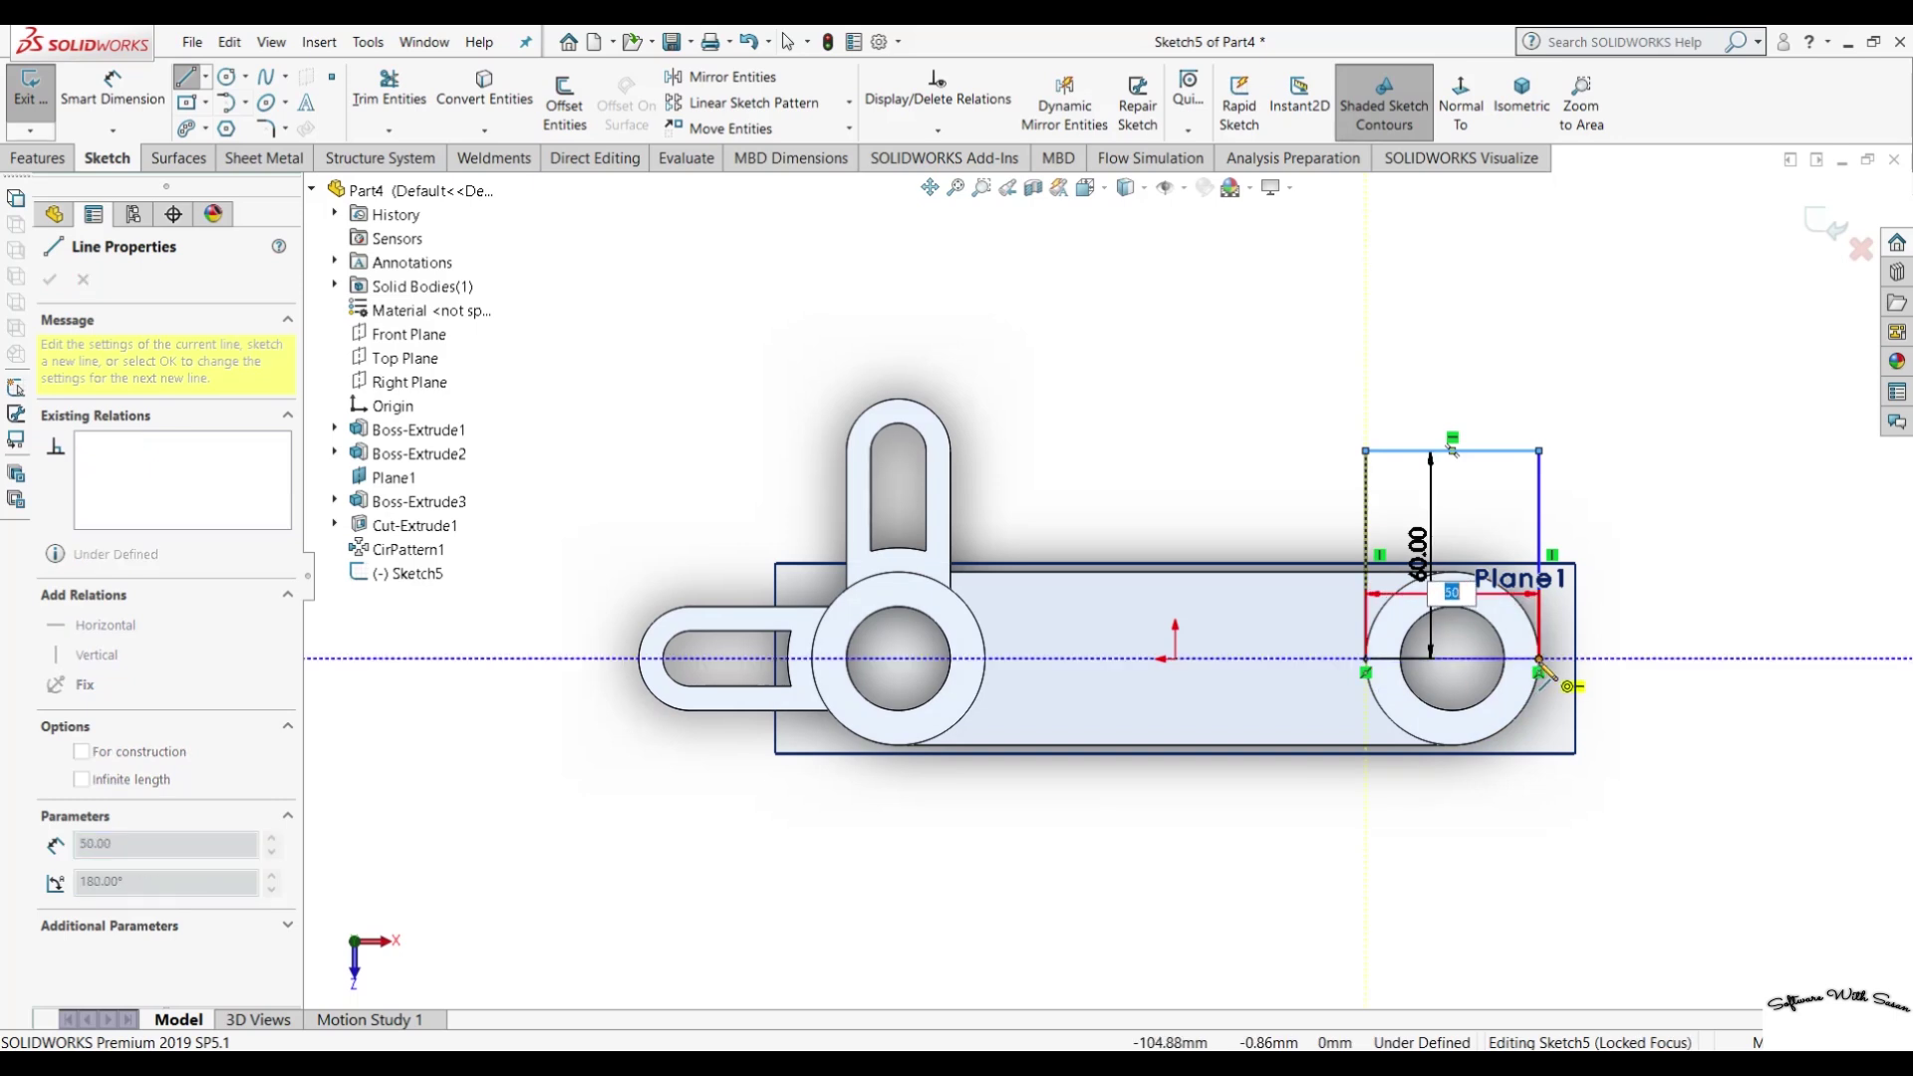
left_click(1539, 659)
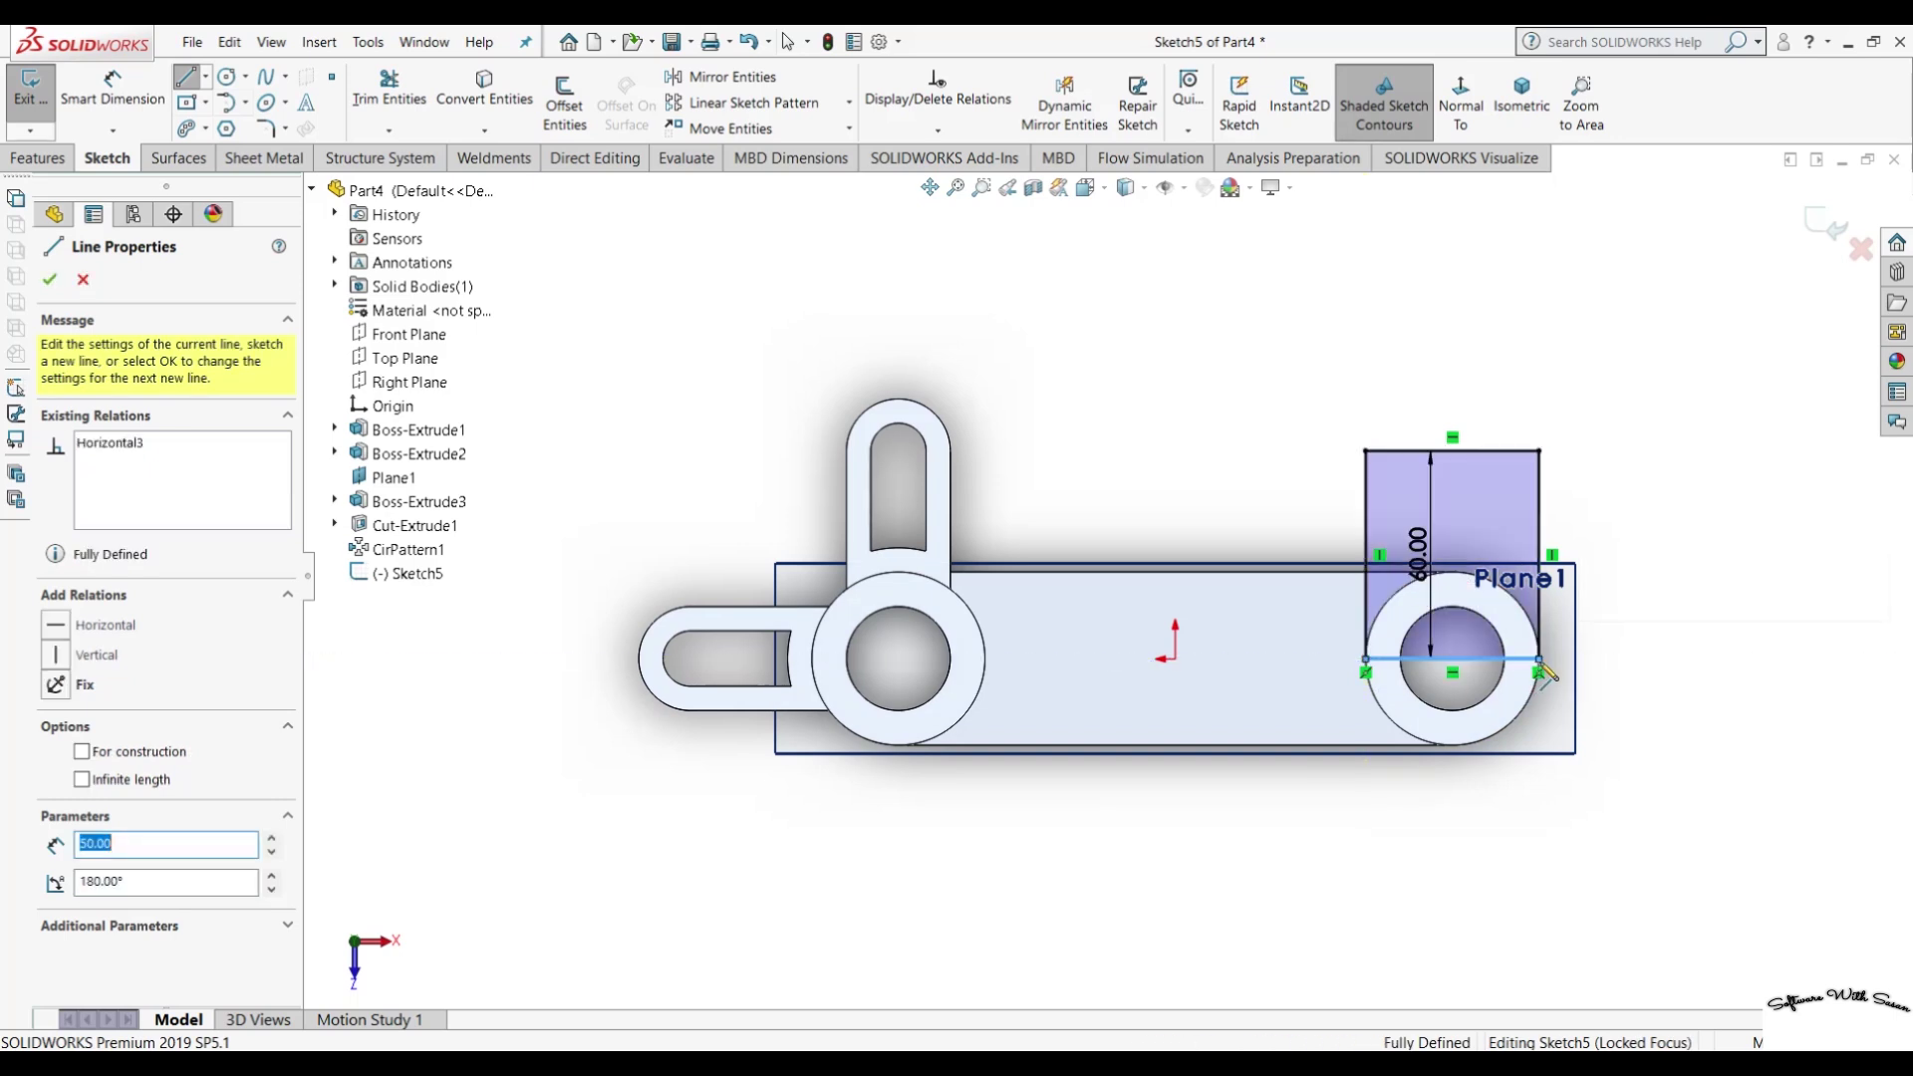
left_click(231, 78)
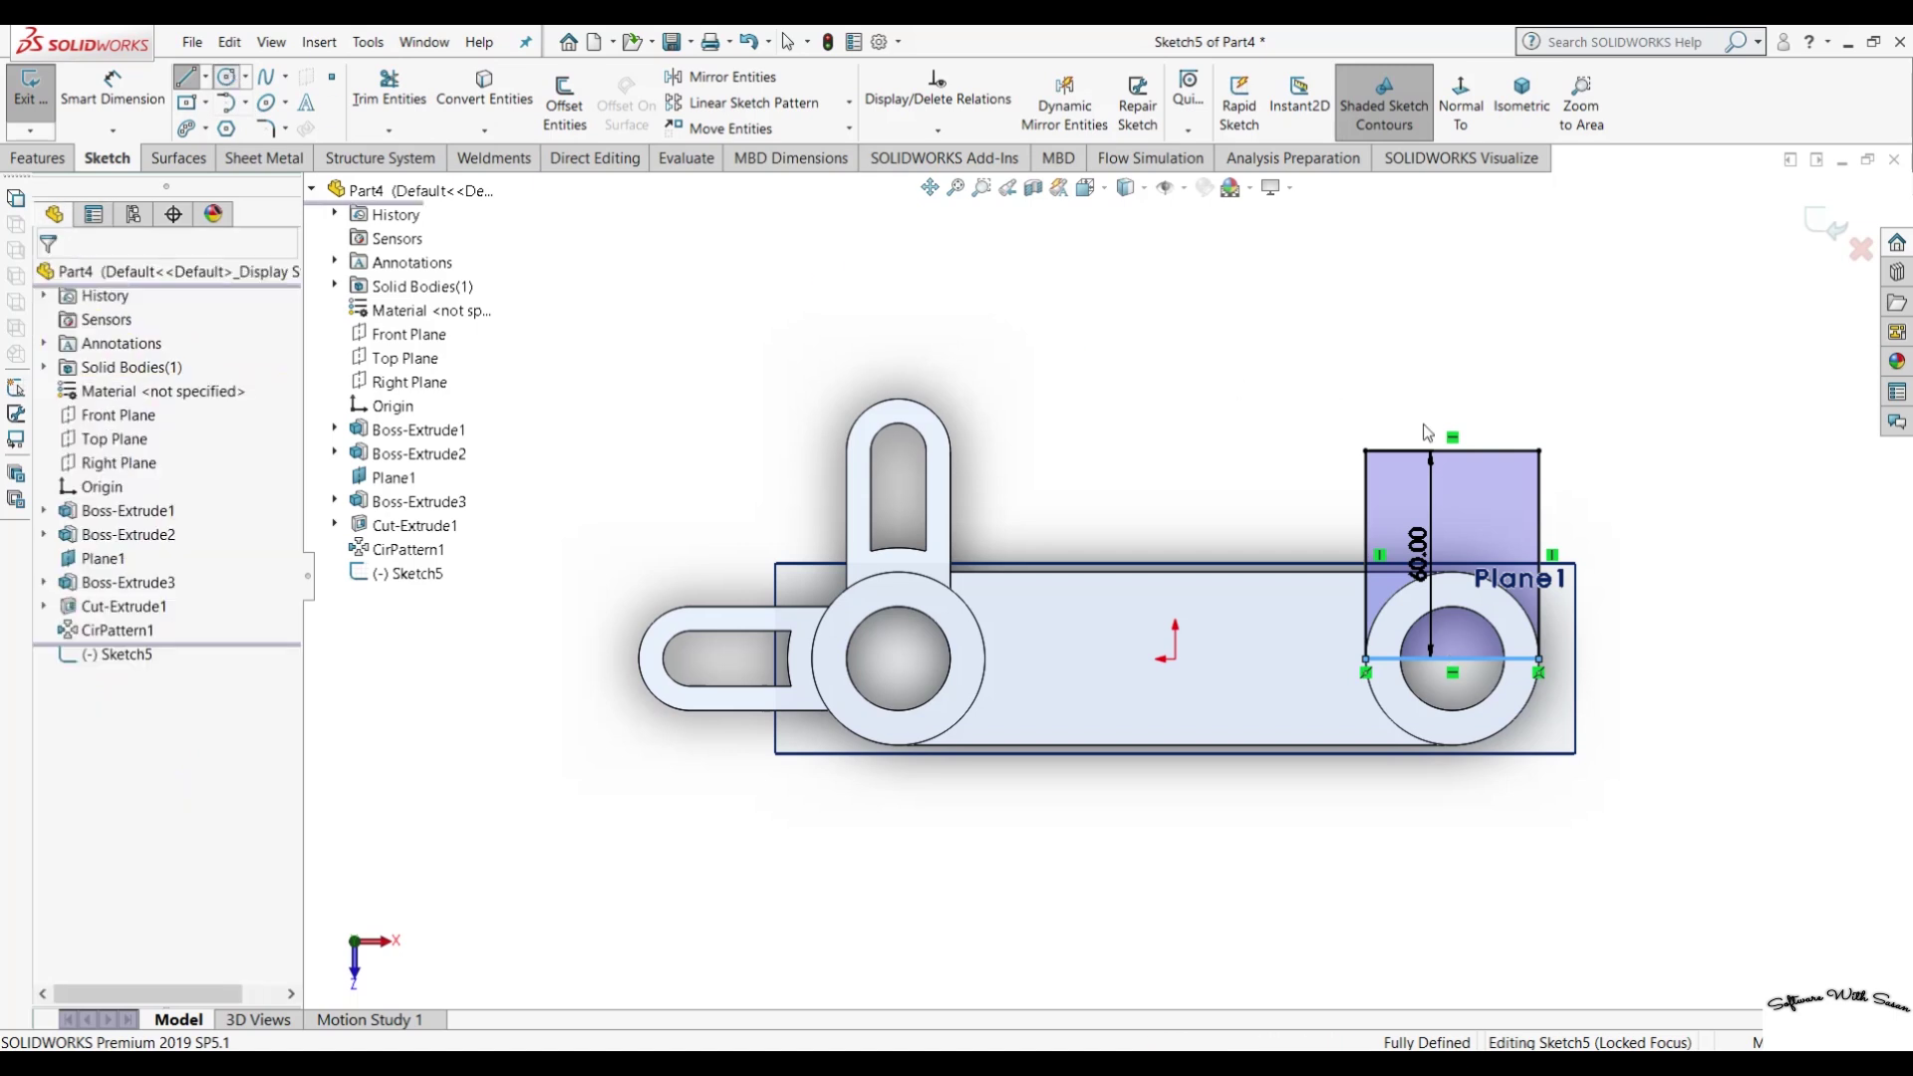
Draw a 25 mm radius centre-point circle at the midpoint of the rectangle's top edge.
left_click(245, 77)
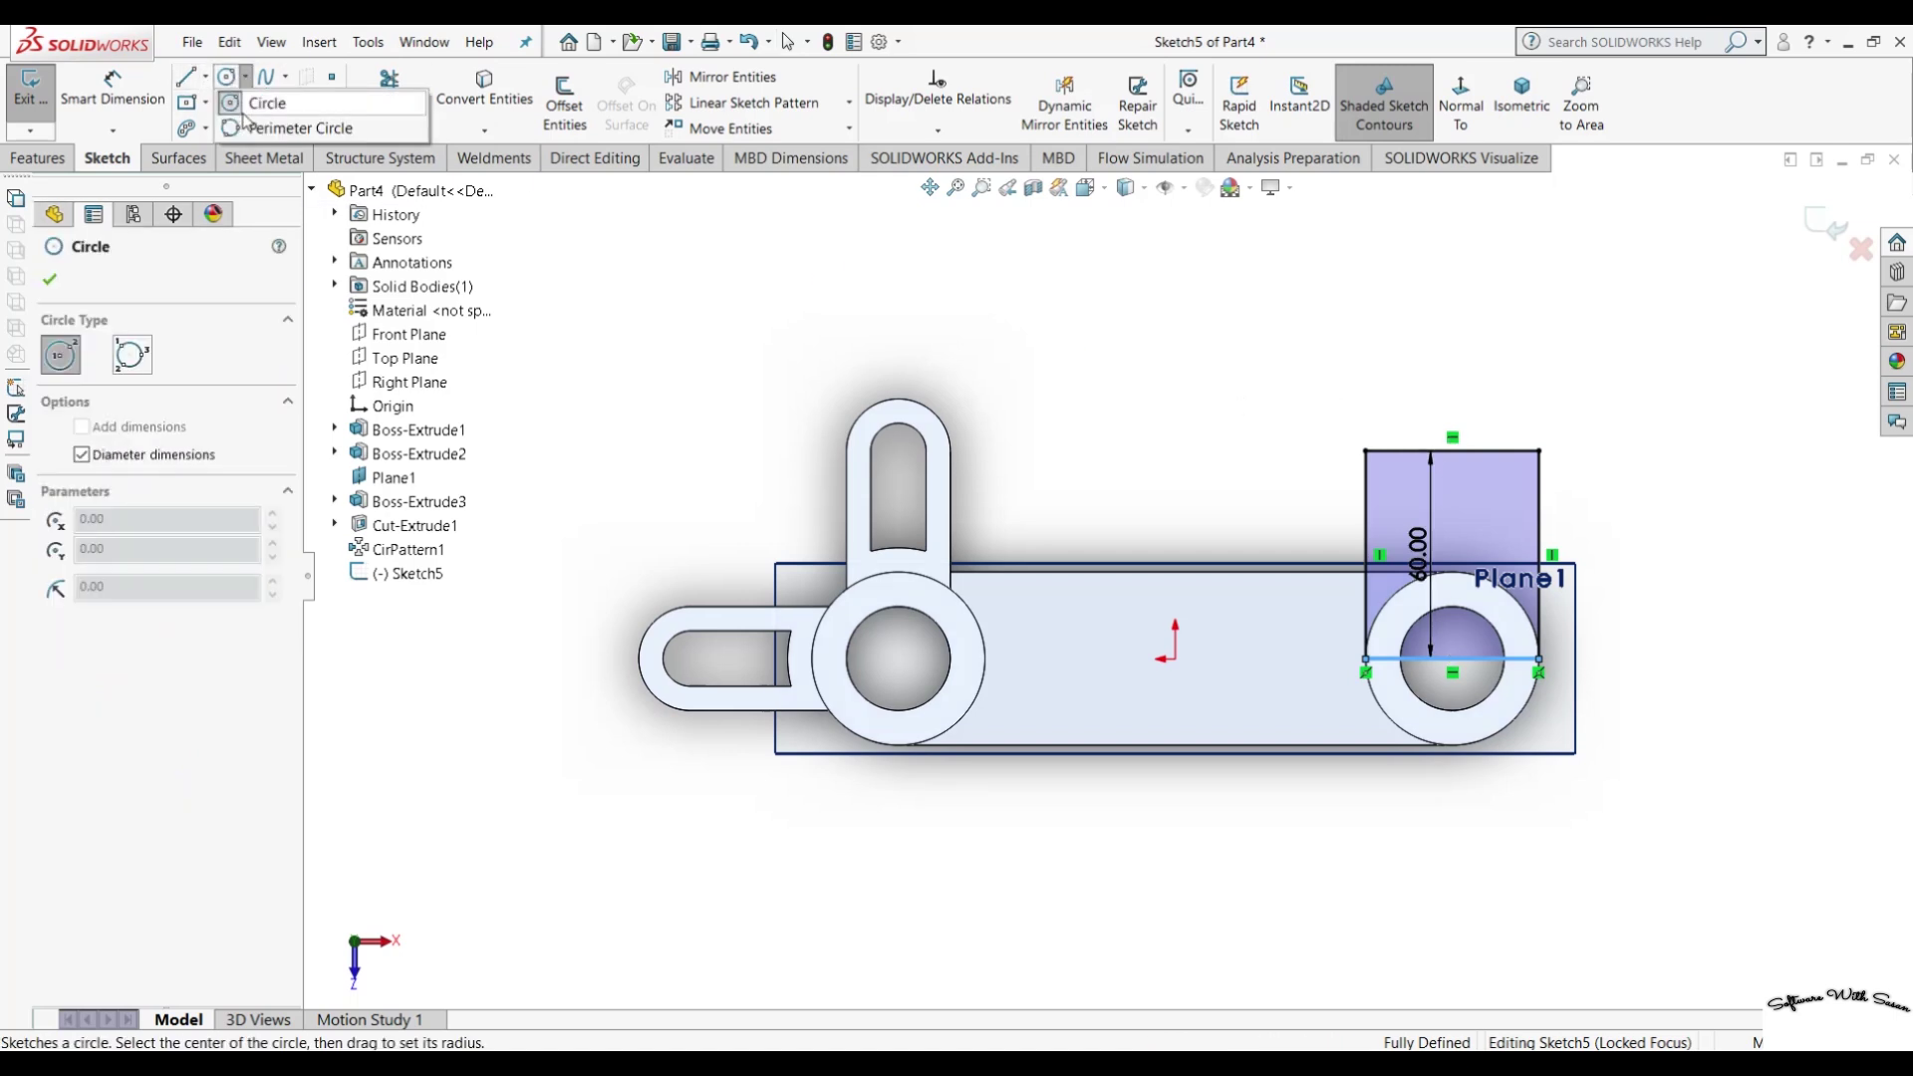
left_click(298, 129)
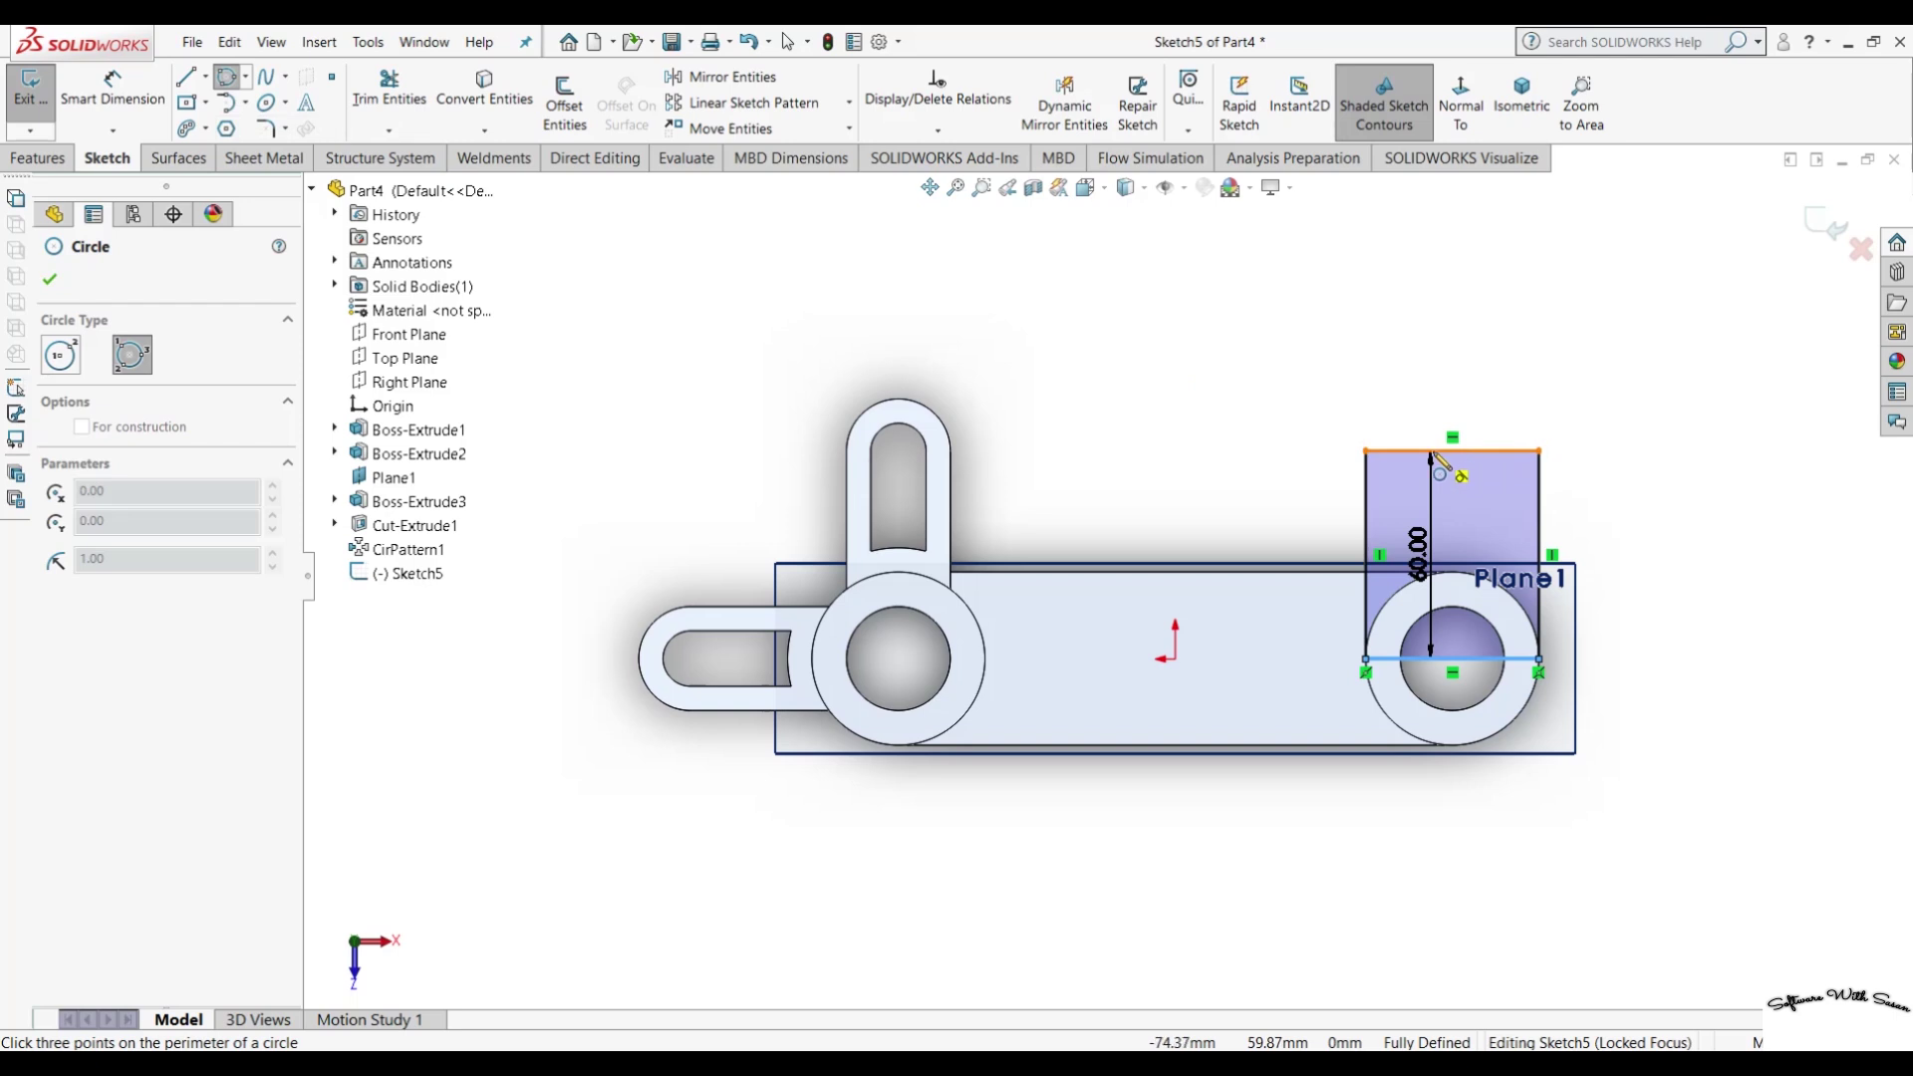
left_click(1460, 456)
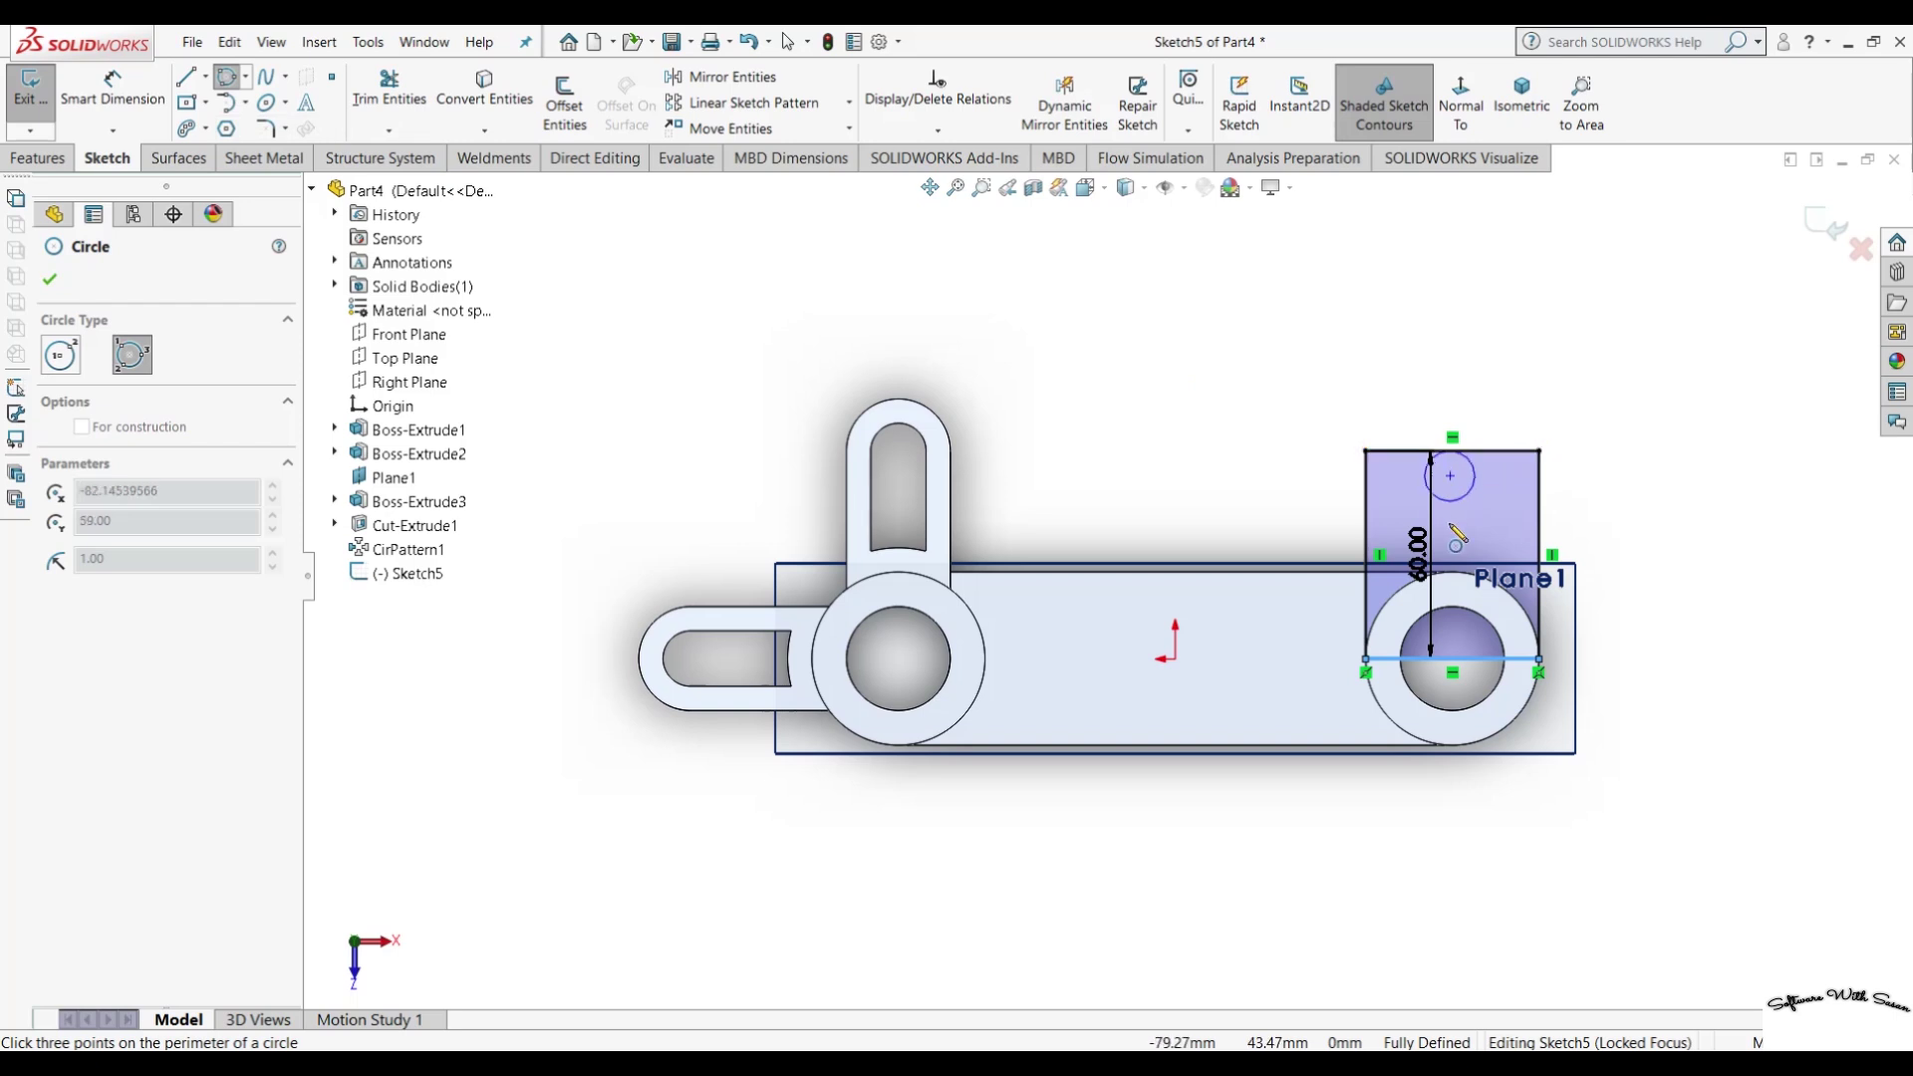
left_click(1455, 693)
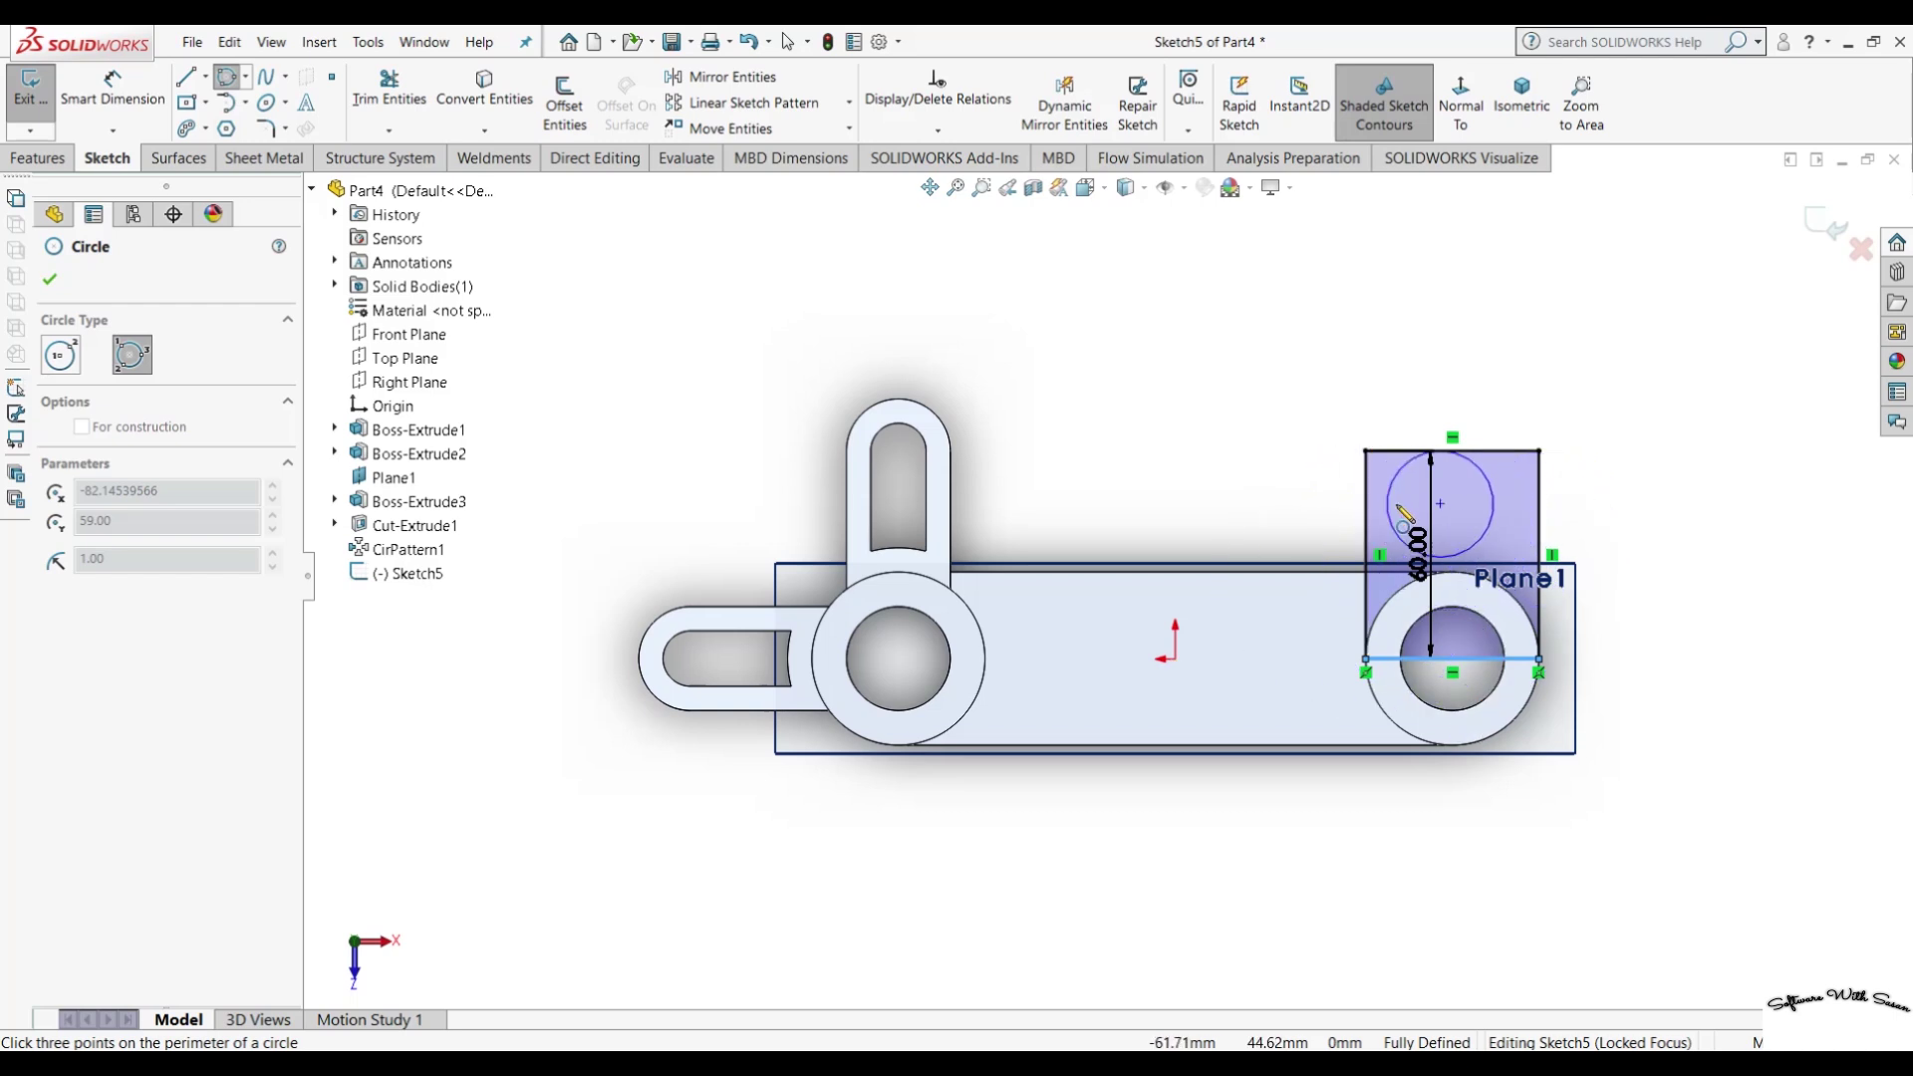
key("Escape")
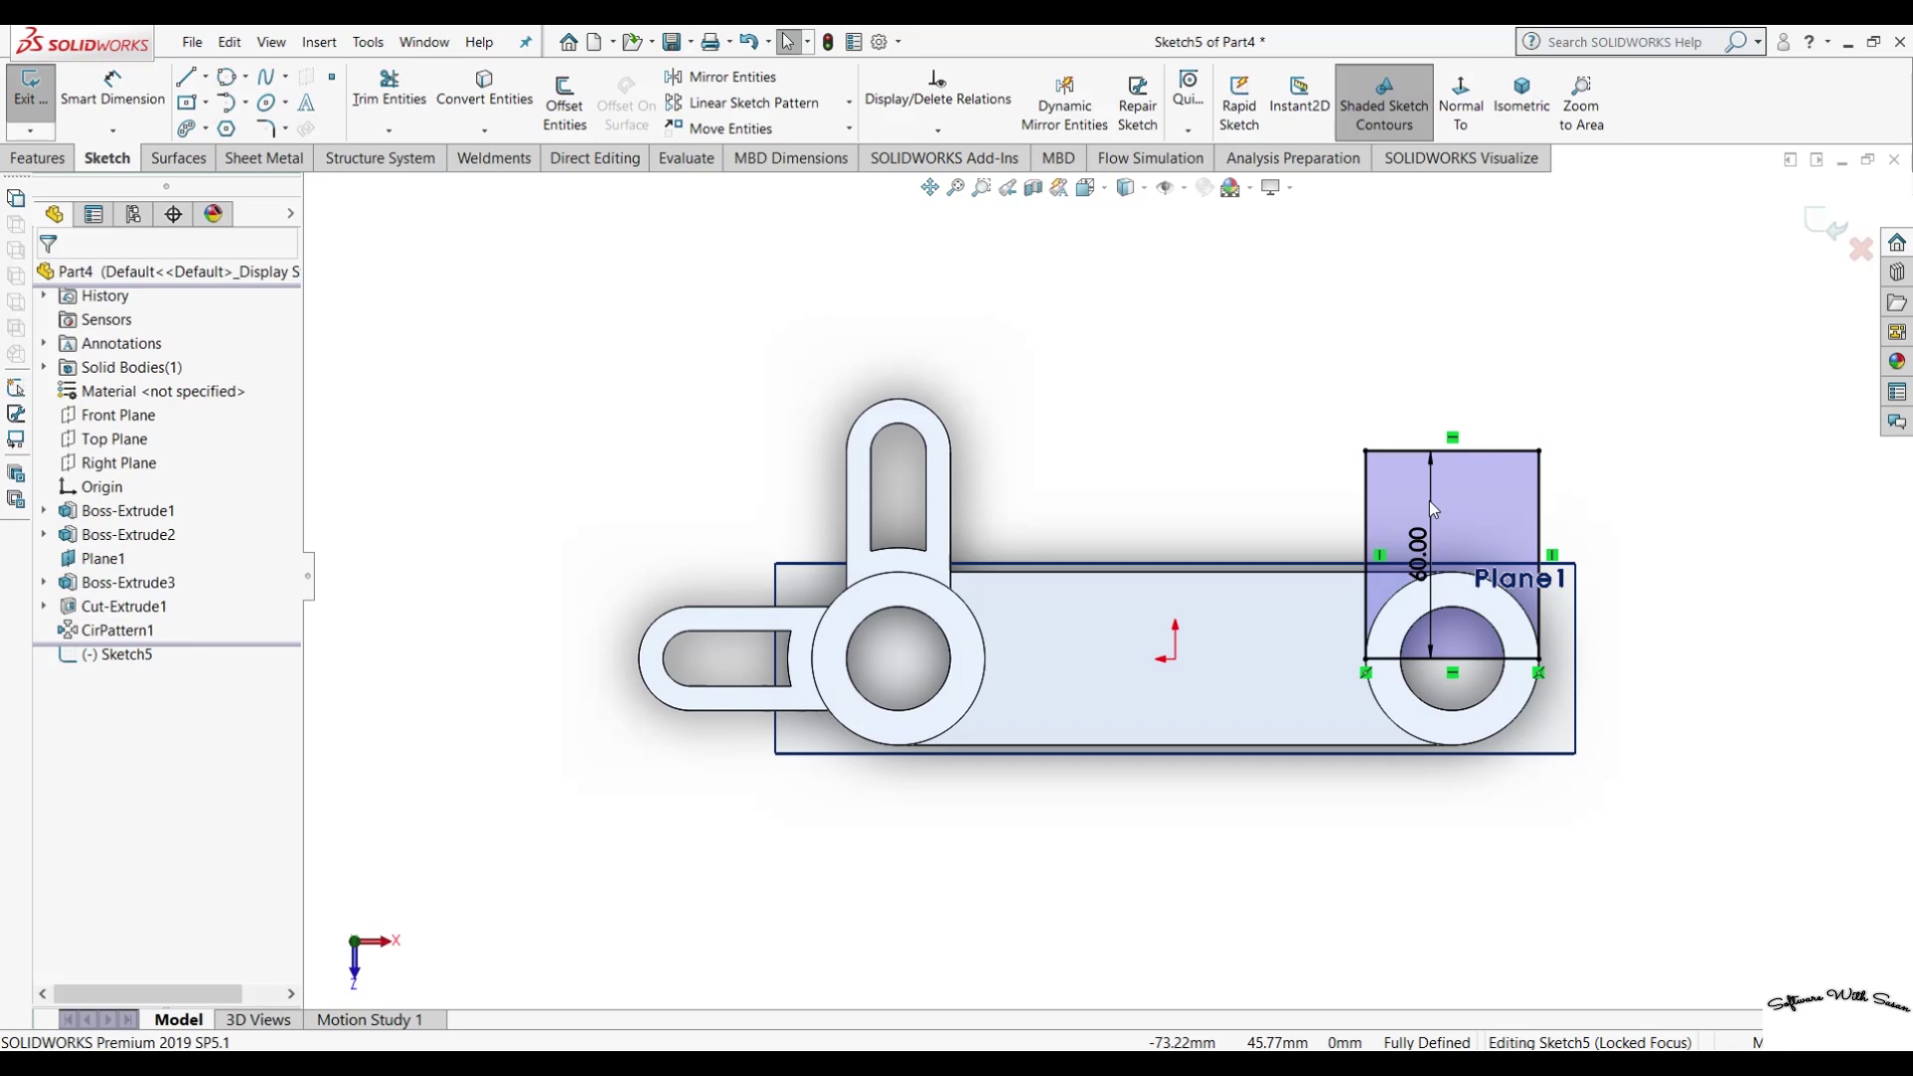
left_click(248, 84)
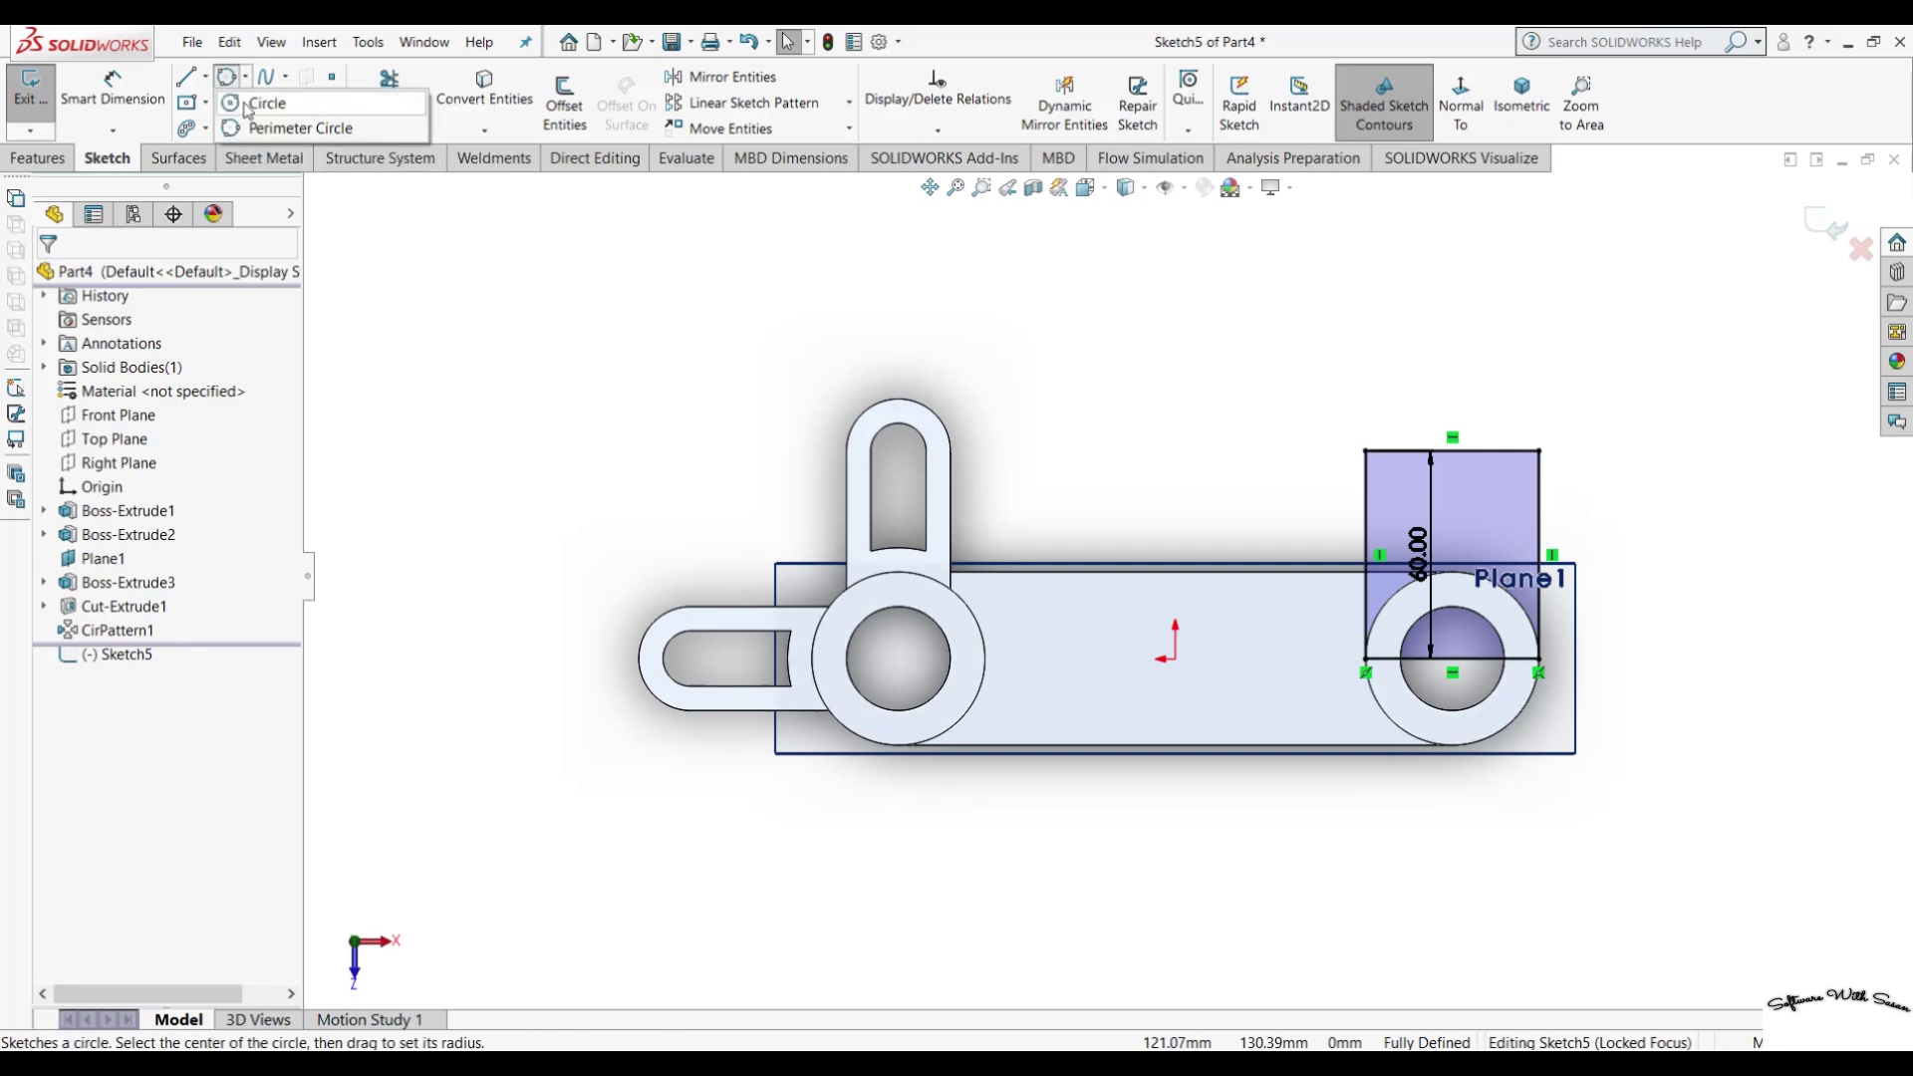
left_click(261, 99)
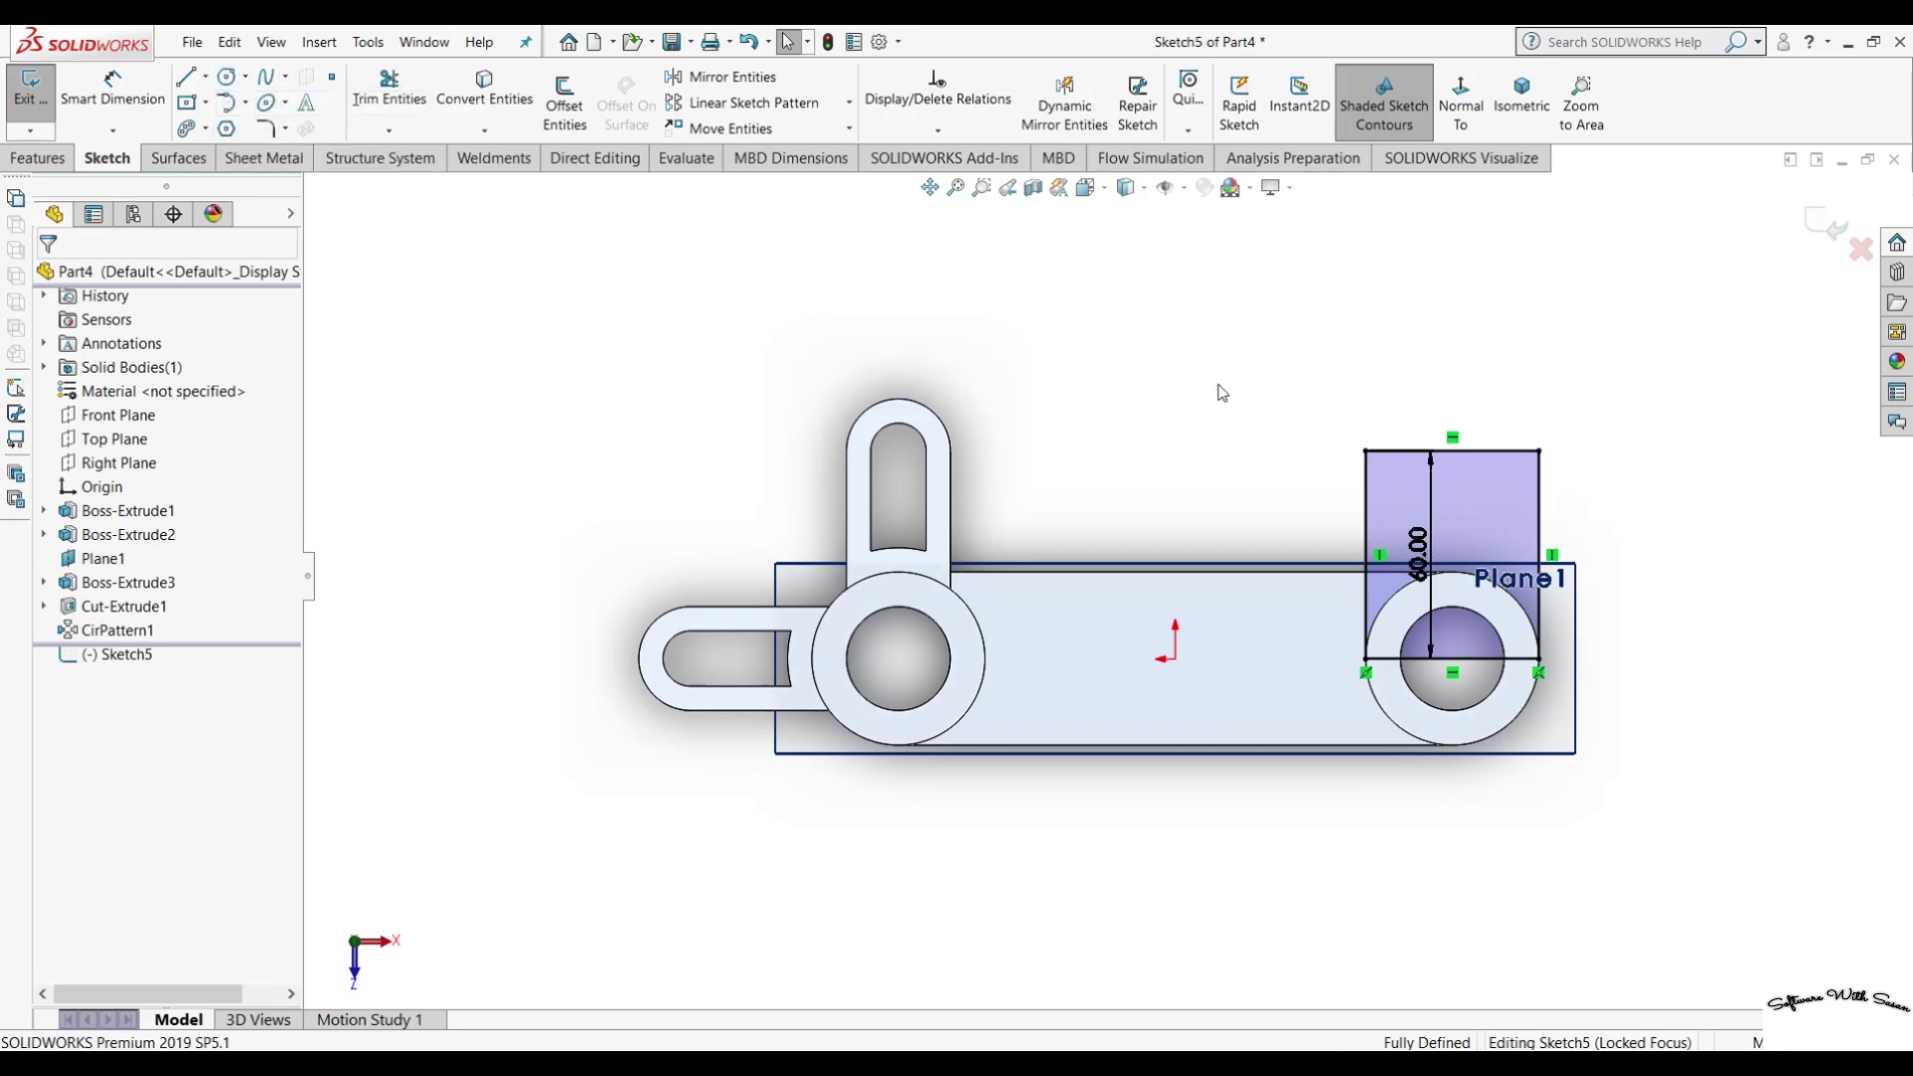
left_click(1453, 450)
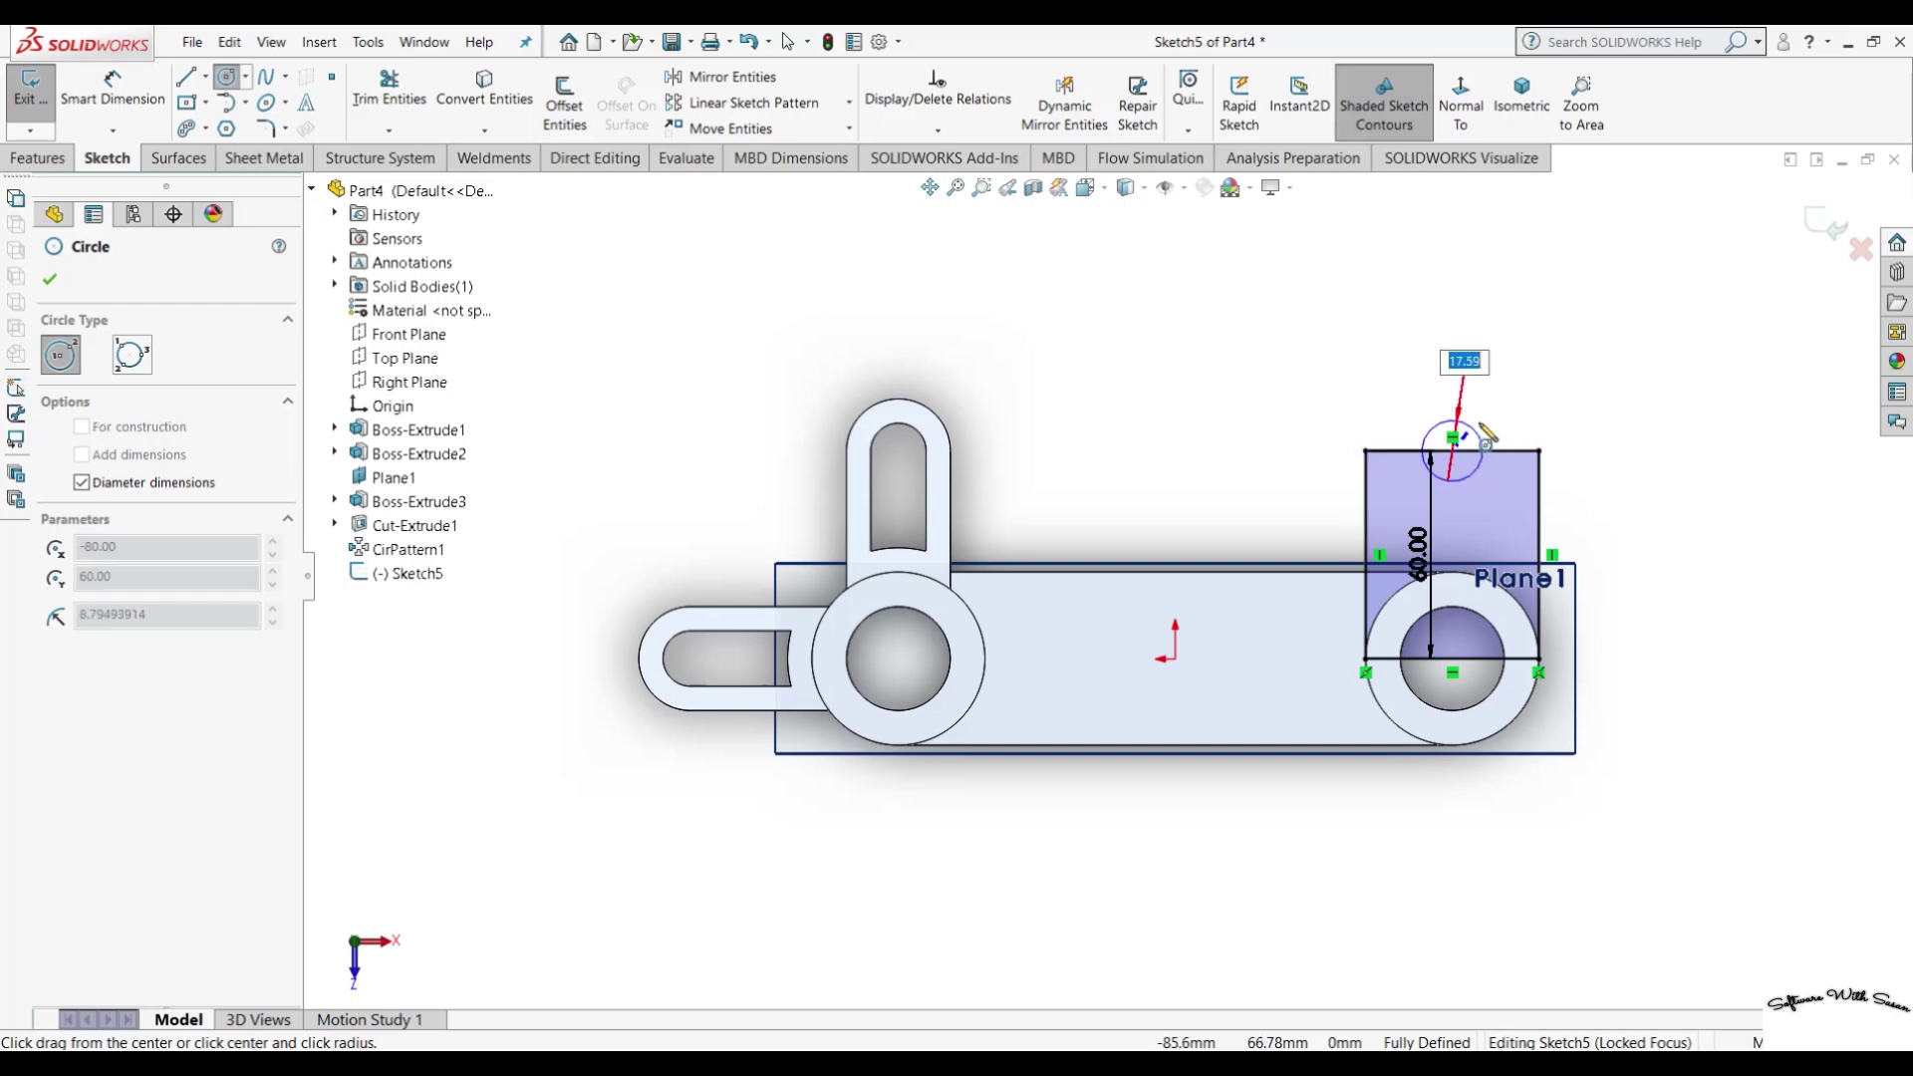
left_click(1541, 453)
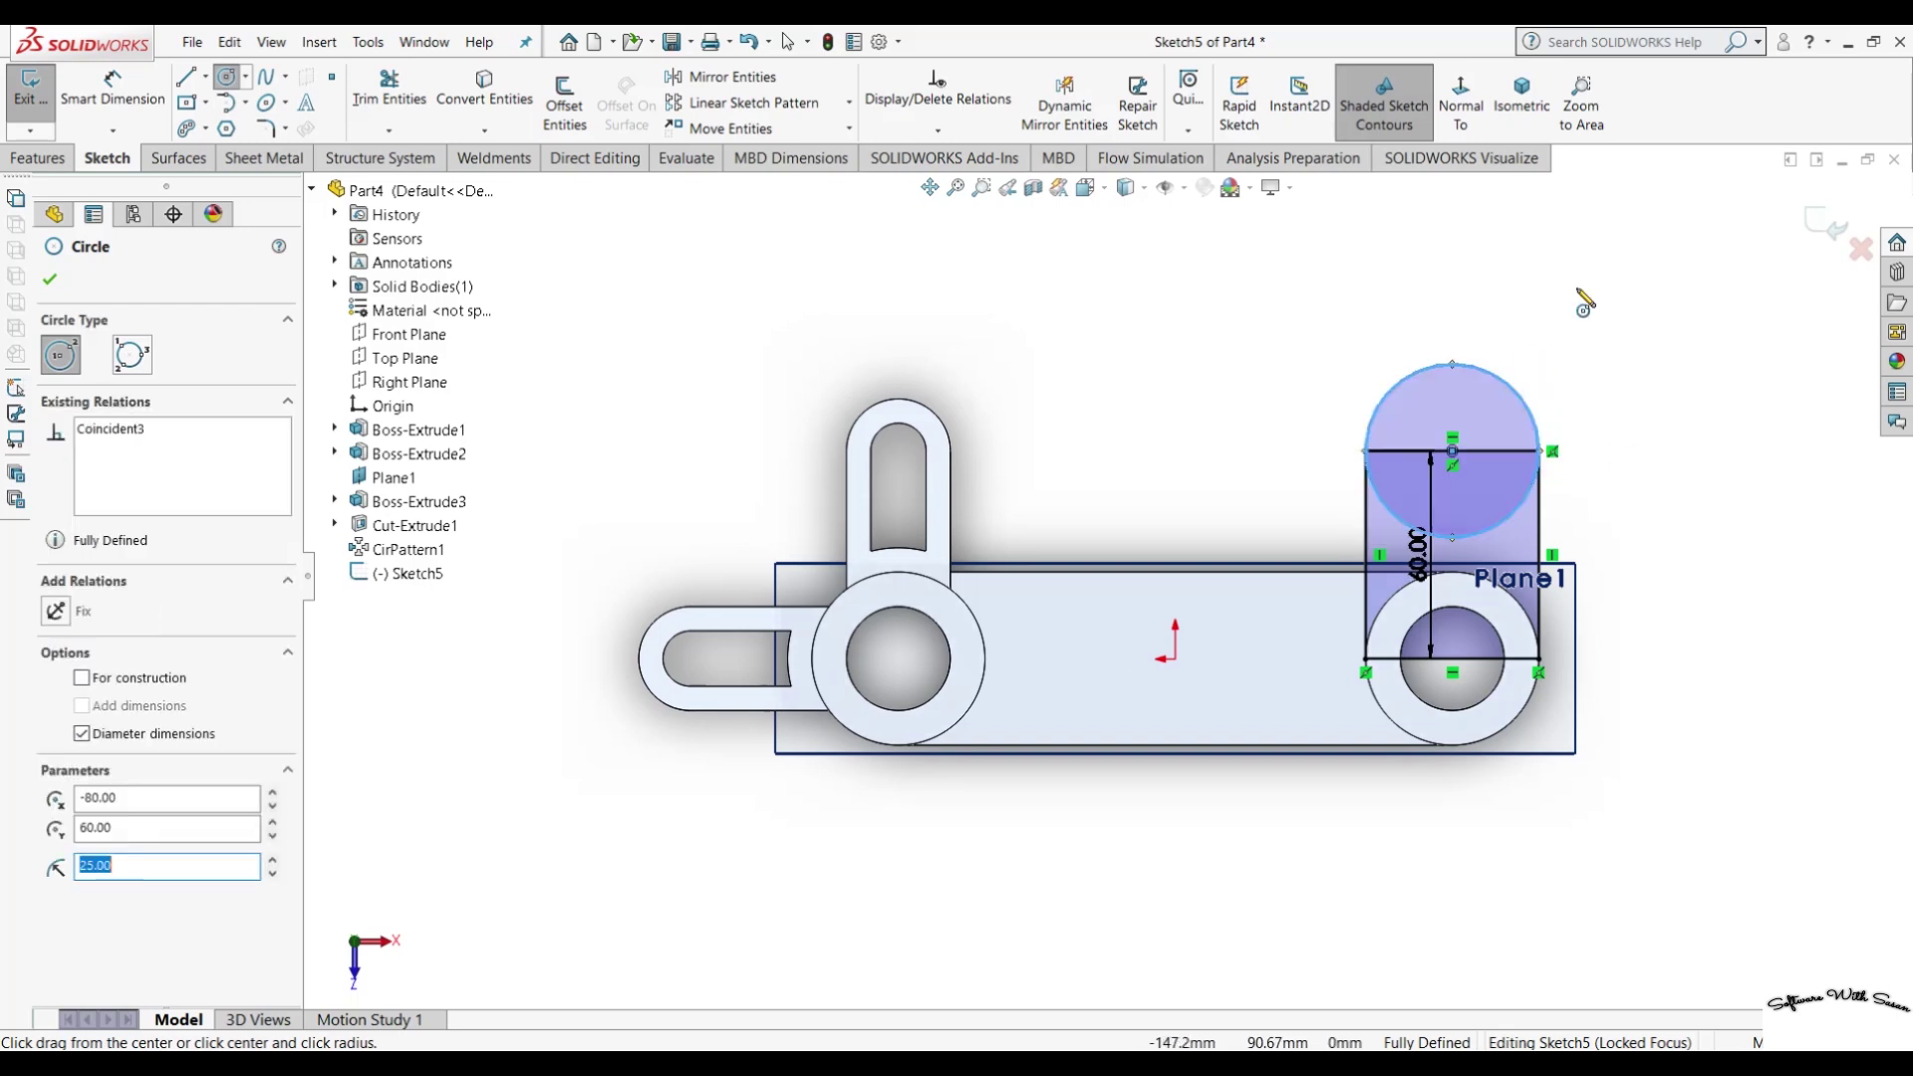
left_click(374, 106)
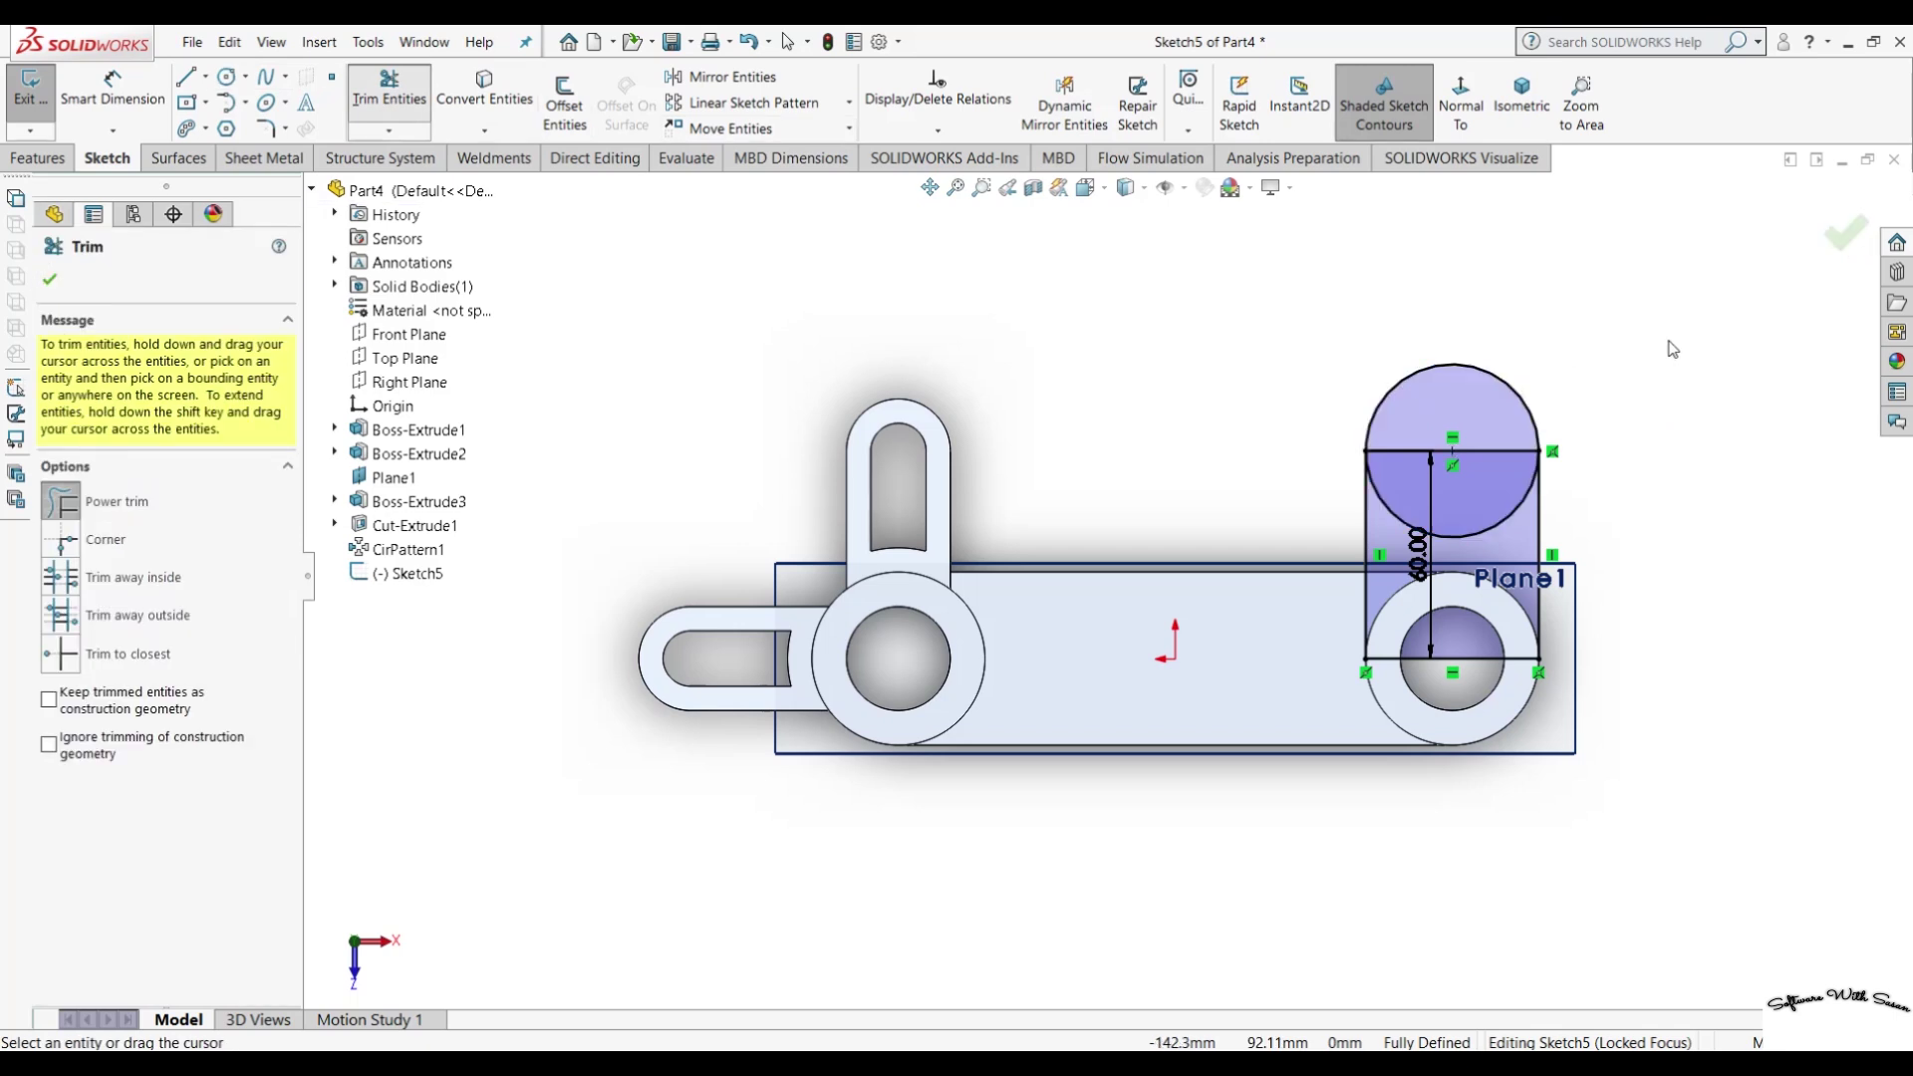
Undo the wrong trims, then trim the circle's lower arc inside the rectangle.
left_click_drag(1673, 349, 1360, 427)
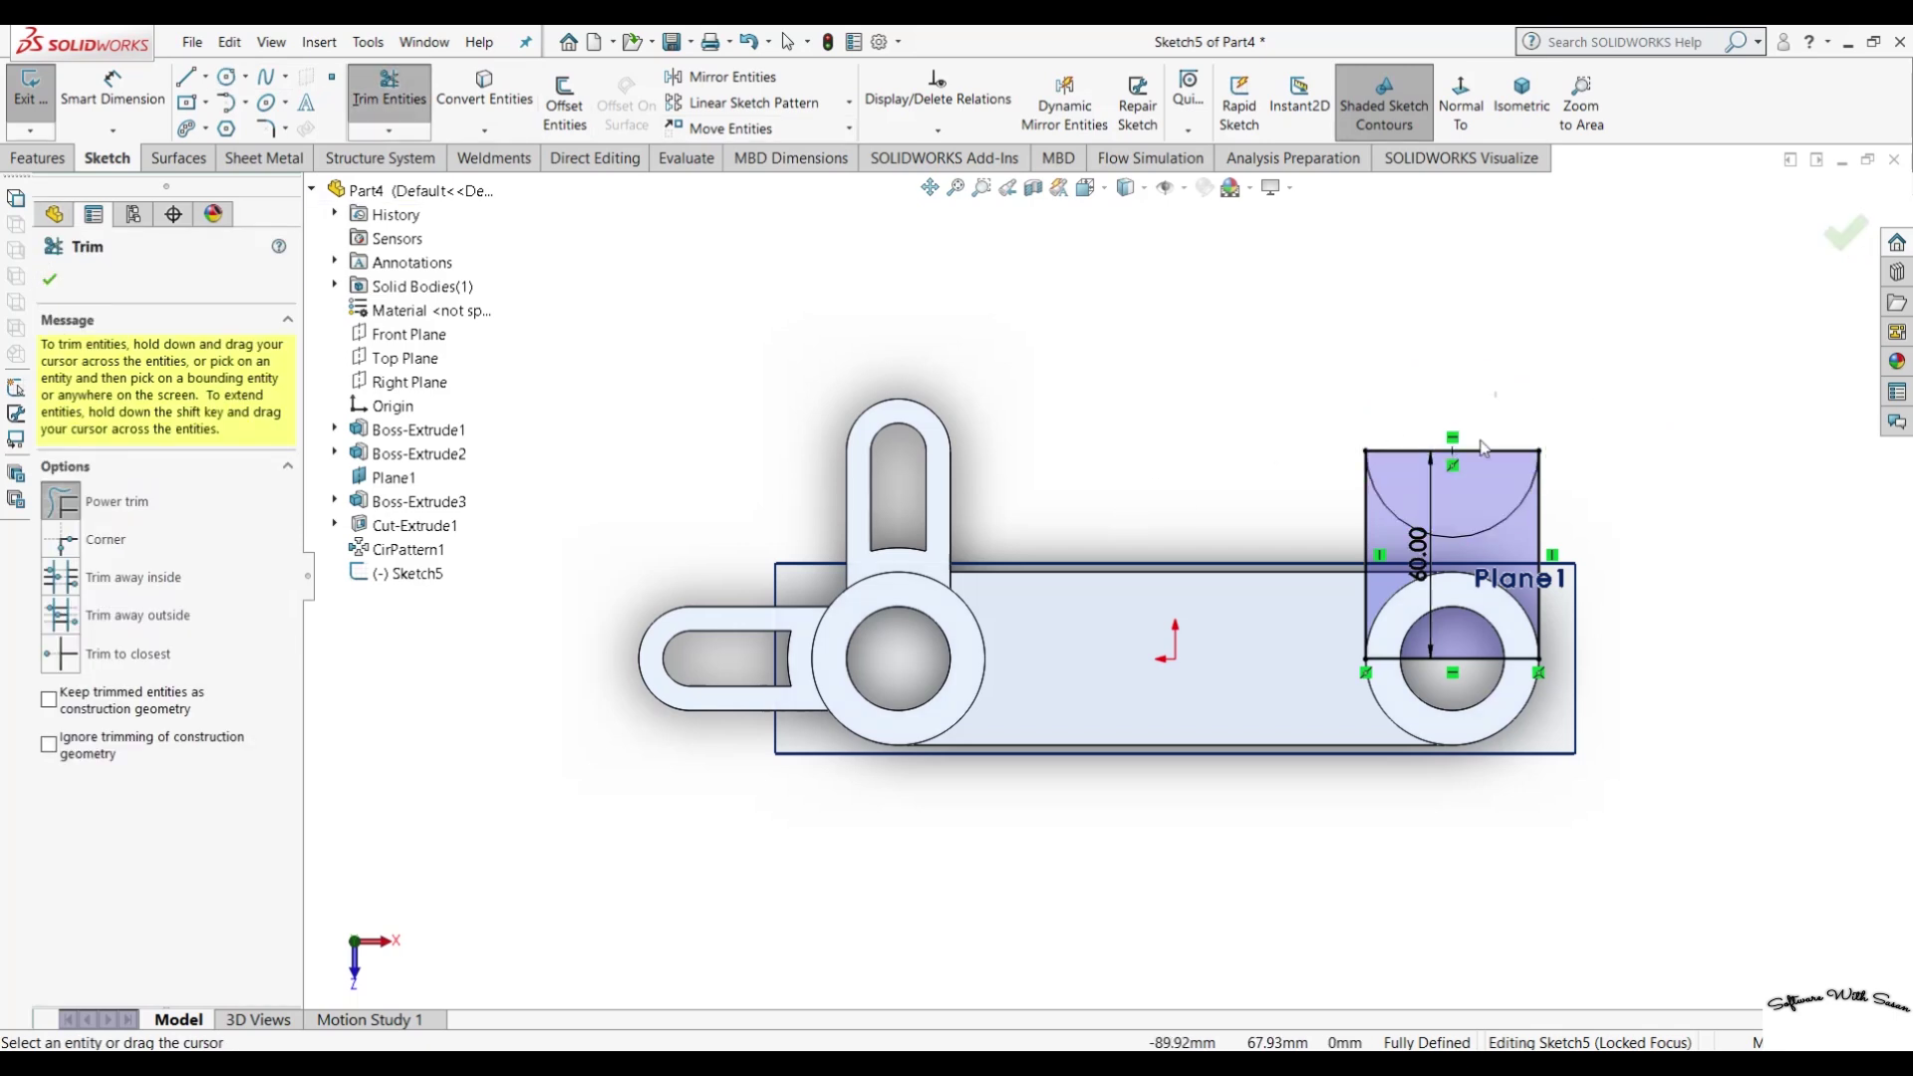
left_click_drag(1490, 433, 1484, 468)
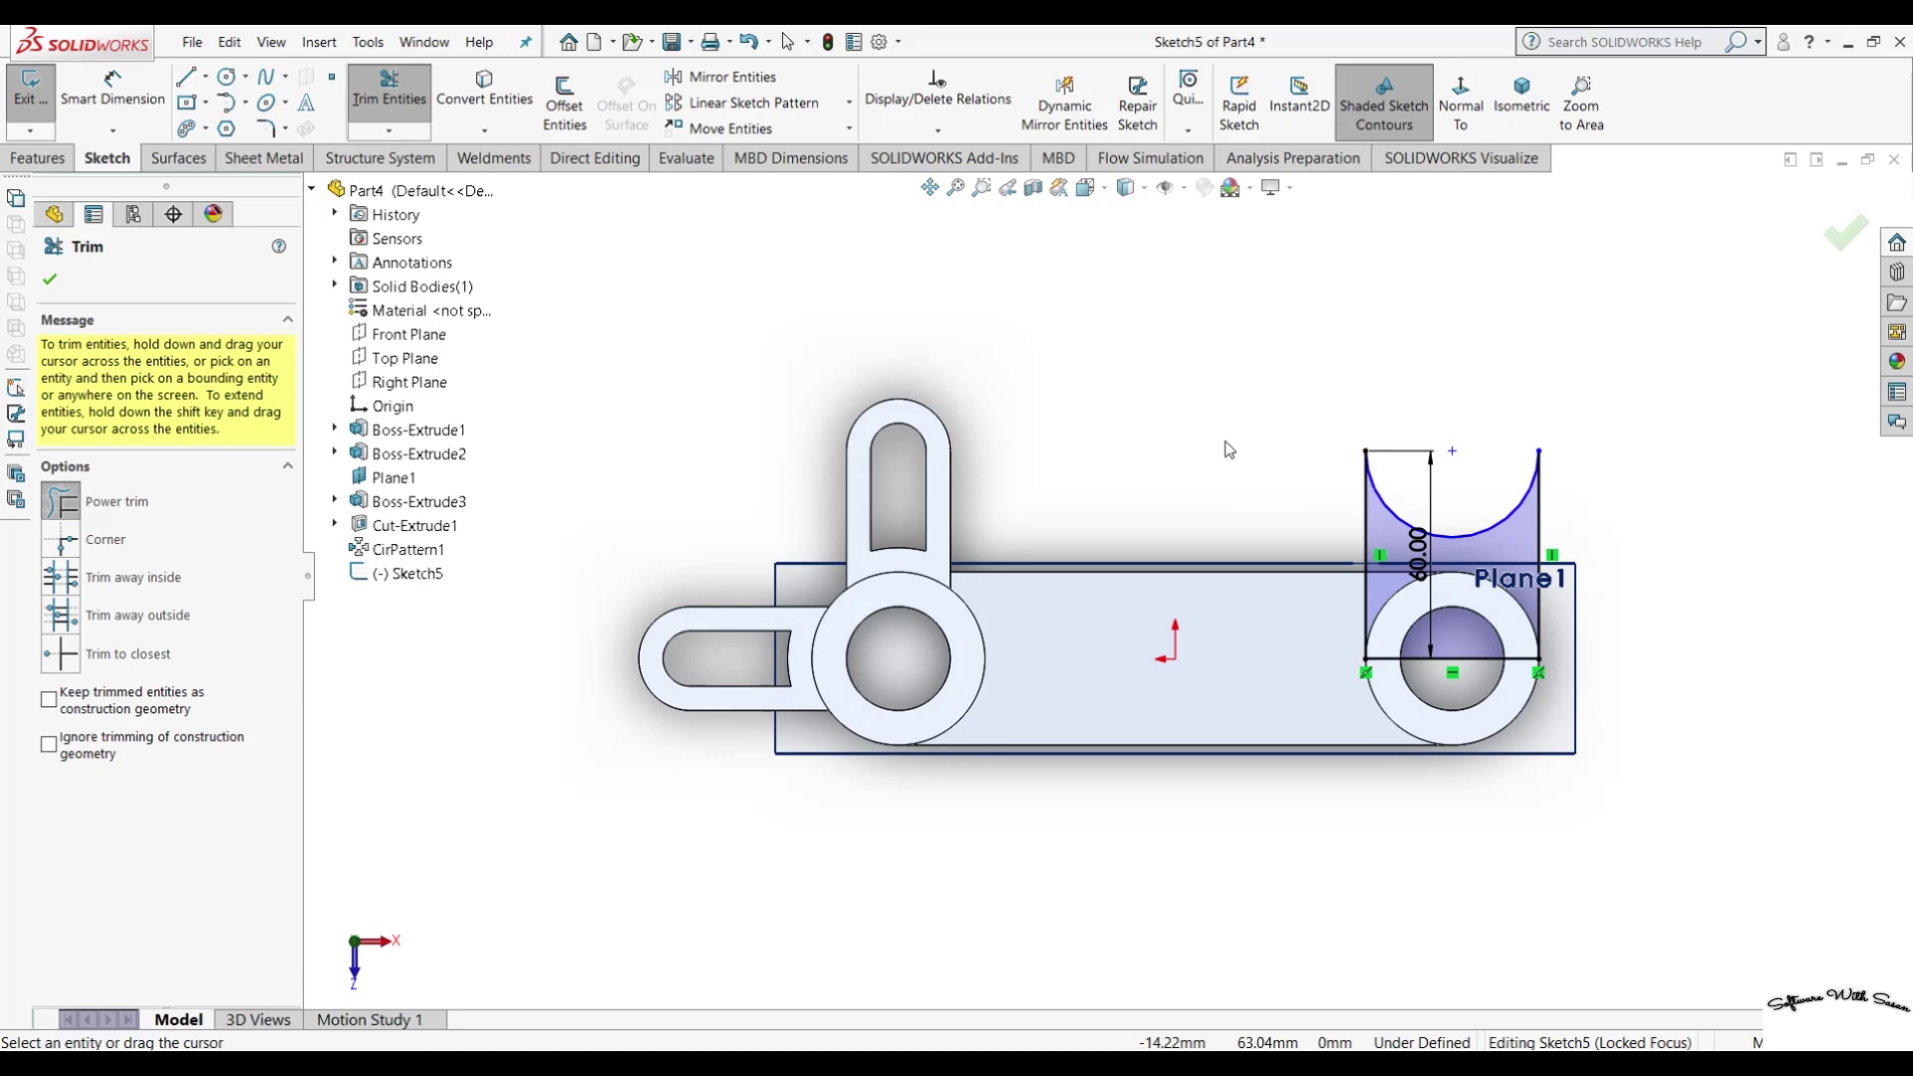
key("Escape")
key("ctrl+z")
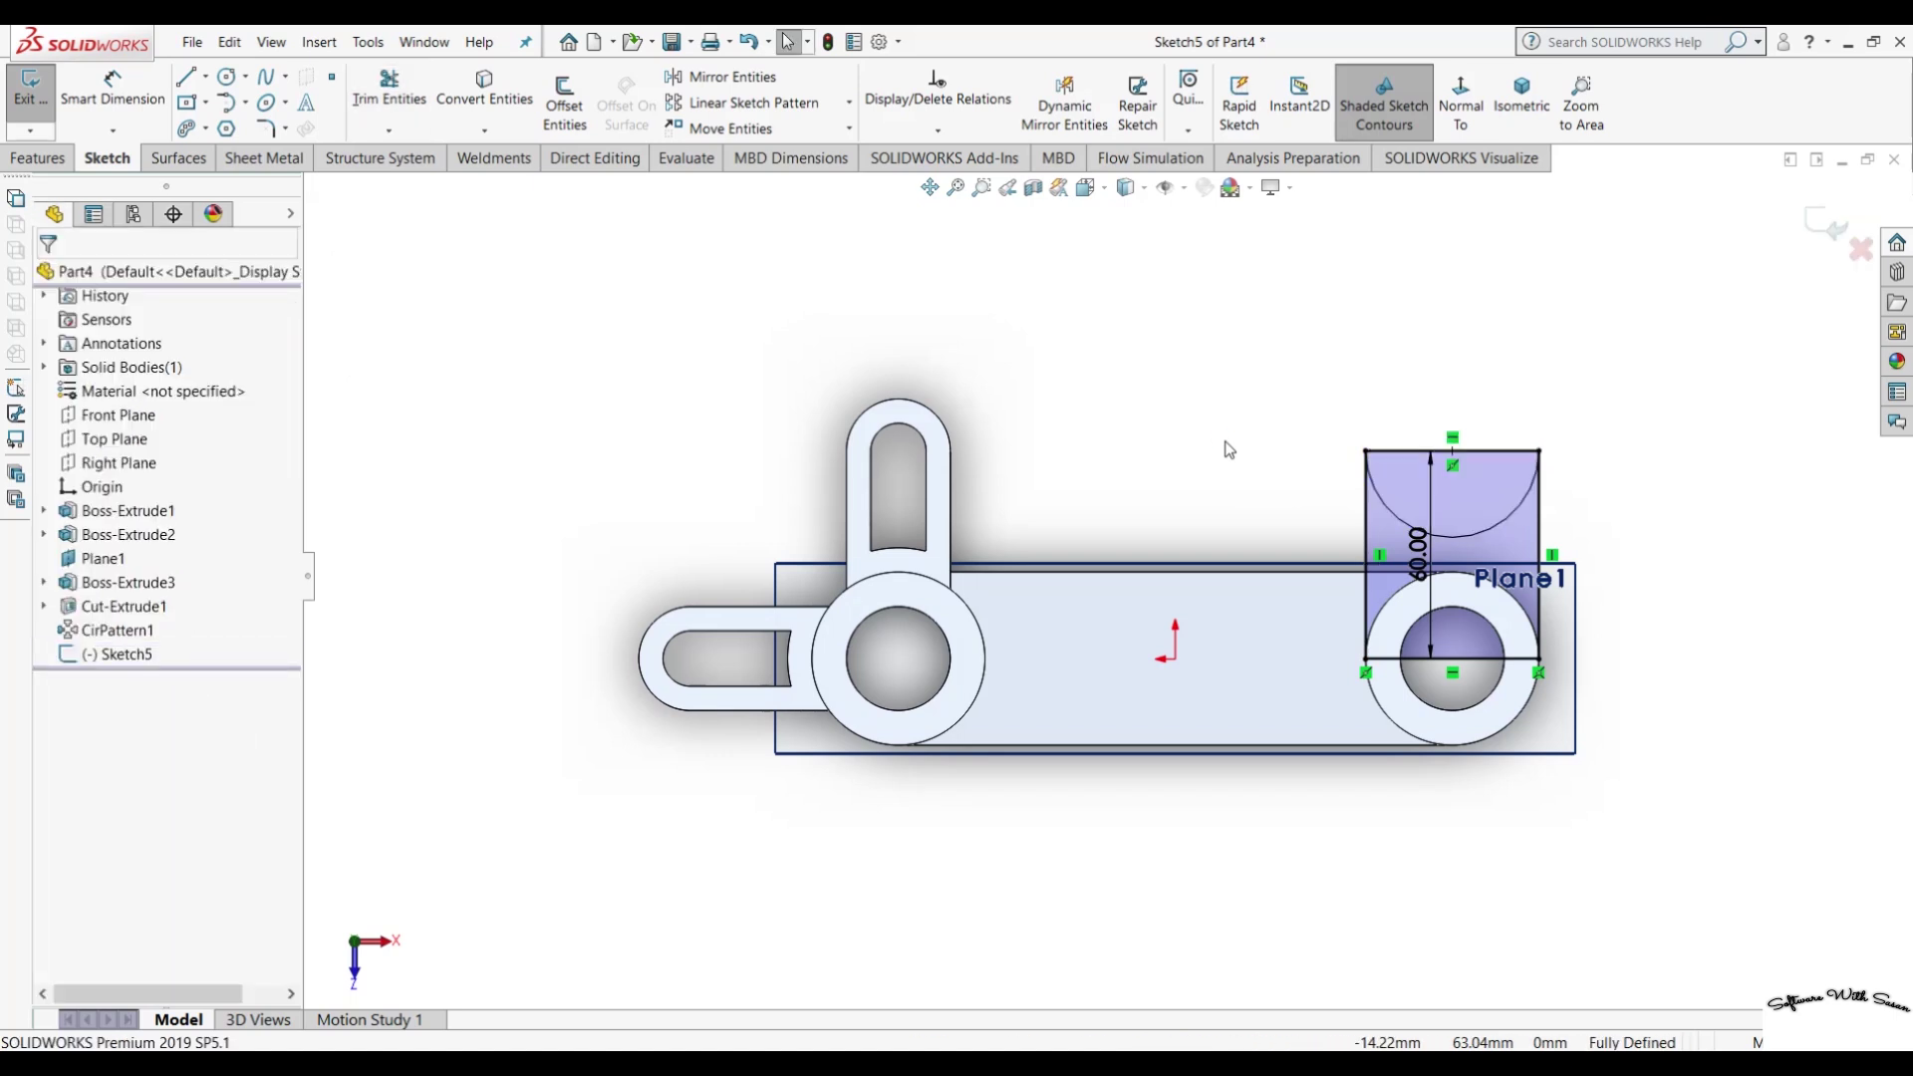
mouse_move(1398, 392)
middle_mouse_down()
mouse_move(1363, 188)
mouse_move(1375, 491)
middle_mouse_up()
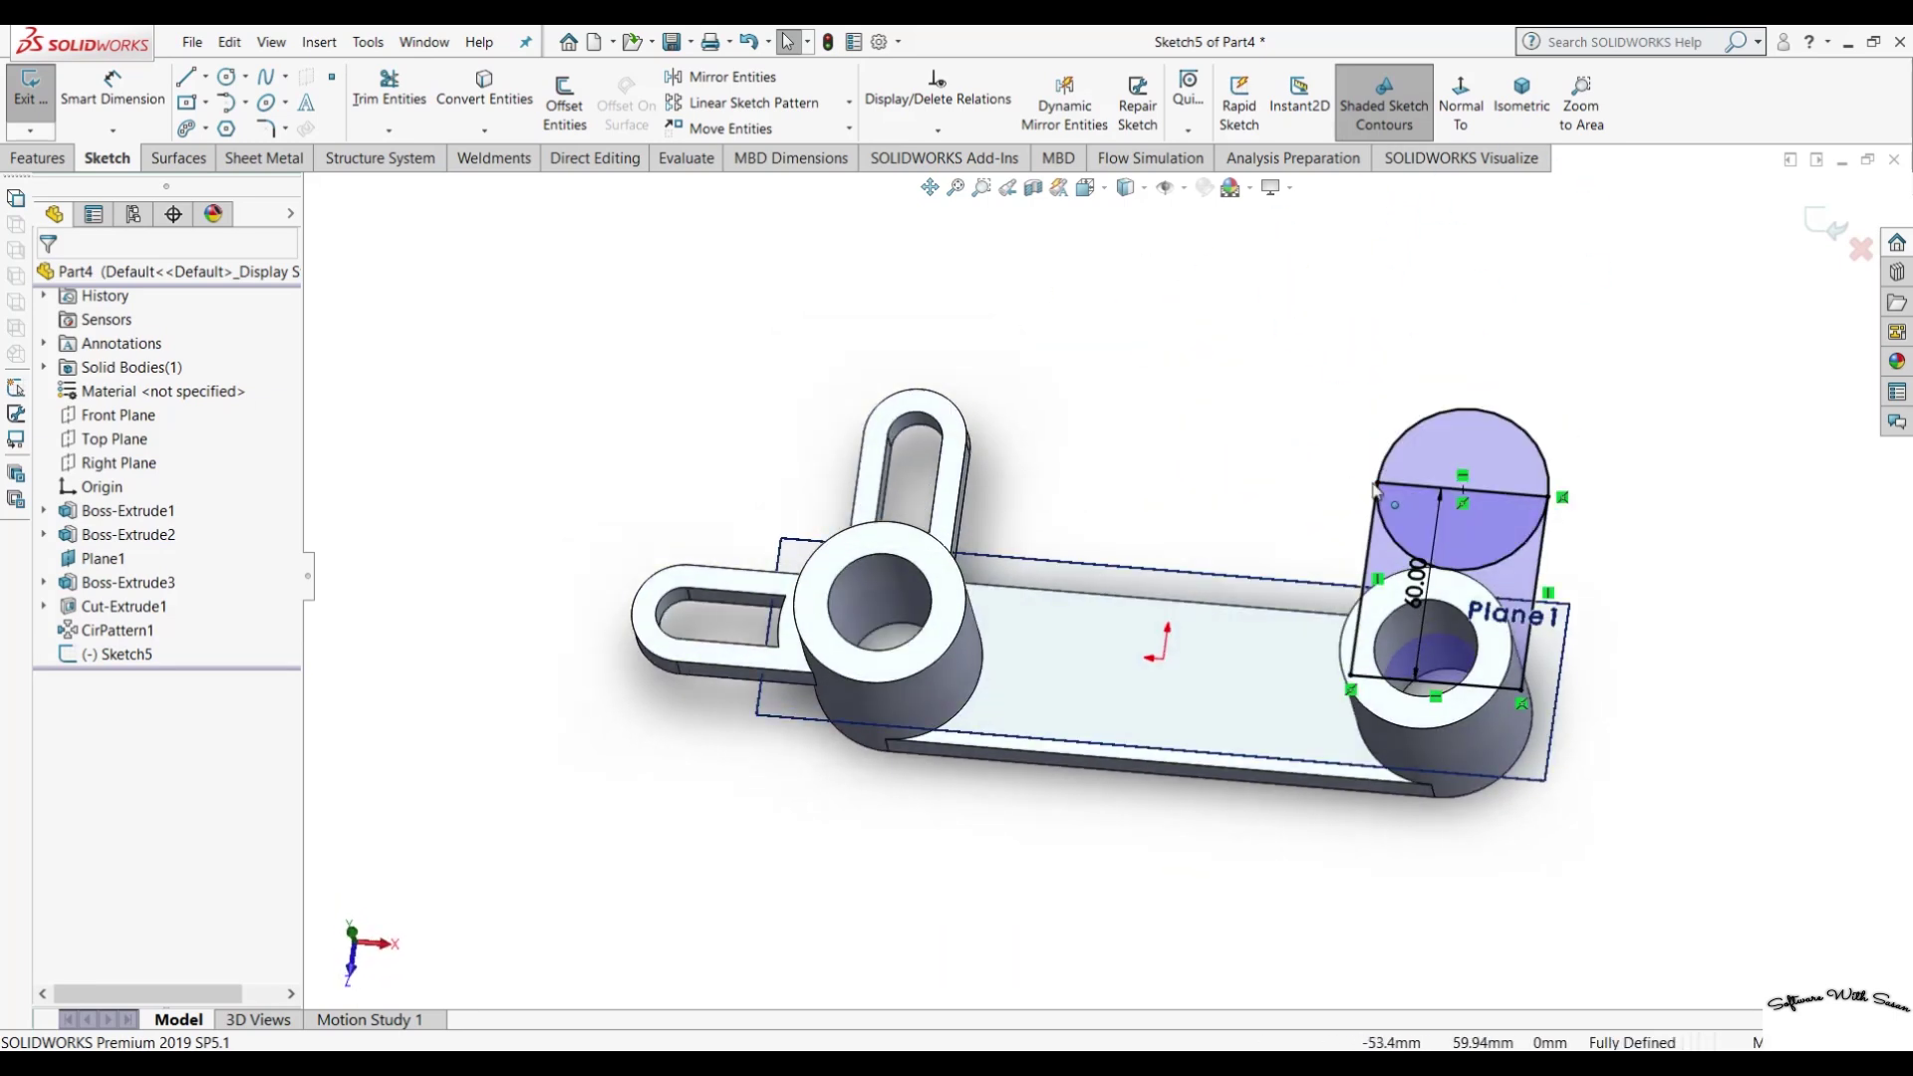
left_click(389, 95)
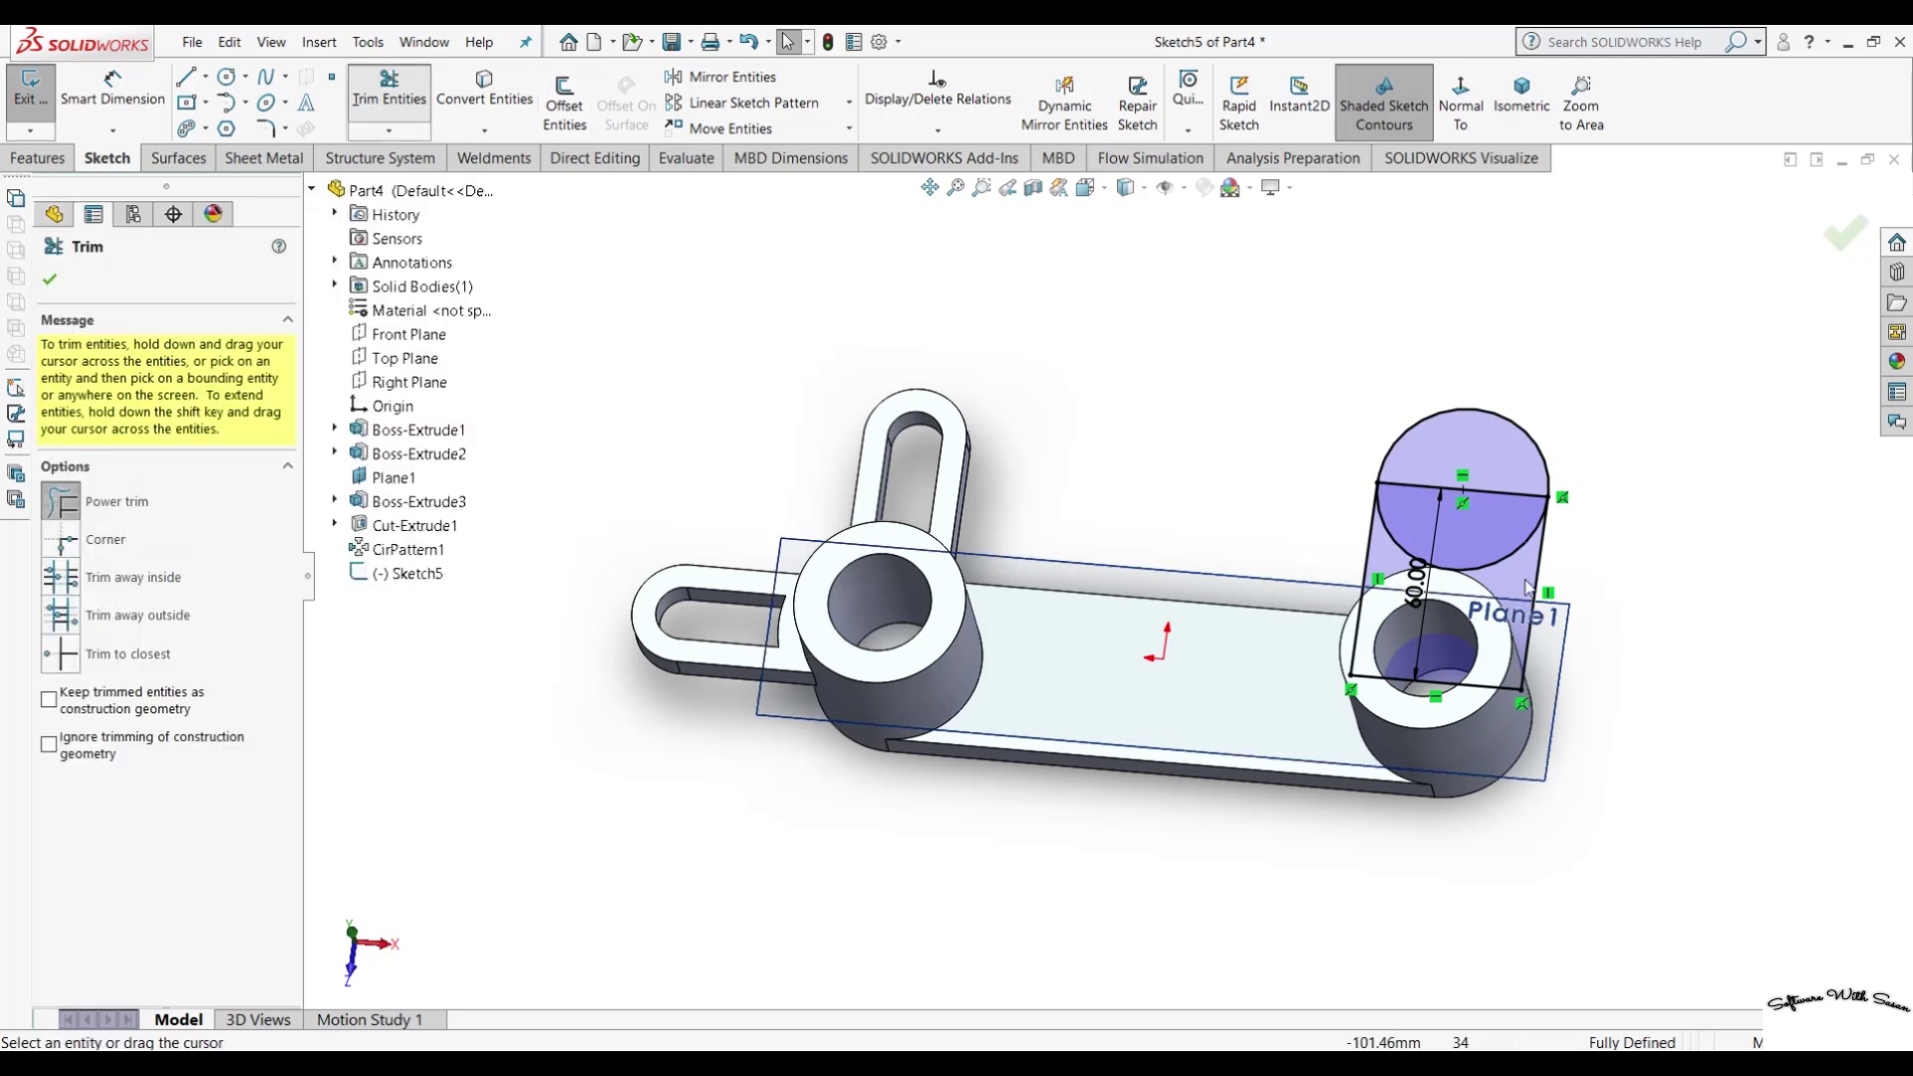
left_click_drag(1529, 586, 1483, 528)
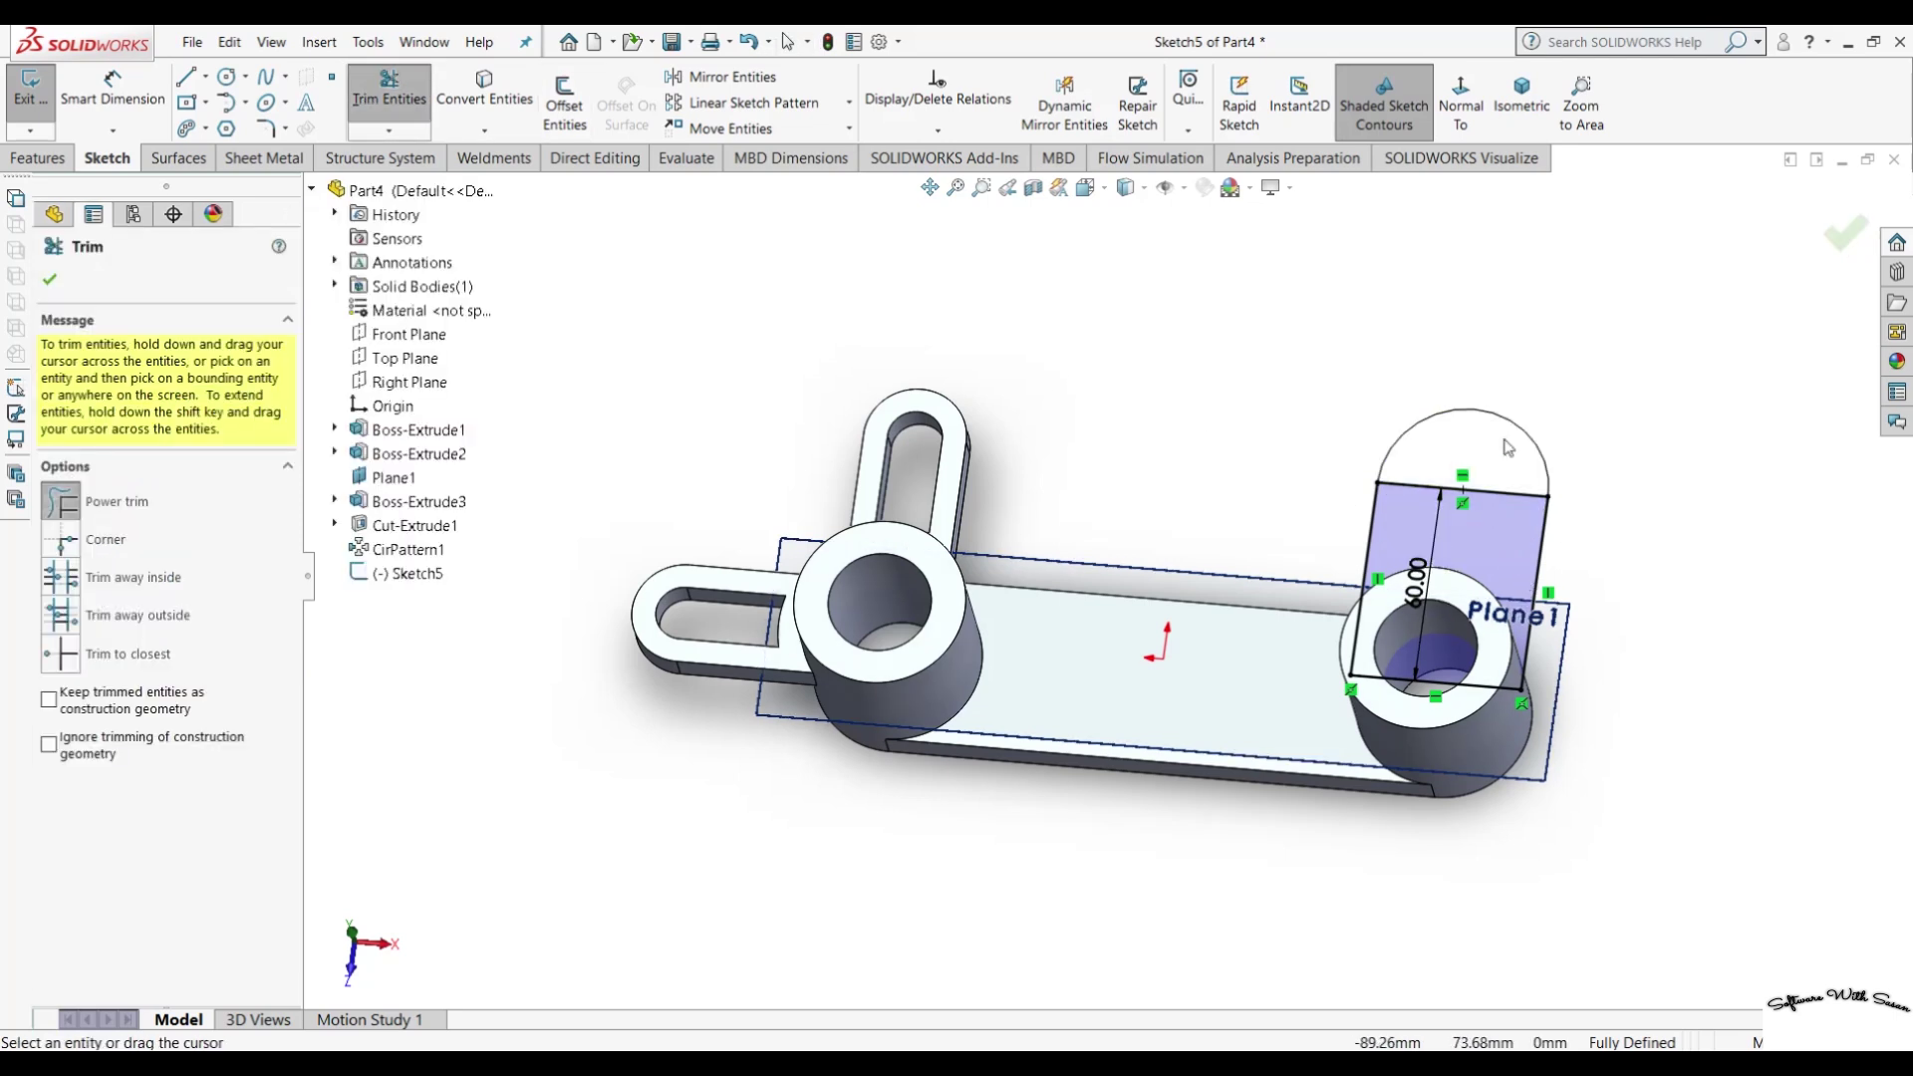
left_click(49, 279)
Mirror the rectangle's four lines and semicircular arc about its bottom edge (Line4).
left_click(728, 80)
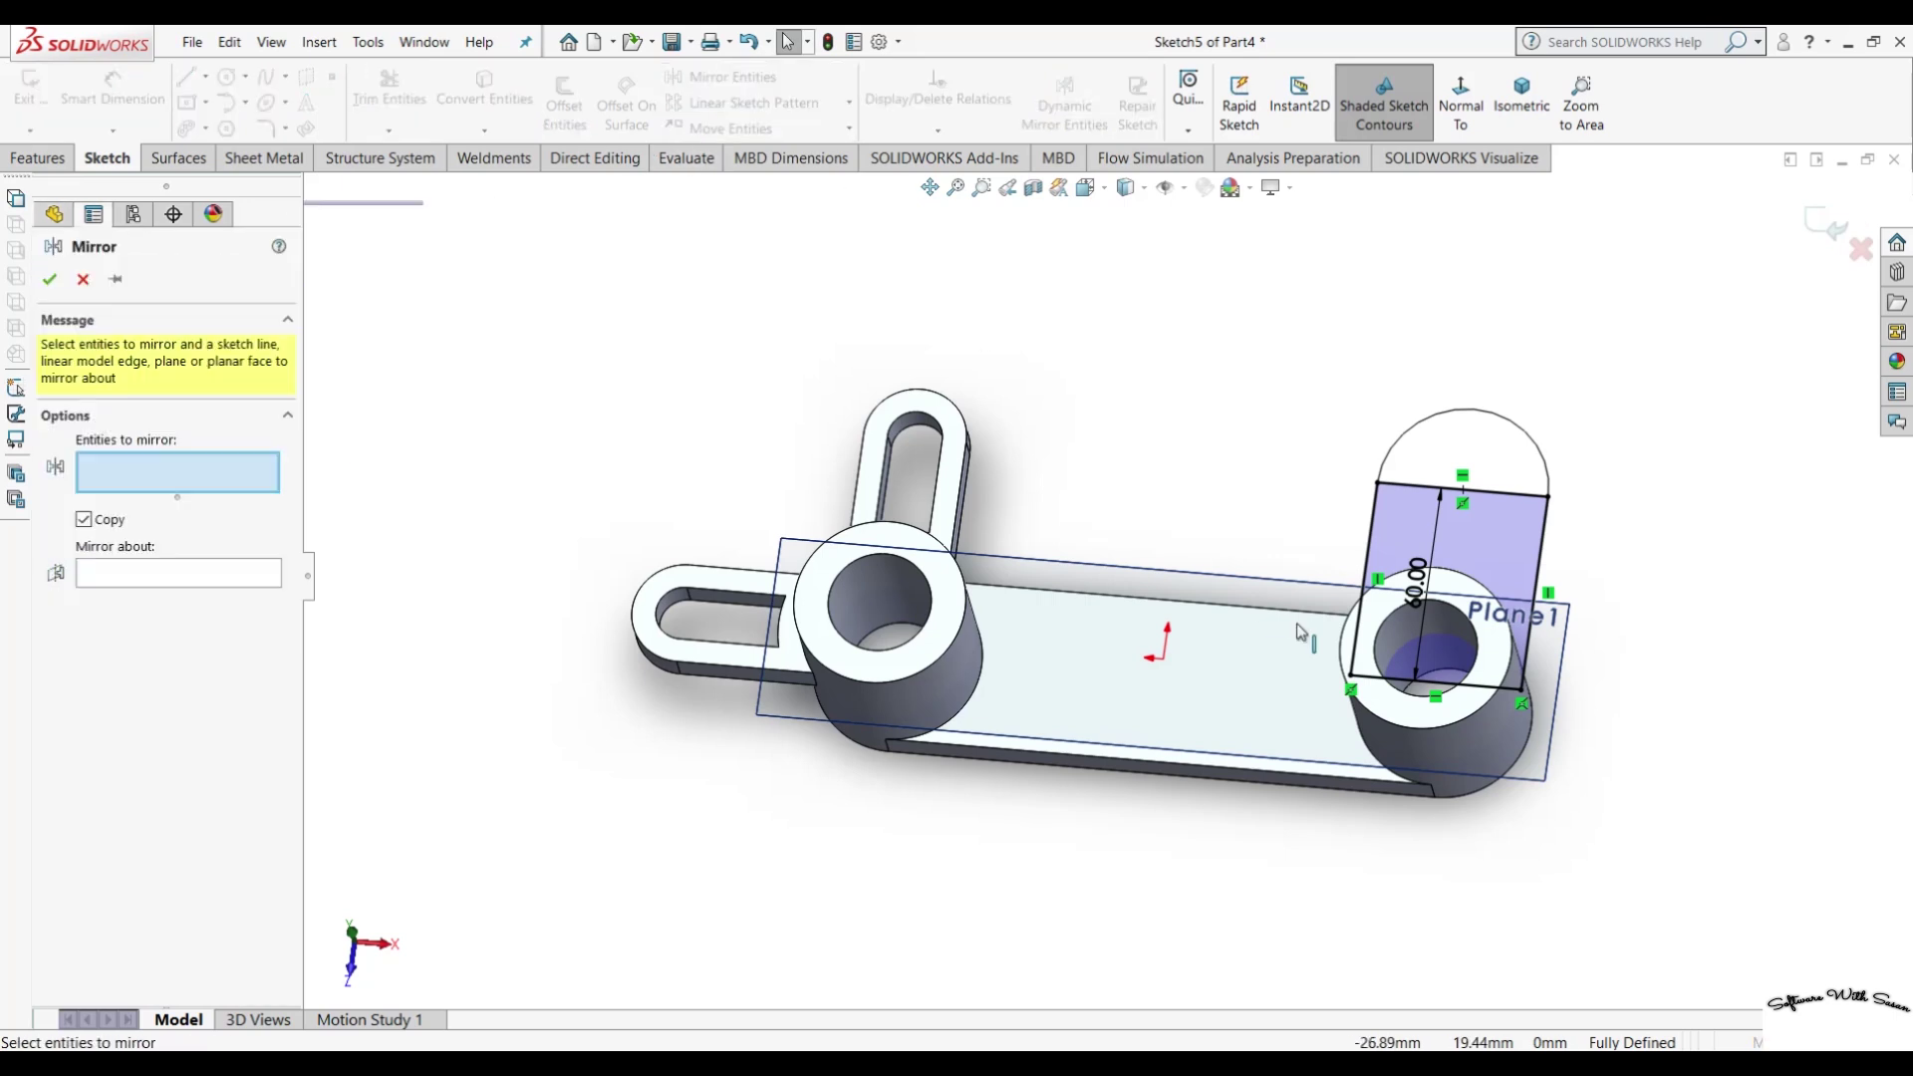
left_click(1403, 530)
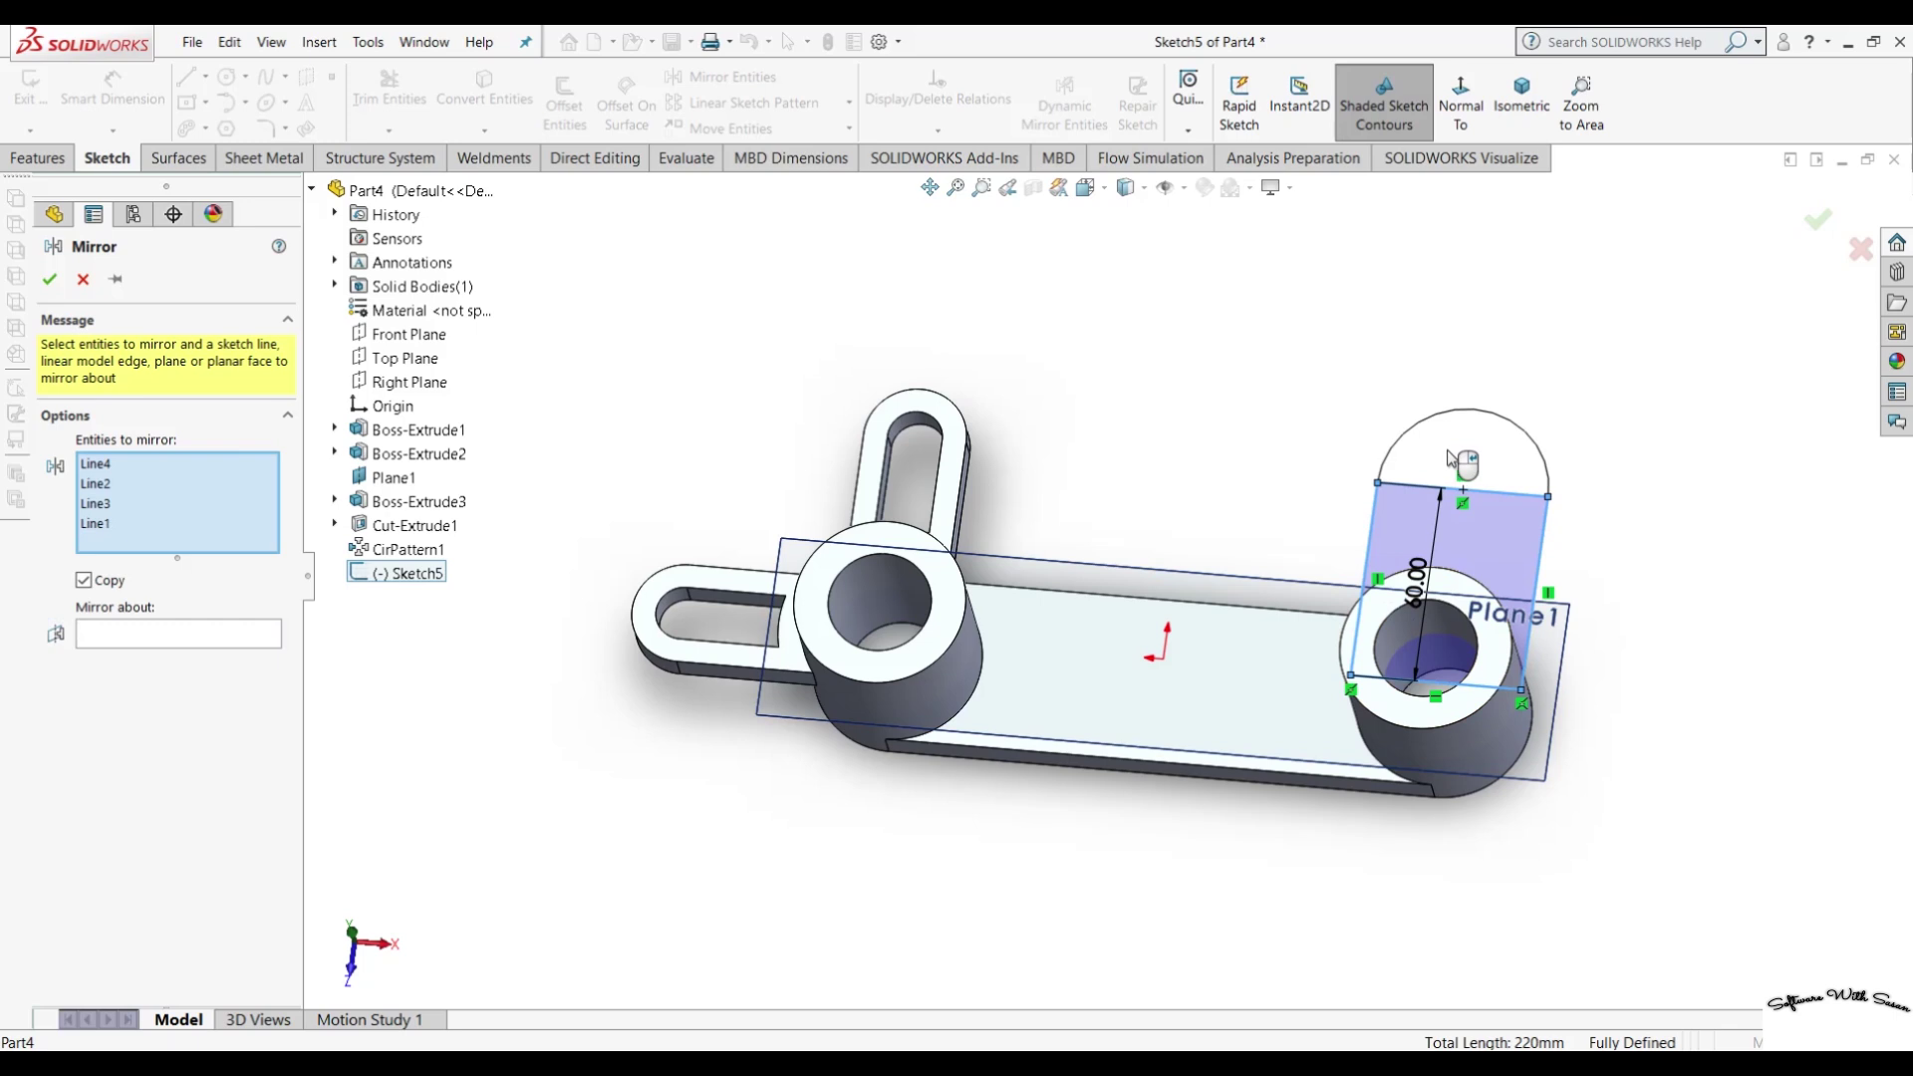
left_click(1472, 411)
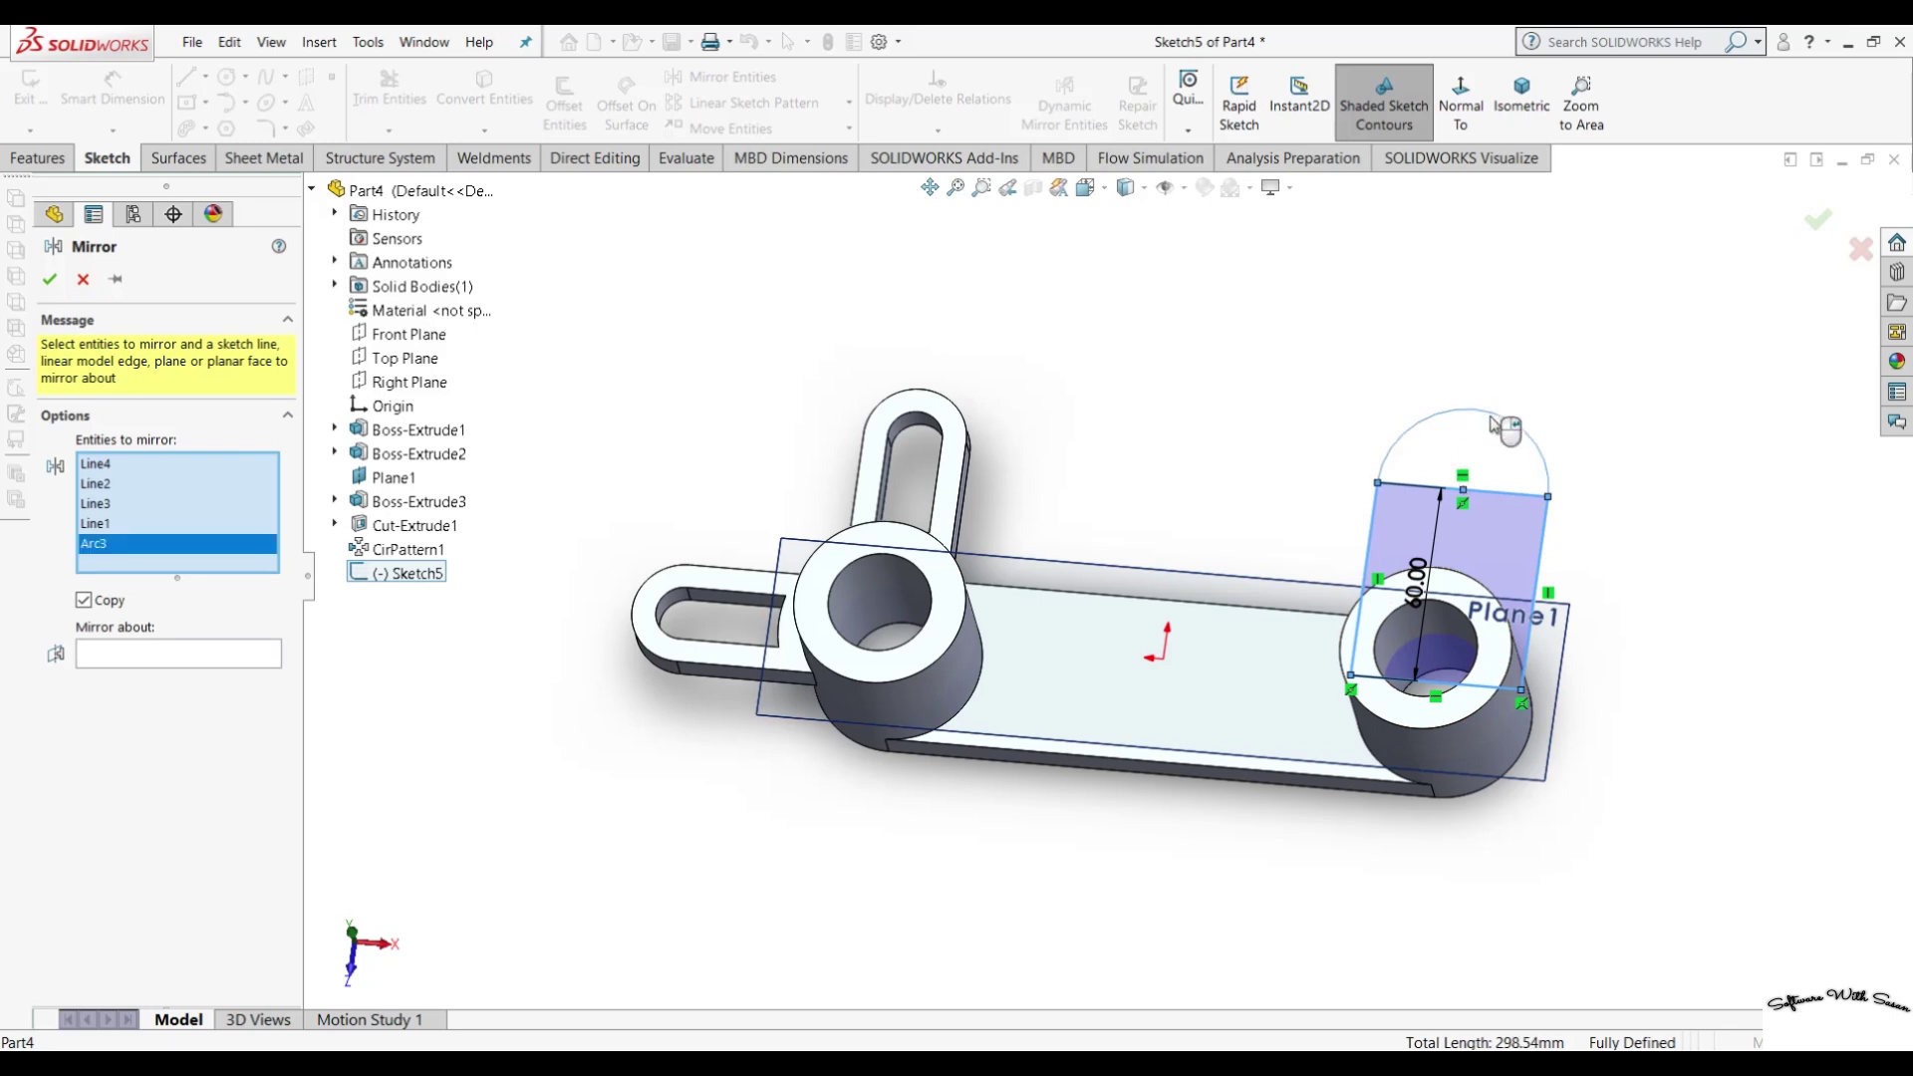
left_click(196, 659)
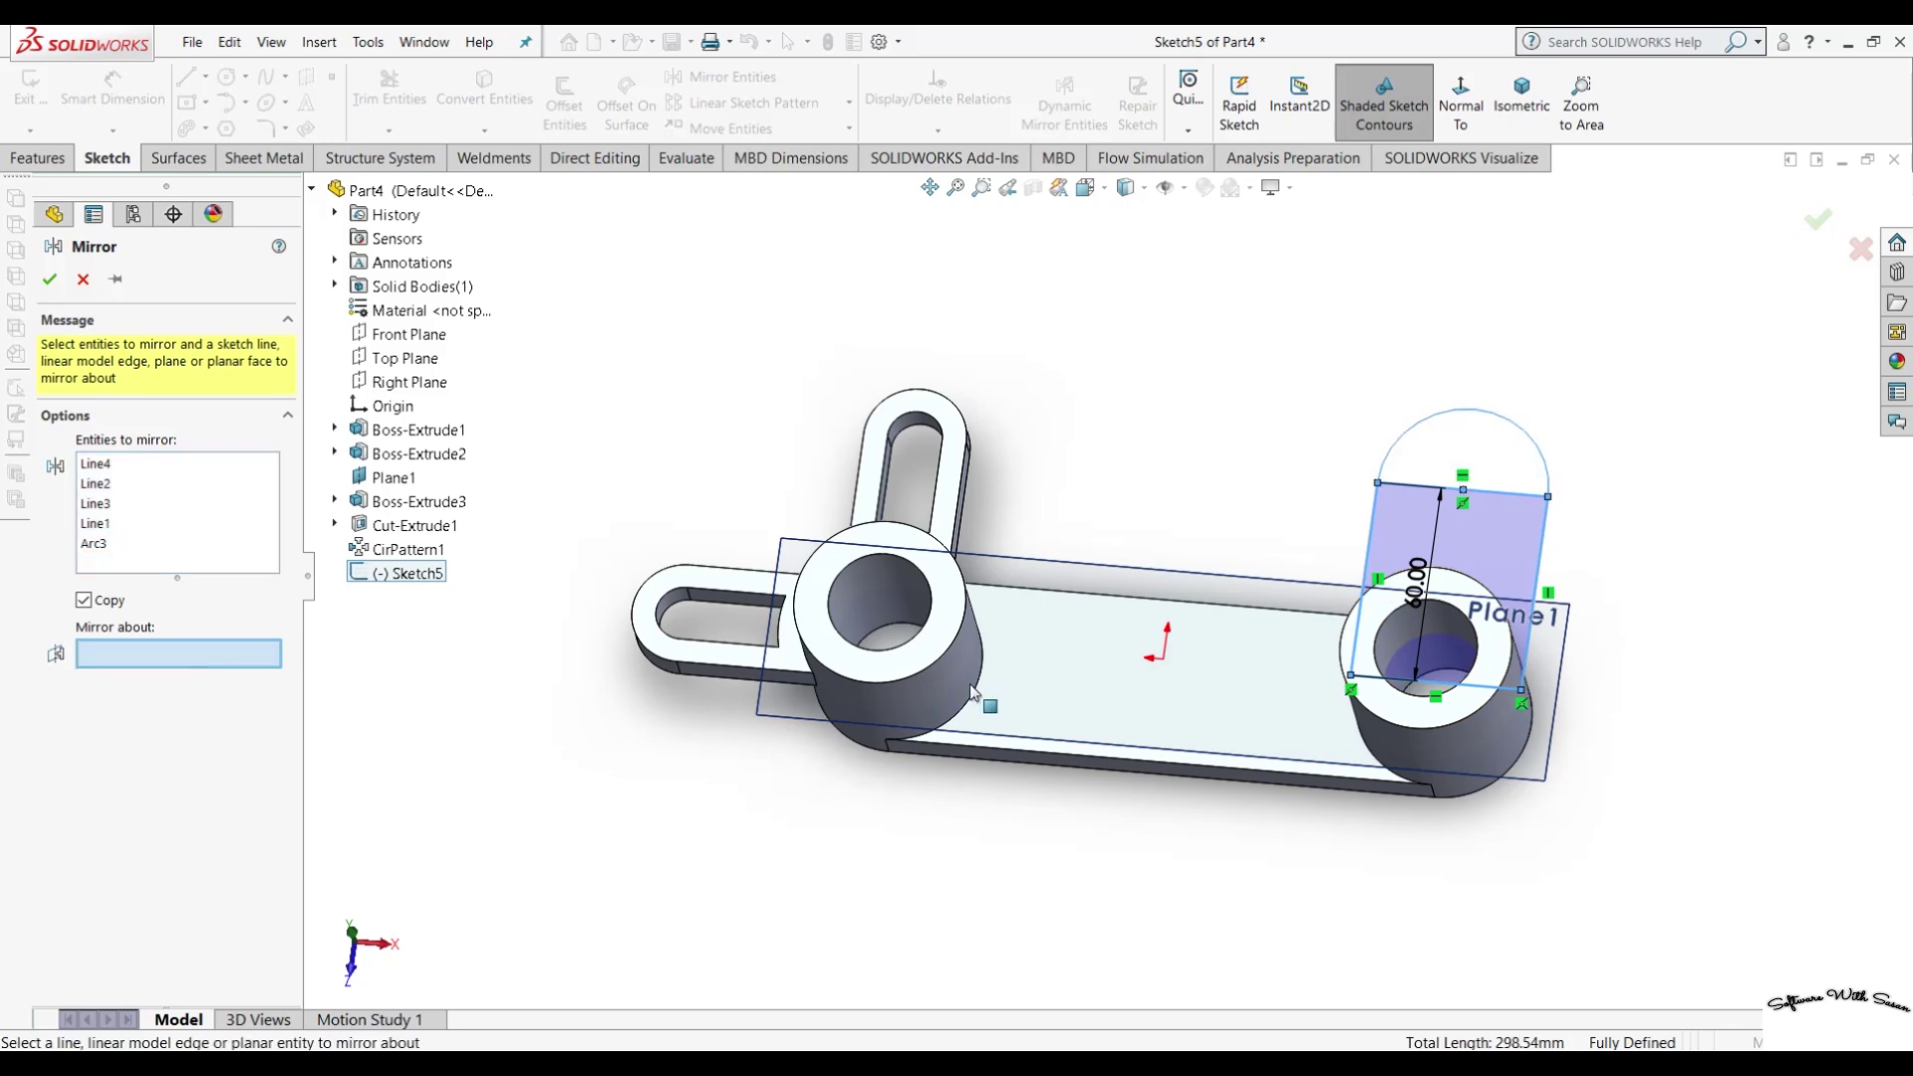
left_click(1489, 689)
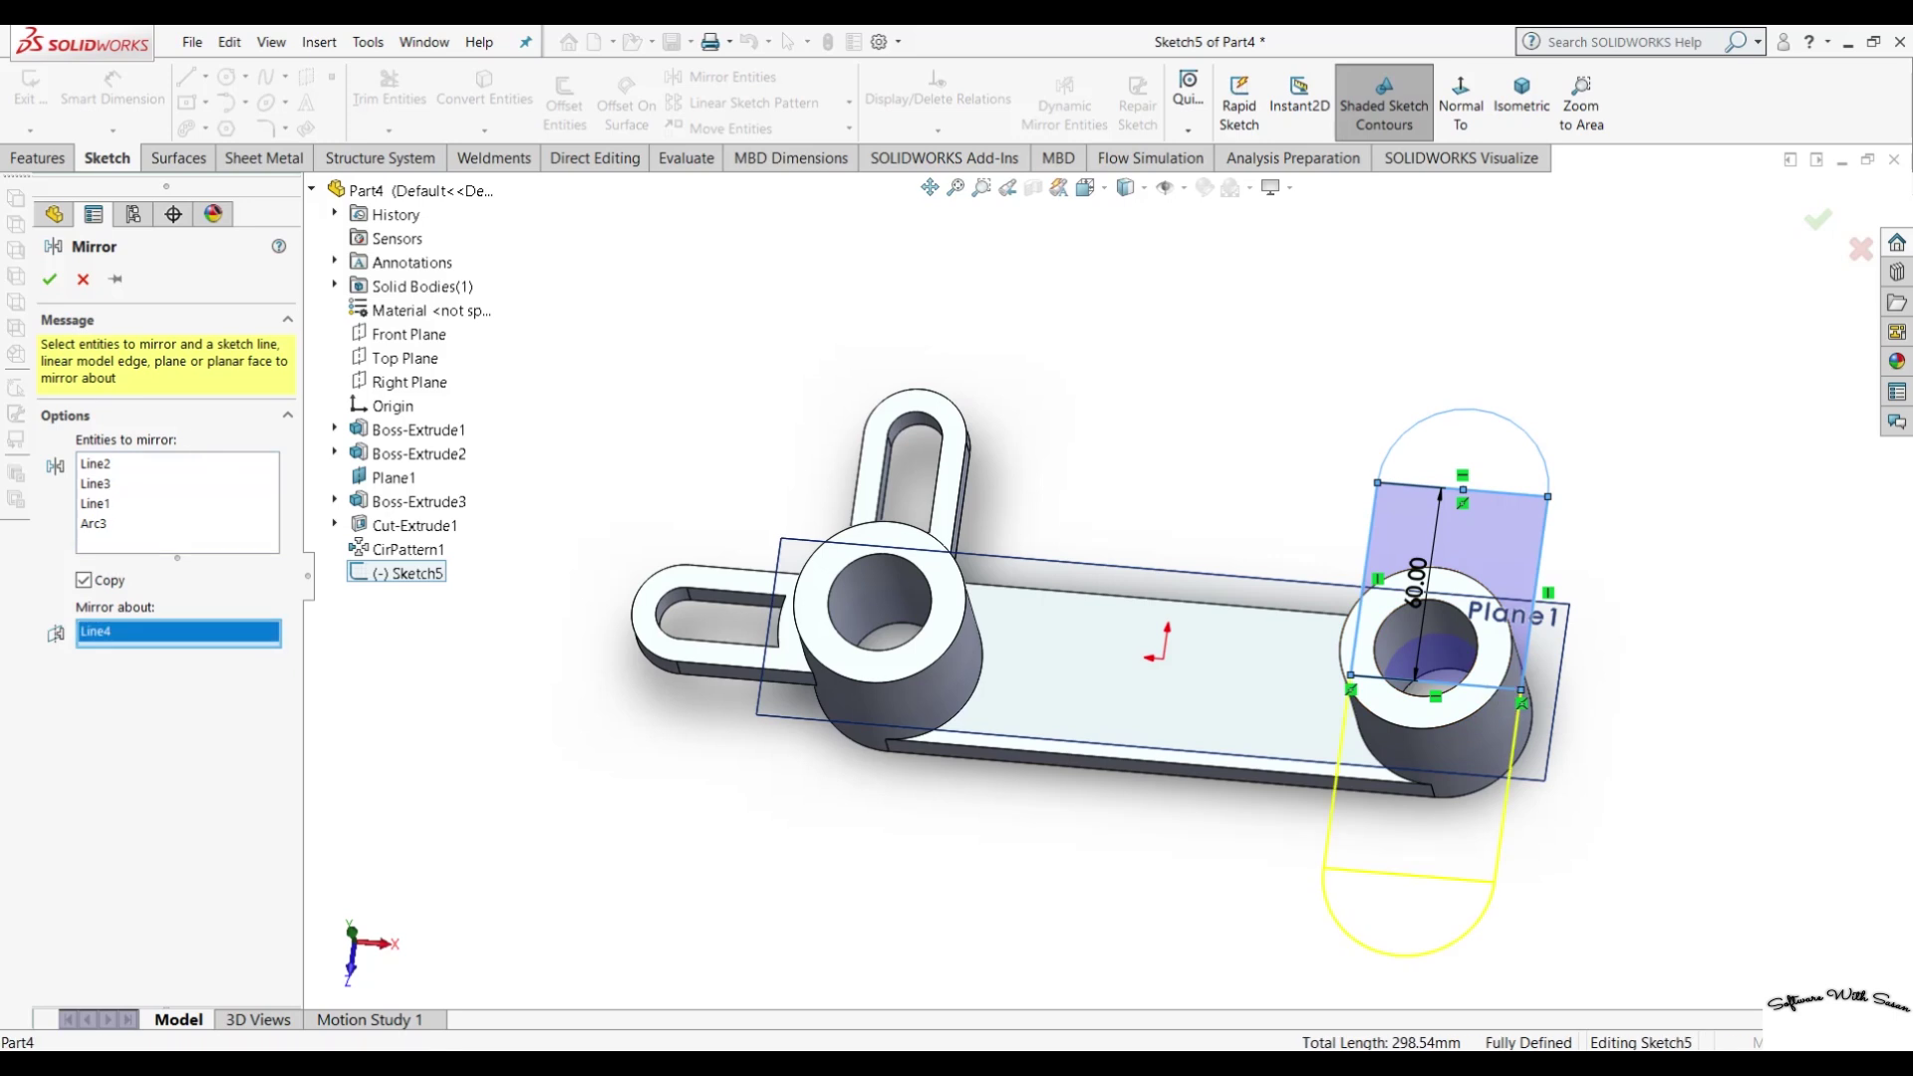
left_click(47, 280)
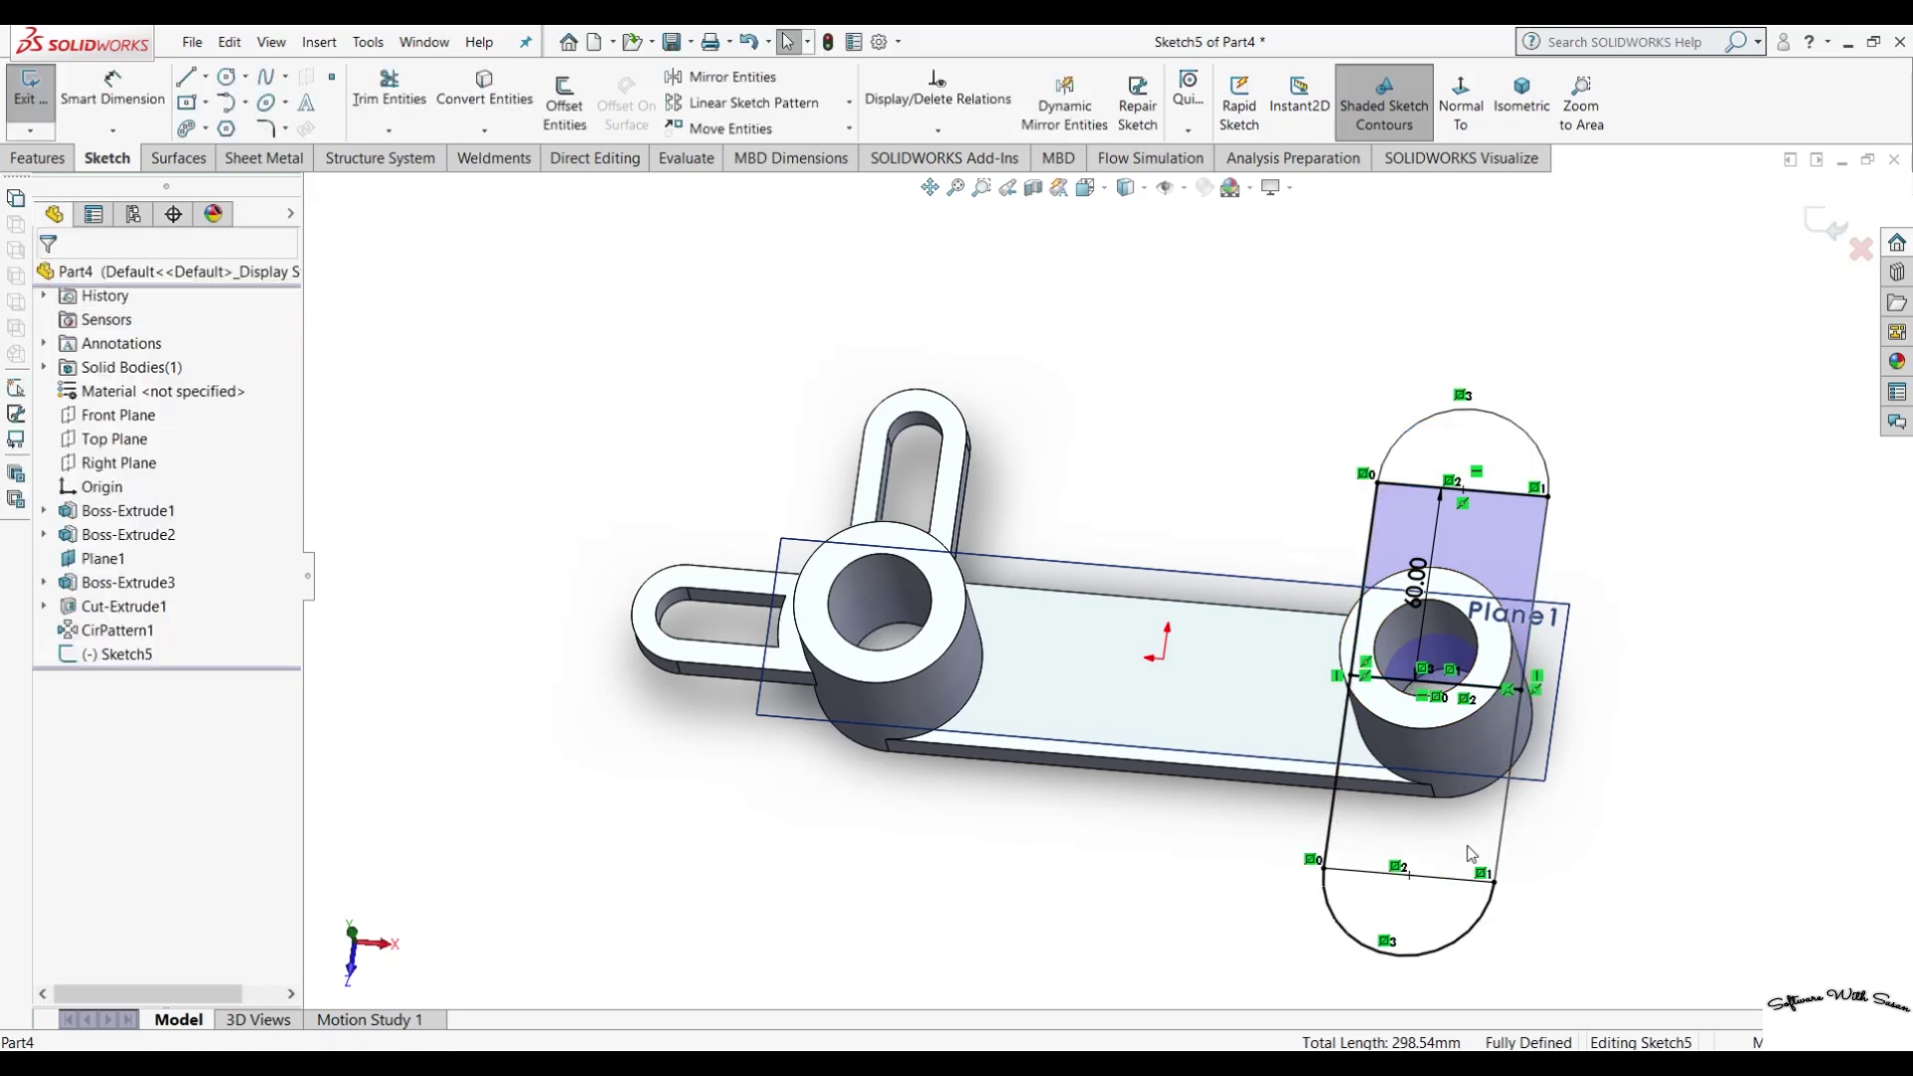
left_click(1409, 877)
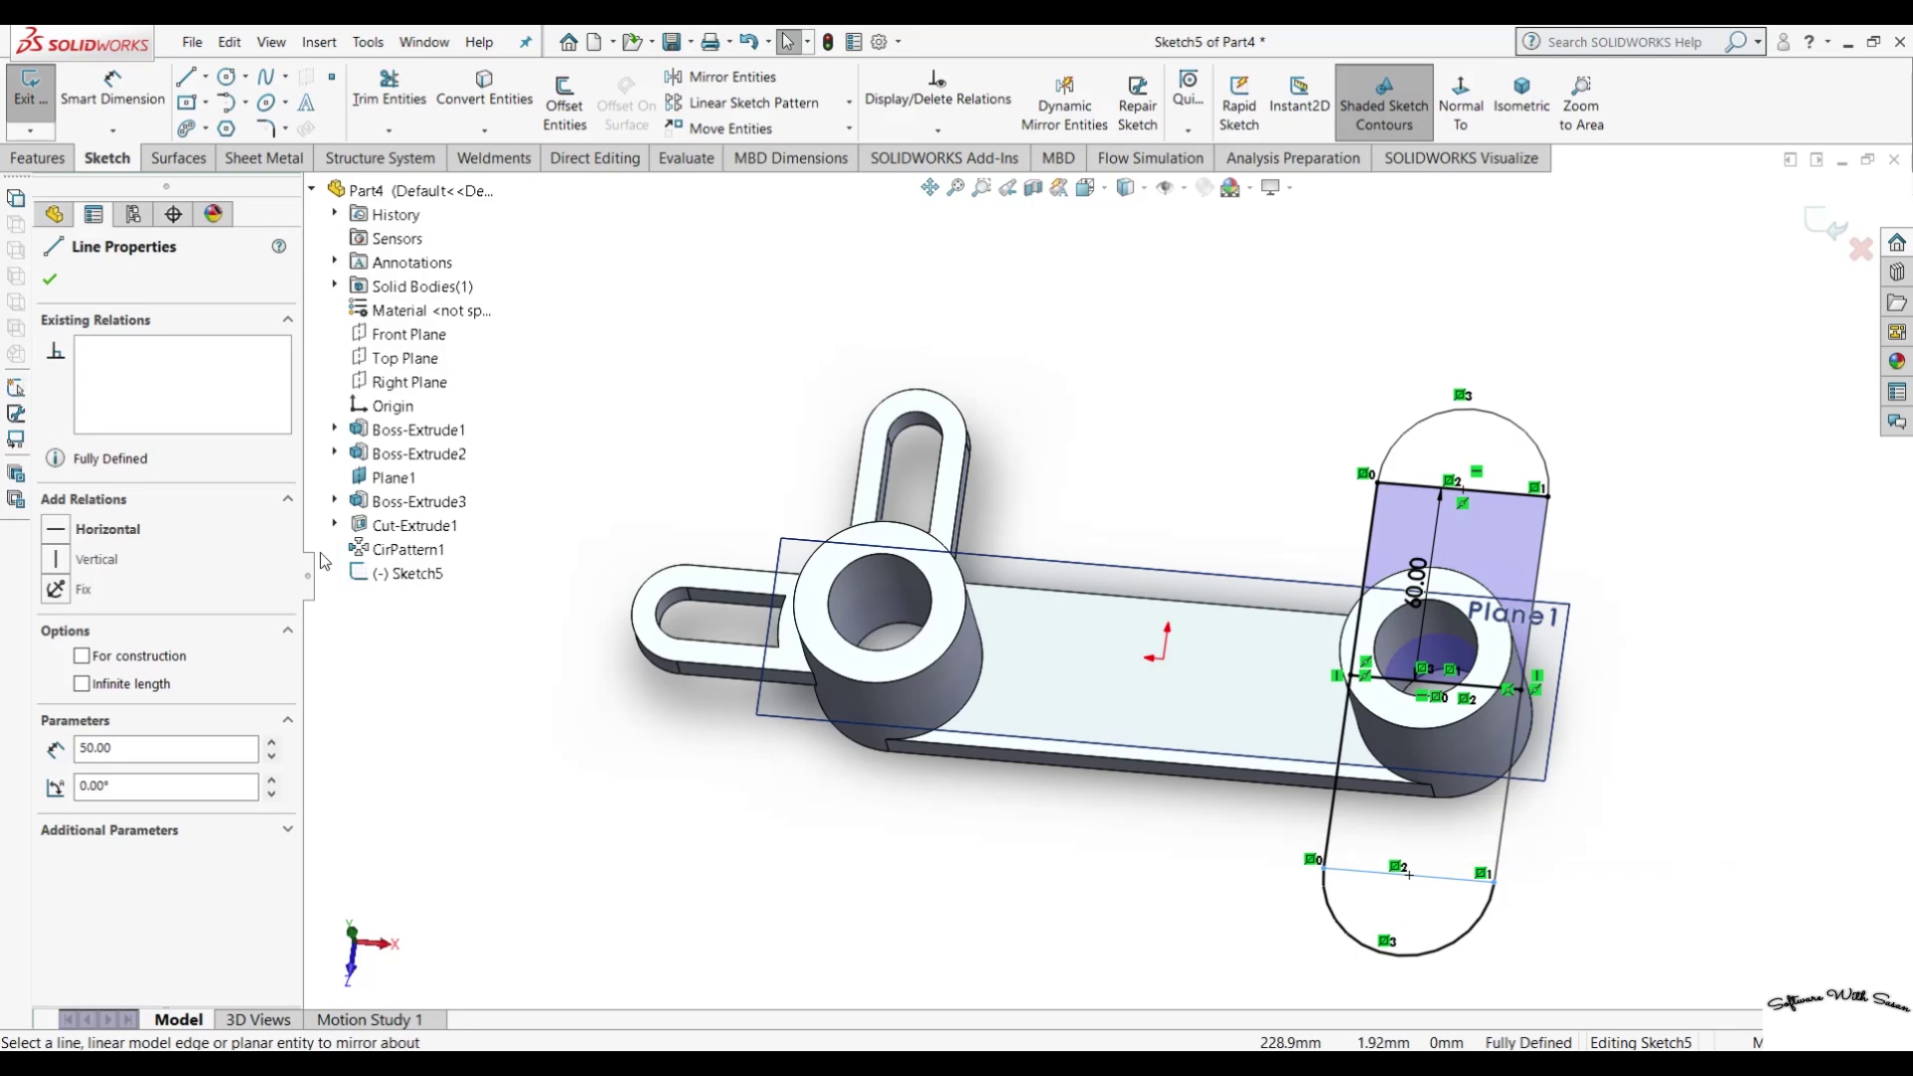
left_click(48, 280)
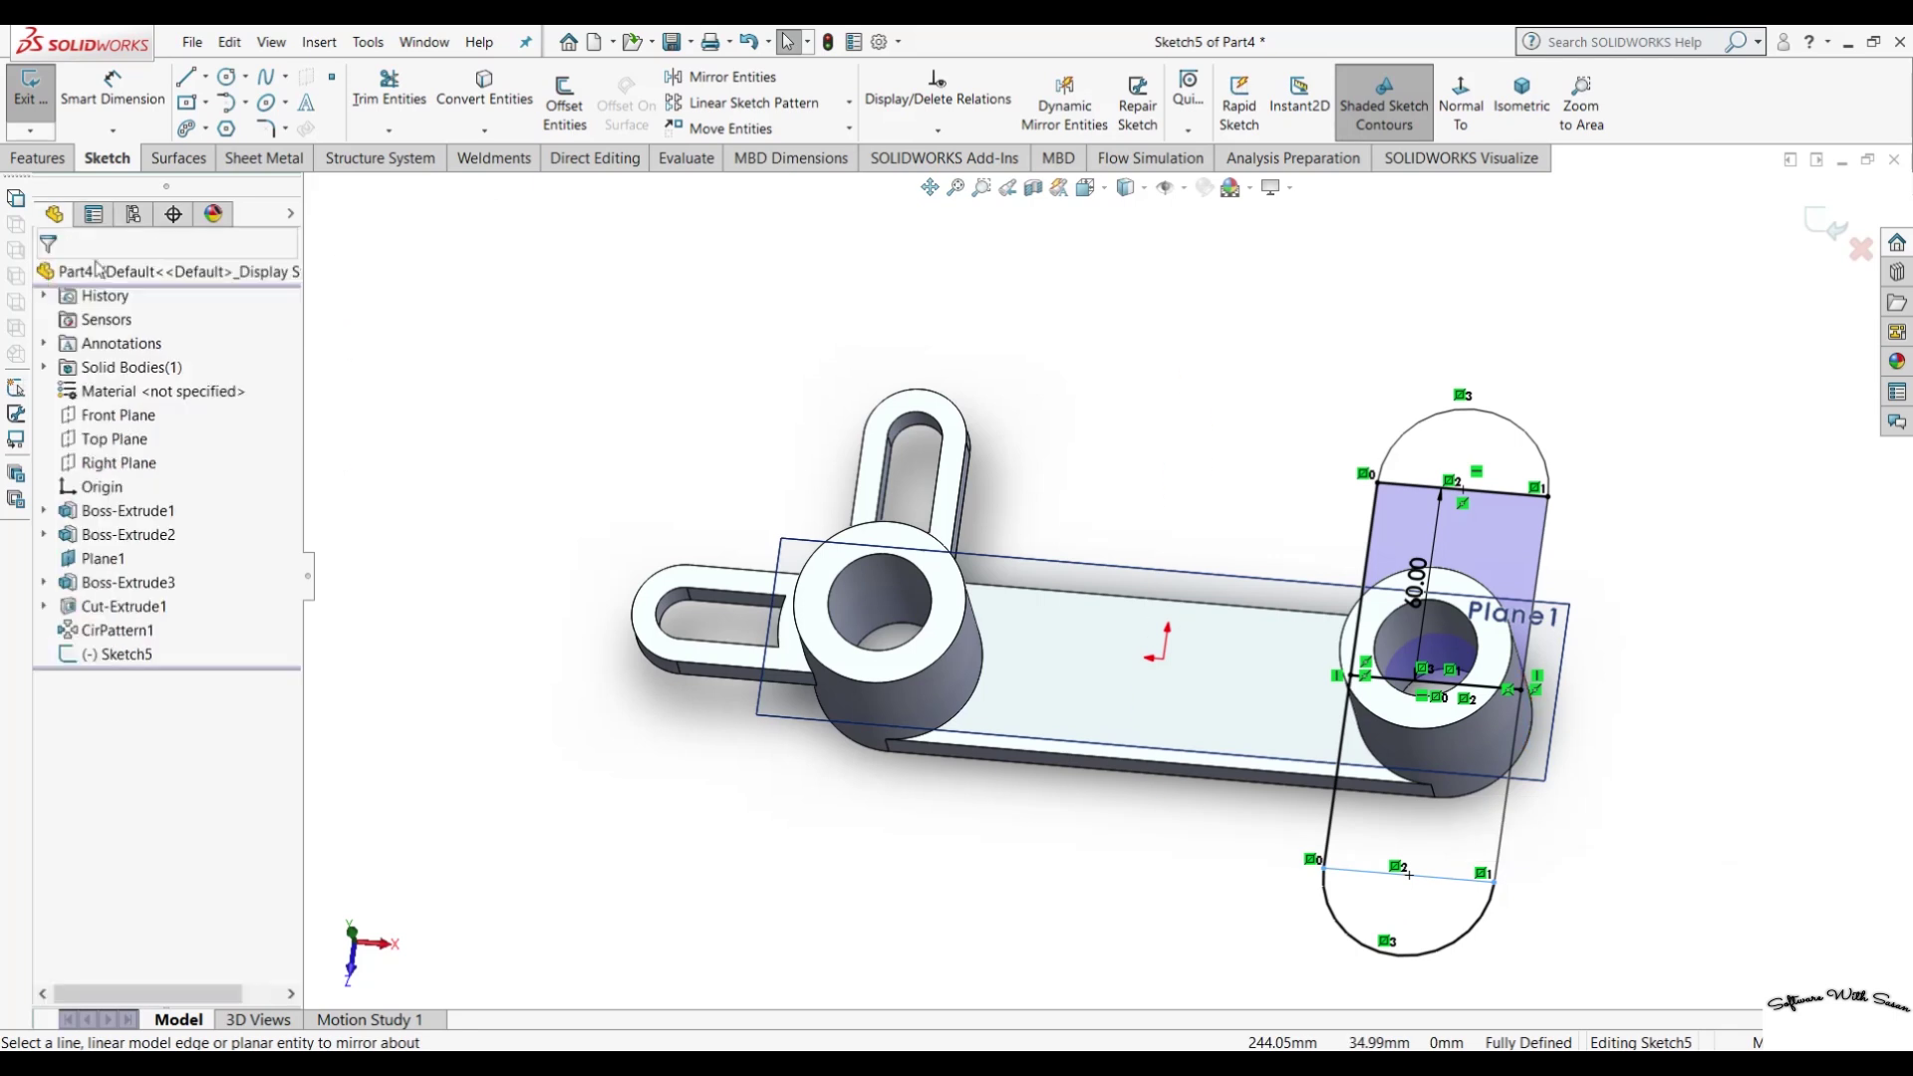
Trim the top and bottom rectangle lines so one long rounded slot remains, viewed normal.
left_click(412, 101)
mouse_move(1508, 527)
left_mouse_down()
mouse_move(1489, 472)
mouse_move(1410, 500)
left_mouse_up()
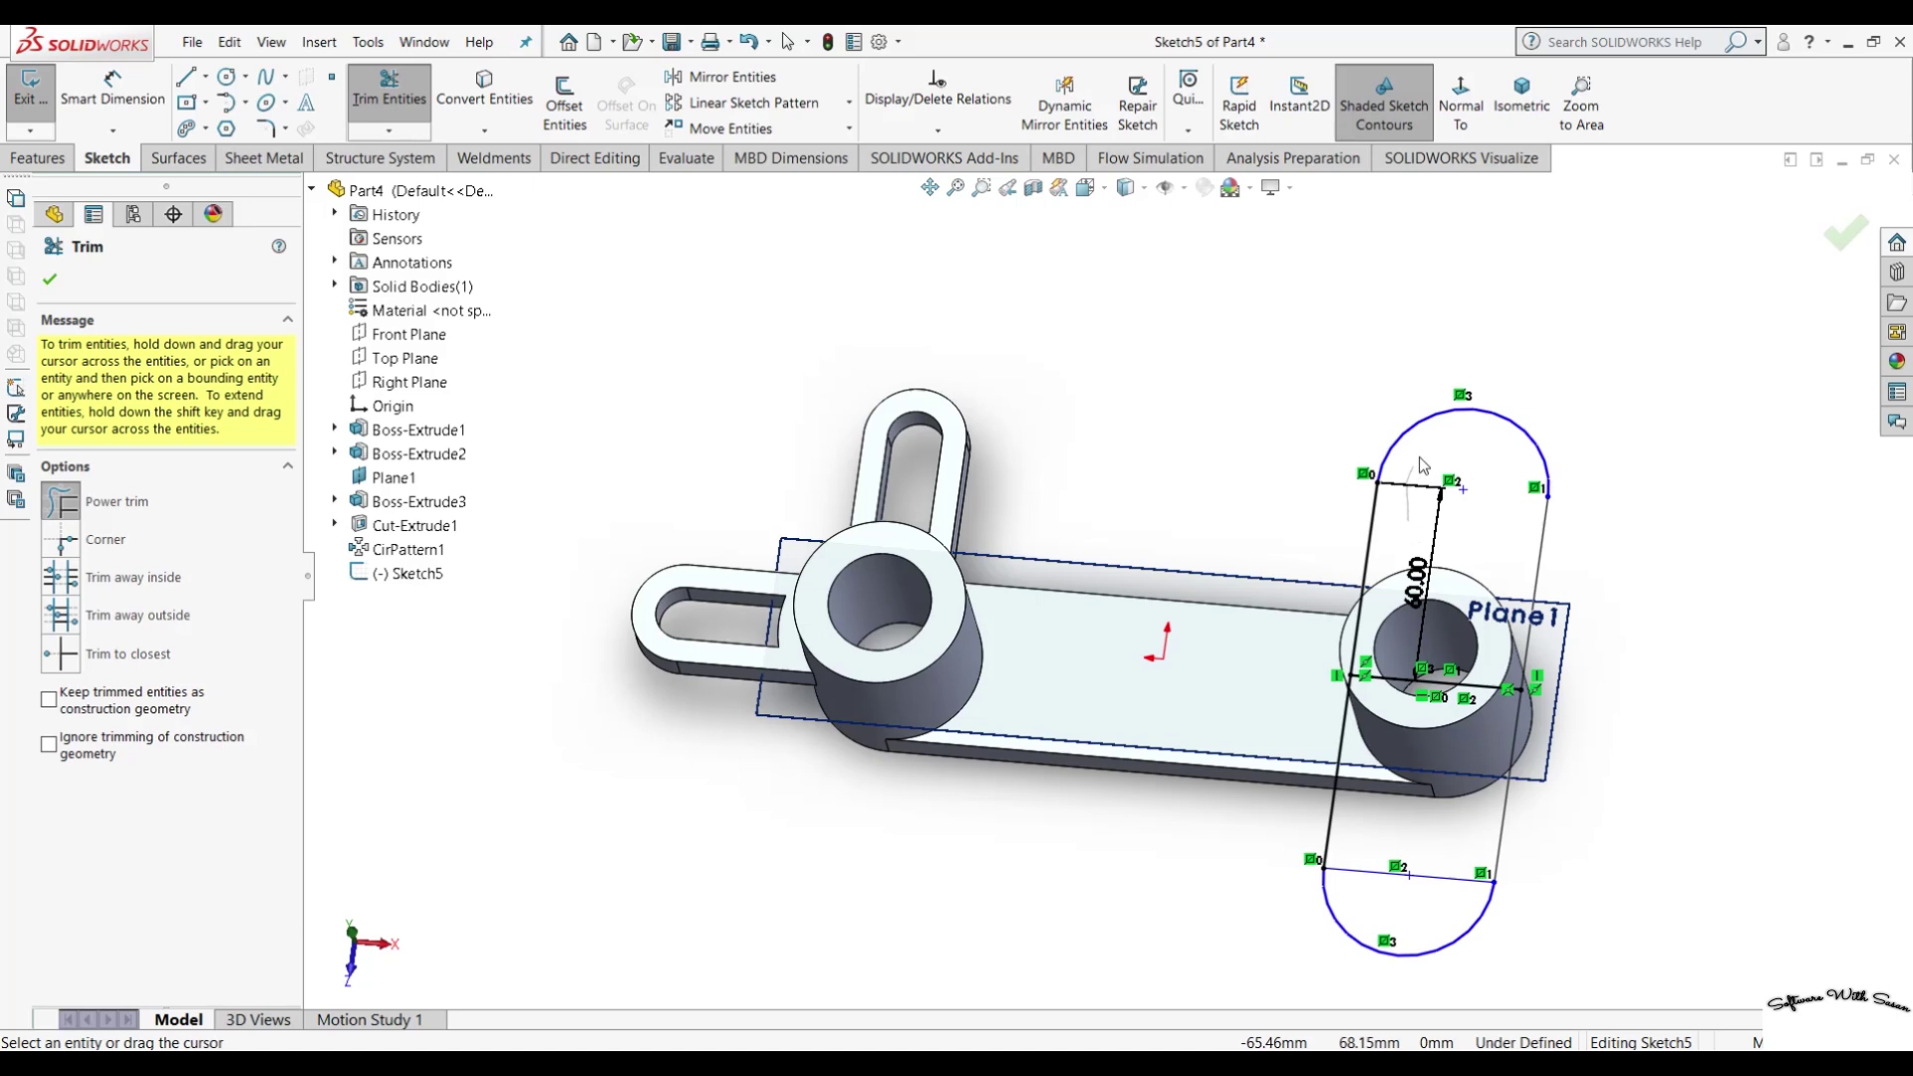
left_click_drag(1450, 906, 1429, 859)
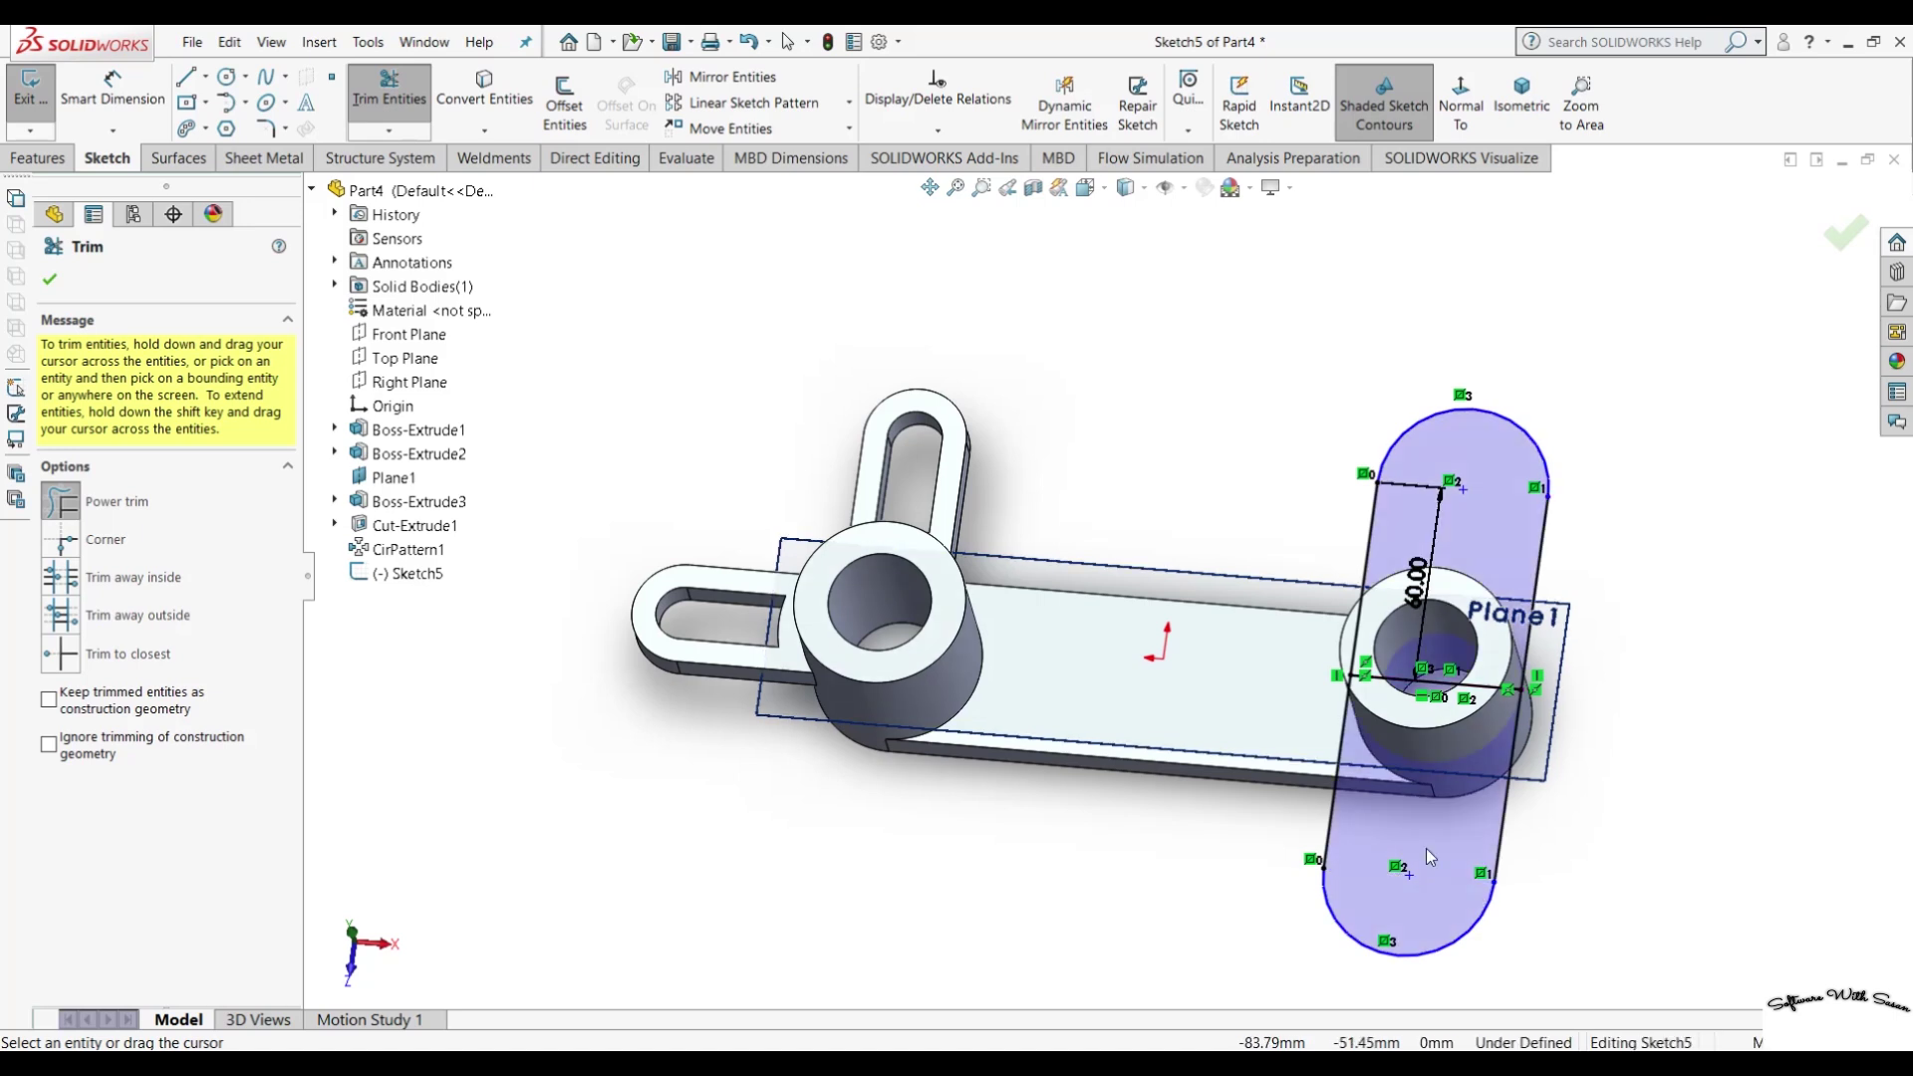
mouse_move(1609, 892)
middle_mouse_down()
mouse_move(1721, 656)
mouse_move(1611, 873)
middle_mouse_up()
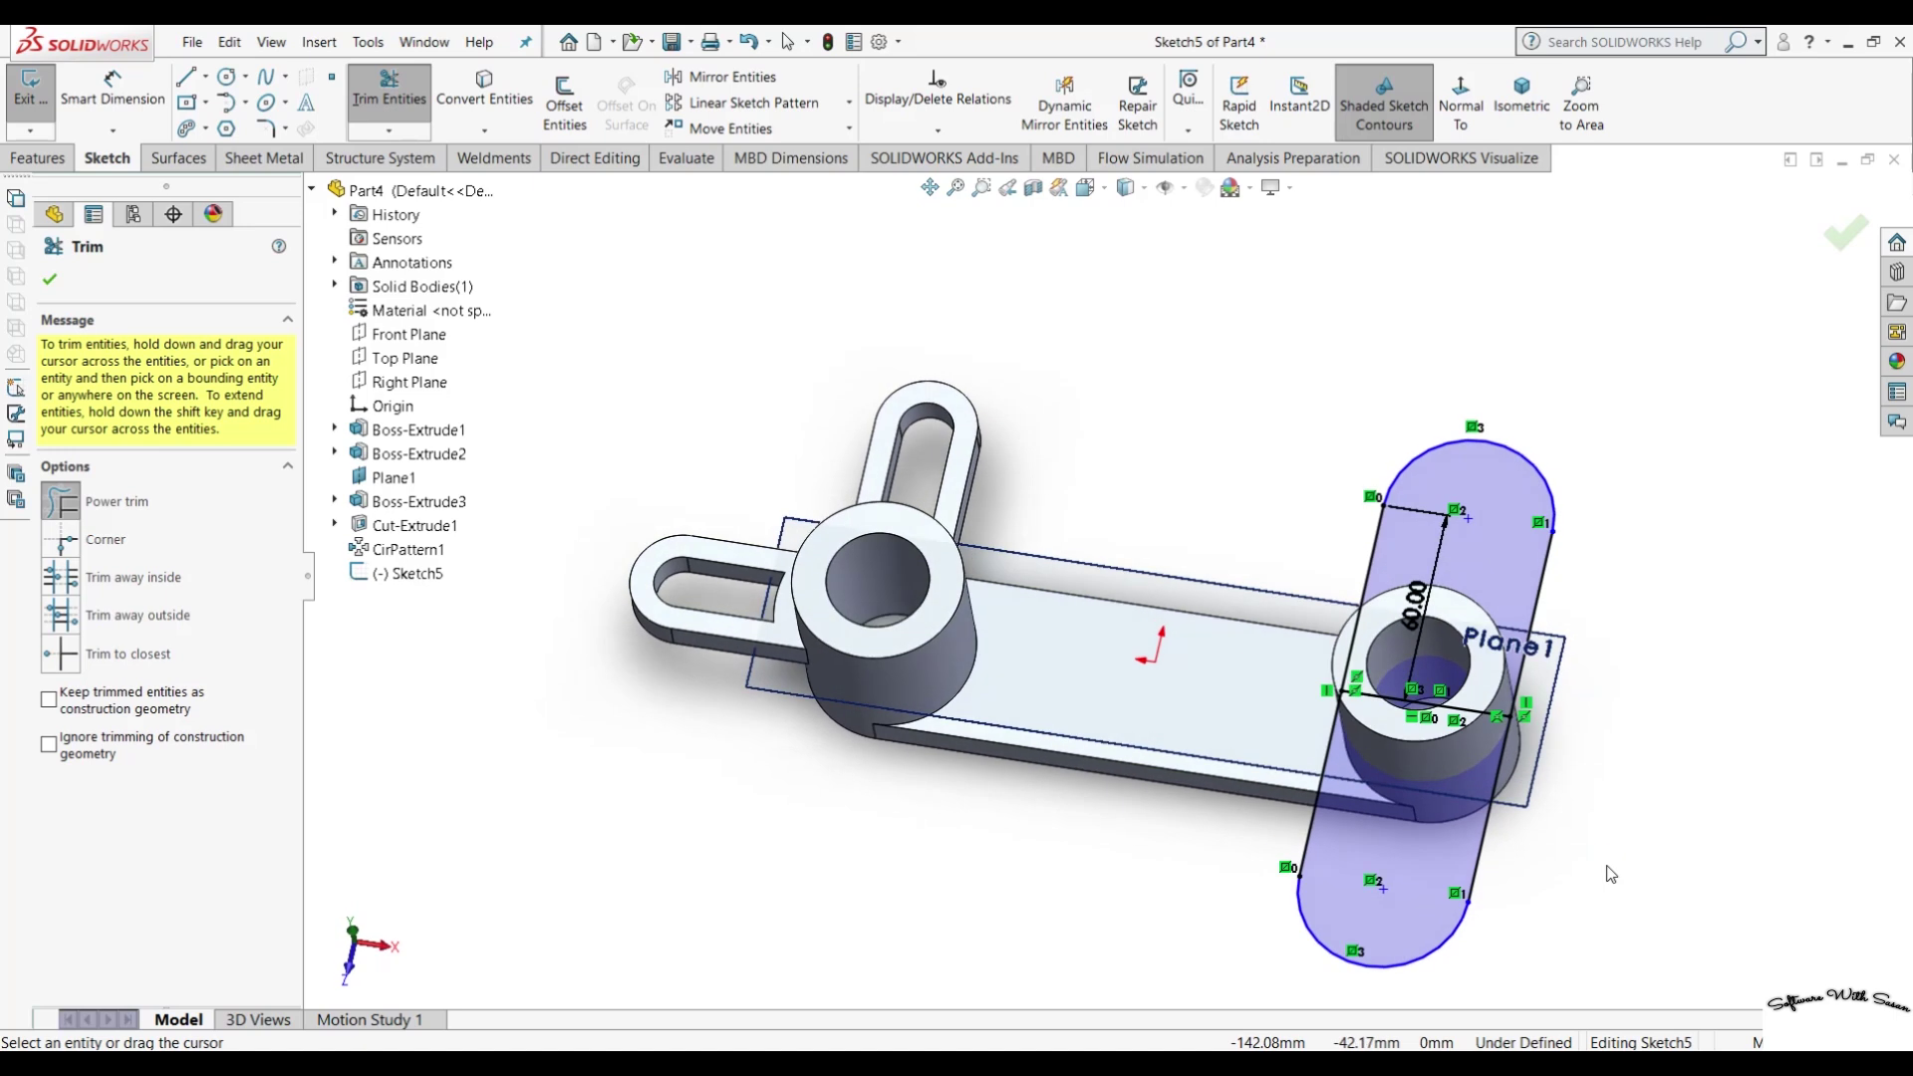
key("ctrl+8")
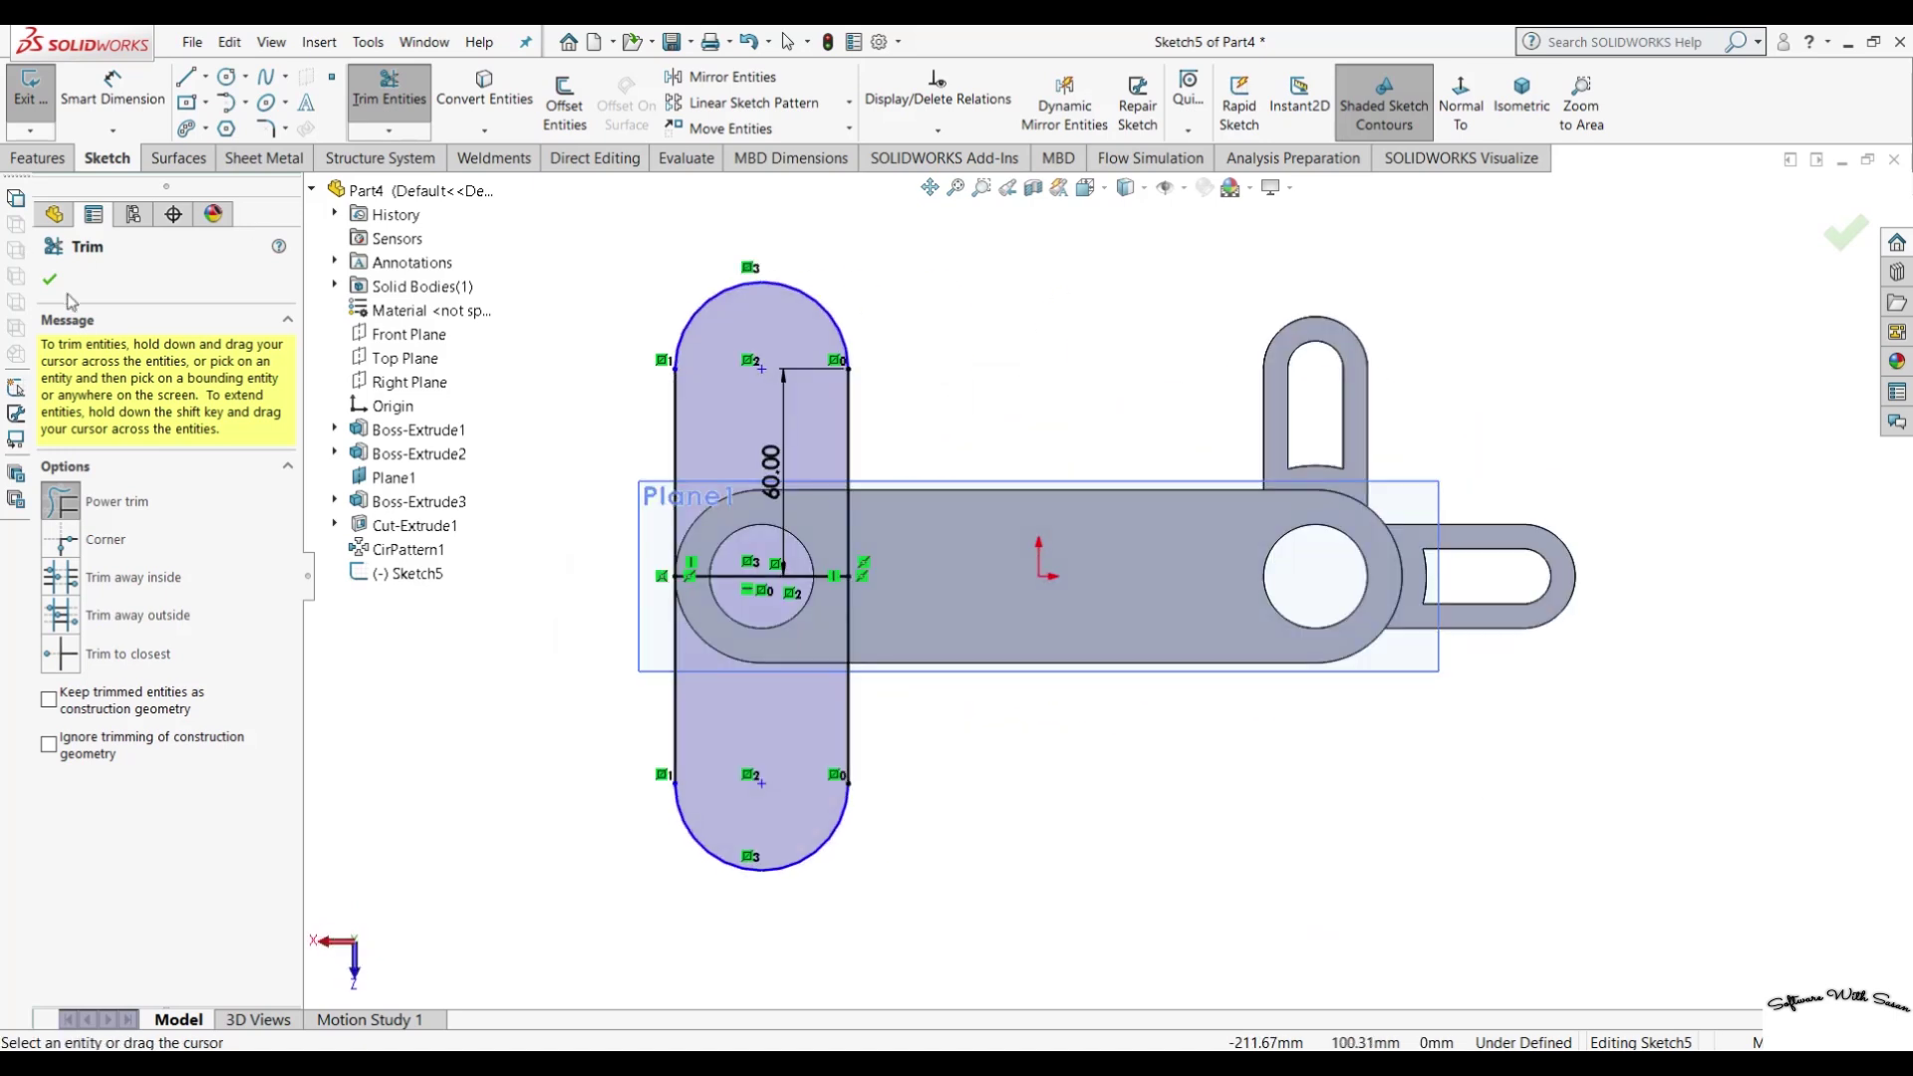
key("Escape")
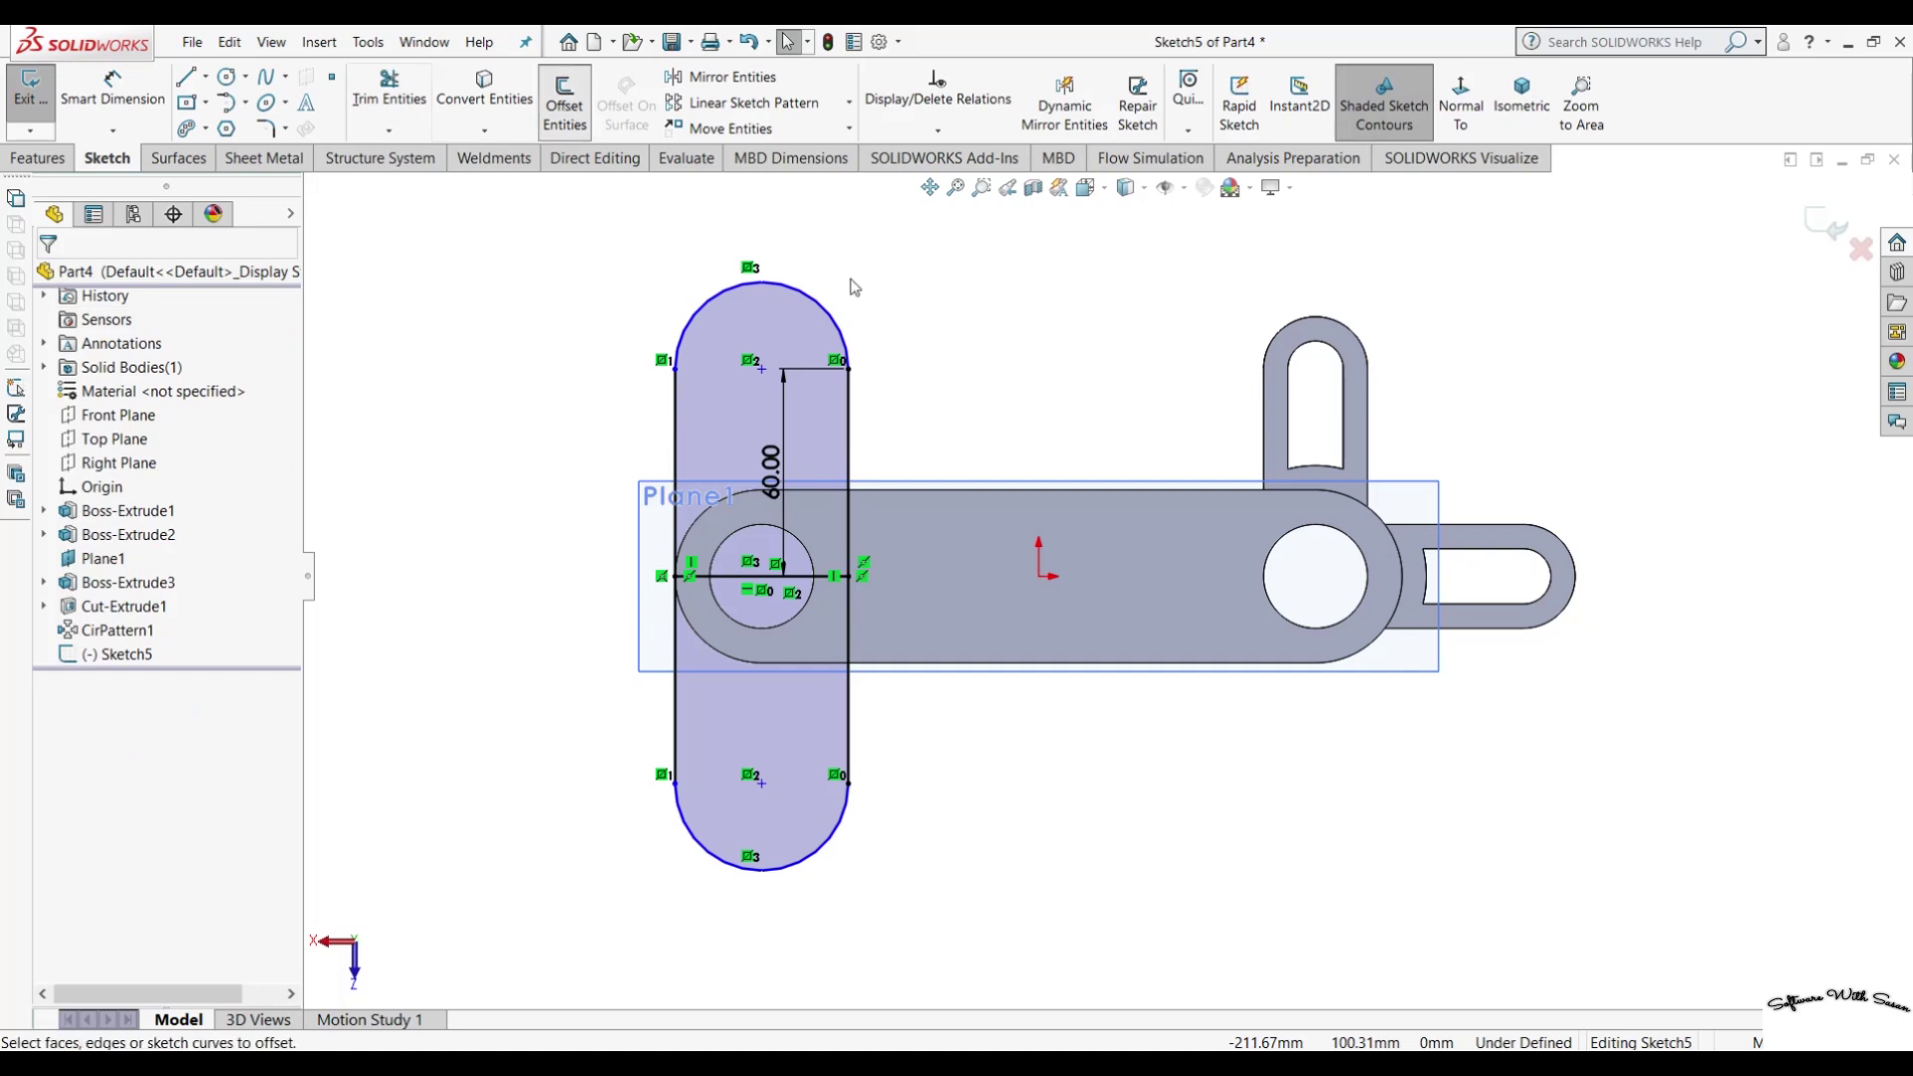
Offset the slot outline 10 mm inward with Reverse enabled.
left_click(564, 100)
left_click(821, 304)
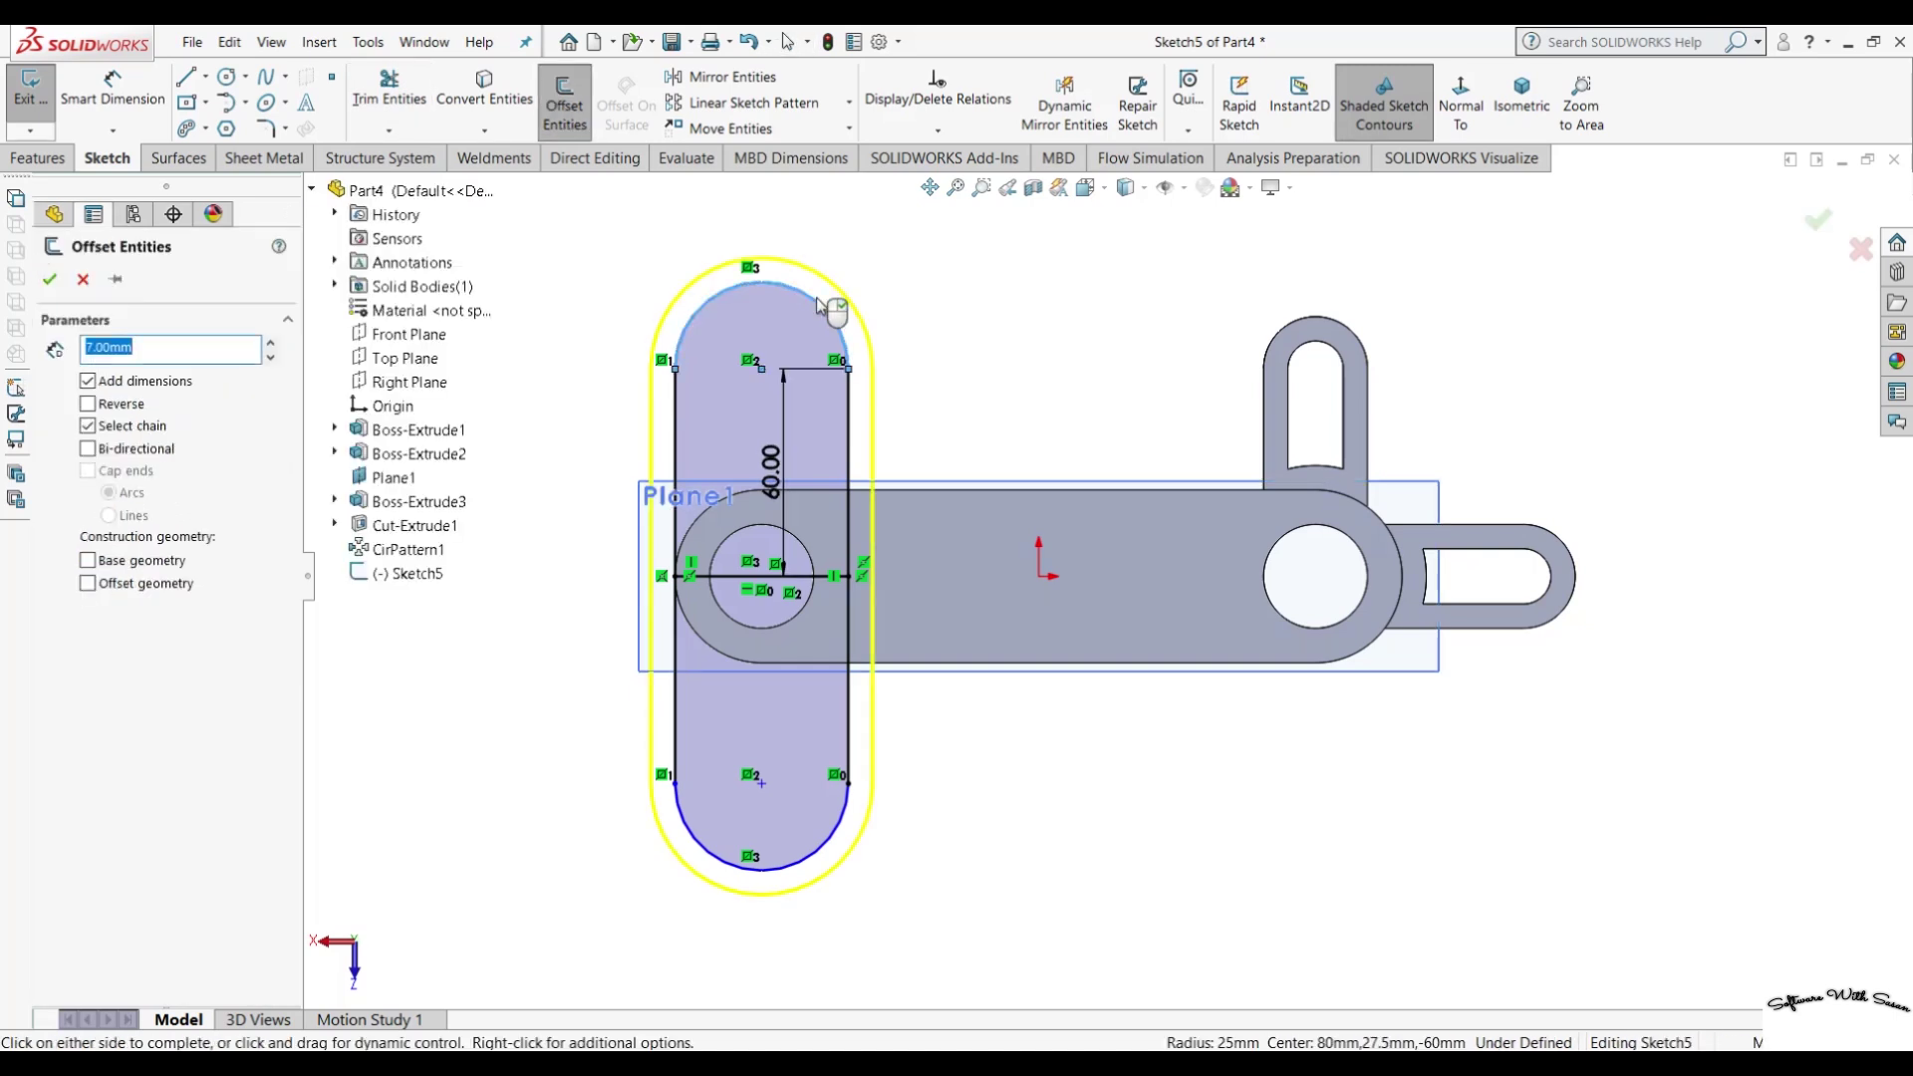
left_click(87, 404)
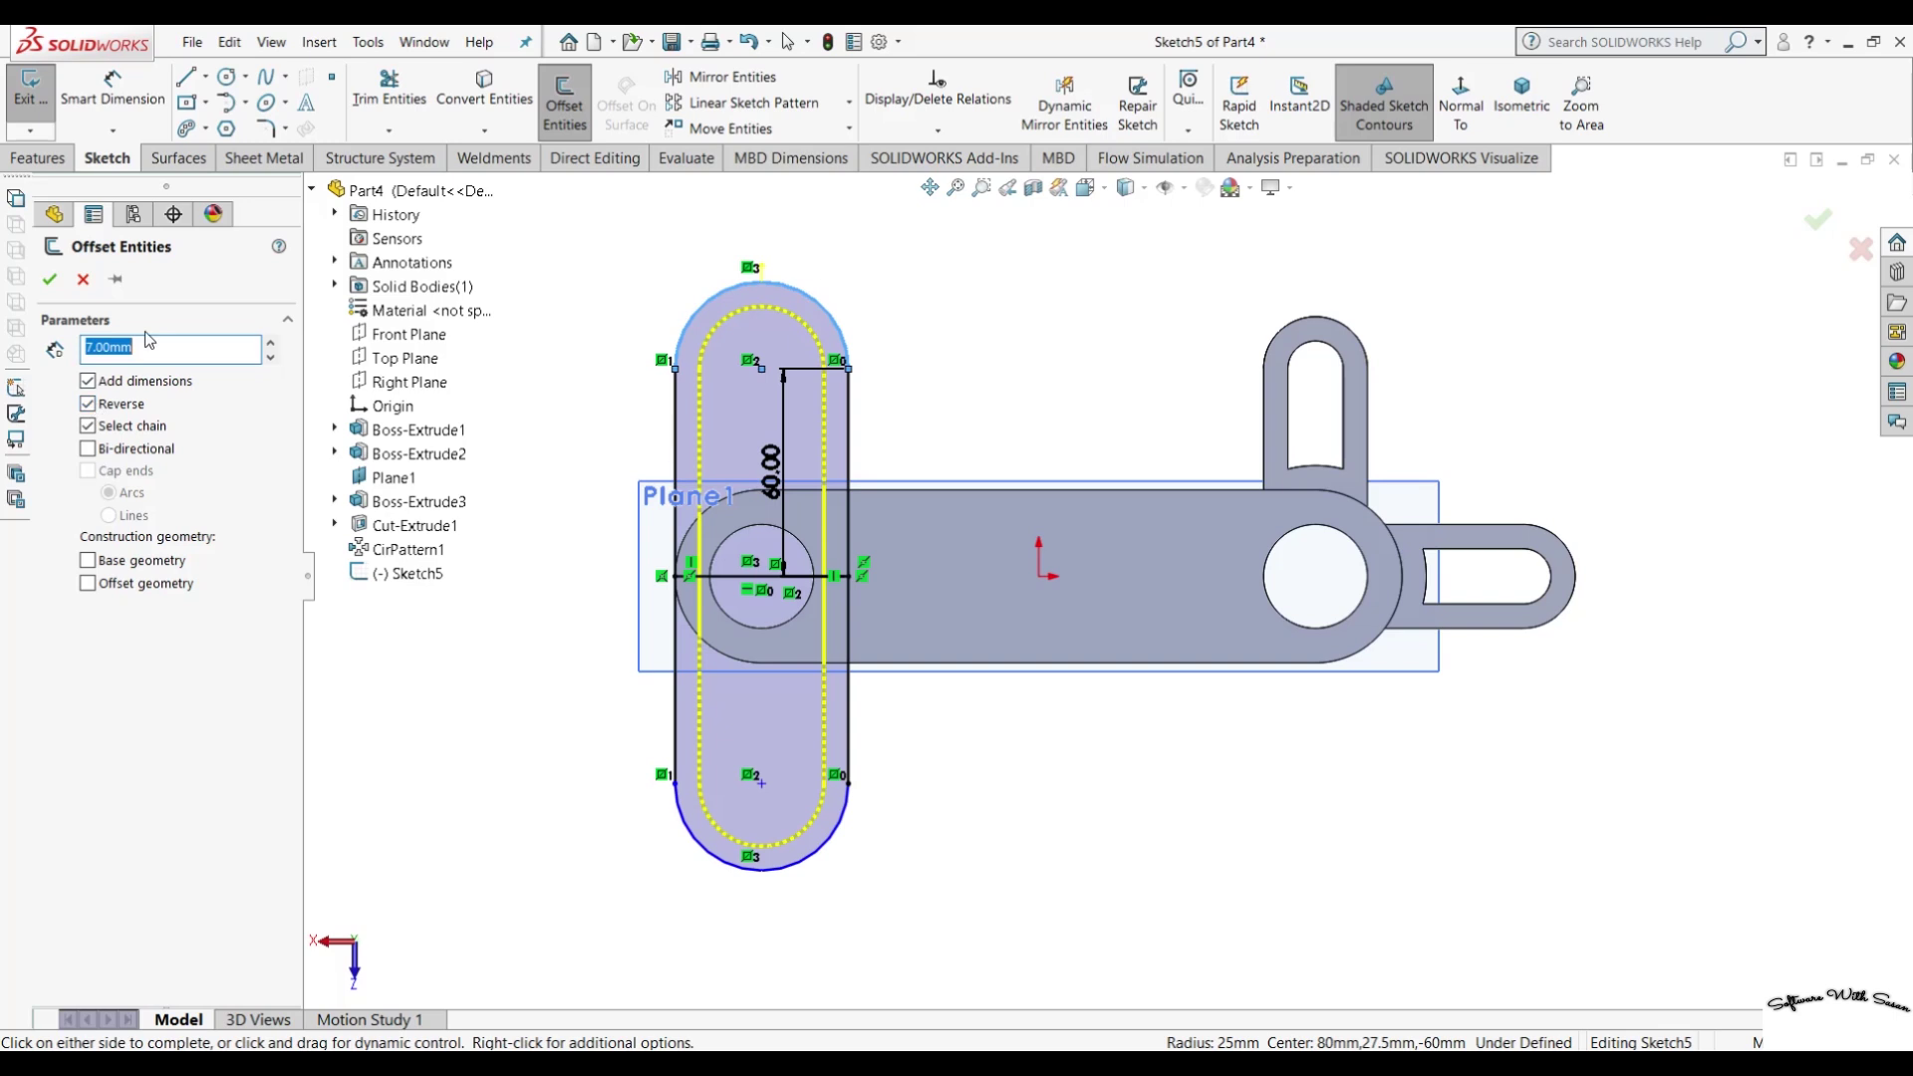
type("10")
key("Return")
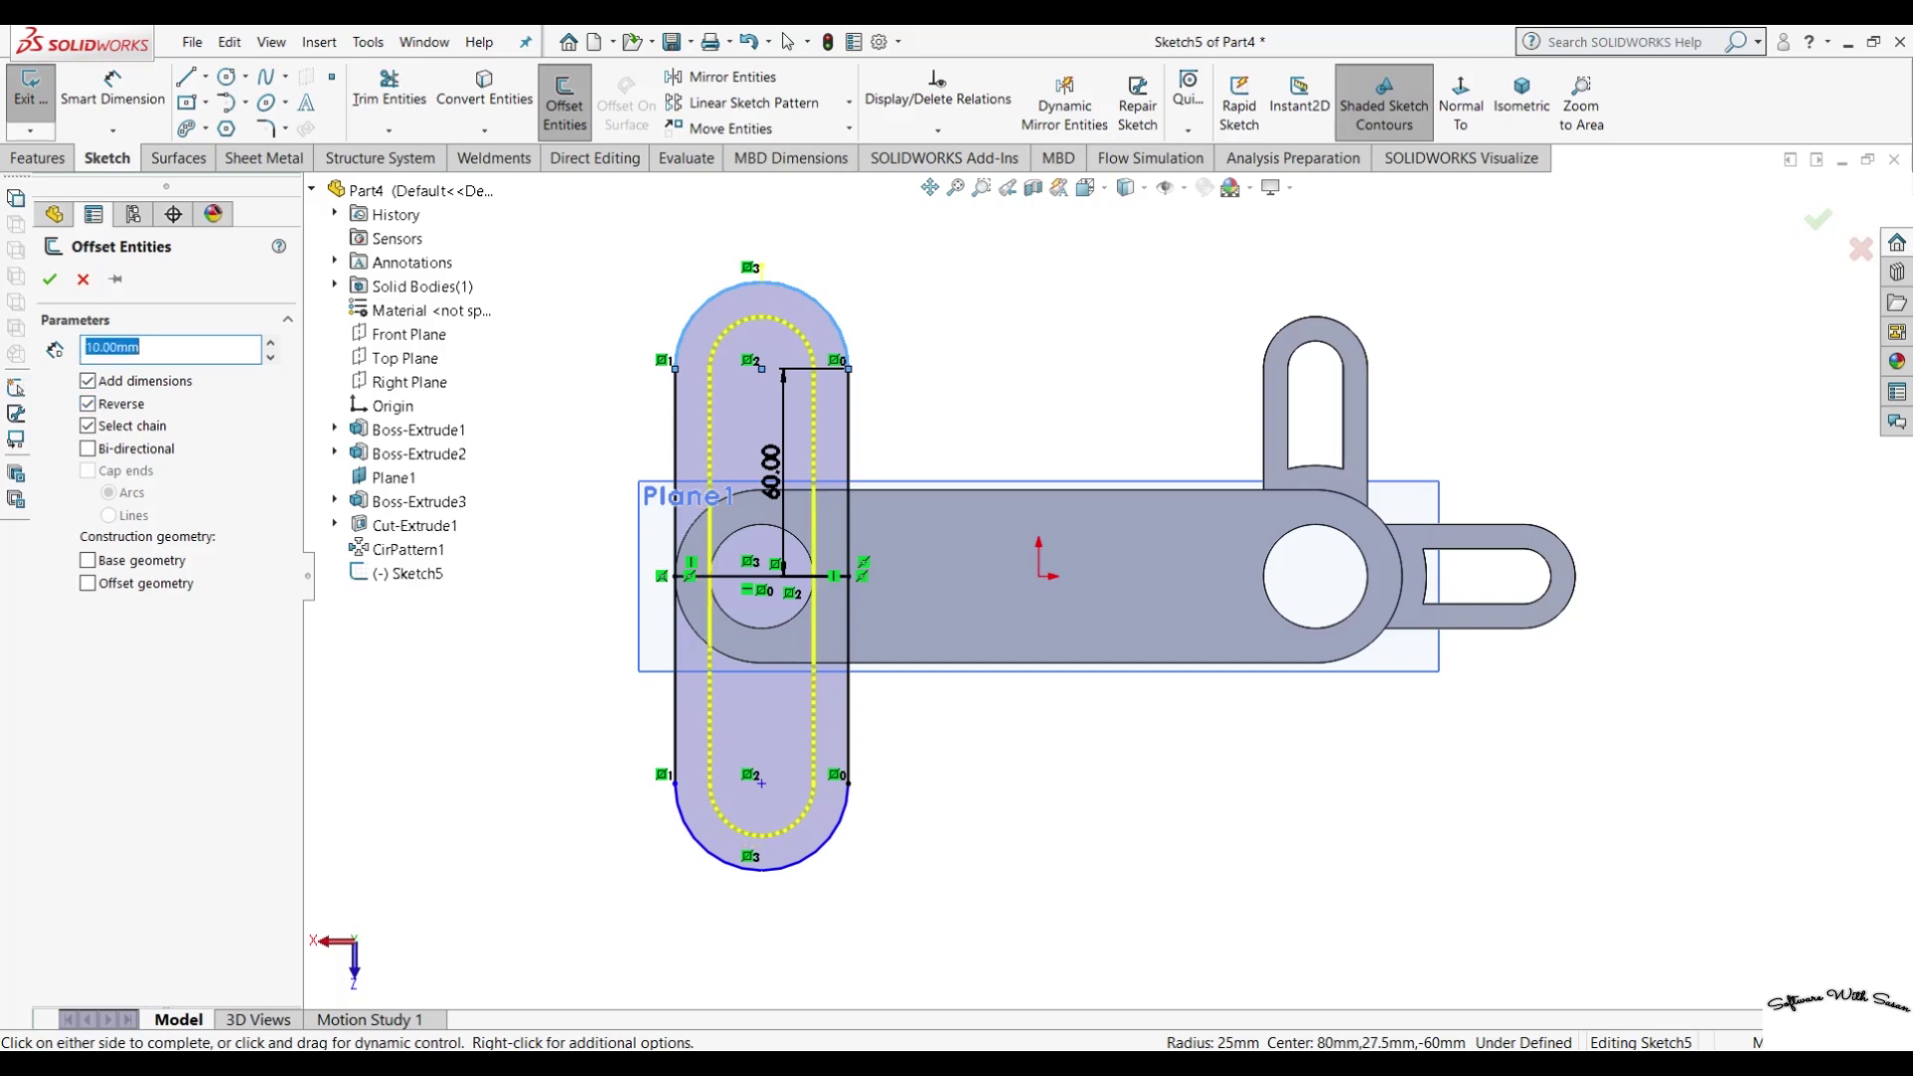
left_click(49, 279)
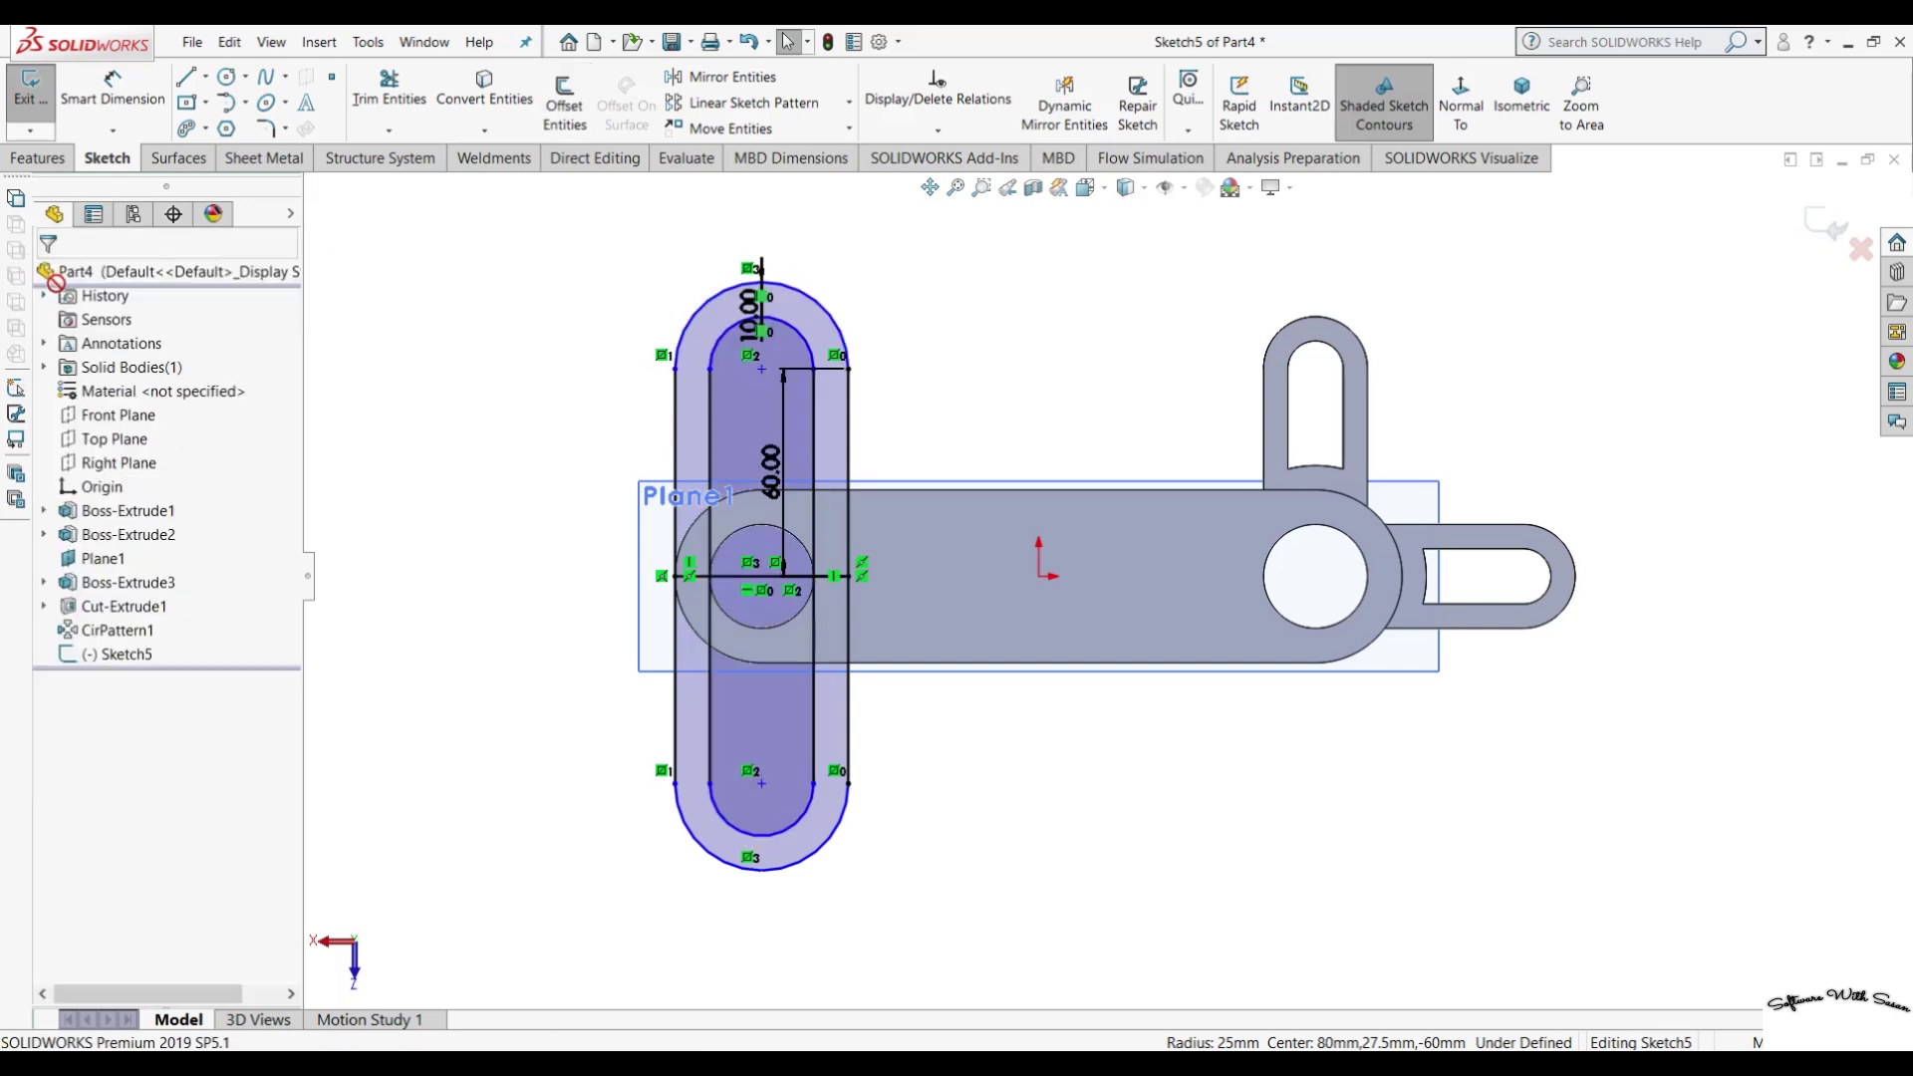
Trim the inner offset's straight sides and the horizontal line through the boss hole.
left_click(388, 92)
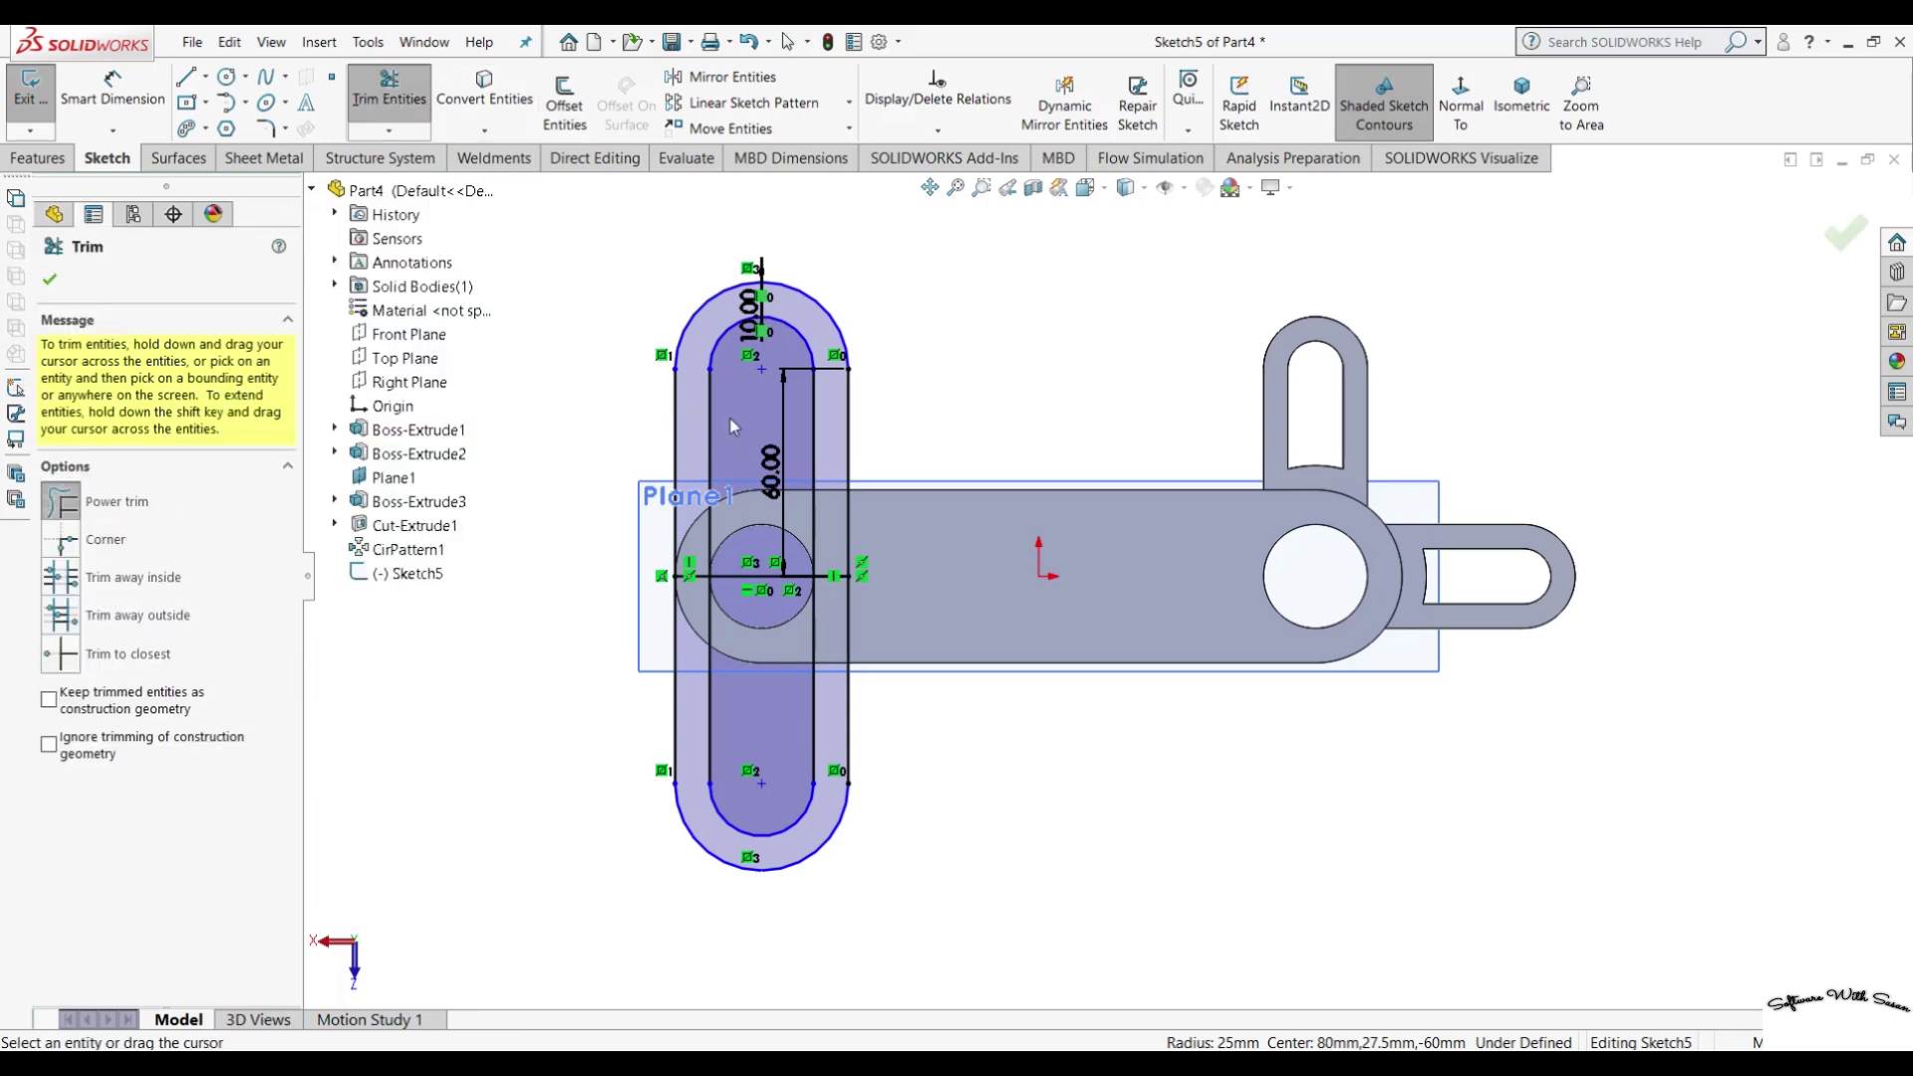
mouse_move(719, 438)
left_mouse_down()
mouse_move(692, 715)
mouse_move(828, 719)
left_mouse_up()
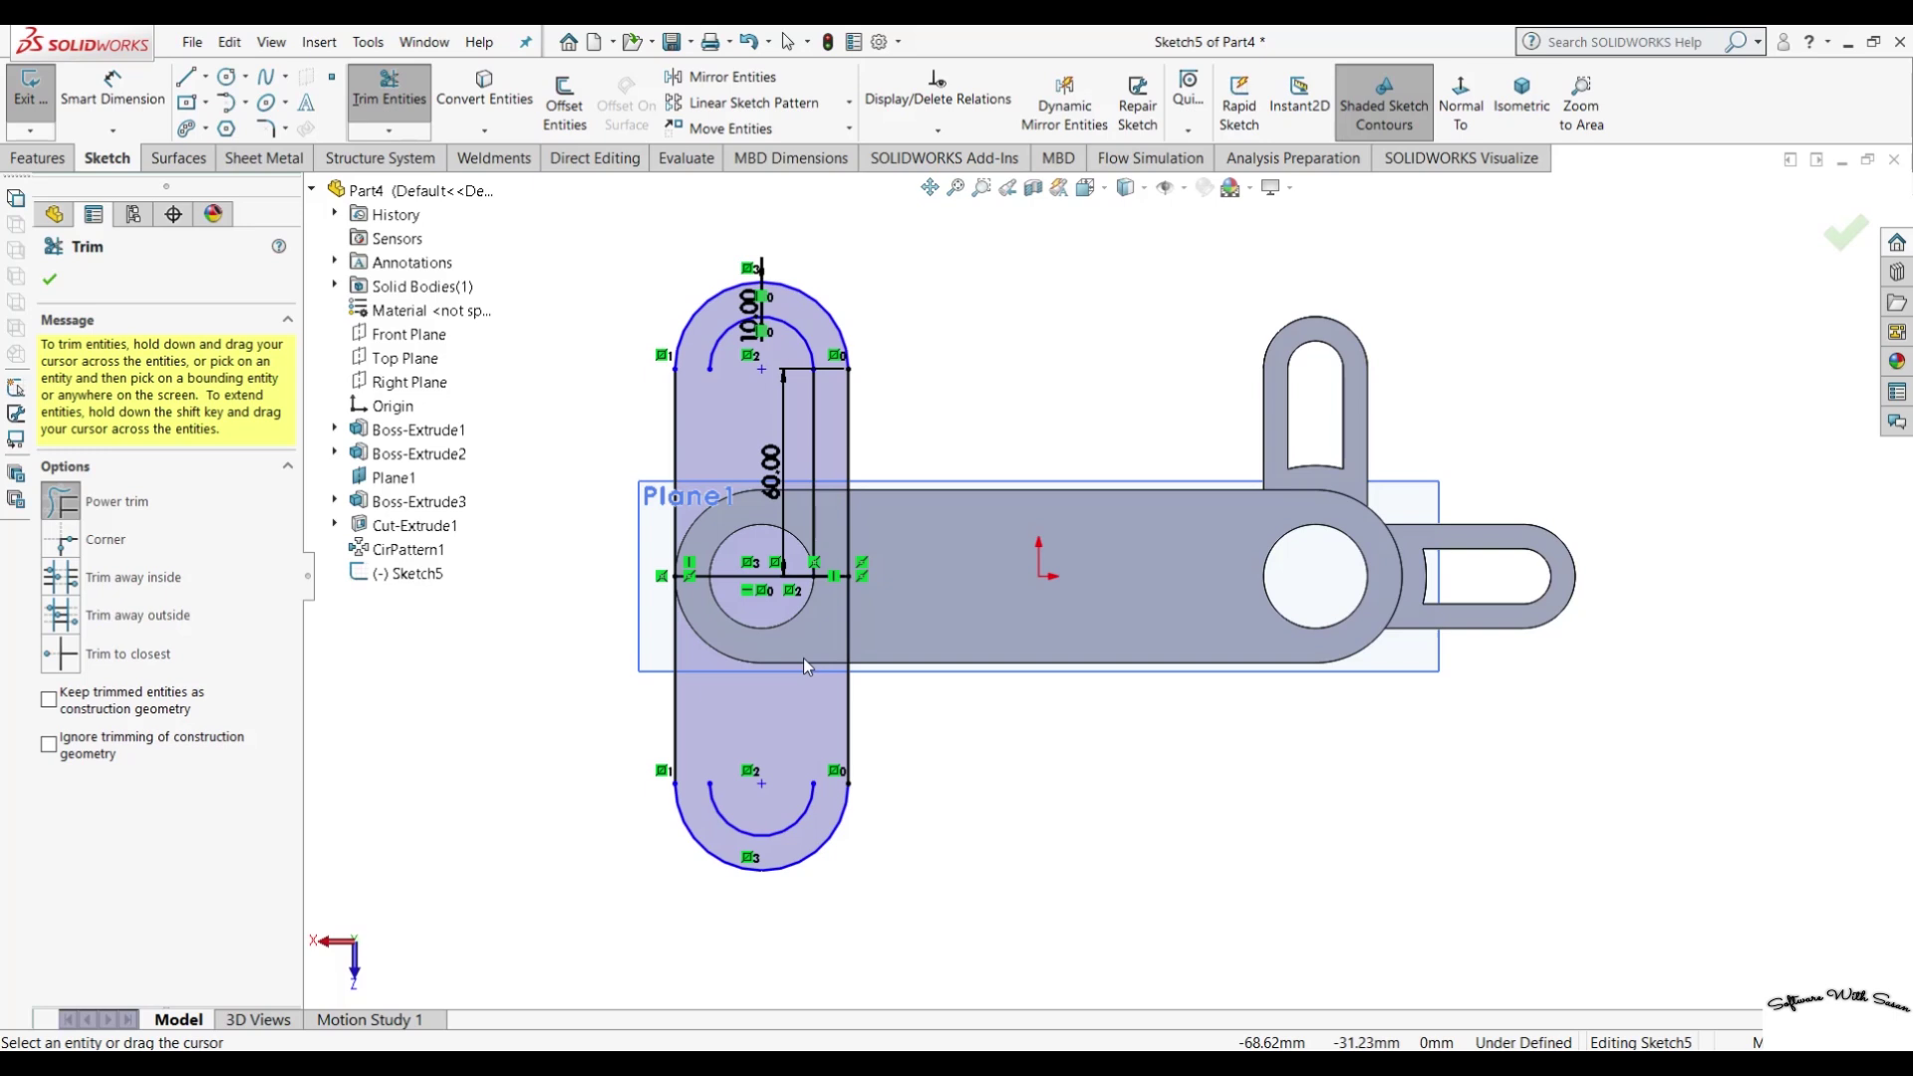
left_click_drag(803, 457, 835, 463)
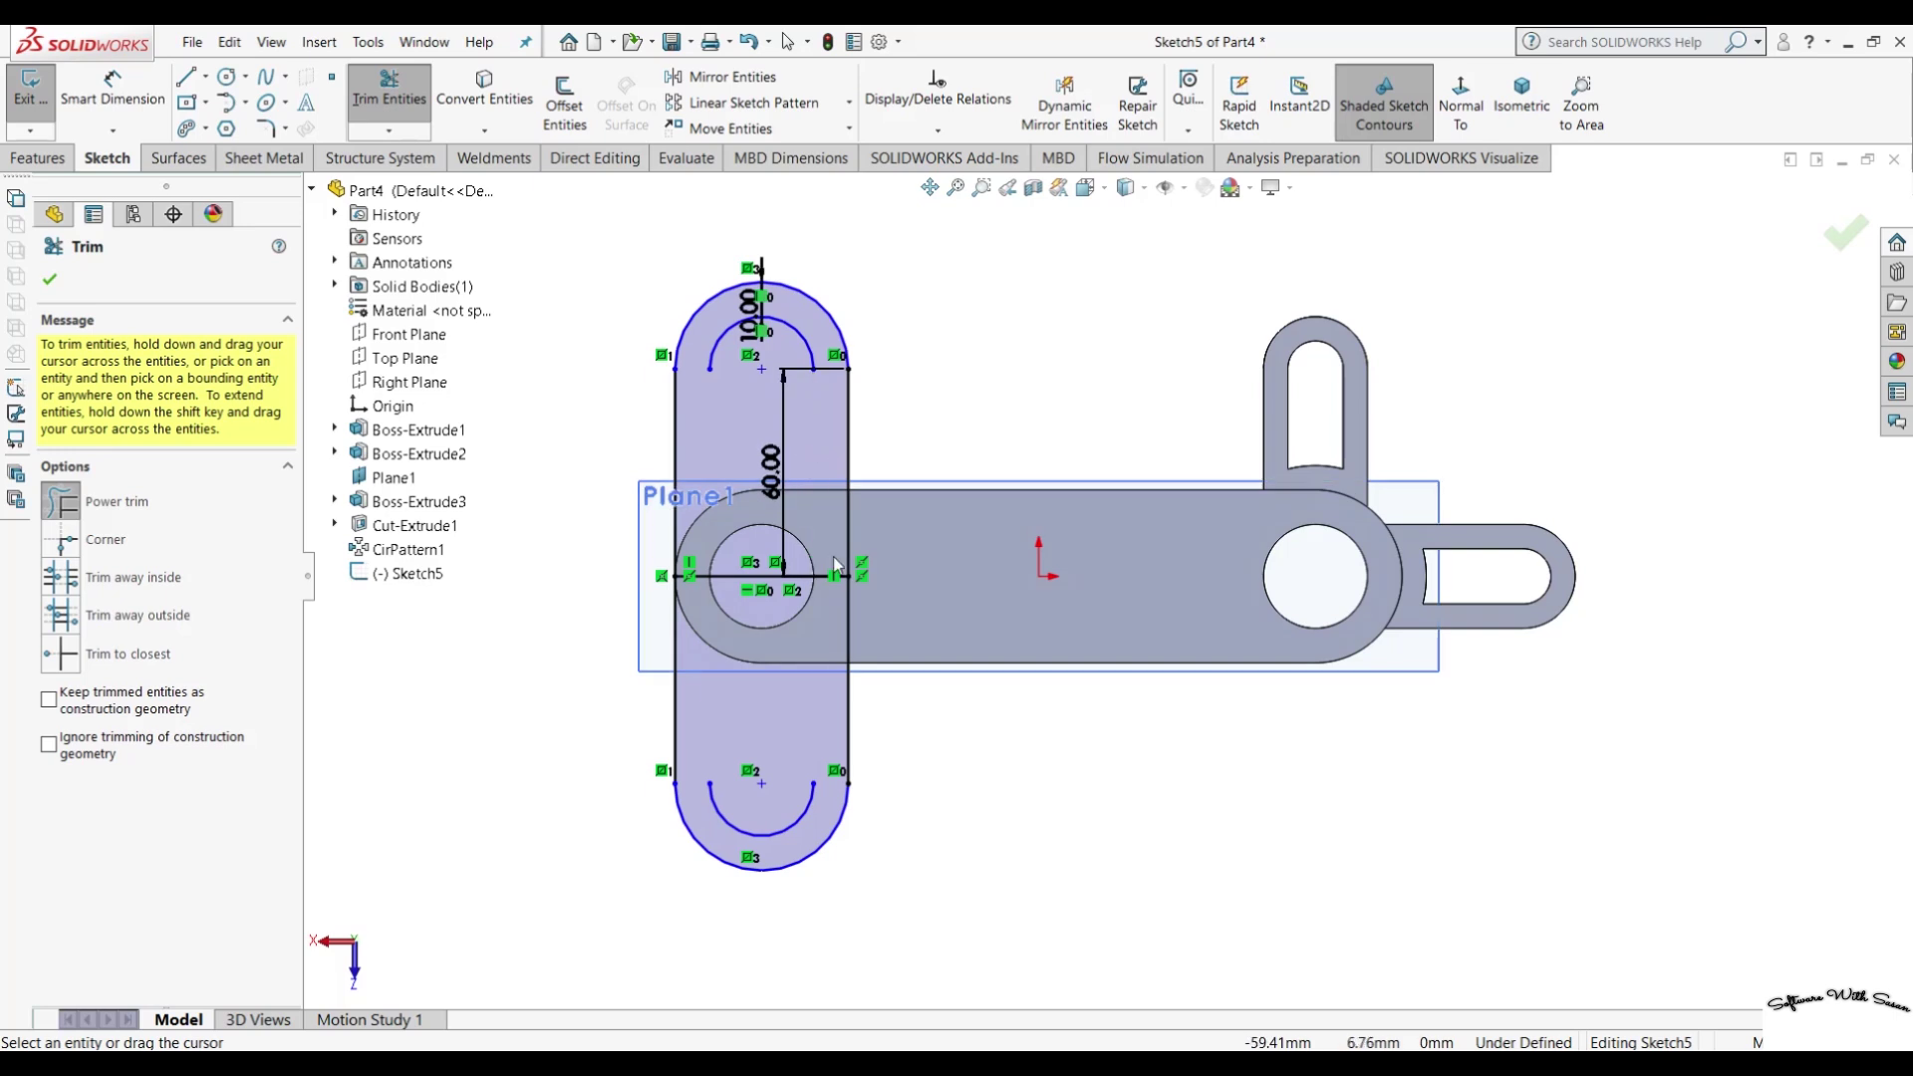
left_click_drag(828, 541, 821, 594)
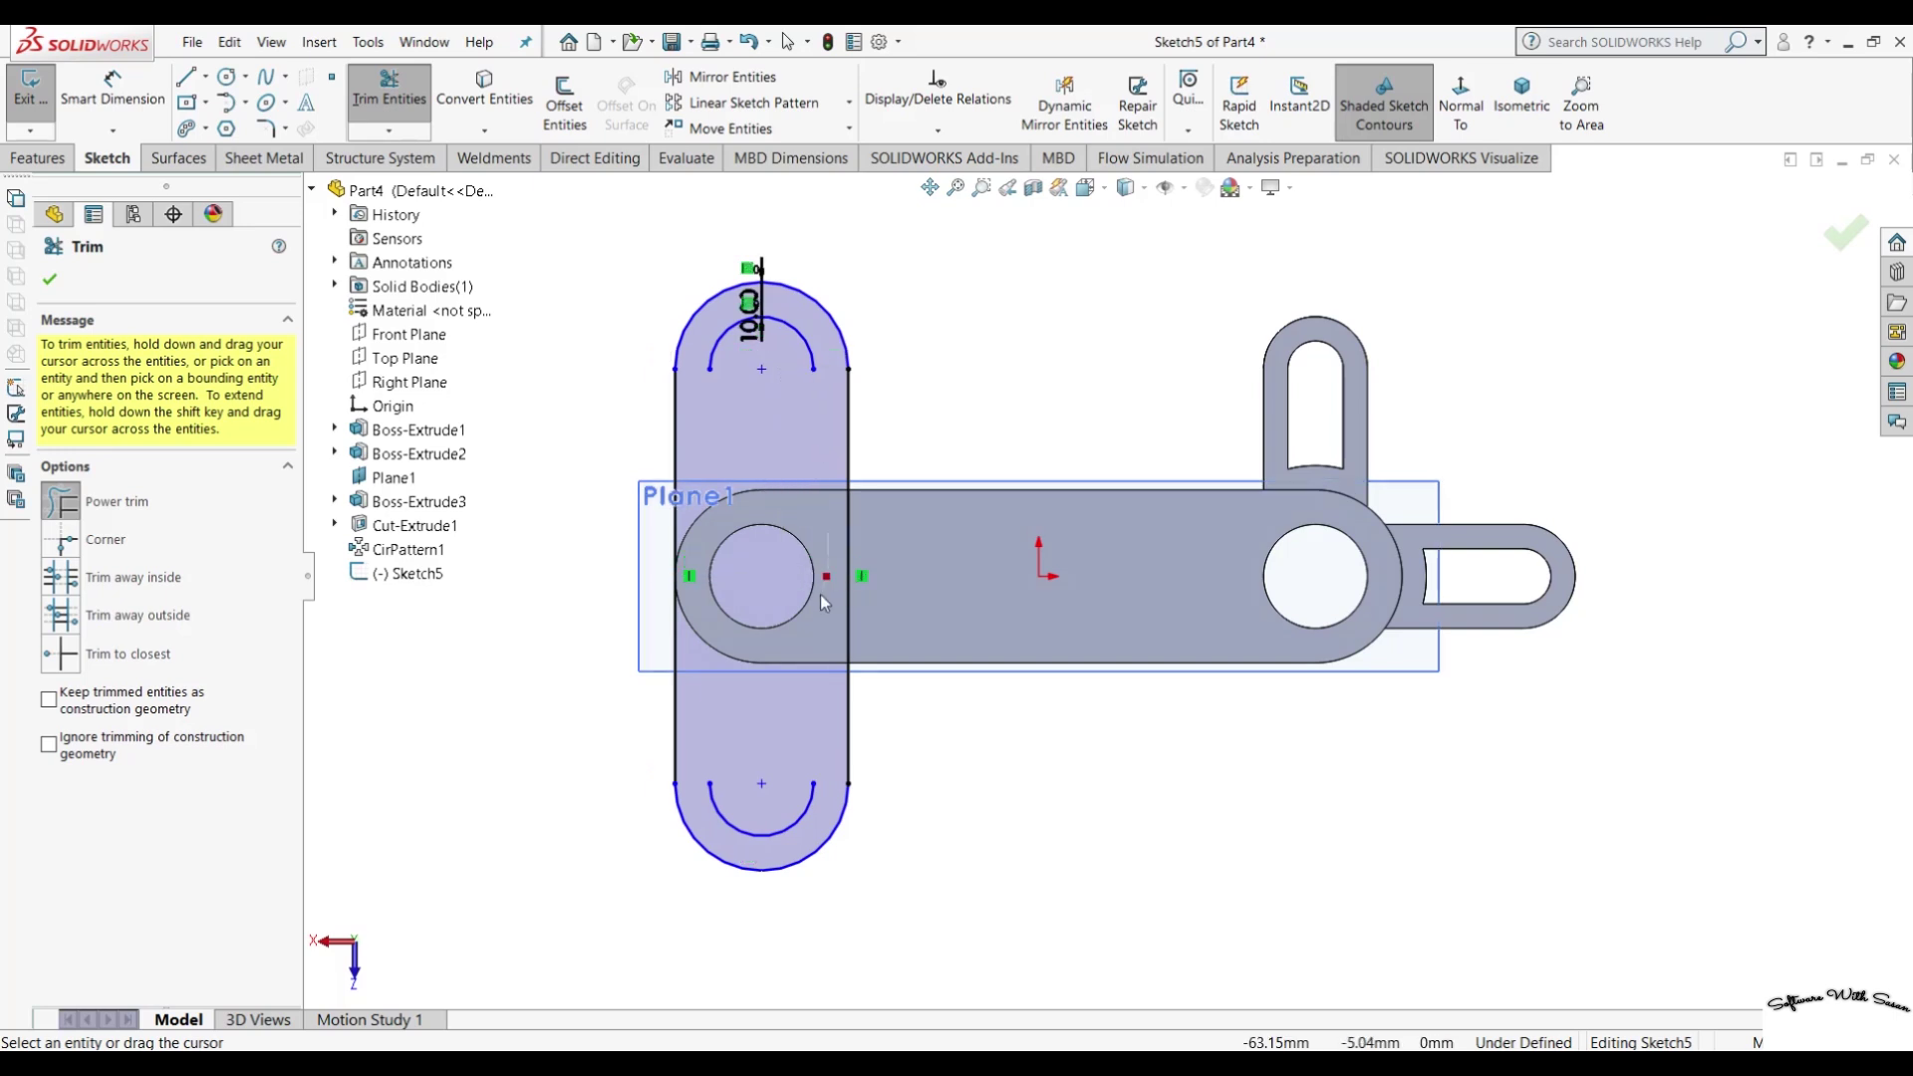
Offset the top and bottom inner arcs by 3.00 mm with arc end caps.
left_click(563, 107)
left_click(785, 324)
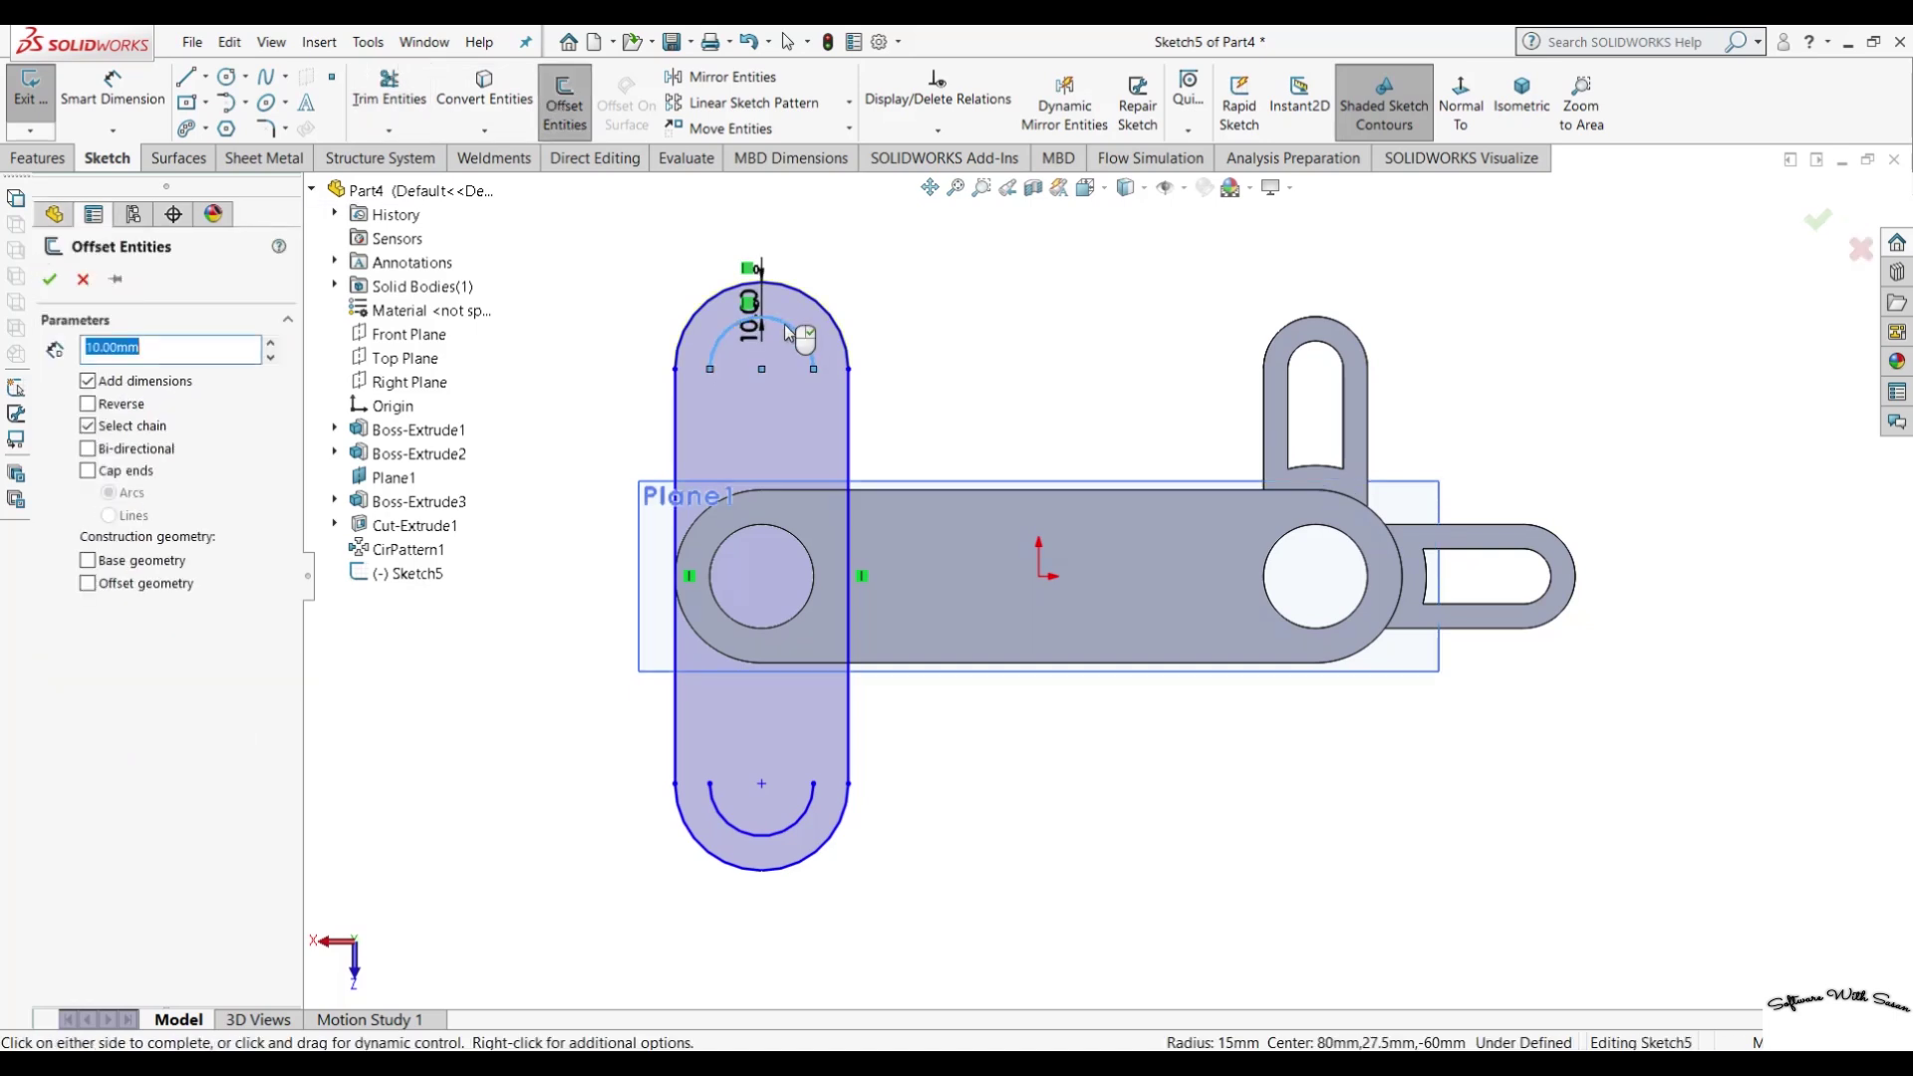
type("1")
type("3")
key("Return")
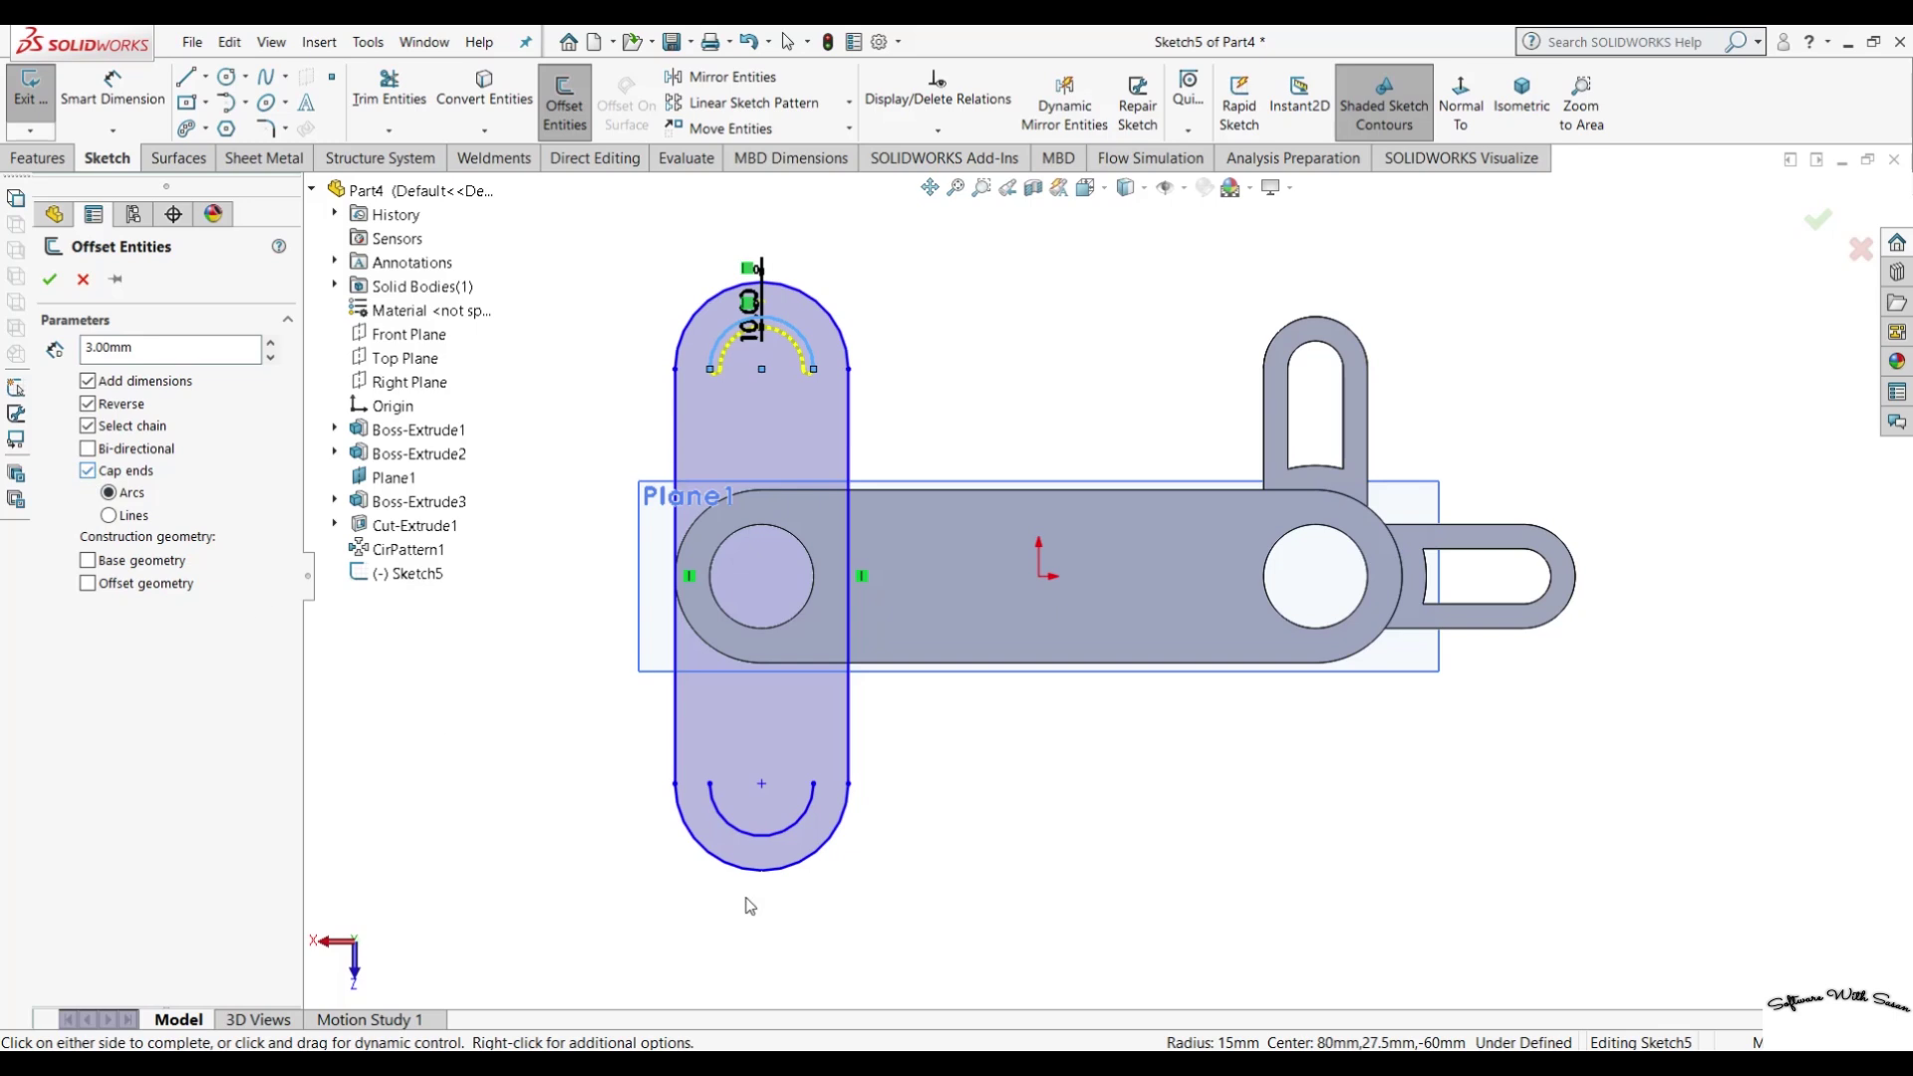
left_click(771, 836)
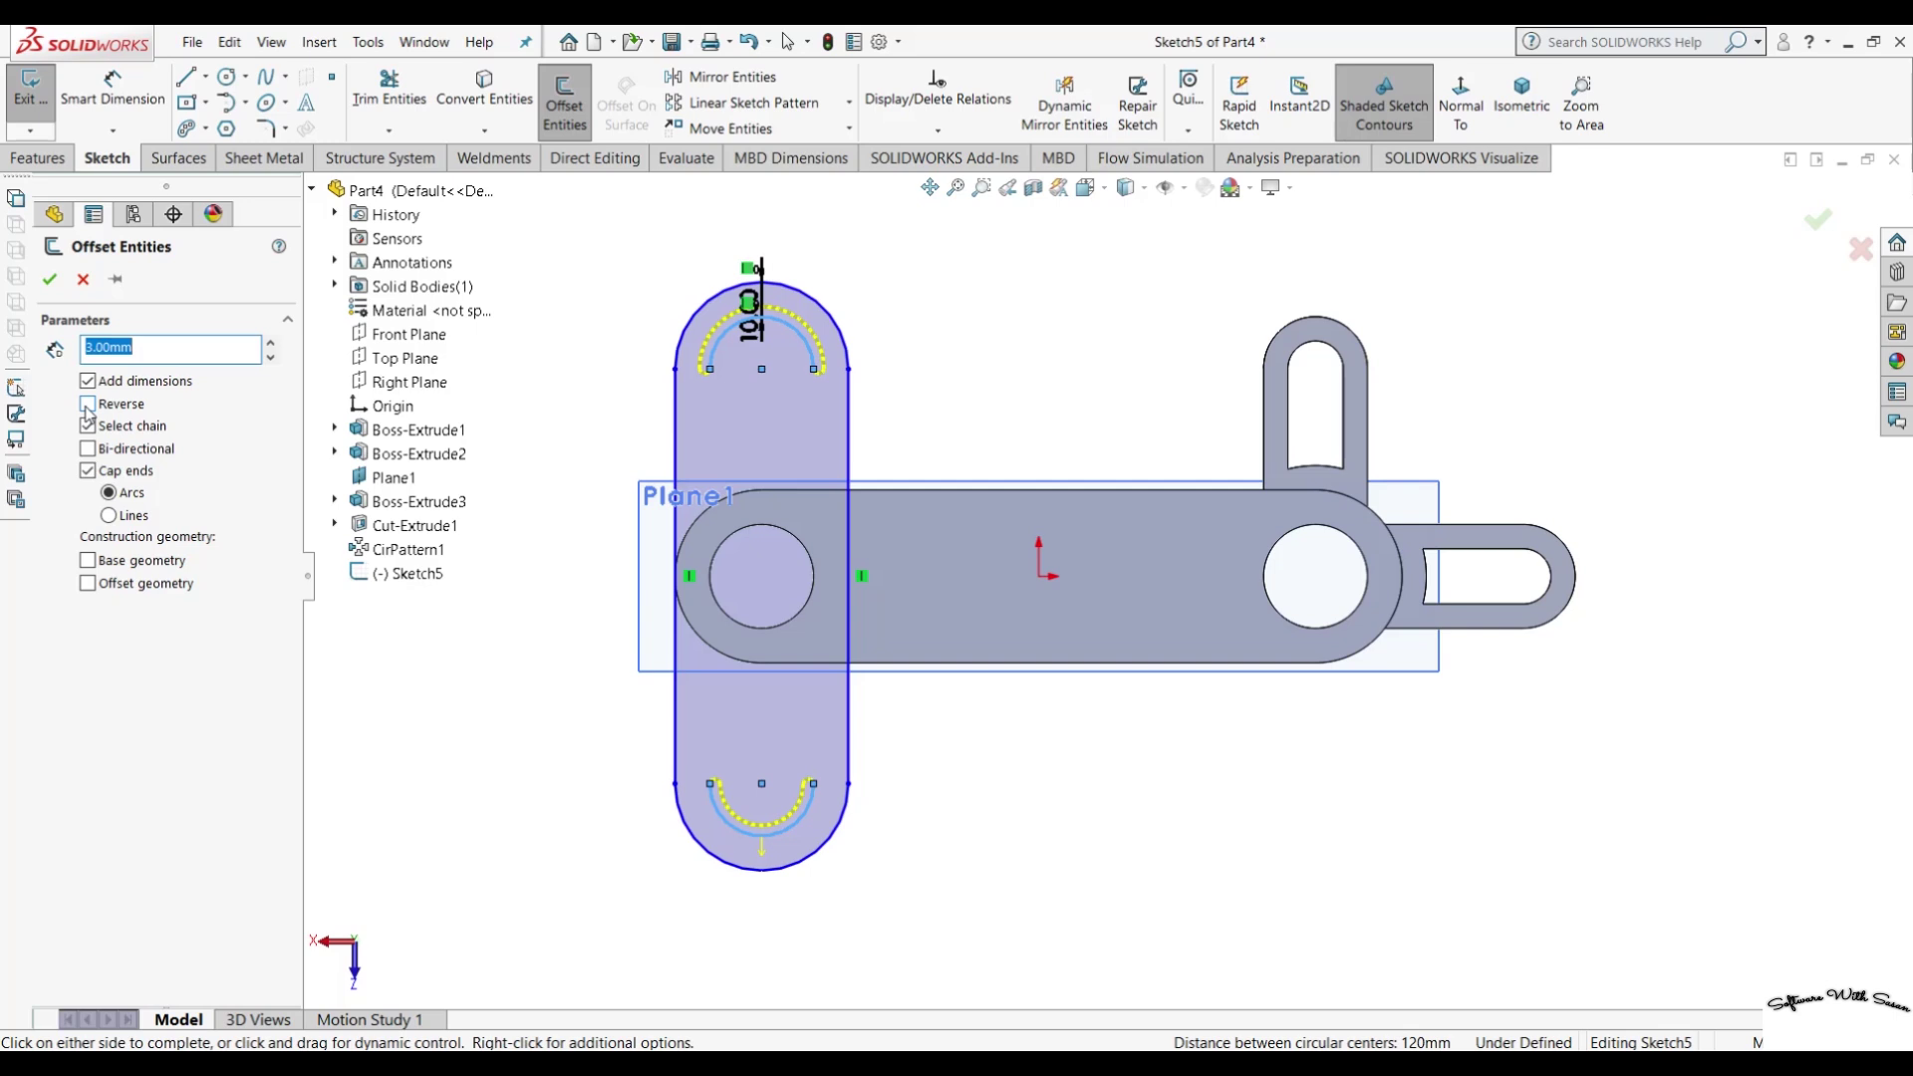
mouse_move(558, 812)
middle_mouse_down()
mouse_move(600, 655)
mouse_move(578, 757)
middle_mouse_up()
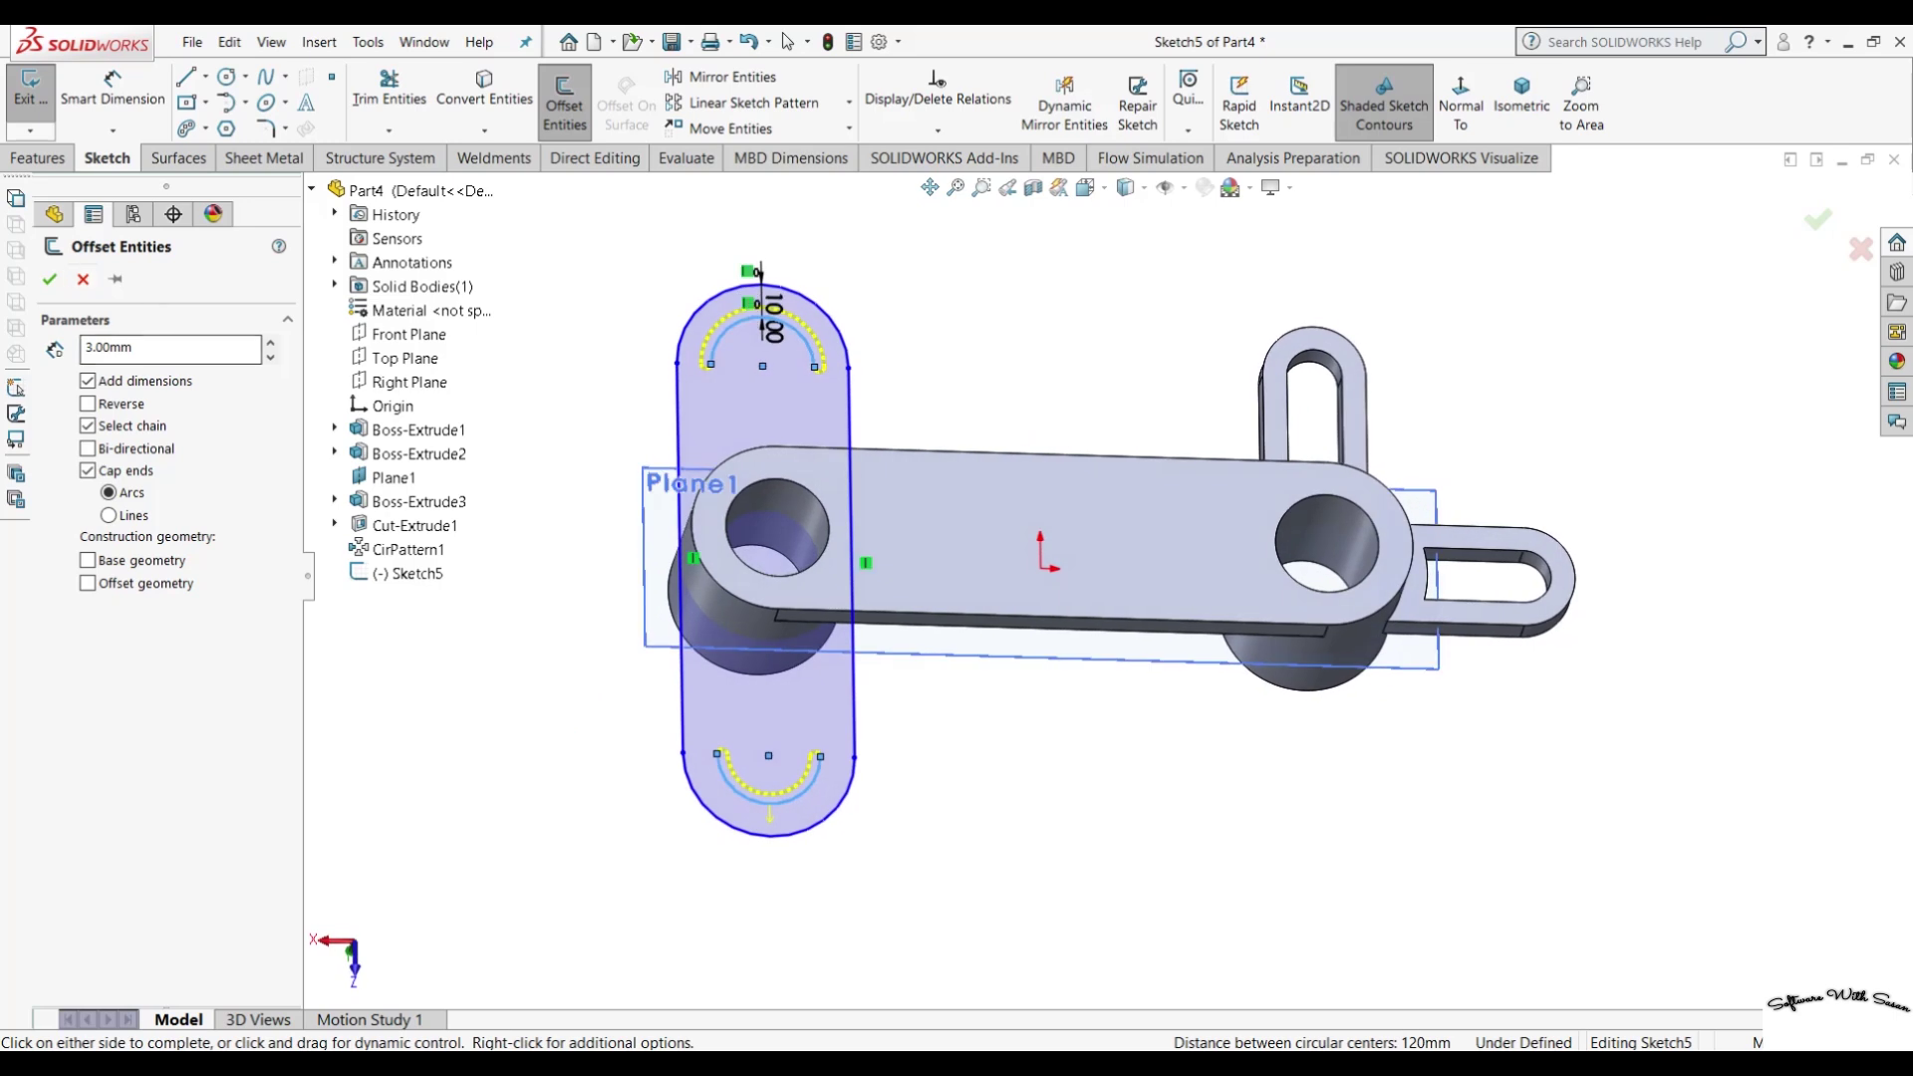
left_click(50, 282)
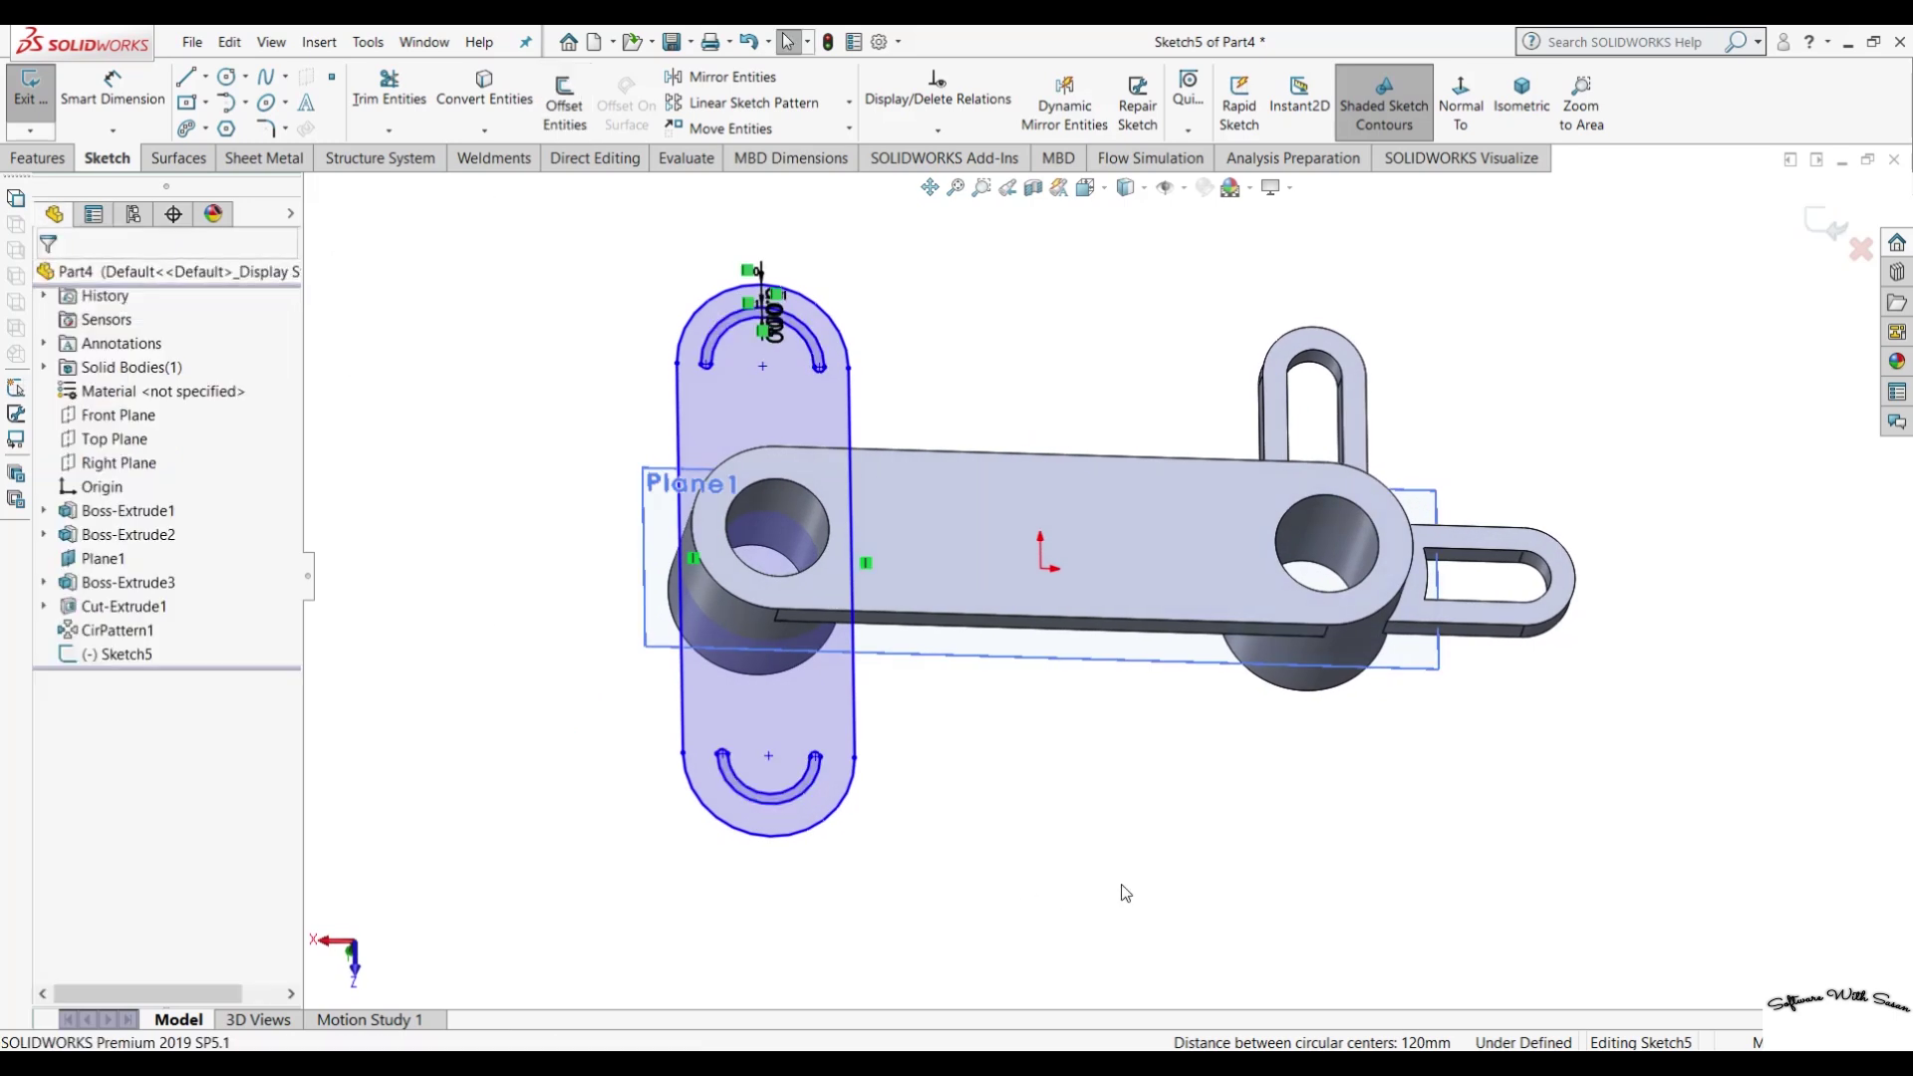
mouse_move(1112, 884)
middle_mouse_down()
mouse_move(1207, 847)
mouse_move(1205, 884)
middle_mouse_up()
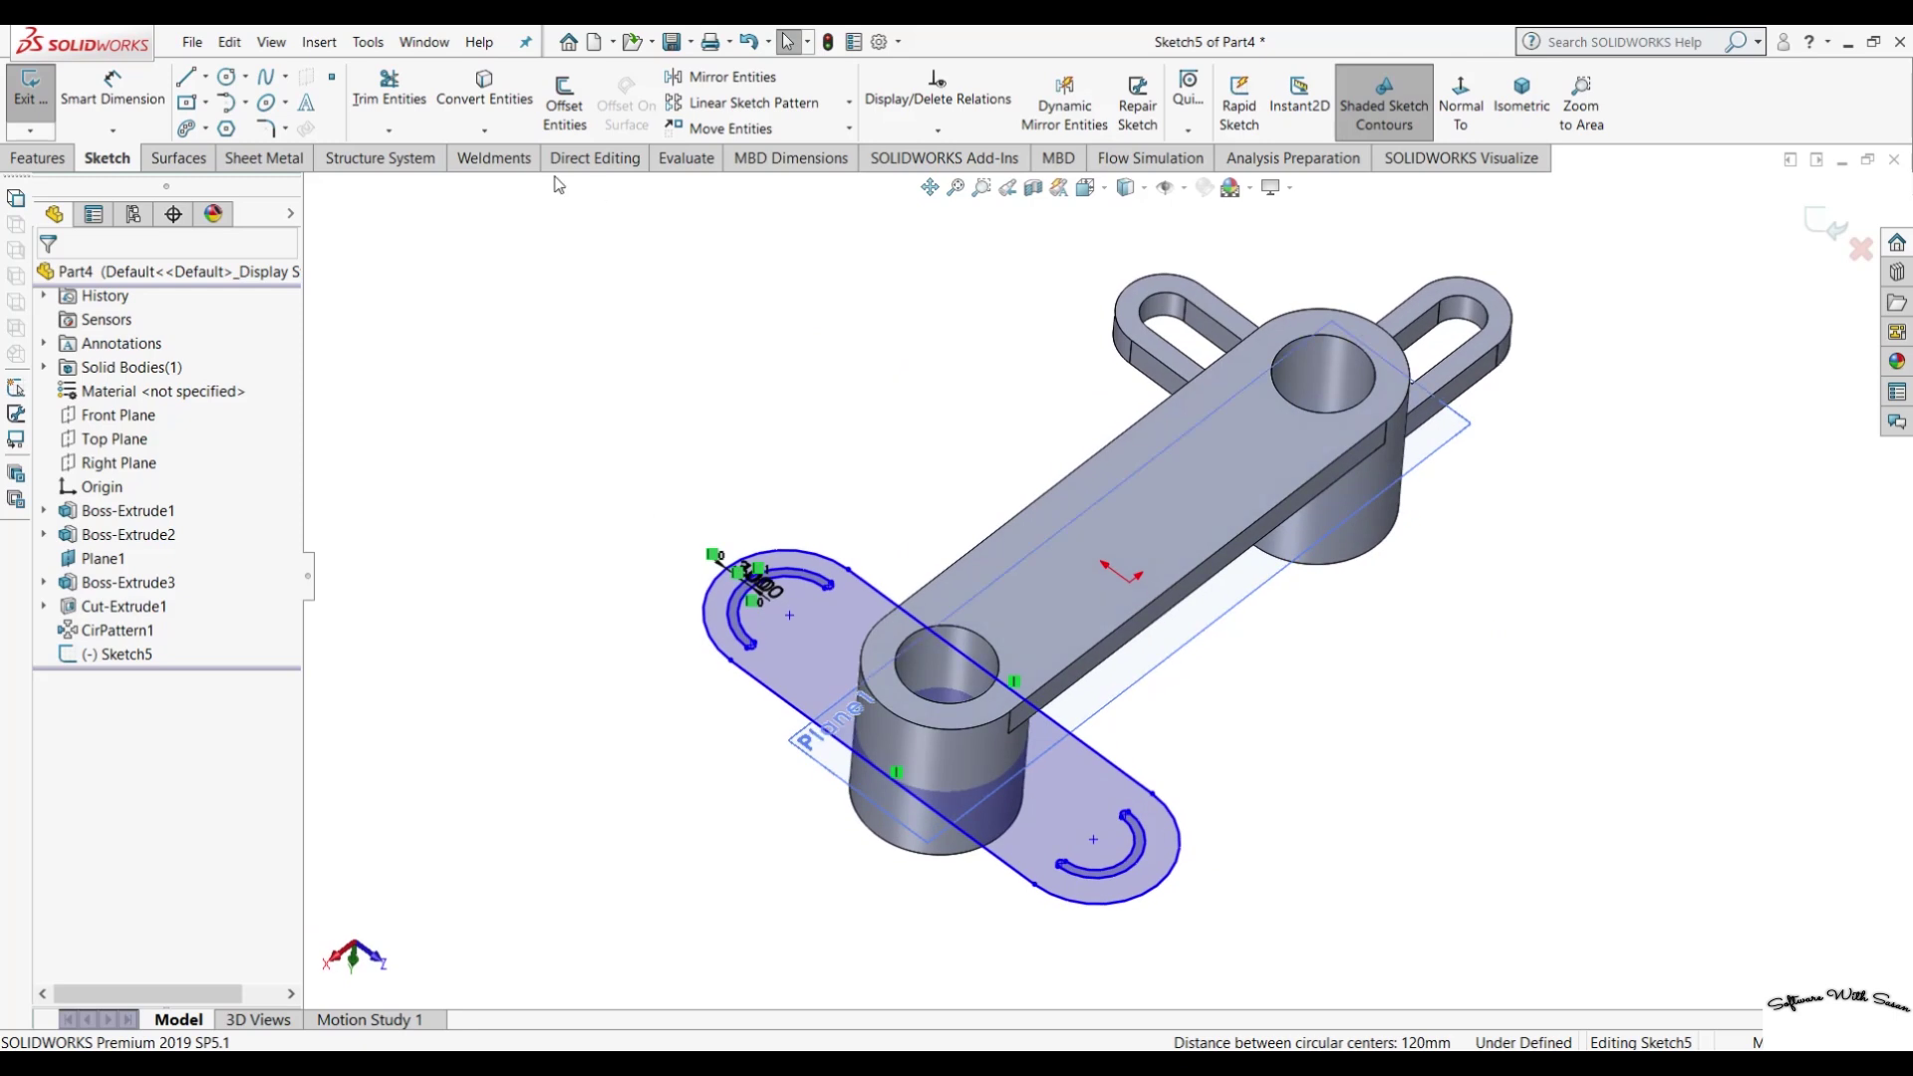
Power-trim the lower curved slot's arcs away, keeping only the upper slot.
left_click(388, 88)
left_click_drag(1086, 820, 1119, 901)
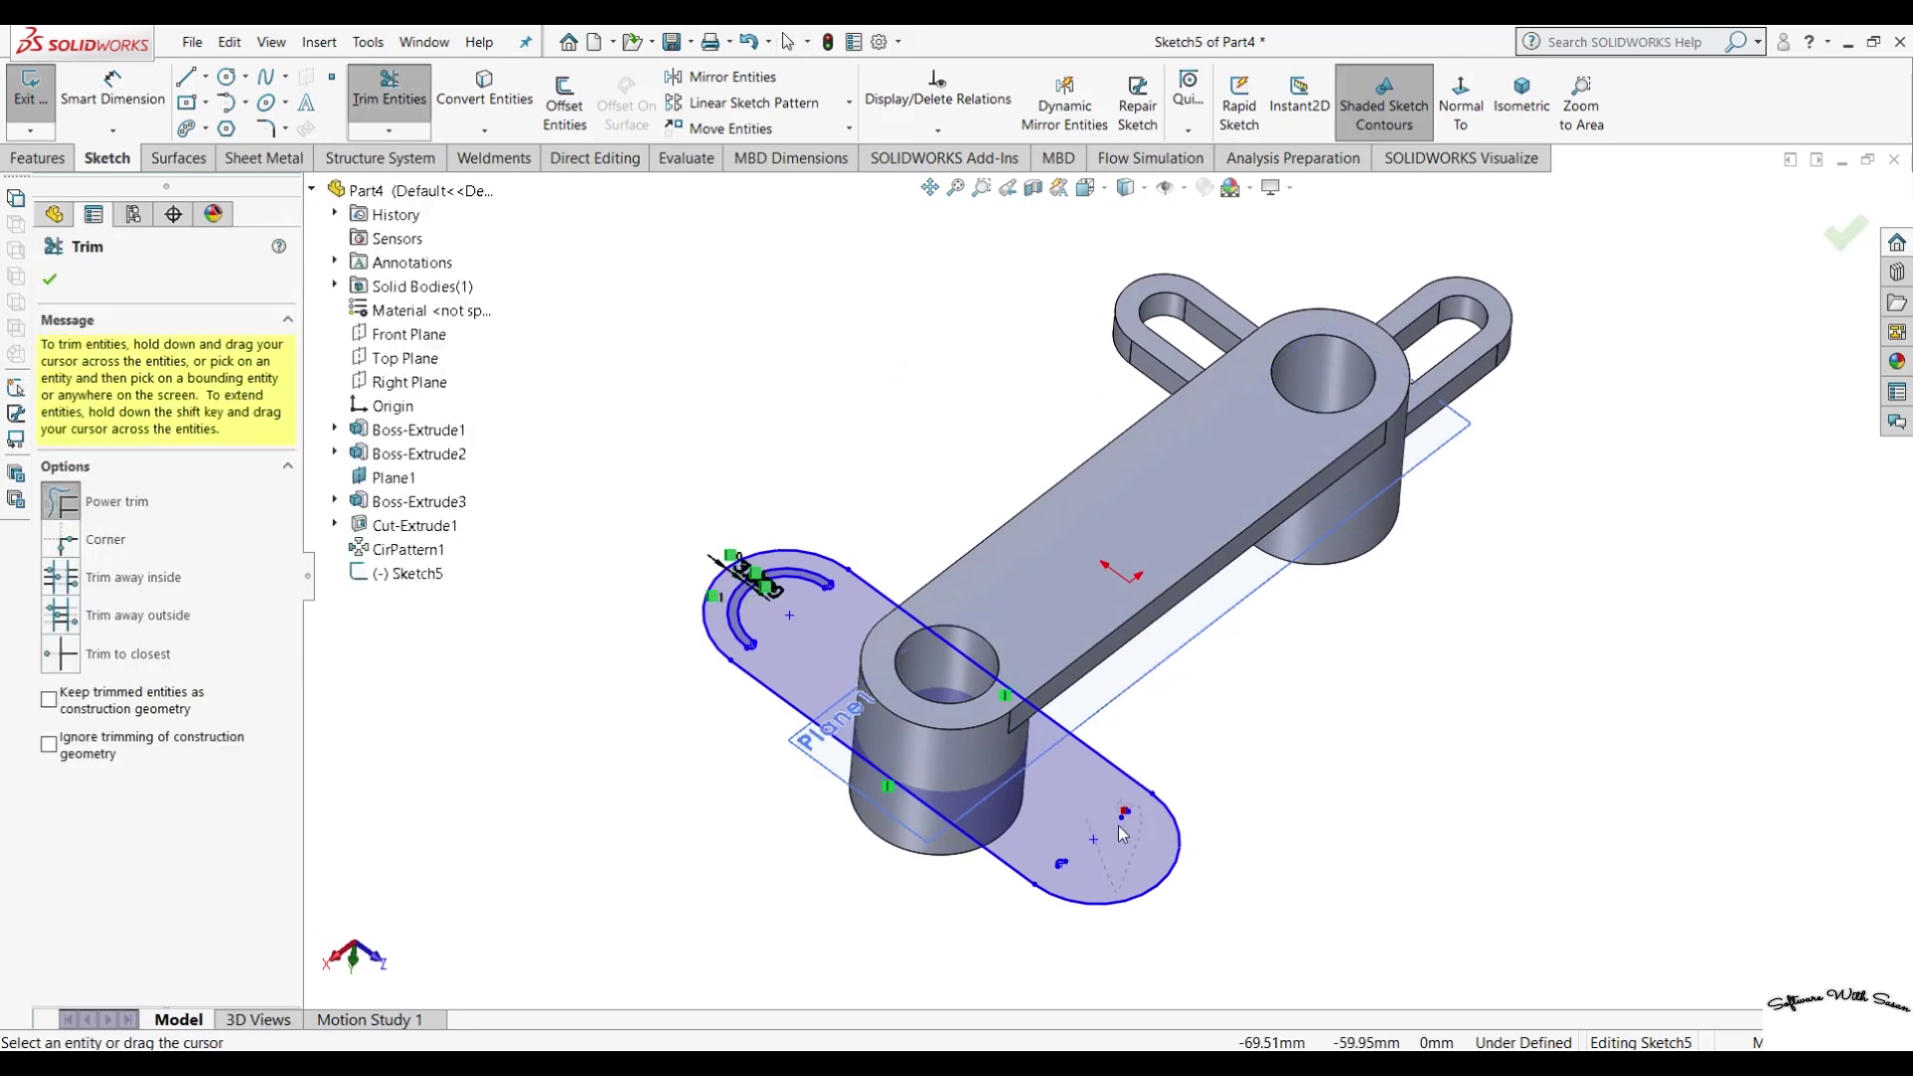
left_click_drag(1122, 835, 1058, 875)
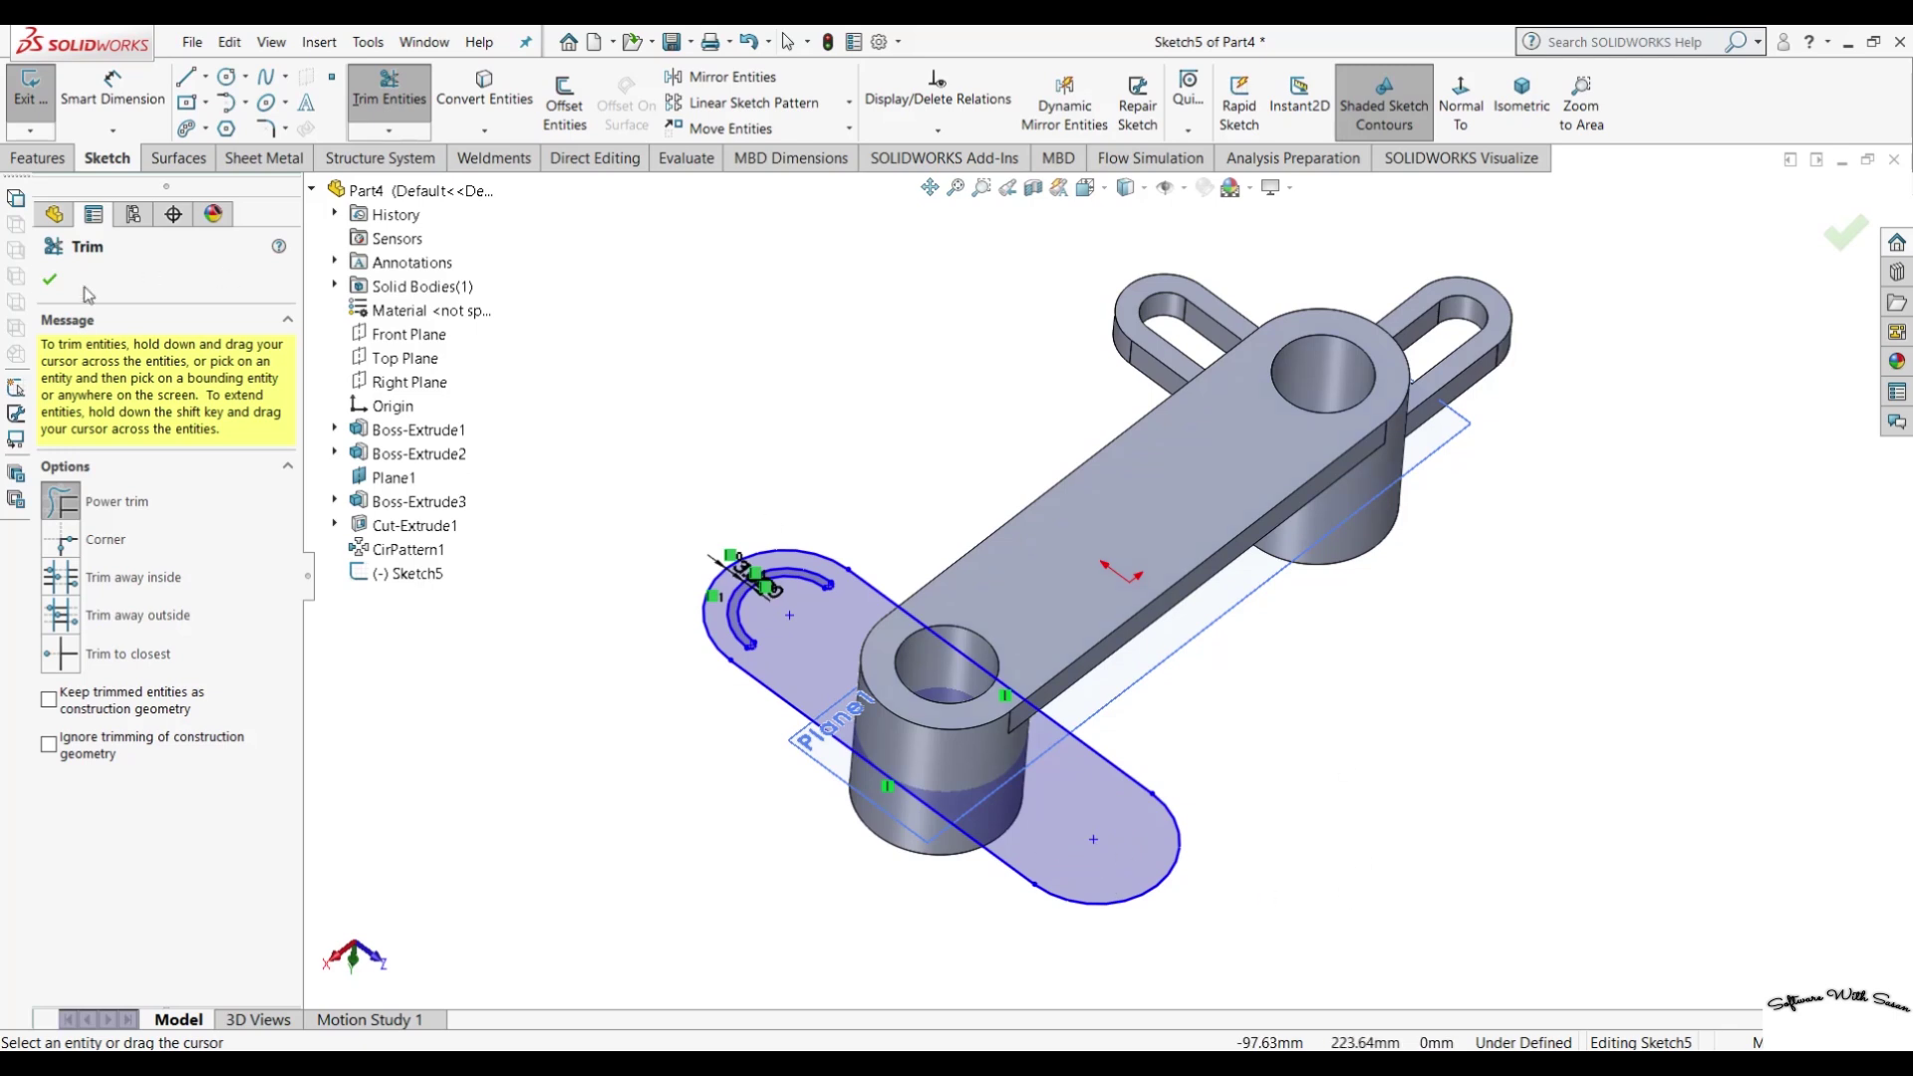
left_click(52, 281)
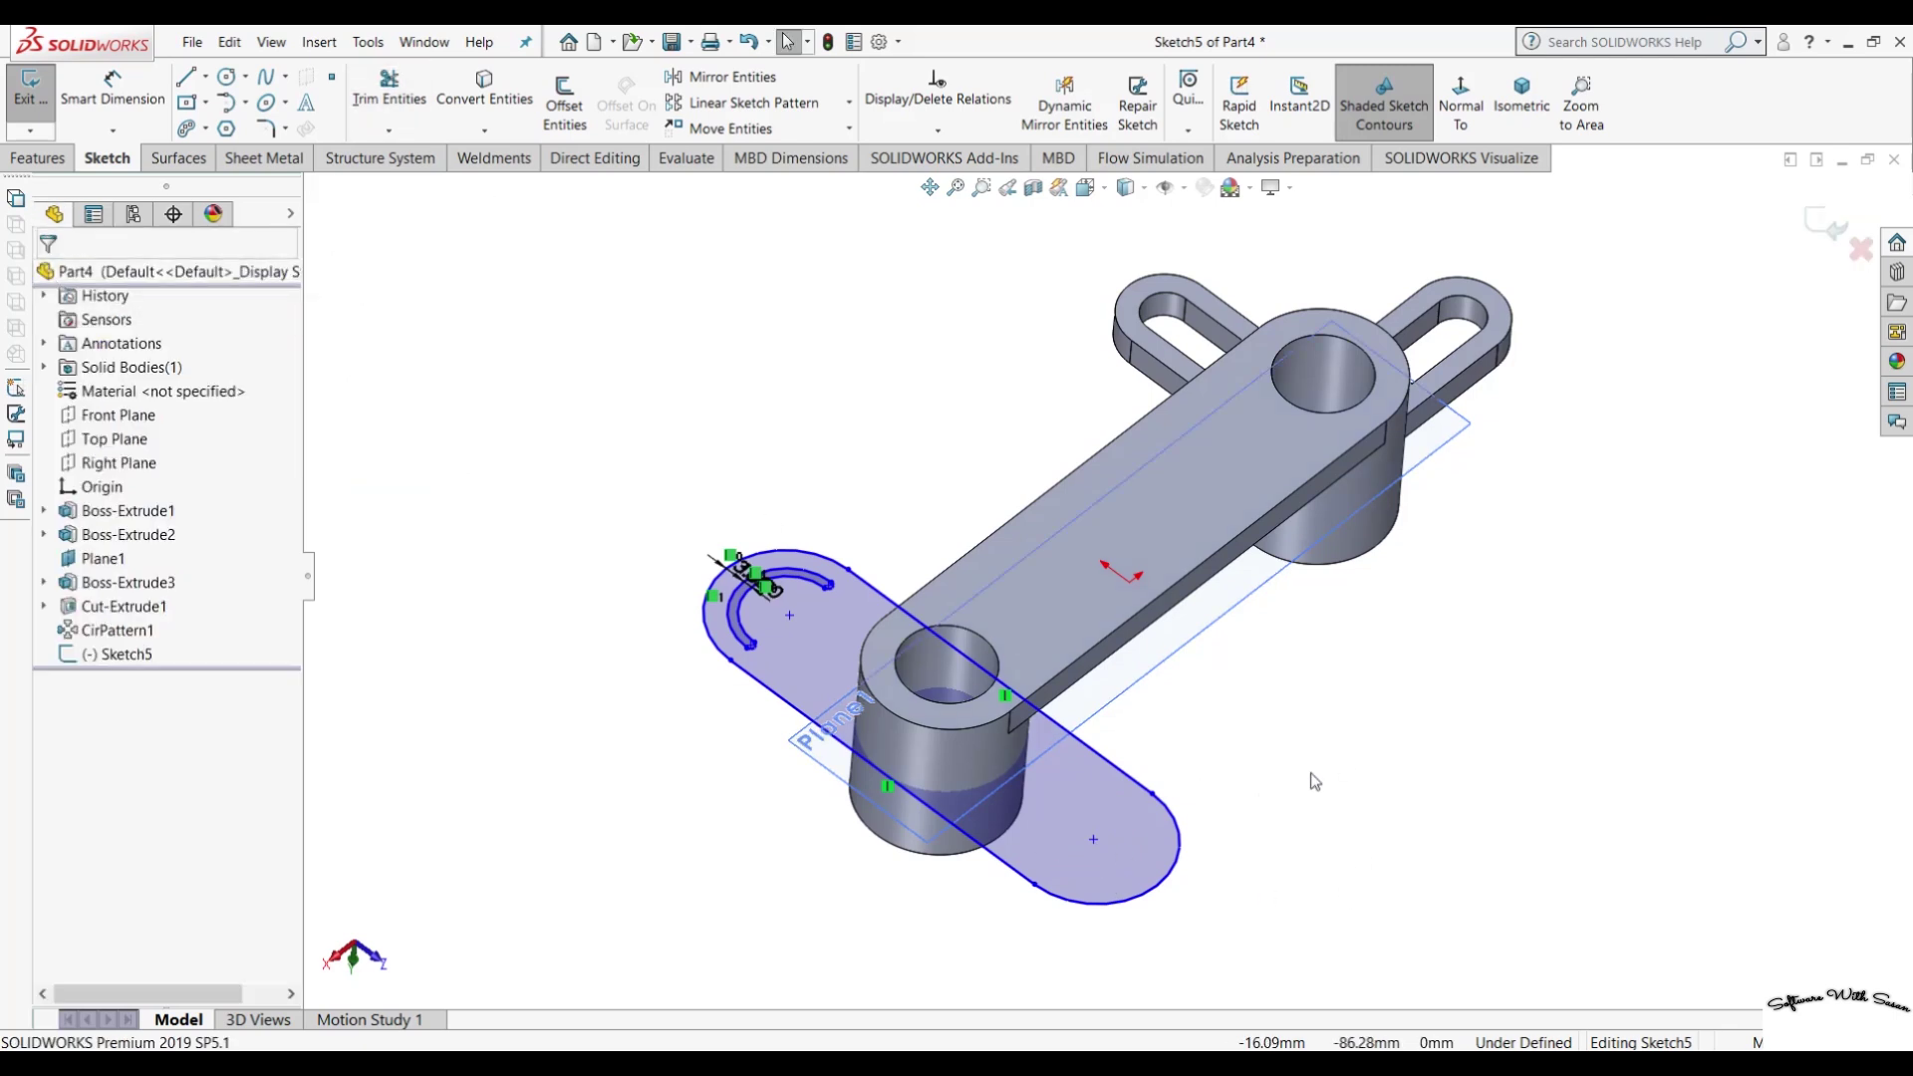
key("ctrl+8")
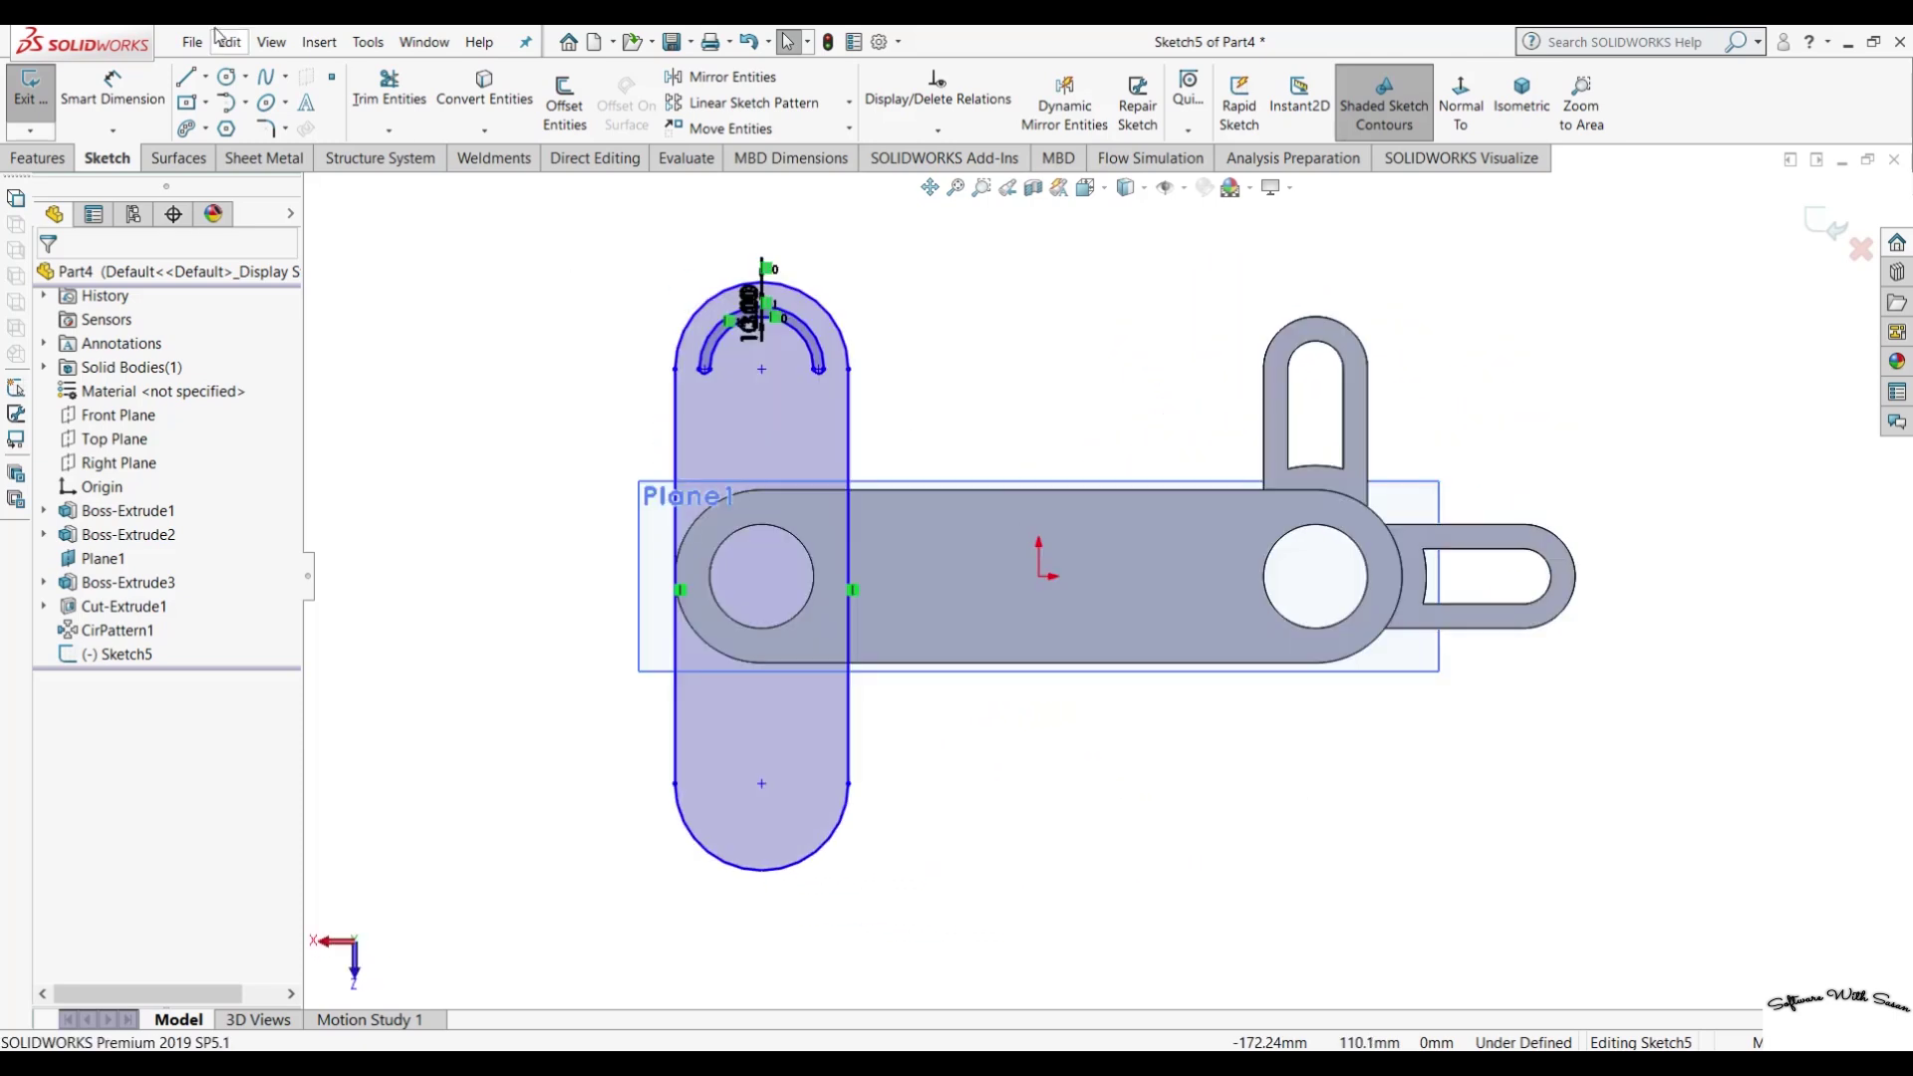
Draw a horizontal centerline from the plate's left edge to the origin.
left_click(204, 79)
left_click(235, 126)
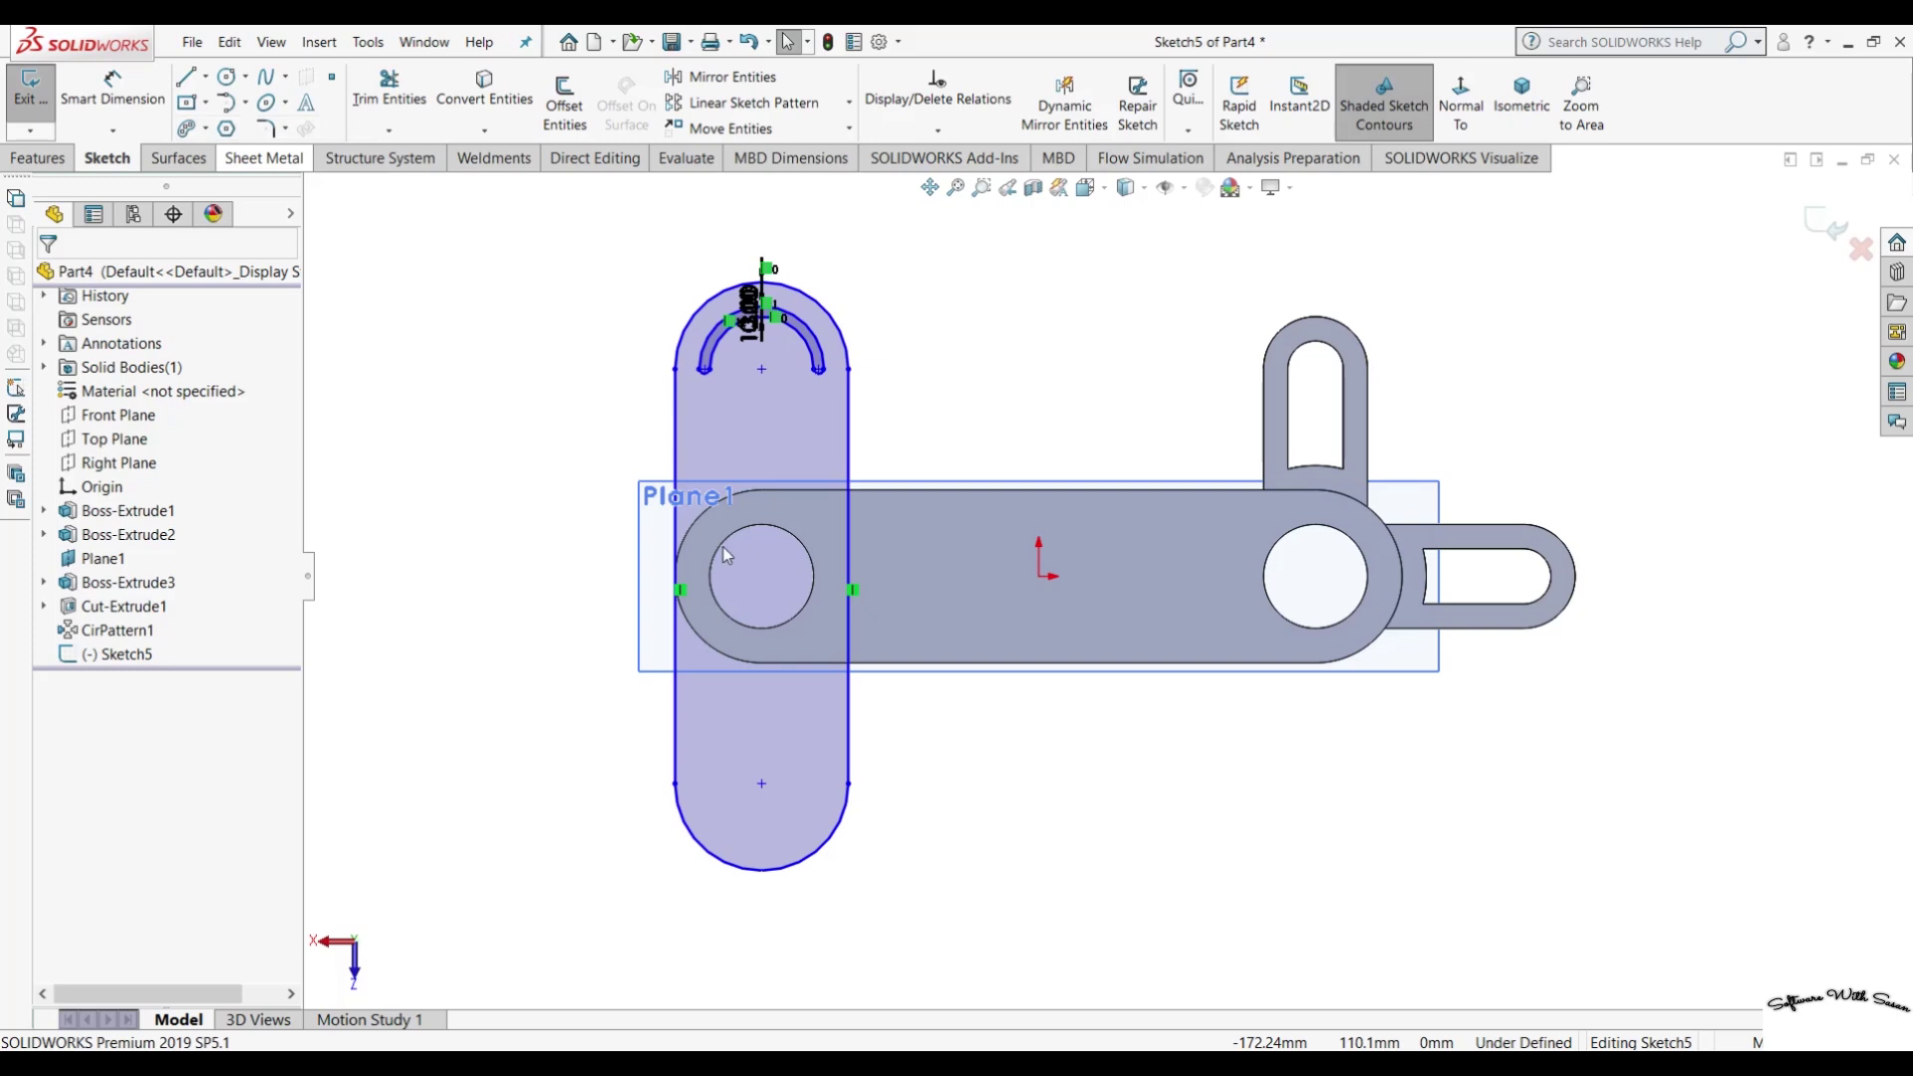
left_click(674, 575)
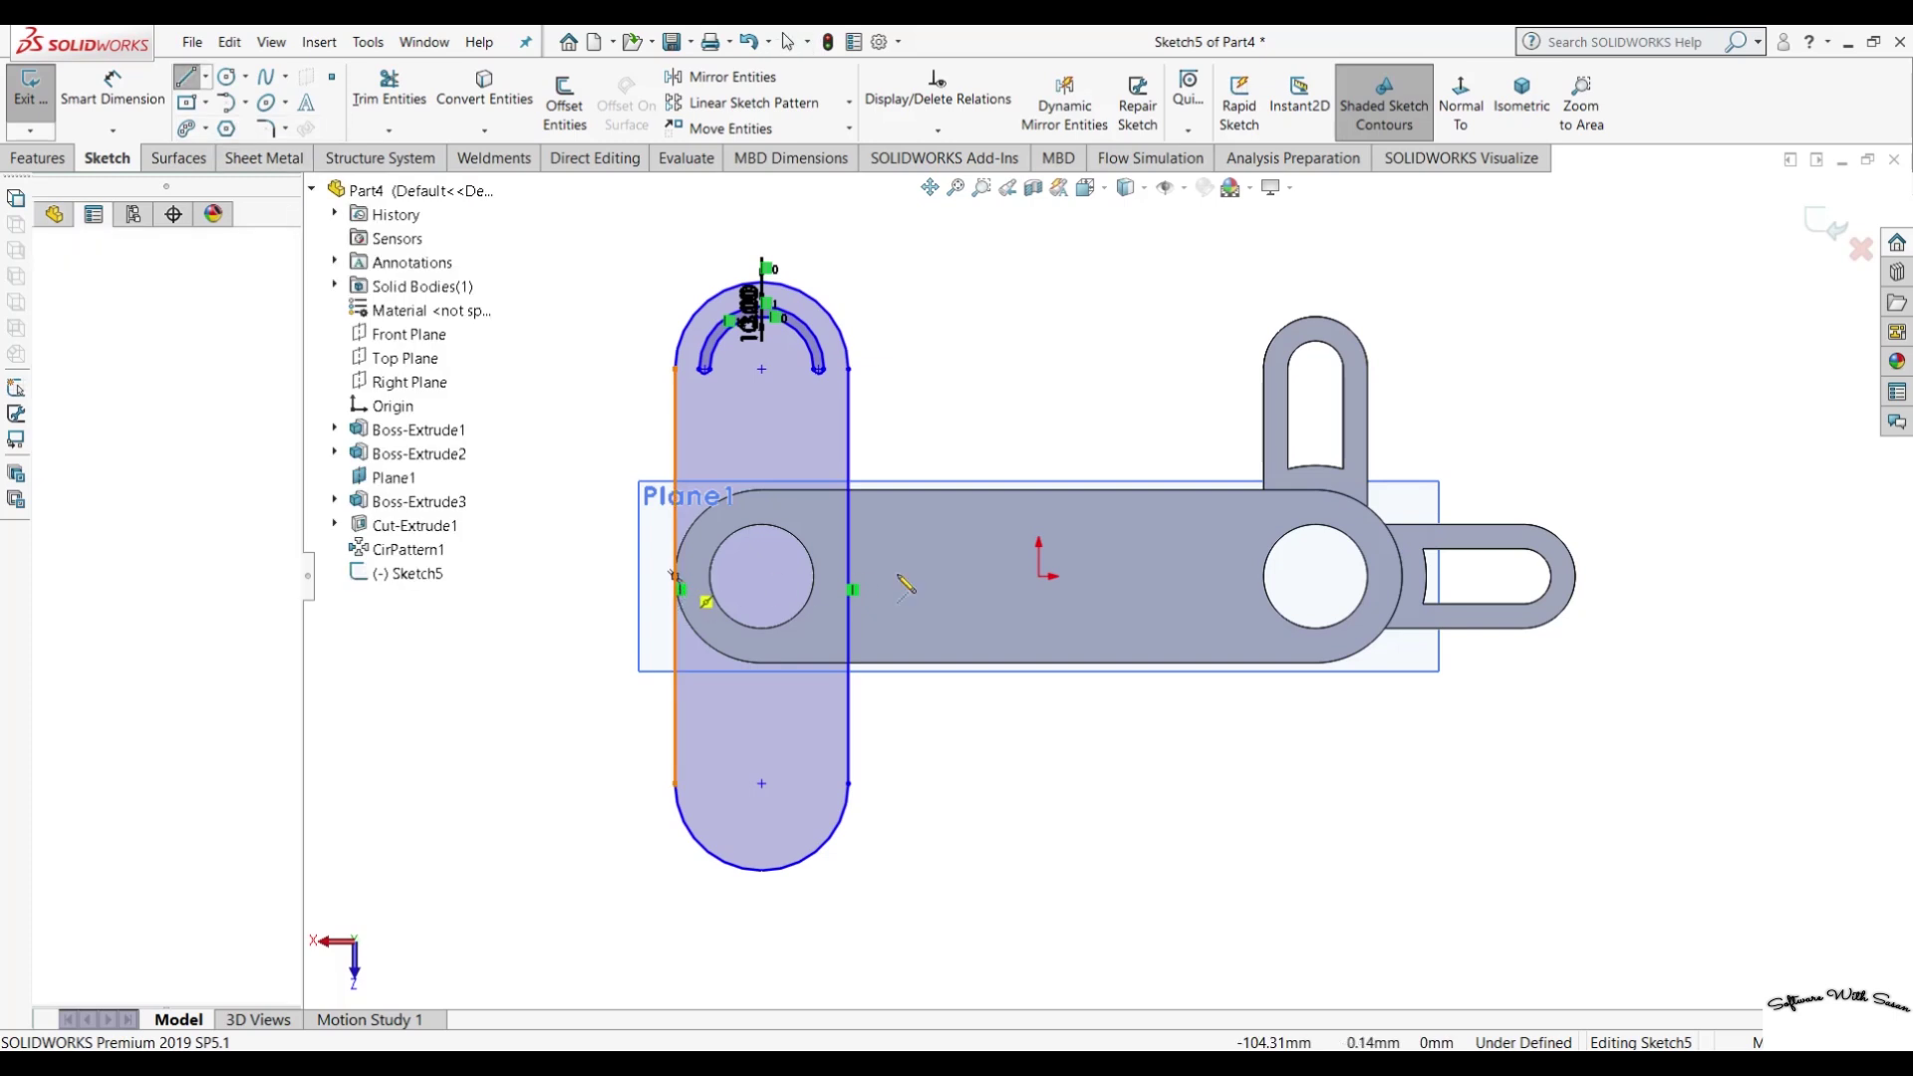
left_click(1039, 575)
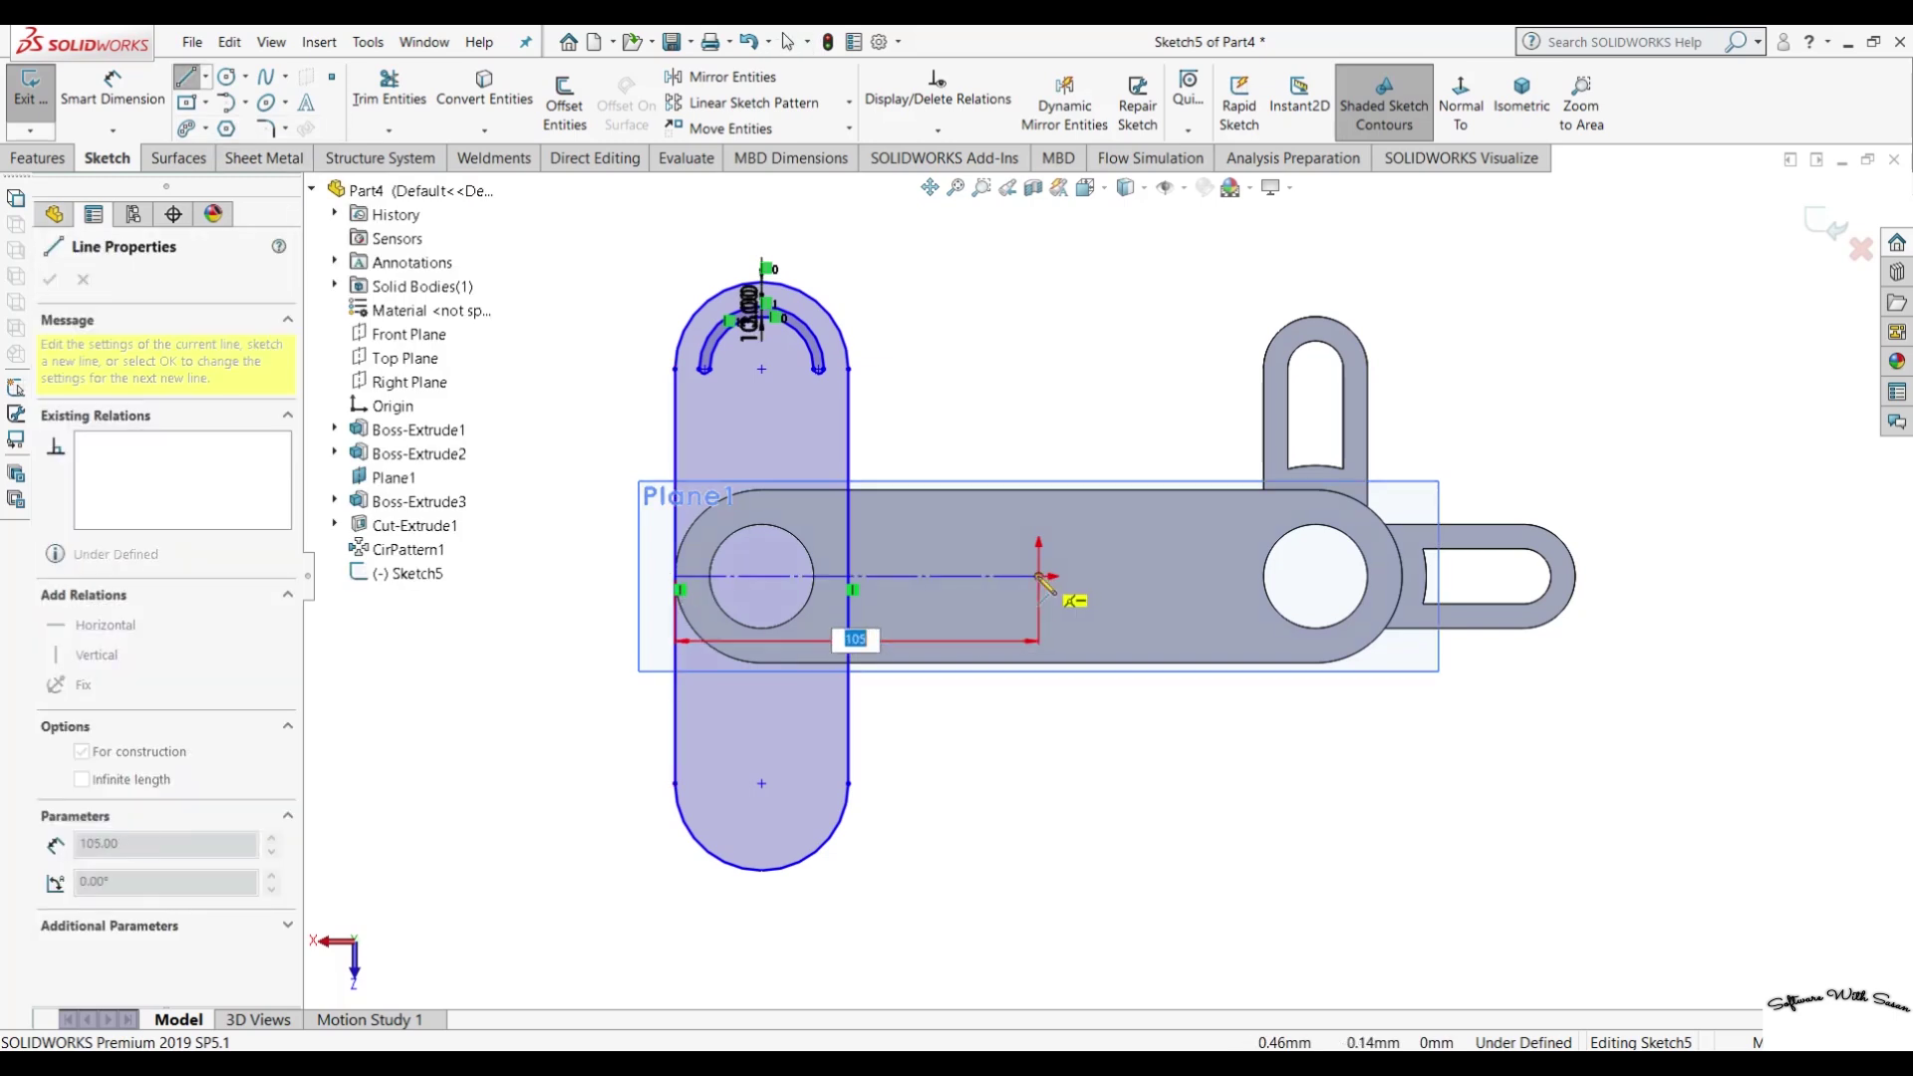
key("Escape")
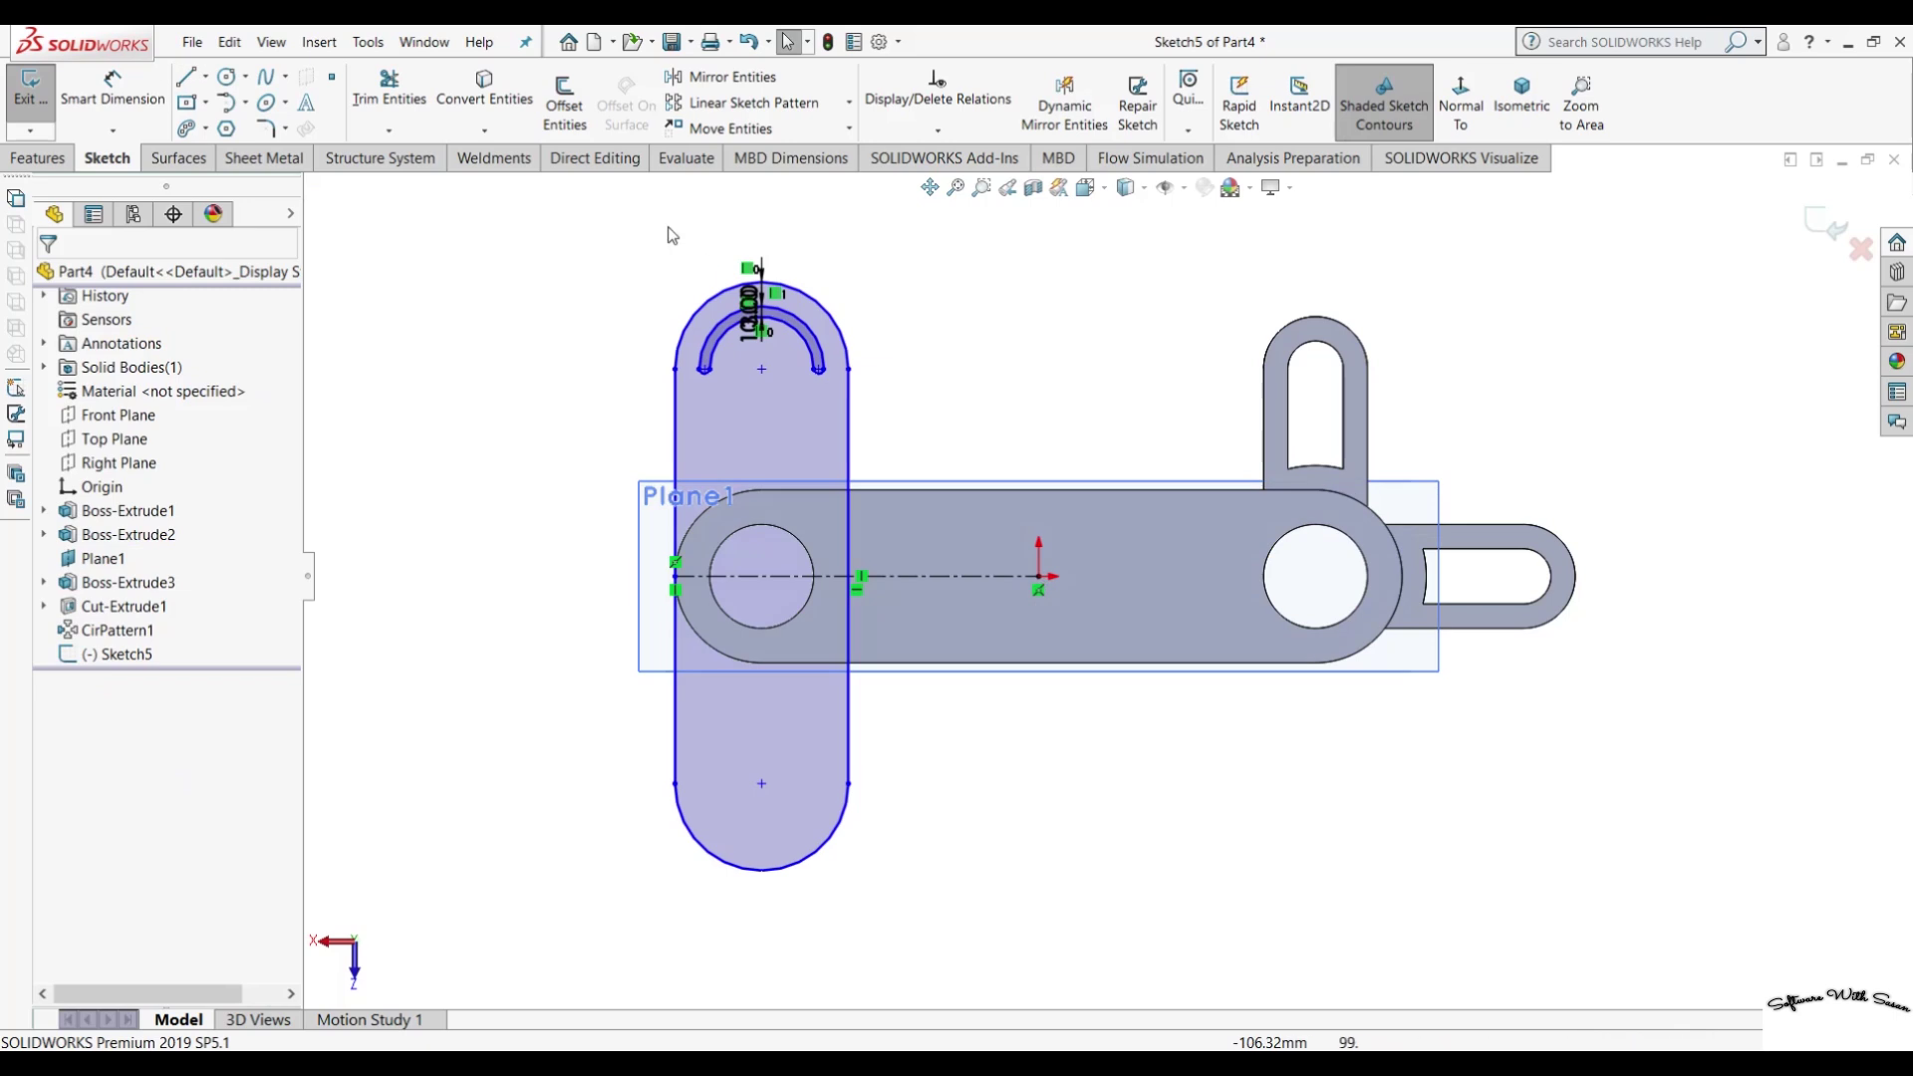
Mirror the three upper slot arcs about the centerline to the plate's lower end.
left_click(742, 79)
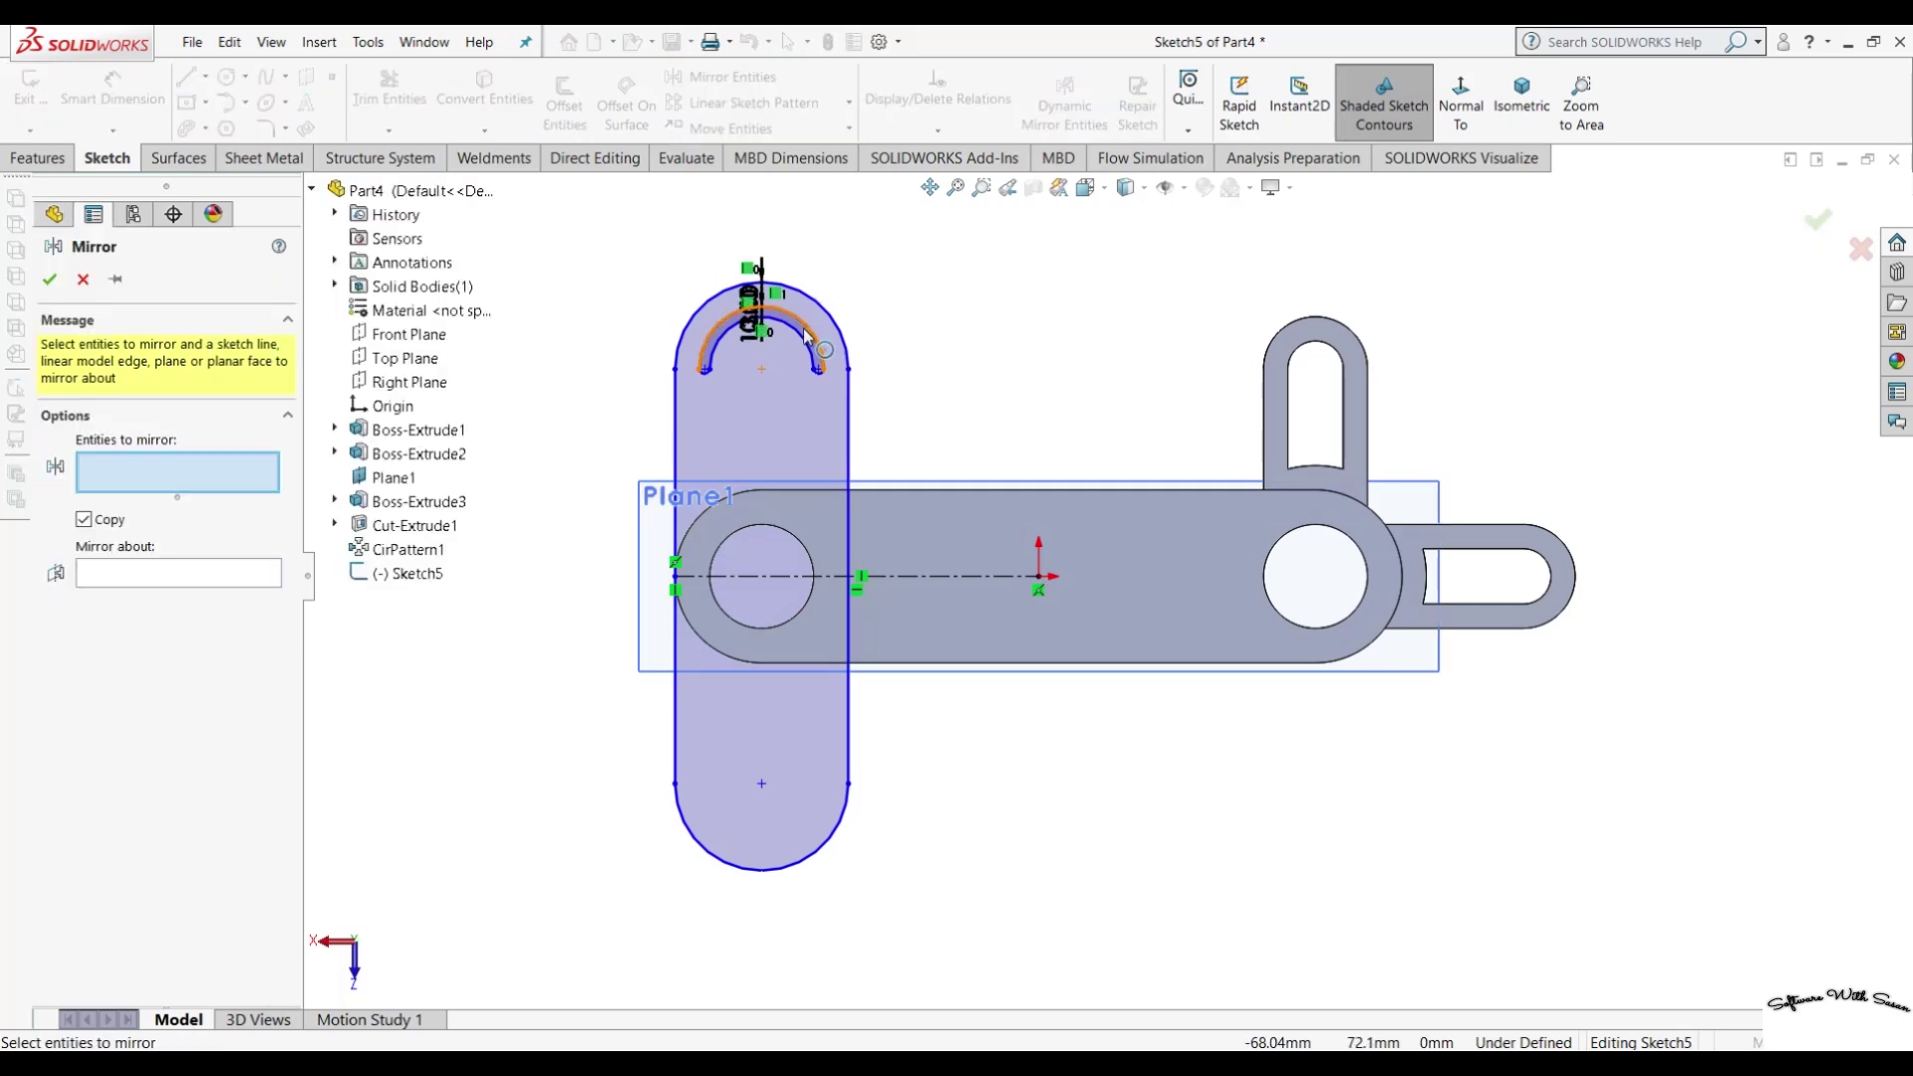
left_click(815, 357)
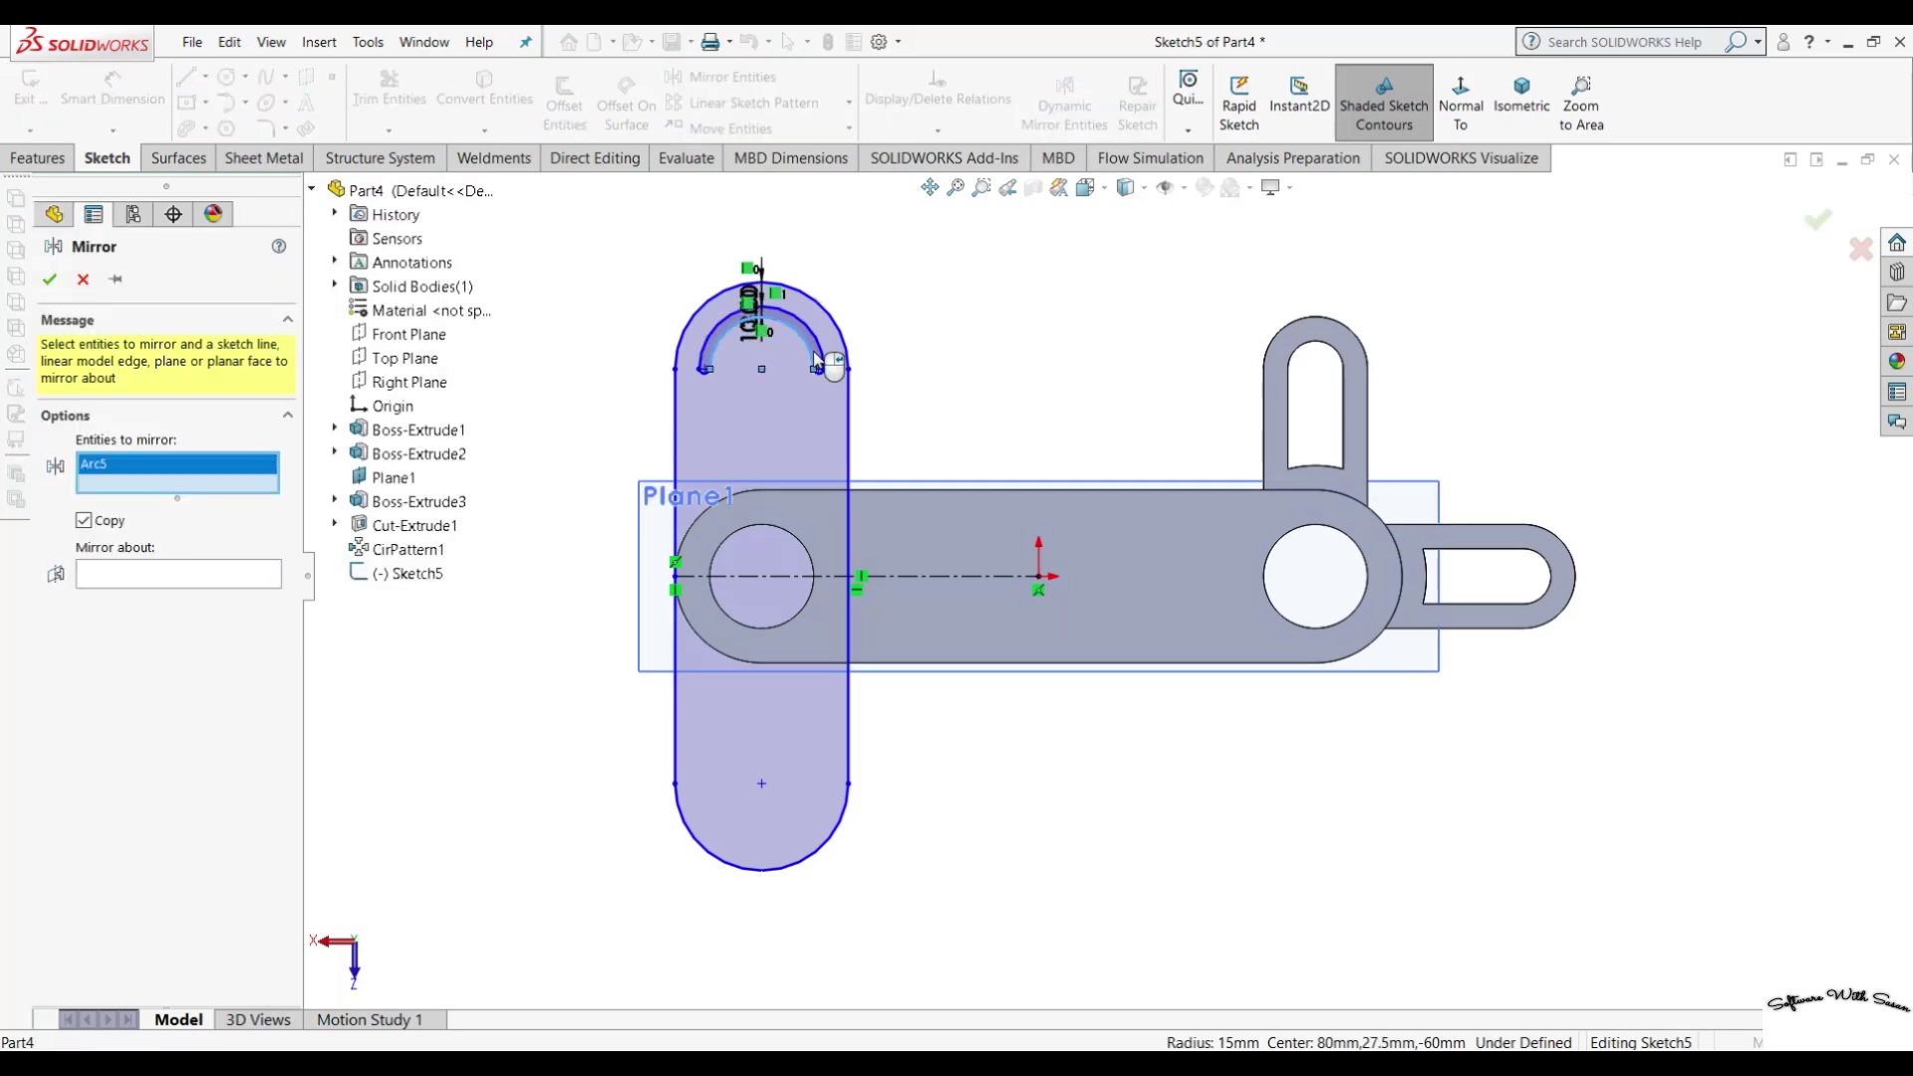
left_click(820, 382)
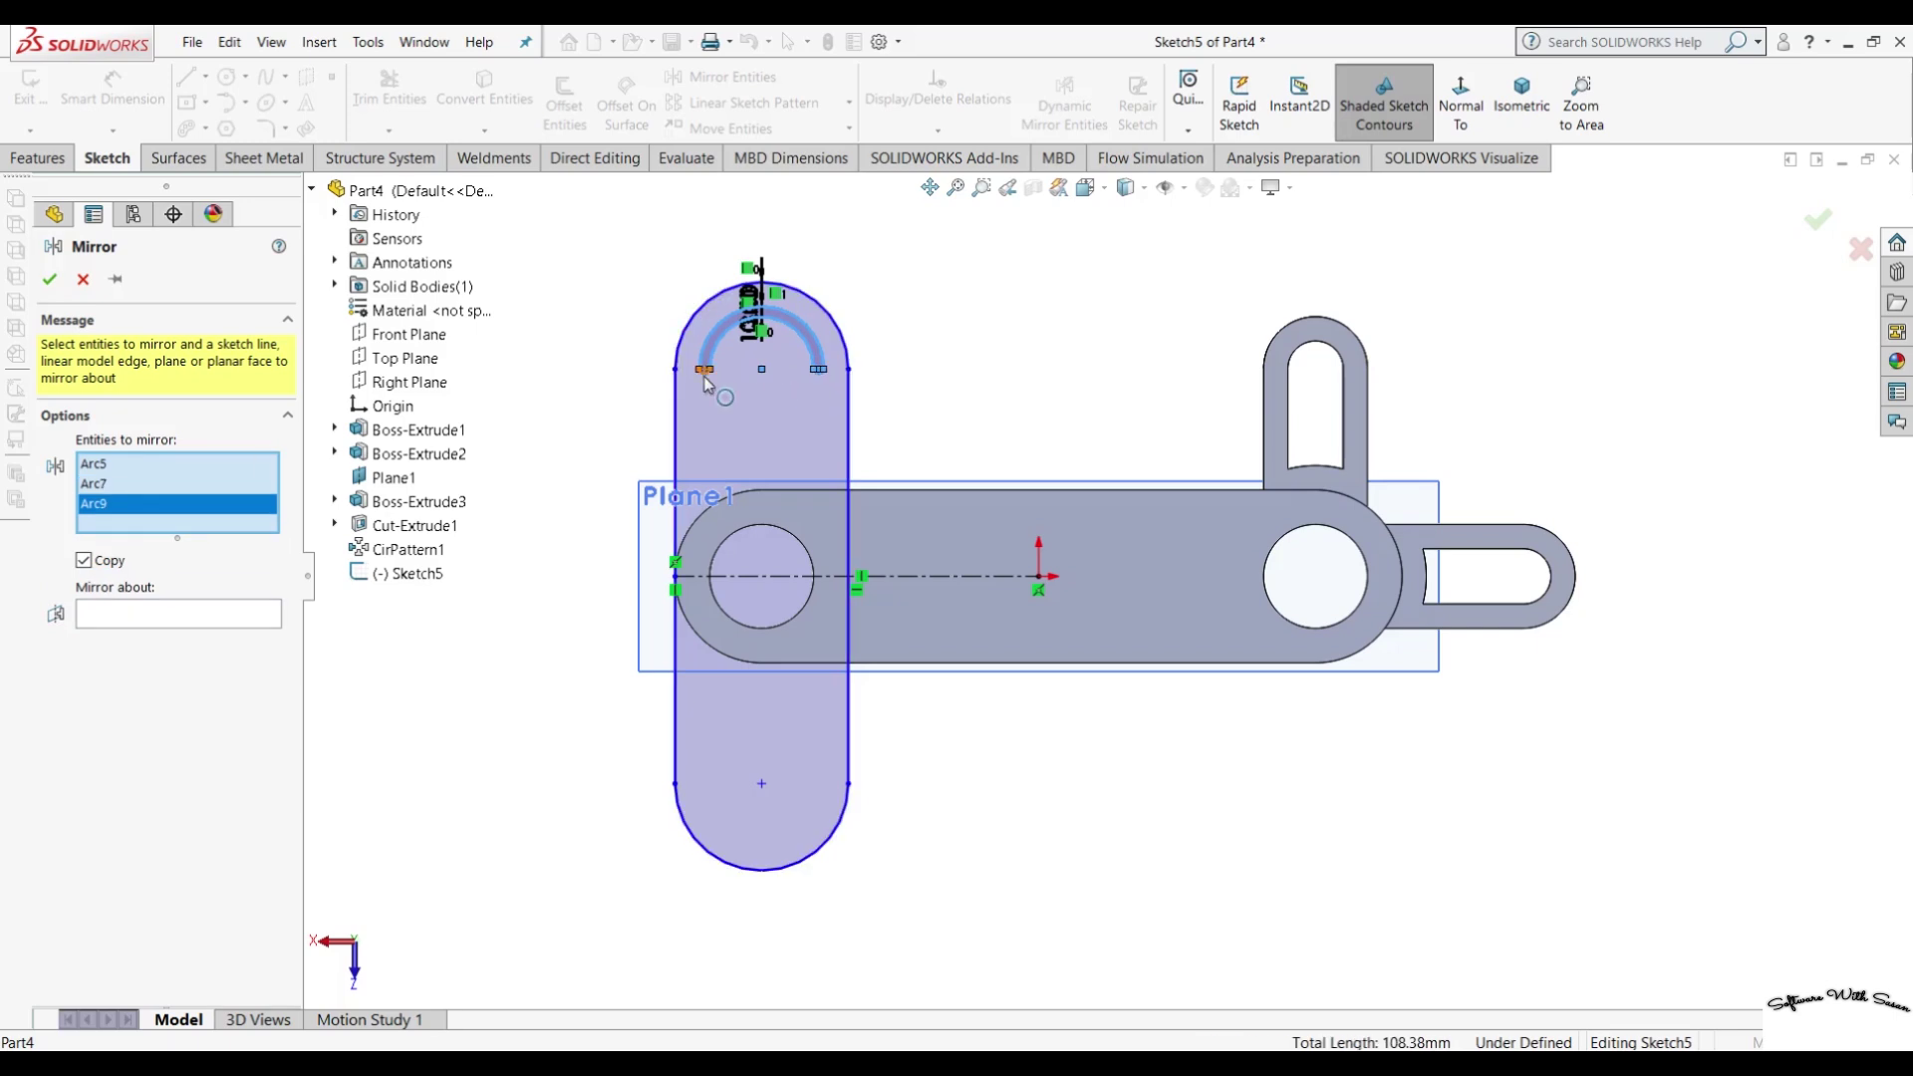
left_click(682, 333)
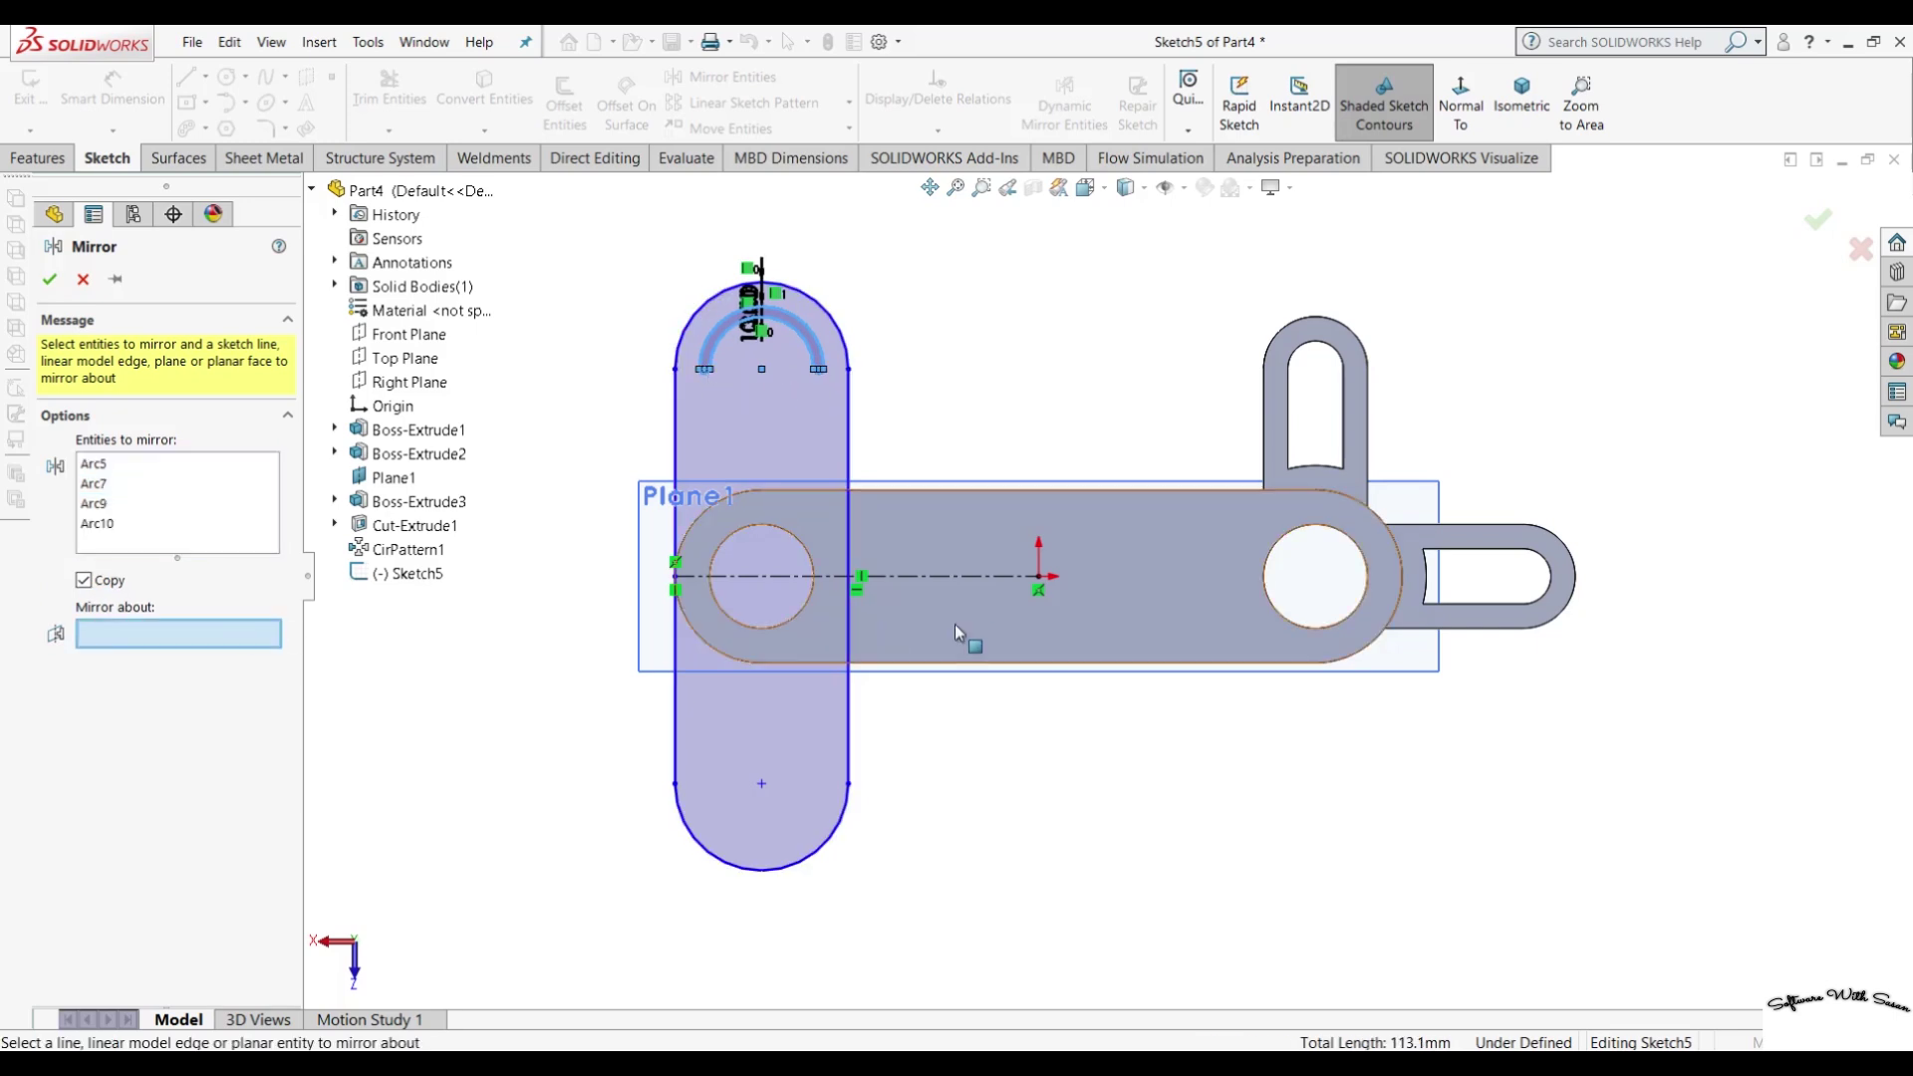
left_click(973, 584)
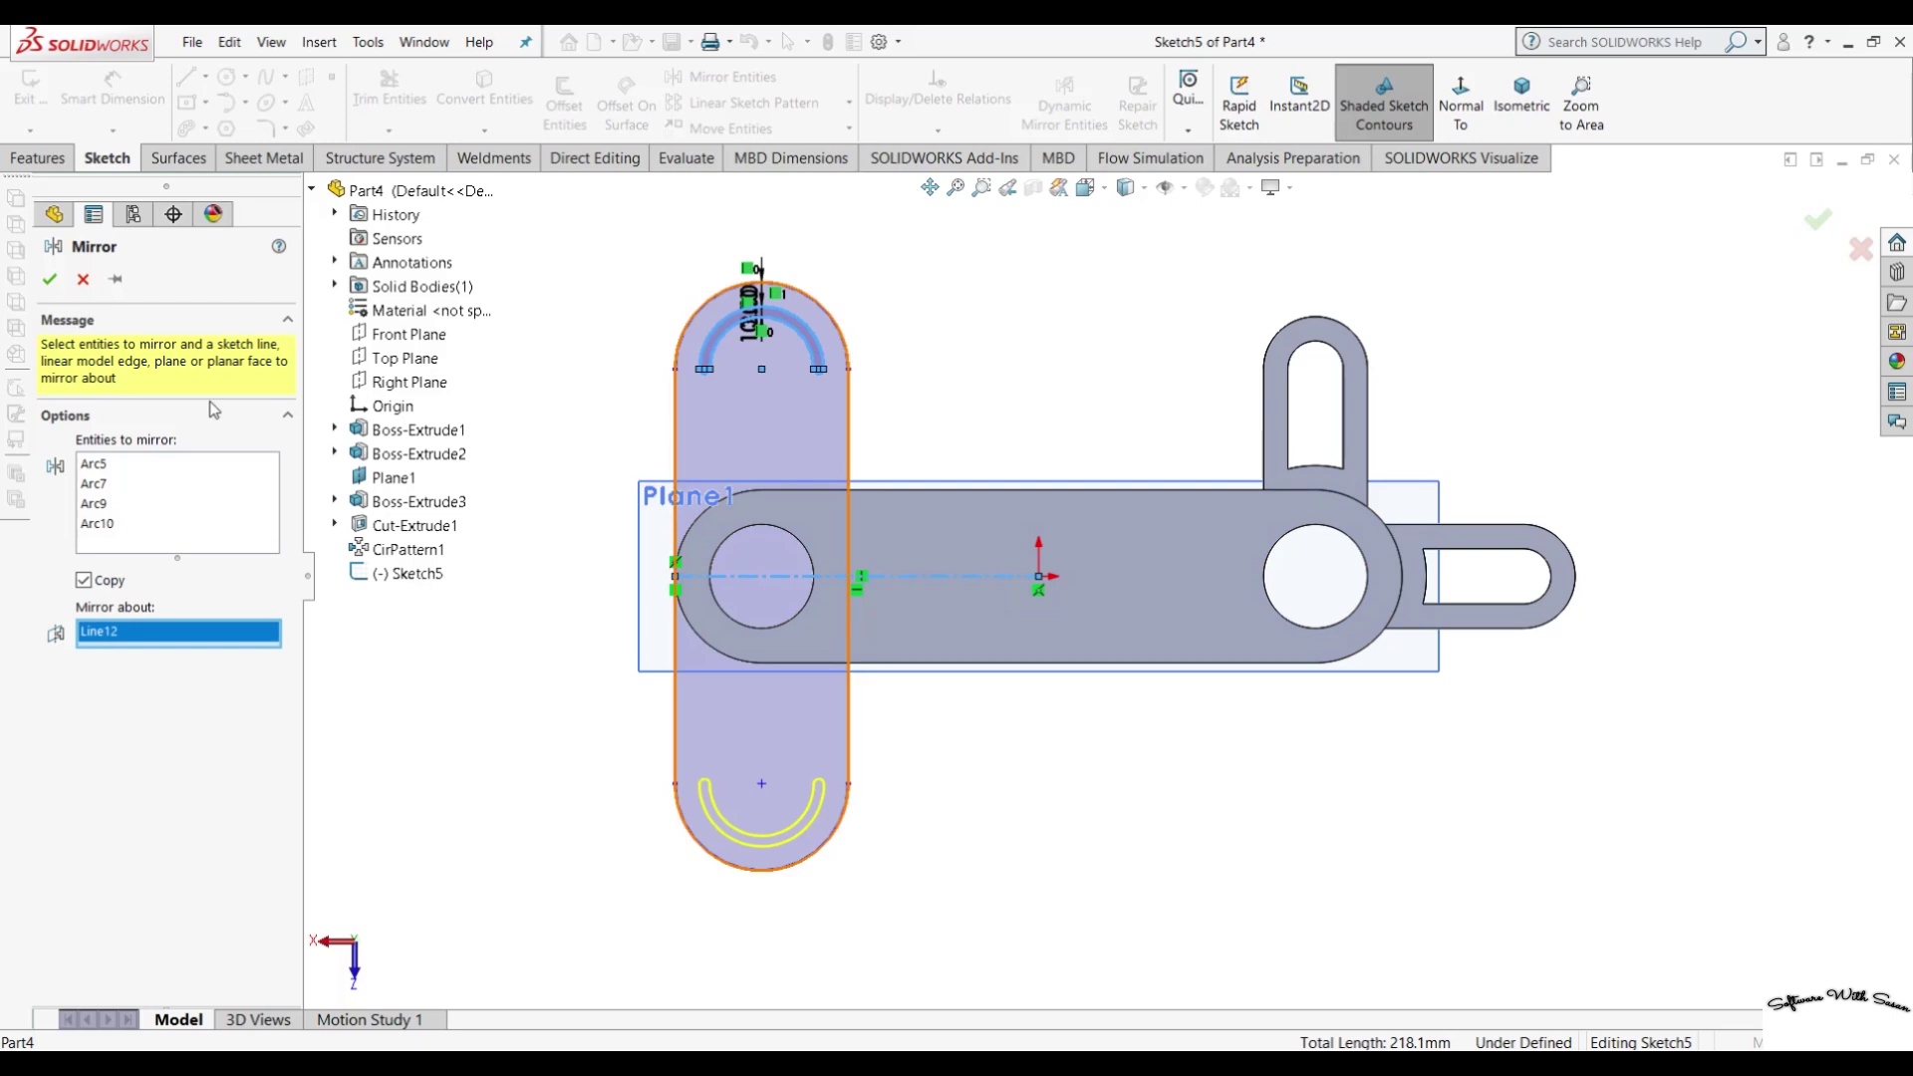
left_click(47, 281)
mouse_move(371, 670)
middle_mouse_down()
mouse_move(504, 341)
mouse_move(531, 488)
mouse_move(558, 469)
middle_mouse_up()
Extrude Sketch5 10 mm Mid Plane as Boss-Extrude4.
left_click(38, 158)
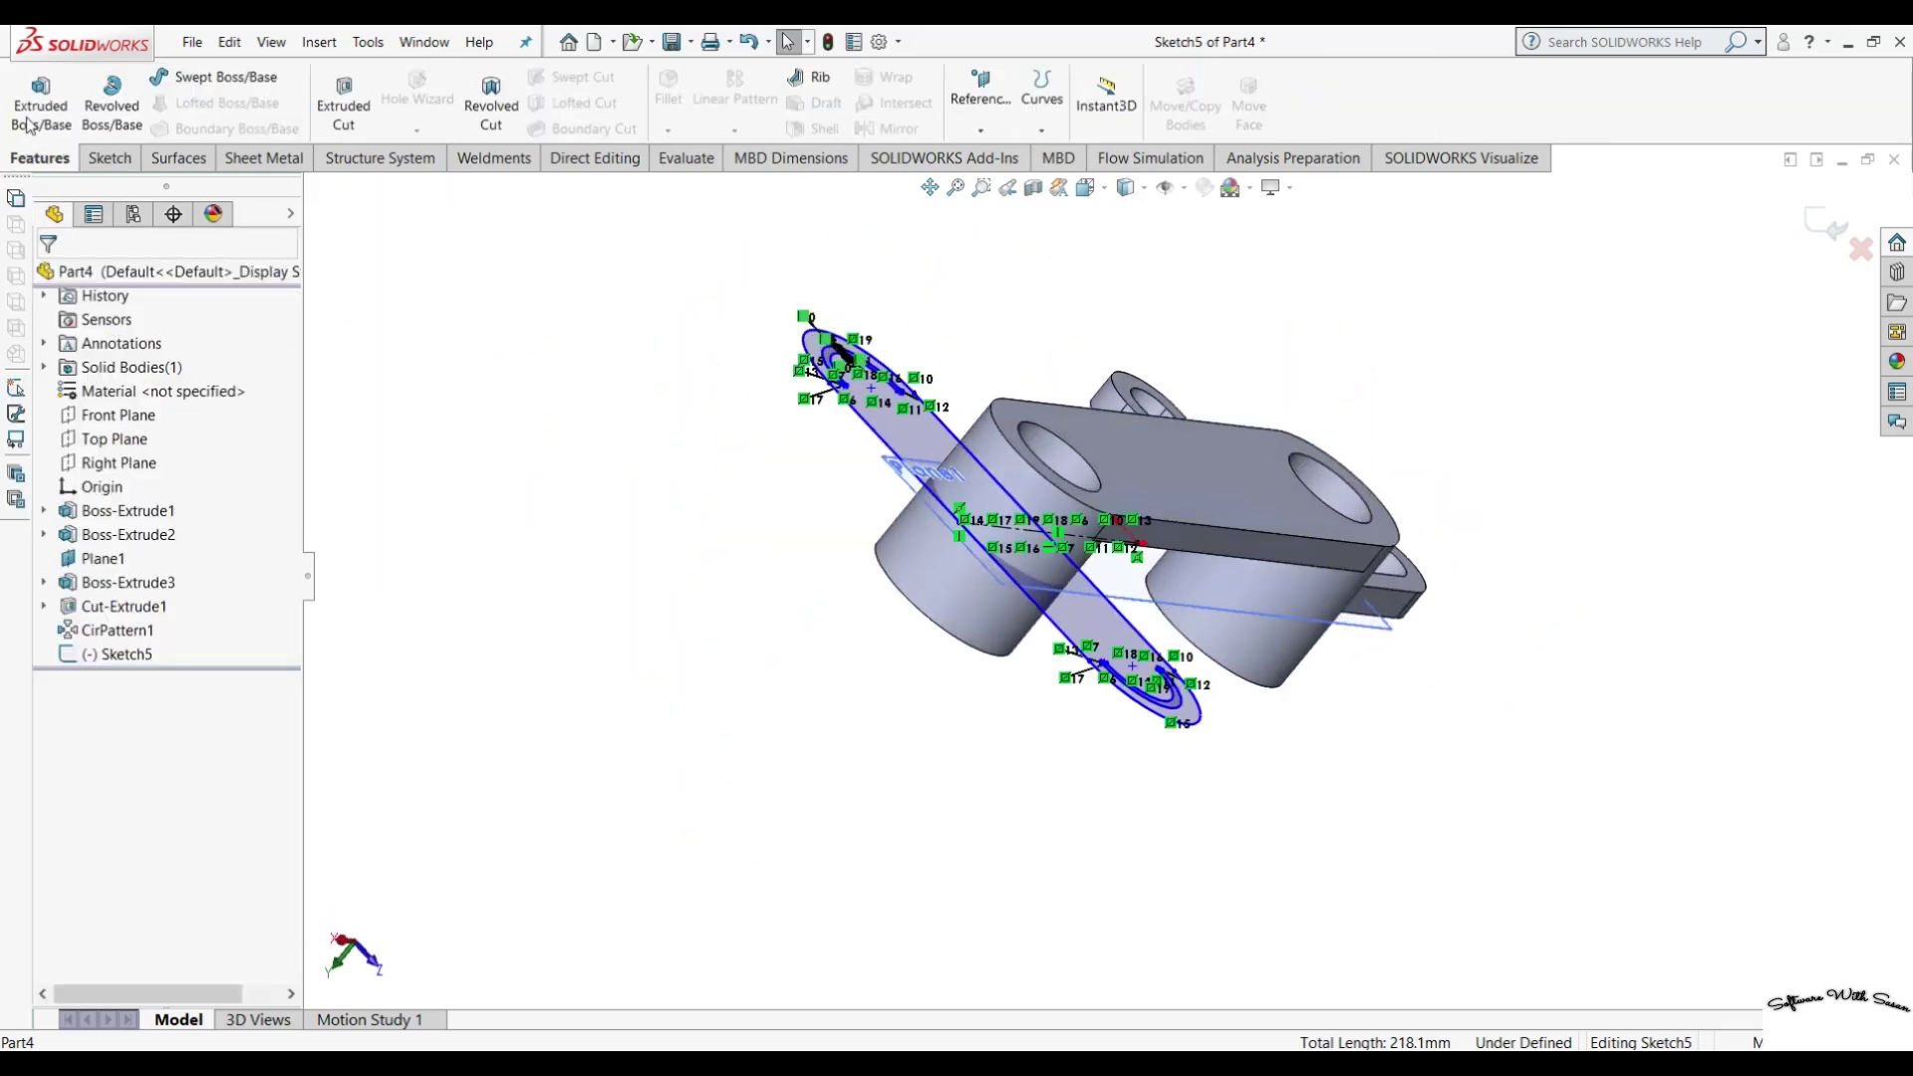
left_click(27, 117)
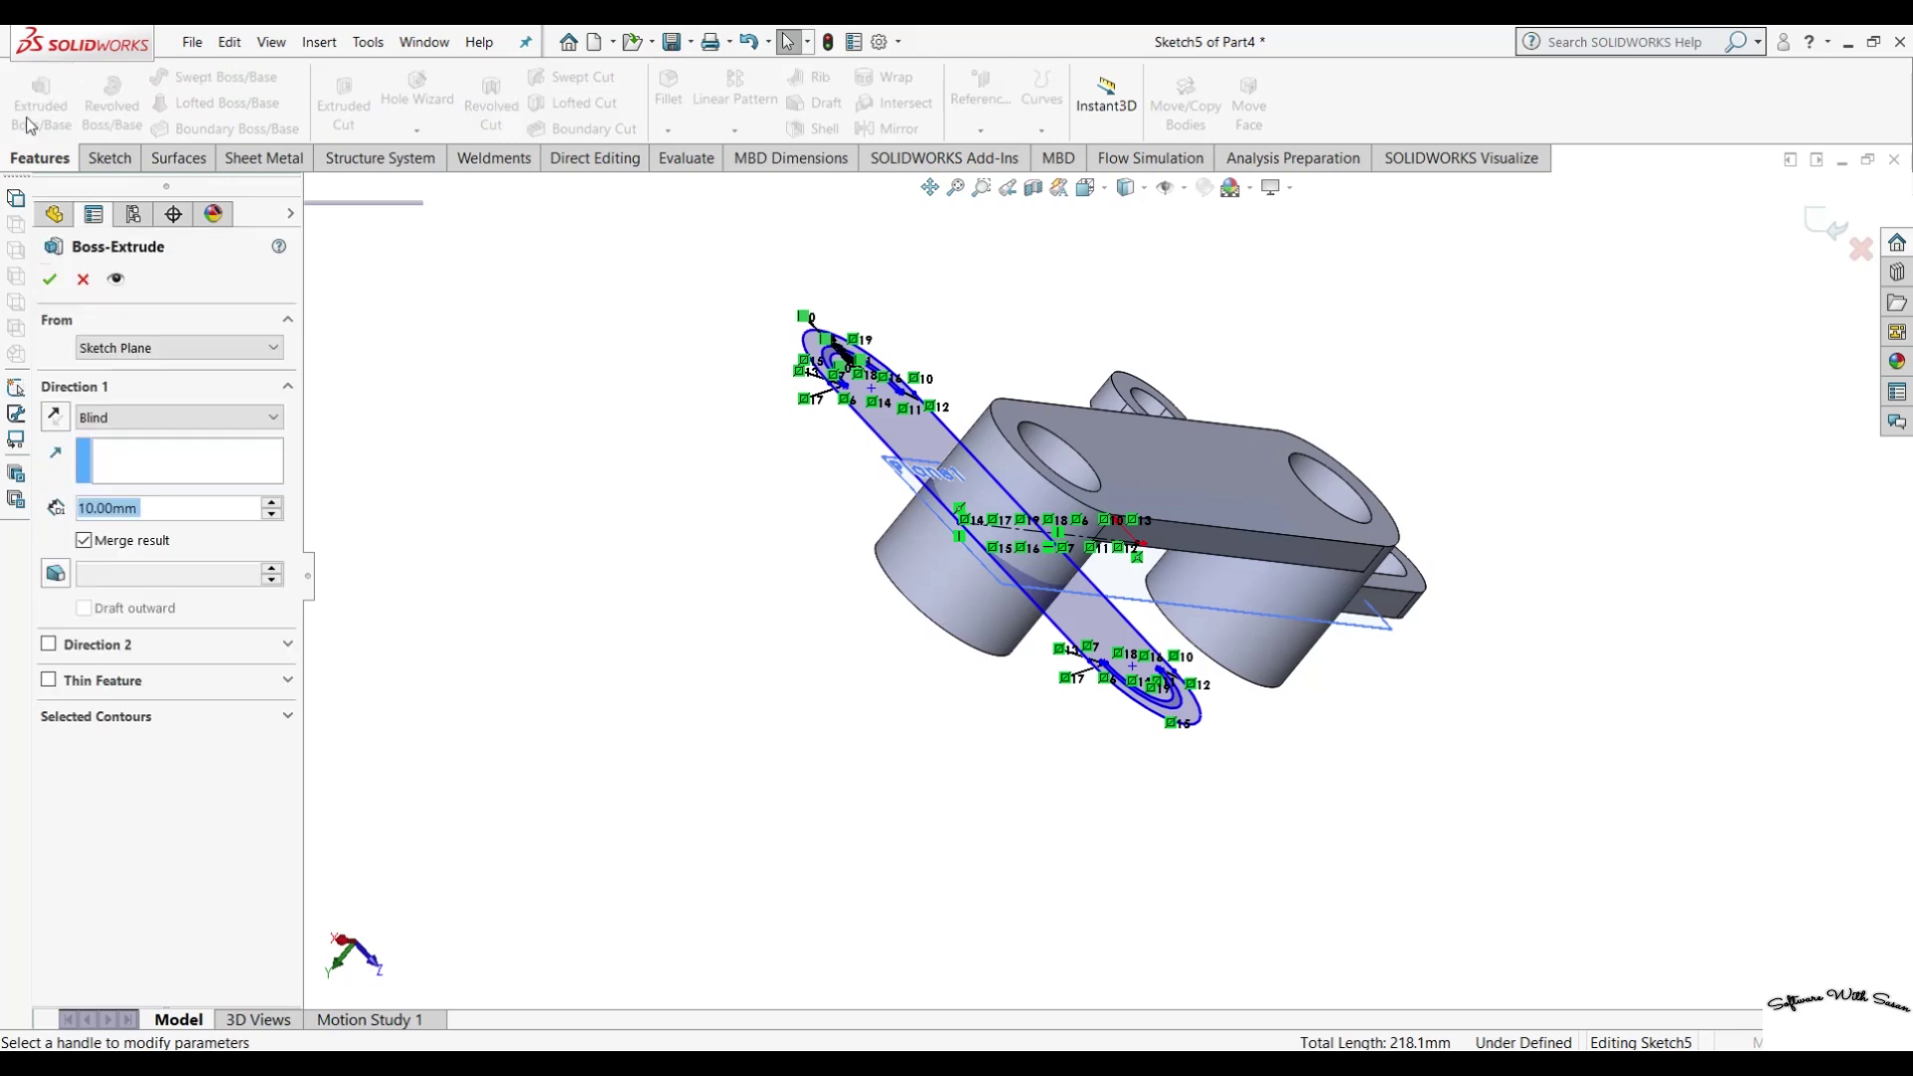
left_click(126, 419)
left_click(117, 525)
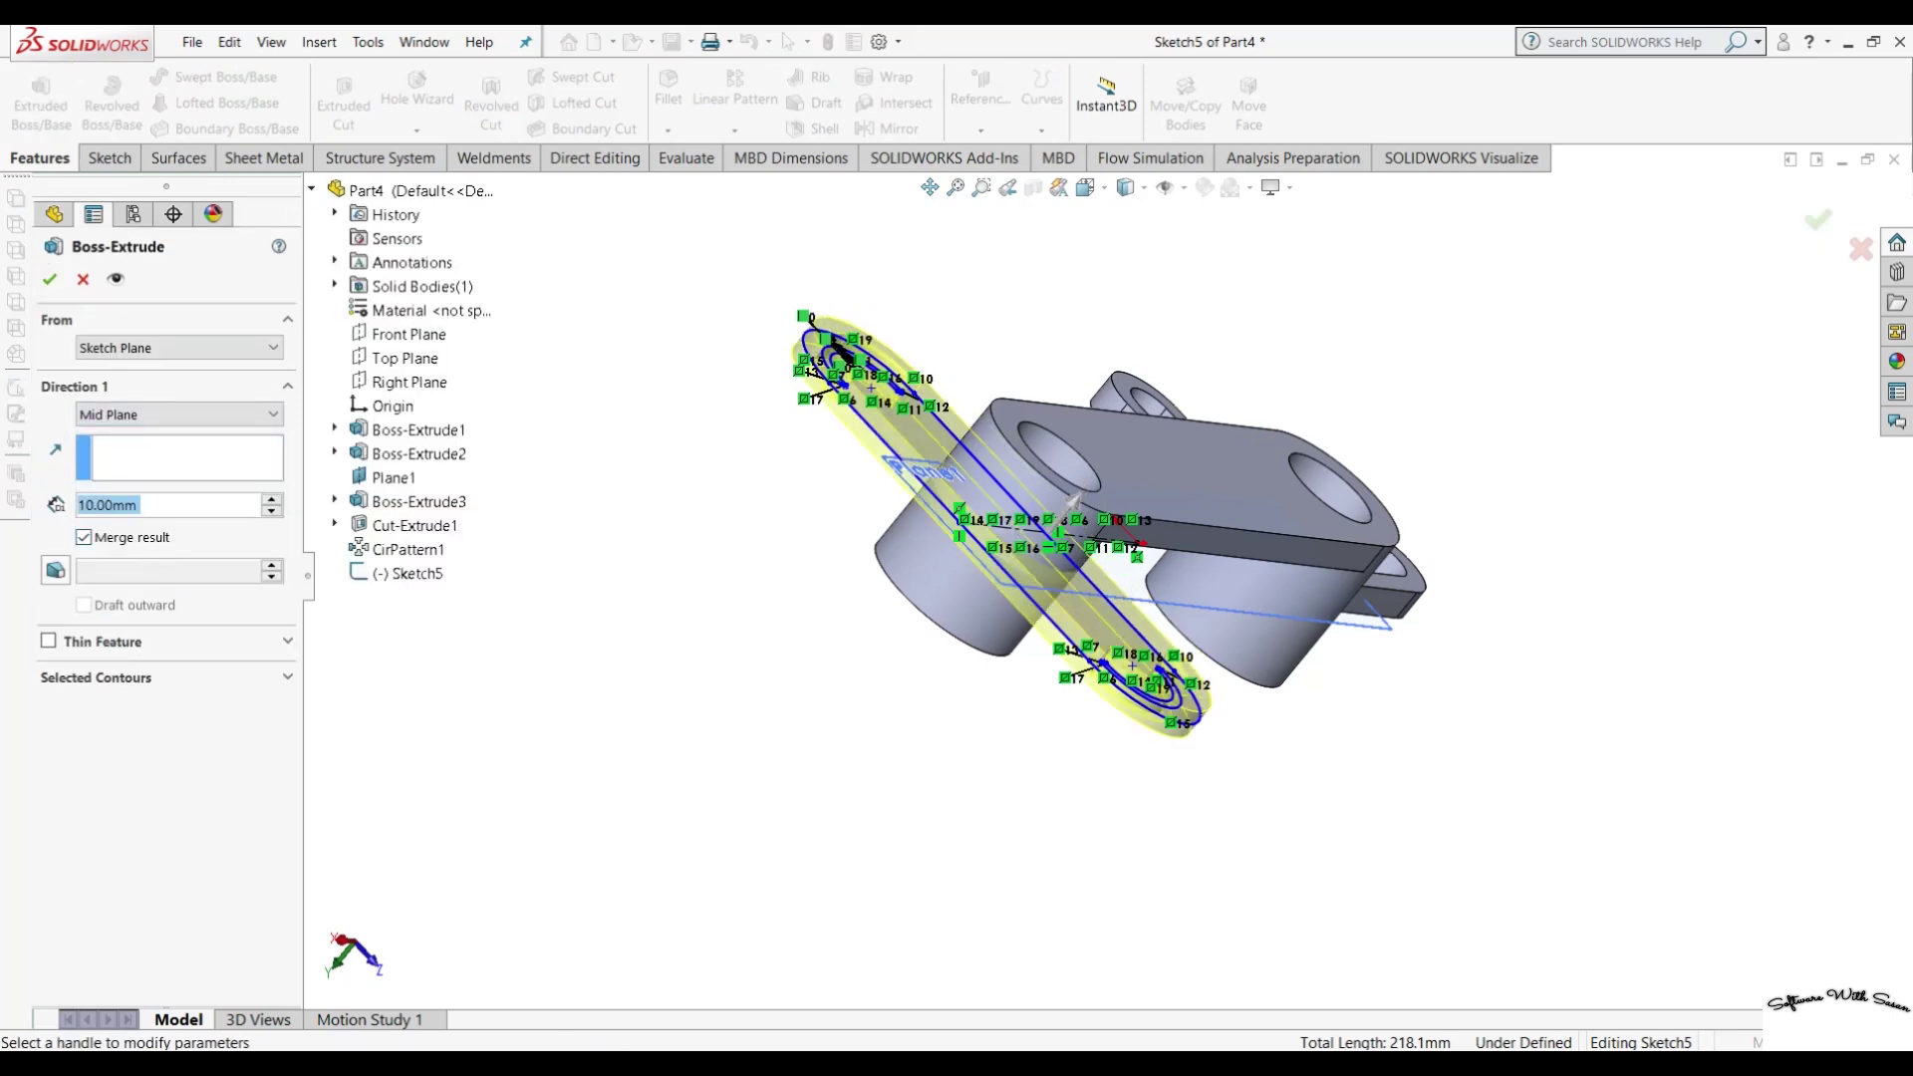
left_click(49, 279)
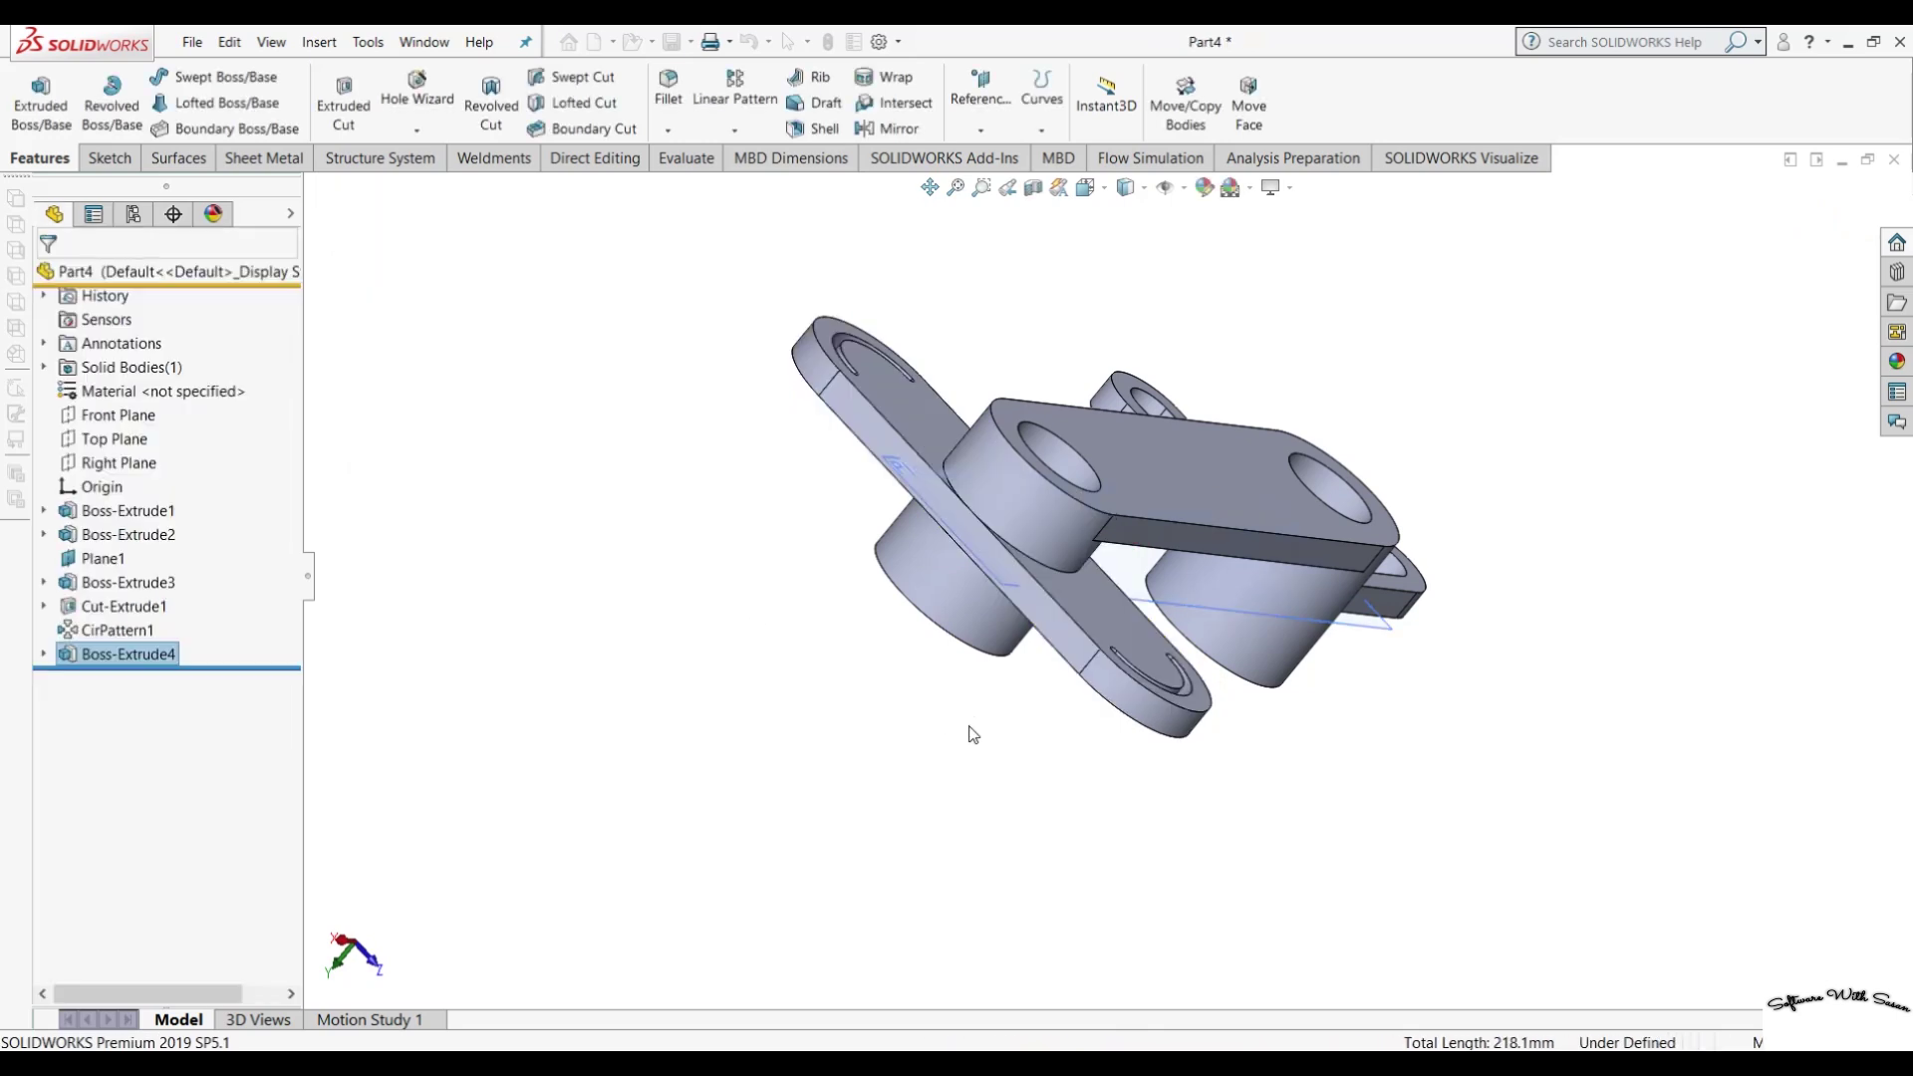
mouse_move(922, 752)
middle_mouse_down()
mouse_move(745, 583)
mouse_move(381, 832)
mouse_move(446, 853)
mouse_move(391, 647)
mouse_move(869, 1042)
mouse_move(797, 199)
middle_mouse_up()
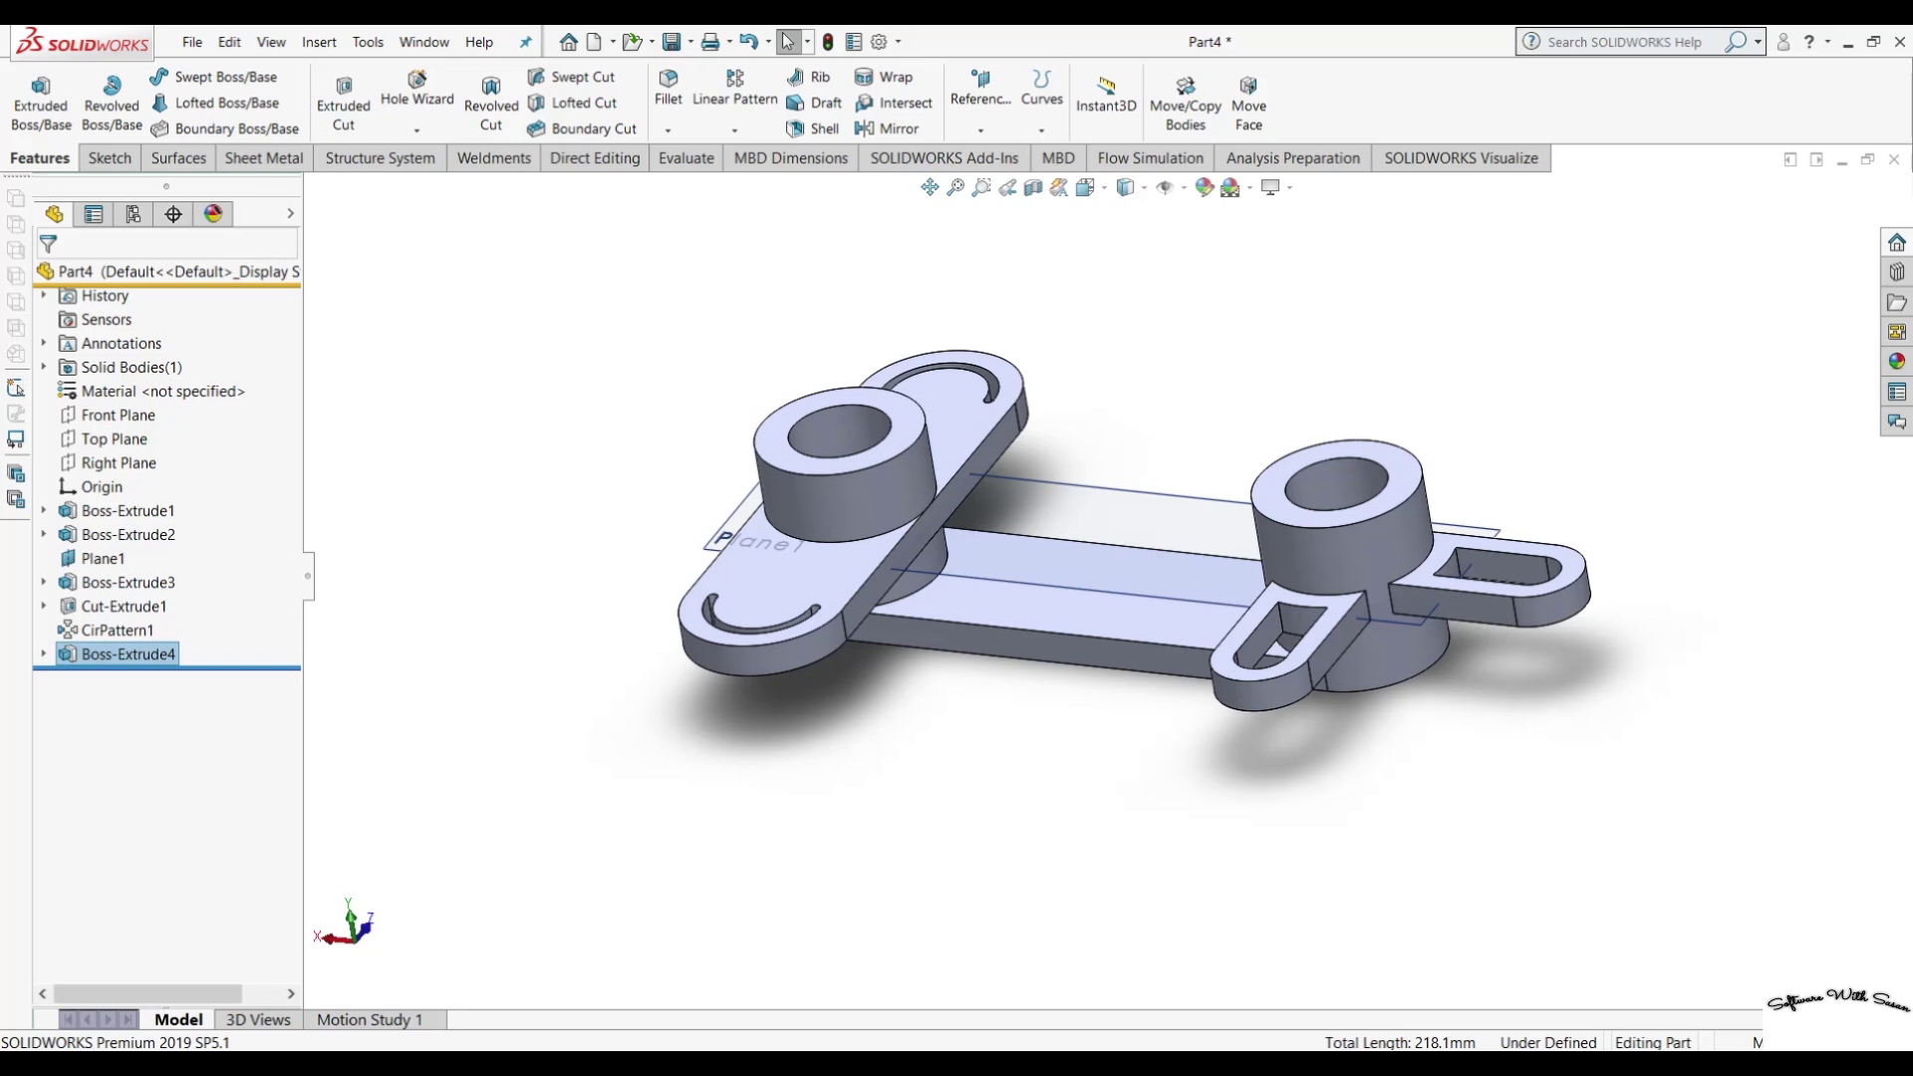
Select the Rib2 face, view it head-on, then orbit to inspect the rib.
mouse_move(1093, 777)
middle_mouse_down()
mouse_move(982, 846)
mouse_move(1028, 922)
middle_mouse_up()
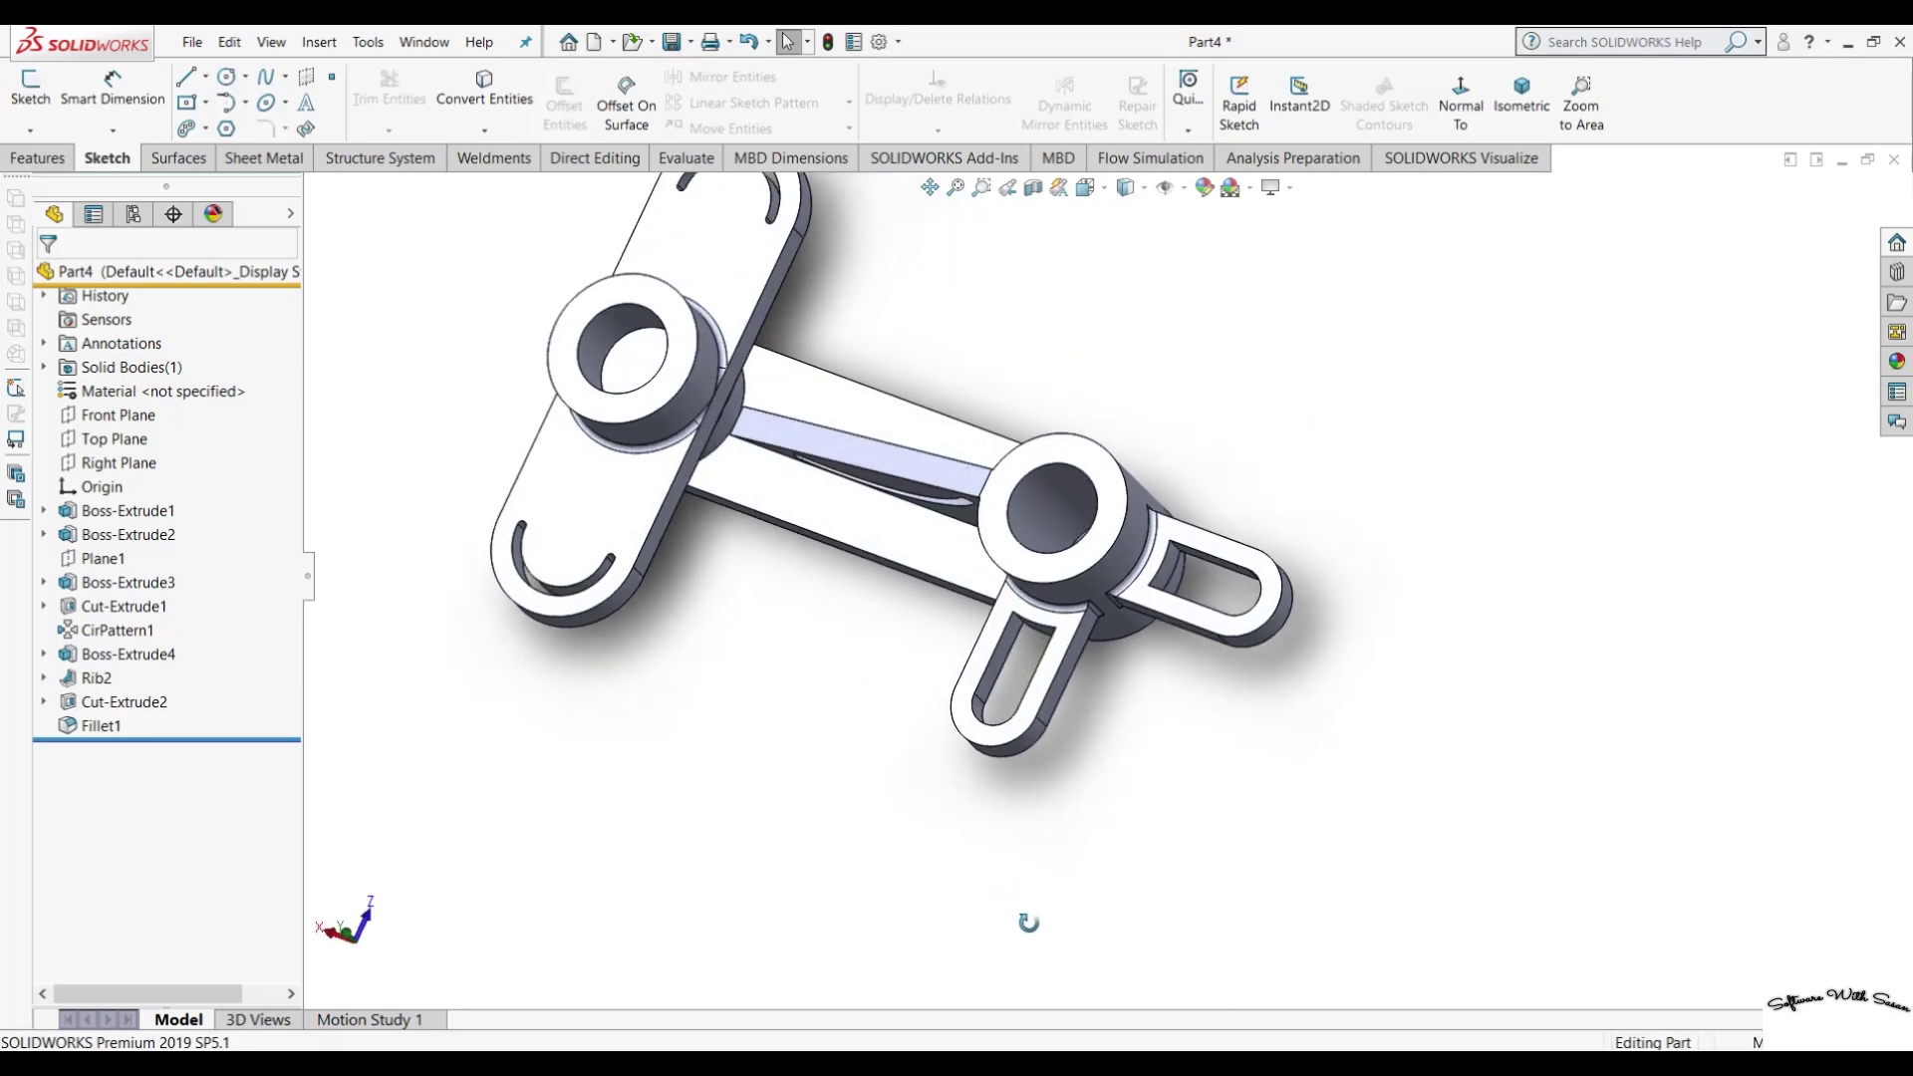
left_click(896, 546)
middle_click_drag(853, 785, 890, 493)
left_click(890, 488)
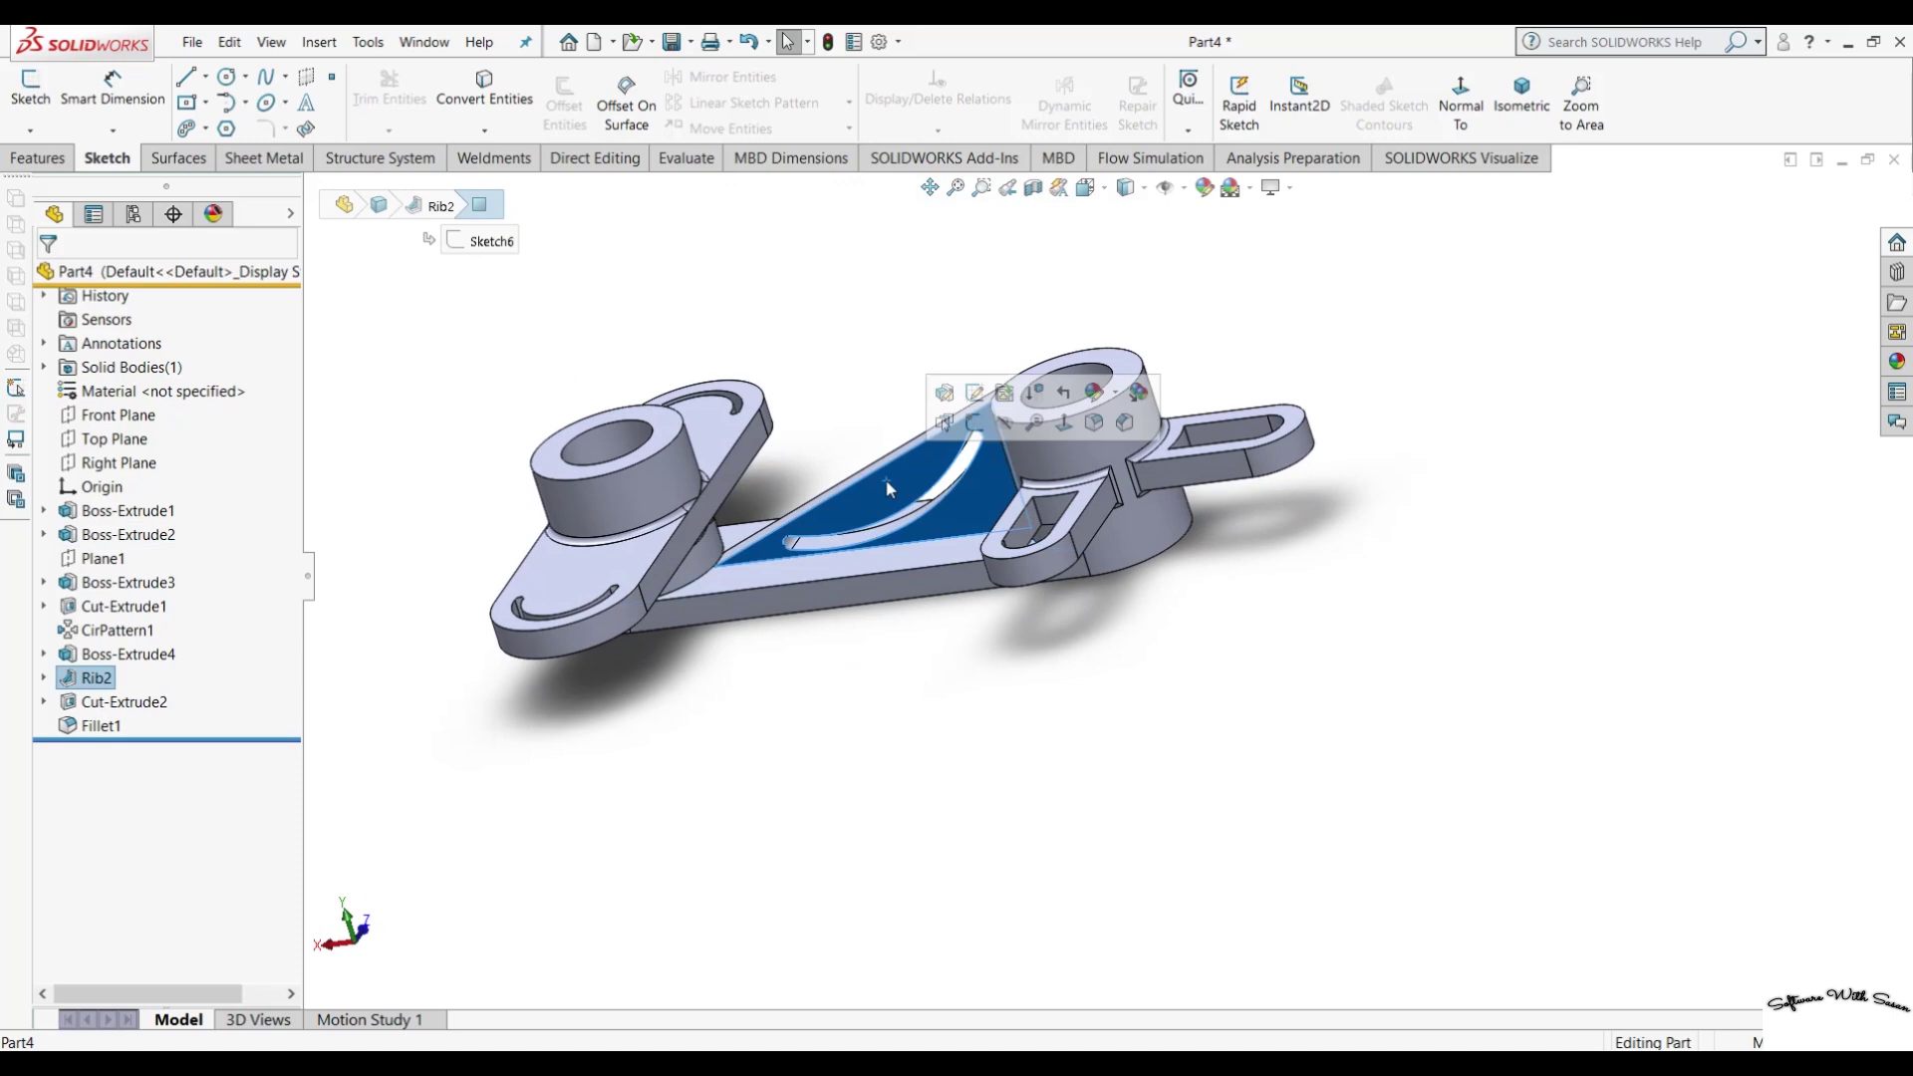
key("ctrl+8")
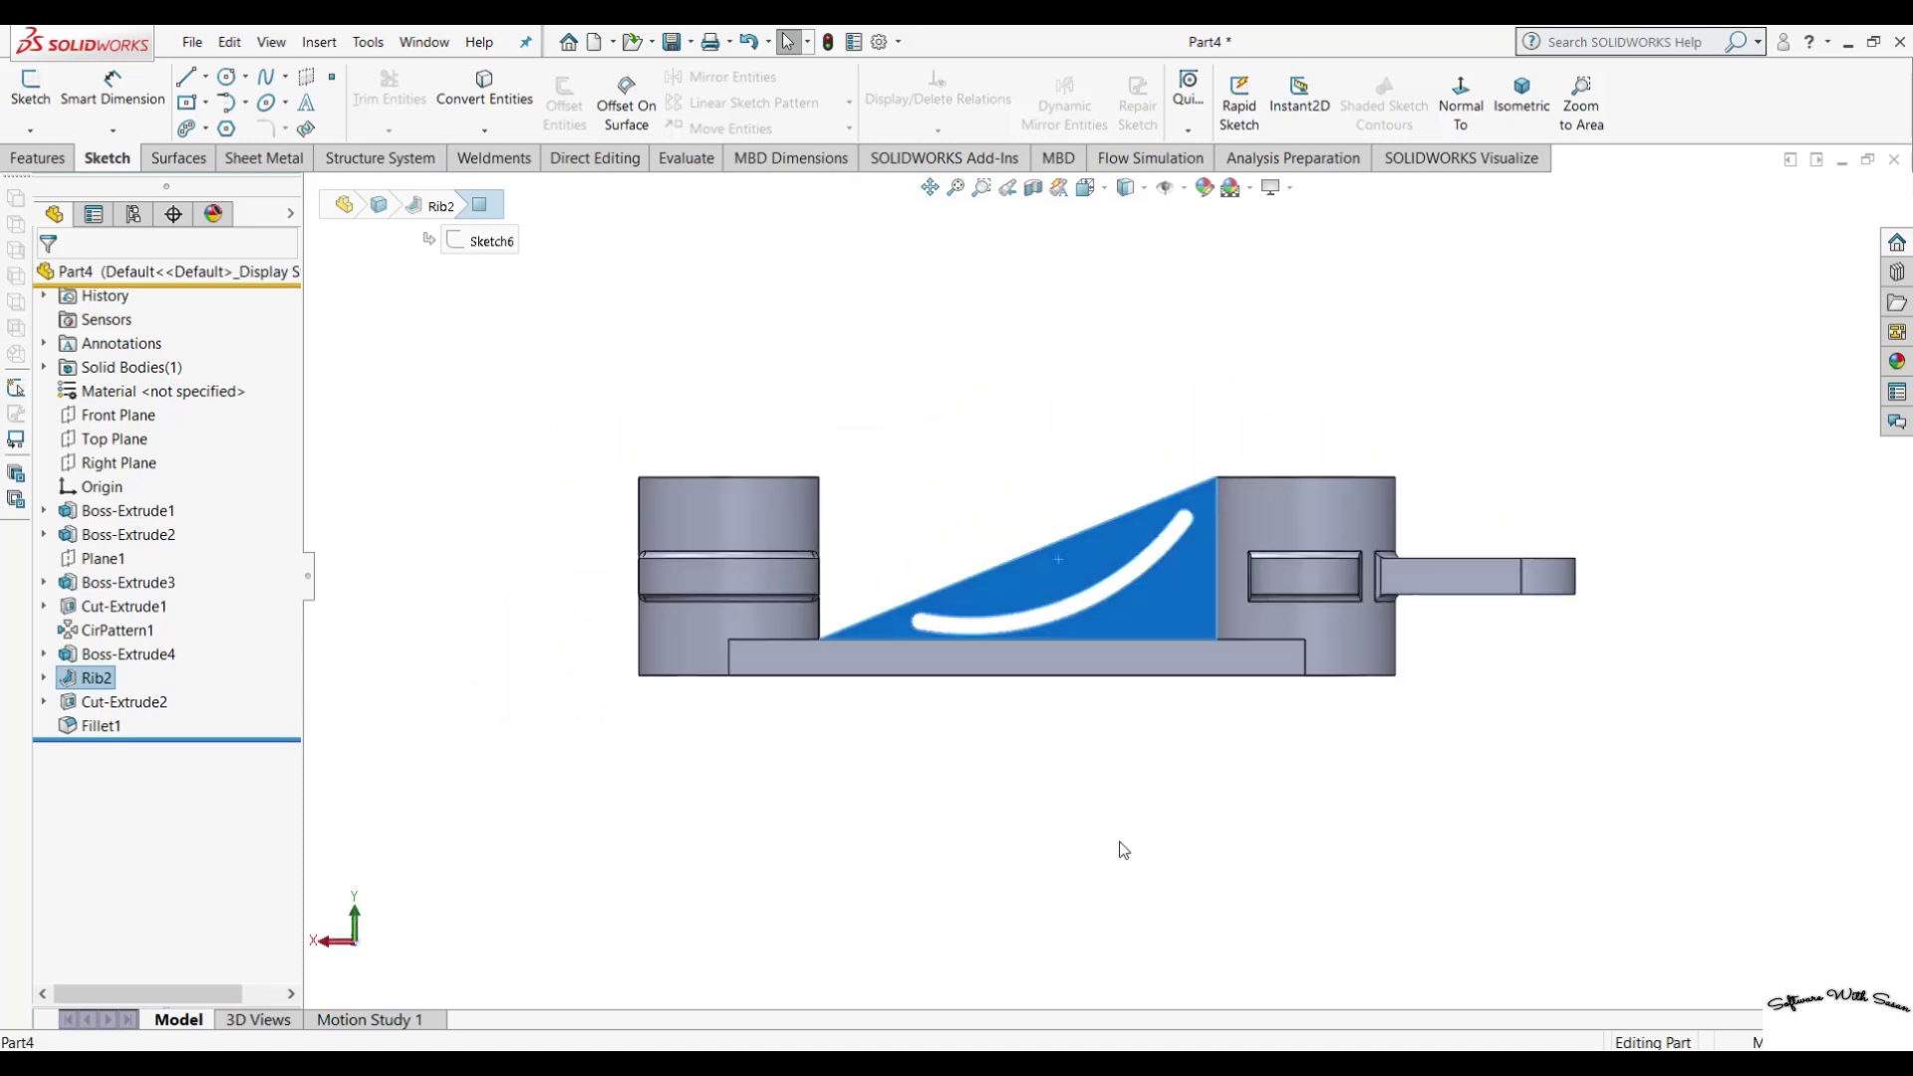
middle_click_drag(1123, 850, 1098, 927)
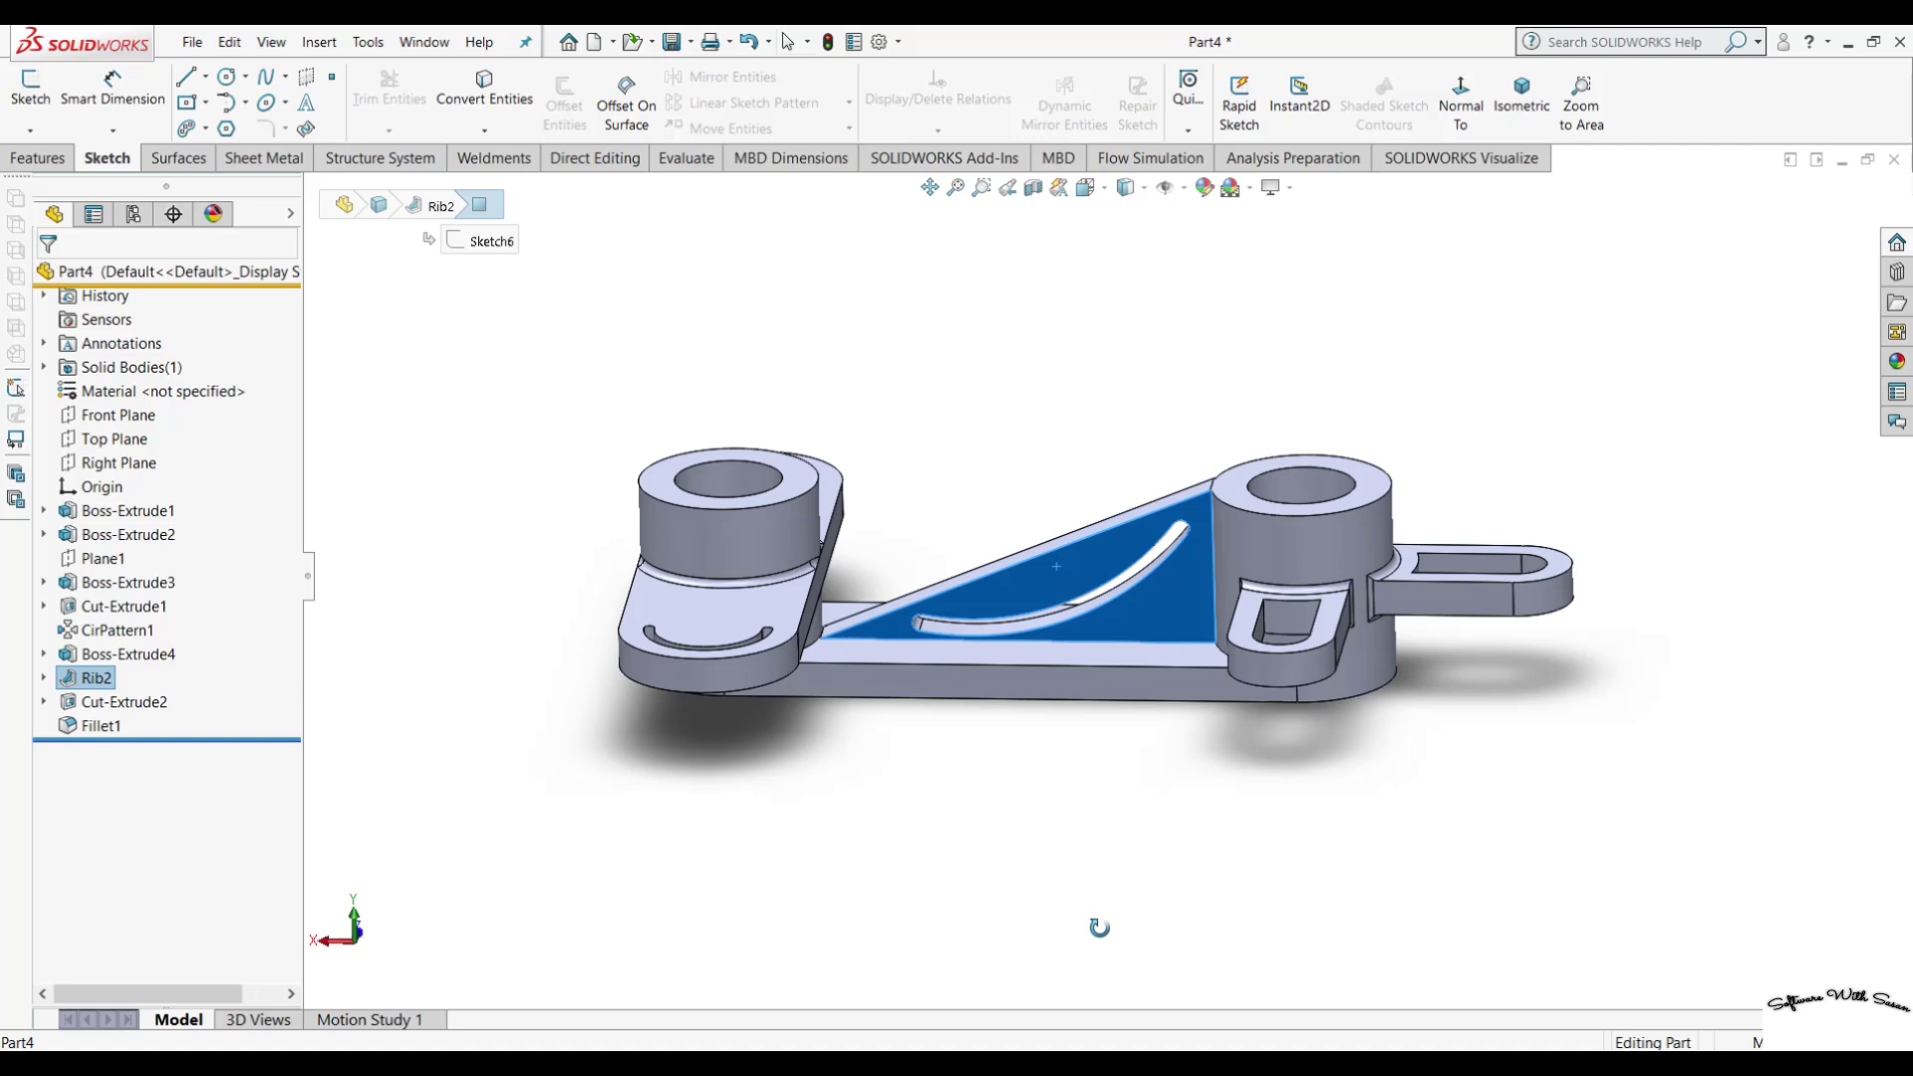
mouse_move(1054, 809)
middle_mouse_down()
mouse_move(1024, 747)
mouse_move(1009, 797)
middle_mouse_up()
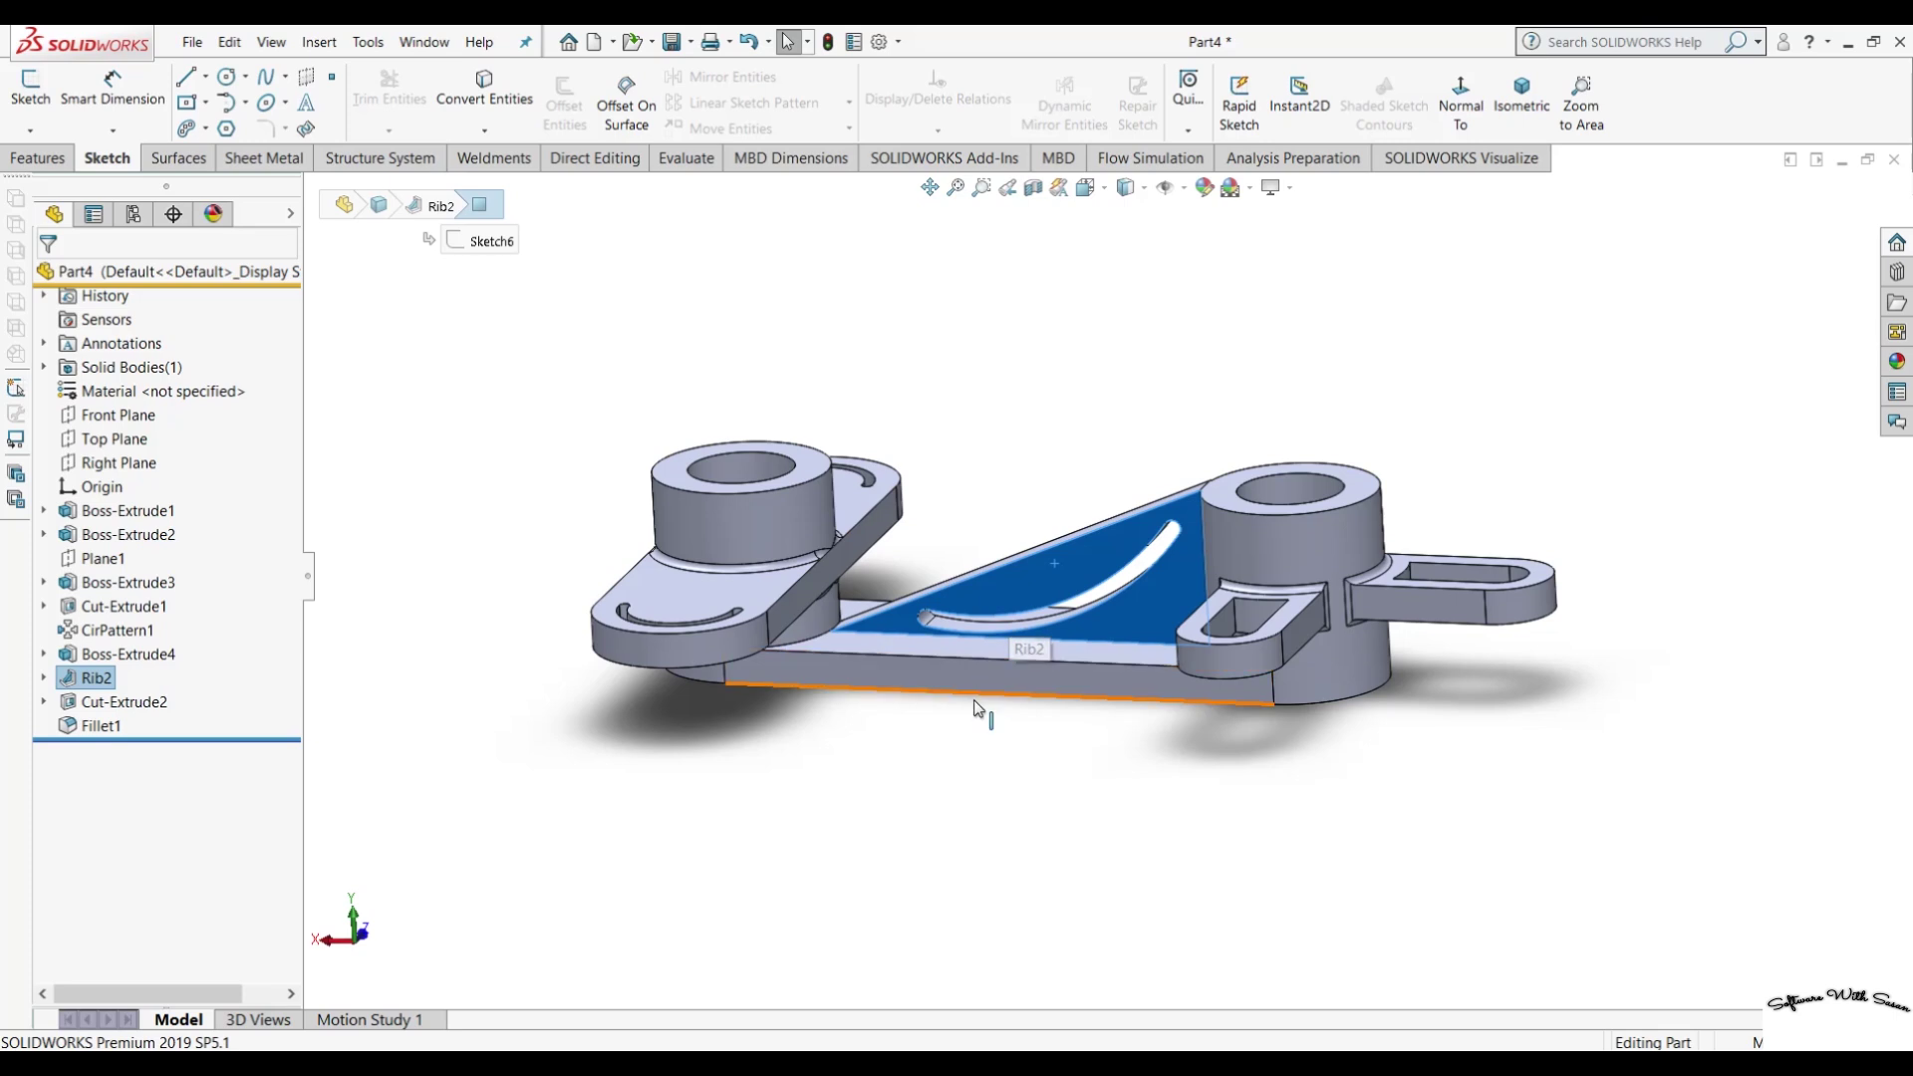
middle_click_drag(965, 726, 946, 670)
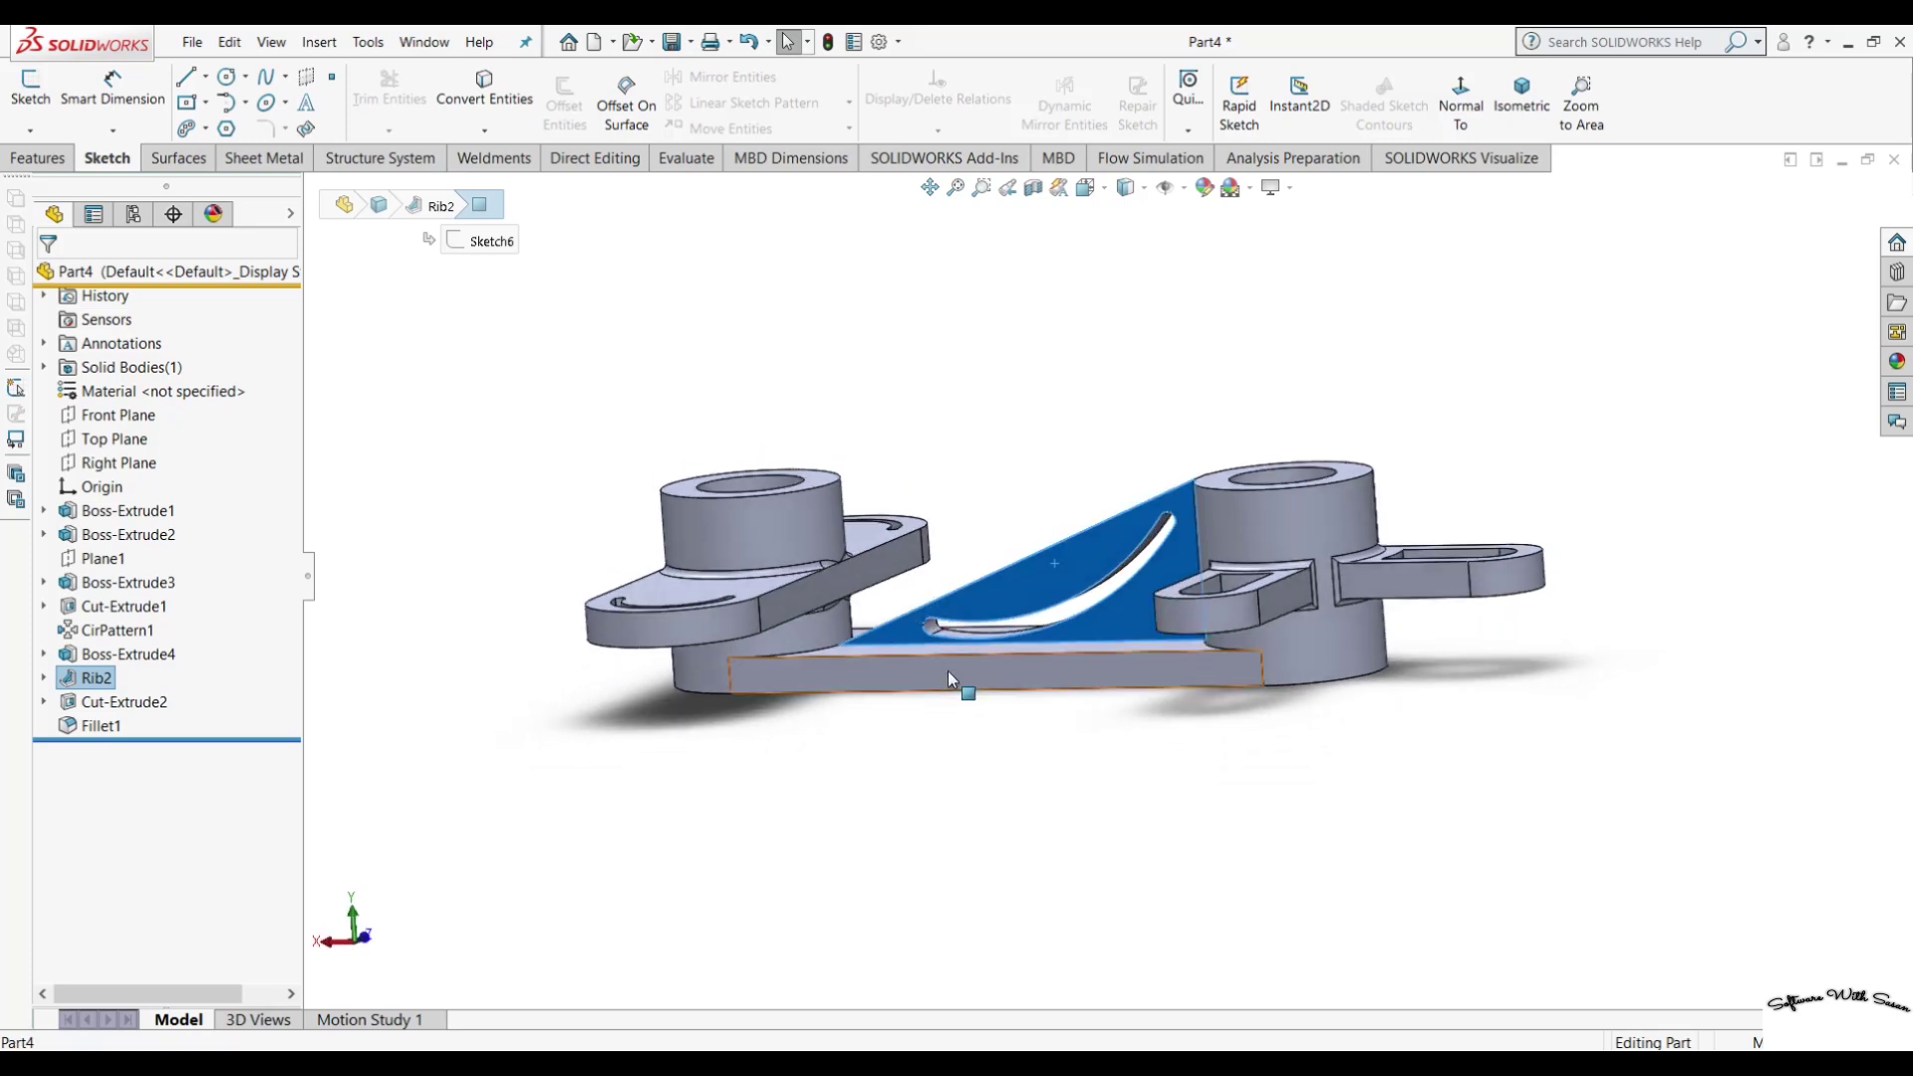